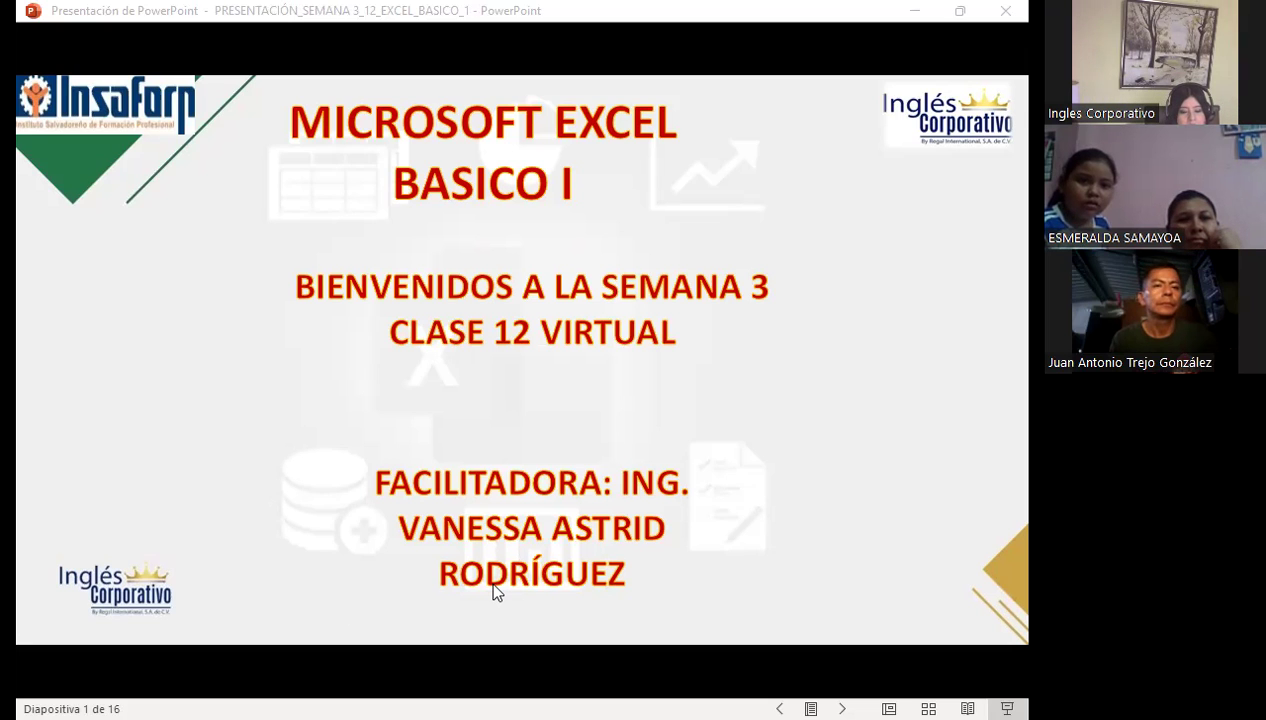
- Switch from the PowerPoint slideshow to the Firefox lesson 3.9 page on validation lists
key("alt+Tab")
scroll(505, 497, "down", 5)
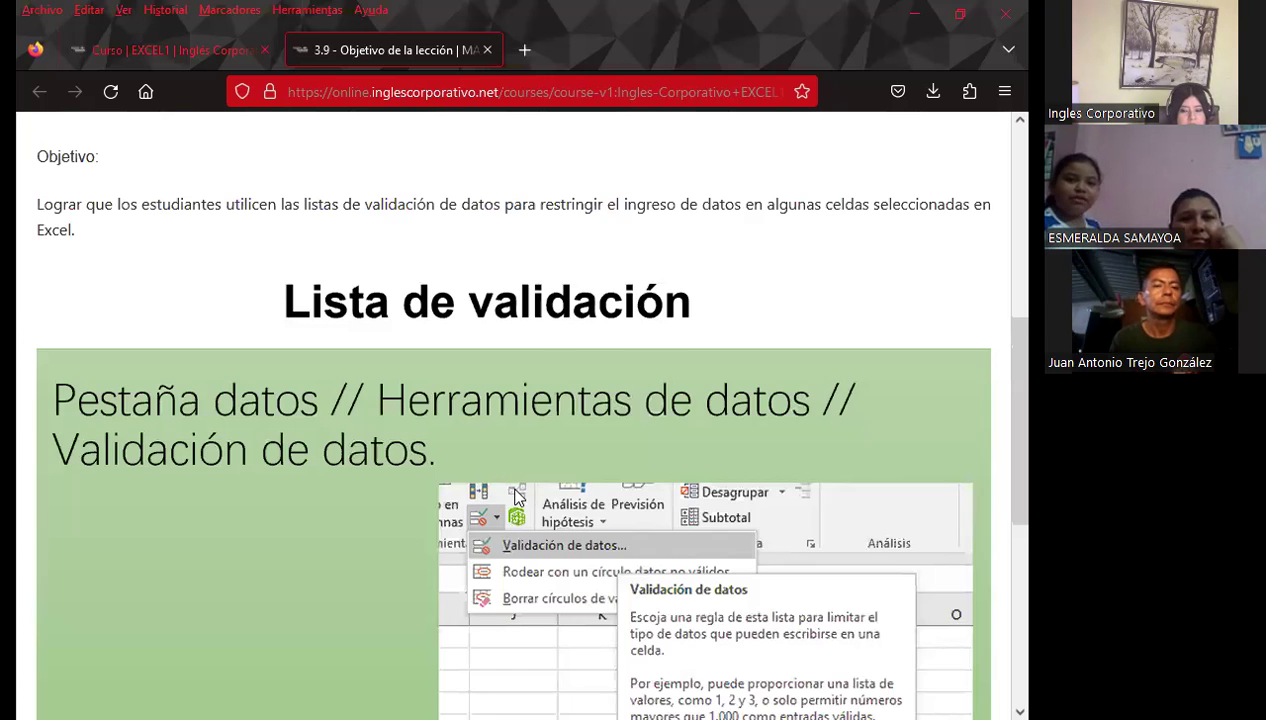
- Return to the course outline, expand Sección 4 and open Examen Final in a new tab
scroll(515, 492, "up", 4)
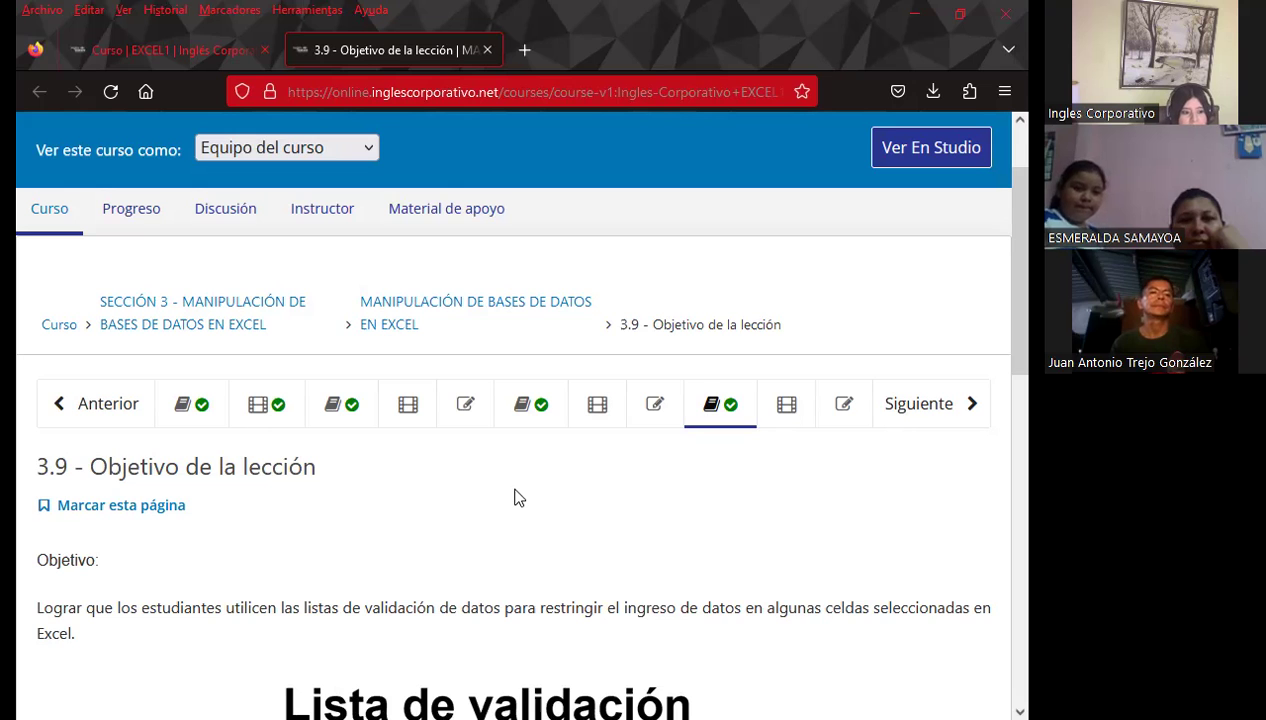
scroll(353, 450, "up", 2)
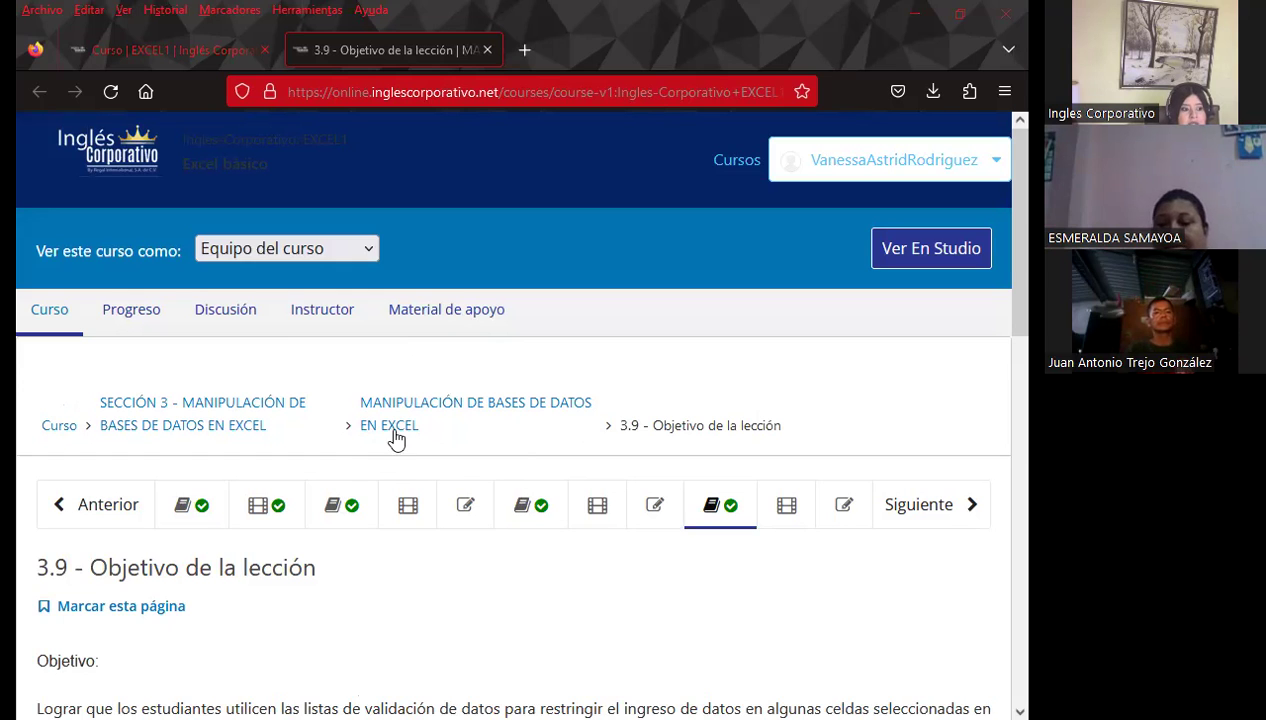
left_click(198, 56)
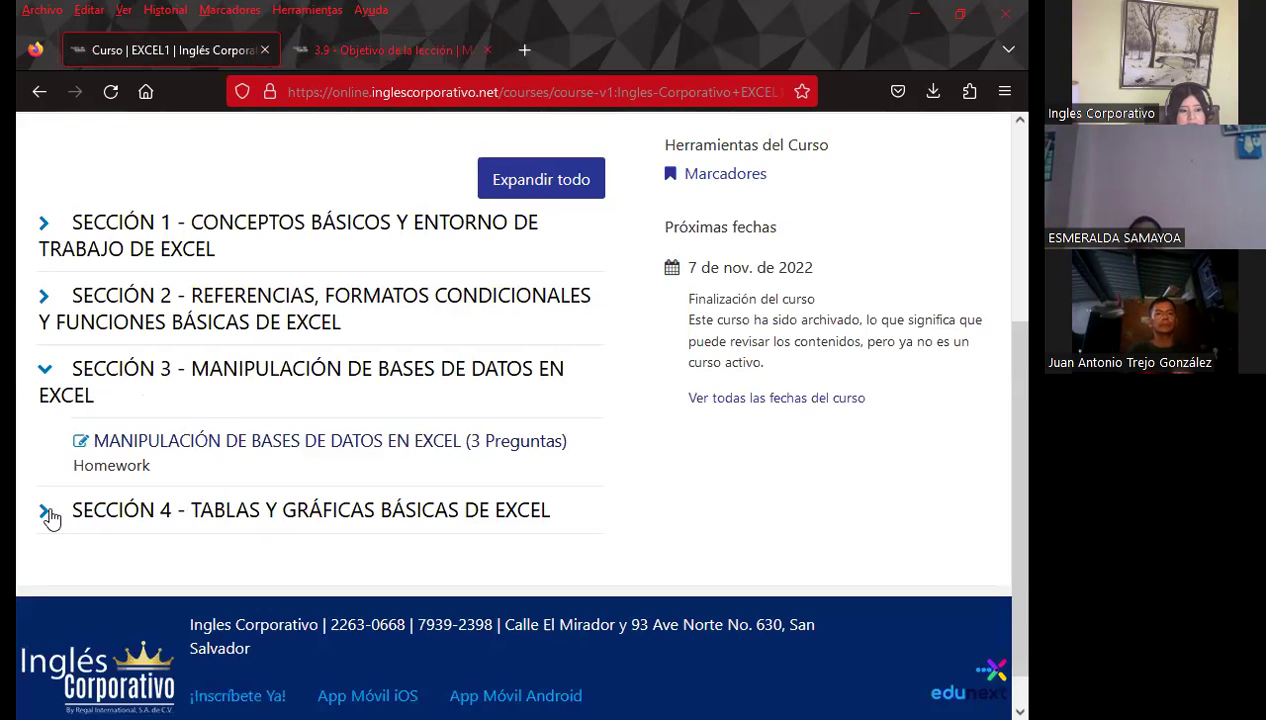
left_click(52, 515)
scroll(568, 503, "down", 2)
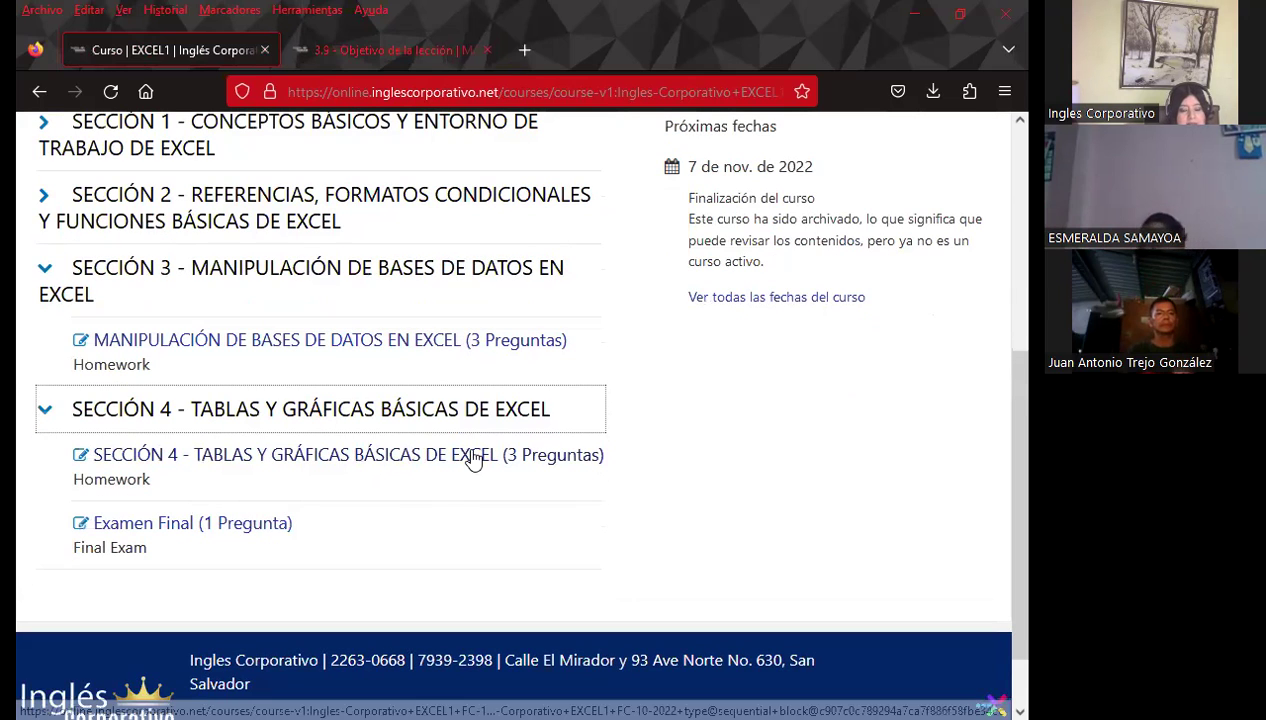
middle_click(170, 537)
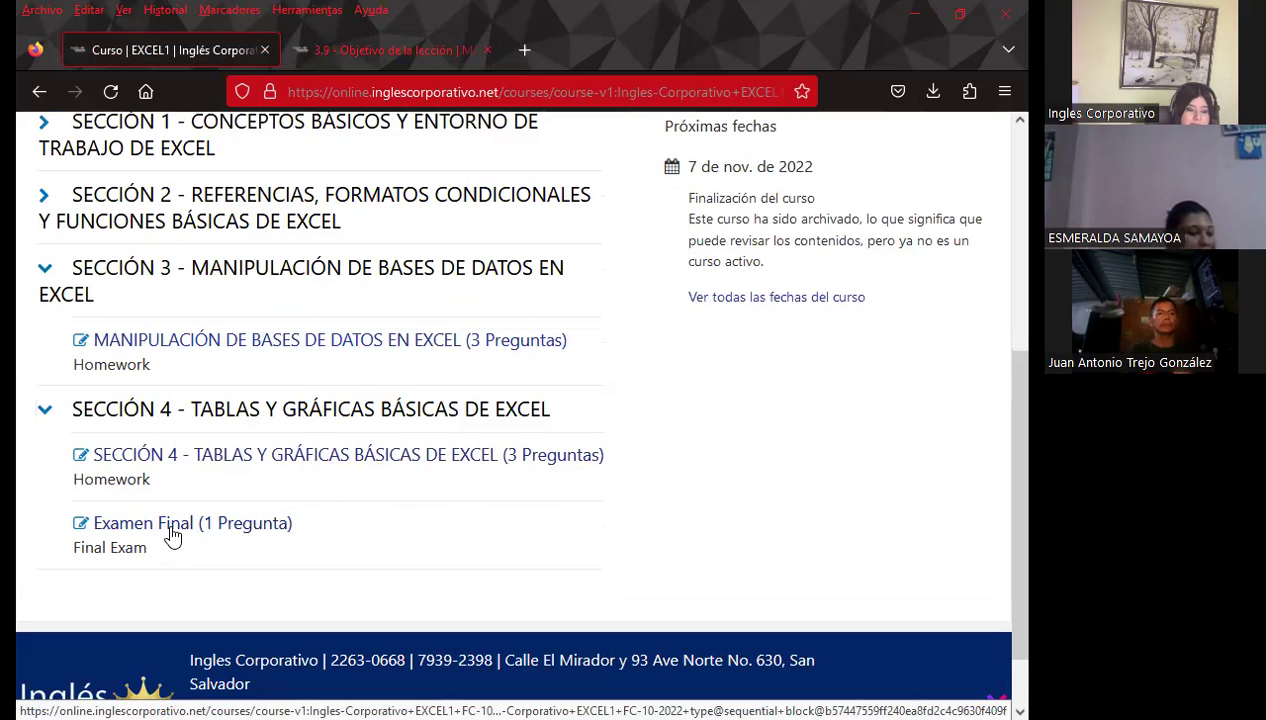
left_click(352, 47)
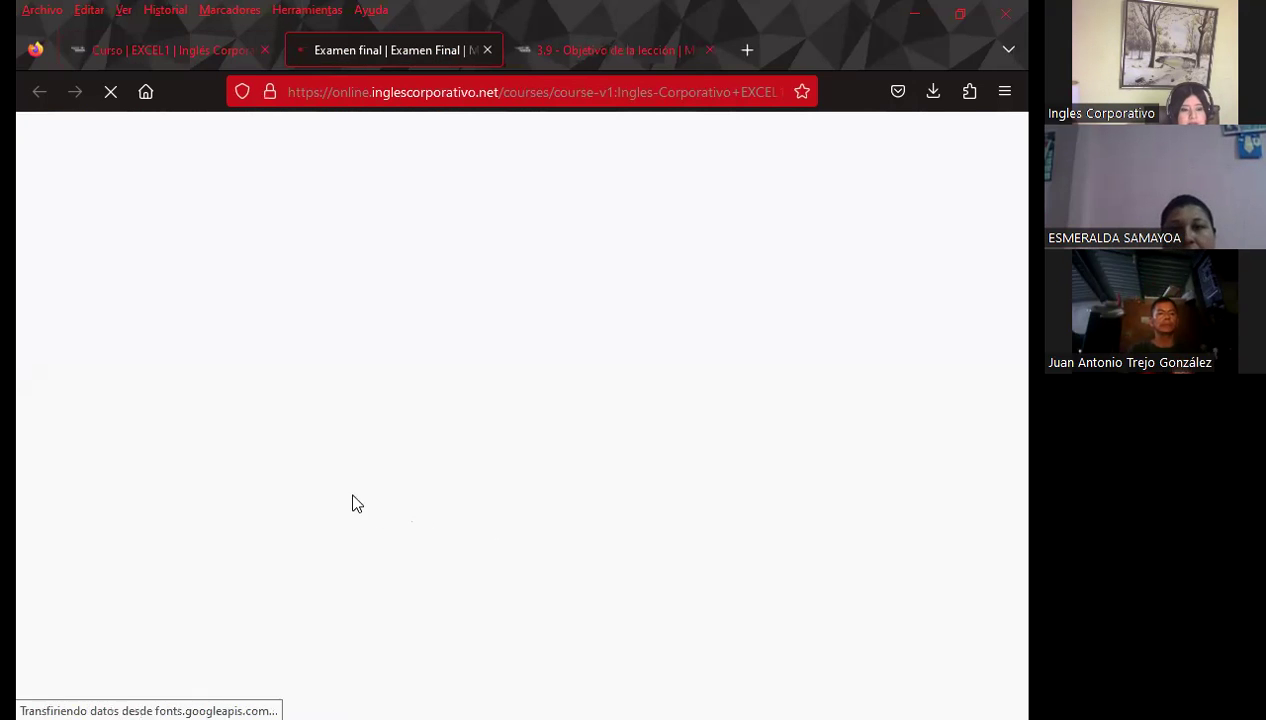
- Scroll through the Examen corto questions (0.0/100.0 points) and back to the top
scroll(372, 510, "down", 2)
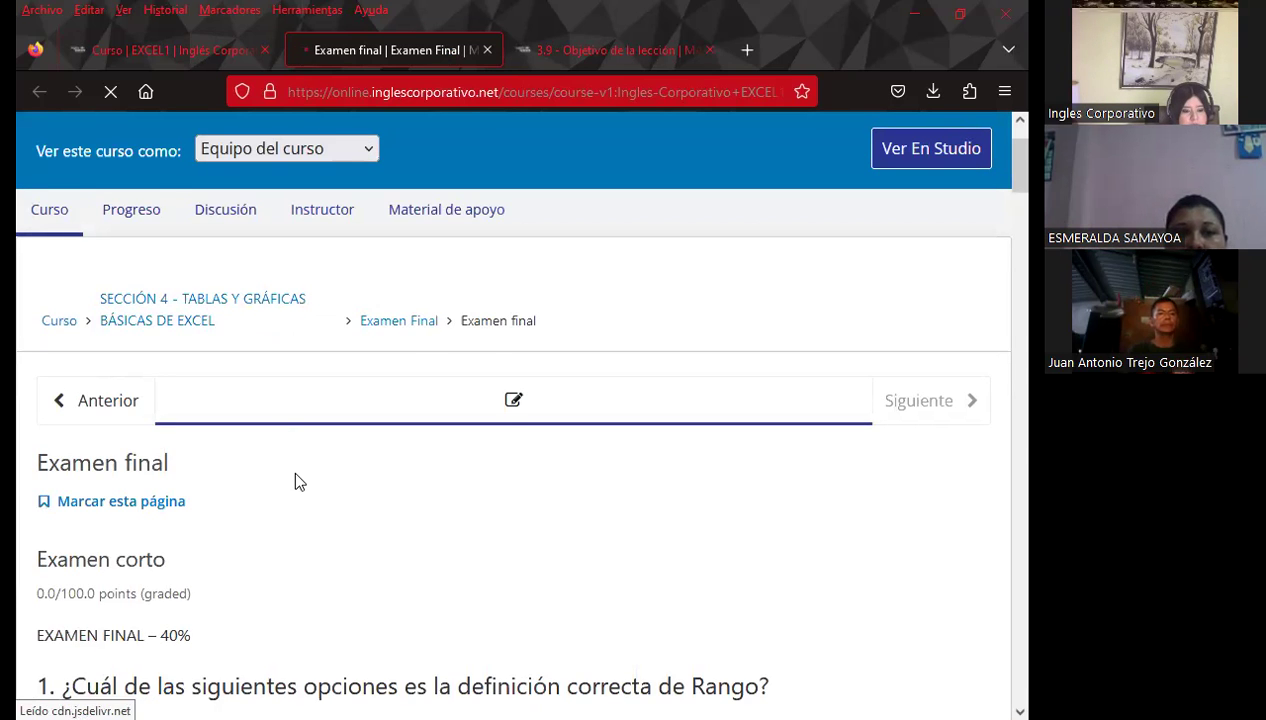
scroll(271, 467, "down", 3)
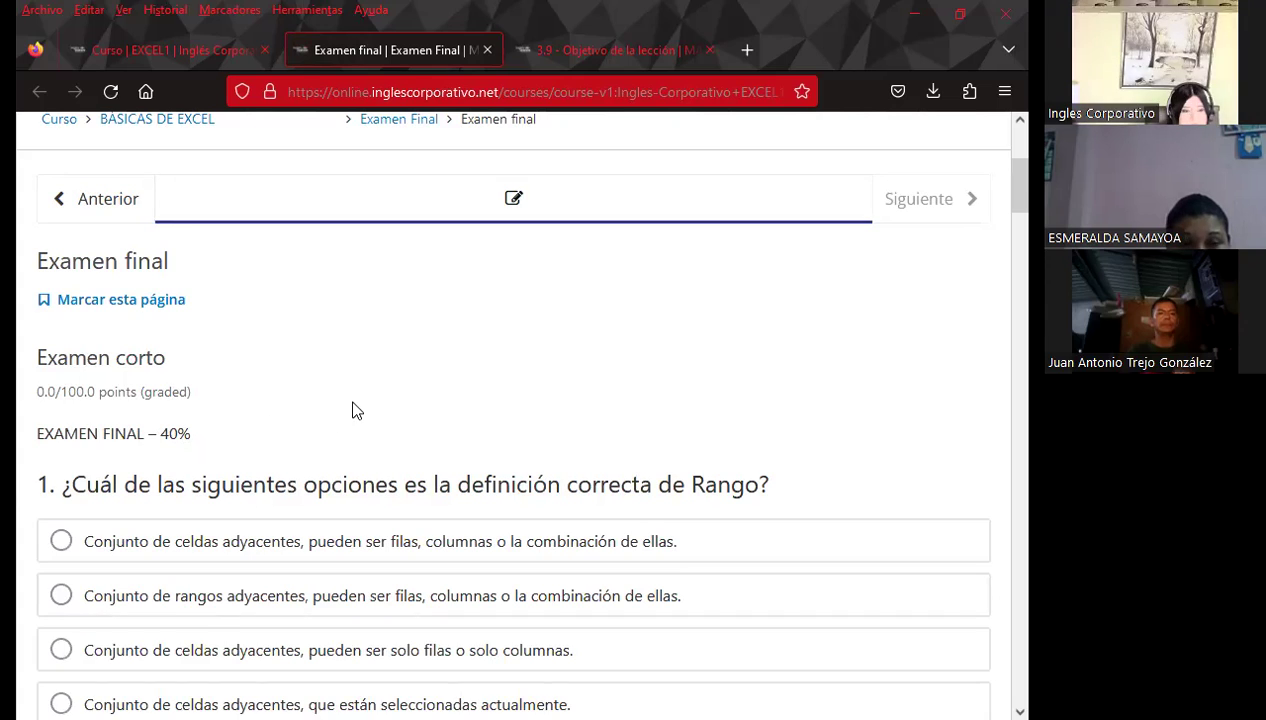
scroll(352, 410, "down", 1)
scroll(354, 413, "down", 2)
scroll(355, 420, "down", 3)
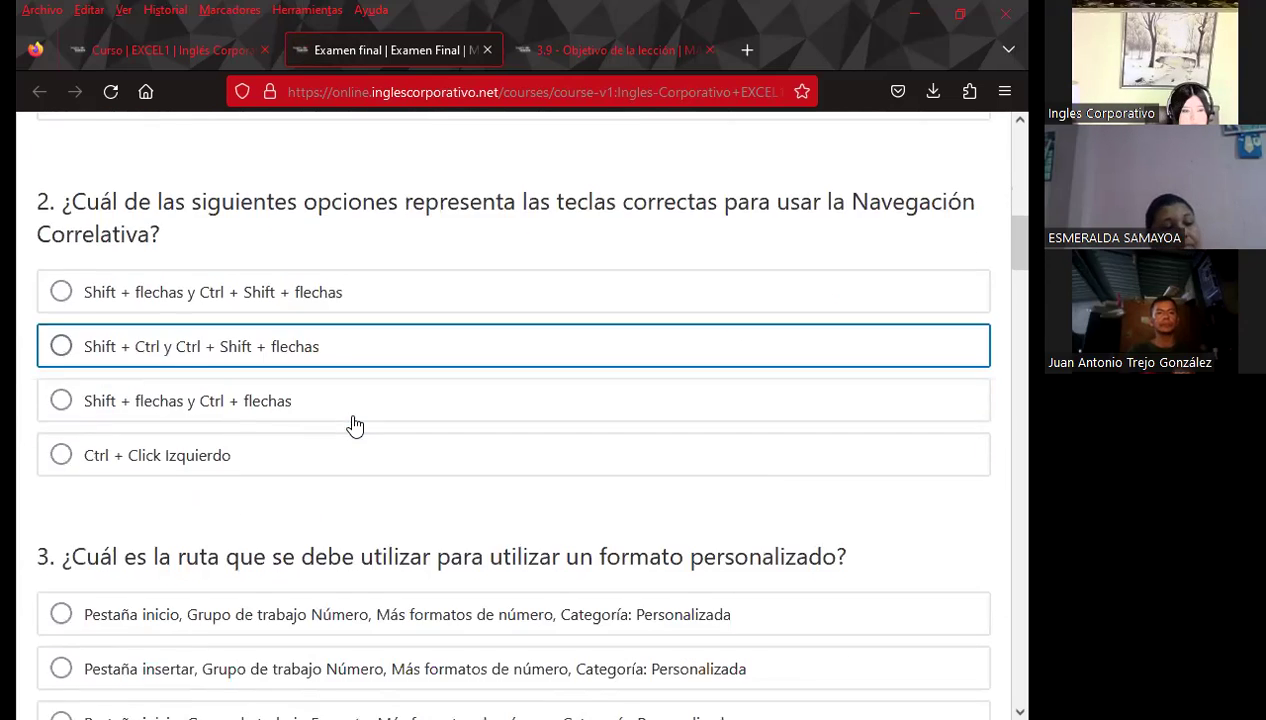
scroll(353, 425, "down", 2)
scroll(350, 441, "down", 2)
scroll(345, 448, "down", 2)
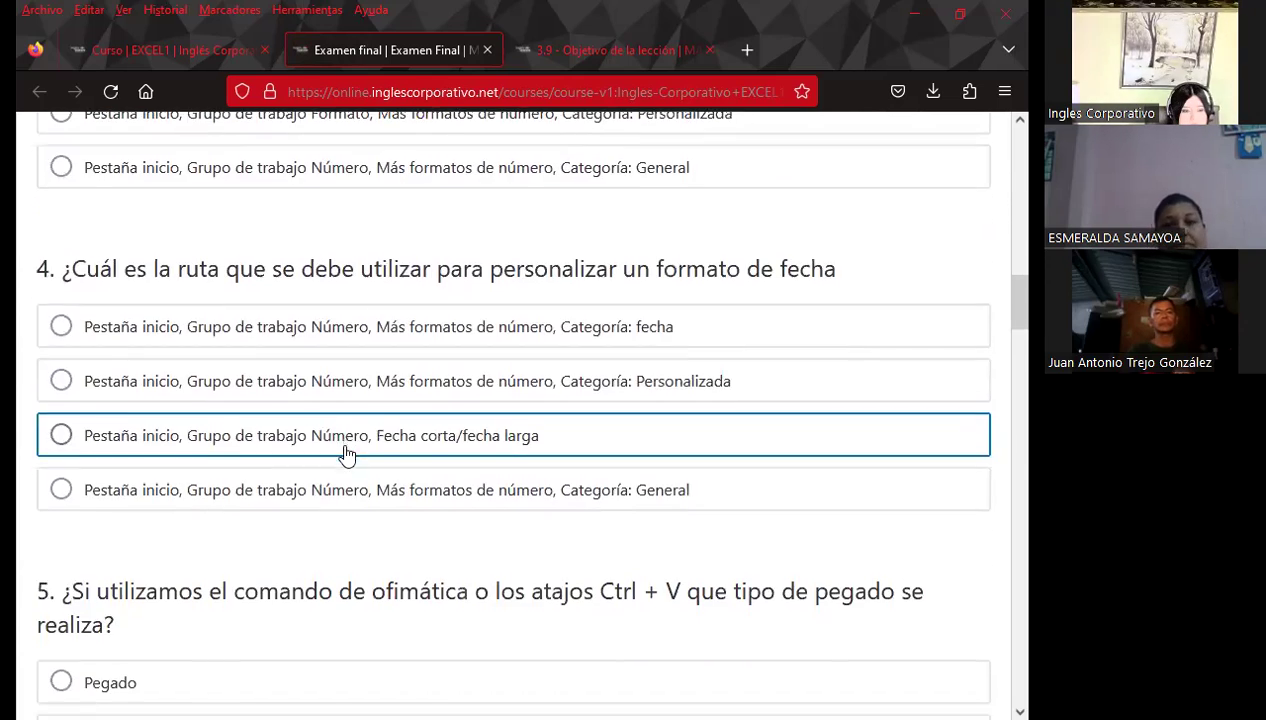
scroll(345, 455, "down", 3)
scroll(285, 528, "down", 3)
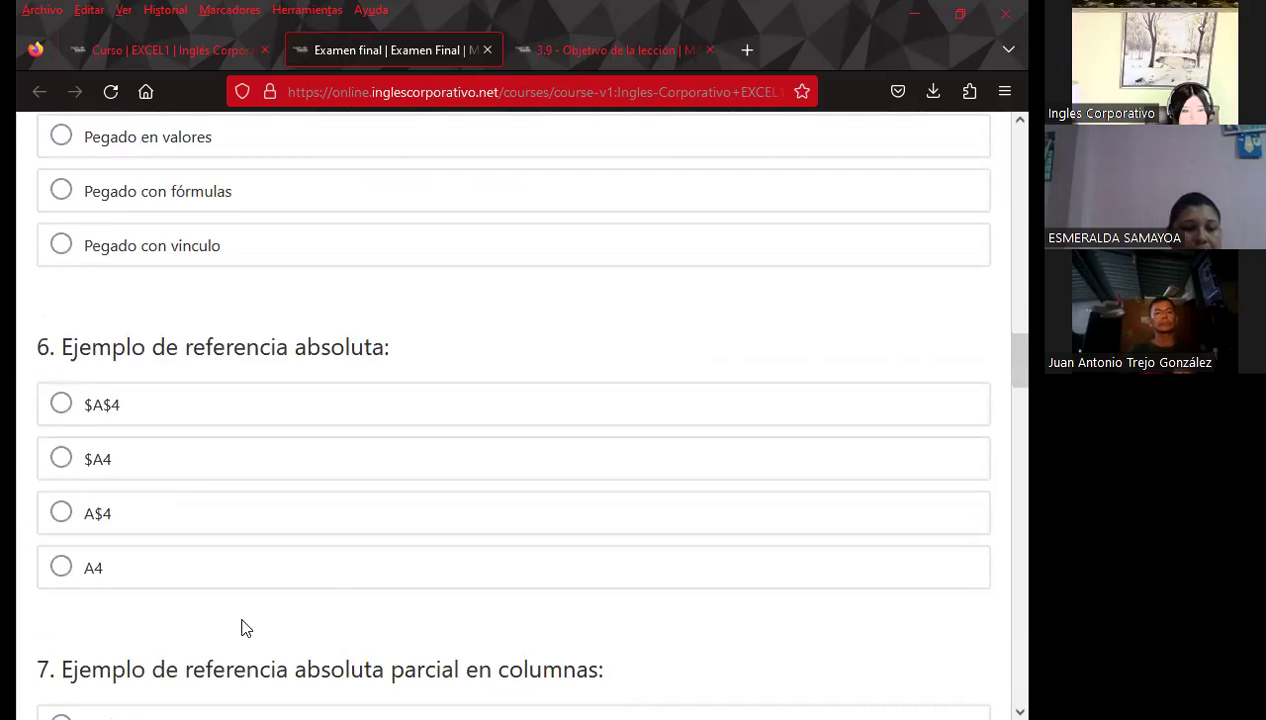
scroll(348, 470, "down", 3)
scroll(348, 470, "up", 10)
scroll(348, 470, "up", 4)
scroll(350, 468, "up", 10)
scroll(350, 470, "up", 2)
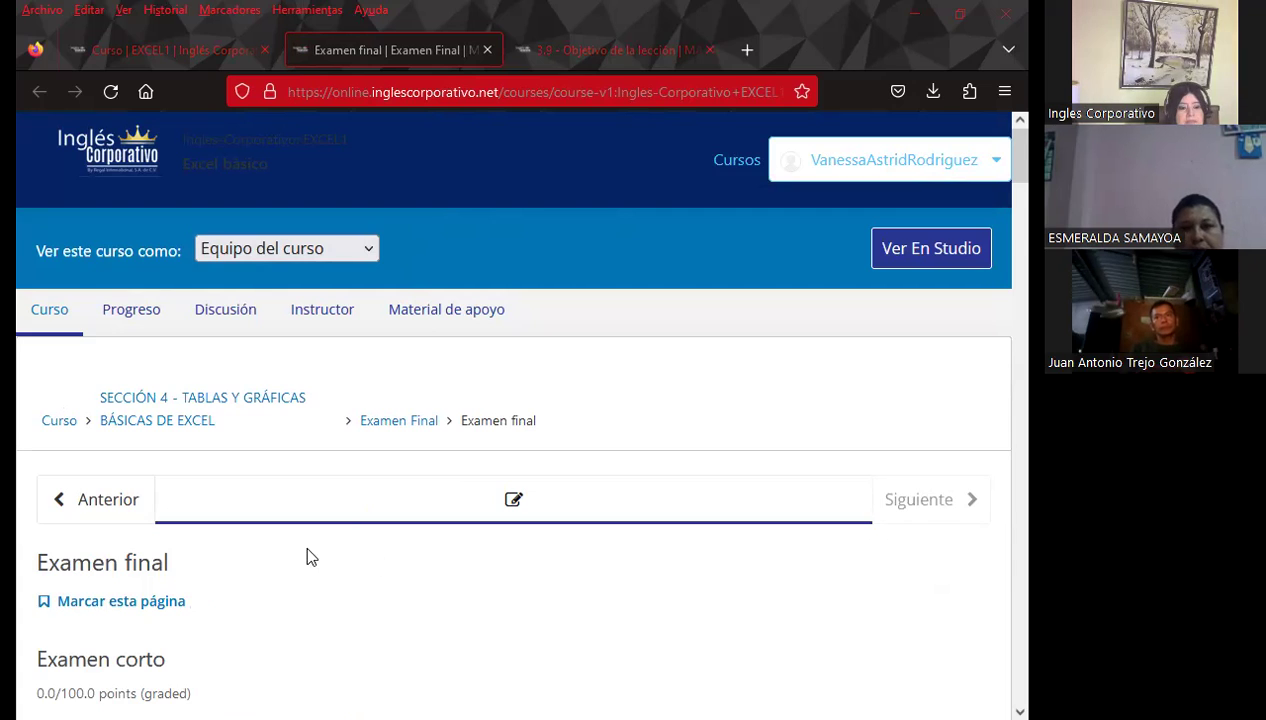
scroll(308, 540, "down", 1)
scroll(307, 510, "down", 5)
scroll(306, 497, "down", 4)
scroll(306, 497, "down", 10)
scroll(306, 494, "down", 4)
scroll(310, 497, "down", 13)
scroll(311, 497, "down", 5)
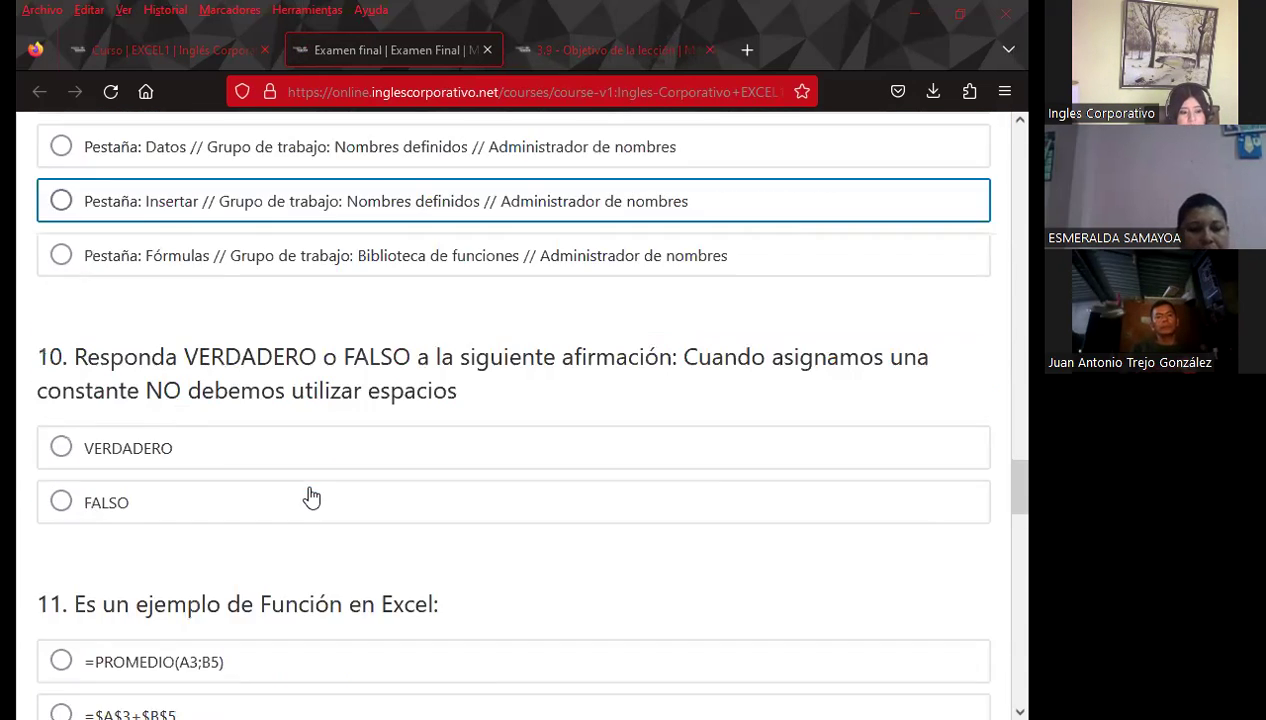
scroll(311, 497, "down", 5)
scroll(315, 494, "down", 10)
scroll(316, 494, "down", 2)
scroll(312, 494, "down", 5)
scroll(305, 494, "up", 3)
scroll(244, 452, "up", 3)
scroll(270, 450, "up", 3)
scroll(272, 455, "up", 5)
scroll(277, 455, "up", 4)
scroll(277, 455, "up", 5)
scroll(277, 455, "up", 5)
scroll(277, 455, "up", 4)
scroll(277, 455, "up", 4)
scroll(277, 455, "up", 4)
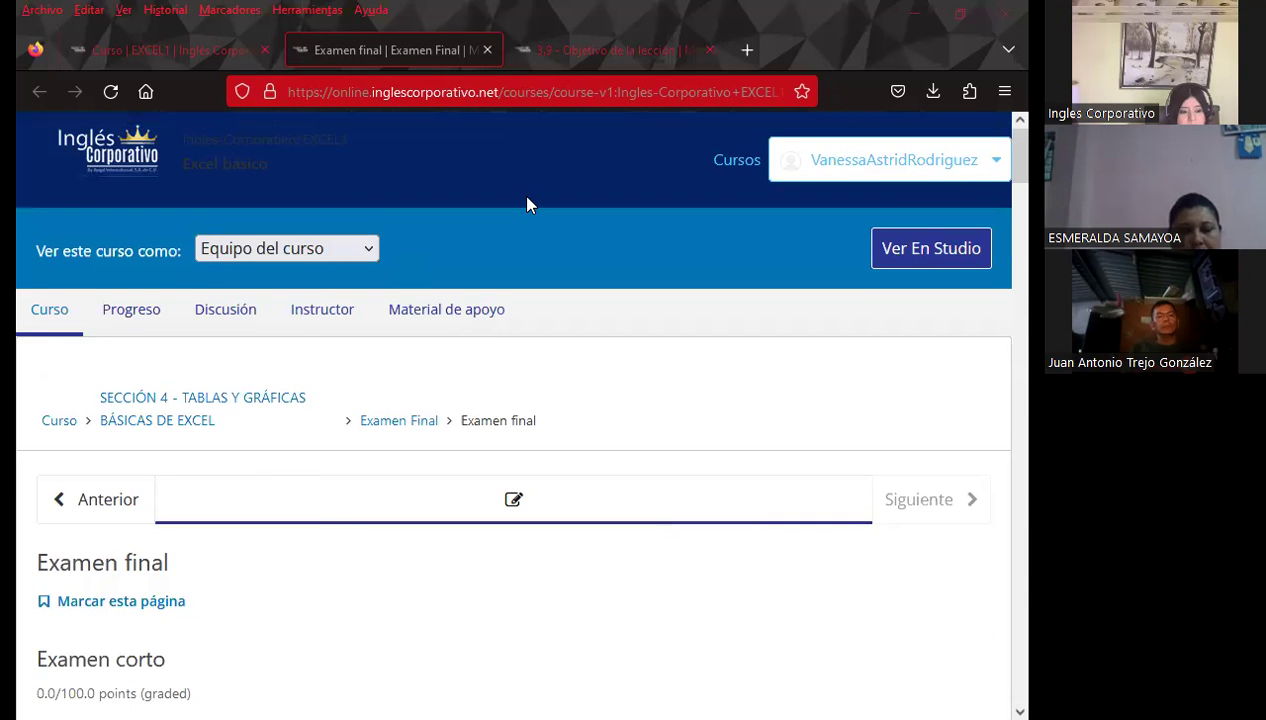
- Close the exam tab and advance the PowerPoint slideshow to slide 3, AGENDA
left_click(487, 50)
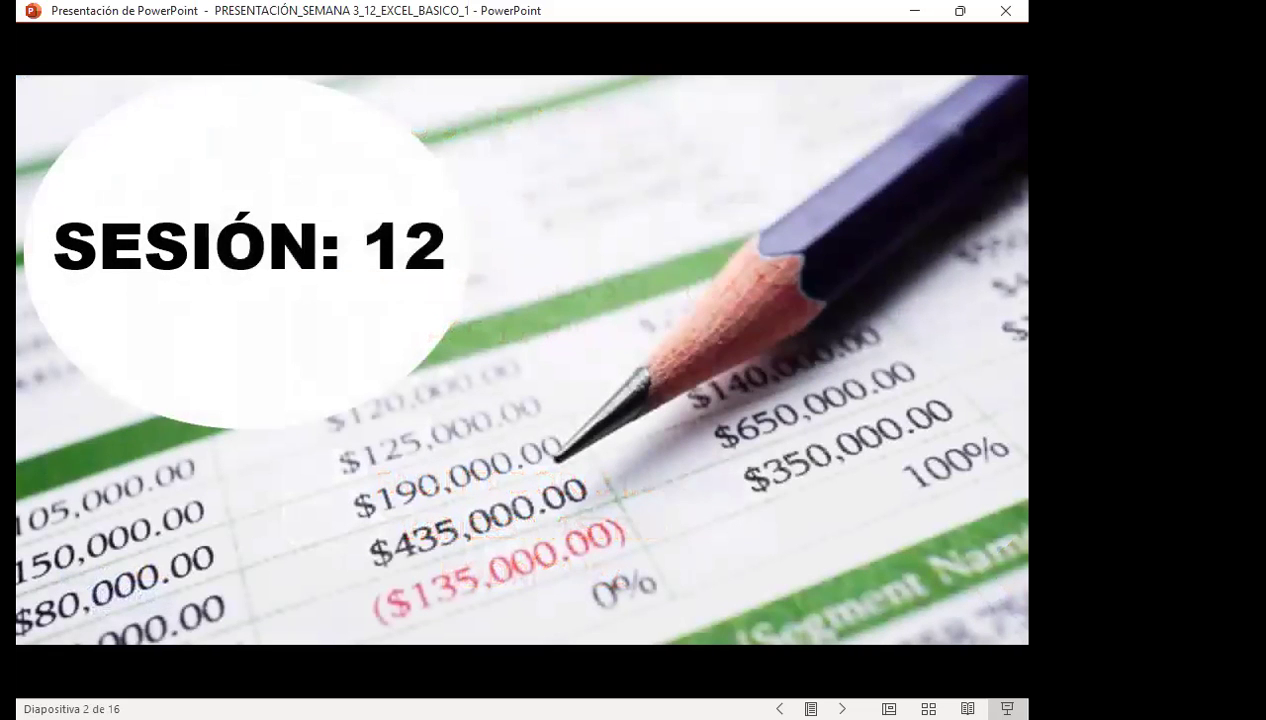
key("Right")
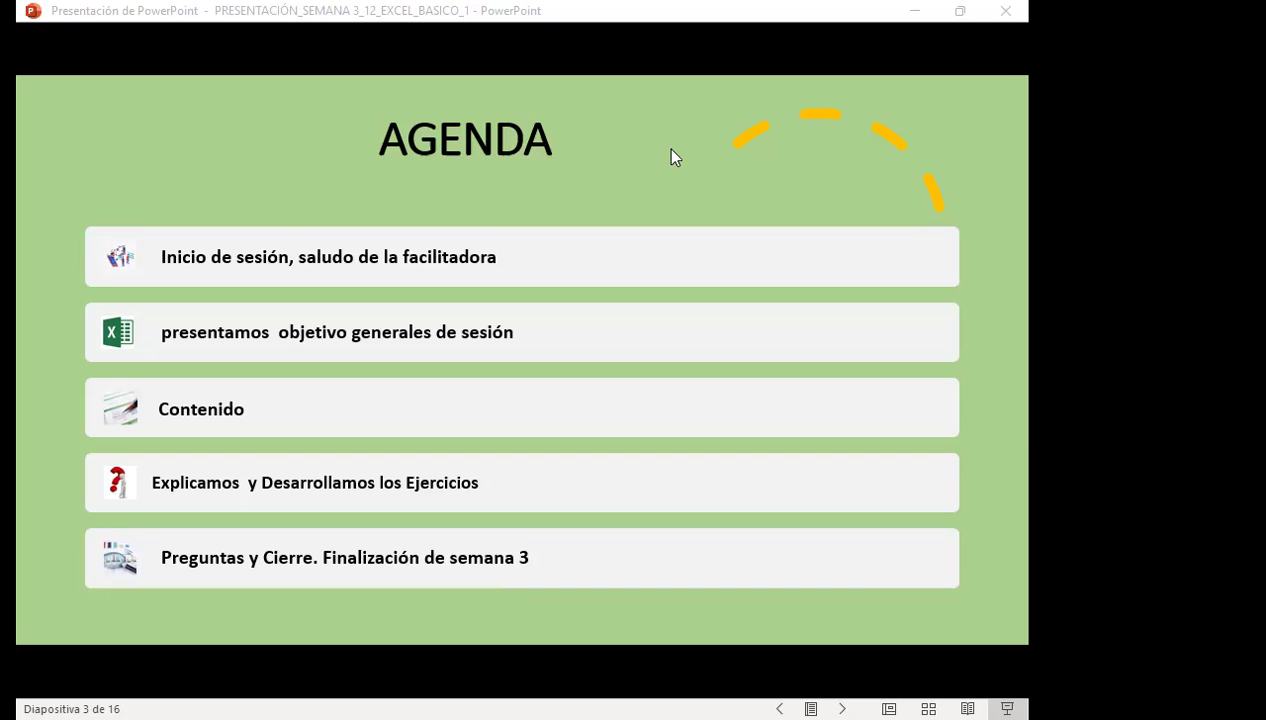
- Advance the slideshow to slide 4, the general objectives on comments and validation lists
left_click(671, 150)
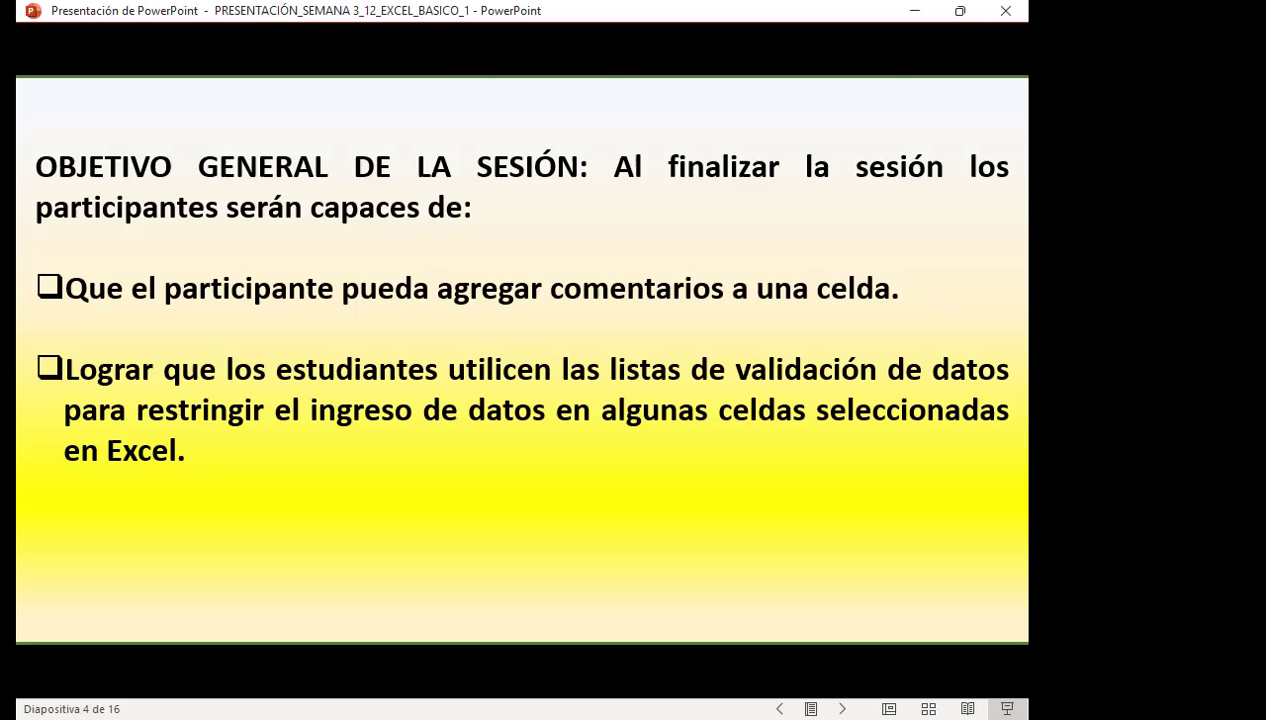
- Advance the slideshow to slide 5, titled COMENTARIO
key("Right")
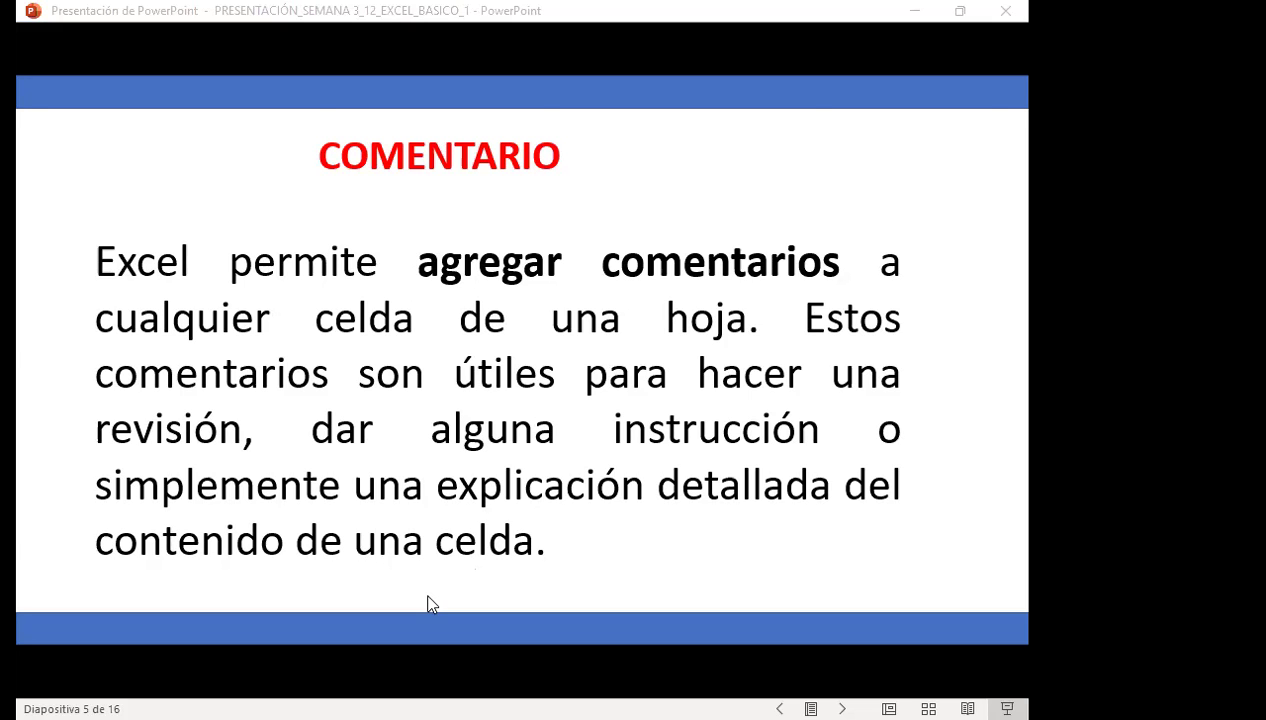
- Switch from PowerPoint to the Excel workbook with the COMENTARIOS agency cost table
key("alt+Tab")
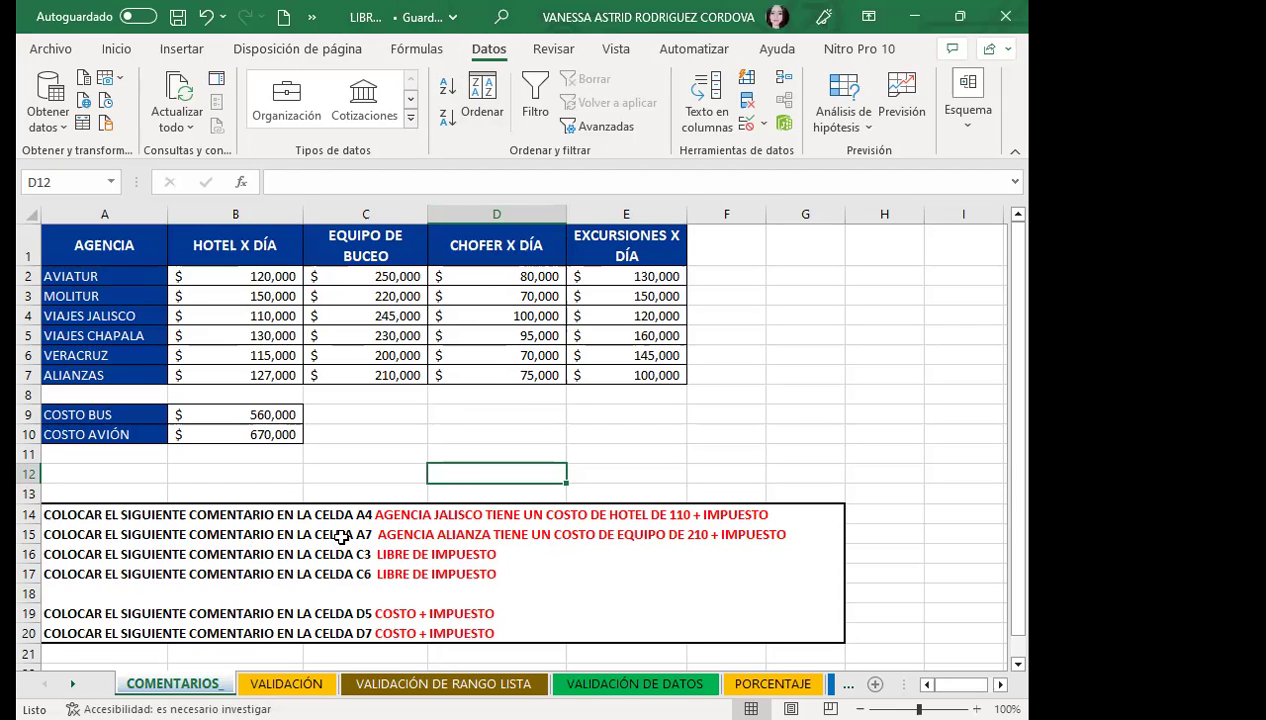
left_click(228, 314)
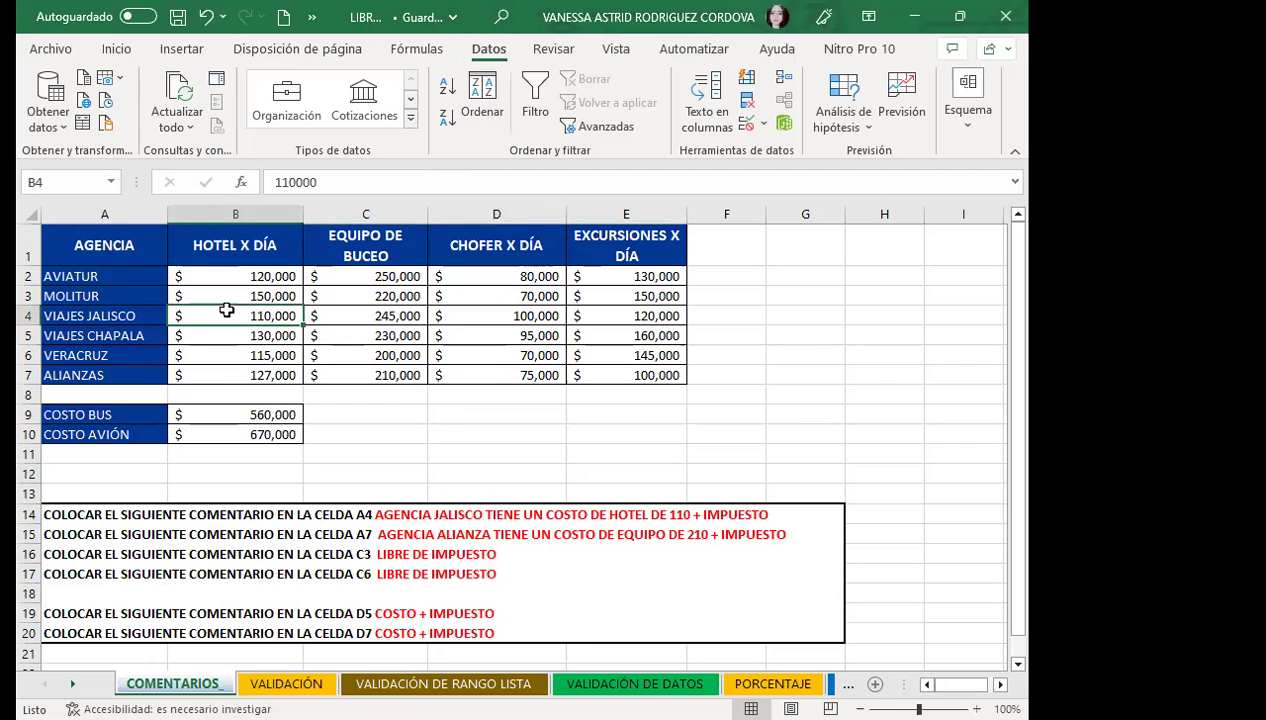
left_click(93, 314)
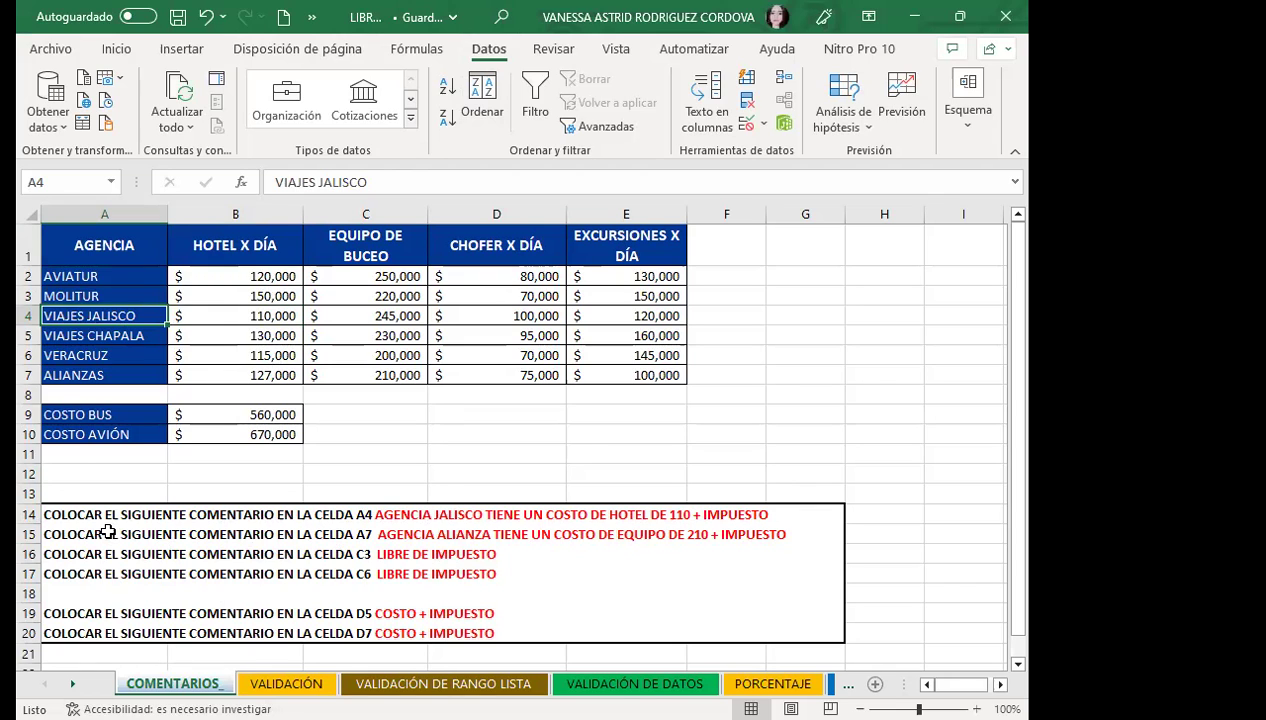
left_click(83, 510)
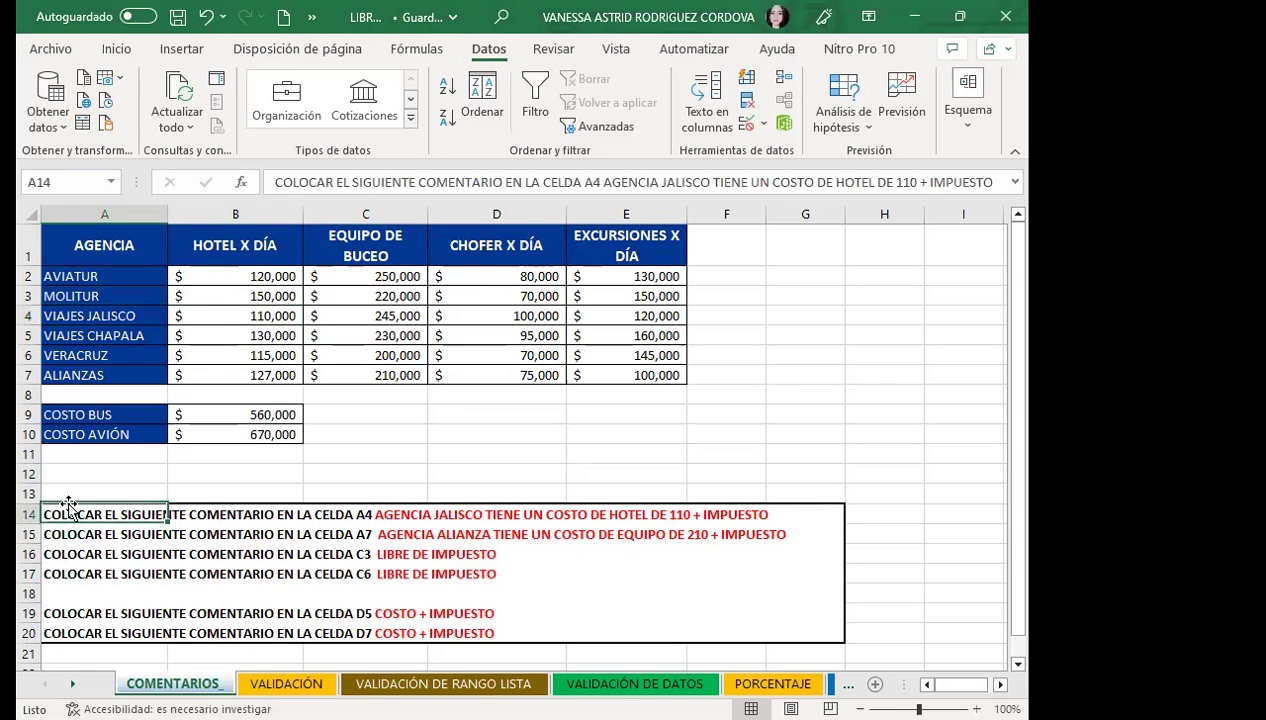
double_click(388, 516)
double_click(76, 508)
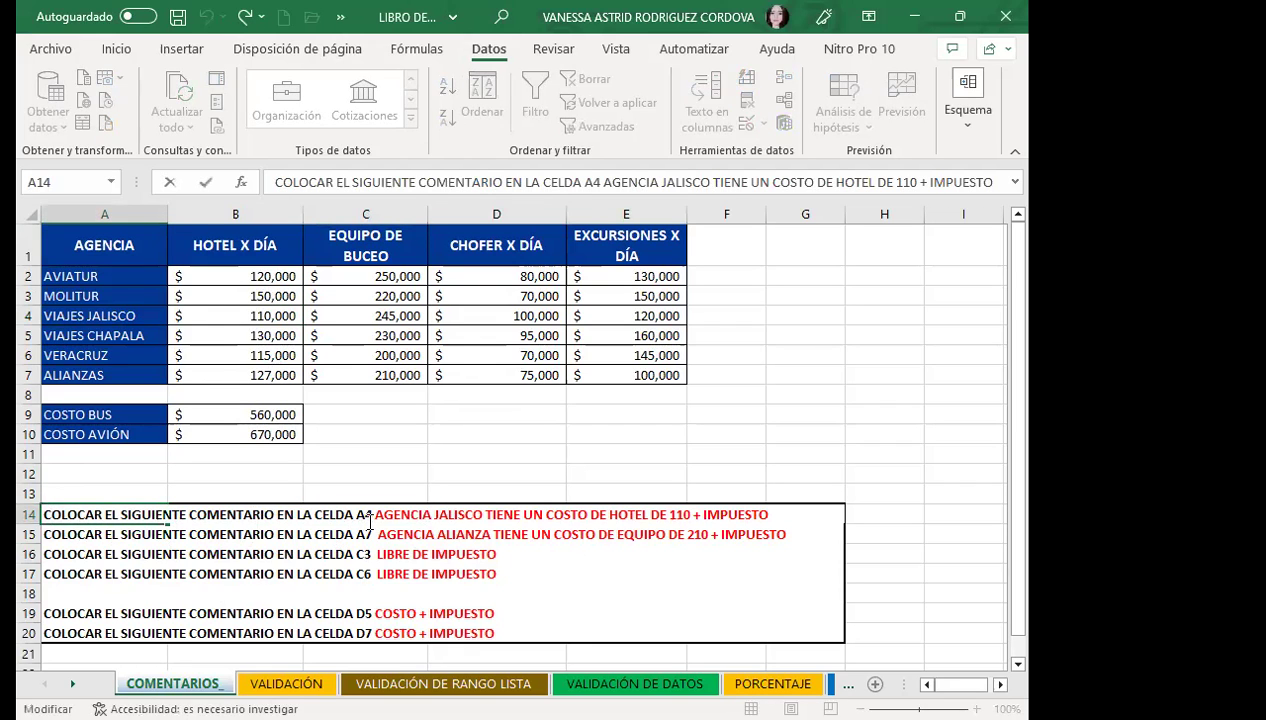
double_click(92, 512)
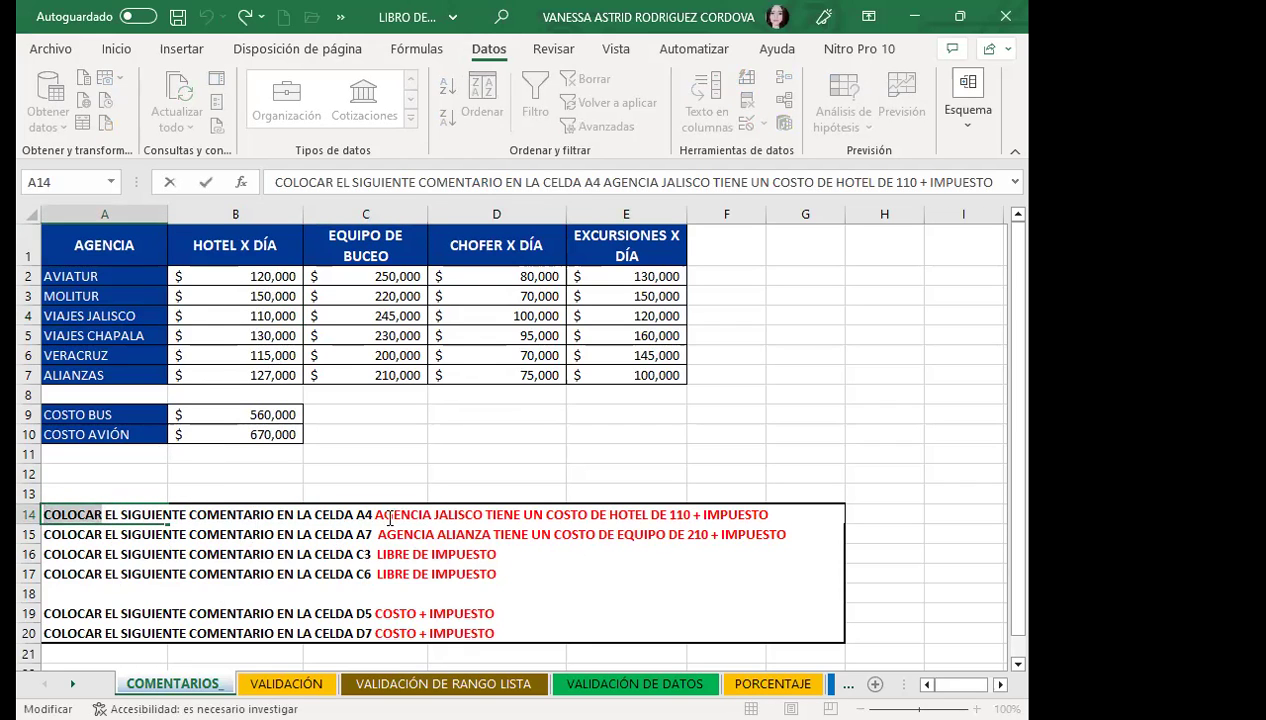
left_click_drag(376, 516, 802, 520)
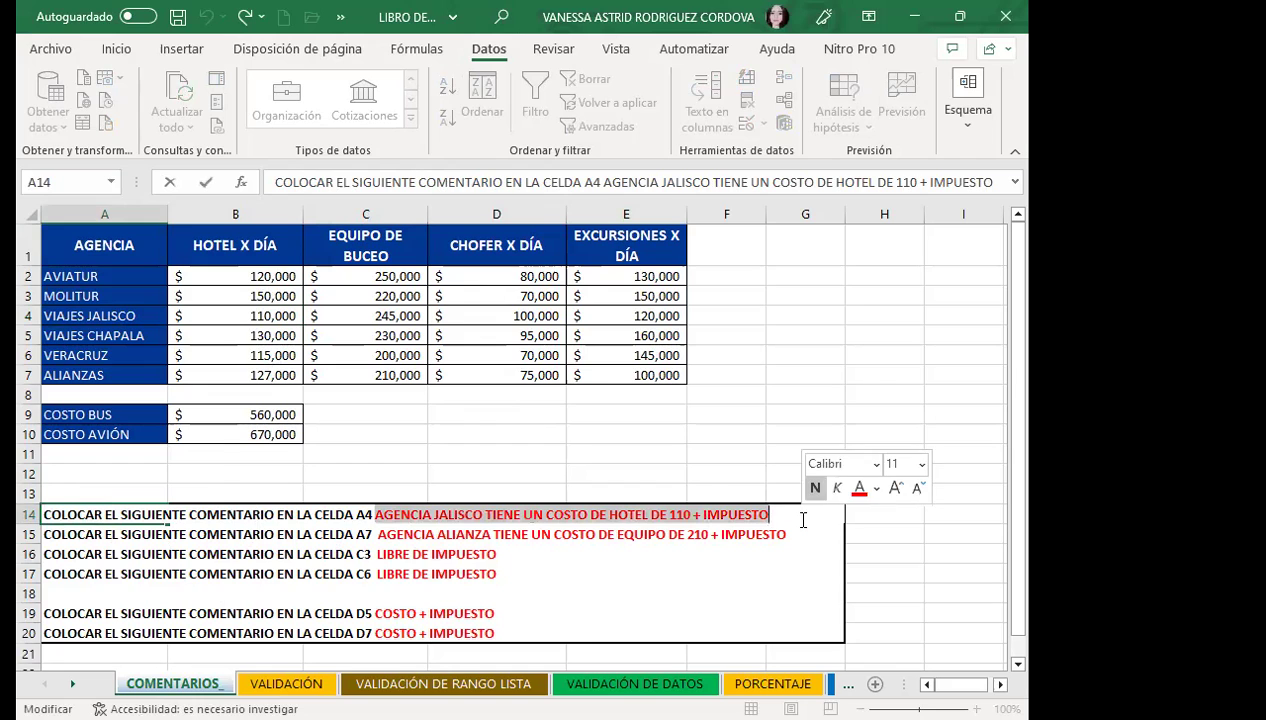
left_click(86, 314)
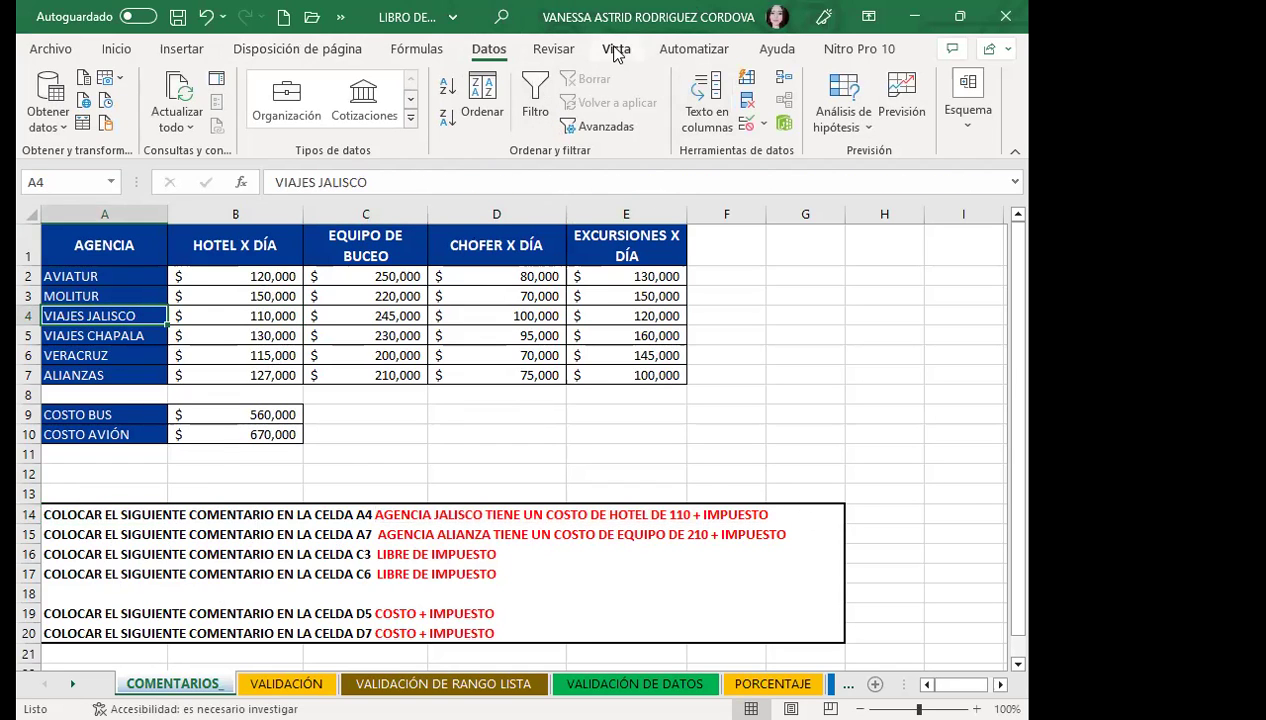
- Show the Revisar ribbon with its comment tools
left_click(555, 52)
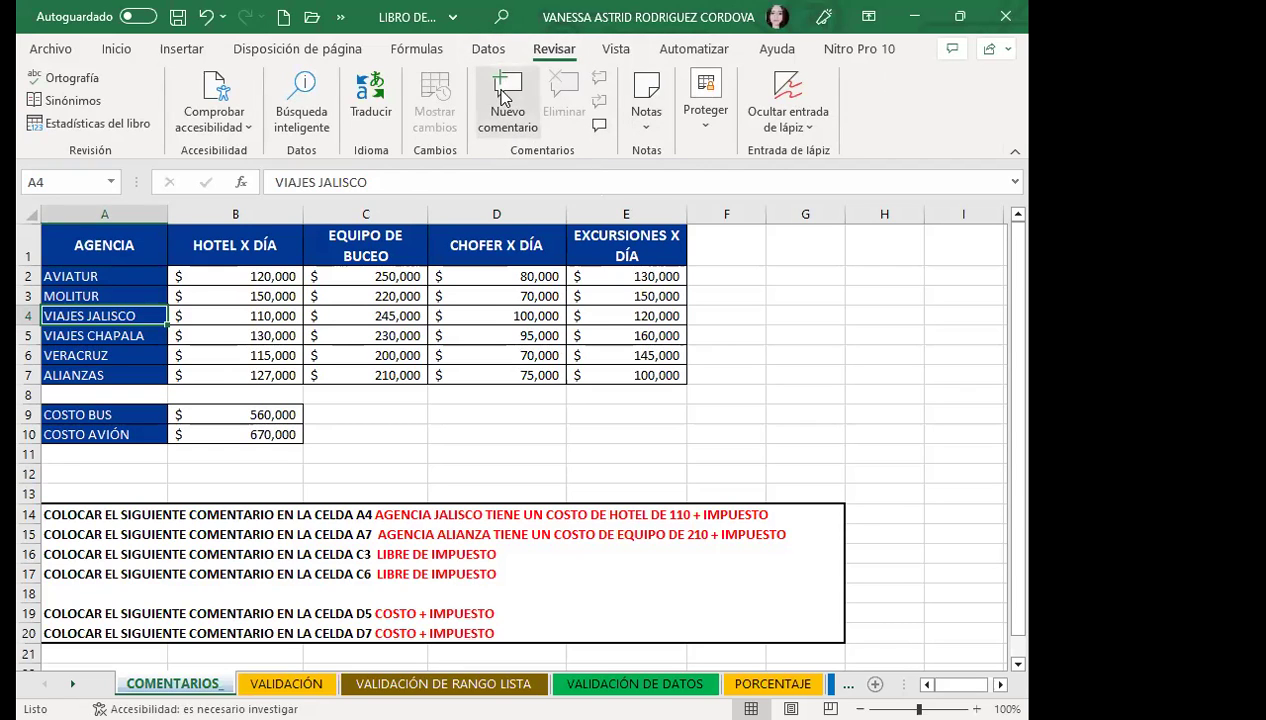
- Post a comment on A4 reading 'AGENCIA JALISCO TIENE UN COSTO DE HOTEL DE 110 + IMPUESTO'
left_click(505, 88)
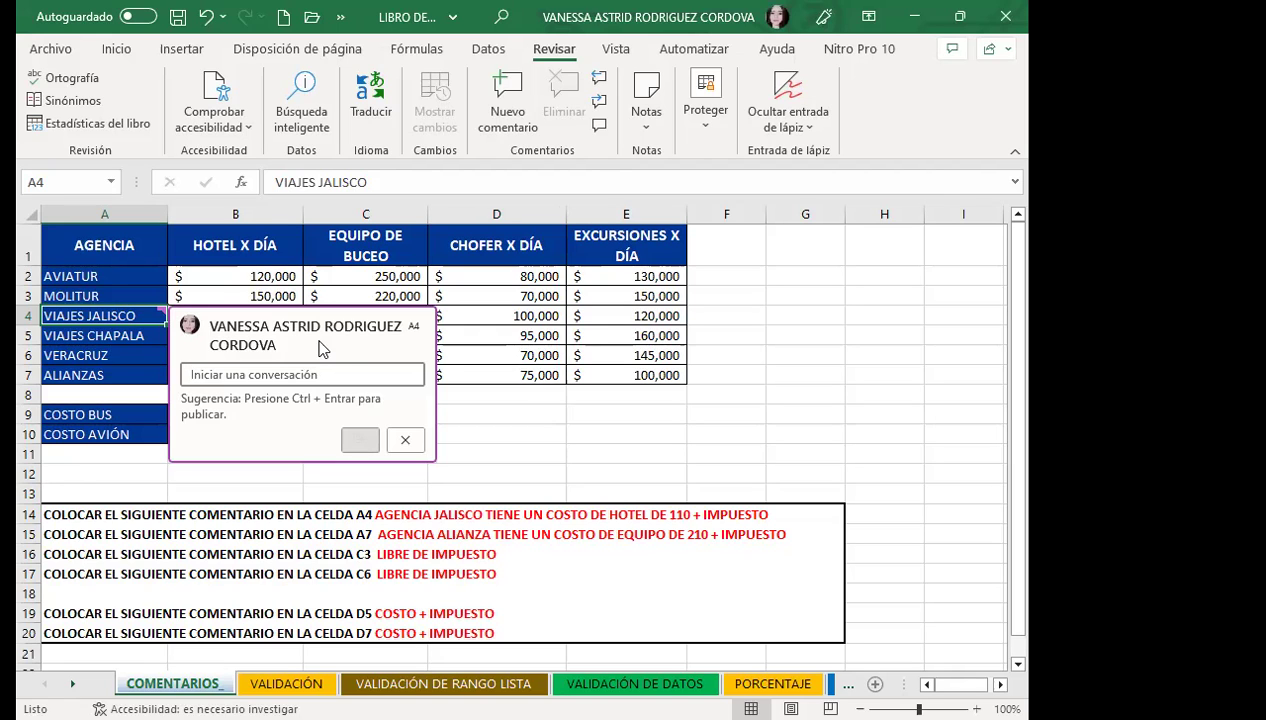
type("AGENCIA JALISCO TIENE UN COSTO DE HOTEL DE 110 + IMPUESTO")
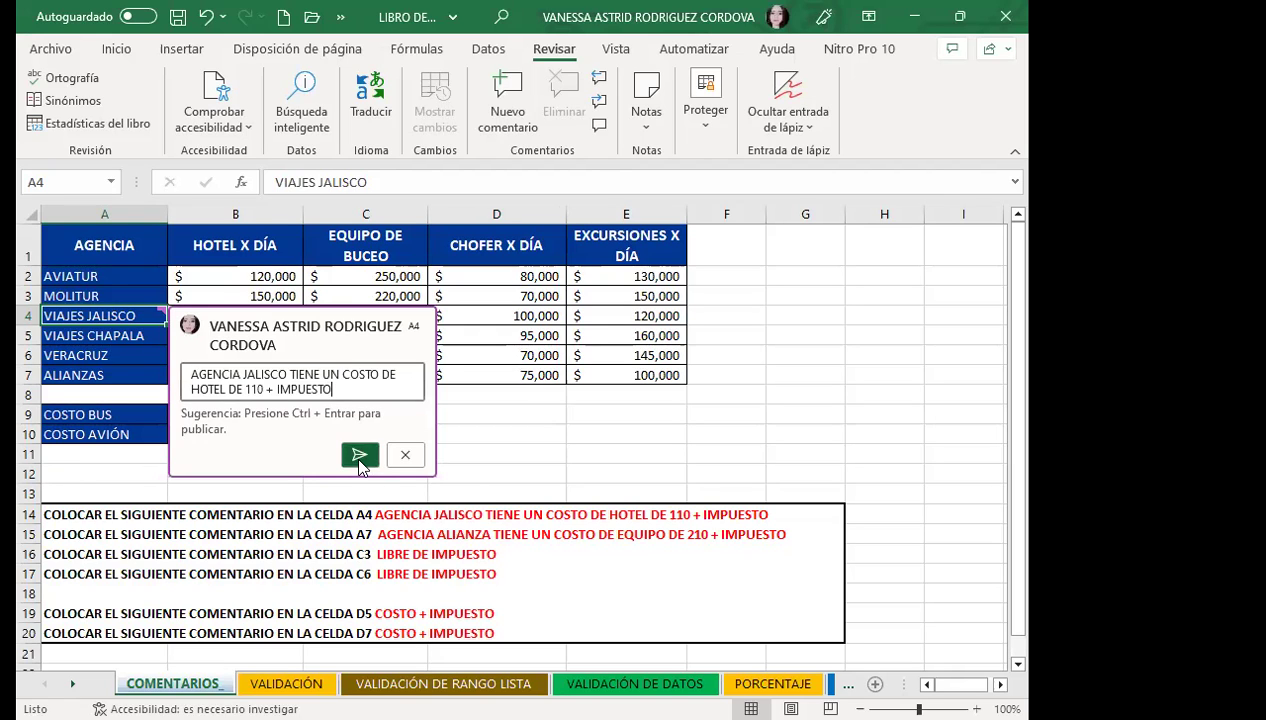
left_click(357, 458)
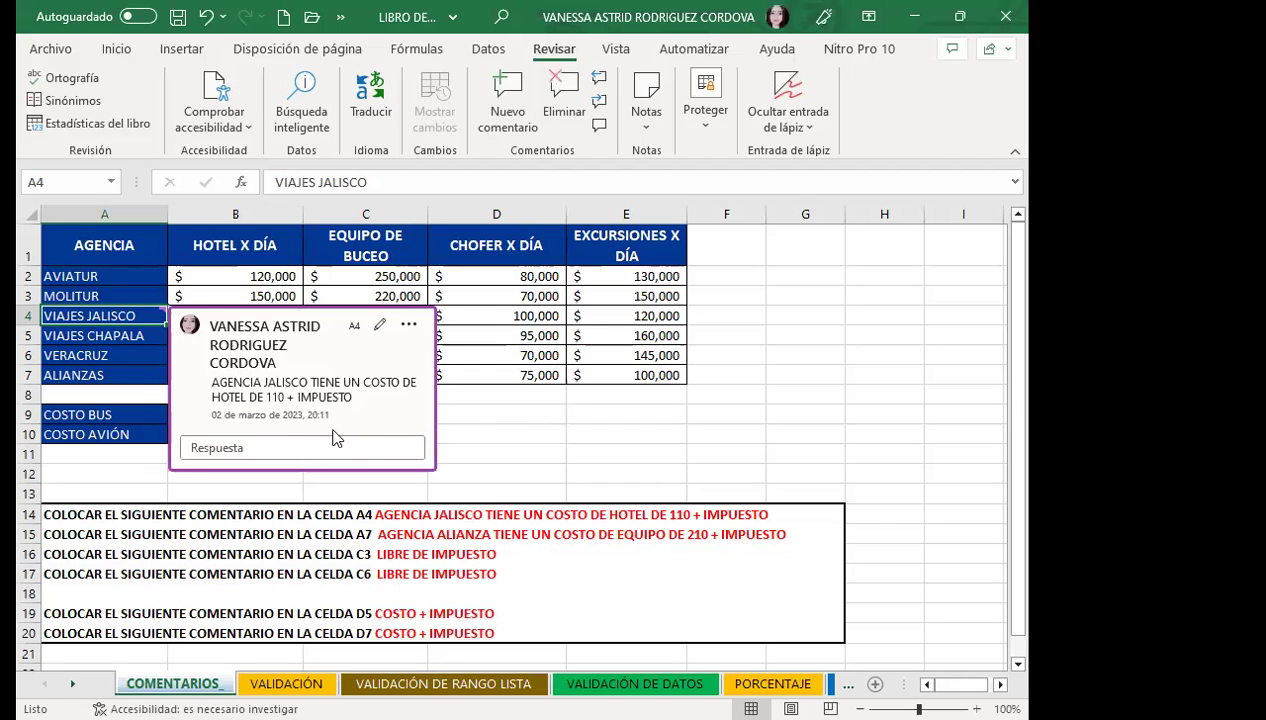
- Close the A4 comment card, then reopen the A4 comment in edit mode
left_click(470, 428)
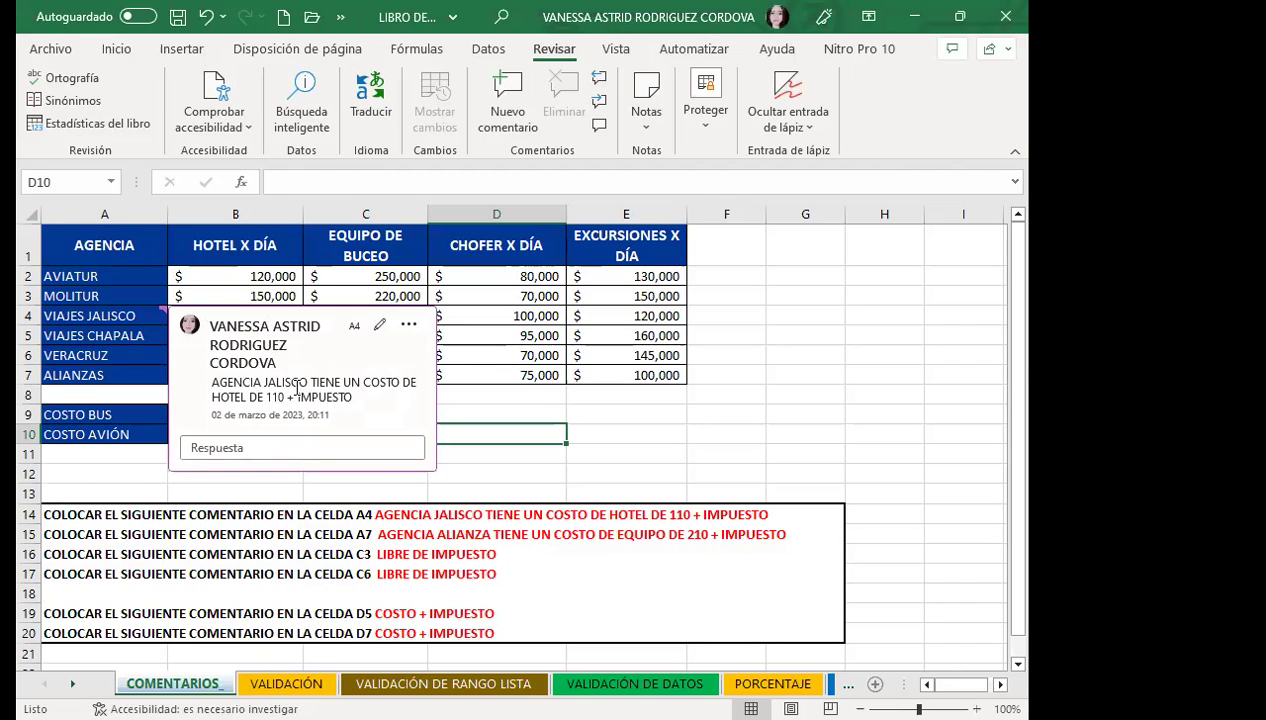
left_click(381, 326)
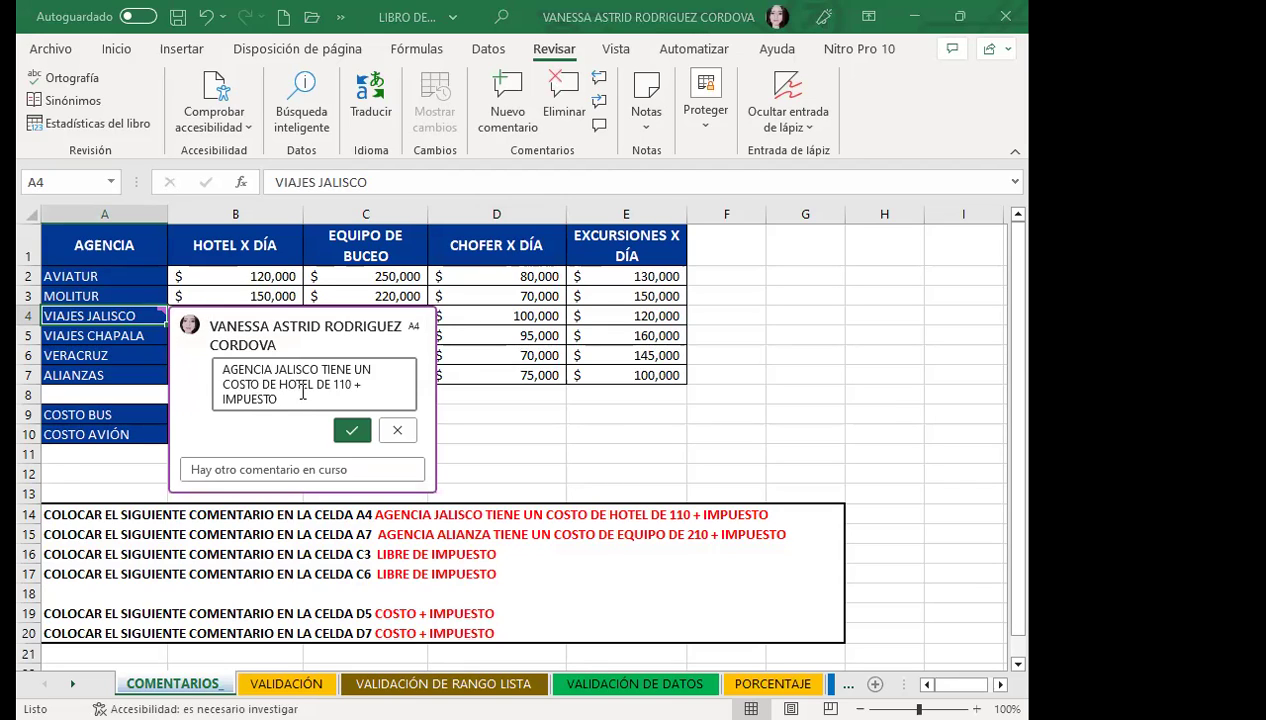
- Close the A4 comment editor without saving by selecting D9, then C10
left_click(491, 421)
left_click(353, 430)
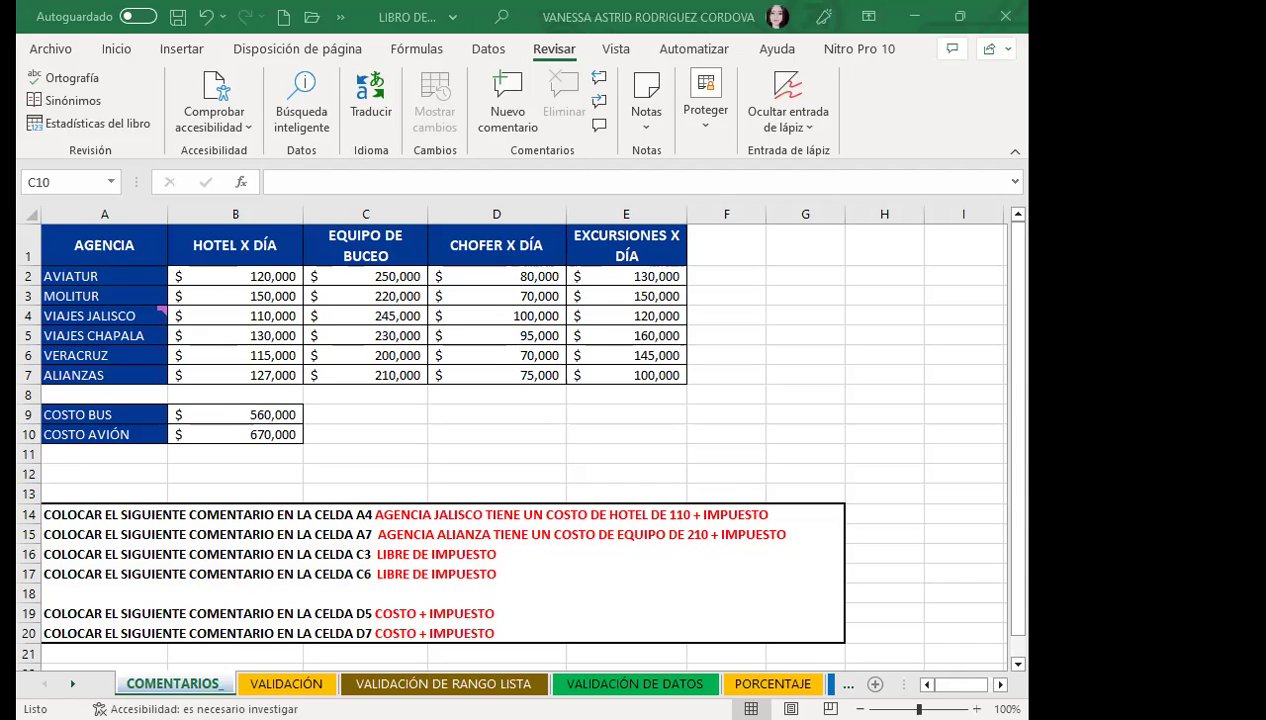
- Select a few cells around the cost table and switch to the Inicio tab
left_click(607, 437)
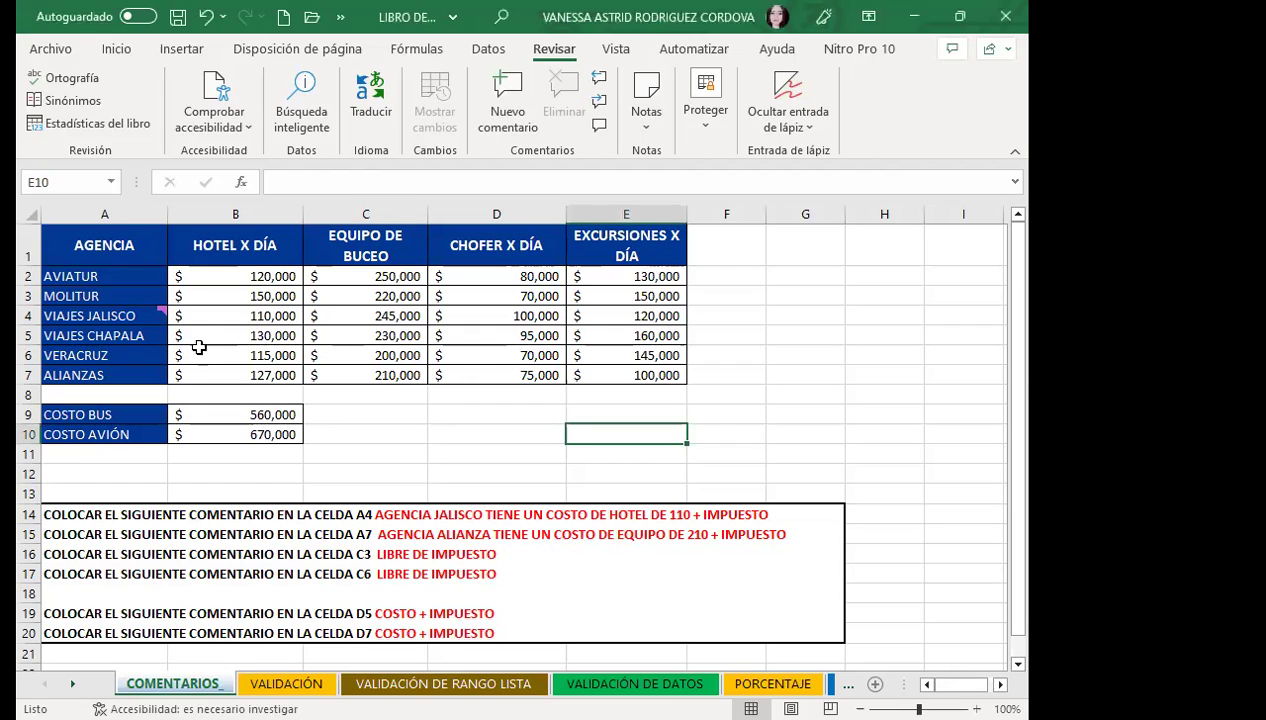
left_click(242, 300)
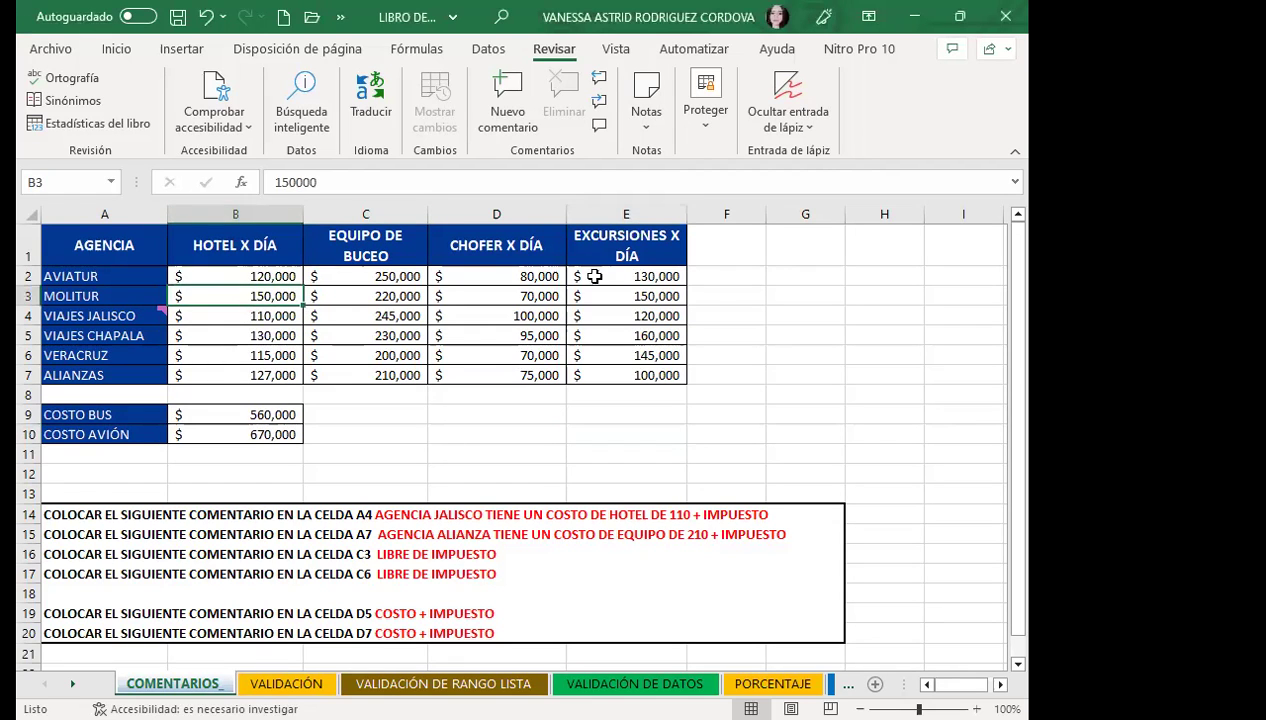
left_click(613, 248)
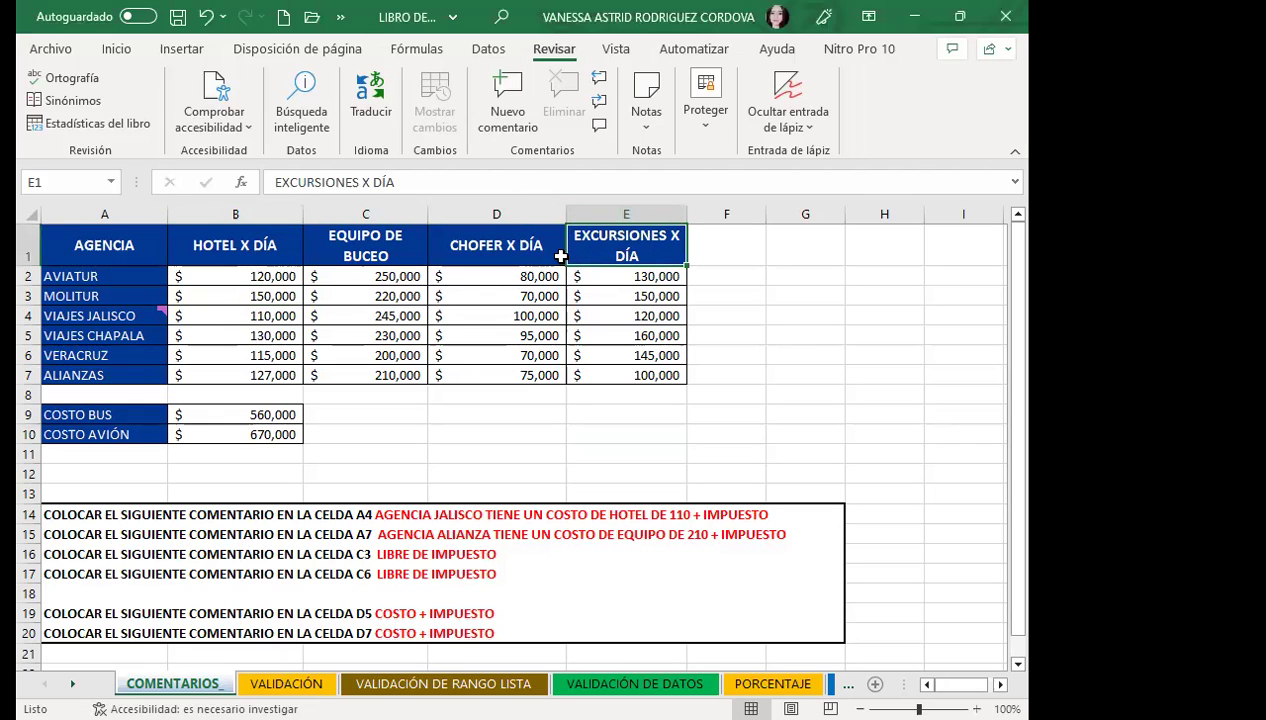
left_click(116, 49)
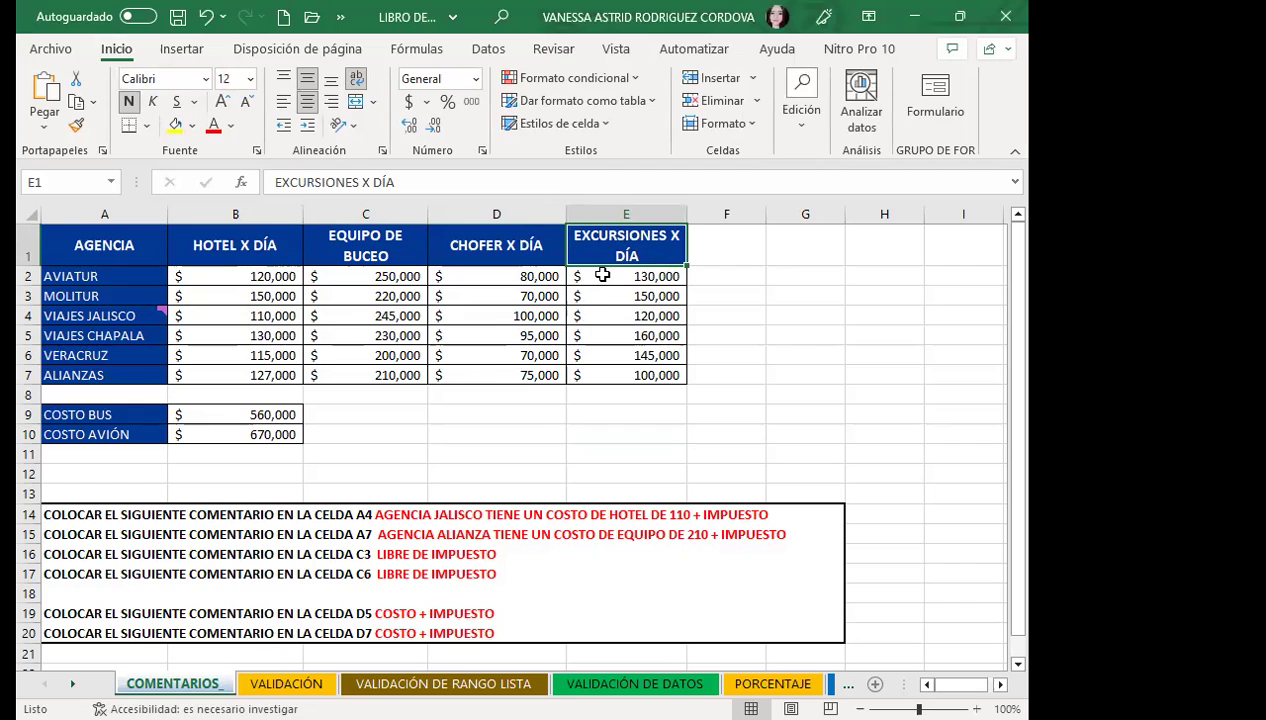
- Select the header row A1:E1, then the whole table A1:E7, then deselect to D9
left_click(602, 275)
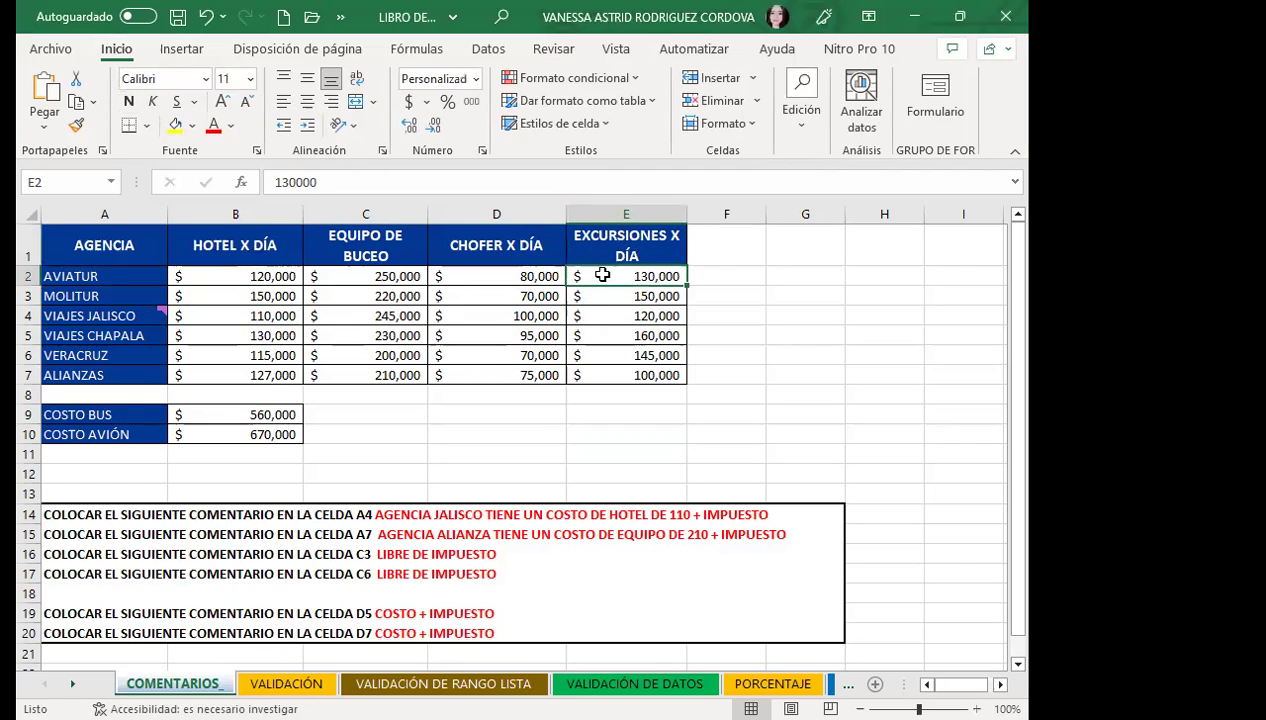
left_click_drag(104, 245, 693, 250)
left_click_drag(107, 245, 624, 251)
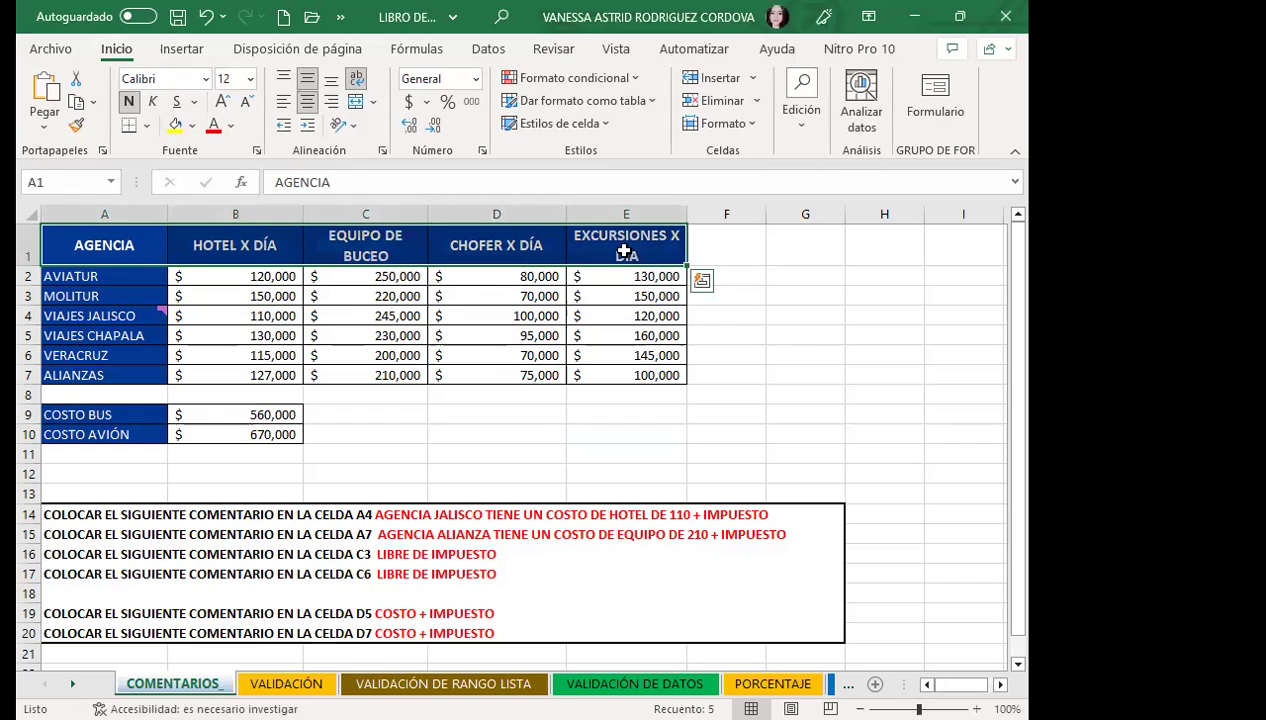
left_click_drag(128, 240, 584, 256)
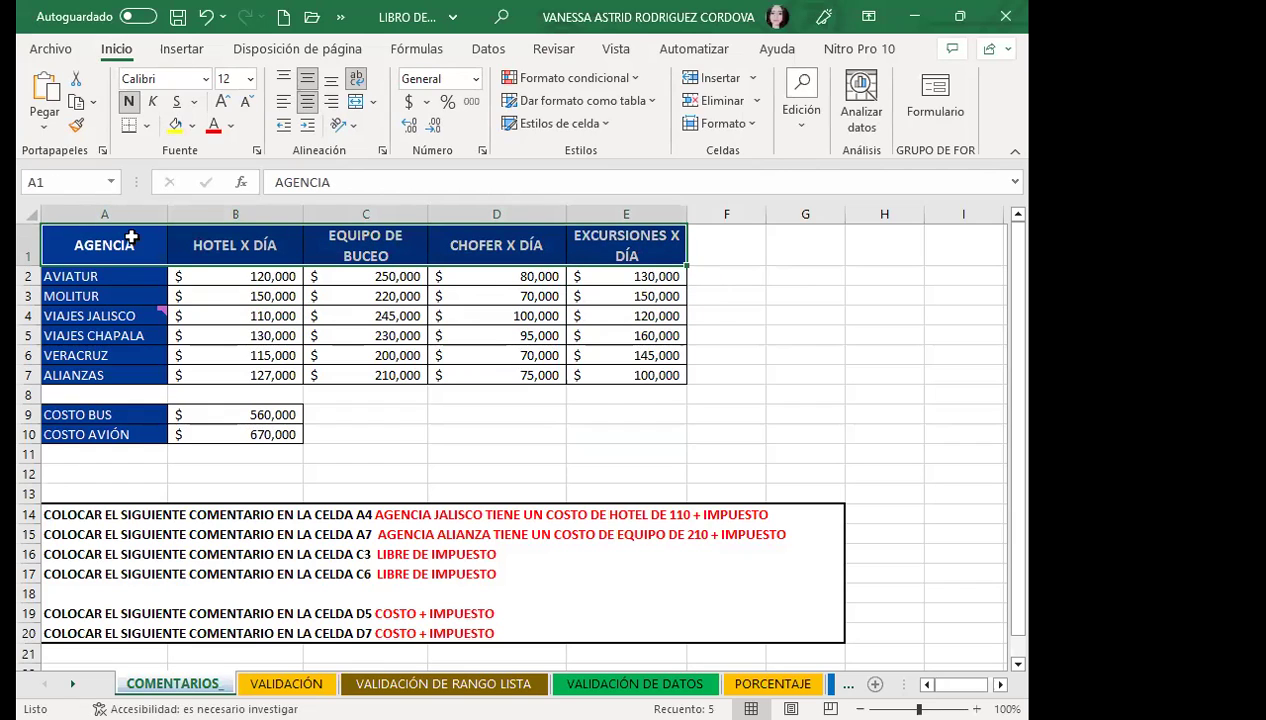
left_click(584, 256)
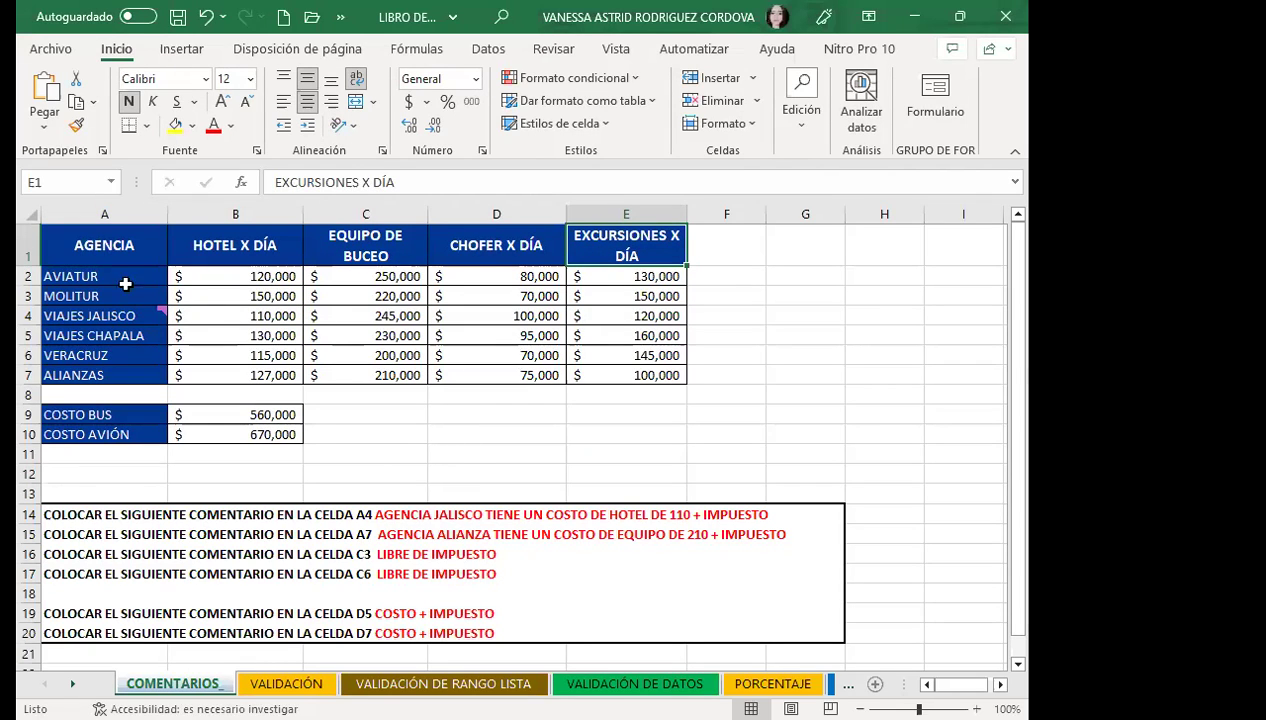
left_click_drag(84, 240, 605, 372)
left_click(505, 420)
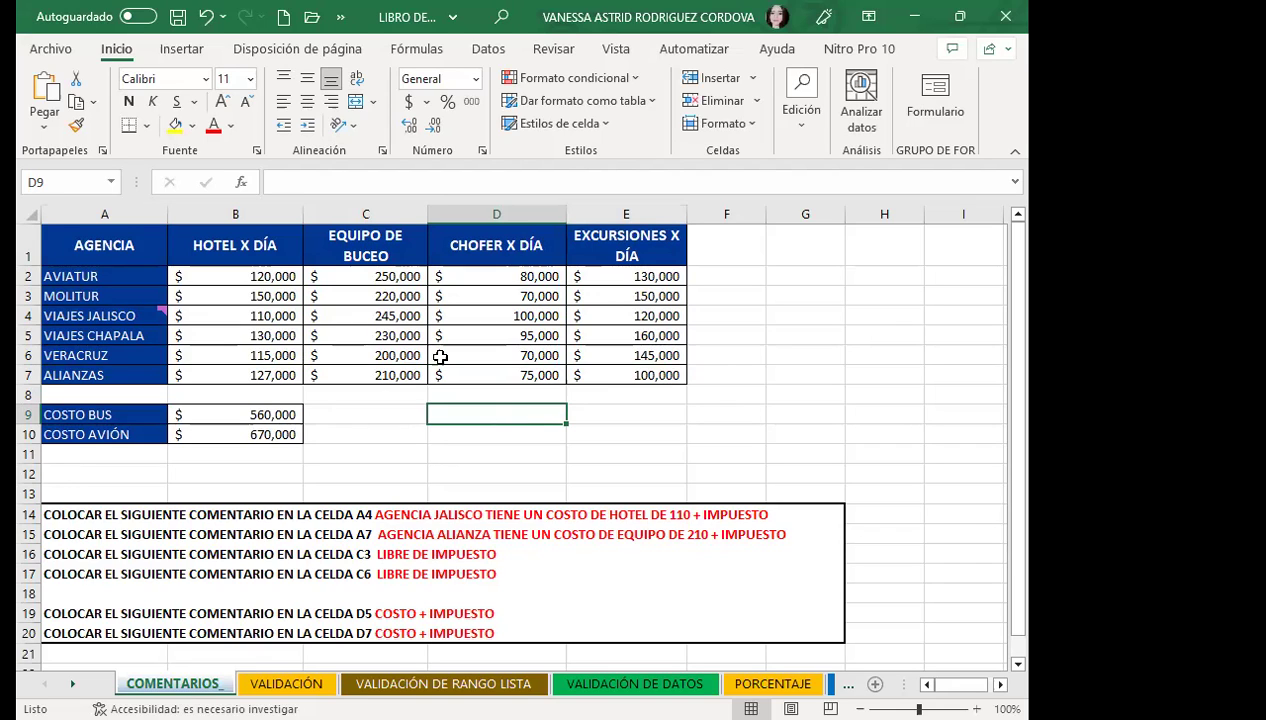
left_click(136, 315)
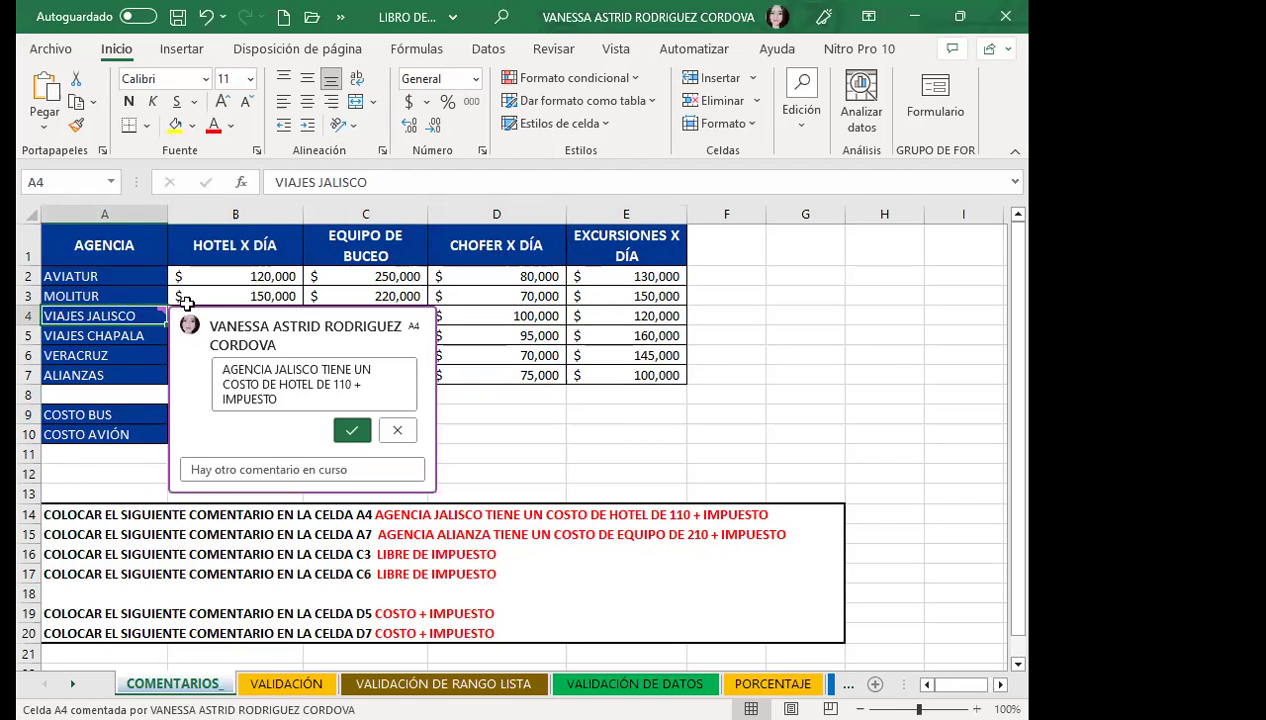
left_click(544, 553)
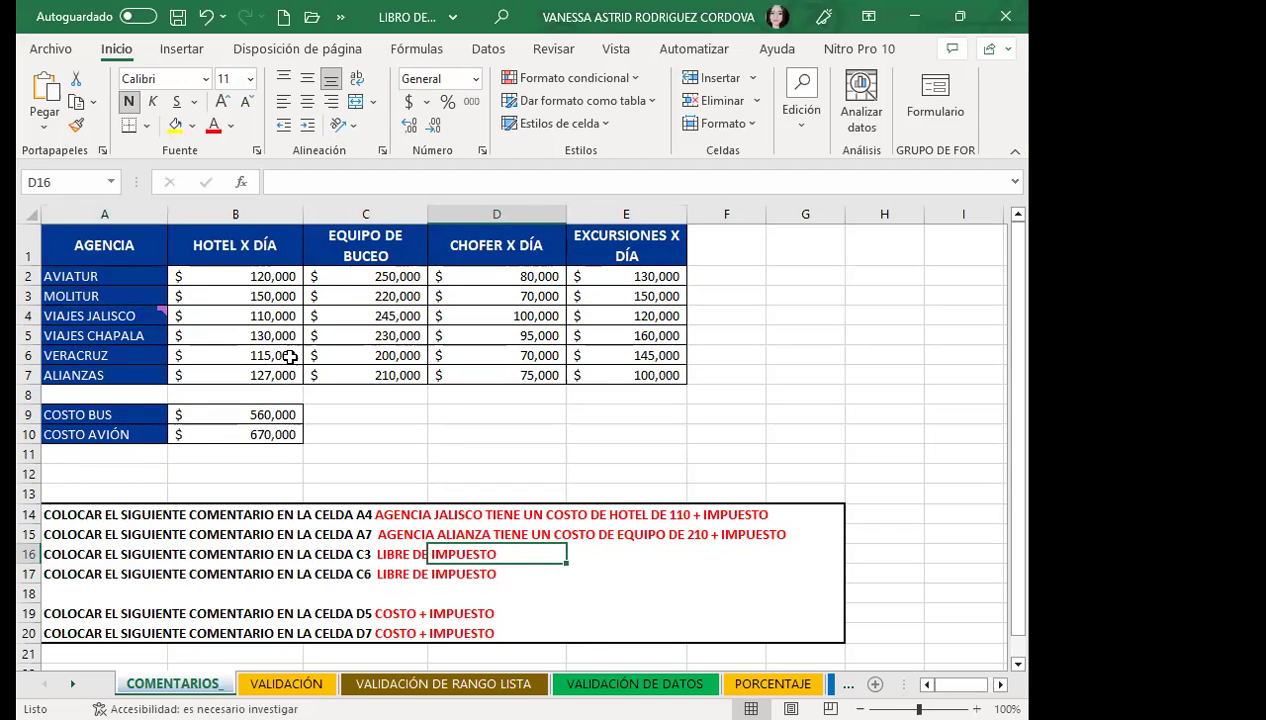
left_click(320, 294)
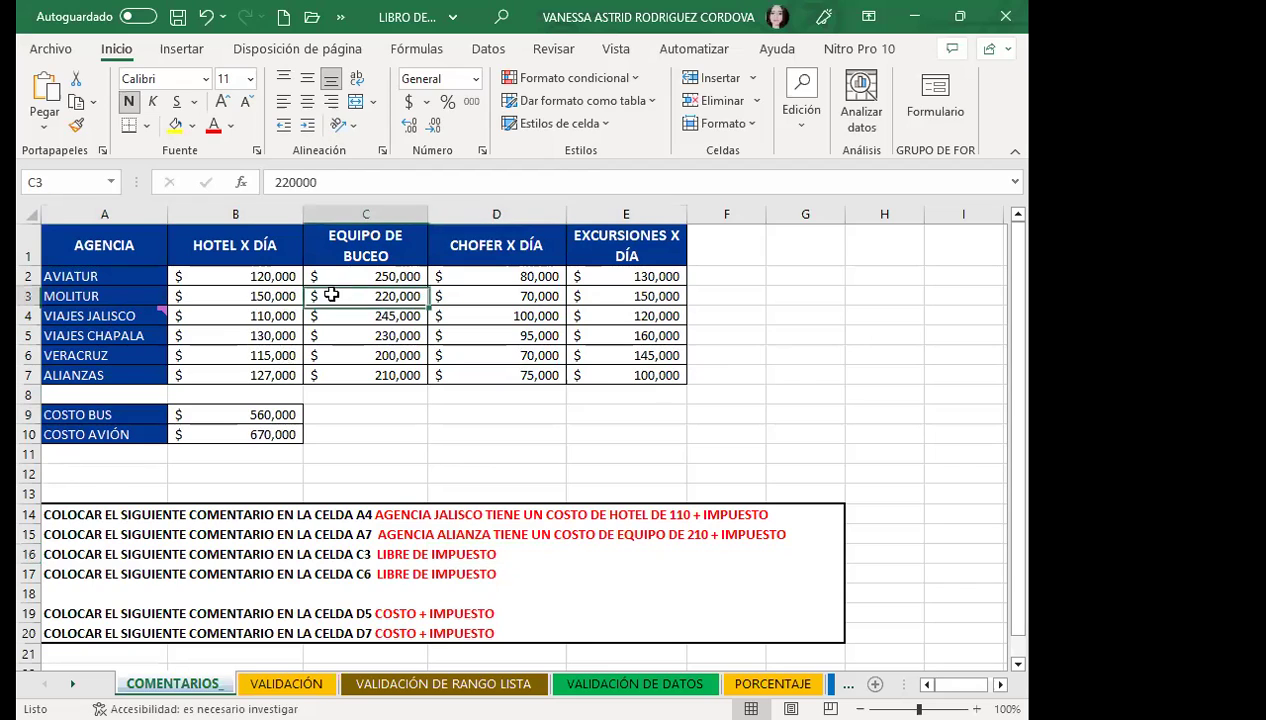
left_click(175, 125)
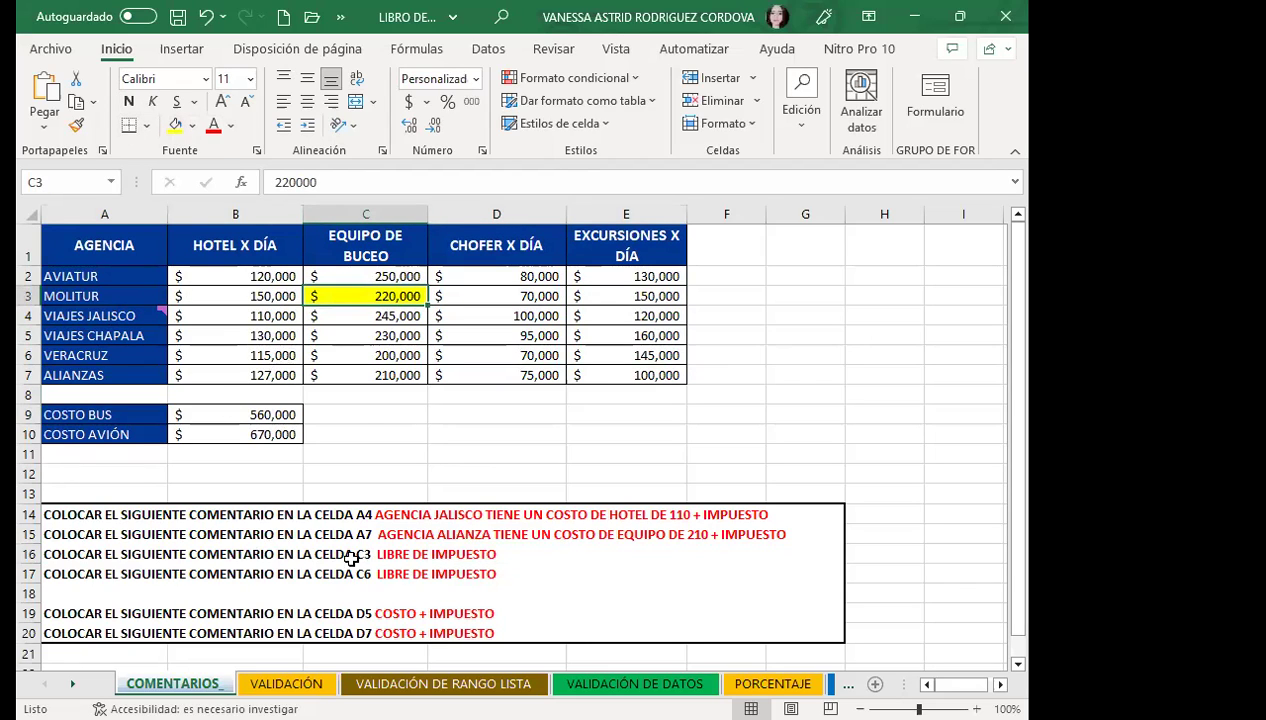
left_click(58, 552)
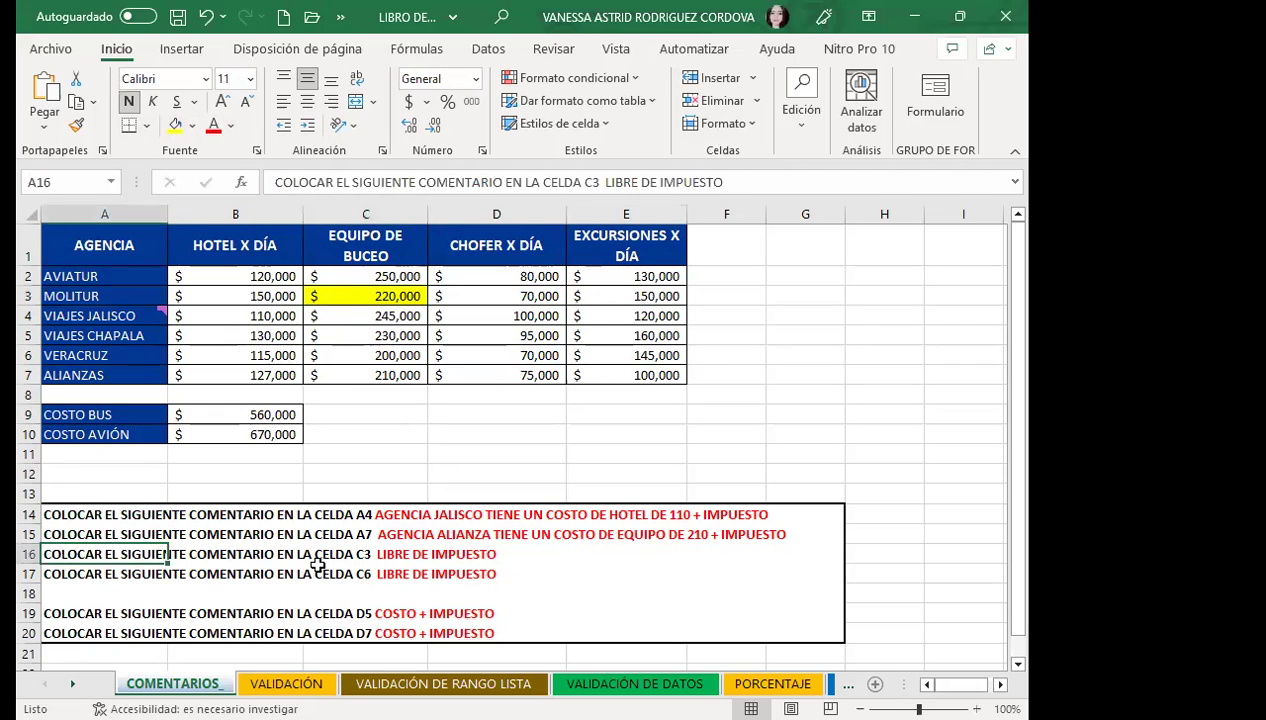
double_click(395, 556)
double_click(64, 554)
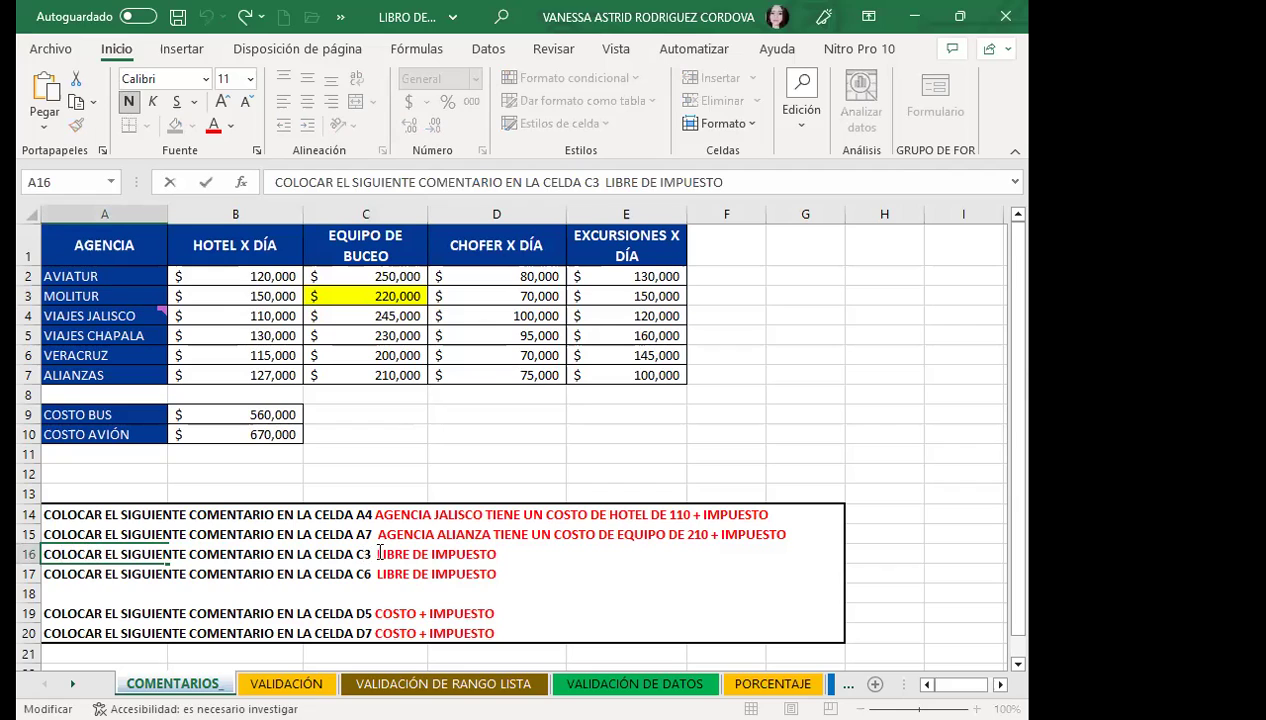
left_click_drag(377, 554, 498, 554)
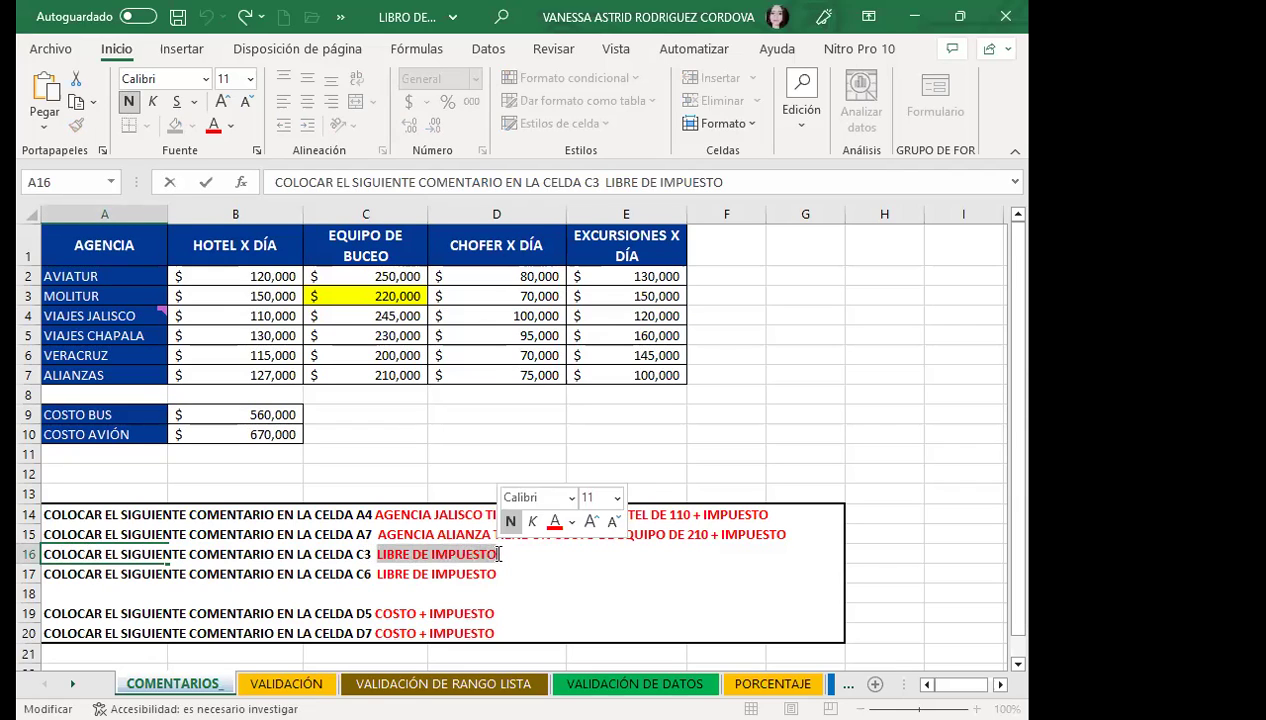
left_click(357, 292)
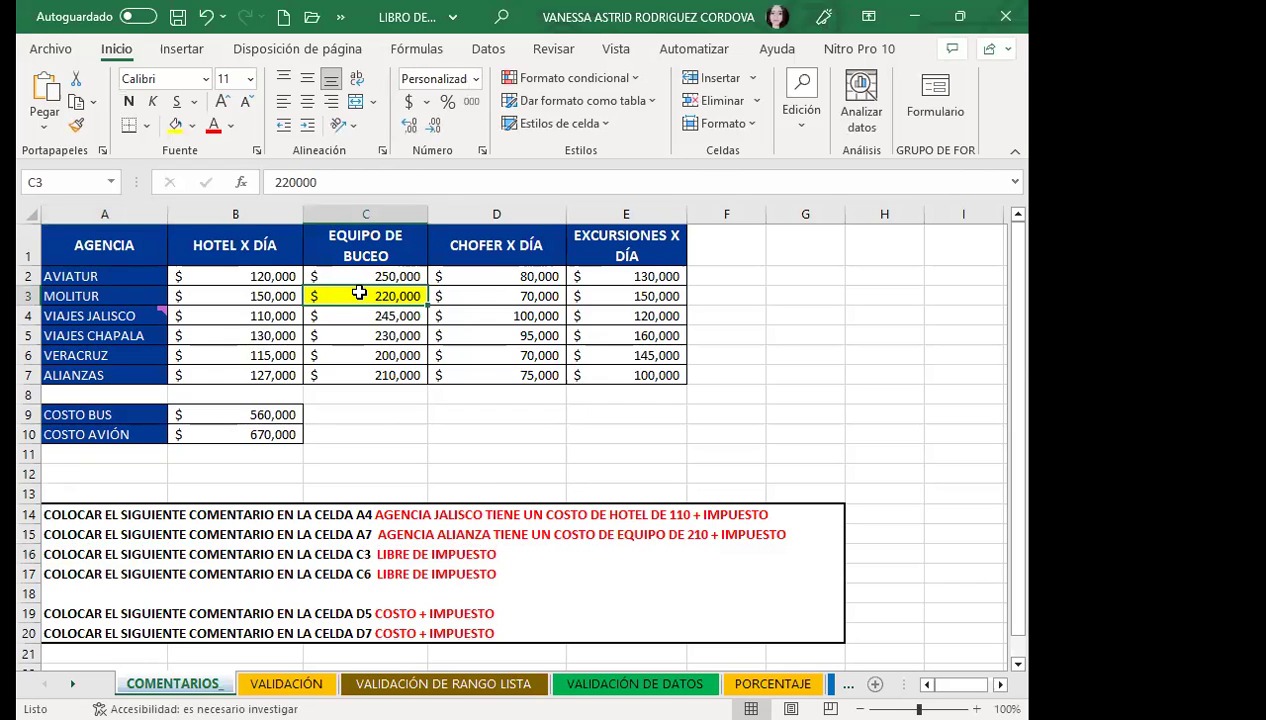
- Post the pending A4 comment about the Jalisco hotel cost of 110 plus tax, then reselect C3
right_click(360, 297)
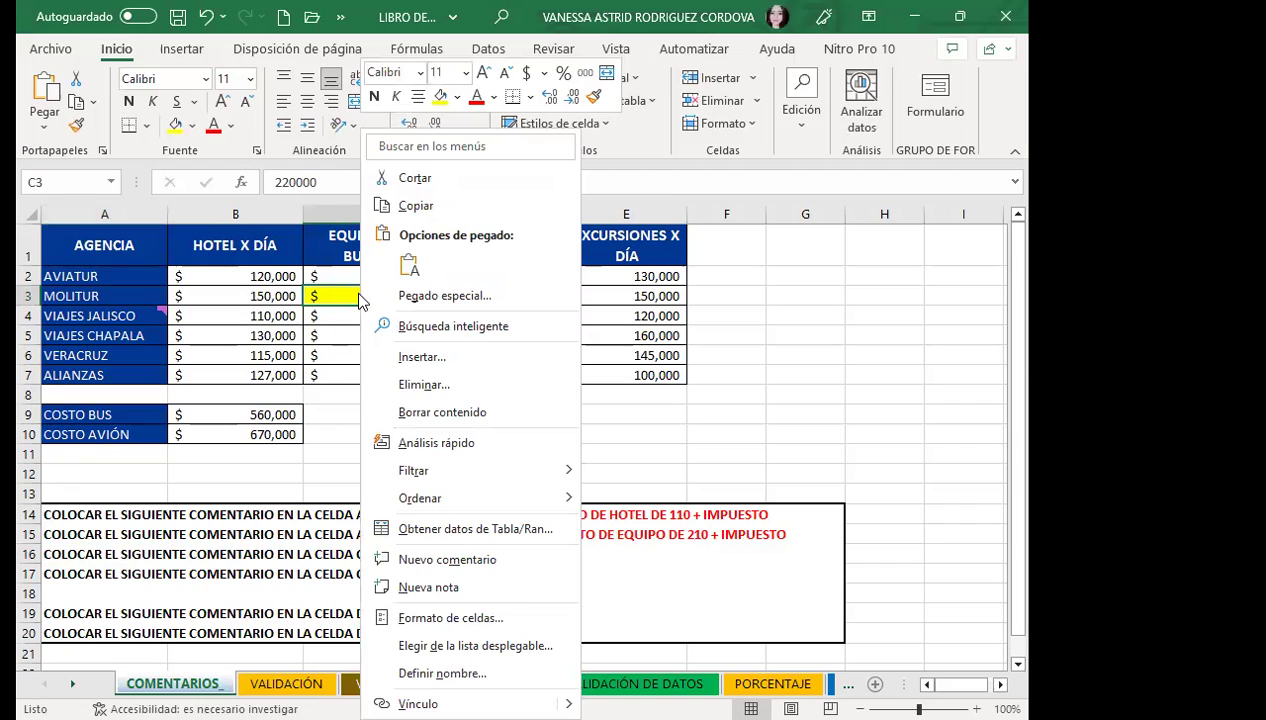
left_click(476, 560)
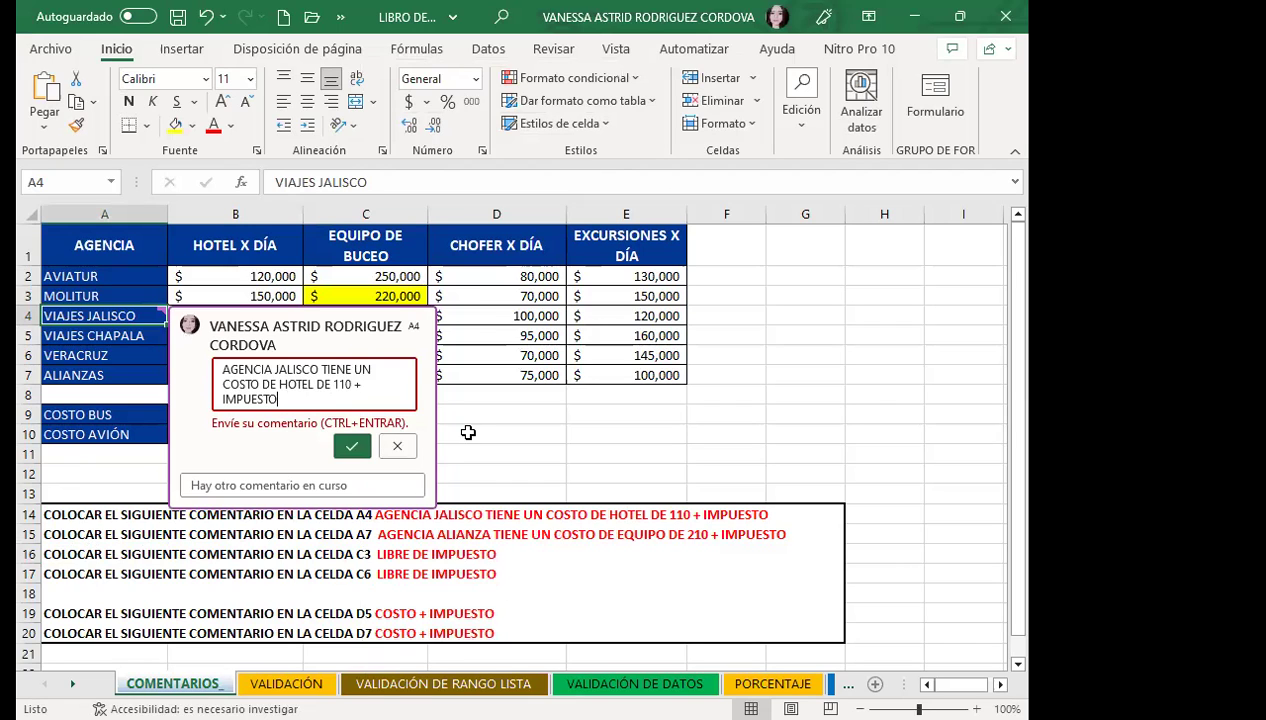
left_click(403, 292)
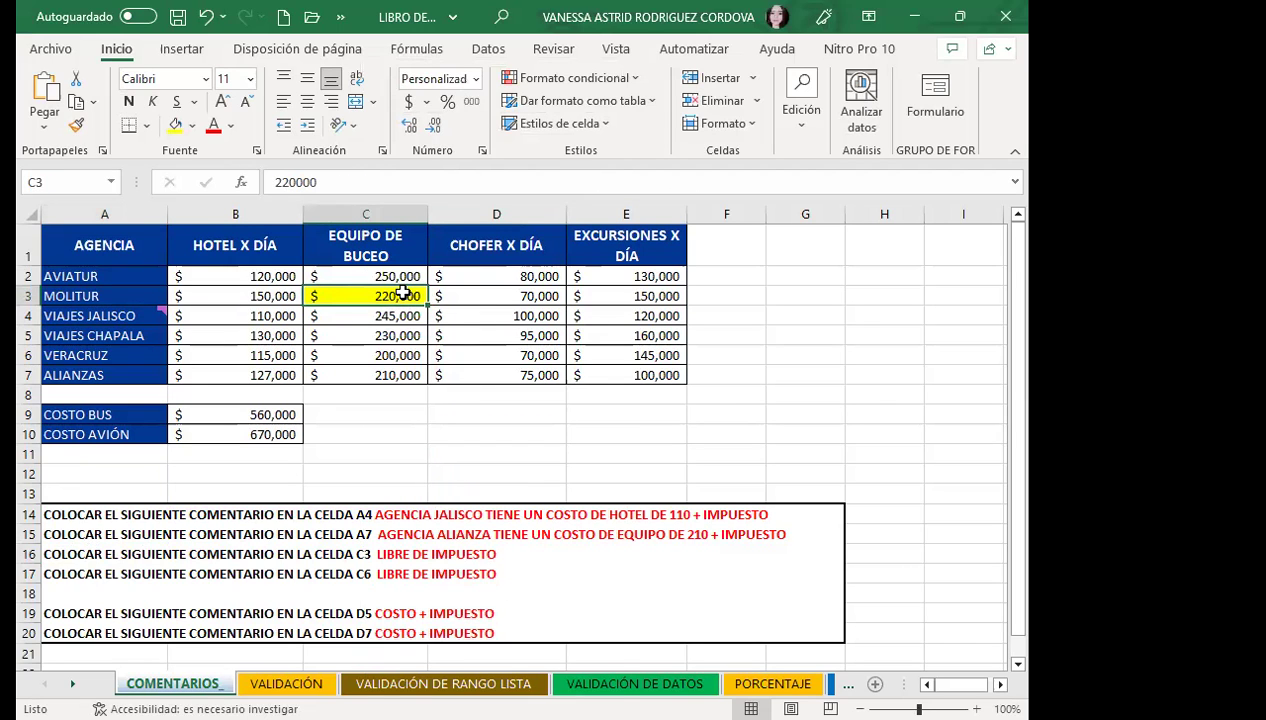
right_click(403, 292)
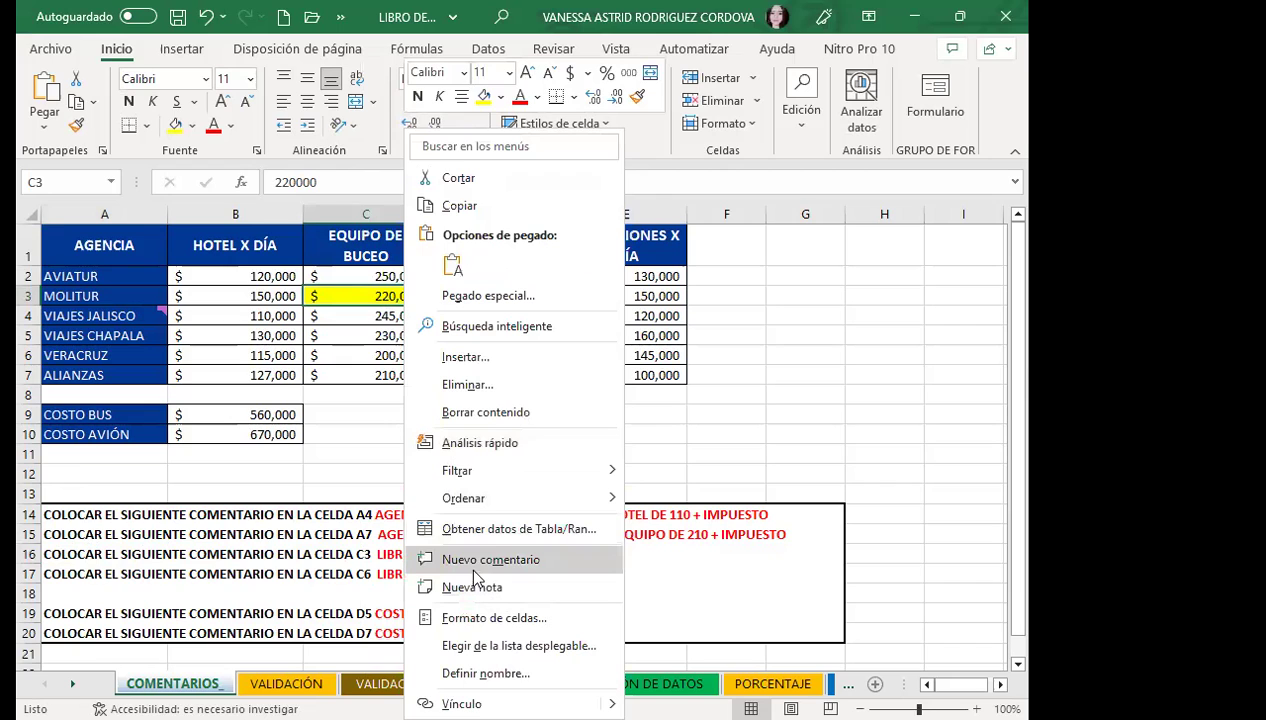
left_click(228, 480)
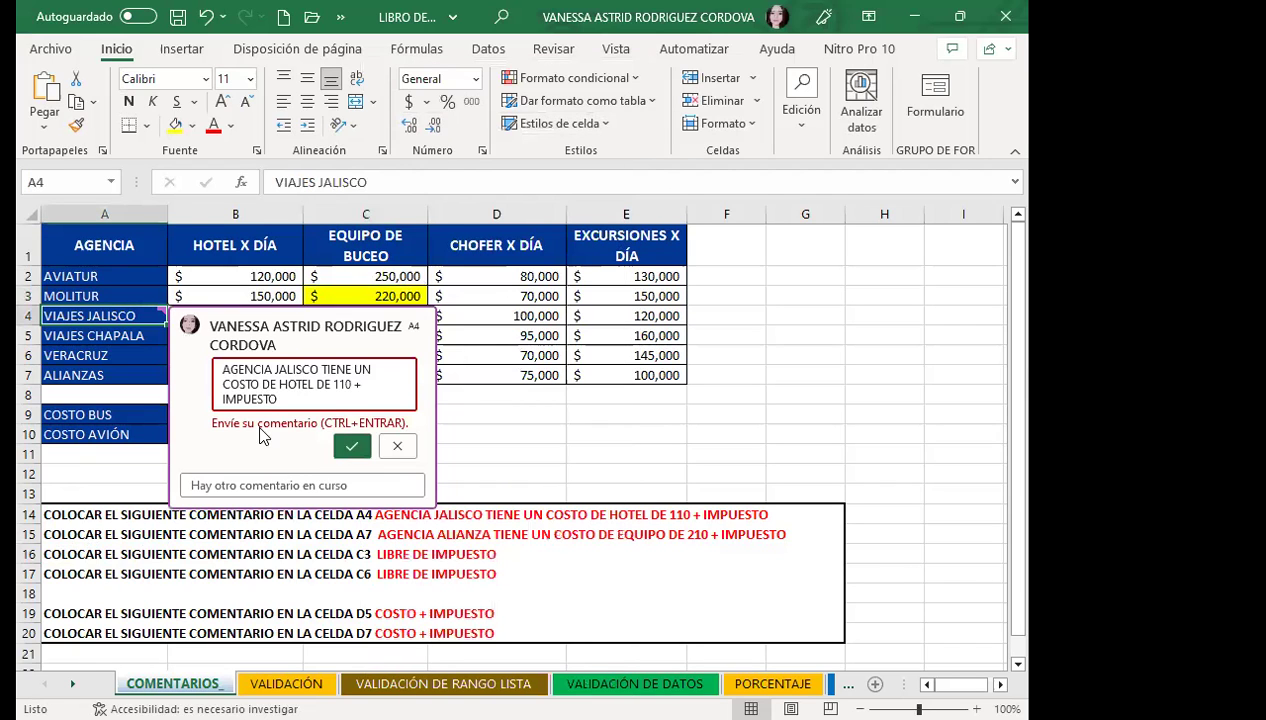
left_click(351, 450)
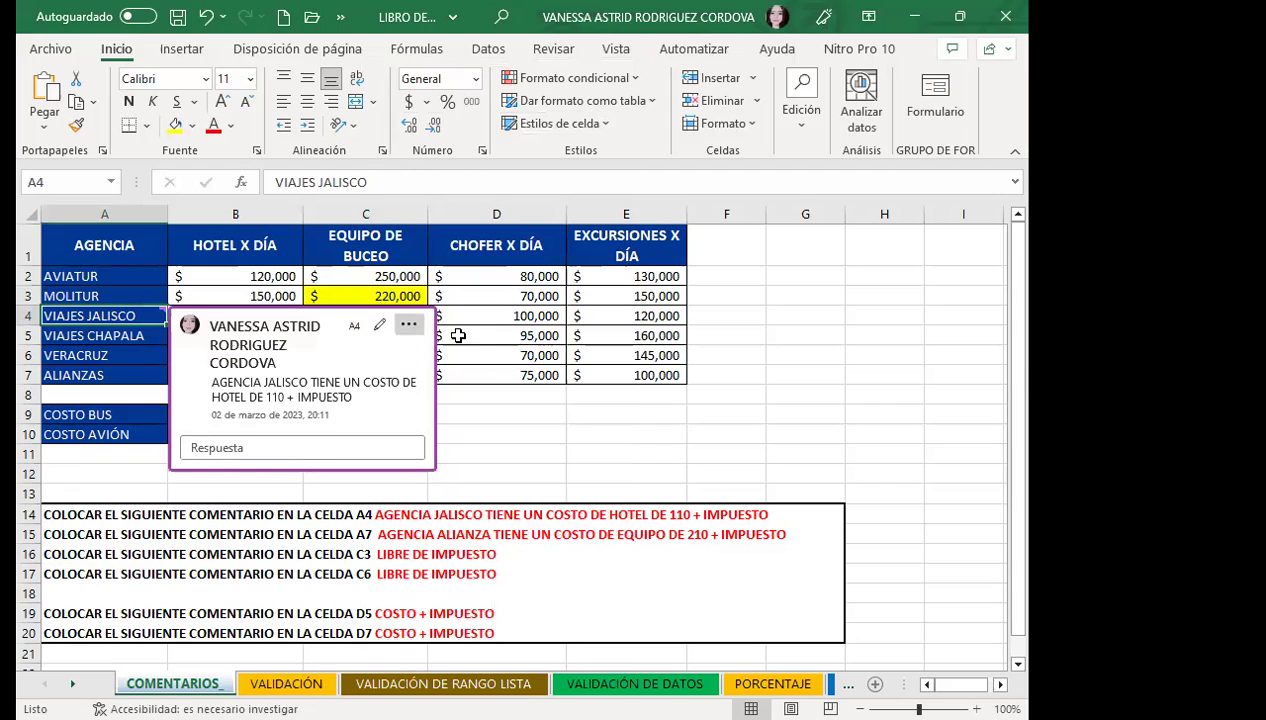
left_click(392, 297)
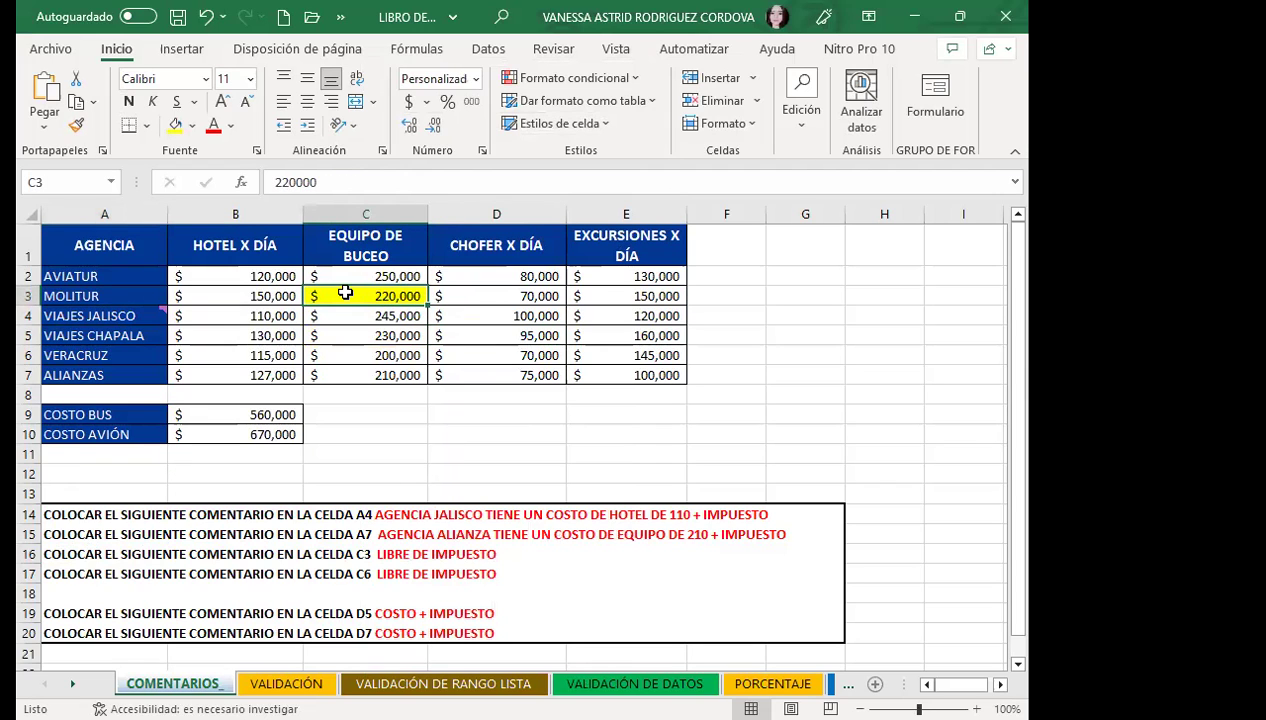
- Attach a yellow note reading 'LIBRE DE IMPUESTO' to cell C3
right_click(347, 295)
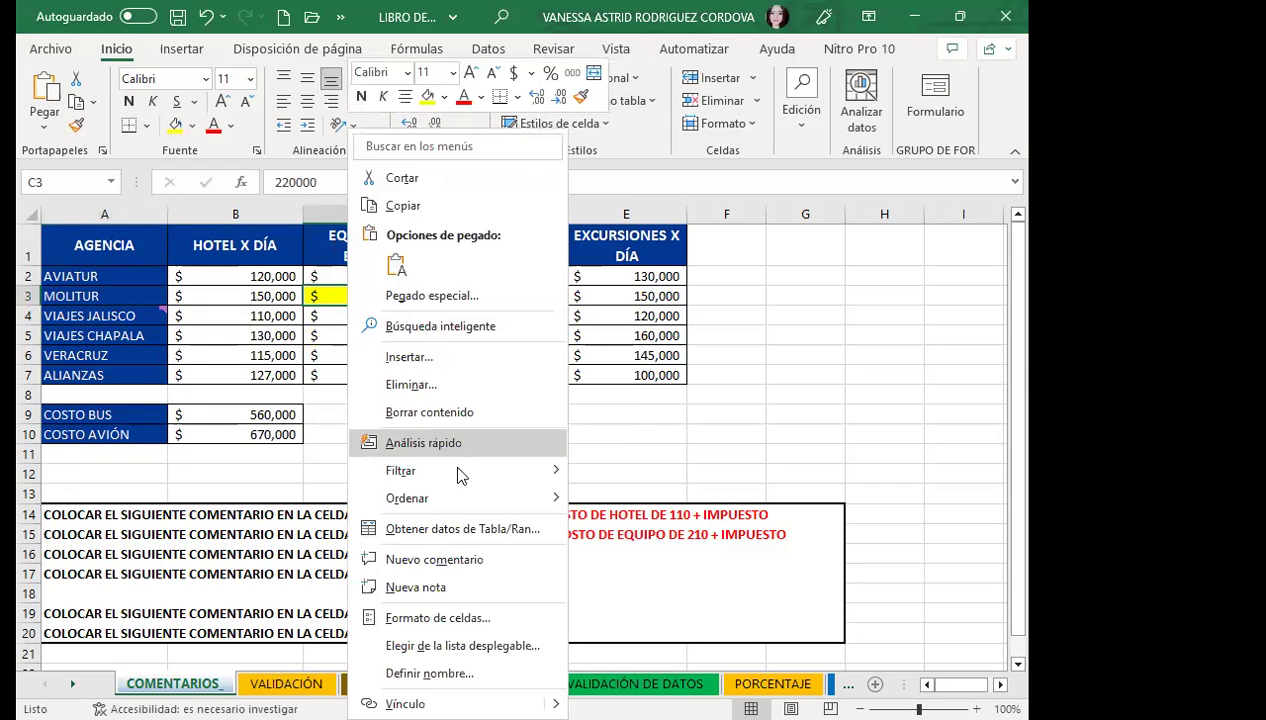
left_click(415, 587)
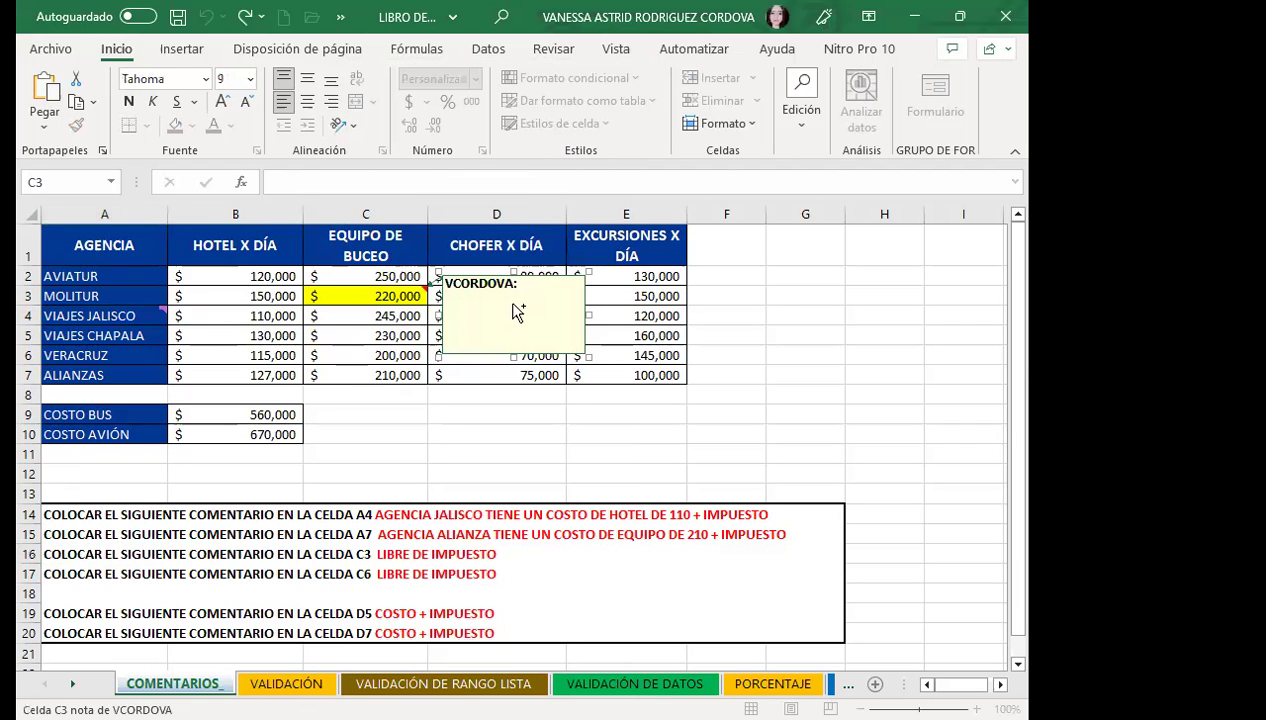
type("LIBRE DE IMPUESTO")
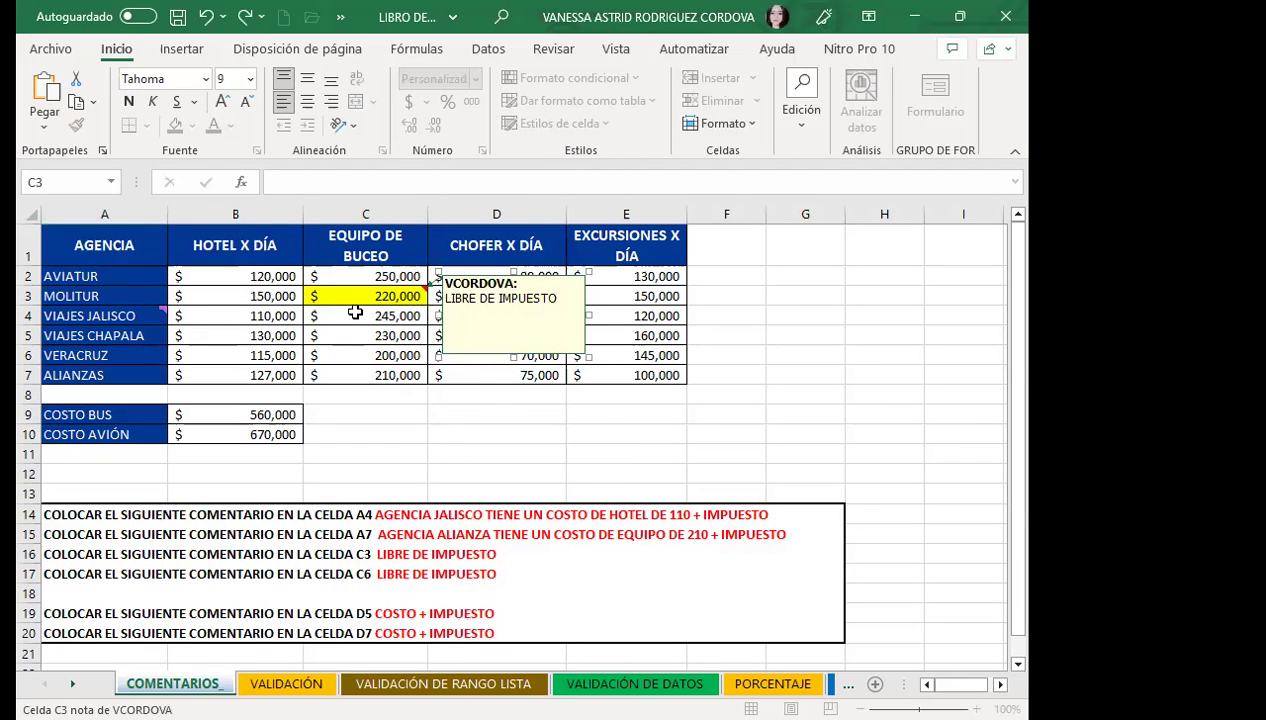
left_click(386, 414)
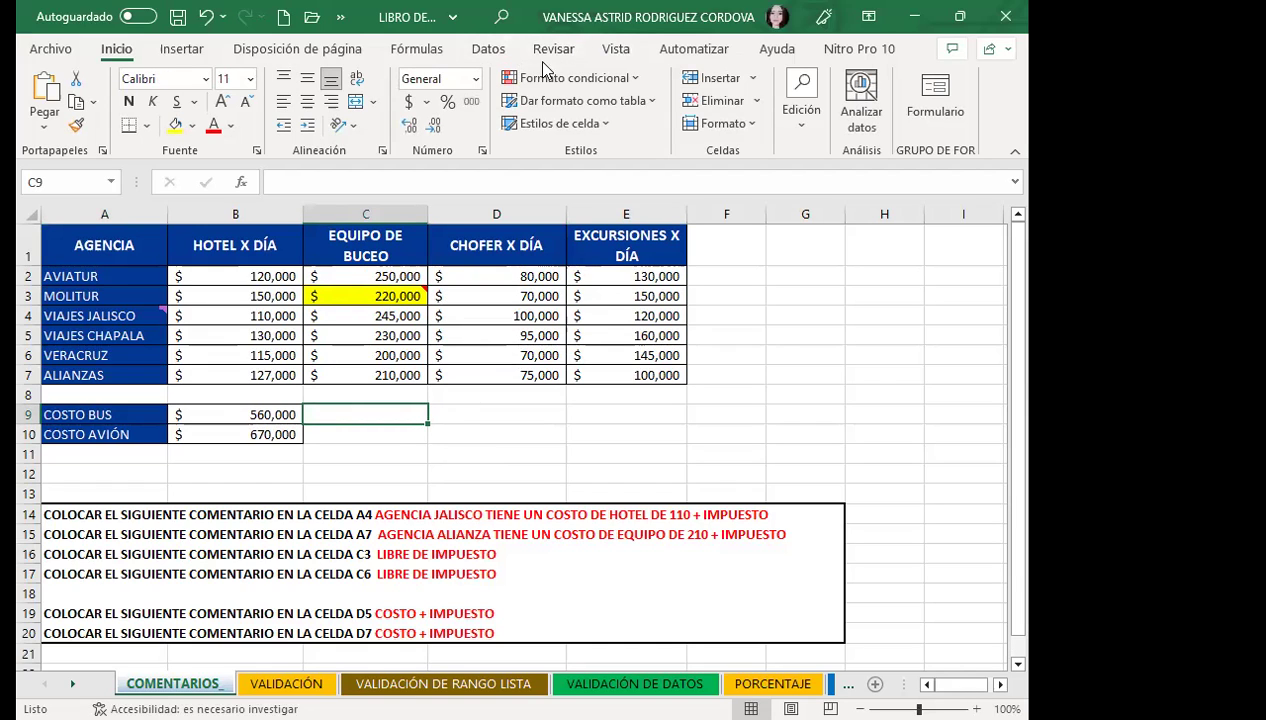
- Start a new empty comment on cell C9 from the Revisar tab
left_click(611, 54)
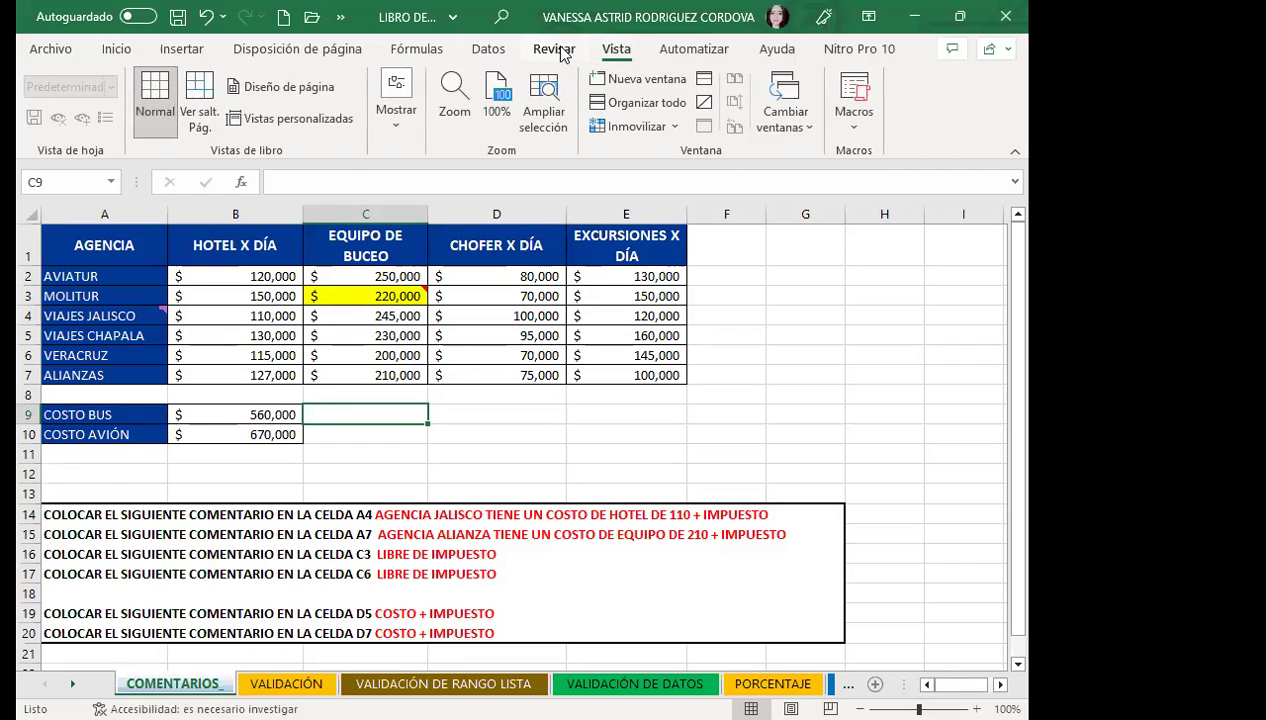
left_click(556, 49)
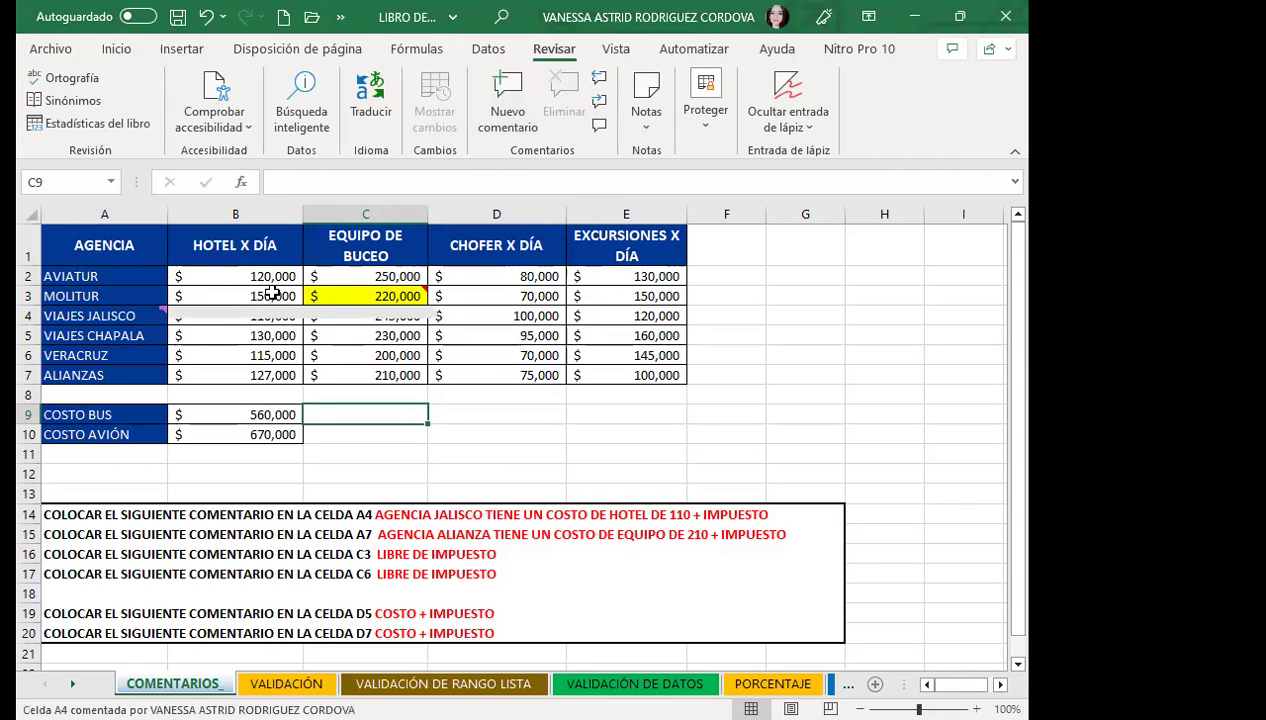
mouse_move(507, 104)
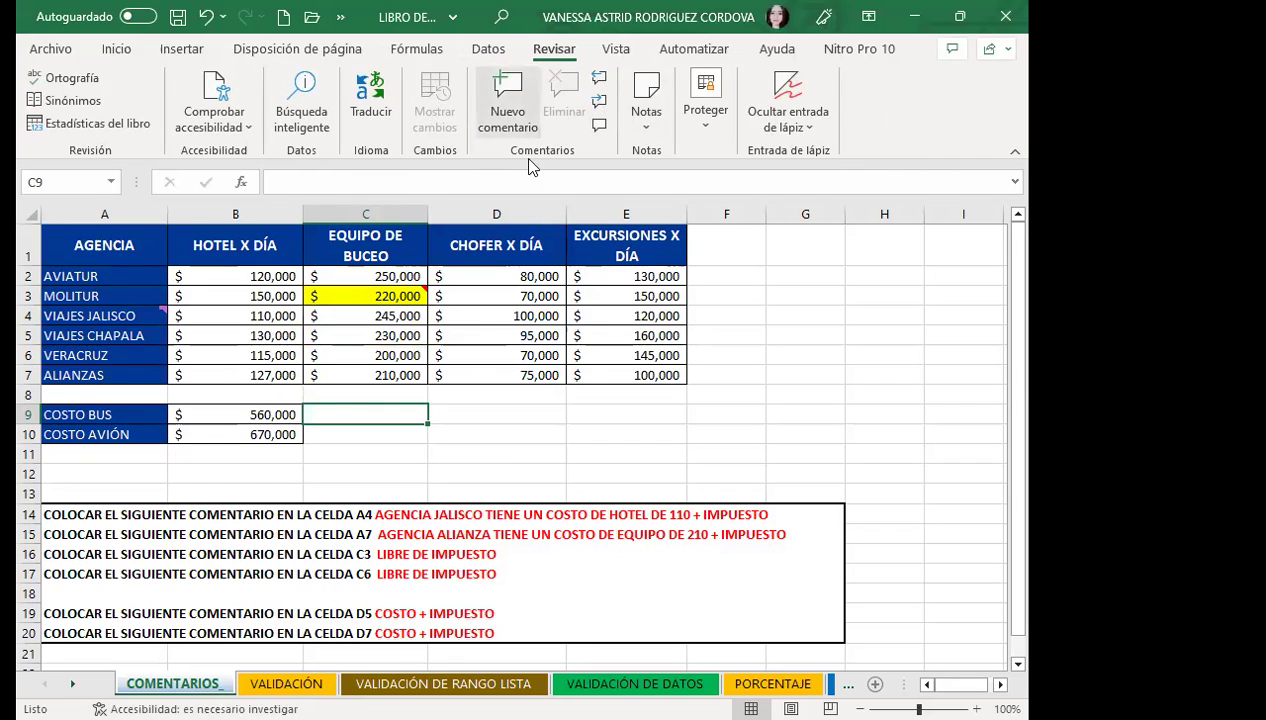
left_click(505, 85)
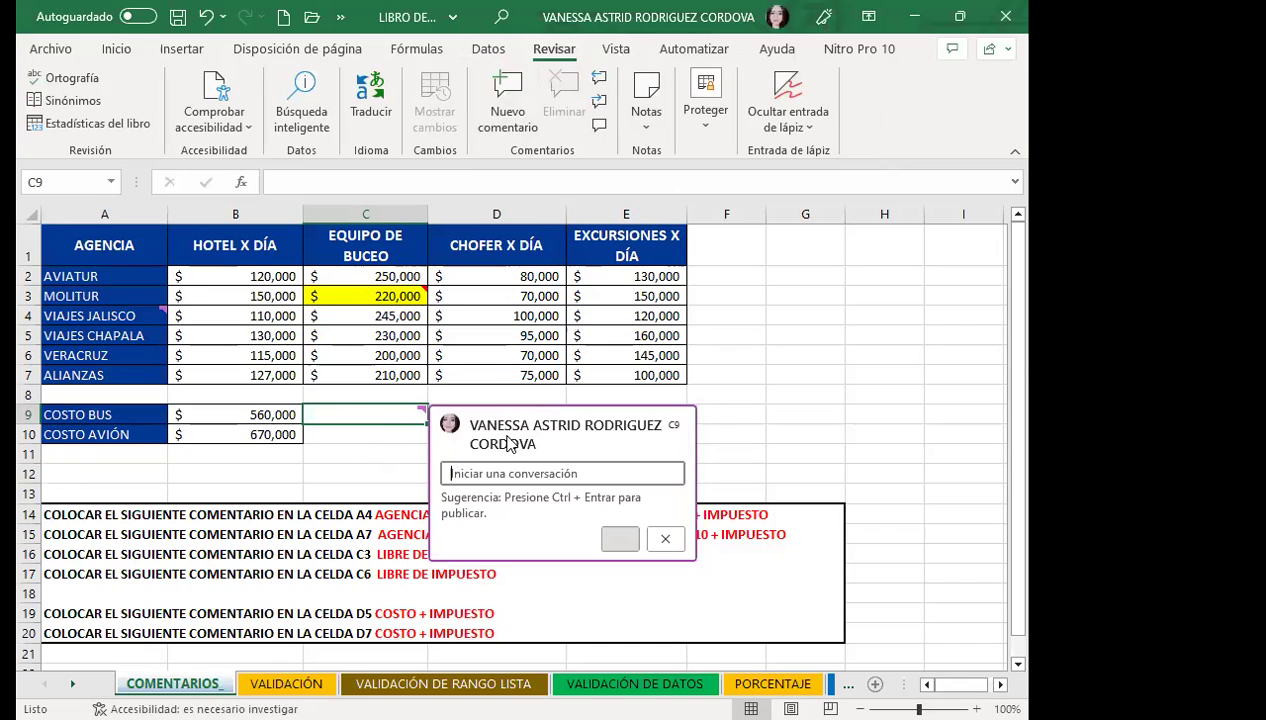
- Dismiss the empty comment drafts on C9 and select cell D5
left_click(365, 450)
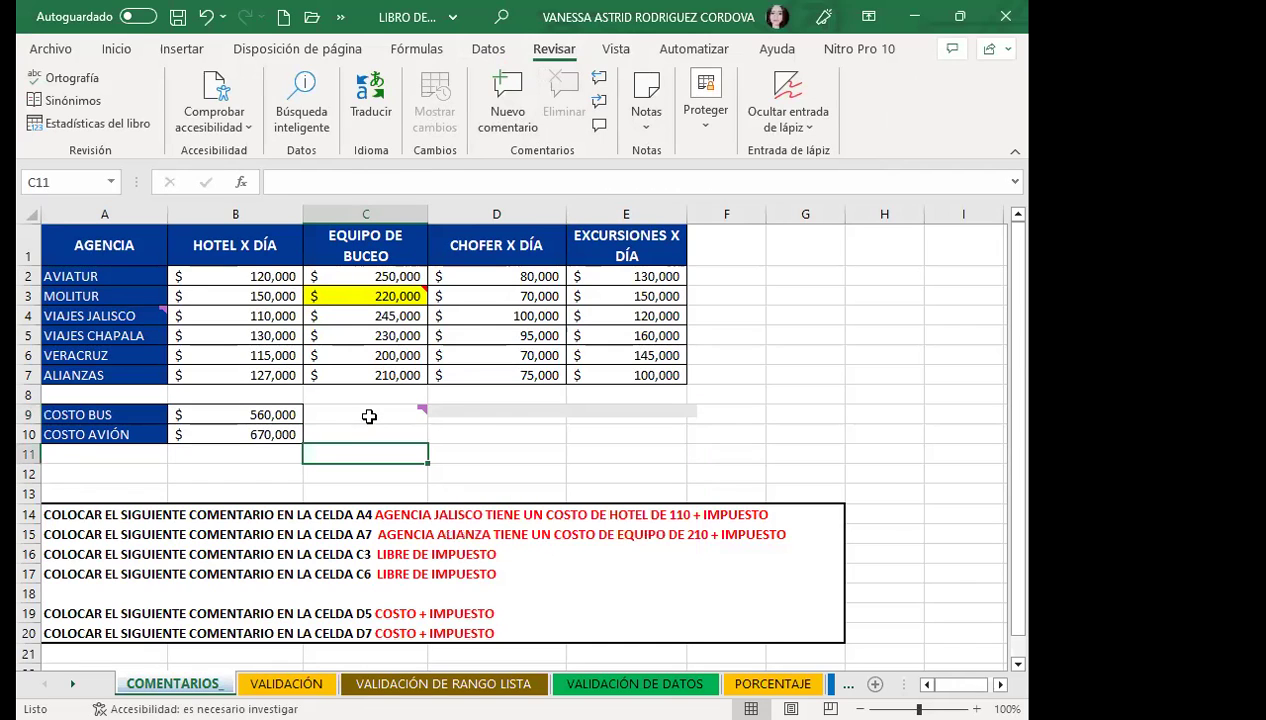
right_click(640, 428)
left_click(345, 418)
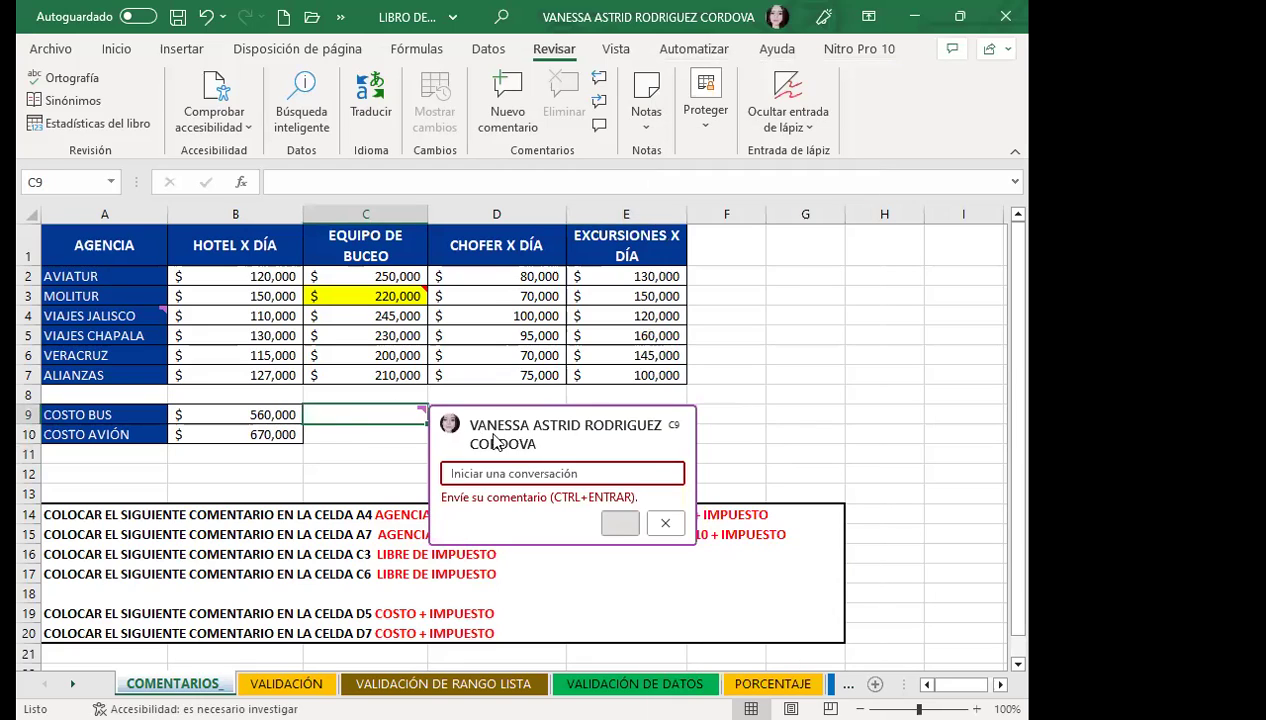
left_click(347, 432)
left_click(366, 418)
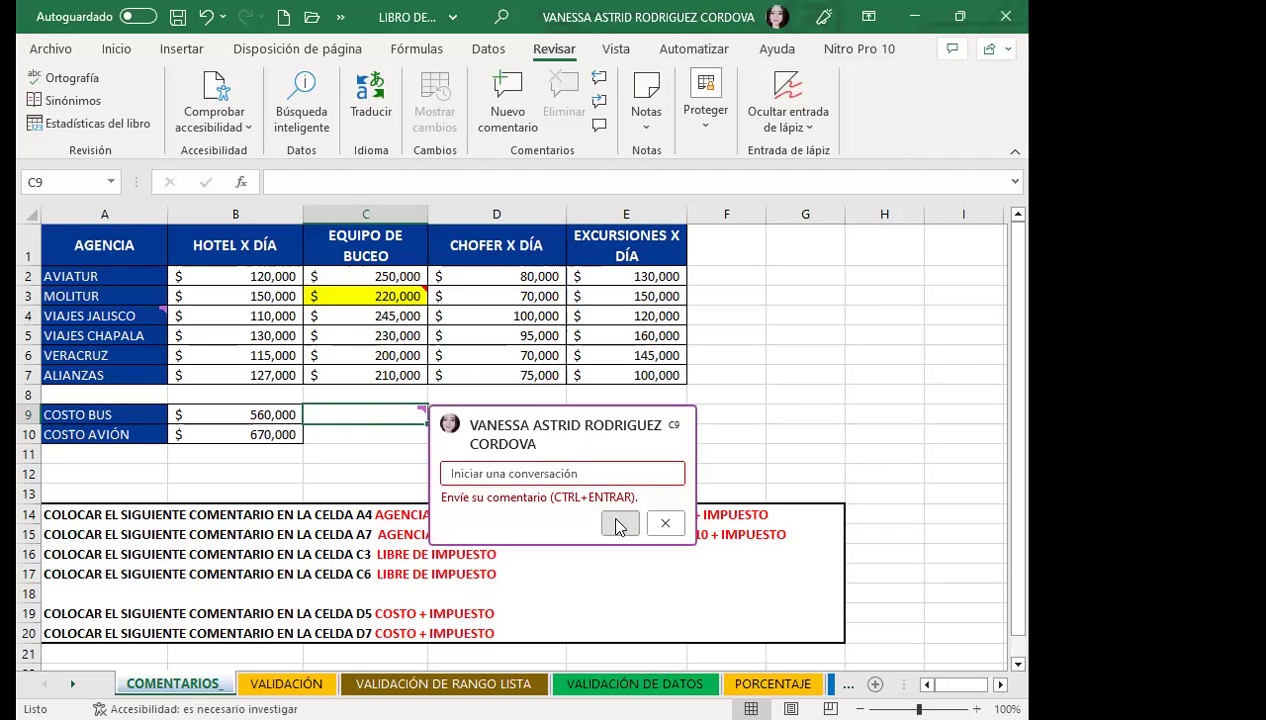
key("Escape")
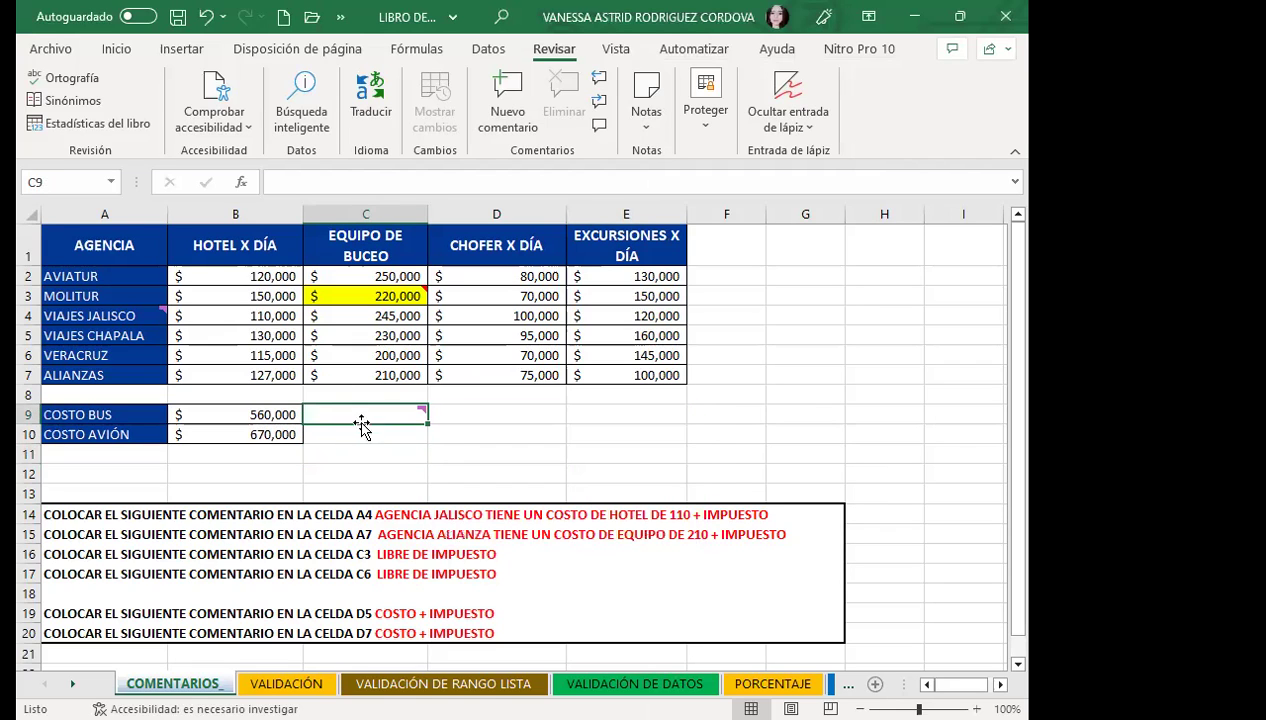
left_click(349, 369)
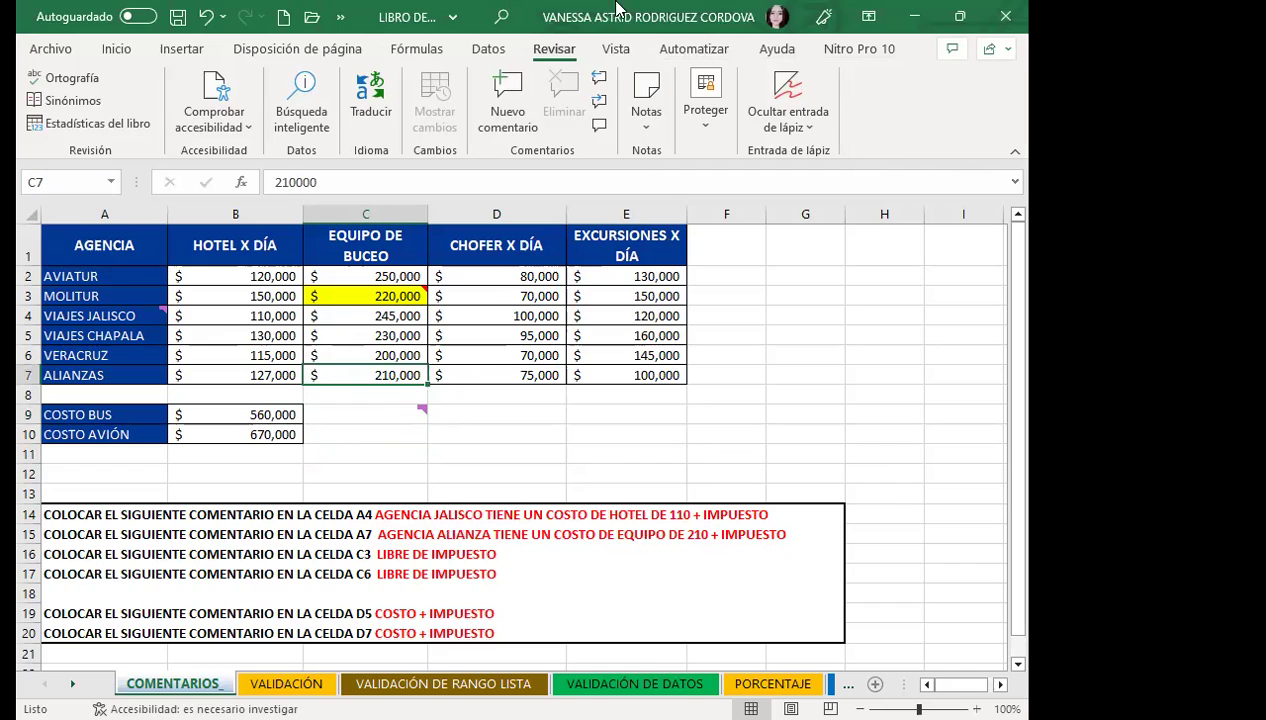
left_click(474, 335)
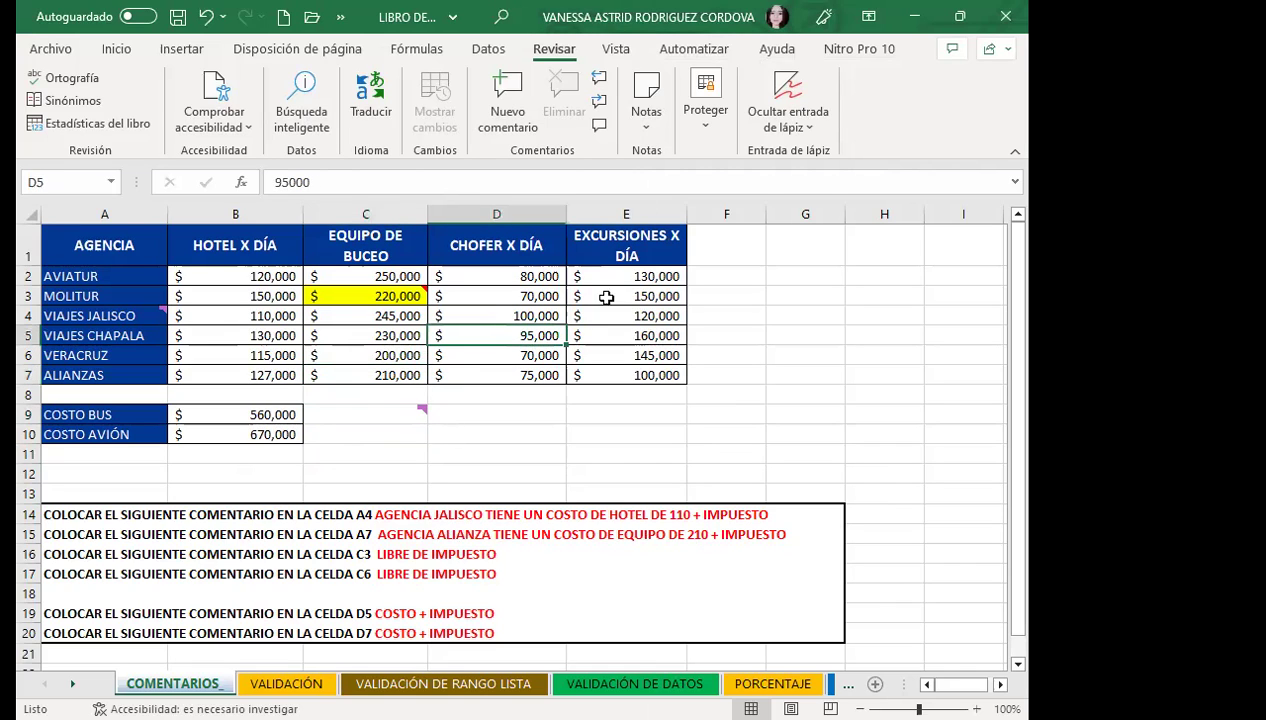
- Write and post the comment 'HOLA' on cell C9, then select E7
left_click(507, 98)
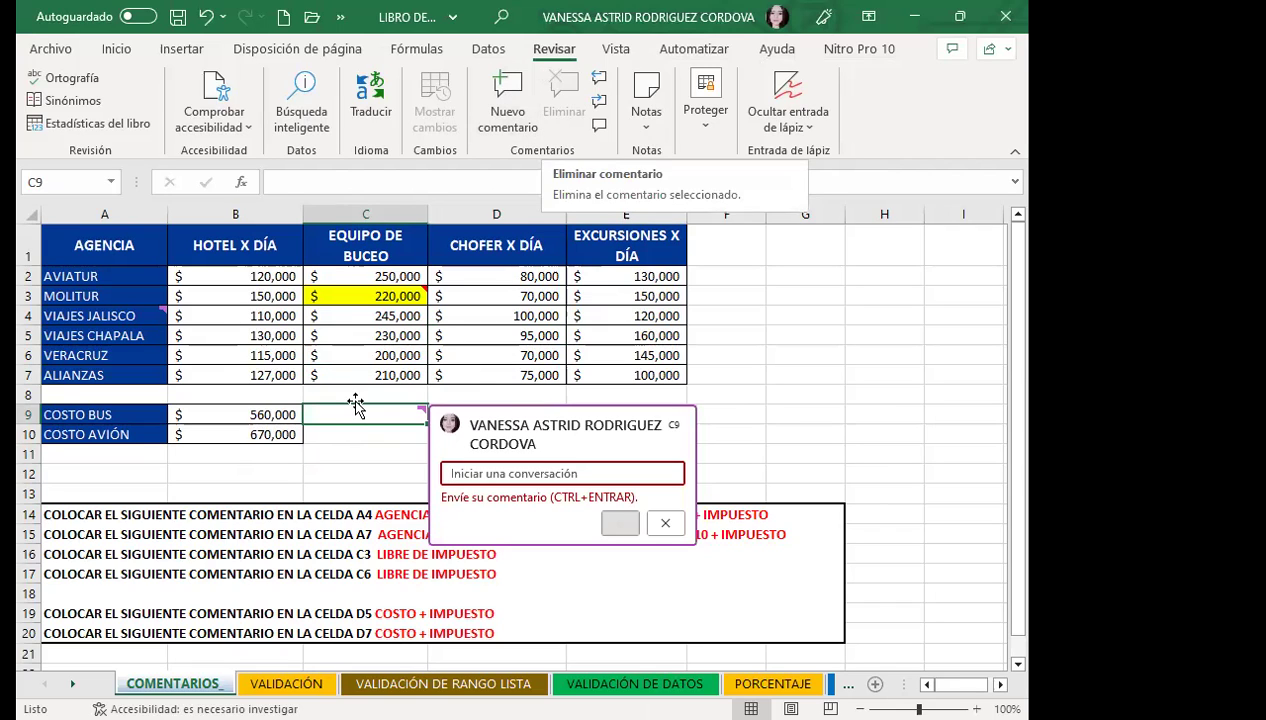
type("HOLA")
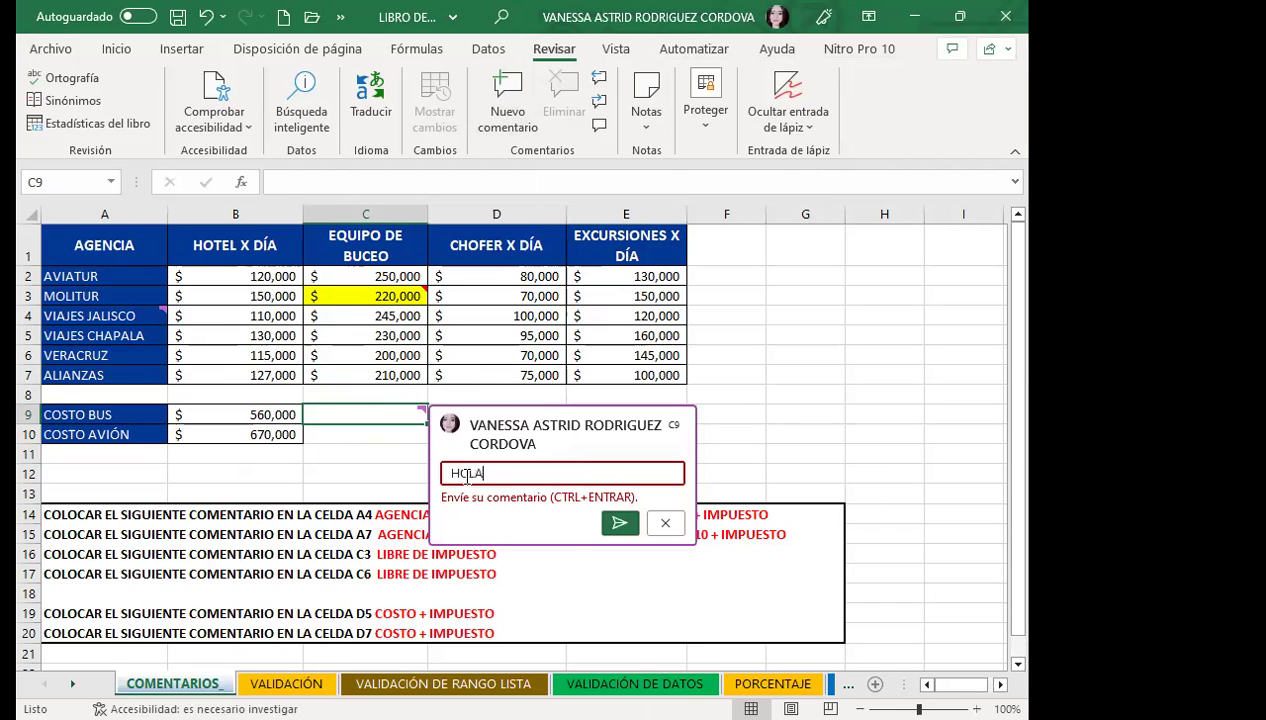
left_click(619, 523)
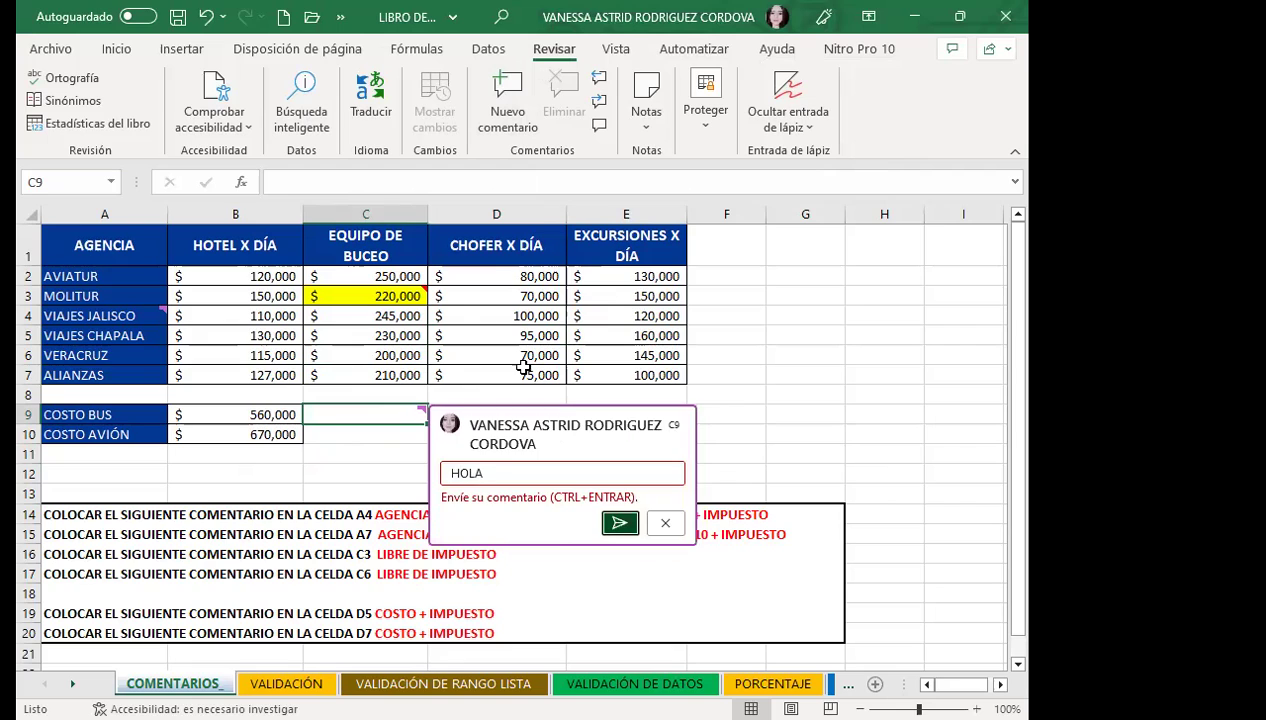
left_click(565, 353)
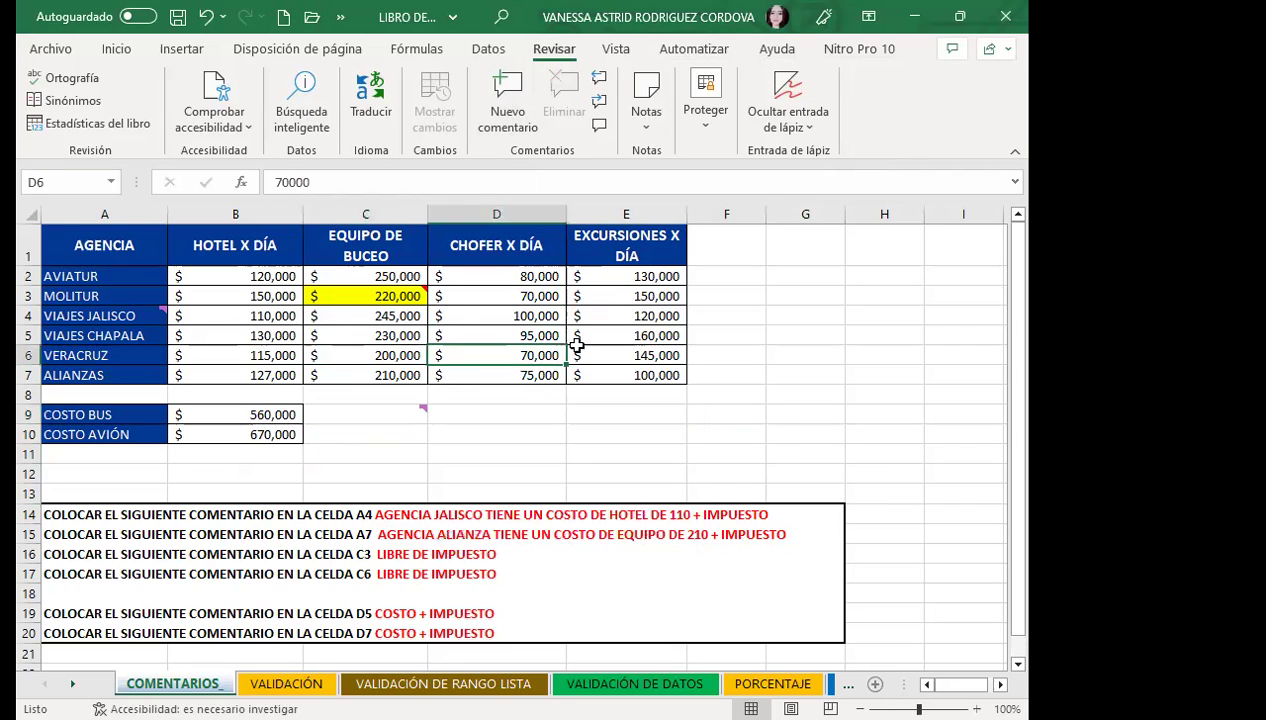
left_click(627, 372)
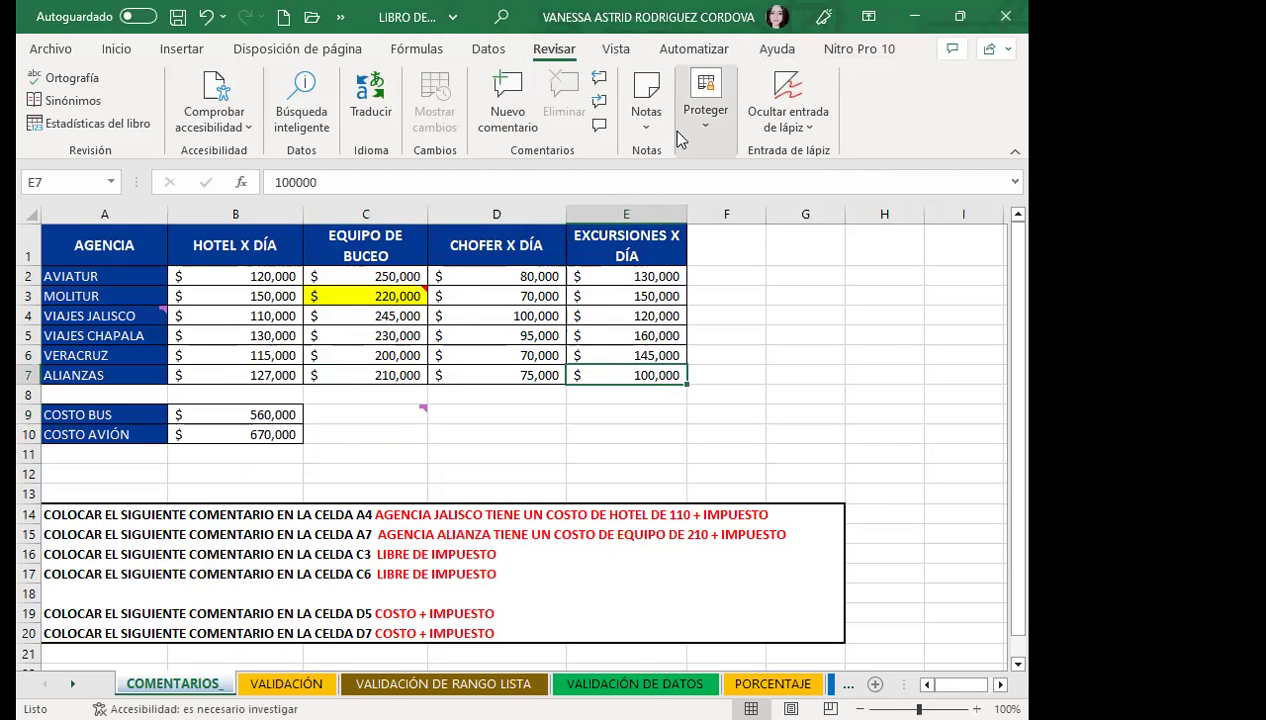
- Add a yellow note with a greeting to cell E7
left_click(645, 134)
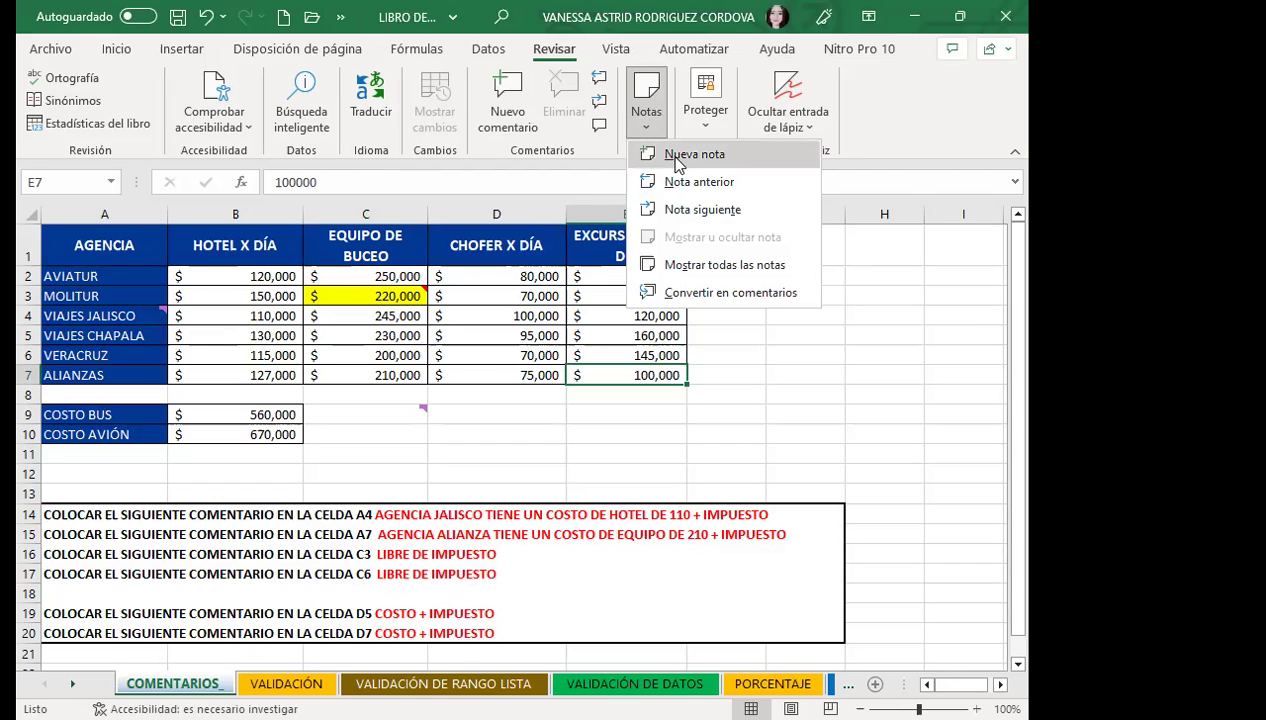
left_click(677, 157)
type("SALUDOS")
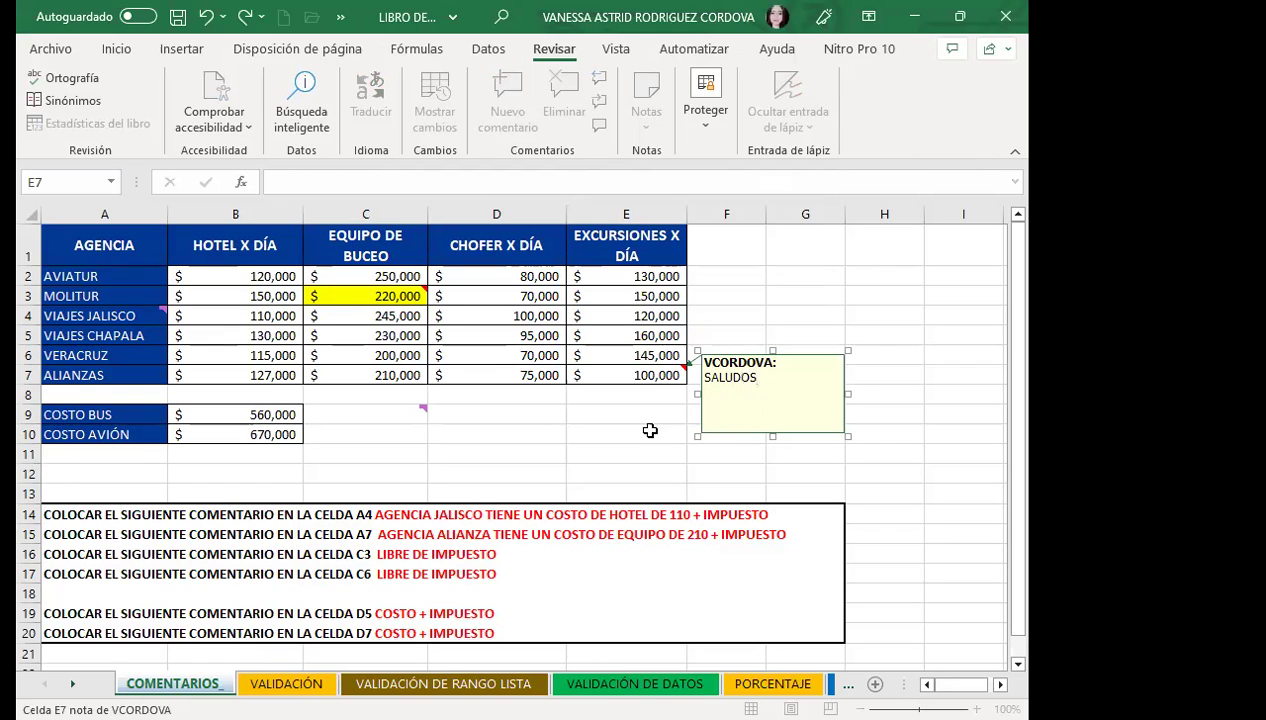
left_click(646, 432)
mouse_move(626, 375)
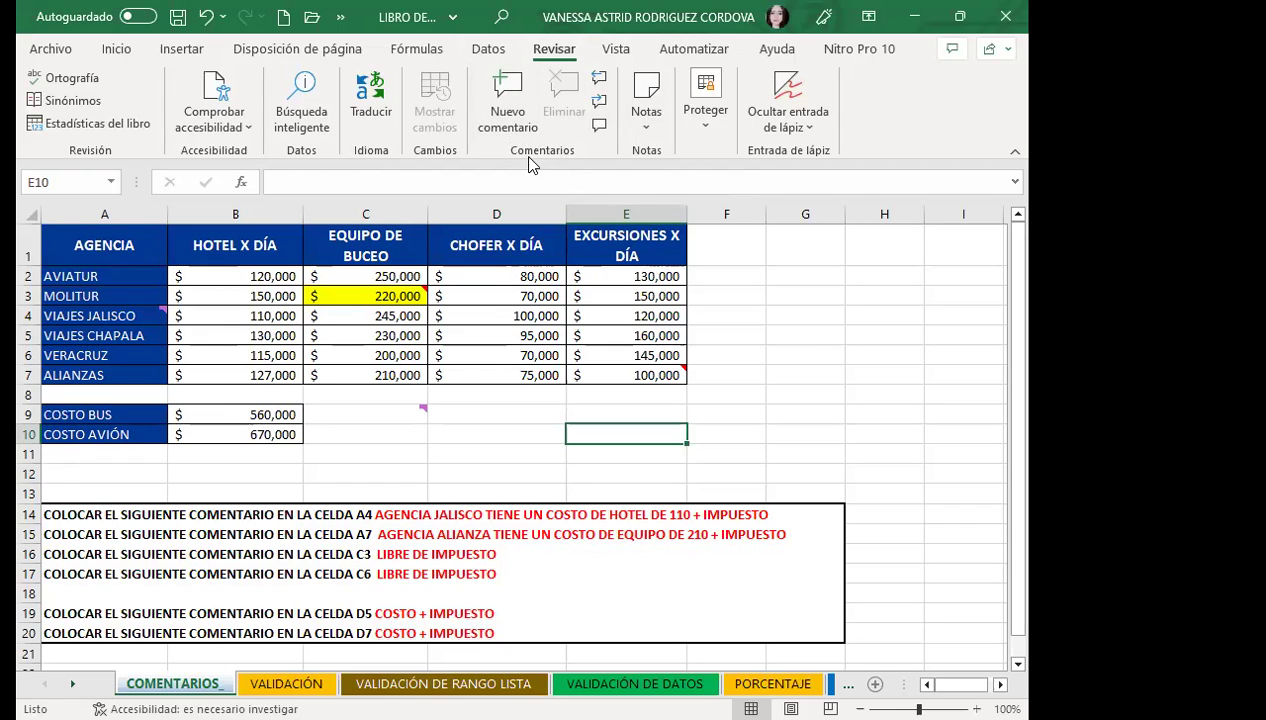
- Insert a new empty note on cell E10
left_click(649, 127)
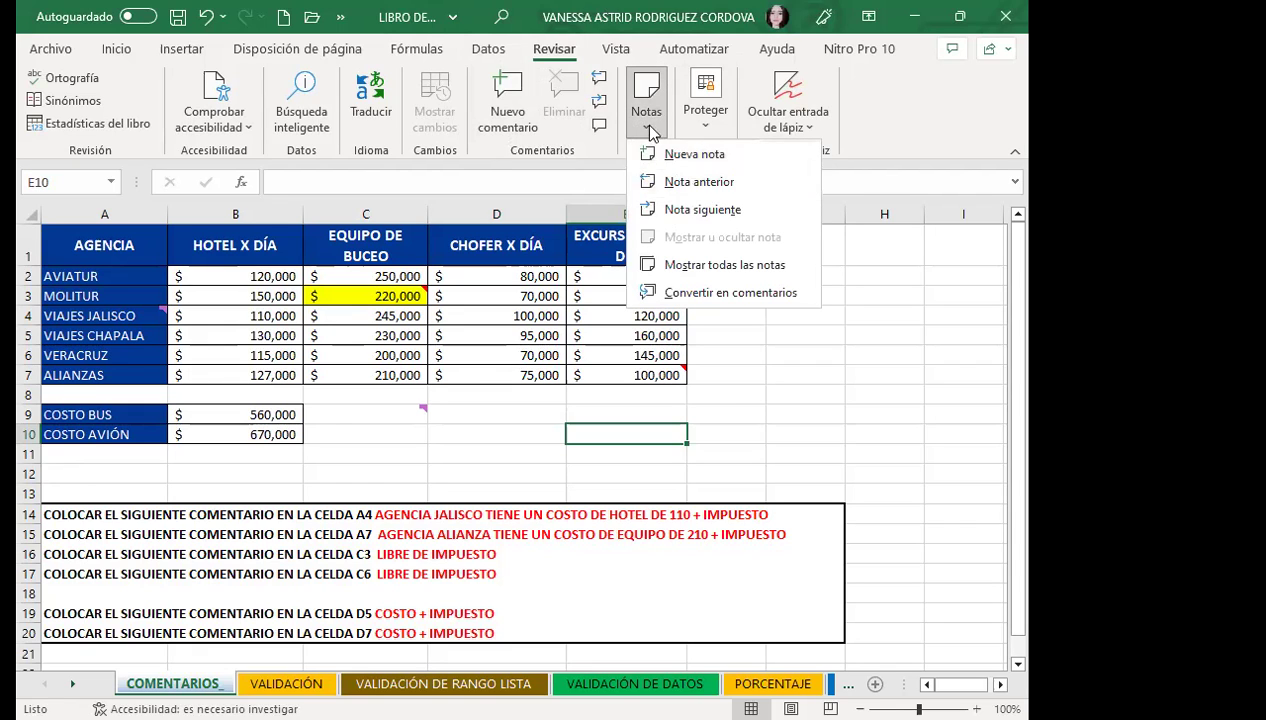
left_click(683, 155)
key("Escape")
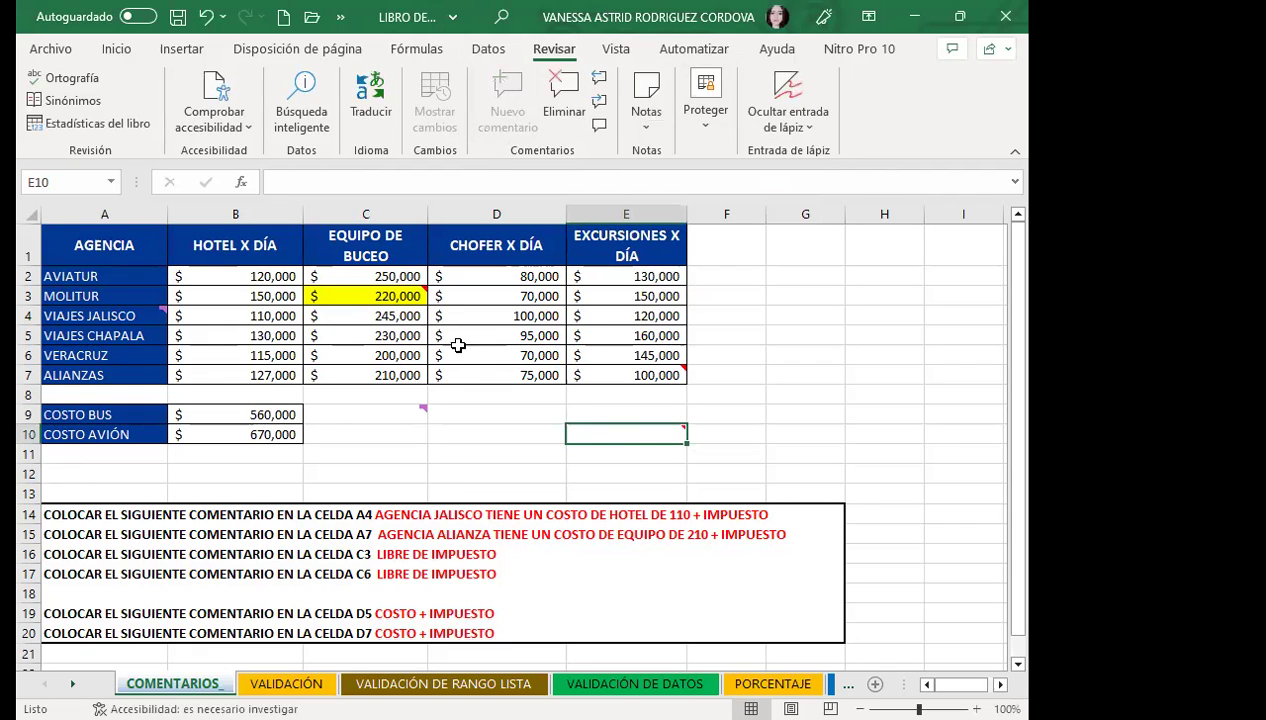
left_click(452, 338)
left_click(508, 276)
- Select cell E7 to display its note
left_click(680, 430)
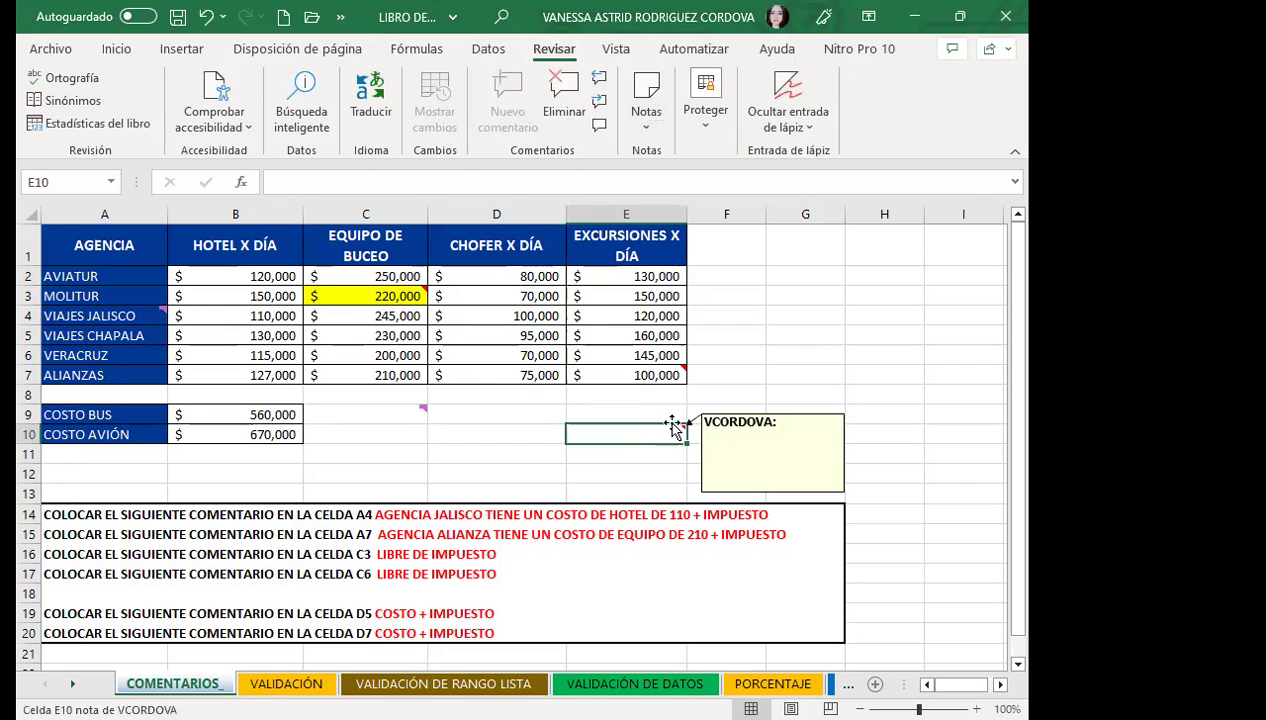
left_click(655, 375)
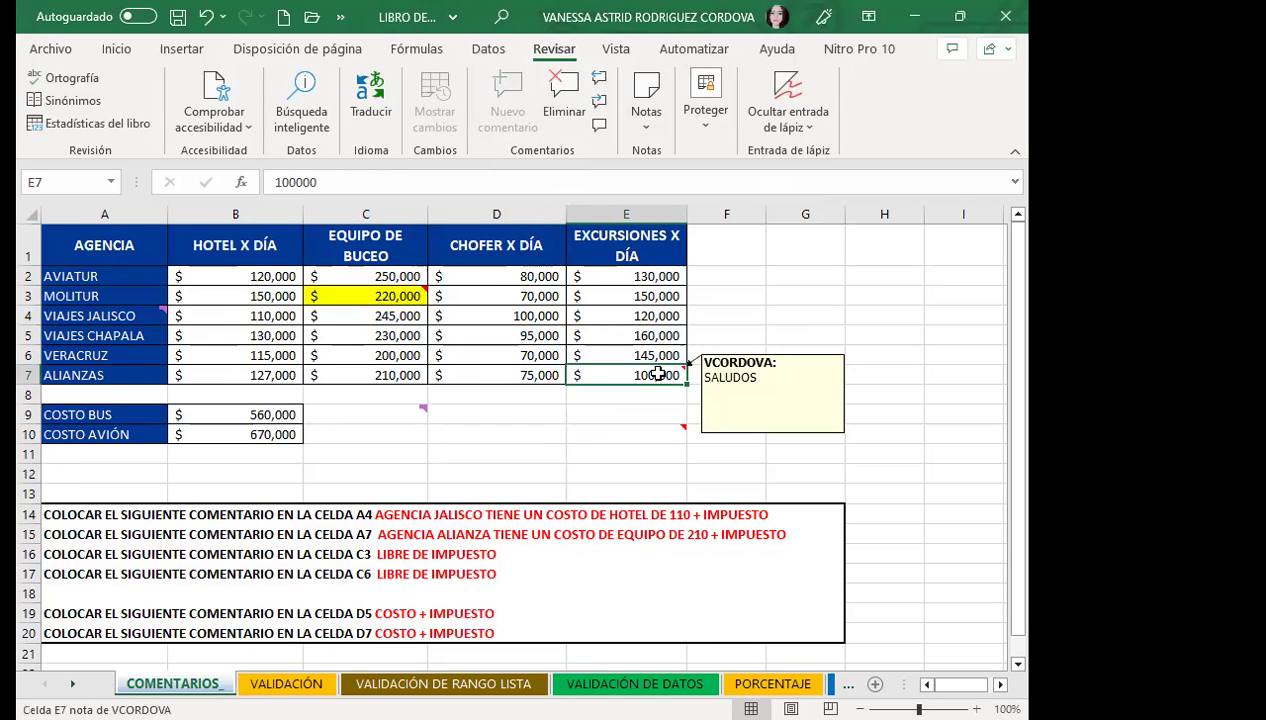
left_click(651, 130)
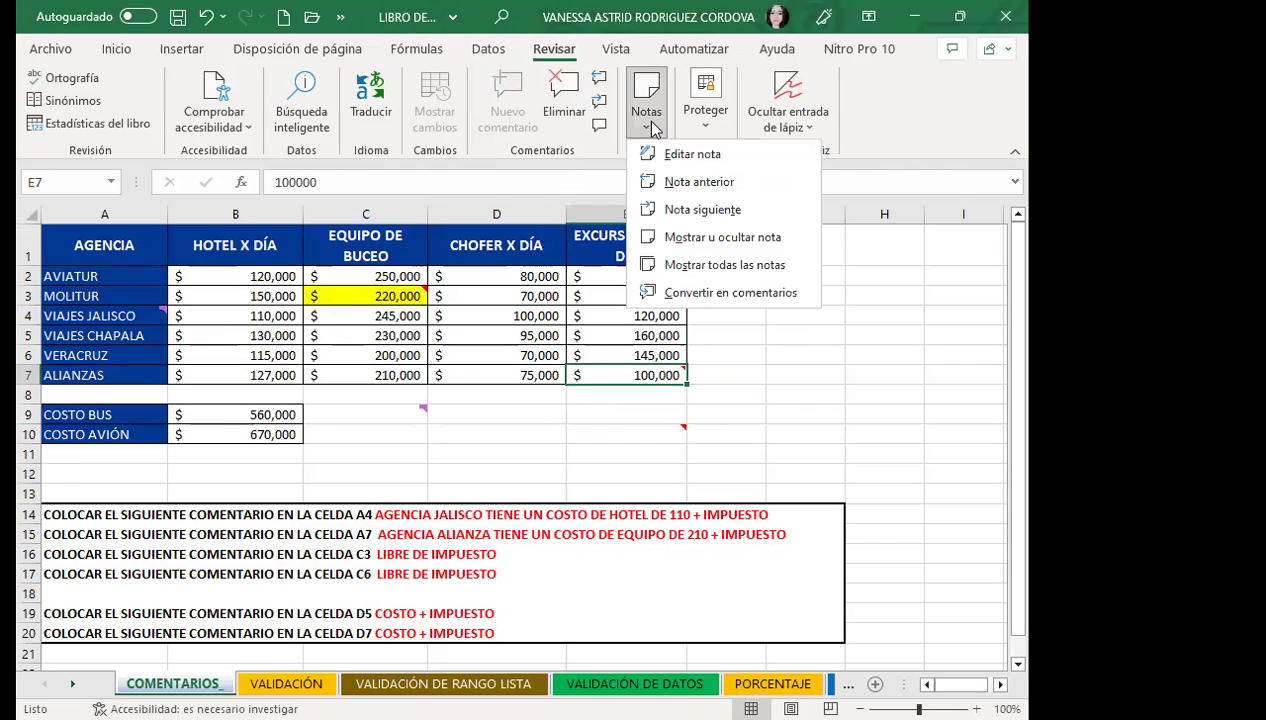
left_click(647, 362)
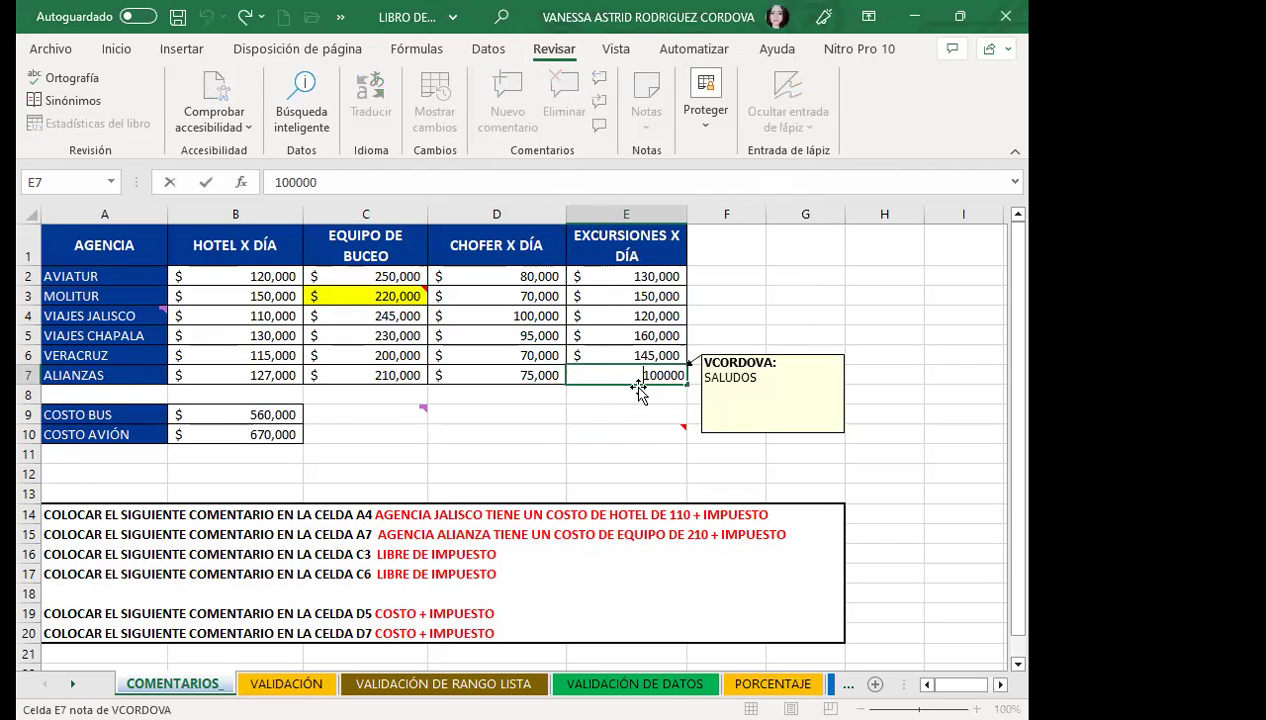
left_click(637, 388)
left_click(640, 374)
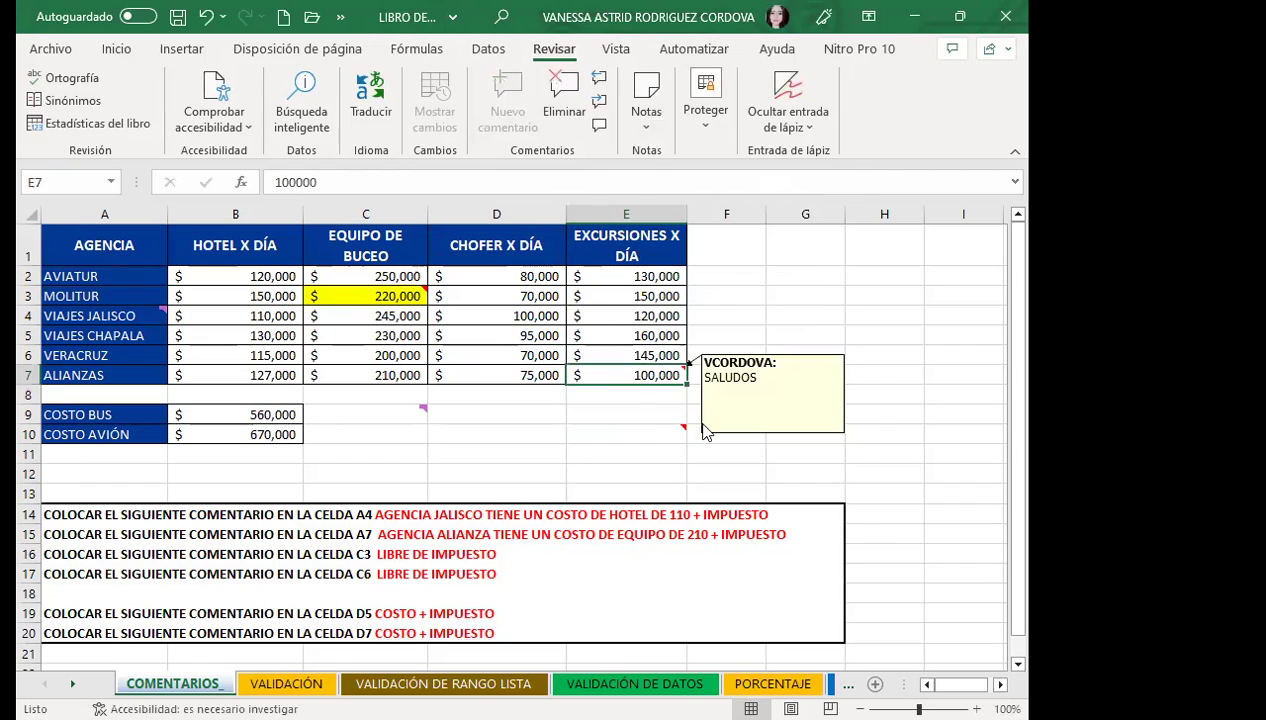
- Edit the E7 note, replacing its author name line with 'SALUDOS'
right_click(645, 375)
left_click(704, 533)
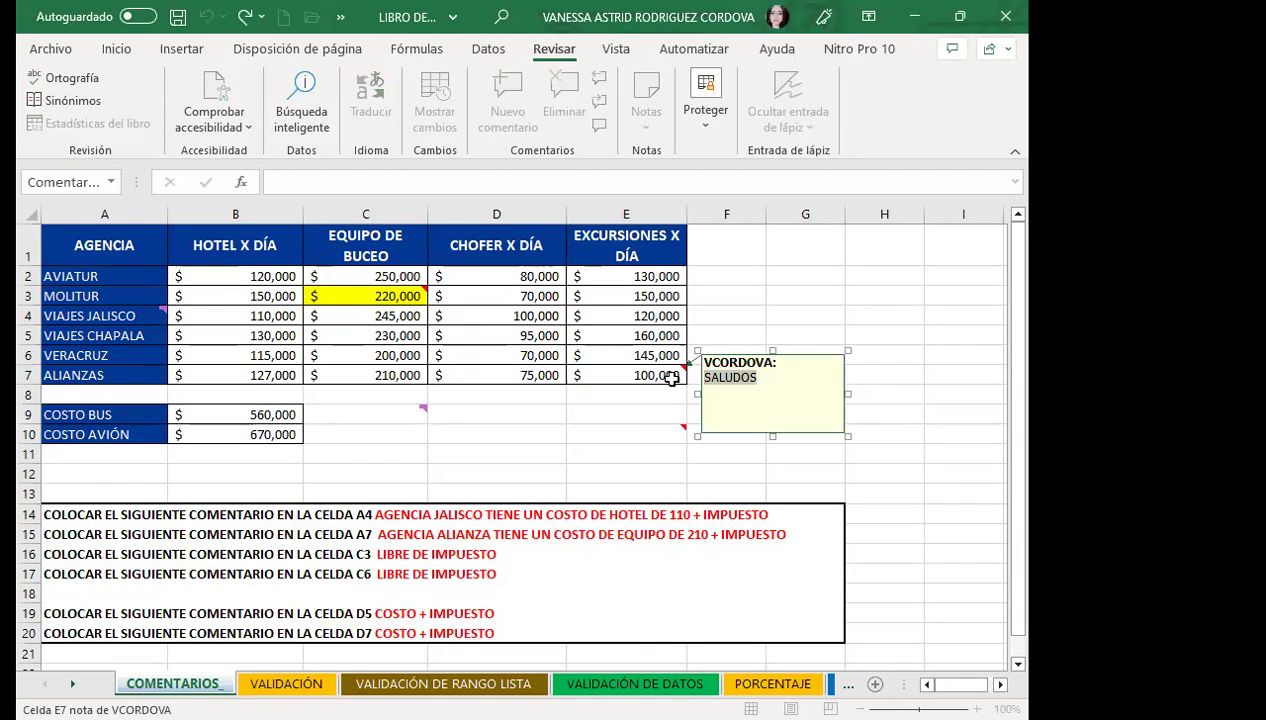
left_click_drag(790, 363, 685, 362)
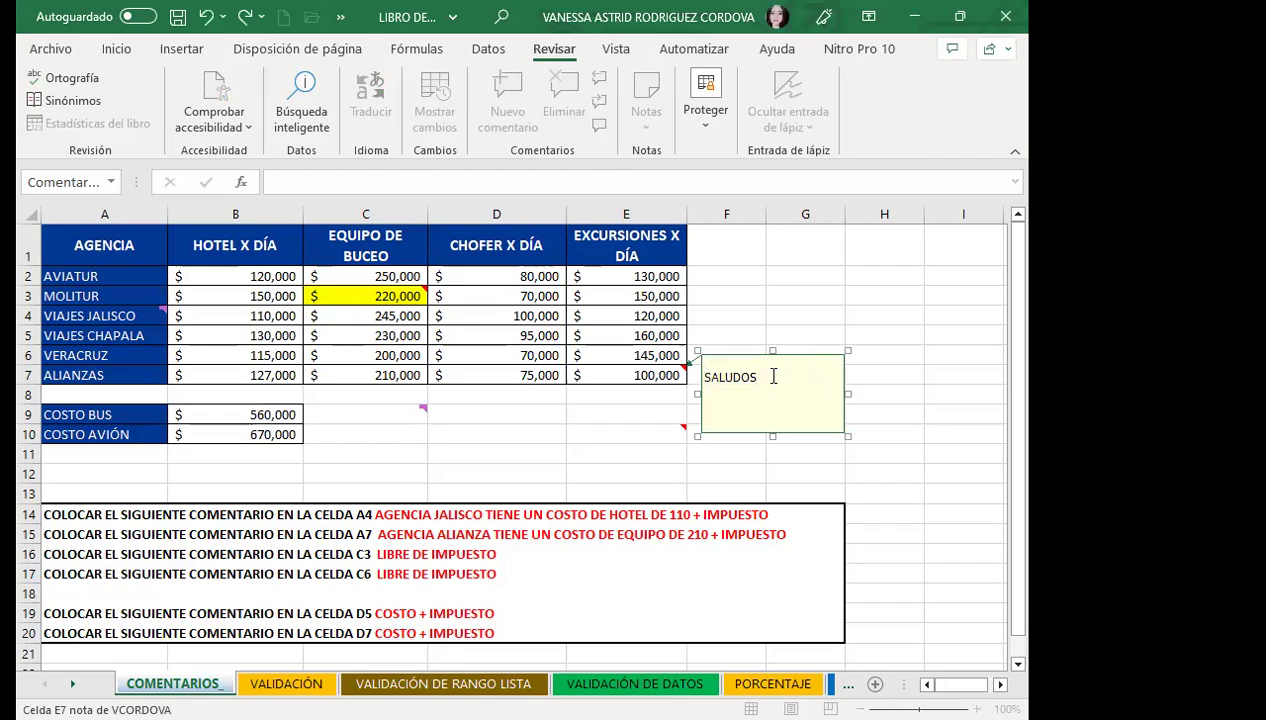
type("VANESA")
left_click(612, 412)
left_click(627, 376)
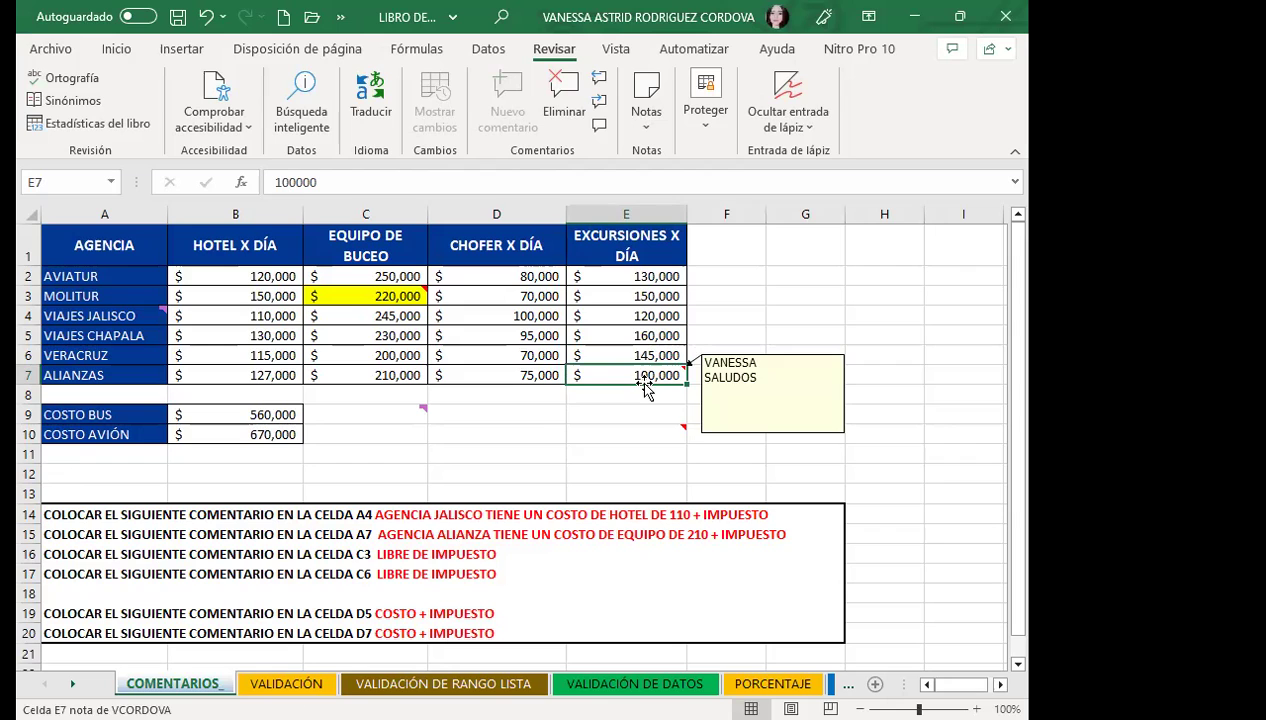
- Add a note to E3, replacing its default author line with a different typed name
left_click(386, 293)
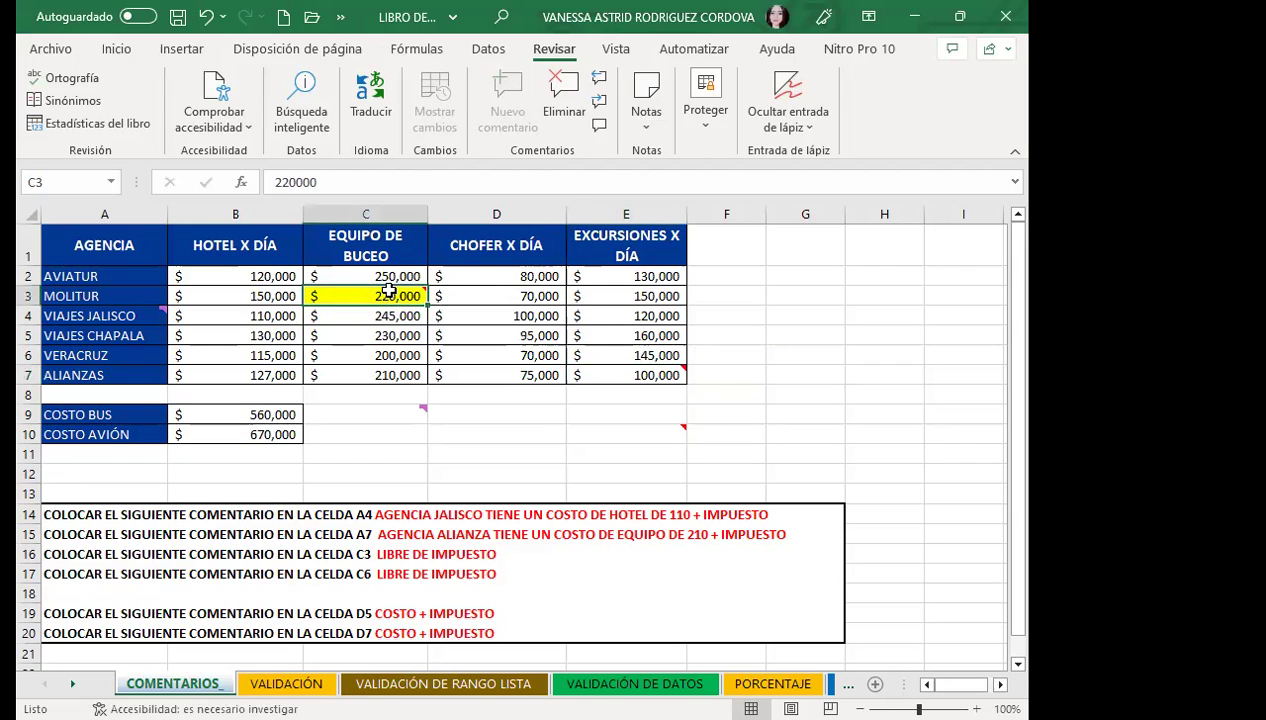
left_click(620, 292)
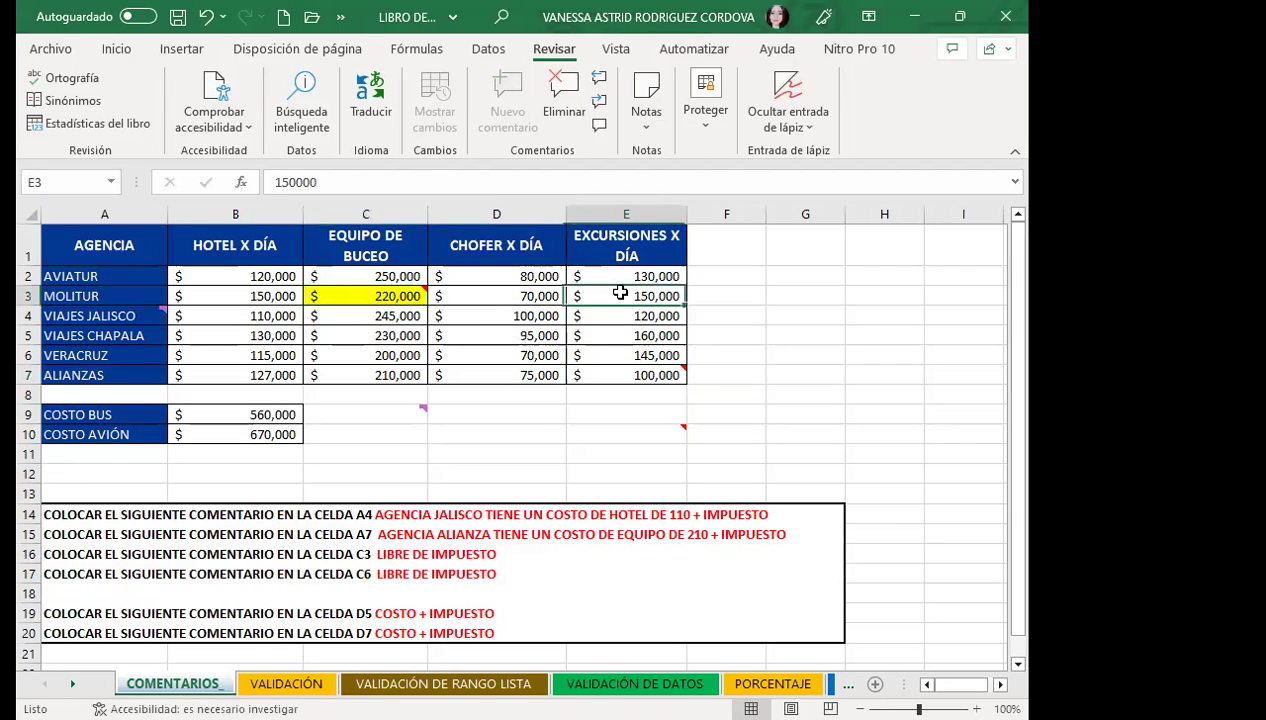
left_click(655, 128)
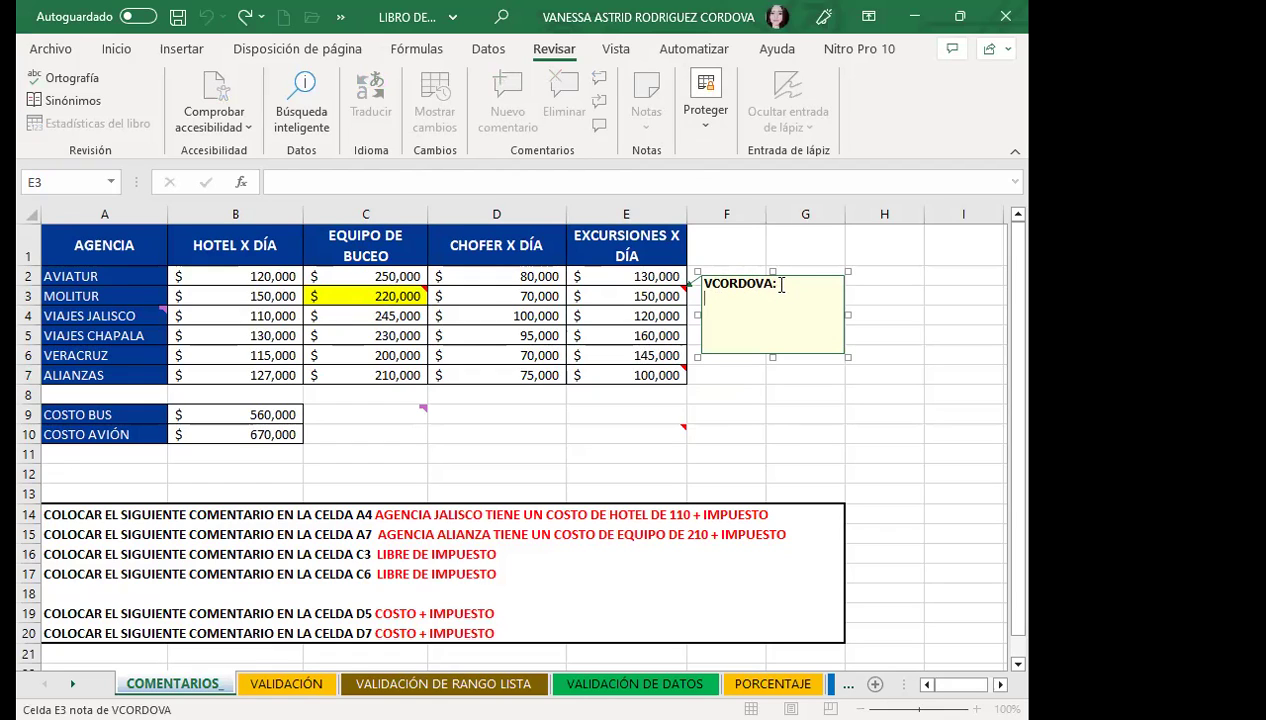
left_click_drag(781, 284, 690, 283)
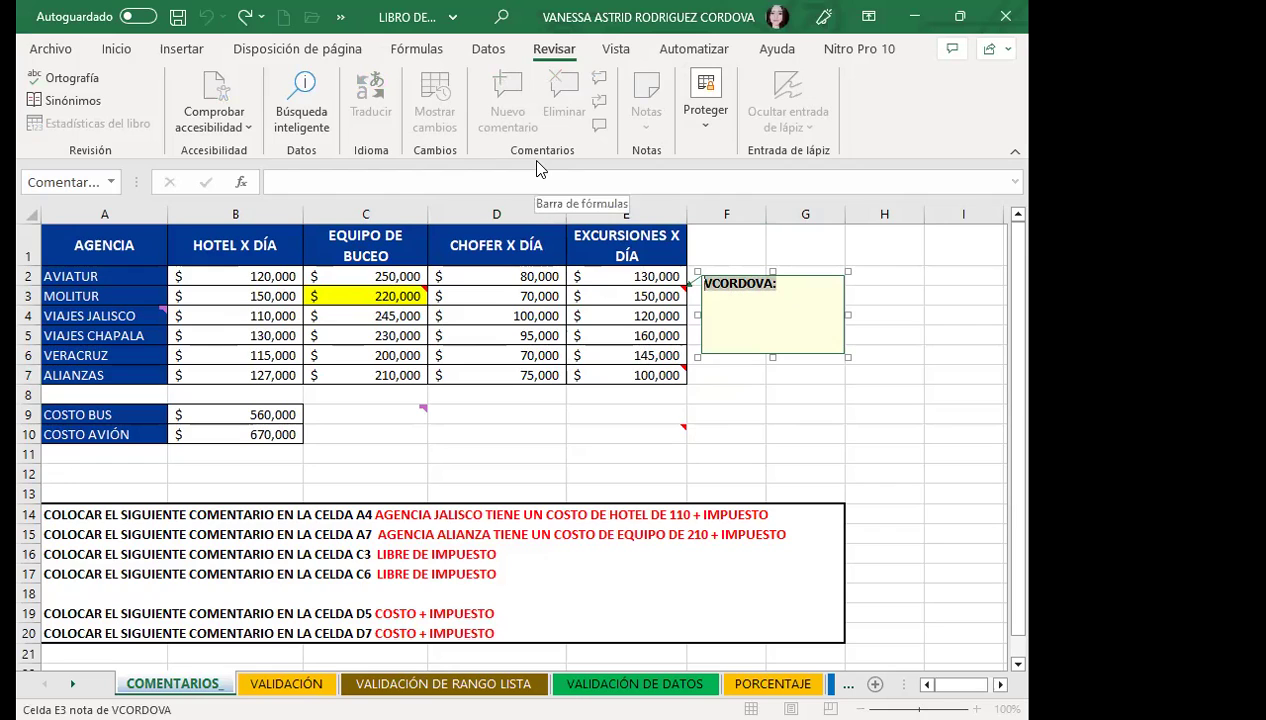
type("CARLOS")
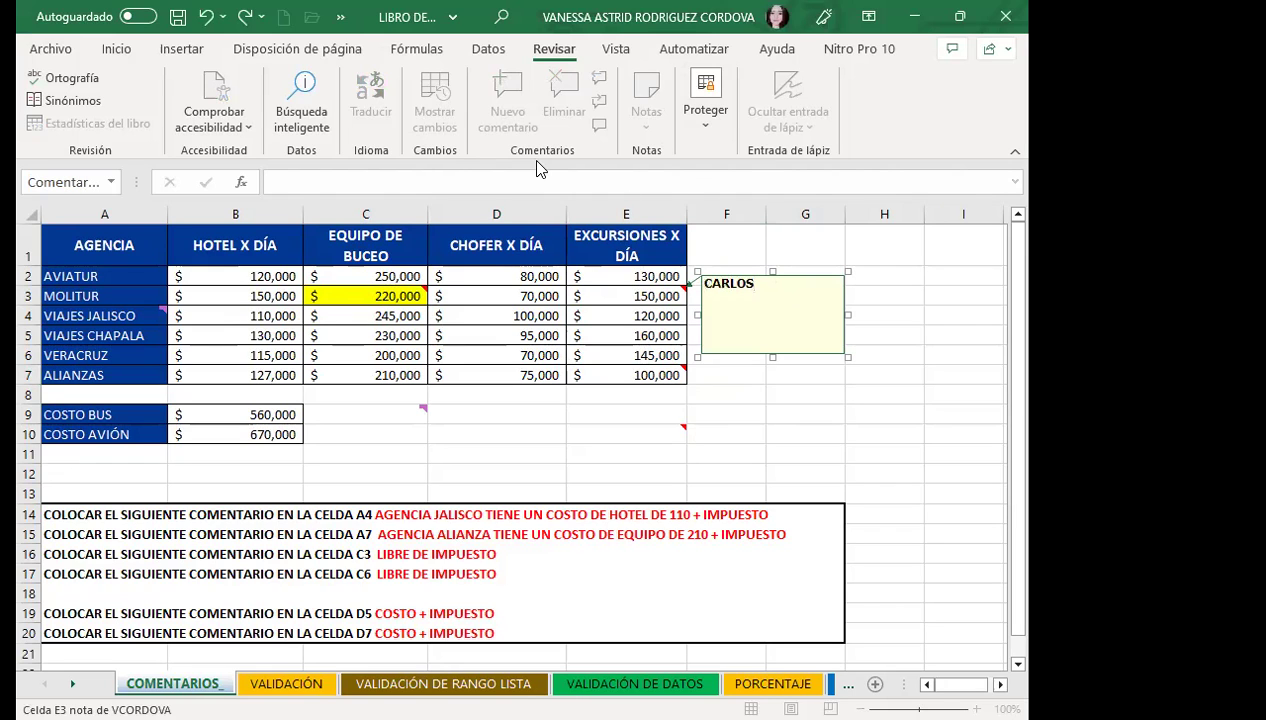
key("Return")
left_click(614, 372)
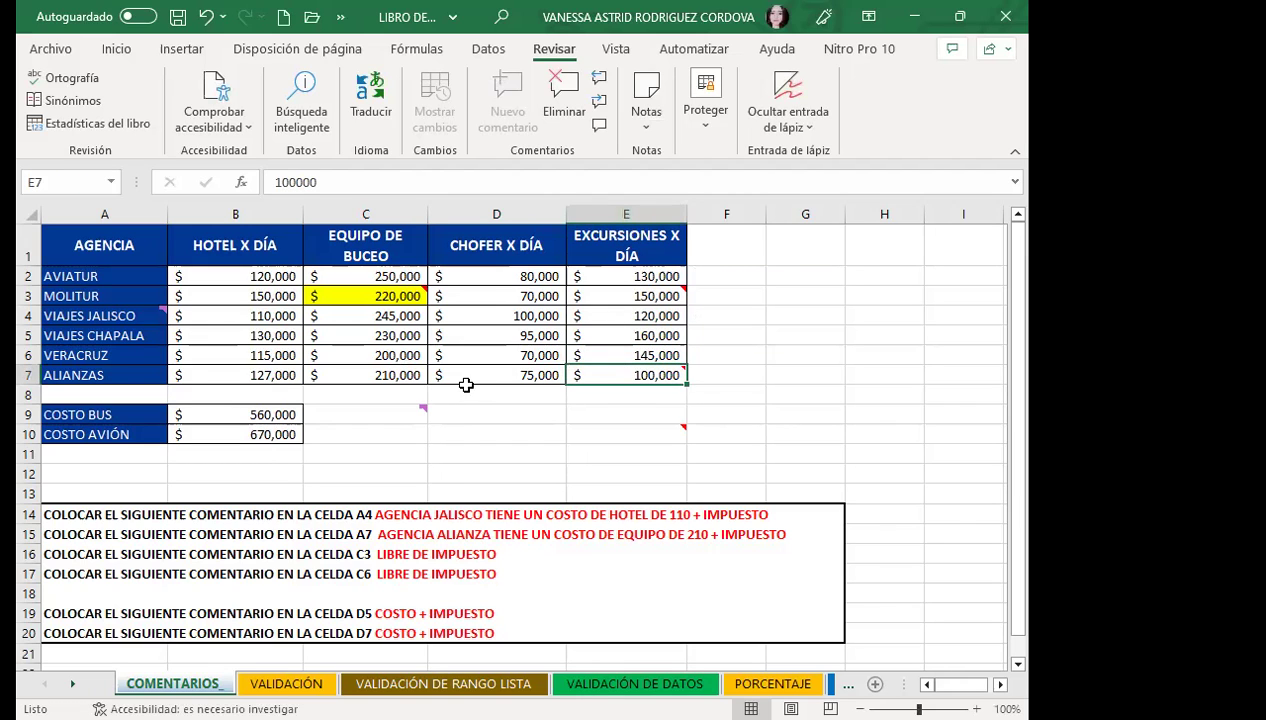
left_click(116, 315)
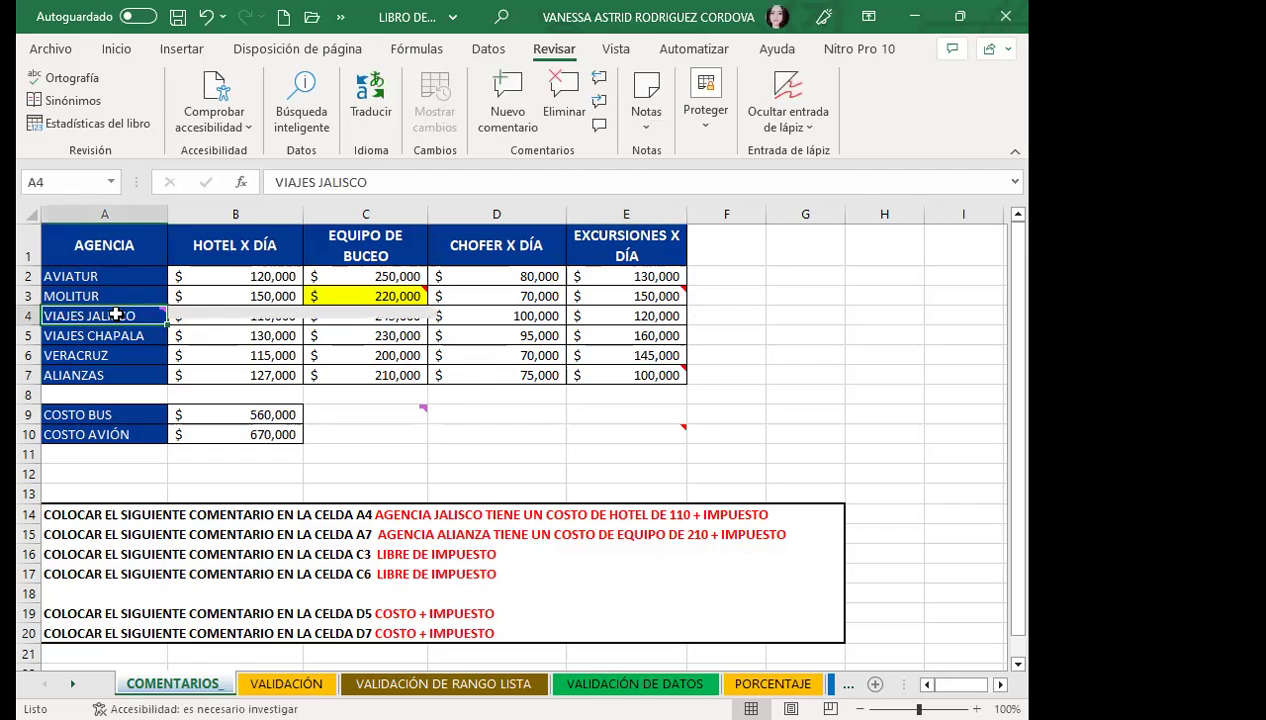
mouse_move(104, 316)
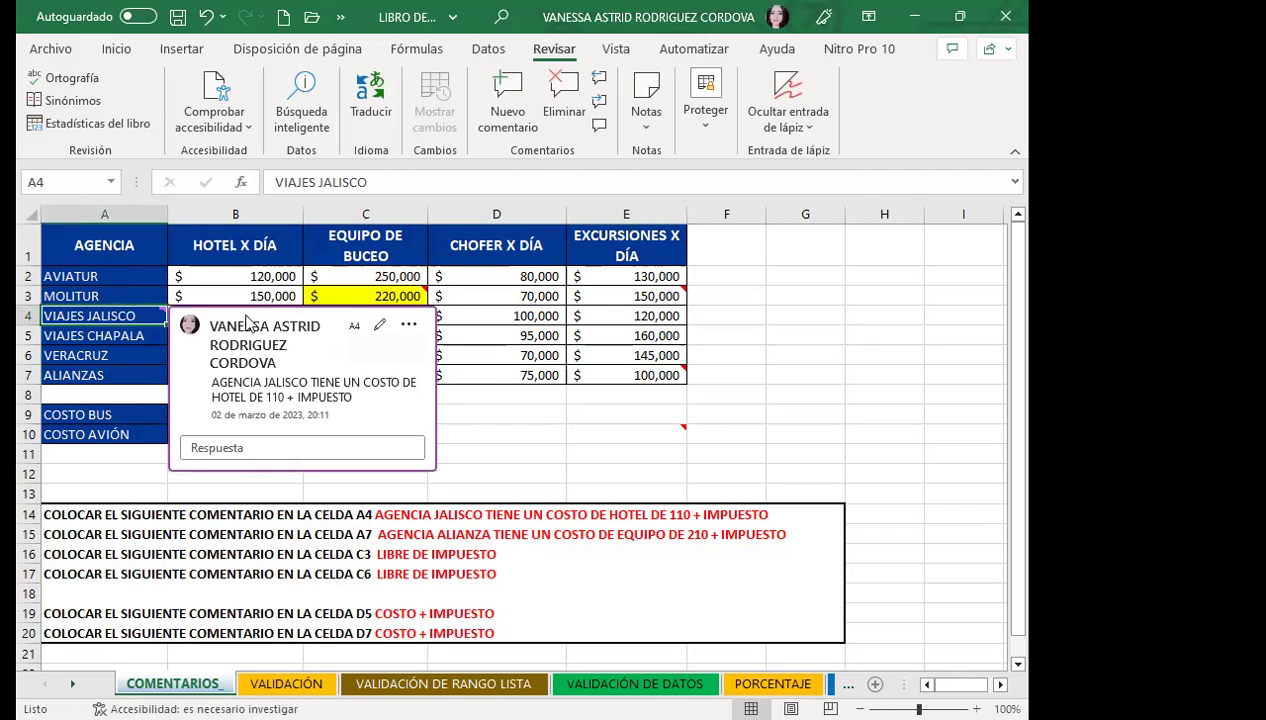
left_click(508, 372)
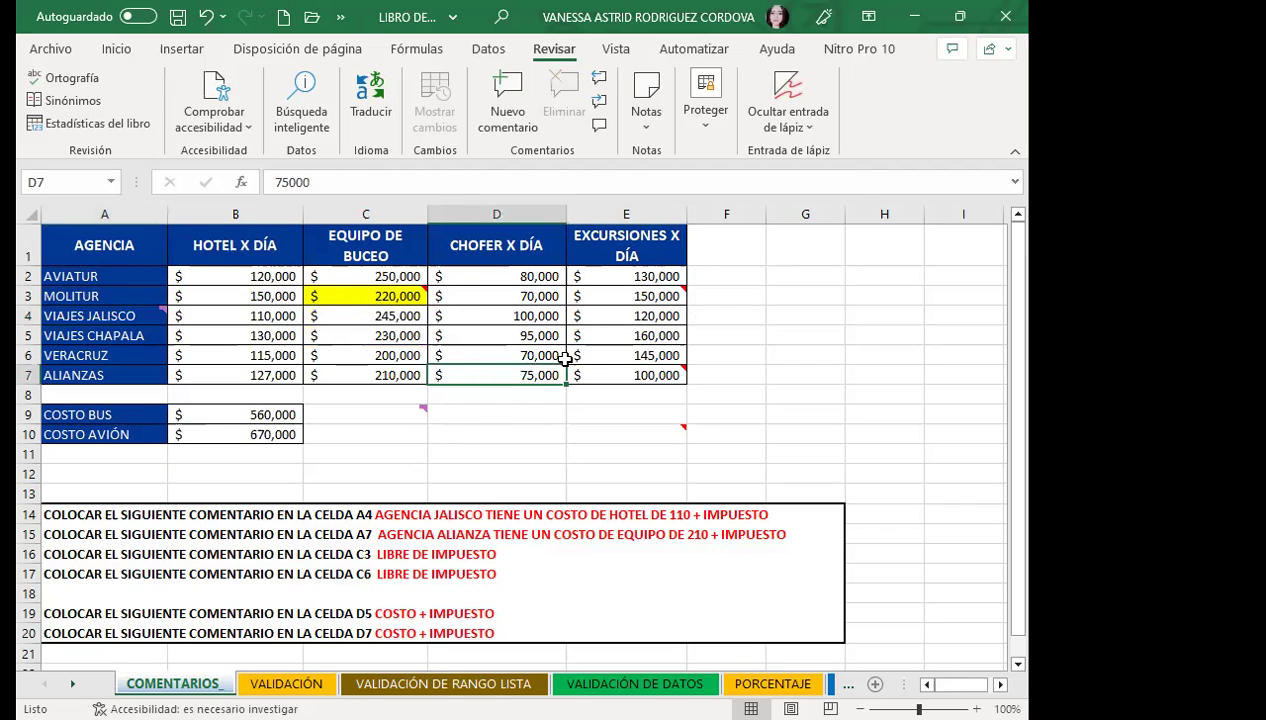
left_click(650, 295)
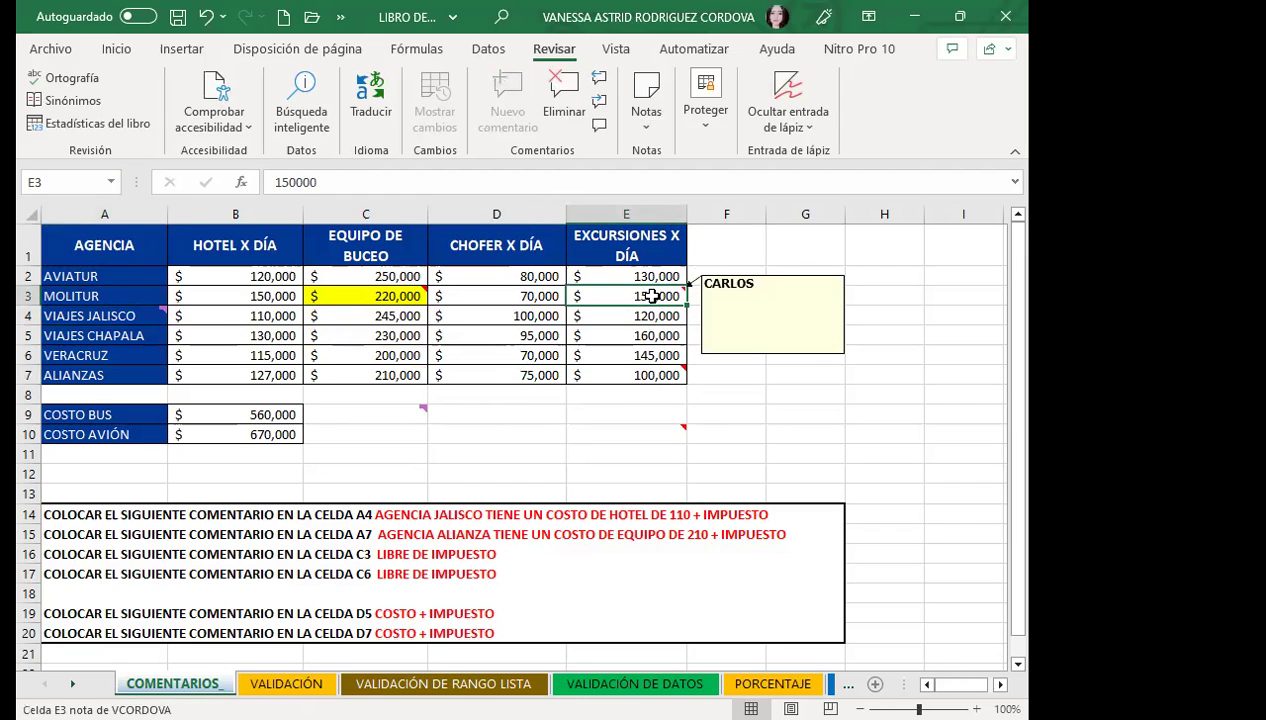
left_click(636, 372)
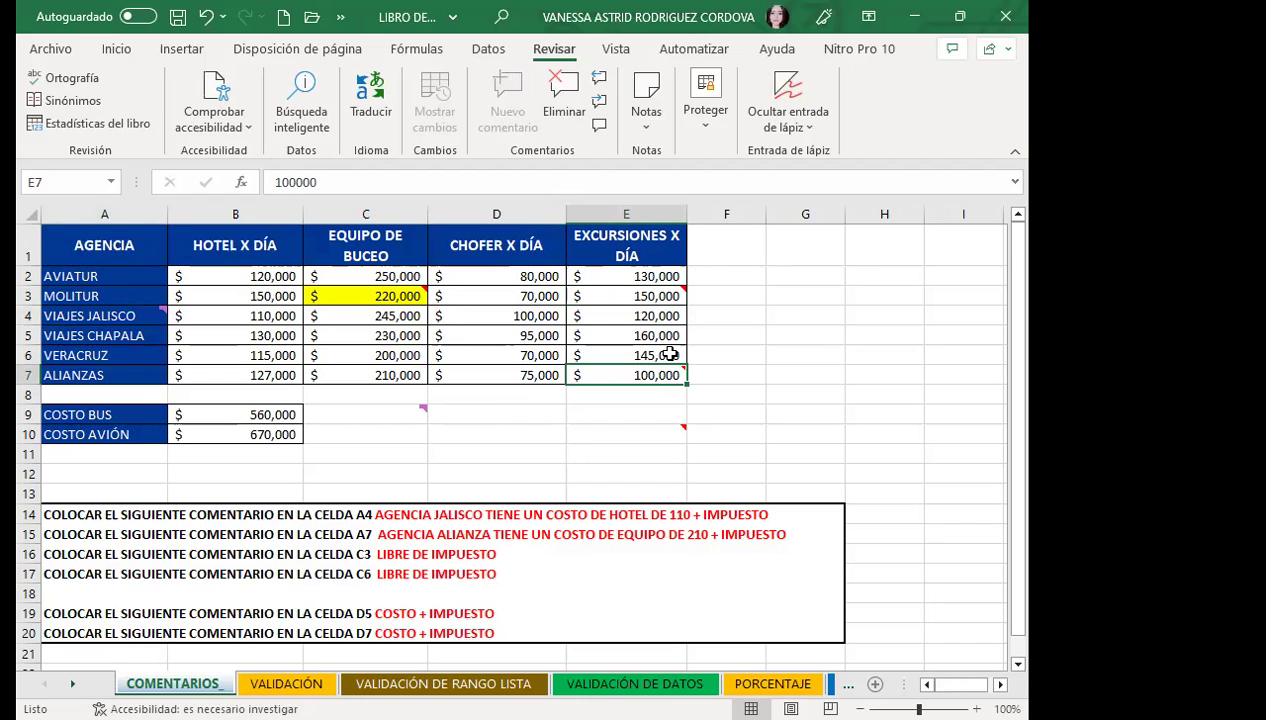
left_click_drag(93, 252, 660, 446)
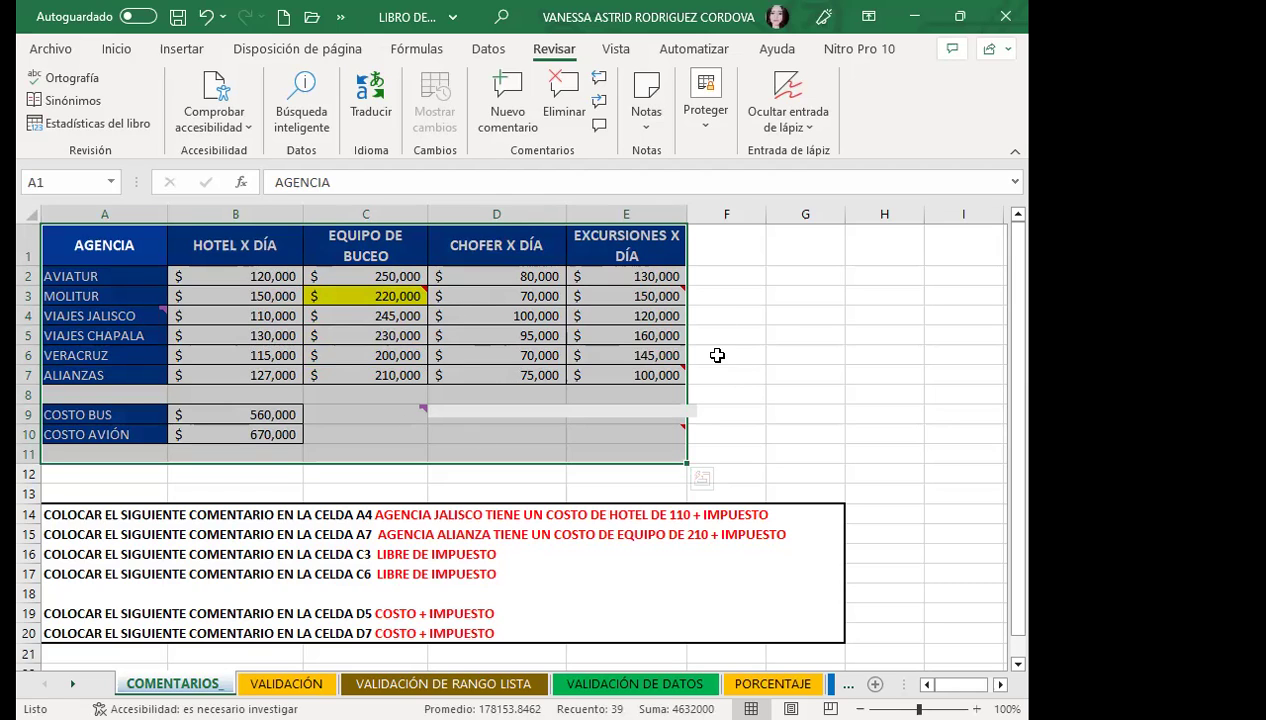
- Step through the sheet's comments with Siguiente comentario, from A4 to the 'HOLA' thread on C9
left_click(770, 356)
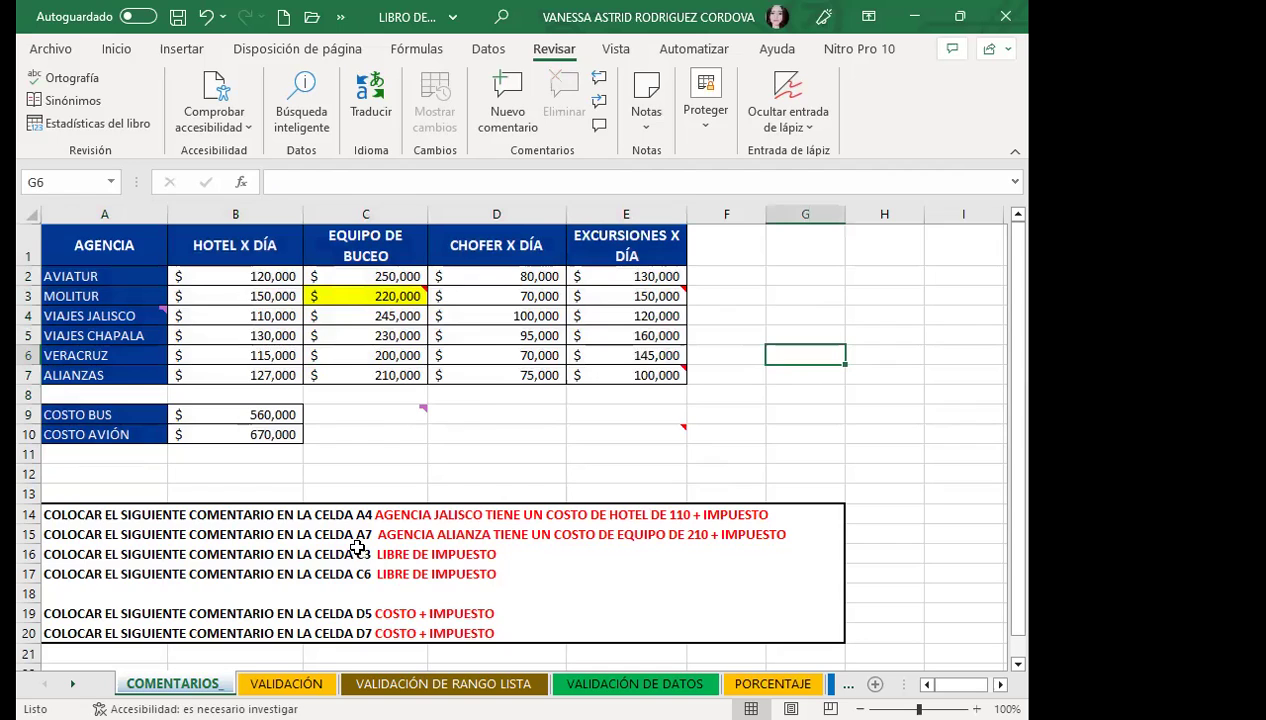
scroll(357, 546, "down", 6)
left_click(121, 415)
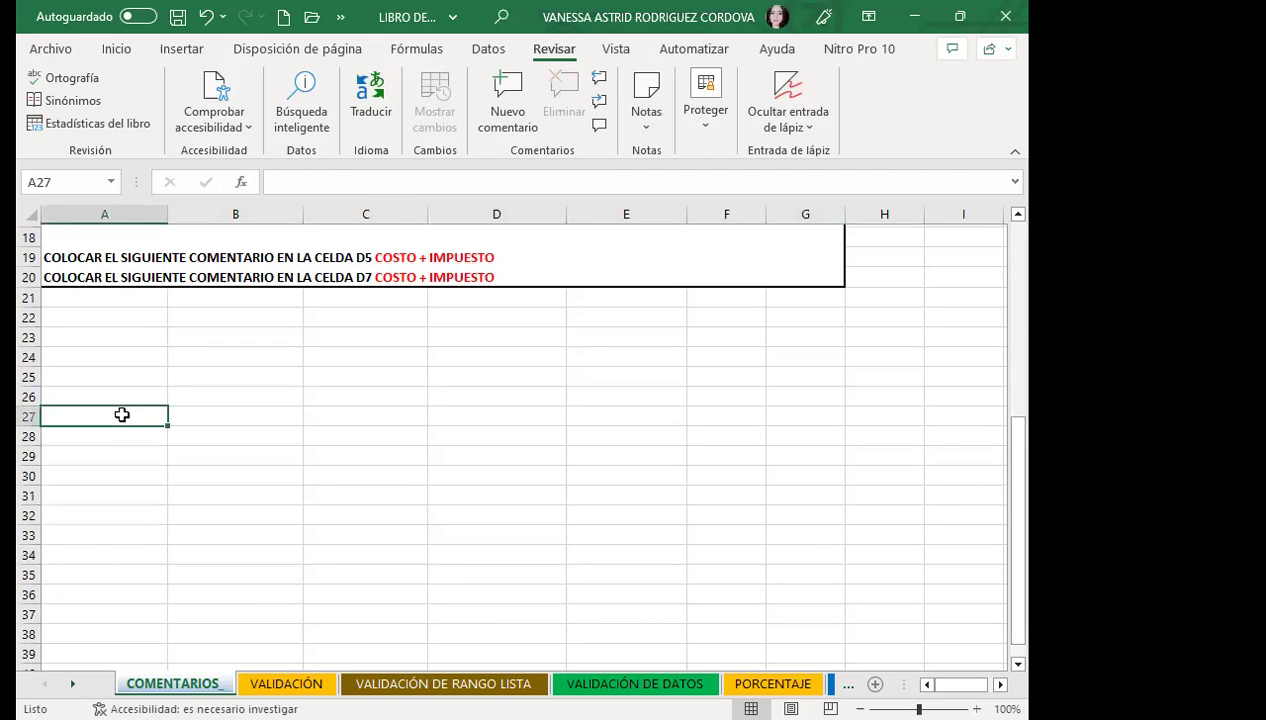
scroll(560, 475, "up", 6)
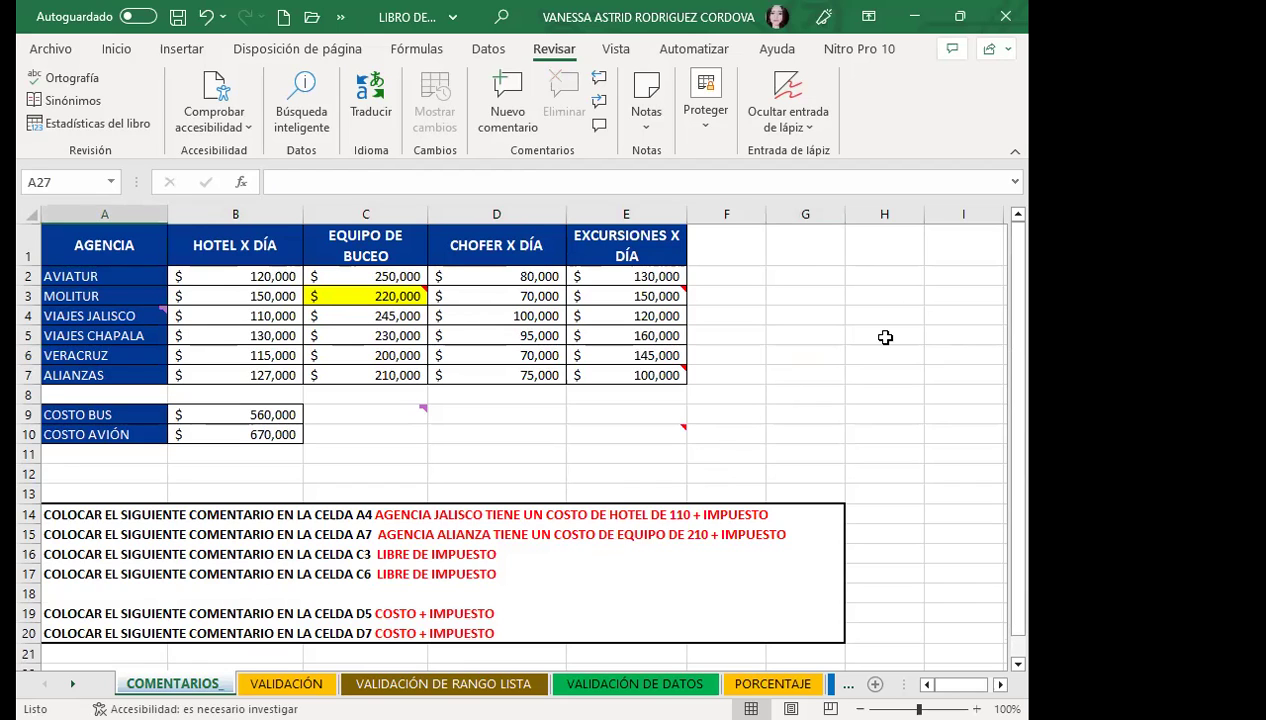
left_click(600, 102)
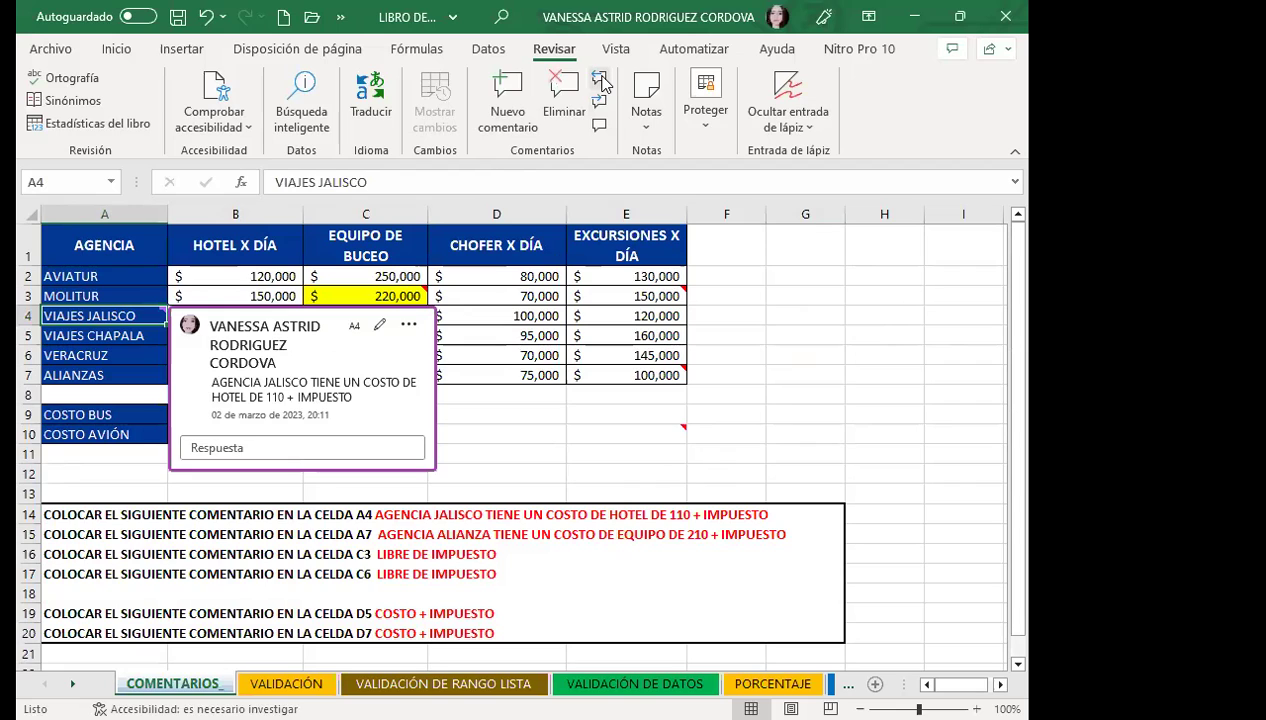
left_click(600, 79)
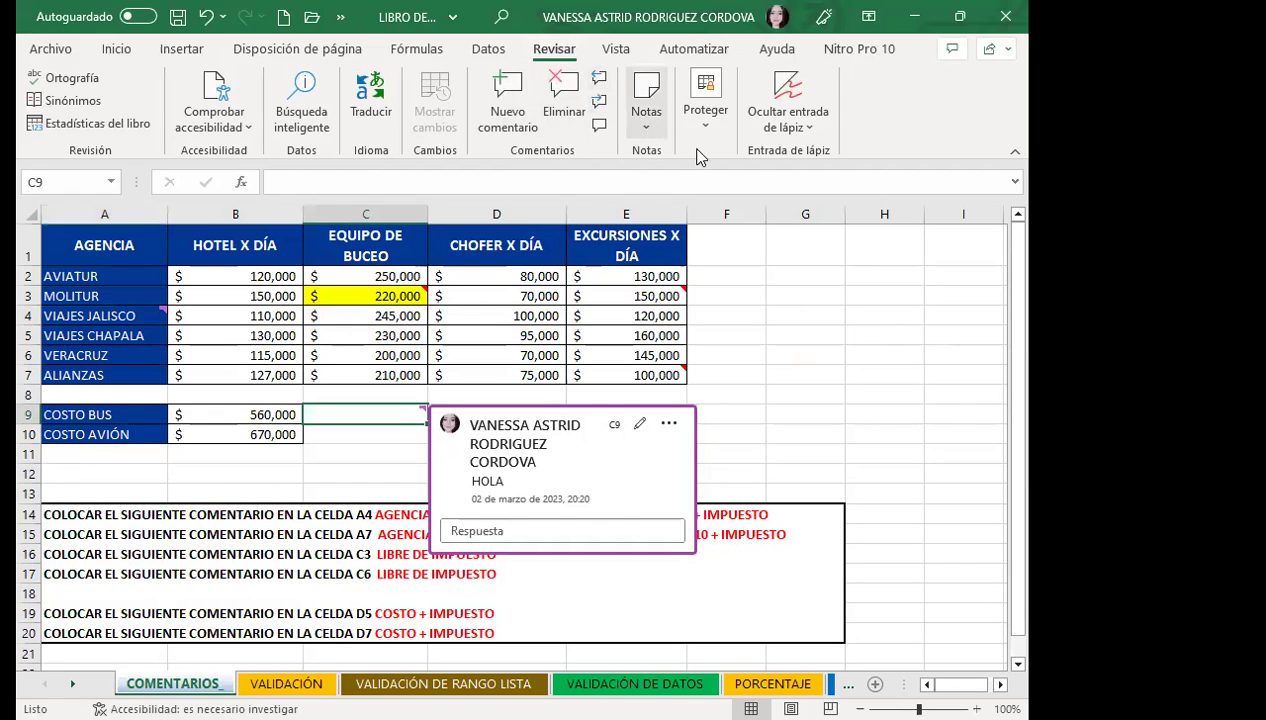
left_click(647, 118)
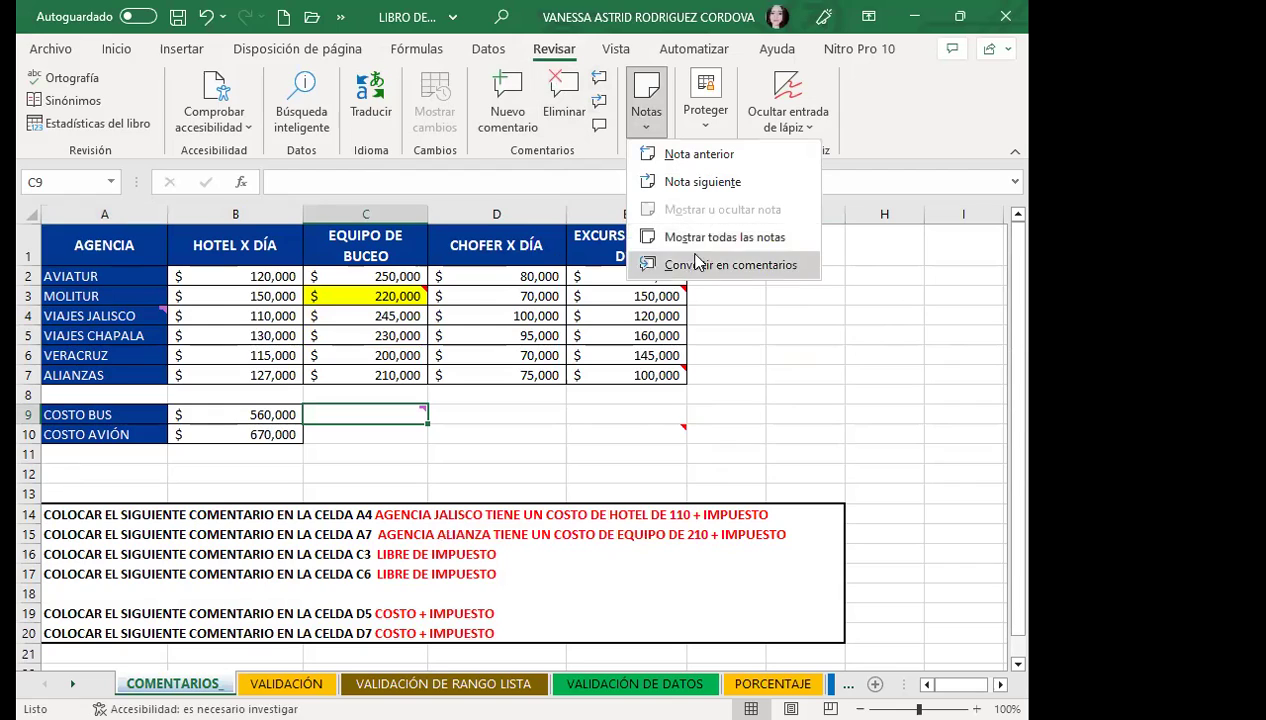
left_click(693, 244)
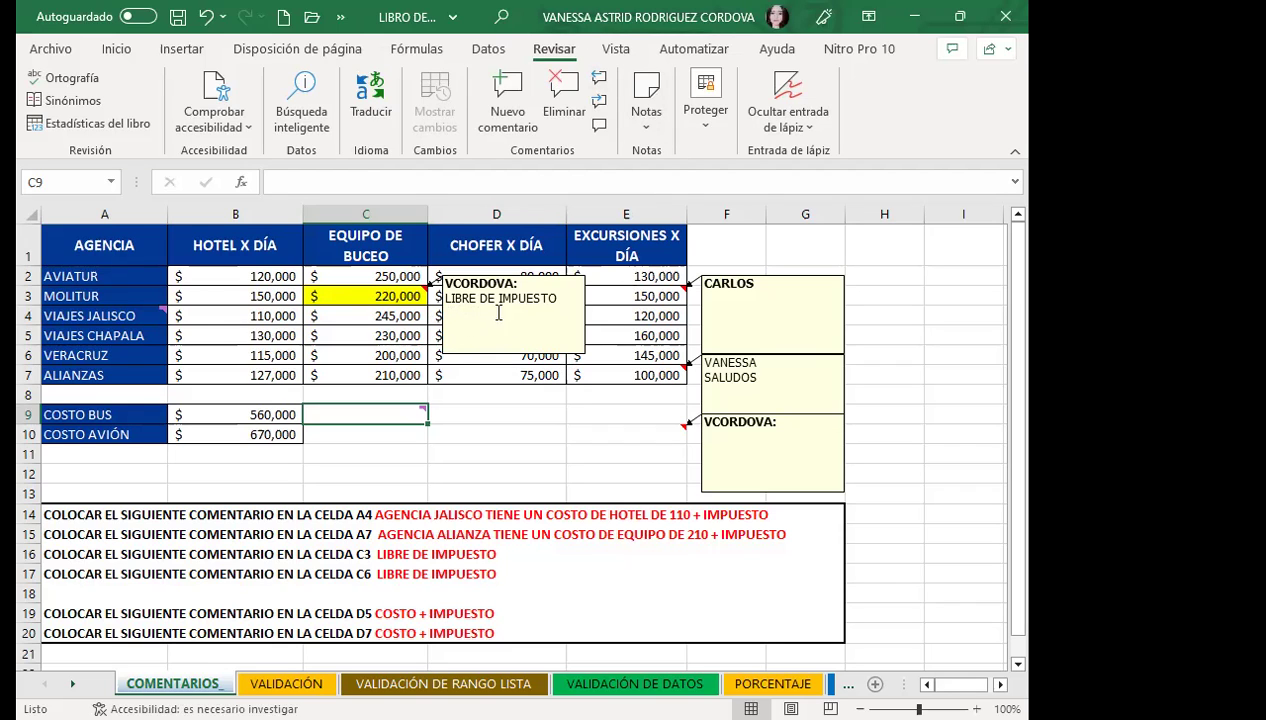
left_click(645, 120)
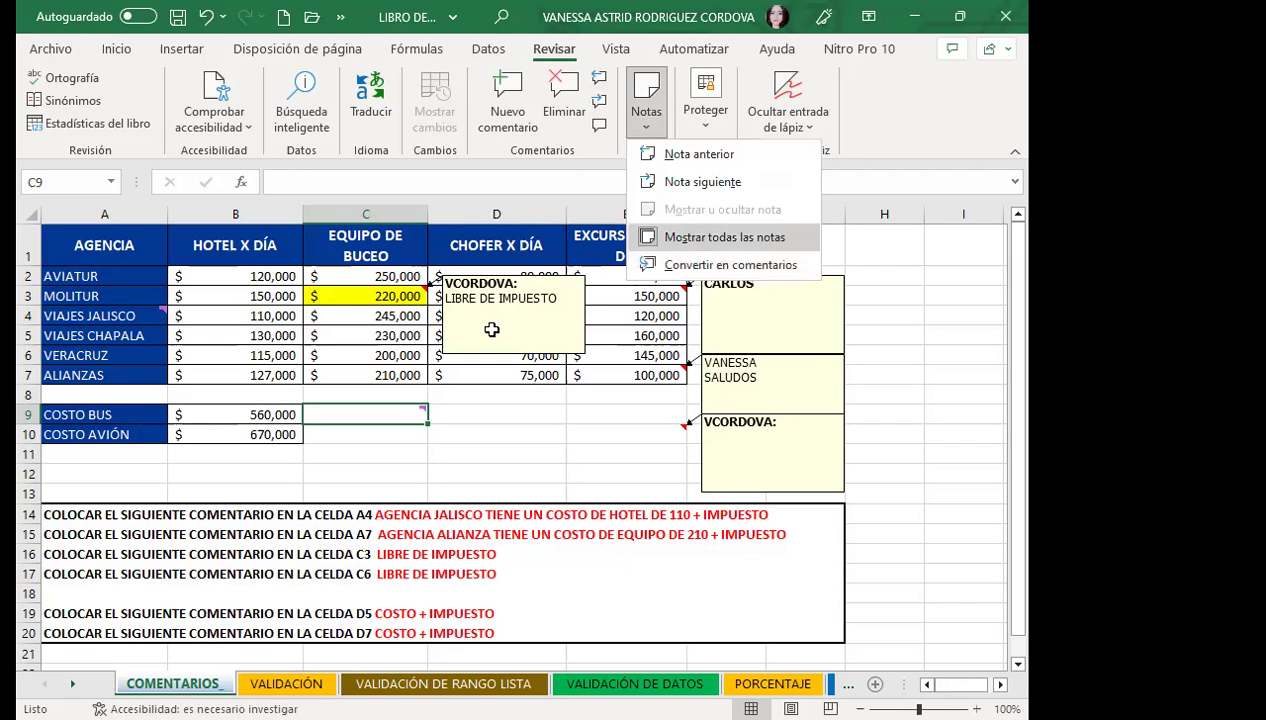
left_click(398, 357)
left_click(599, 125)
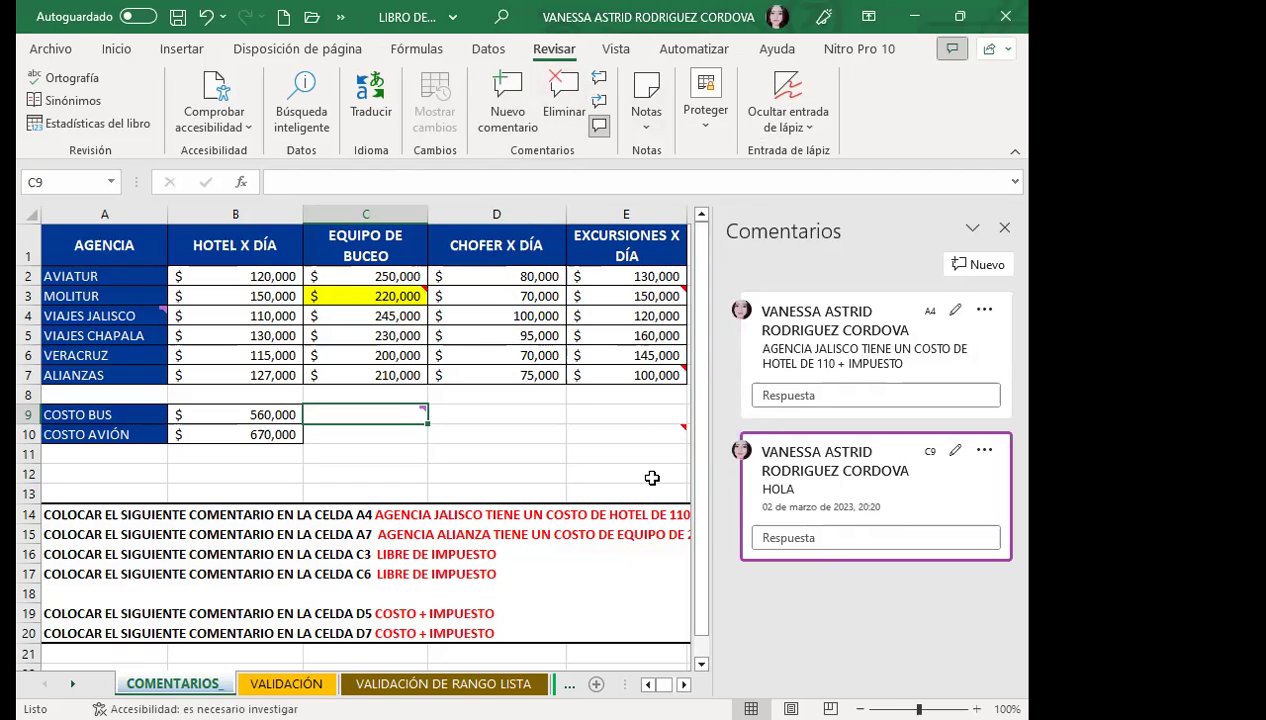
left_click(980, 264)
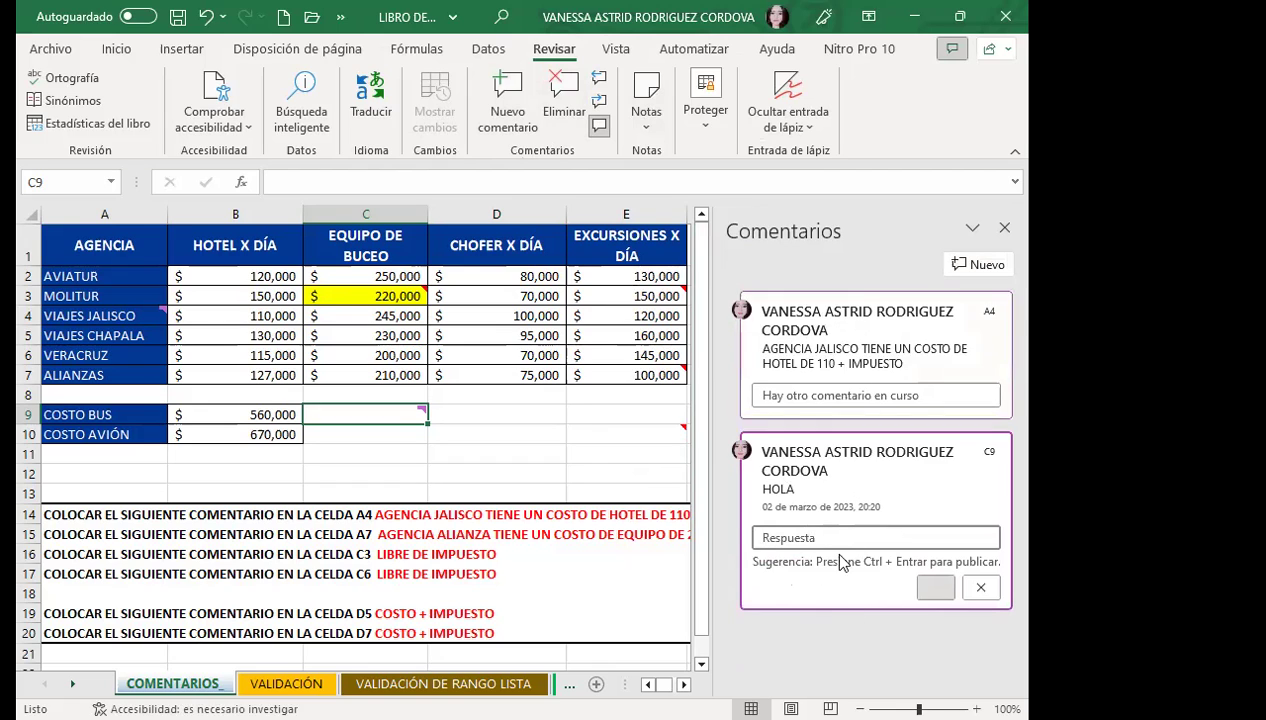
left_click(1004, 227)
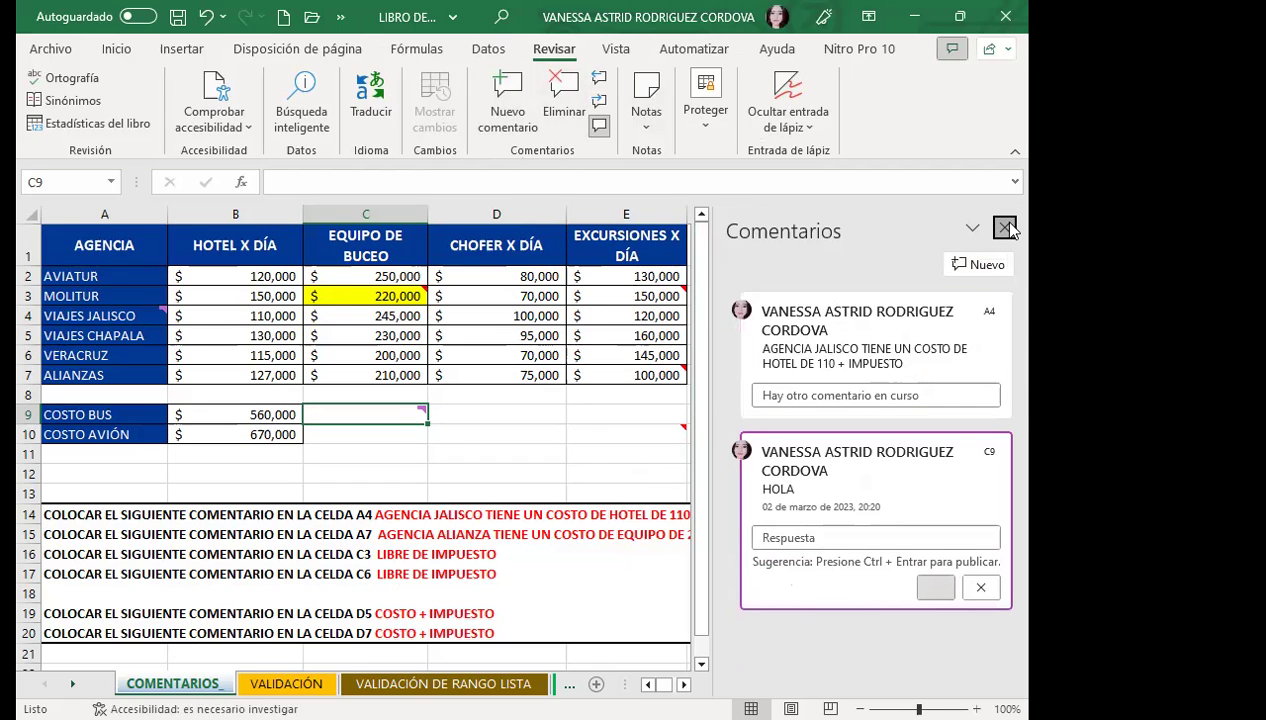
left_click(412, 378)
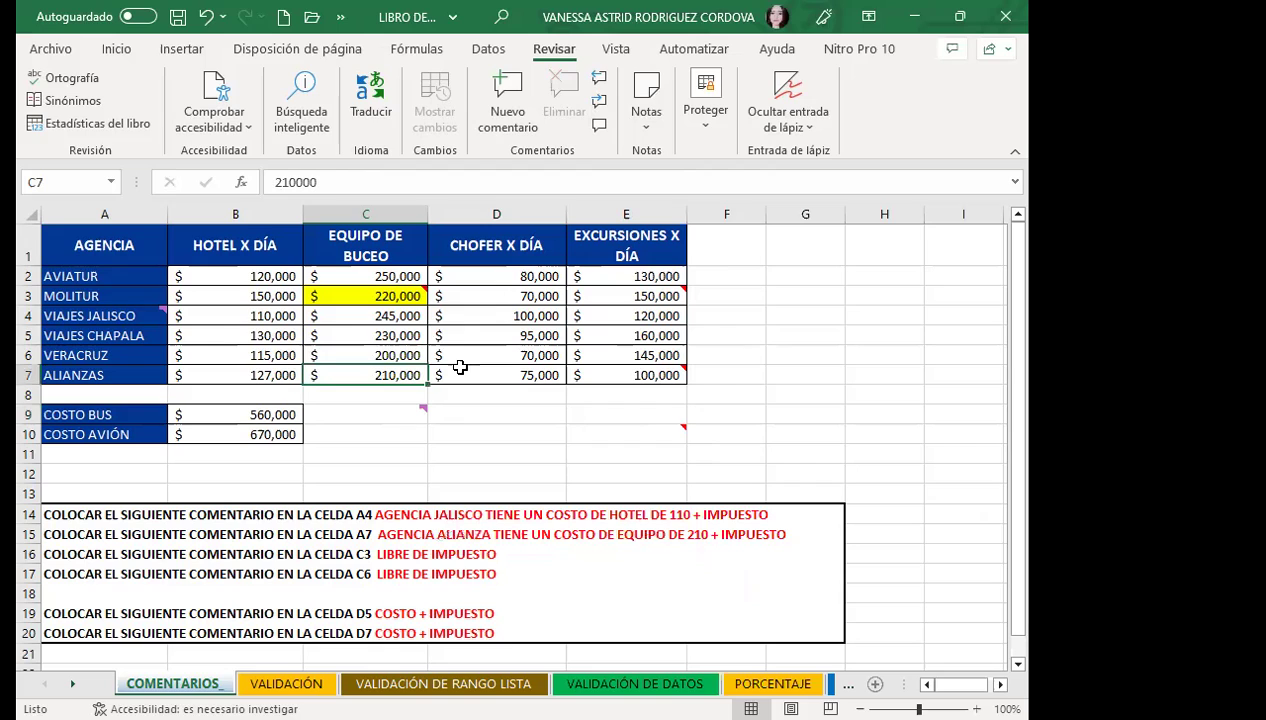
- Mark the HOLA comment thread on cell C9 as resolved
left_click(490, 322)
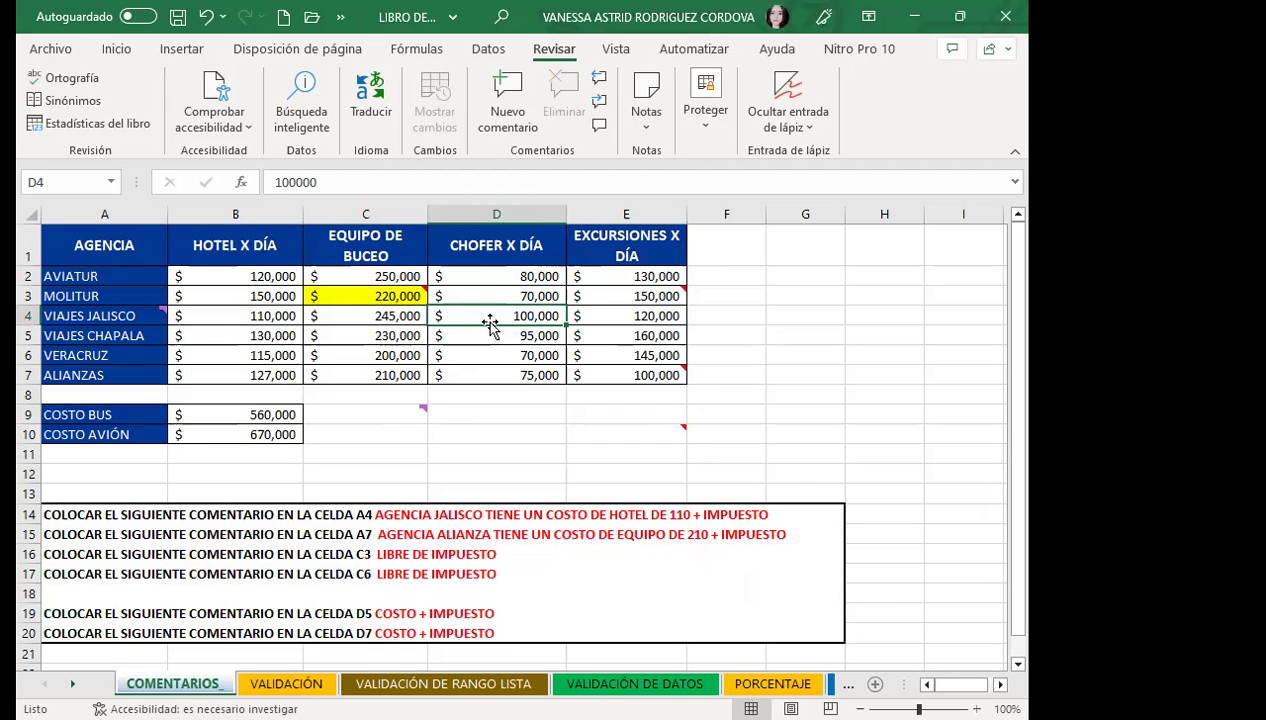
left_click(387, 407)
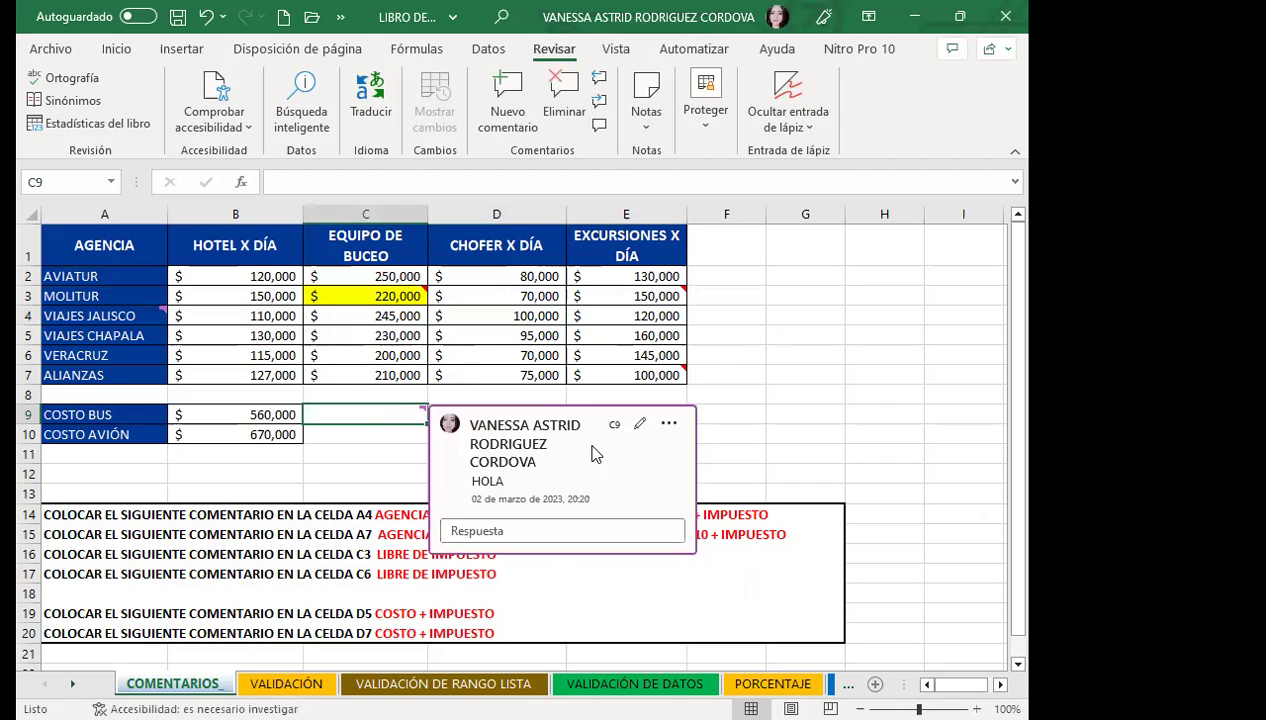
left_click(668, 424)
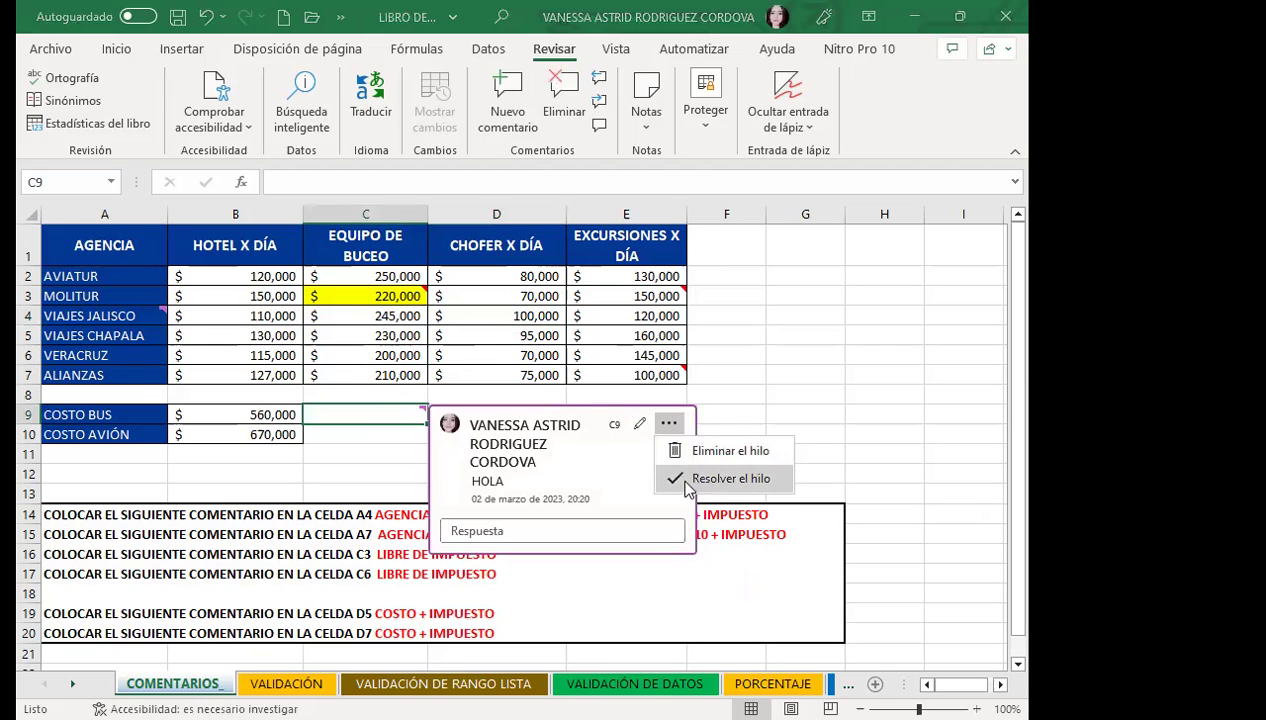
left_click(750, 478)
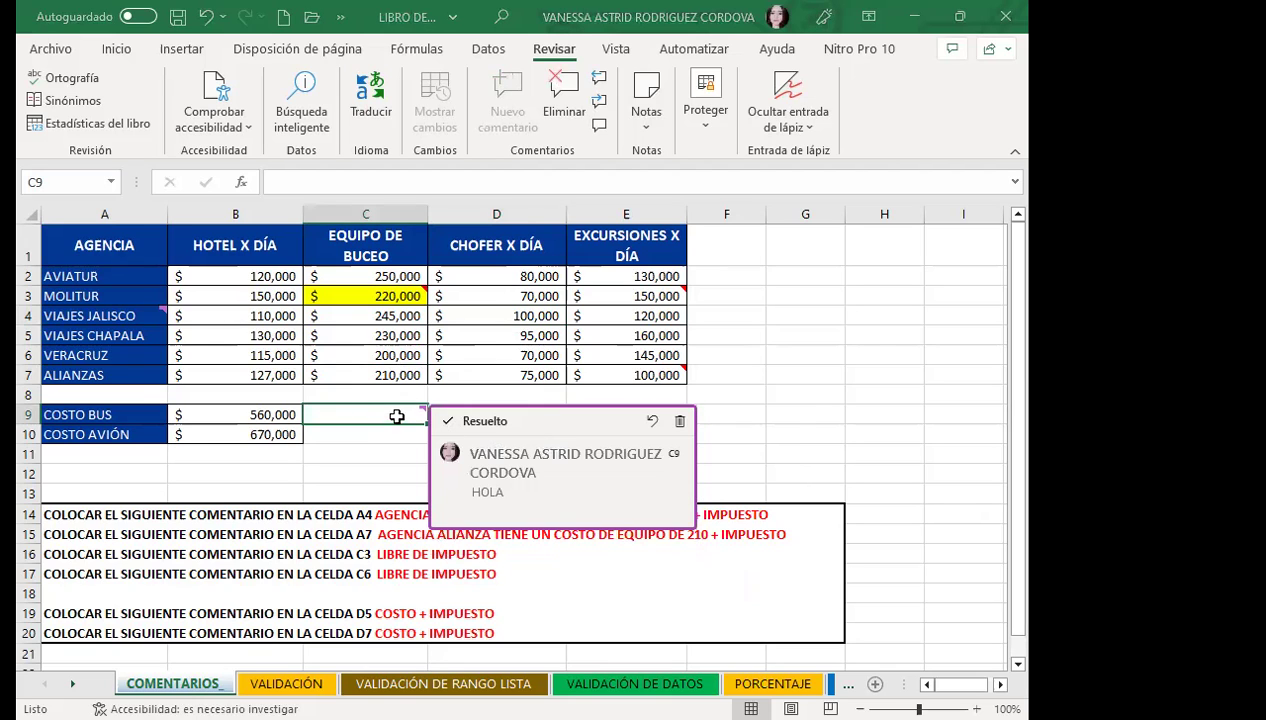
- Delete the comment thread on A4 and reopen the resolved HOLA comment on C9
left_click(134, 312)
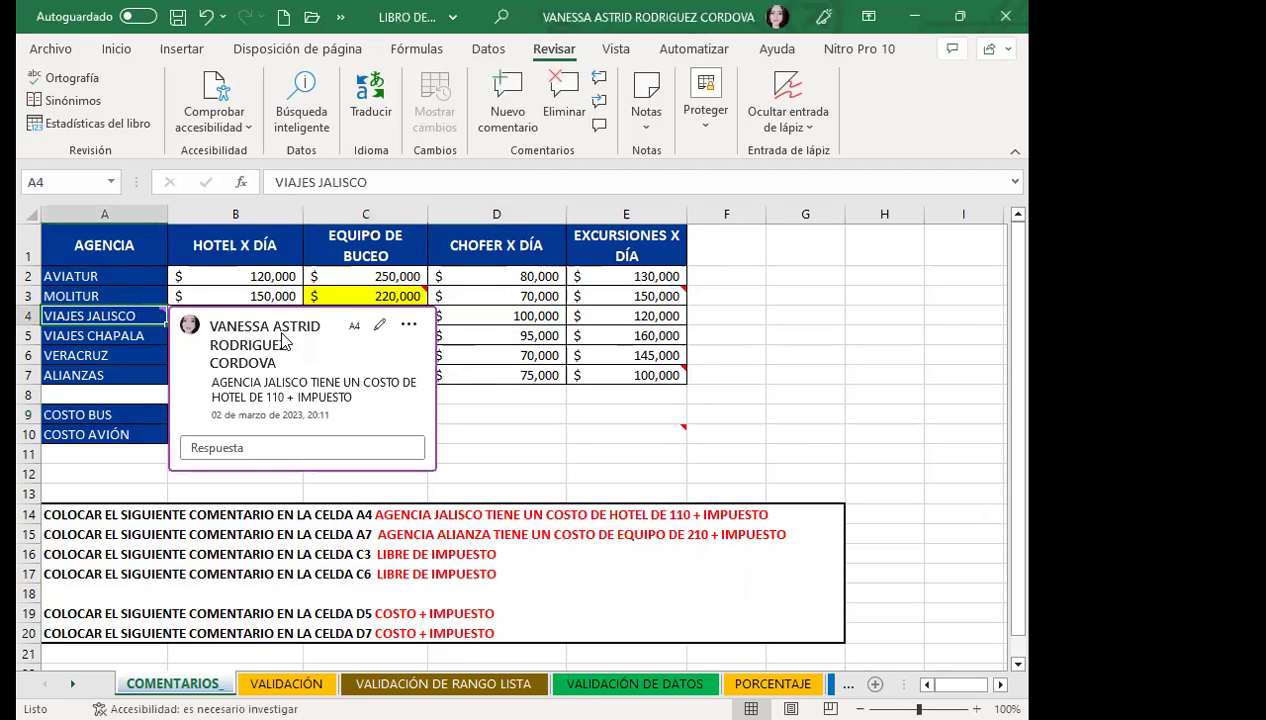
left_click(416, 327)
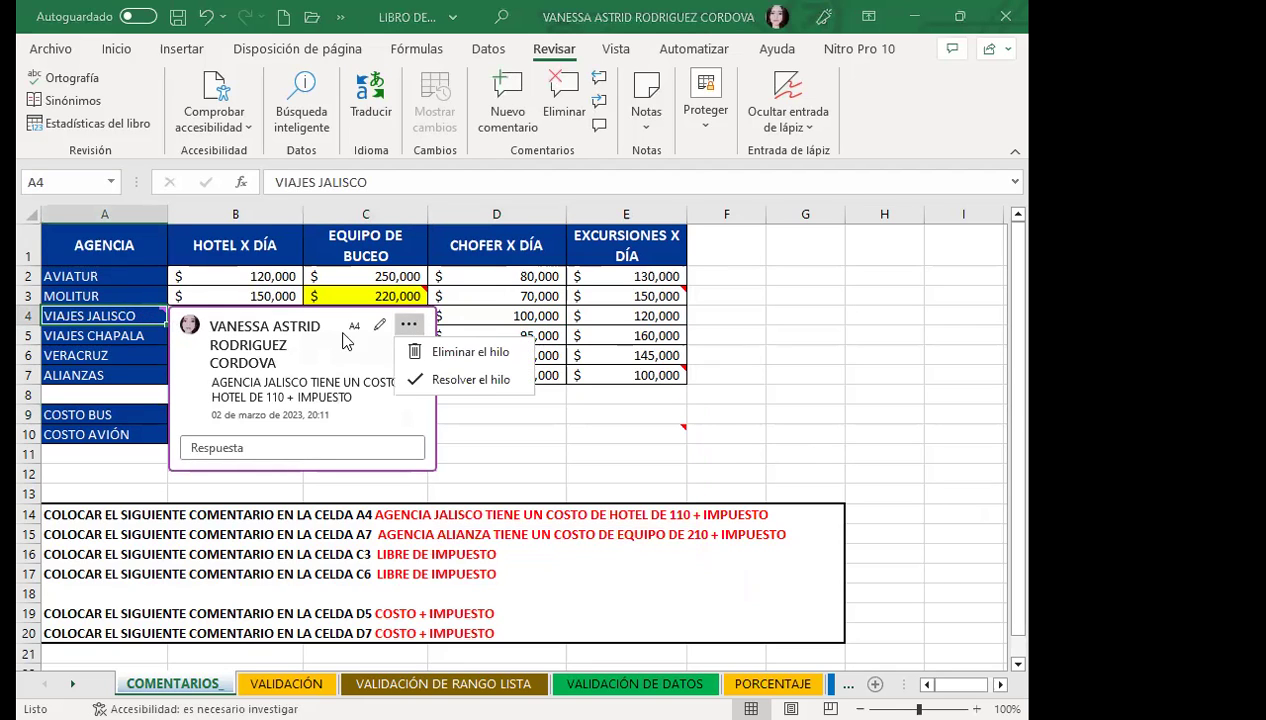
left_click(462, 355)
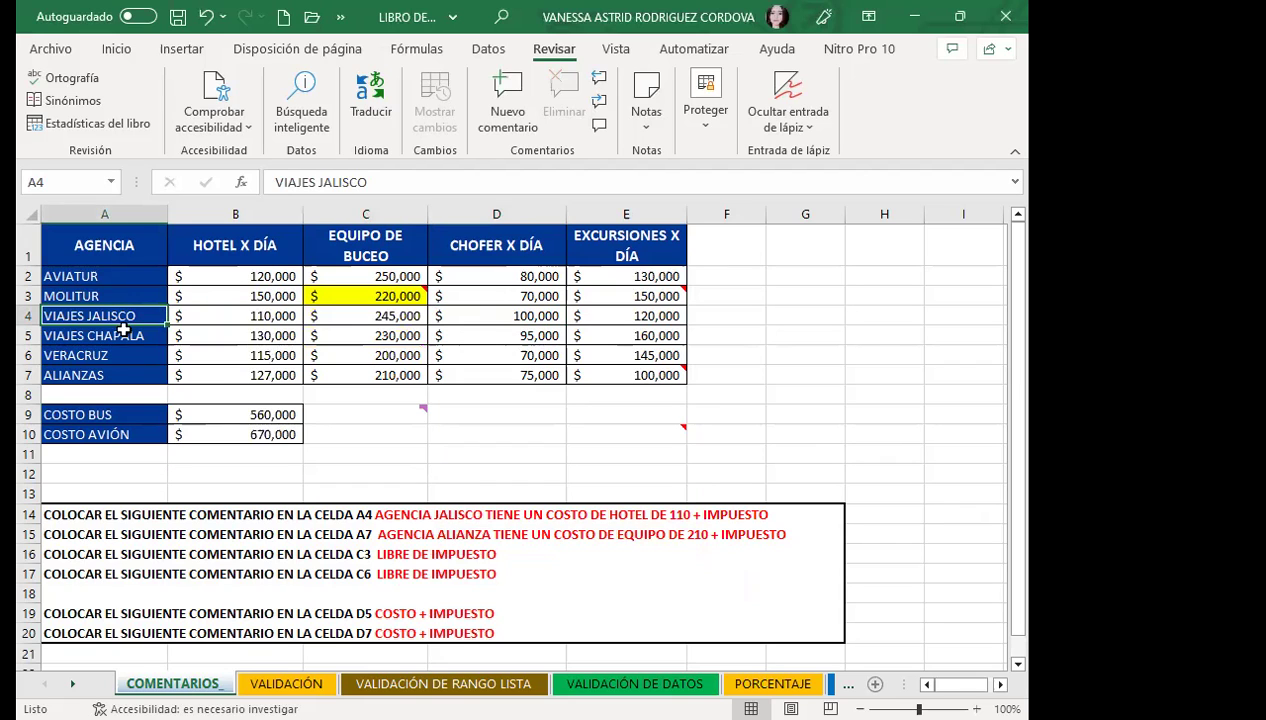
left_click(365, 416)
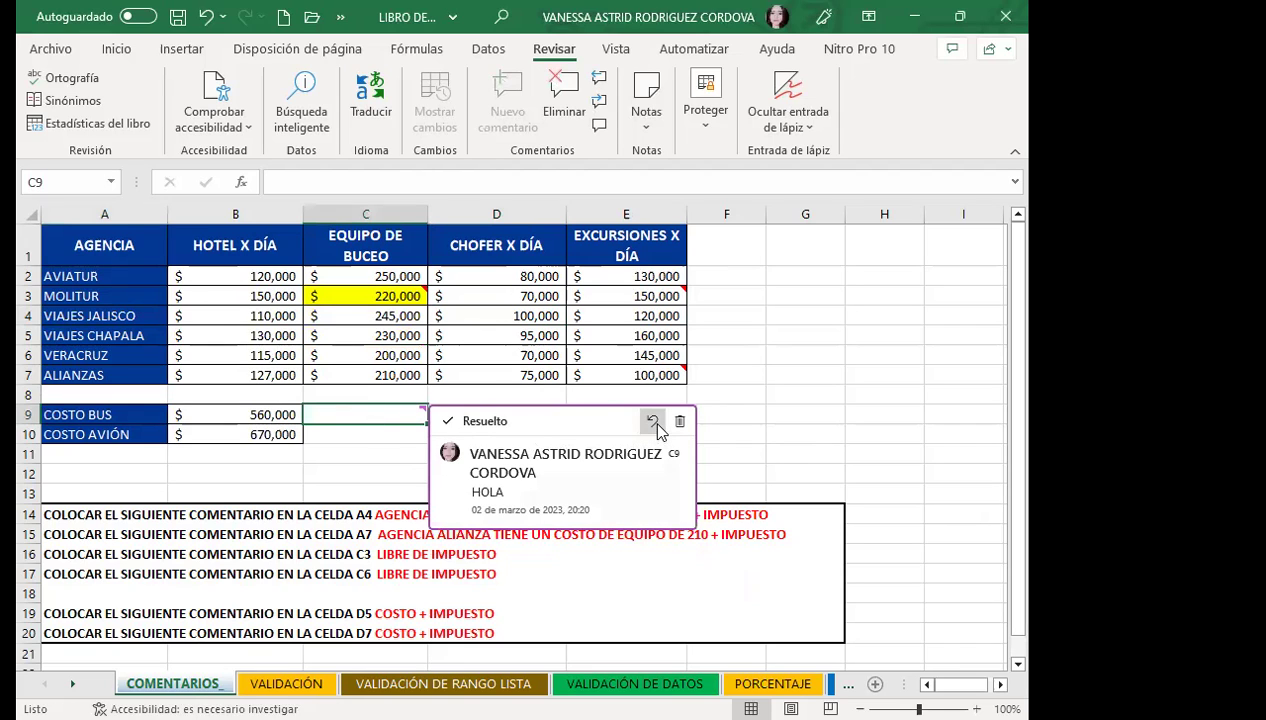
left_click(652, 421)
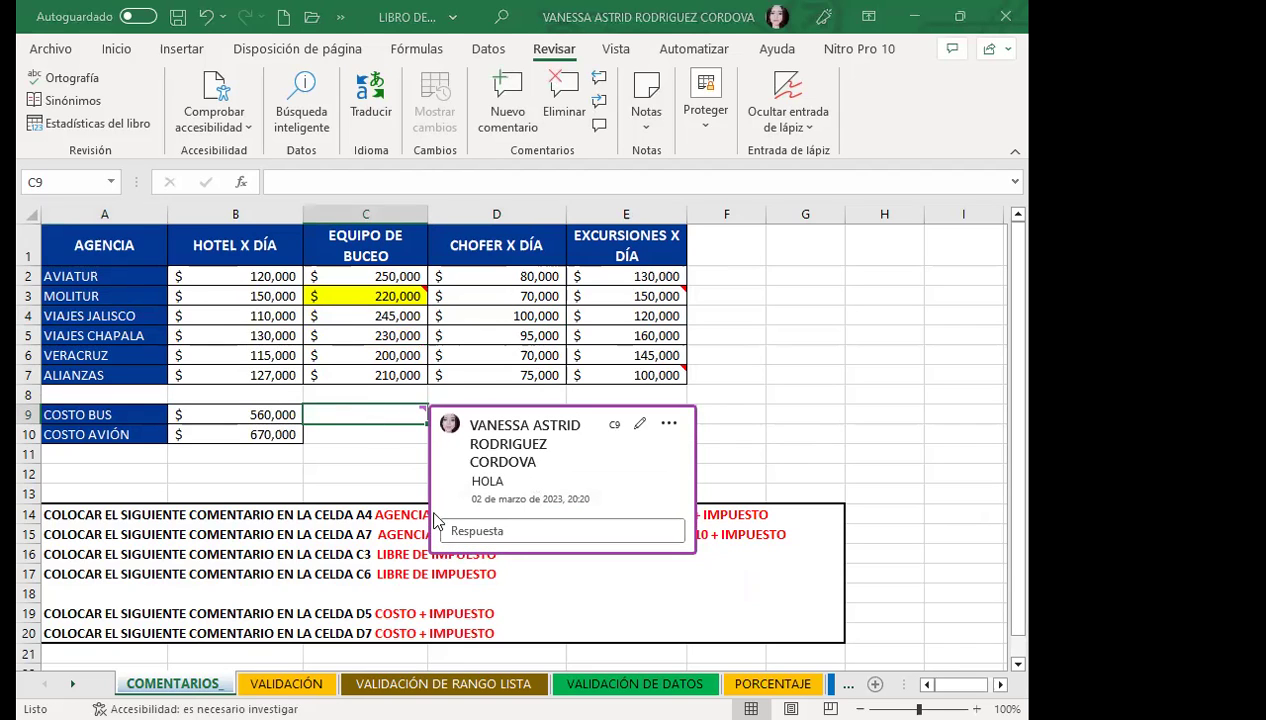
left_click(739, 419)
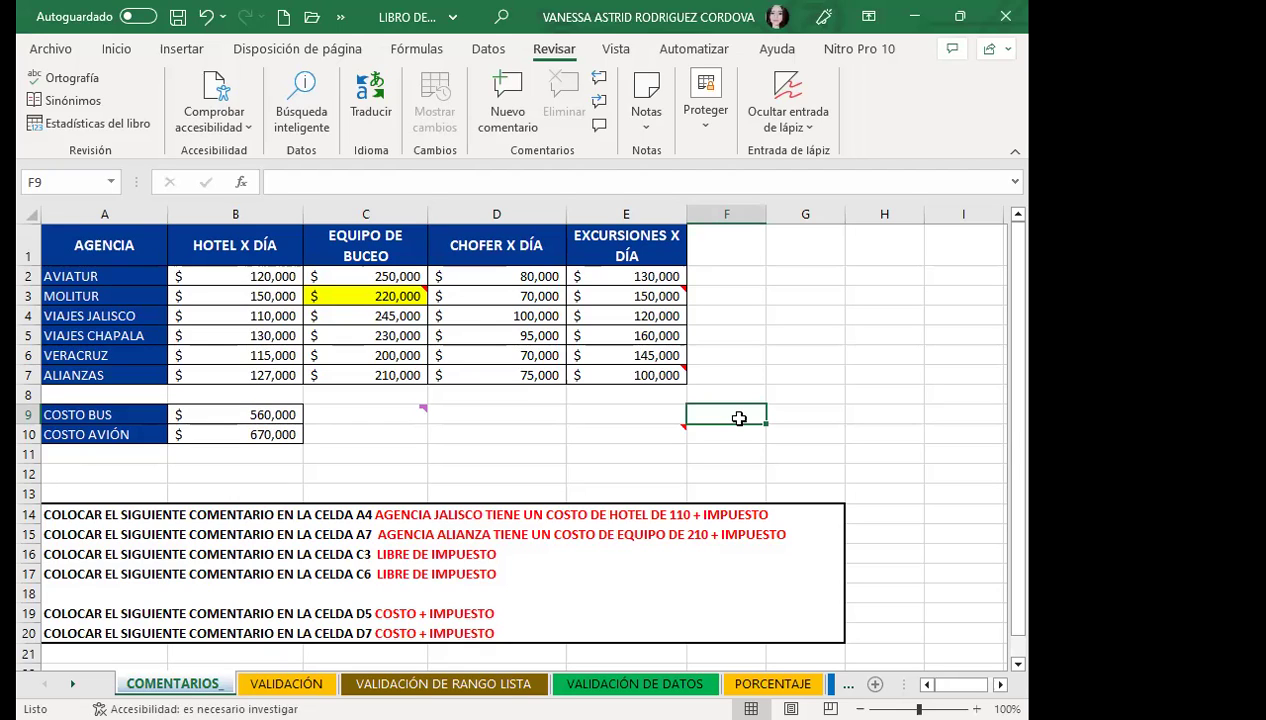
left_click(658, 372)
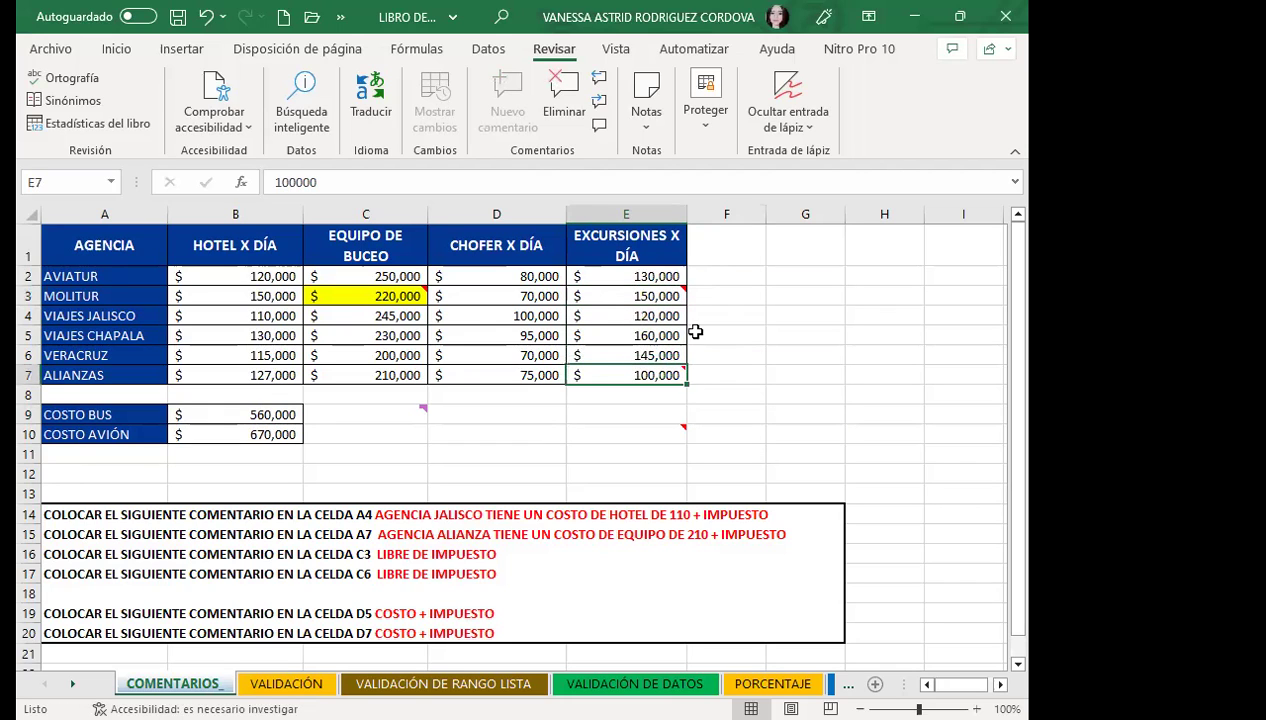
left_click(545, 428)
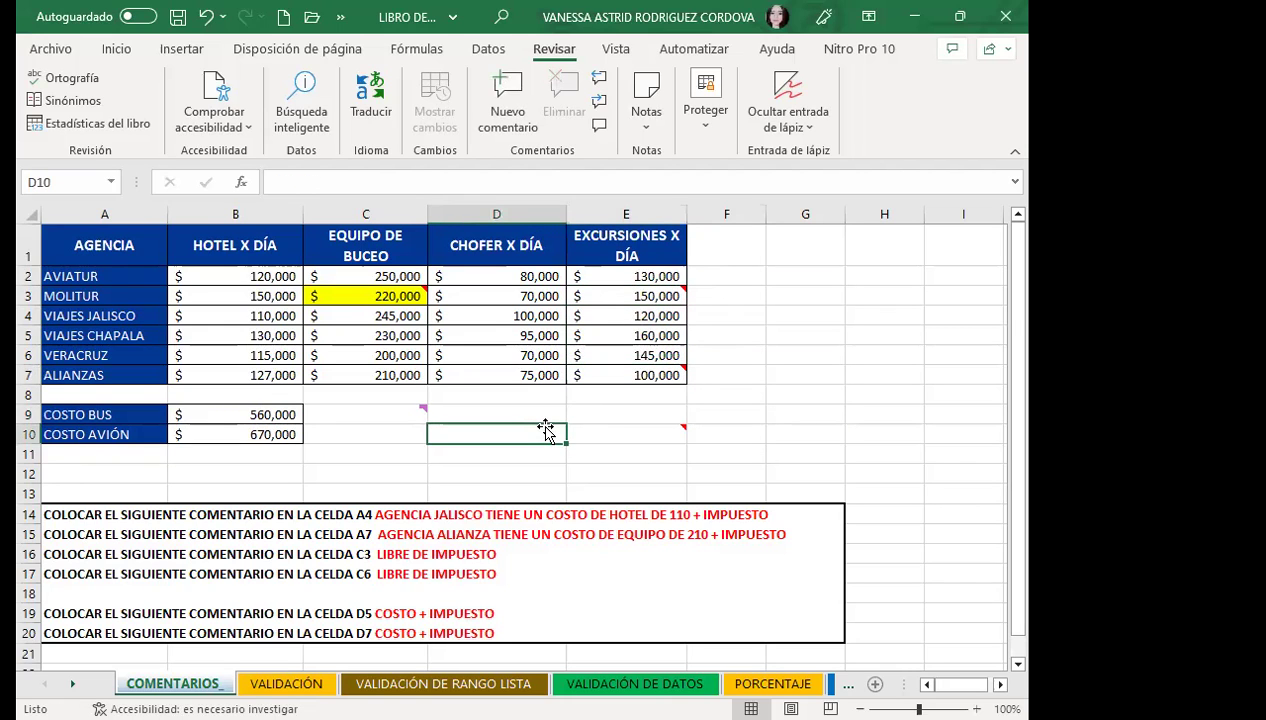
left_click(367, 296)
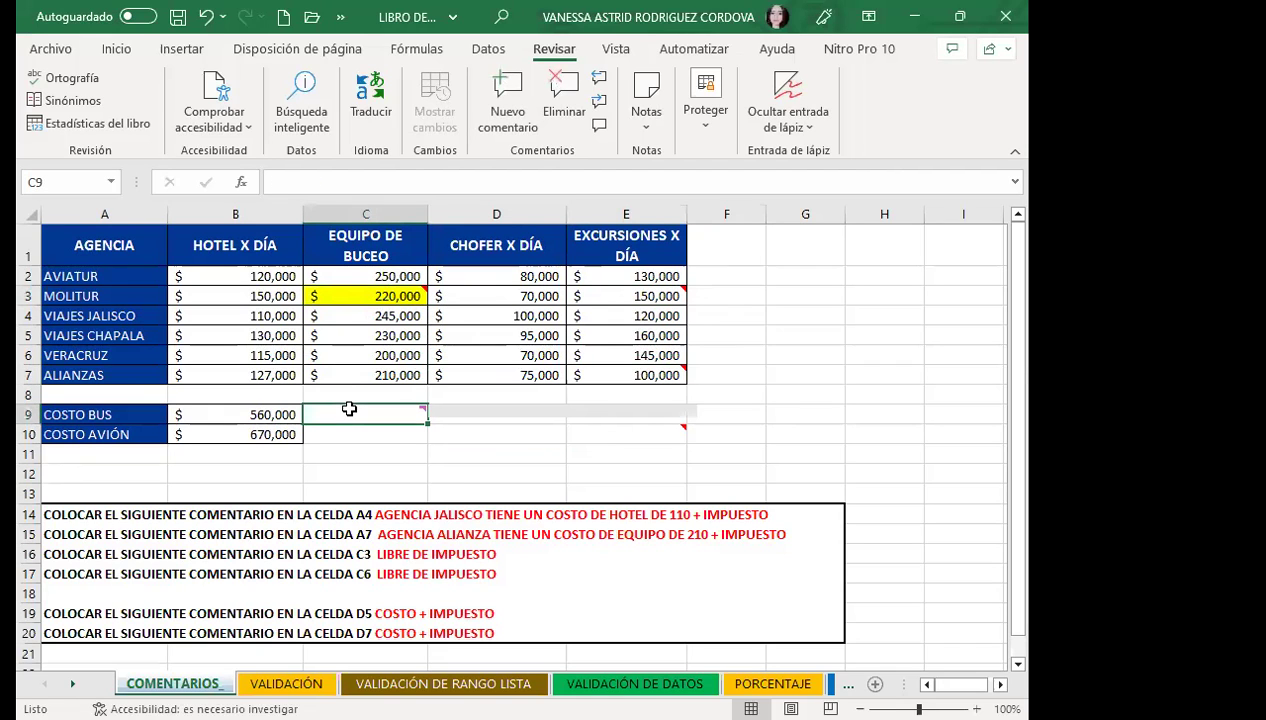
left_click(361, 292)
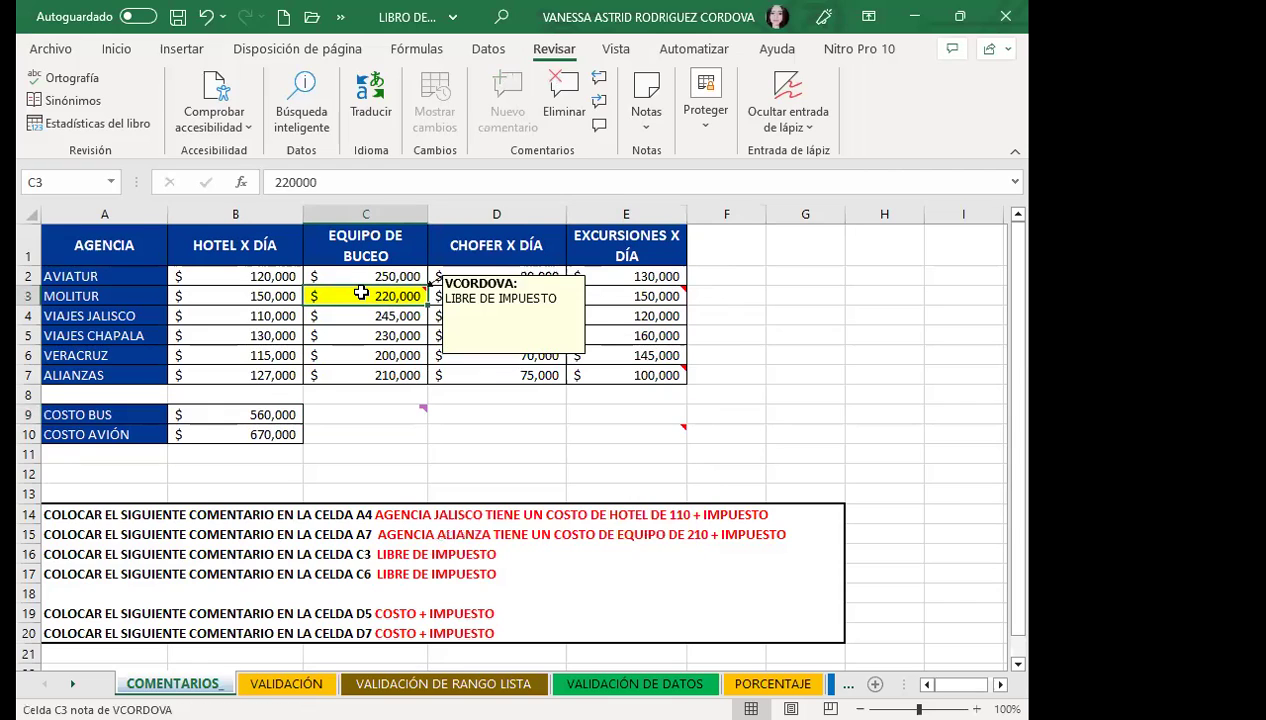
left_click(657, 295)
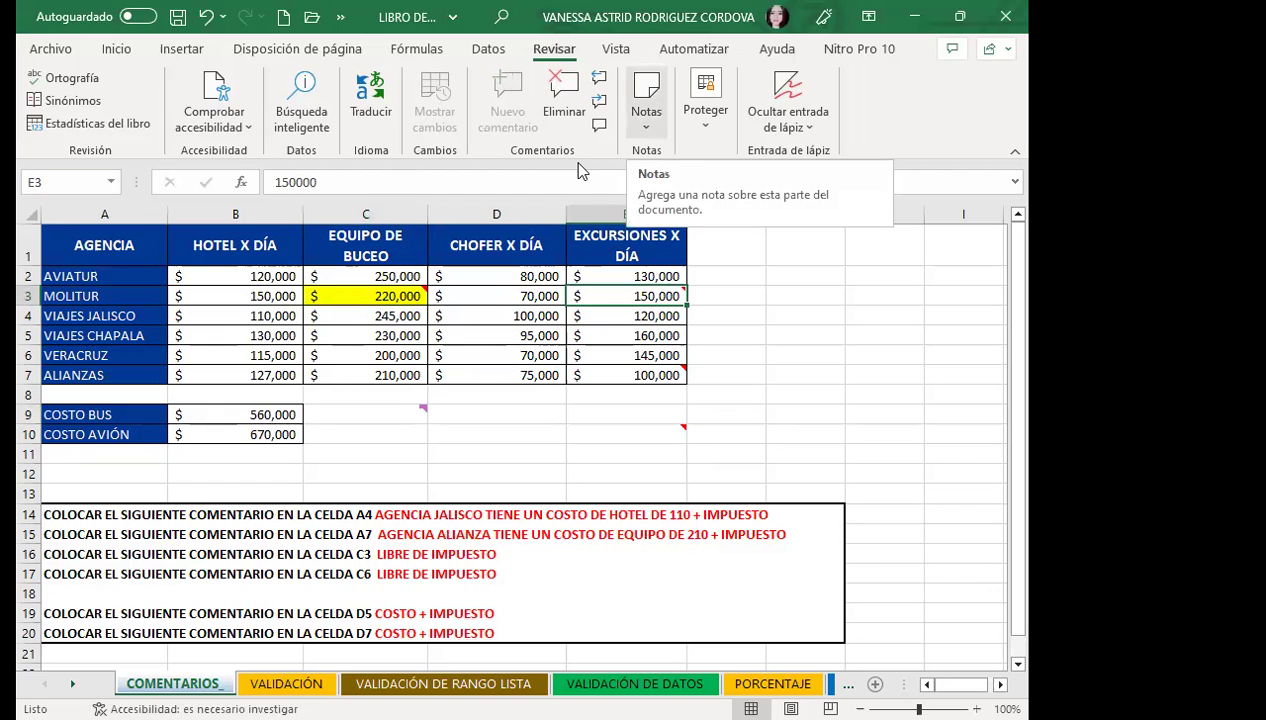
left_click(471, 332)
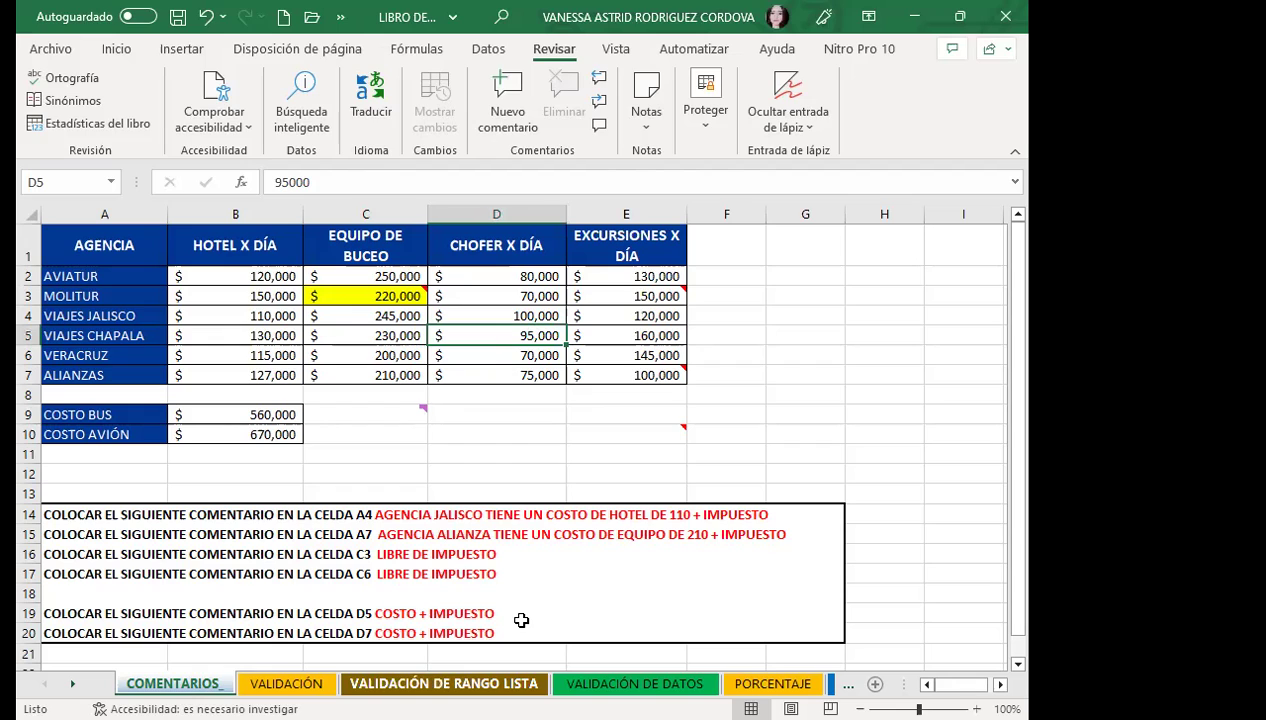
key("Down")
key("Down")
key("Down")
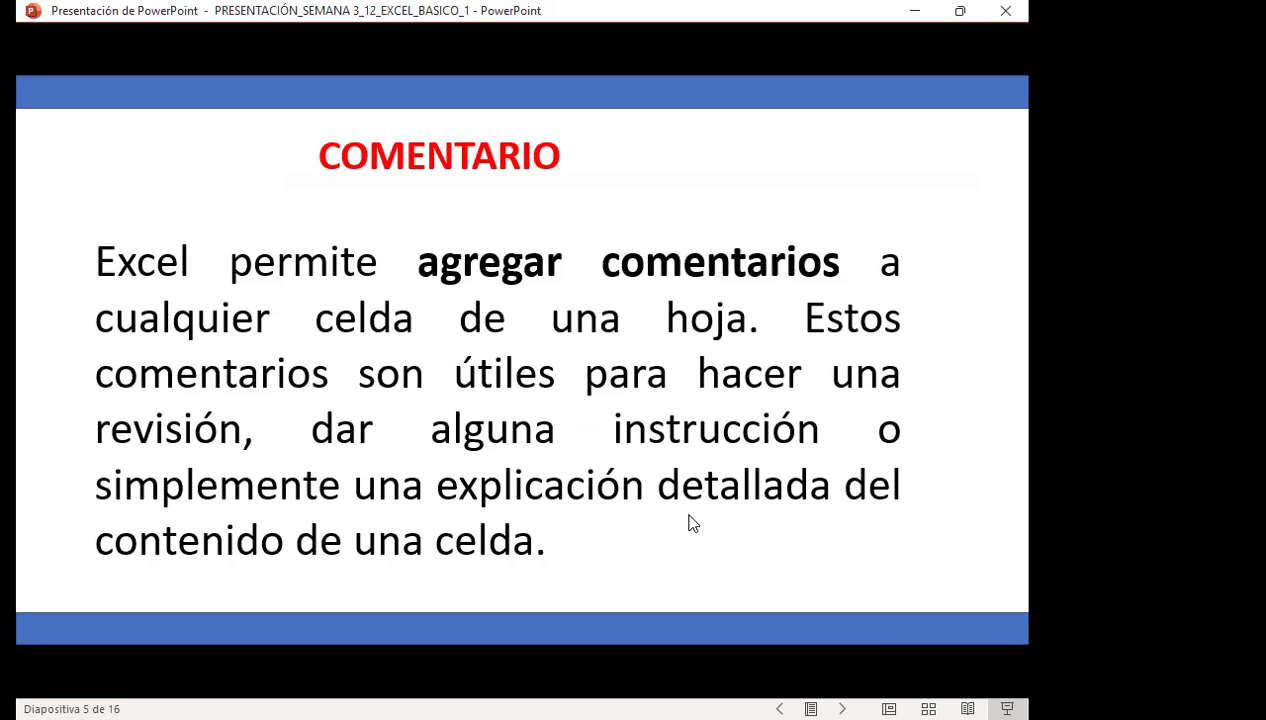
- Advance the slideshow from the COMENTARIO slide to slide 6, VALIDACIÓN DE DATOS
left_click(693, 522)
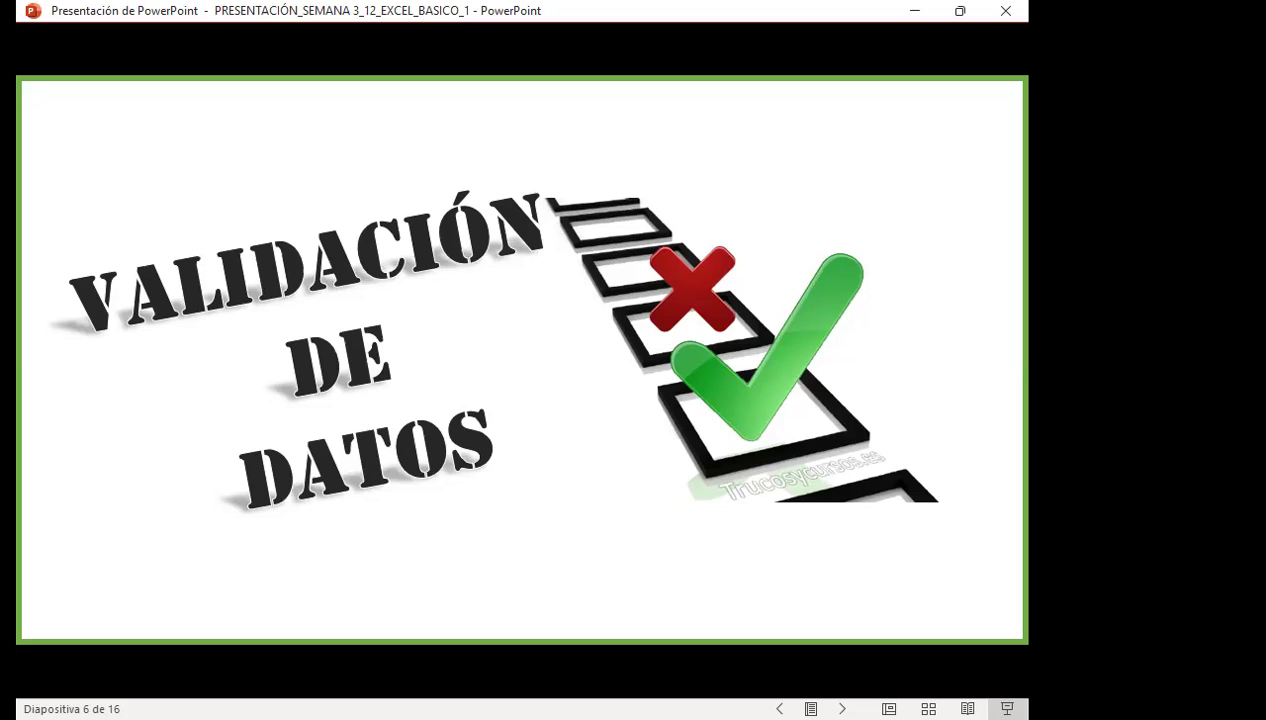
- Advance three slides, past the data validation definition and steps, to the example table slide
key("Right")
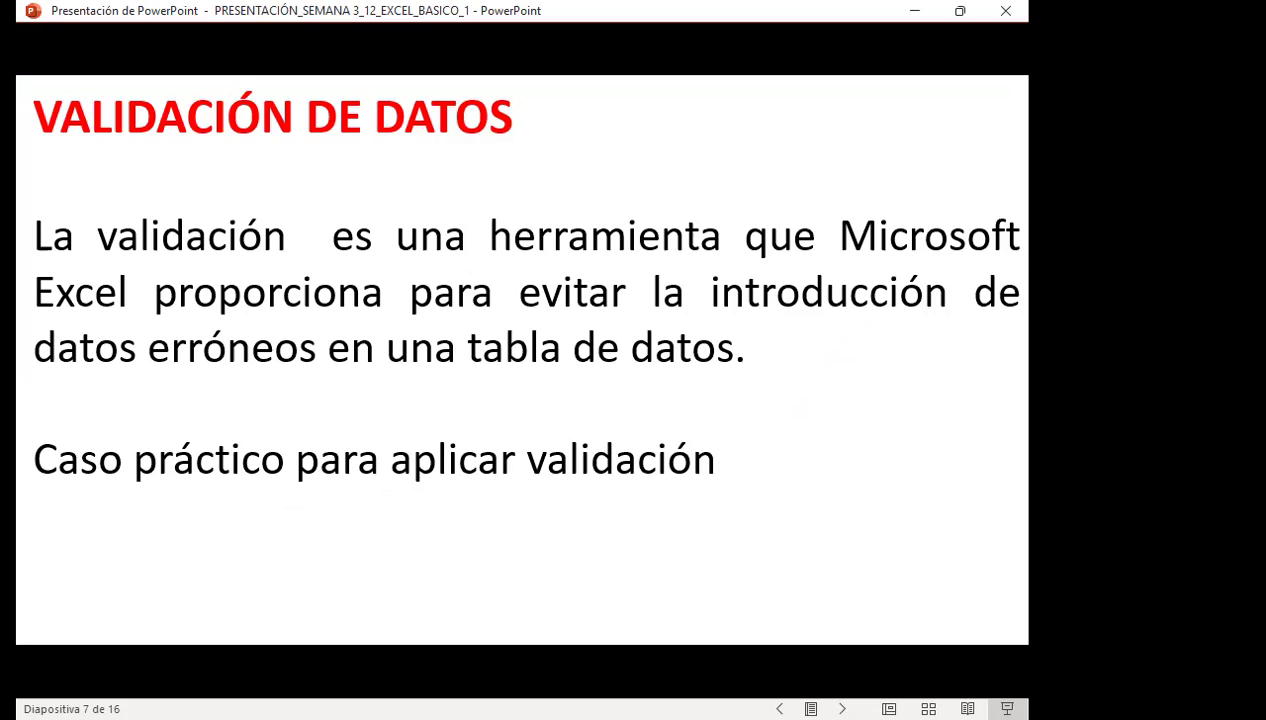
key("Right")
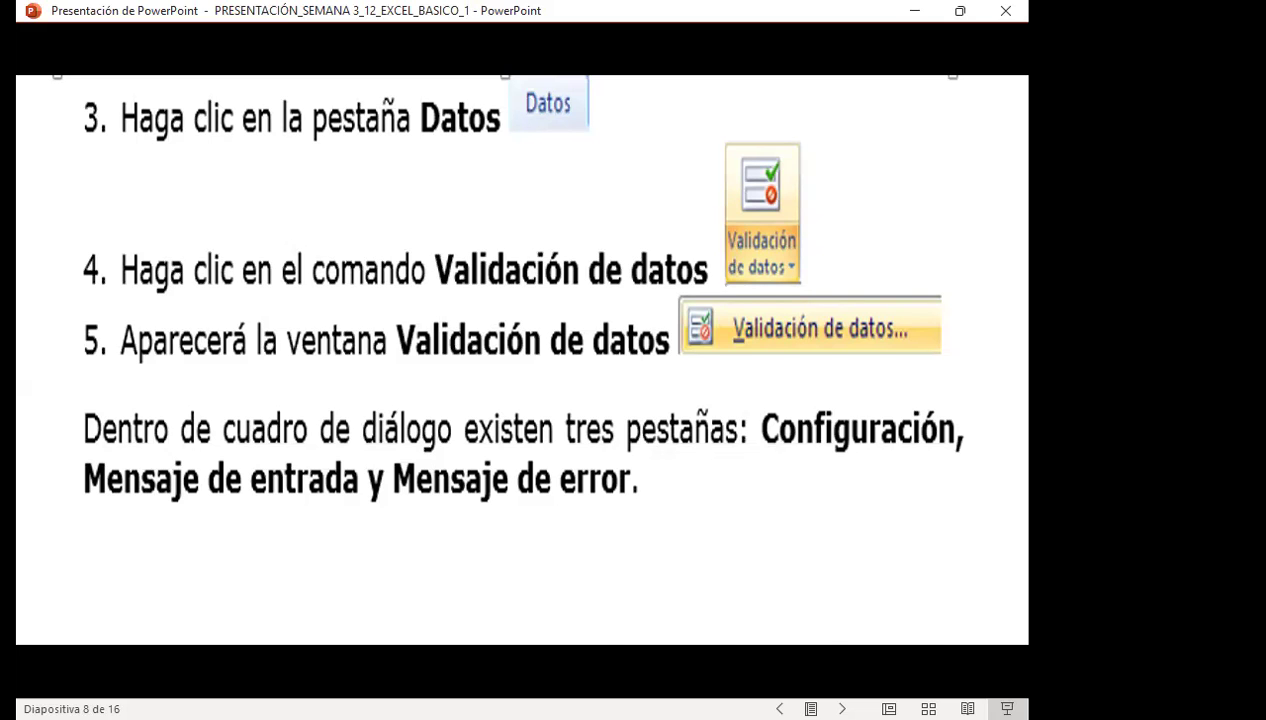
key("Right")
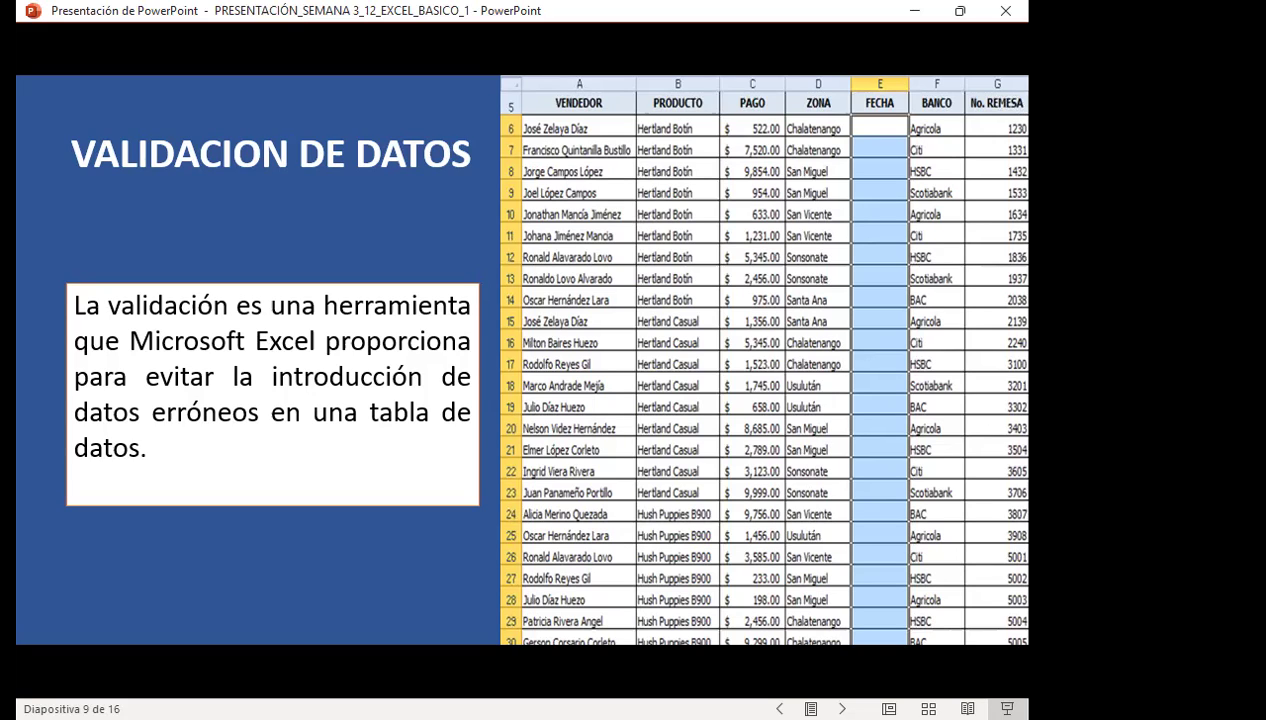
- Advance the slideshow past the VALIDACION DE DATOS definition slide
key("Right")
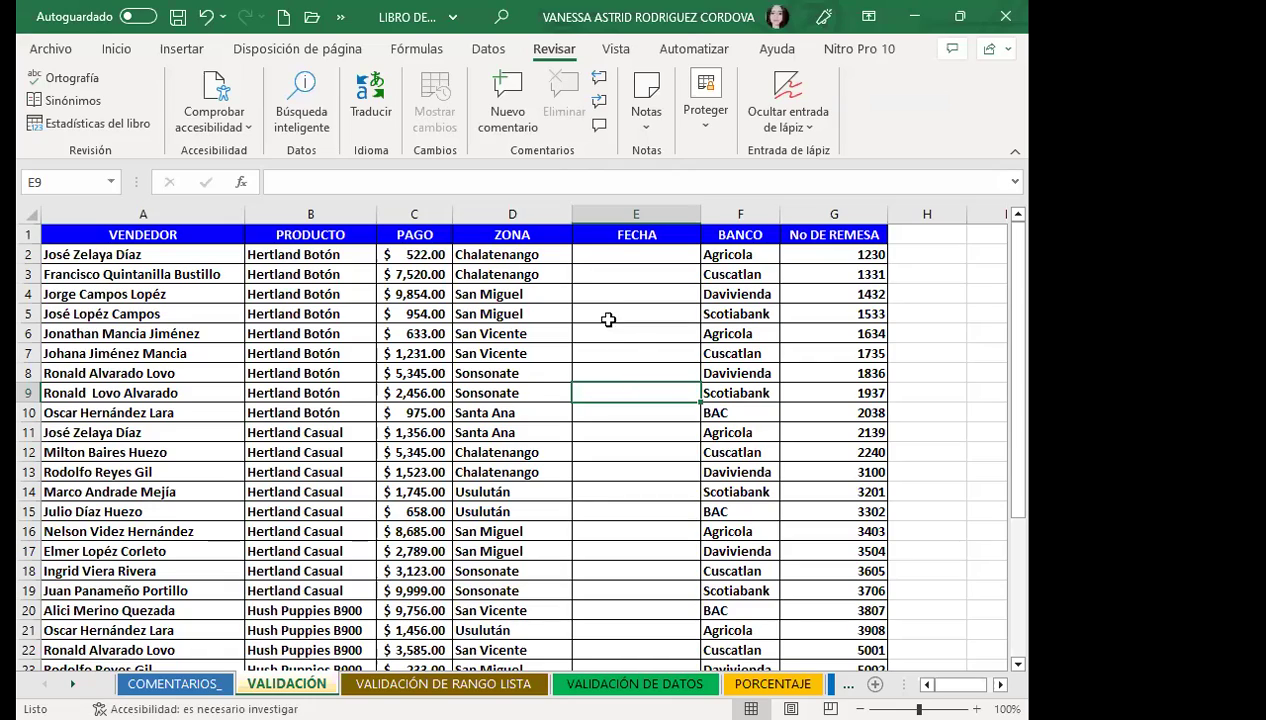
- Select the FECHA range E2:E32 and open the Datos tab's Validación de datos menu
left_click_drag(606, 254, 690, 638)
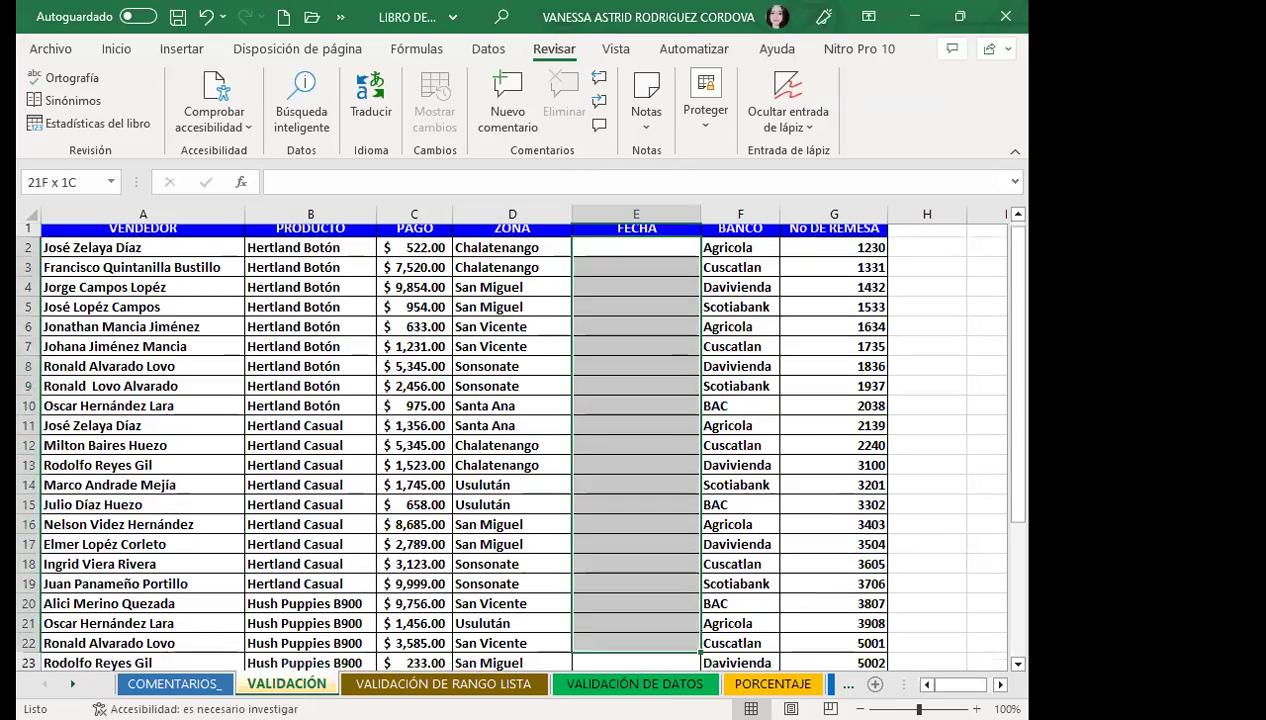
left_click_drag(700, 645, 698, 640)
scroll(626, 454, "up", 4)
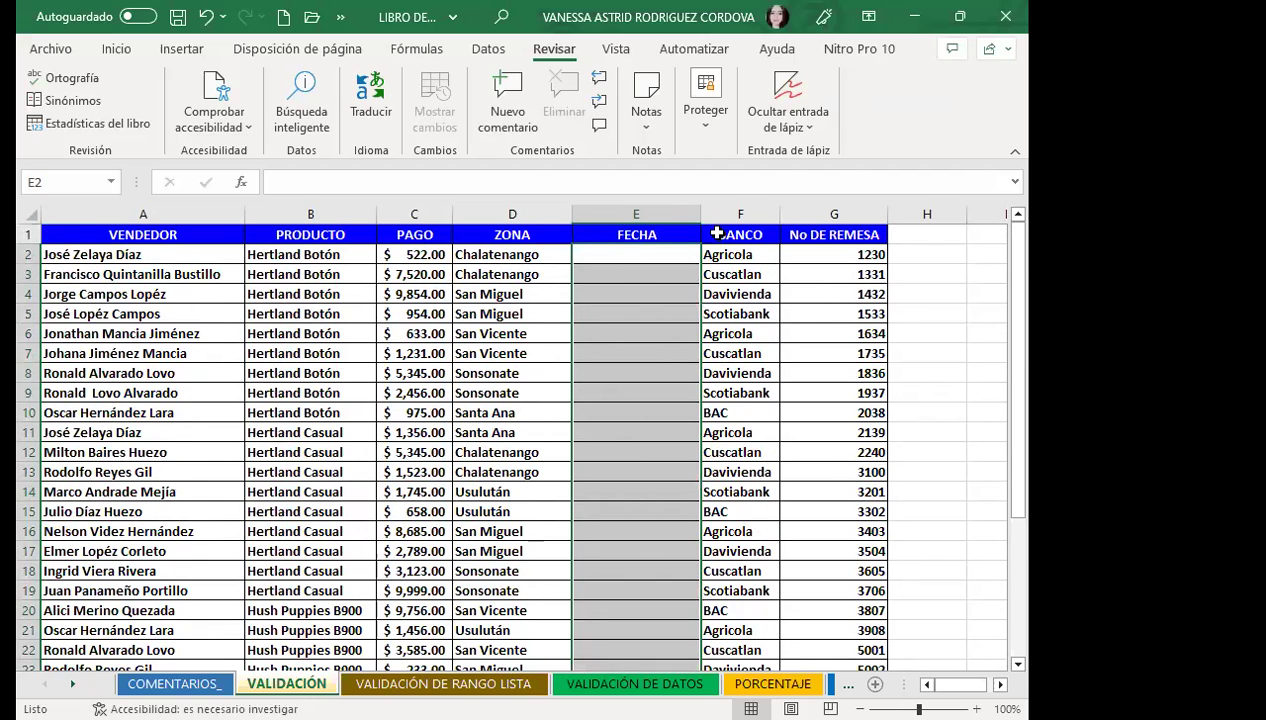
left_click(487, 50)
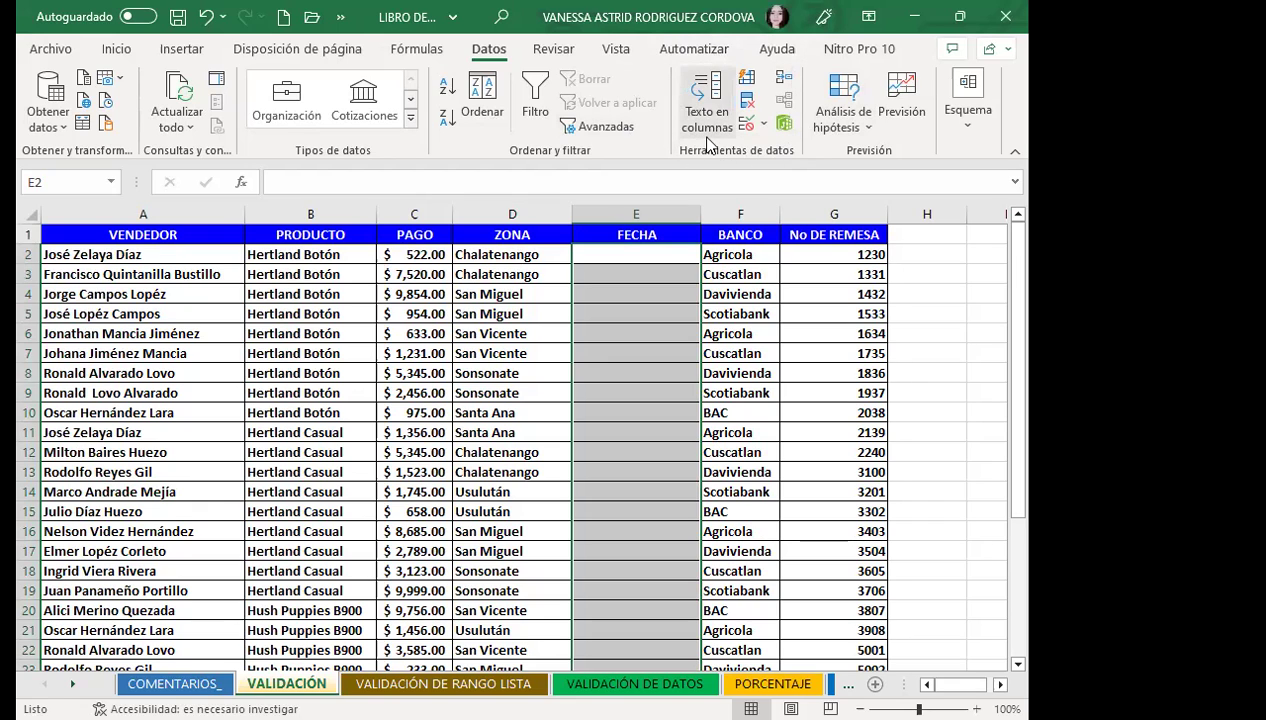
left_click(767, 123)
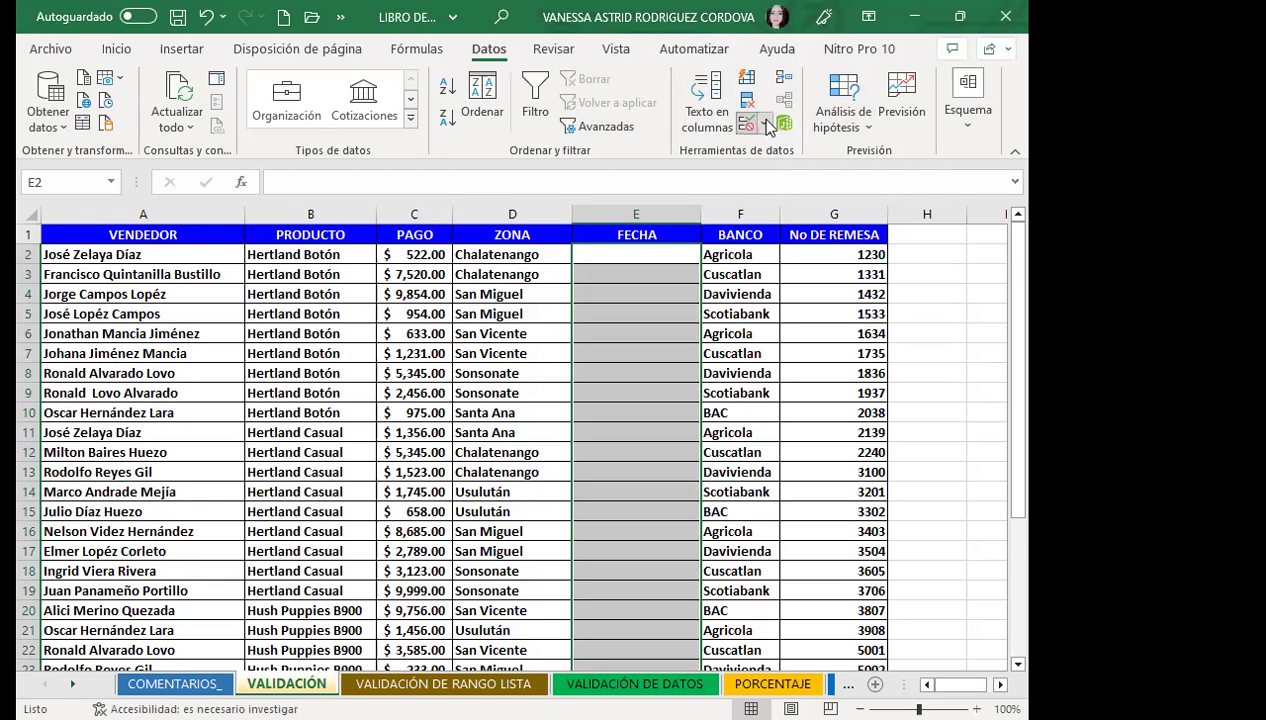
left_click(767, 123)
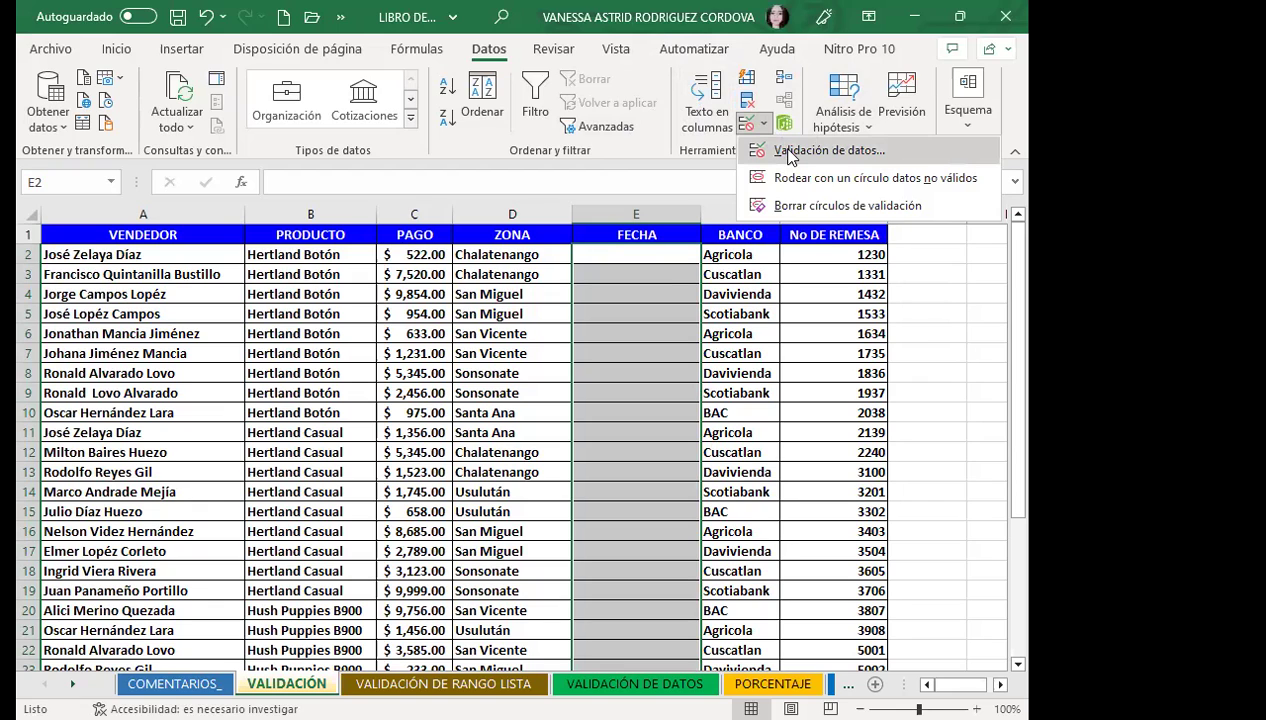
- Open the Validación de datos dialog, move it aside, and list the Permitir value types
left_click(789, 152)
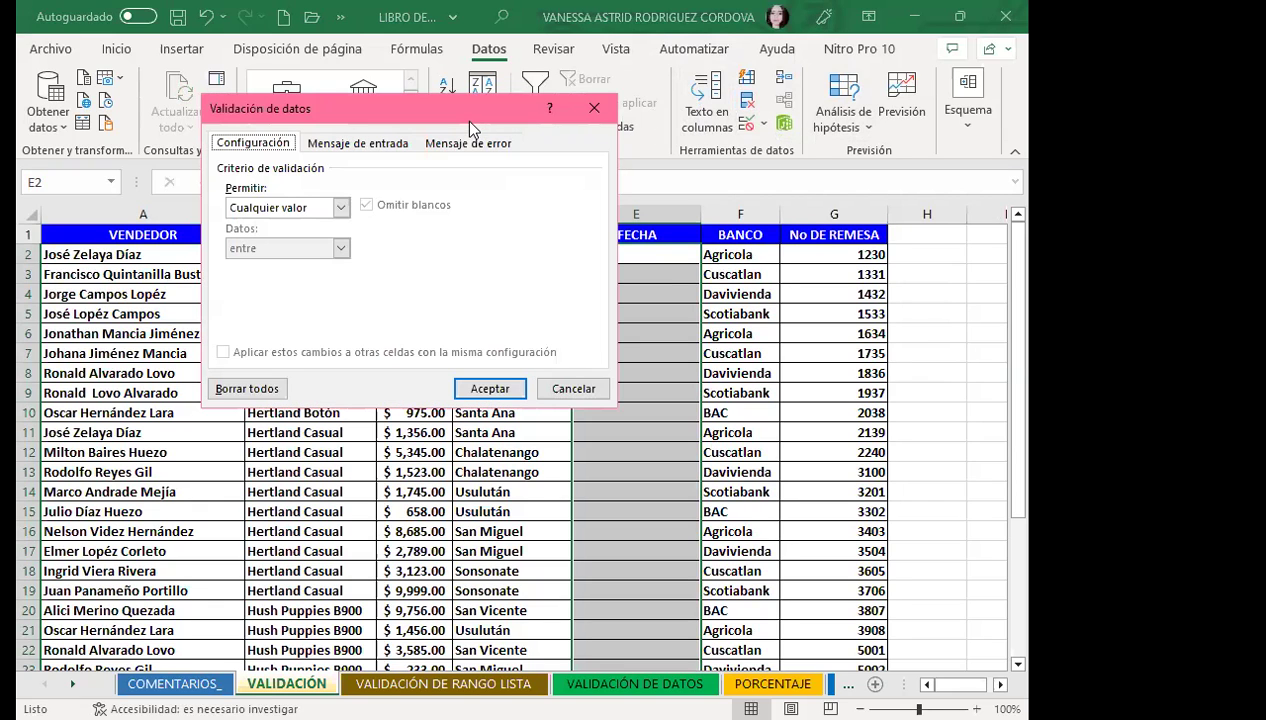
left_click_drag(307, 104, 240, 113)
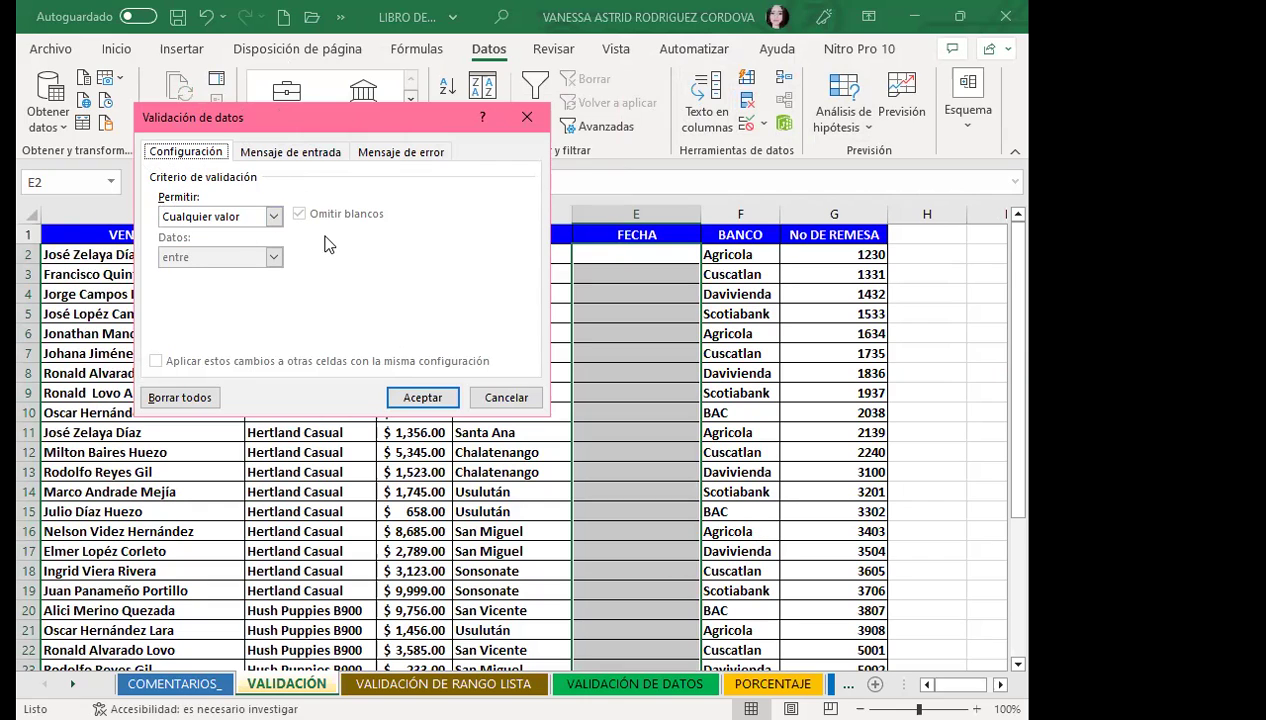
left_click(274, 216)
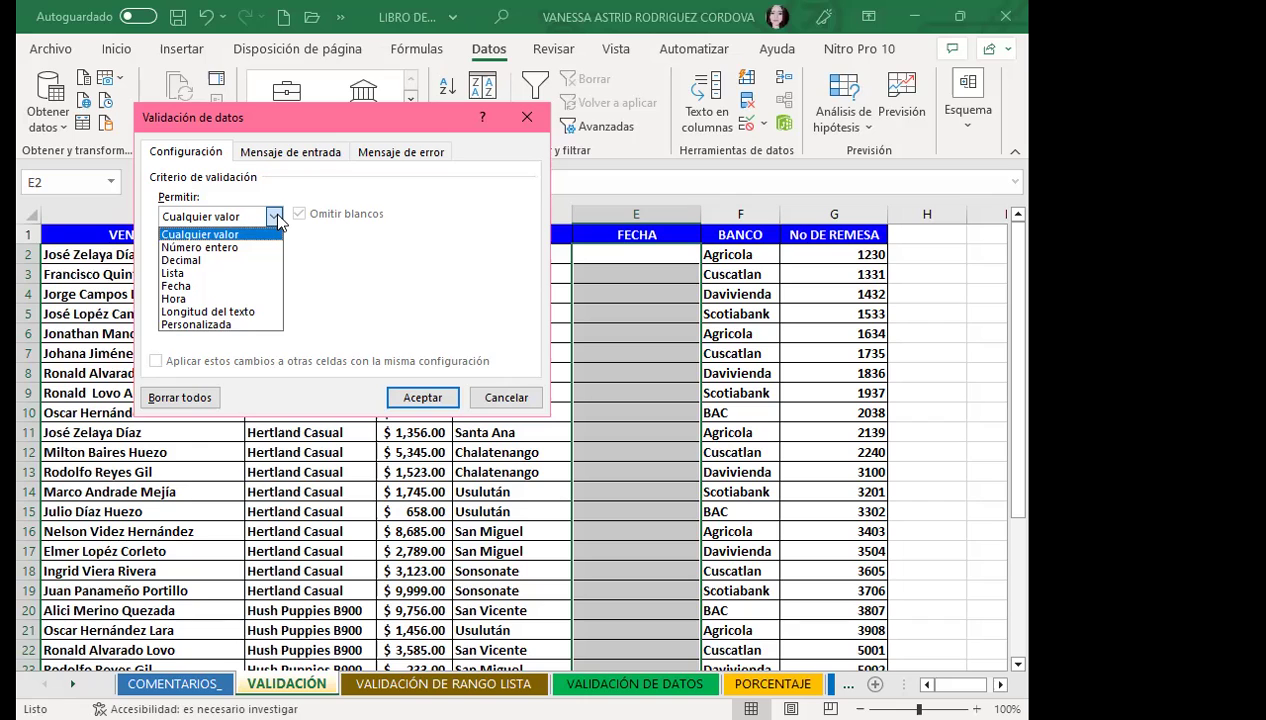
- Limit the FECHA cells to Fecha values between 1/3/2022 and 31/3/2022
left_click(176, 286)
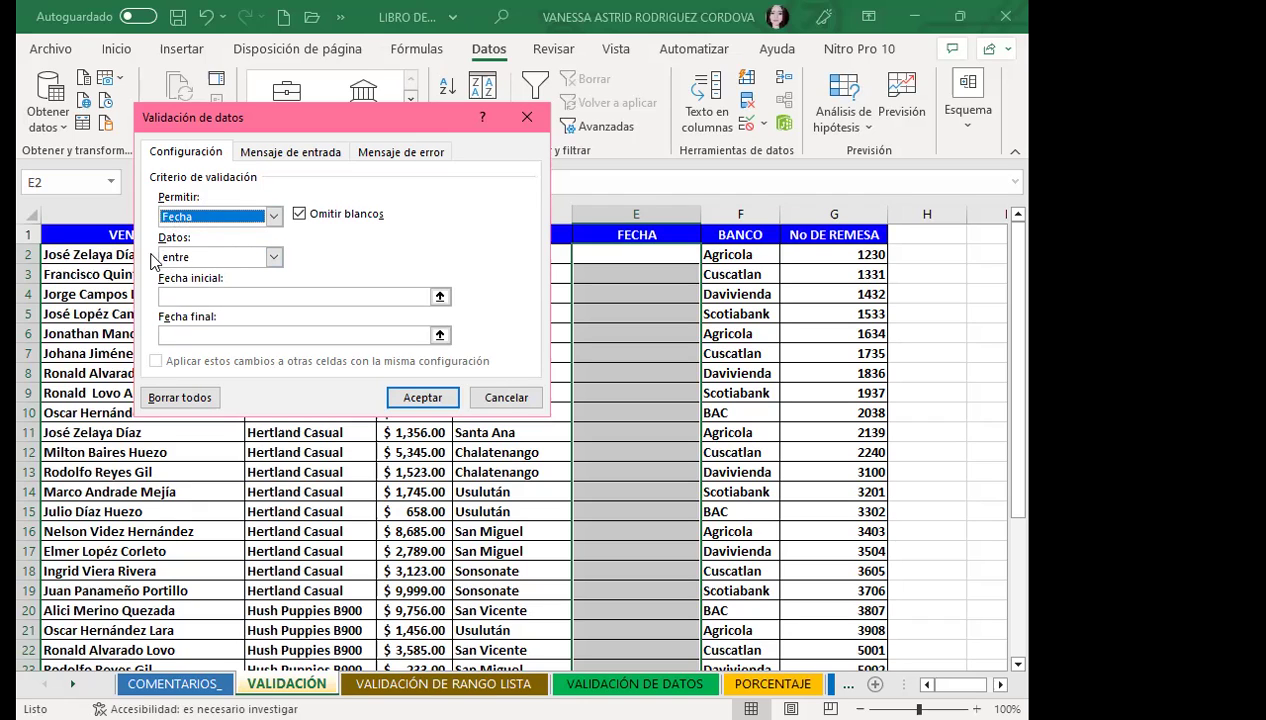
left_click(274, 258)
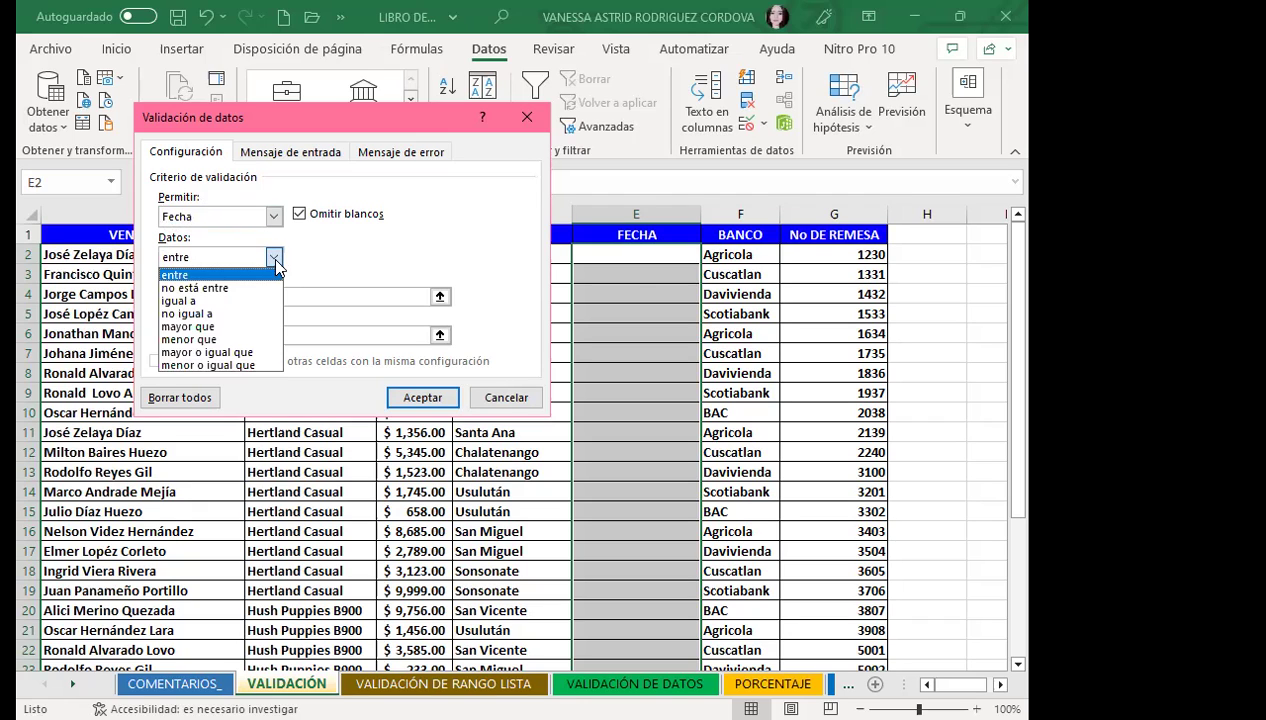
left_click(162, 273)
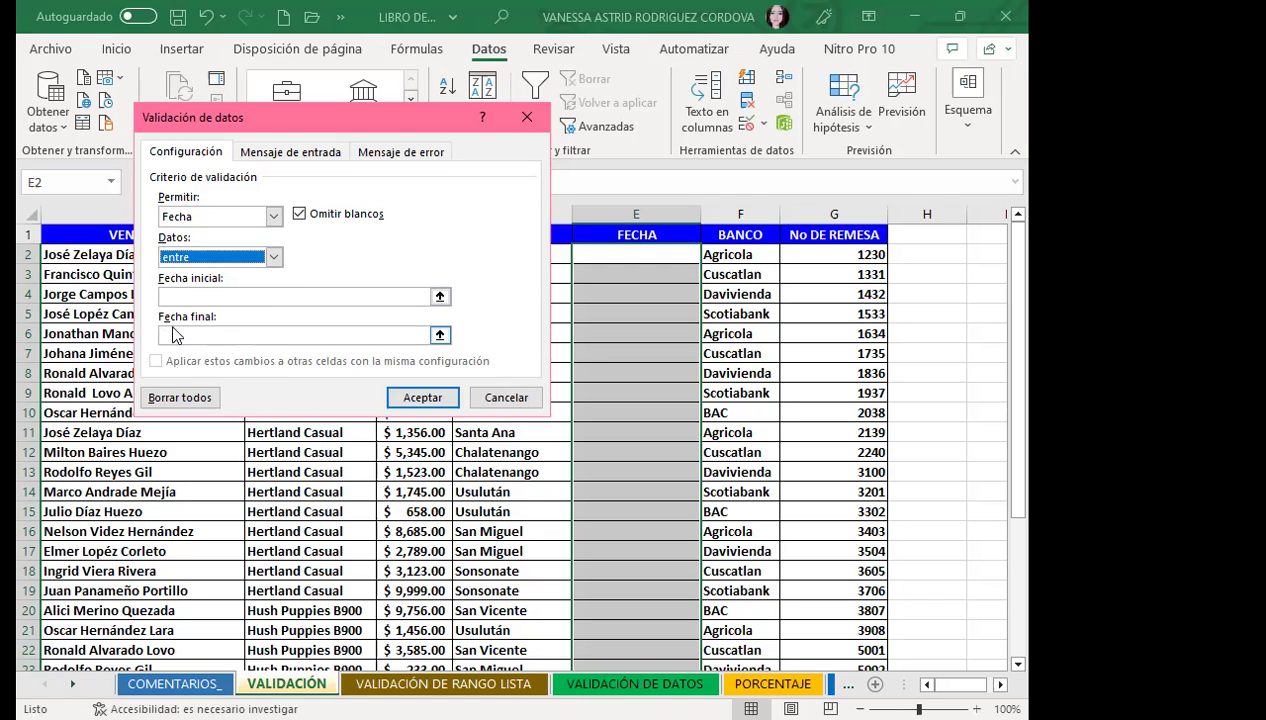
left_click(183, 294)
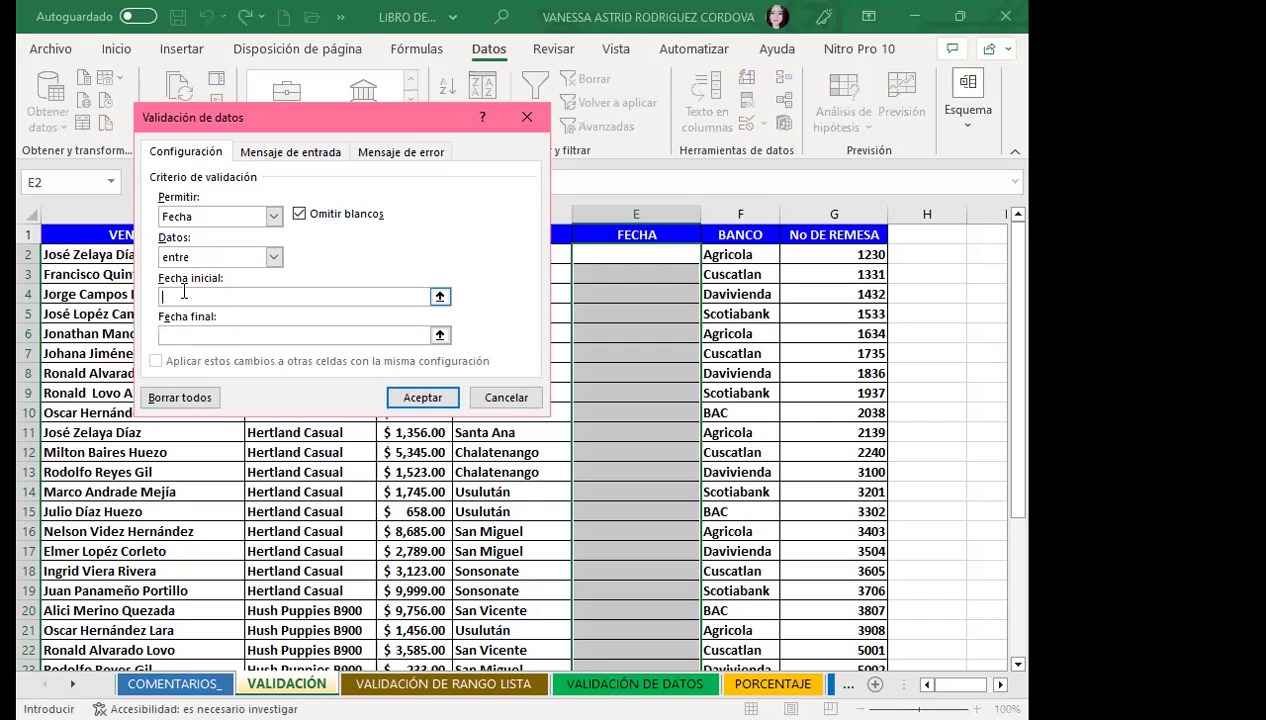
type("1/3/2022")
left_click(190, 336)
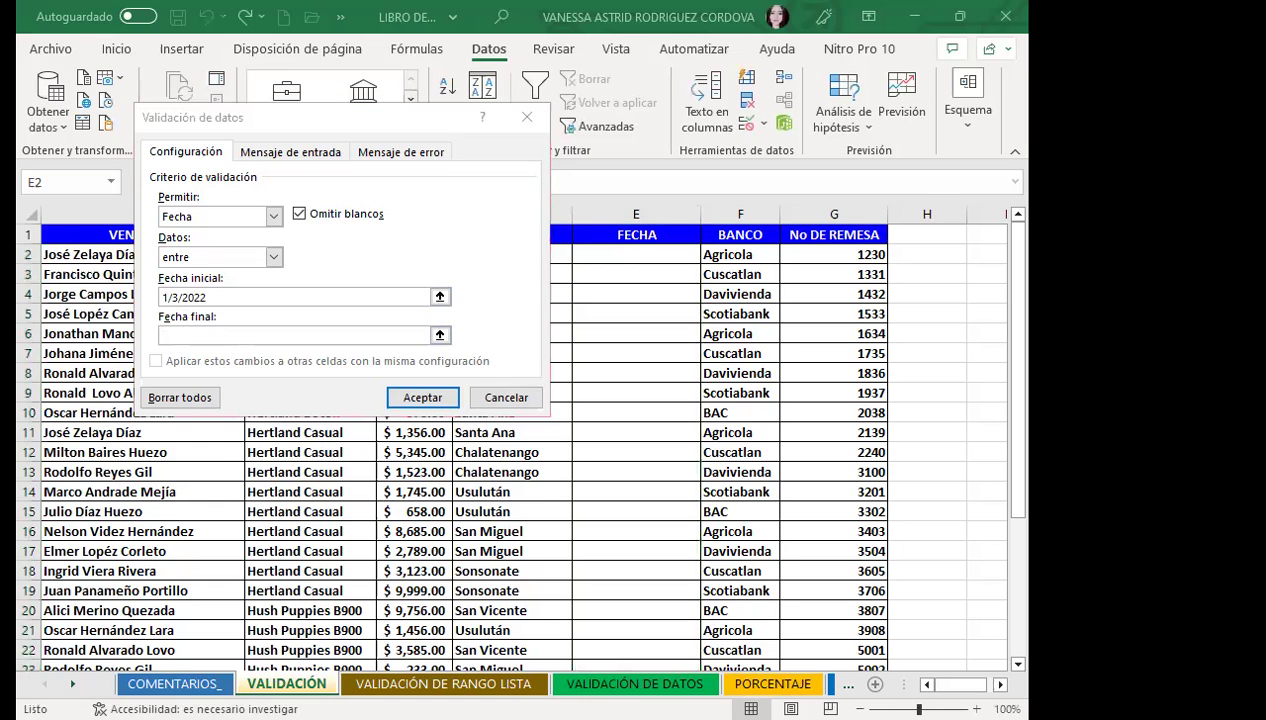
left_click(176, 336)
type("31/")
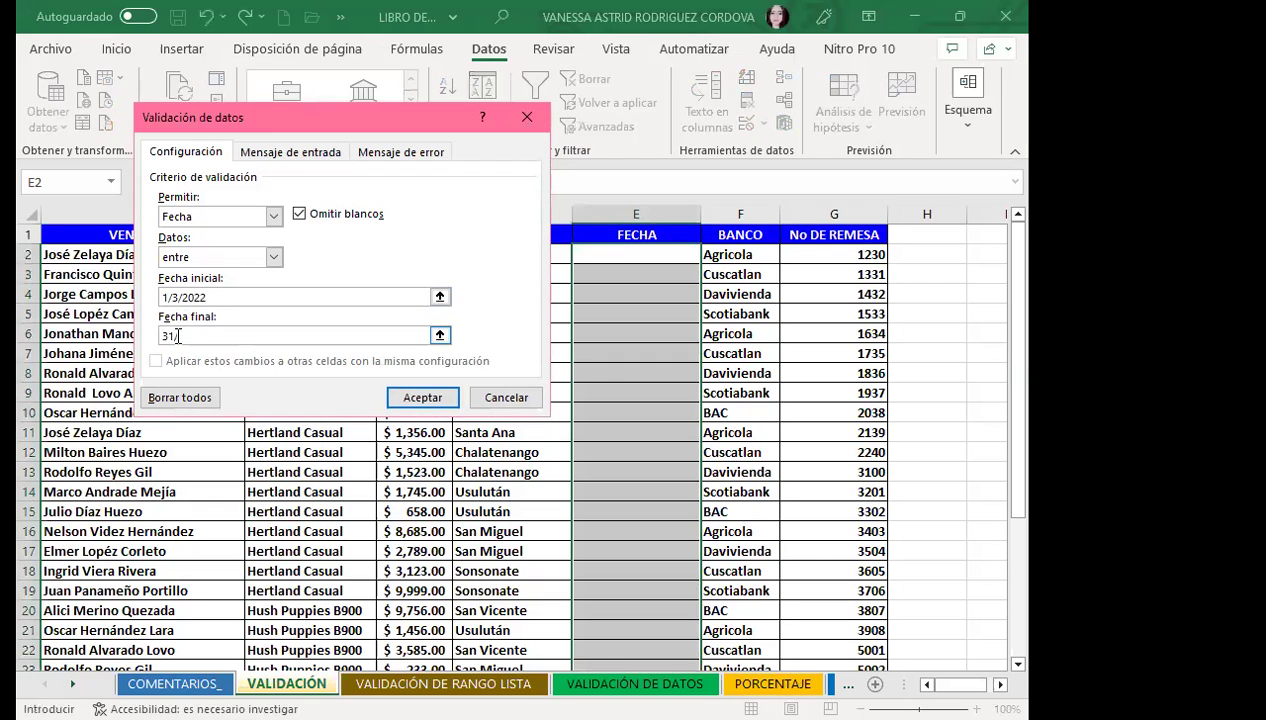
type("3/2022")
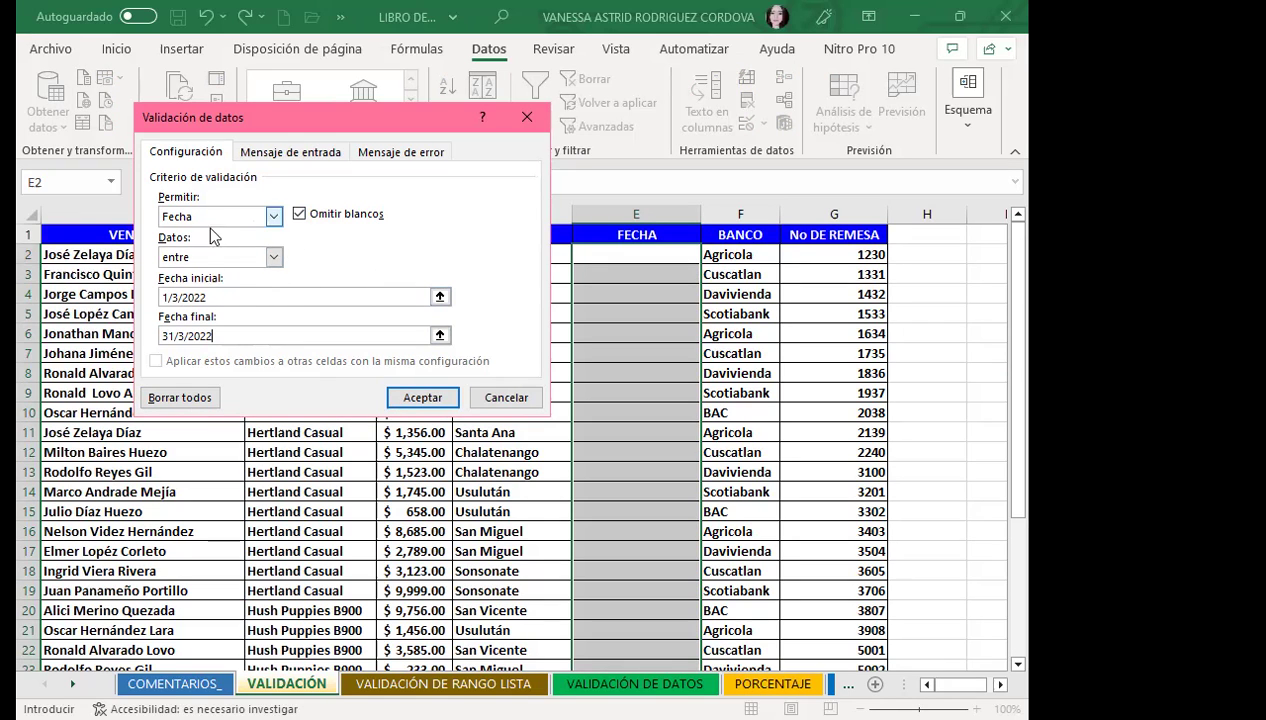
left_click(422, 397)
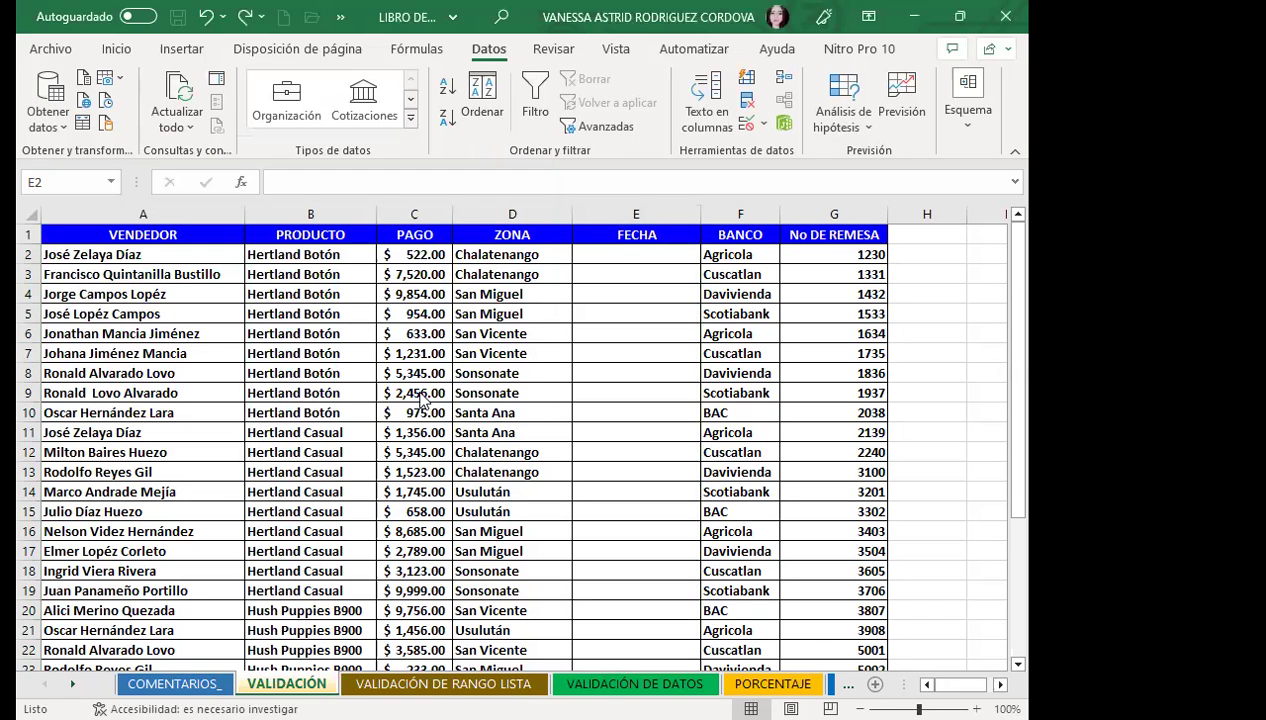
- Test the rule with 1/2/2022 in E2, cancel the rejected entry, and reselect column E
left_click(612, 252)
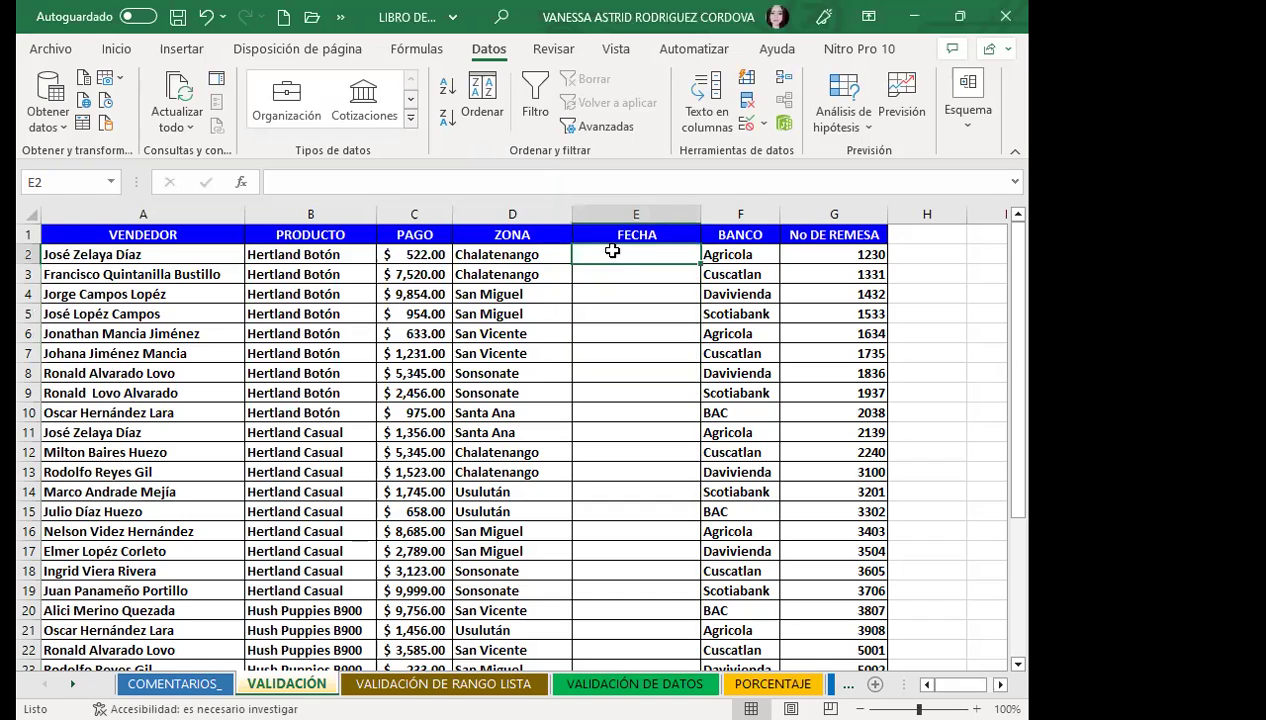
type("1/2/2022")
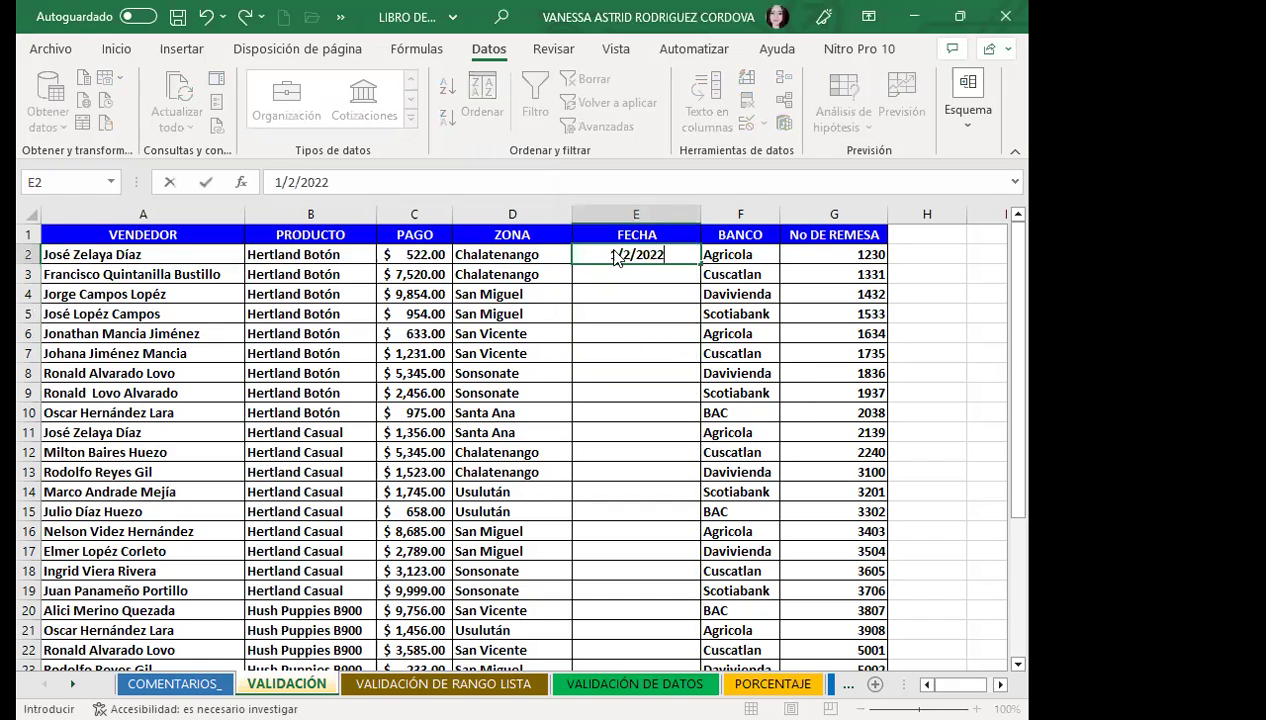
key("Return")
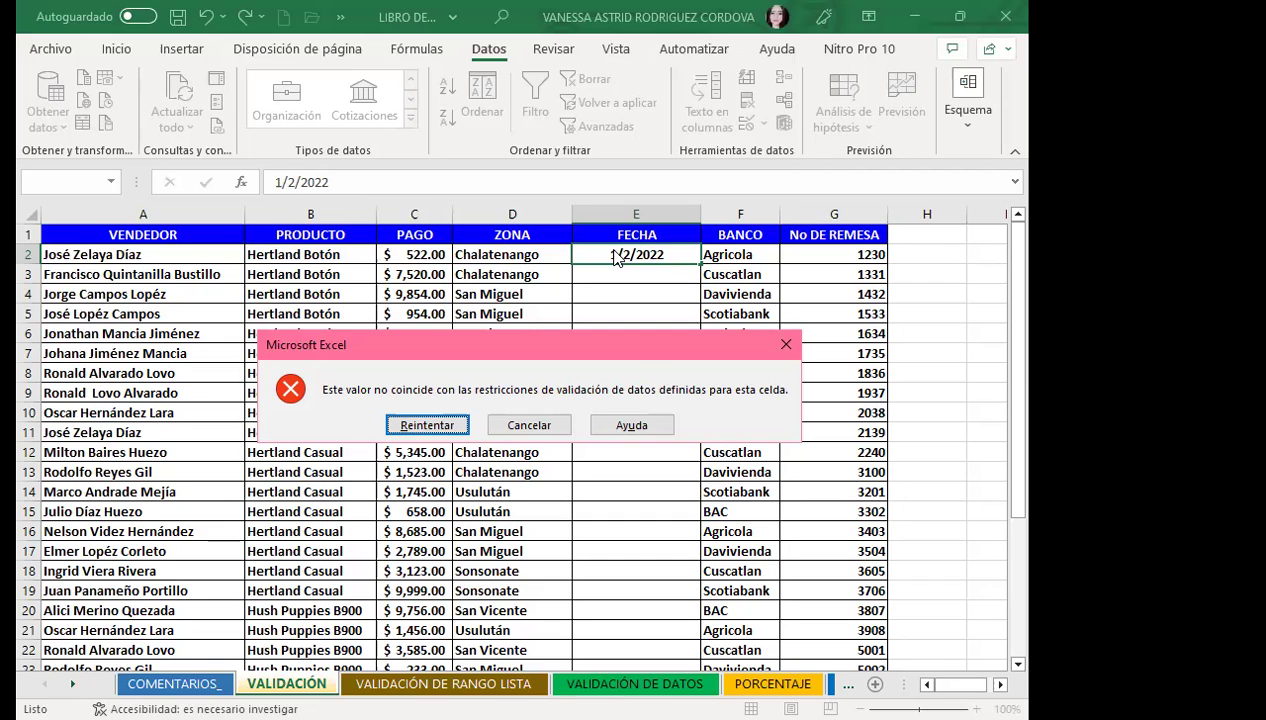
left_click(524, 425)
mouse_move(636, 254)
left_mouse_down()
mouse_move(700, 648)
mouse_move(700, 632)
left_mouse_up()
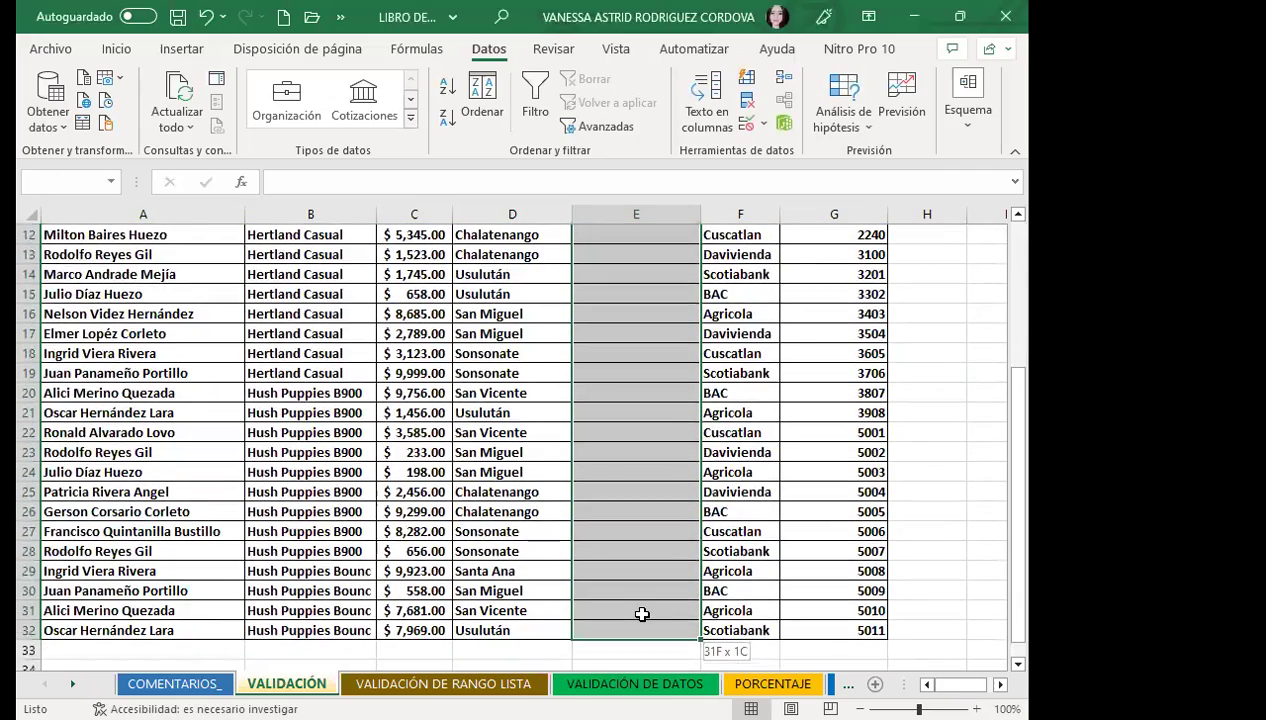
scroll(641, 614, "up", 4)
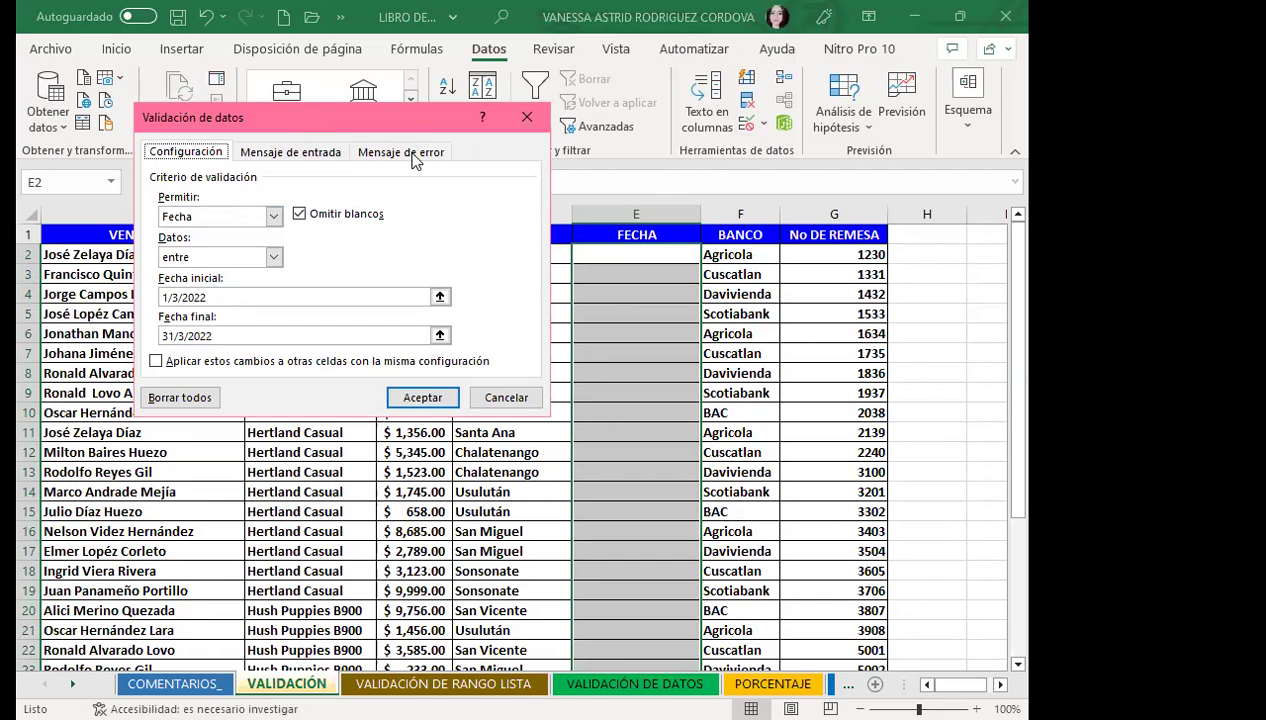
- Add input message 'Fecha de remesas' reading 'Introduzca fechas del mes de MARZO 2022'
left_click(283, 156)
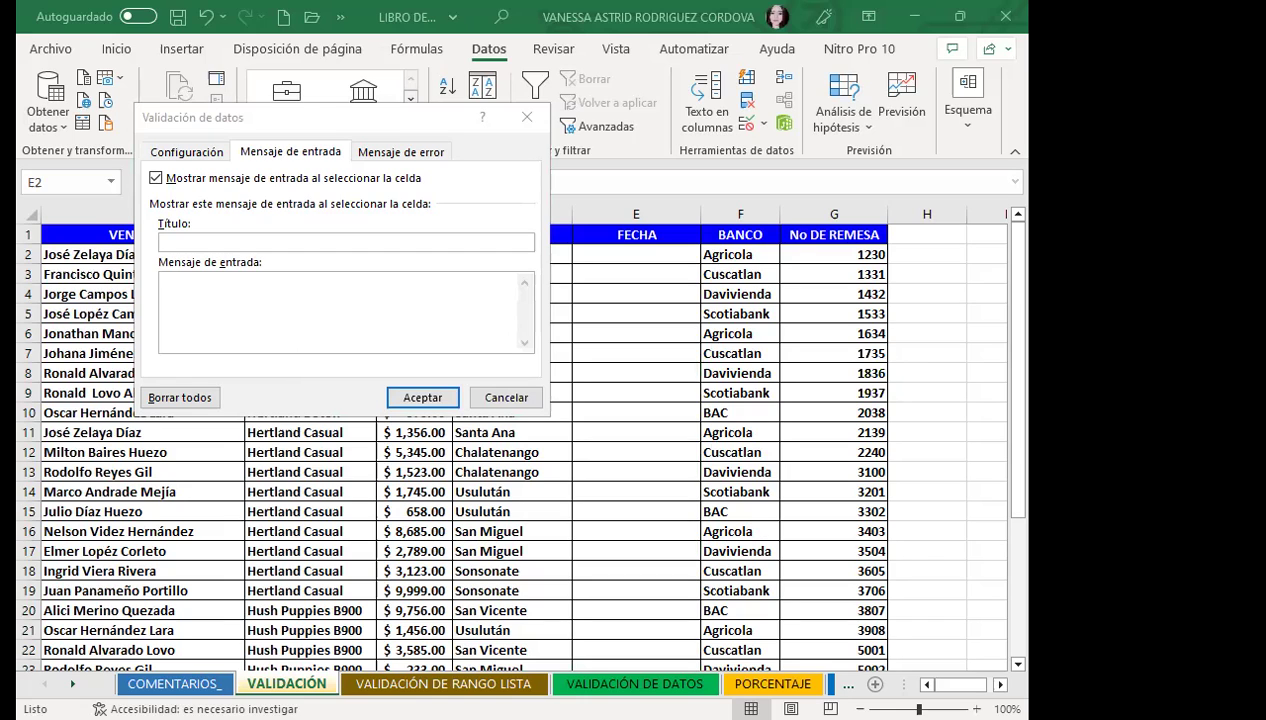
left_click(217, 243)
type("Fecha de remesas")
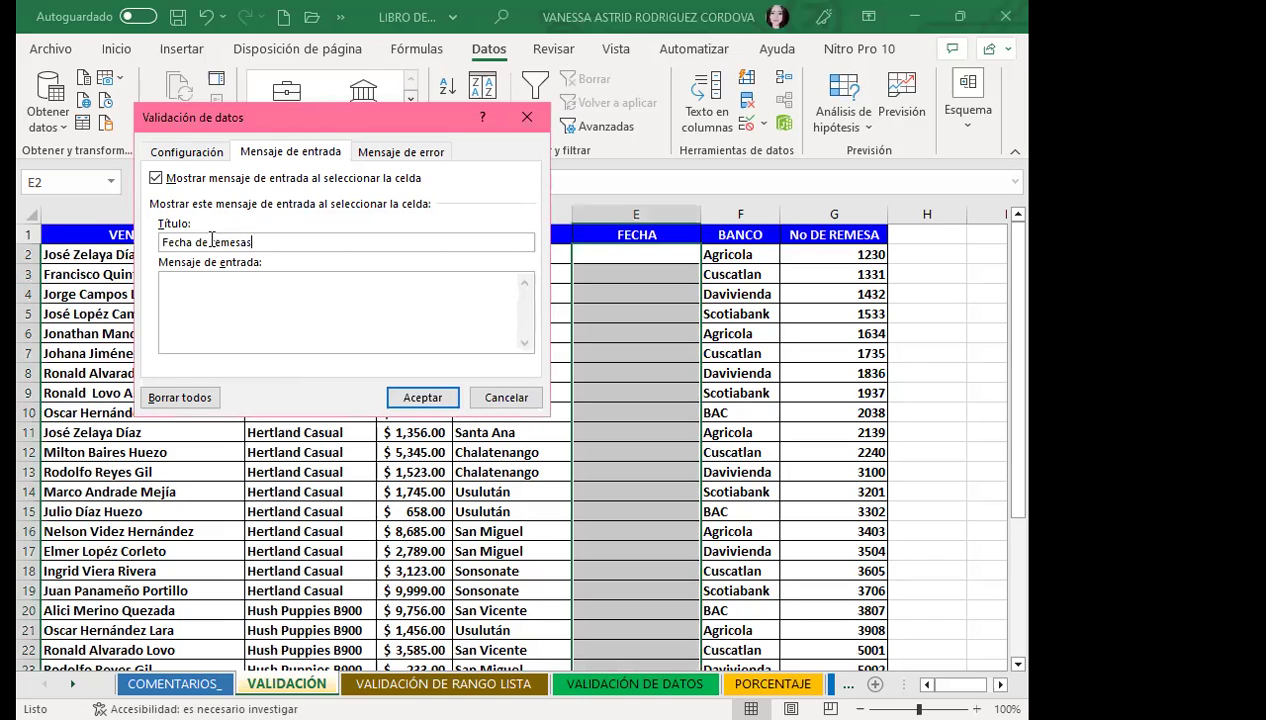
left_click(200, 296)
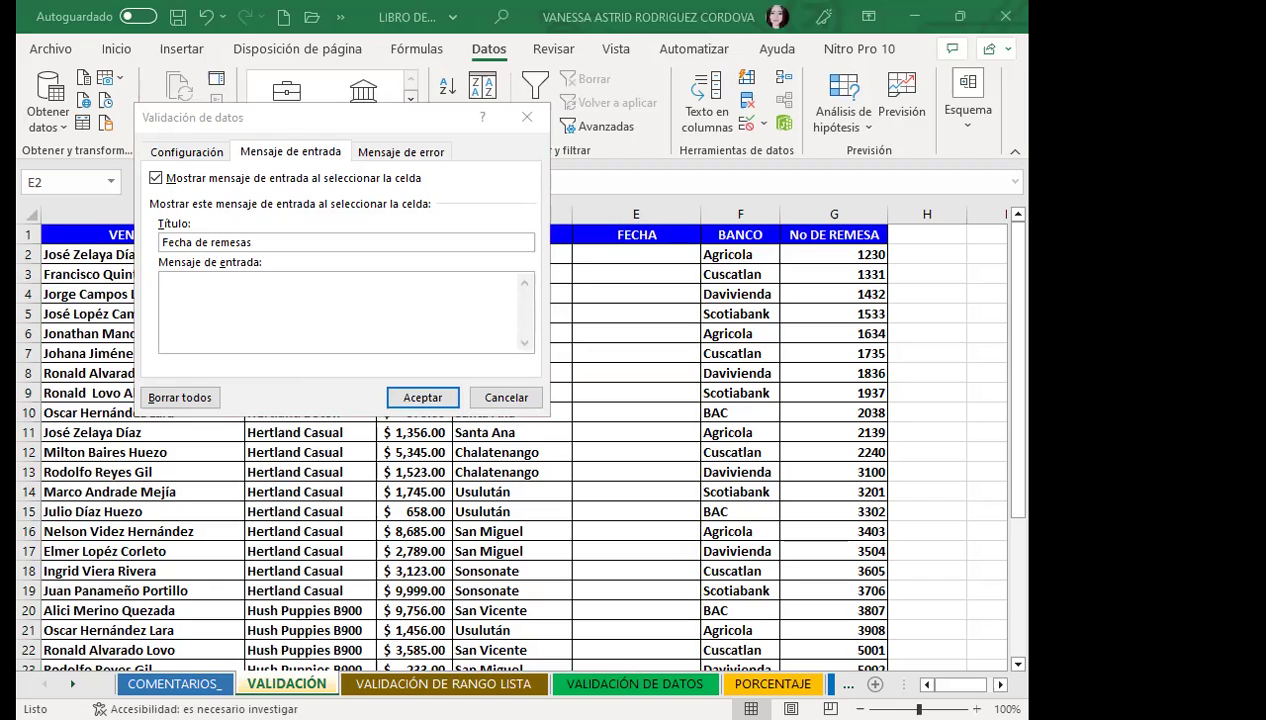
left_click(241, 278)
type("Introduzca fechas del mes de NARZO  2022")
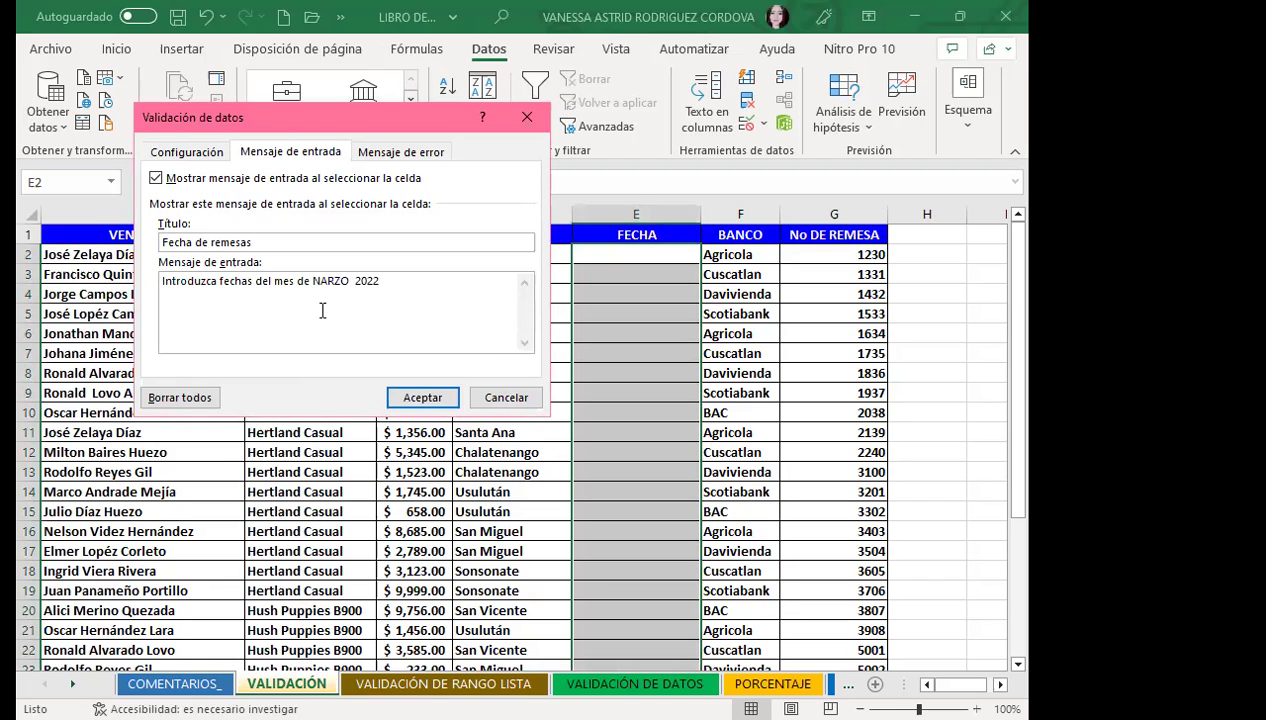
left_click(320, 281)
key("BackSpace")
type("M")
left_click(423, 399)
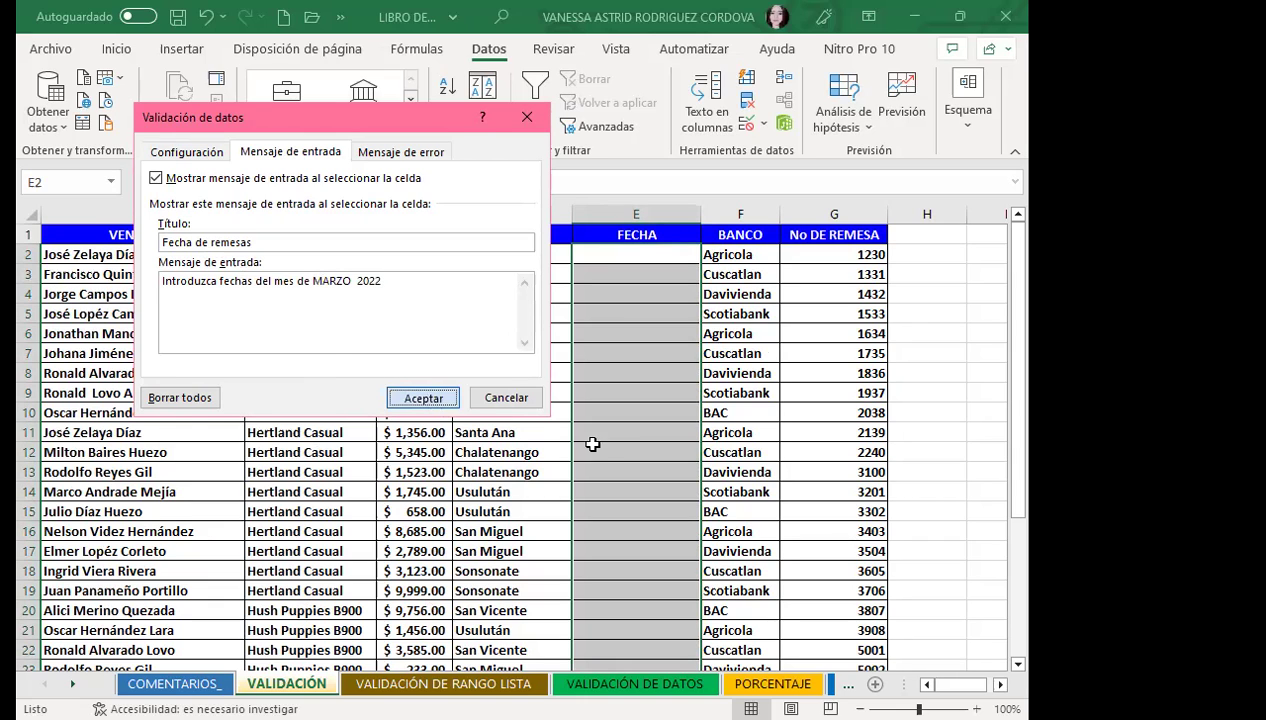
left_click(353, 427)
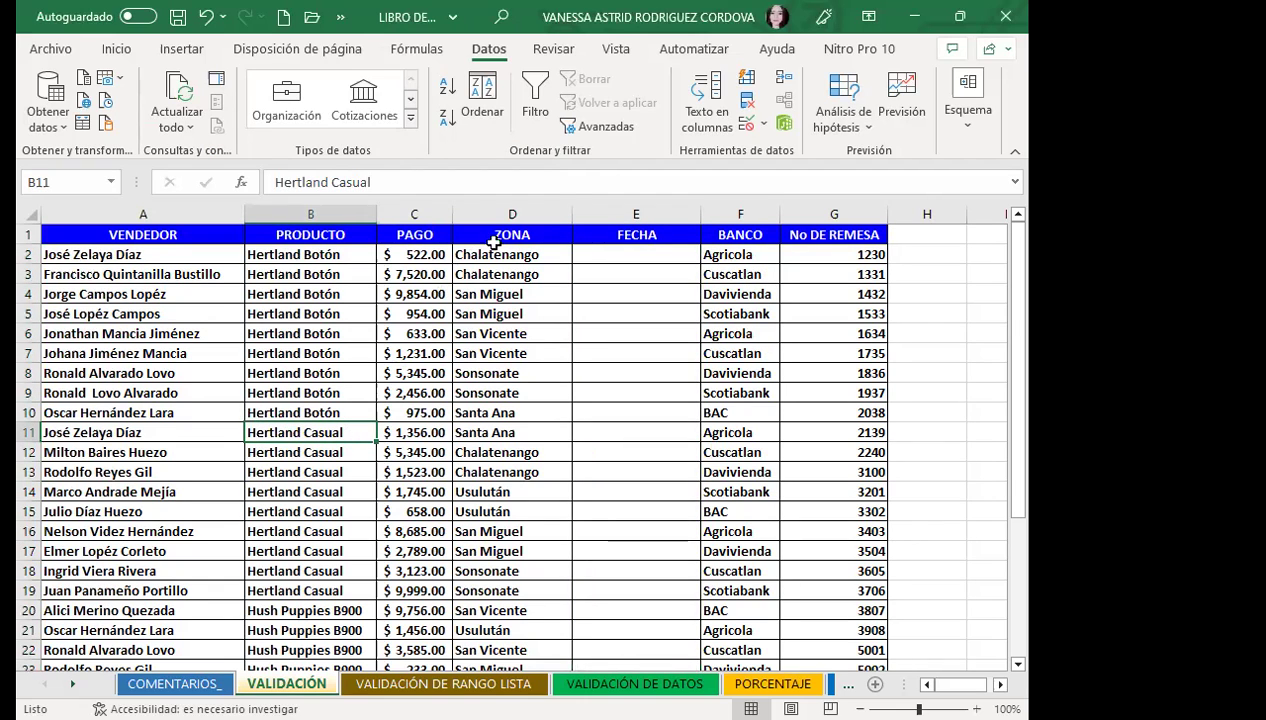
- Select cell E2 to display the 'Fecha de remesas' input prompt
left_click(612, 253)
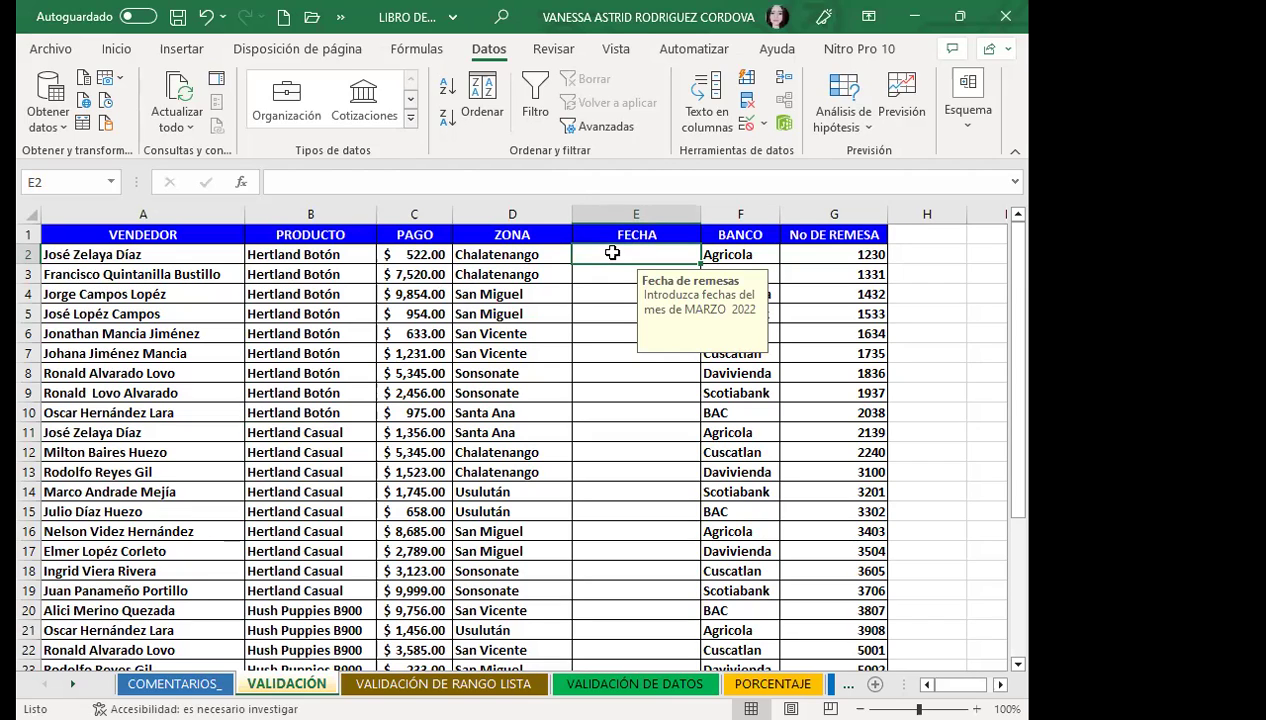
- Enter the valid March date 1/3/2022 in cell E2
type("1/2")
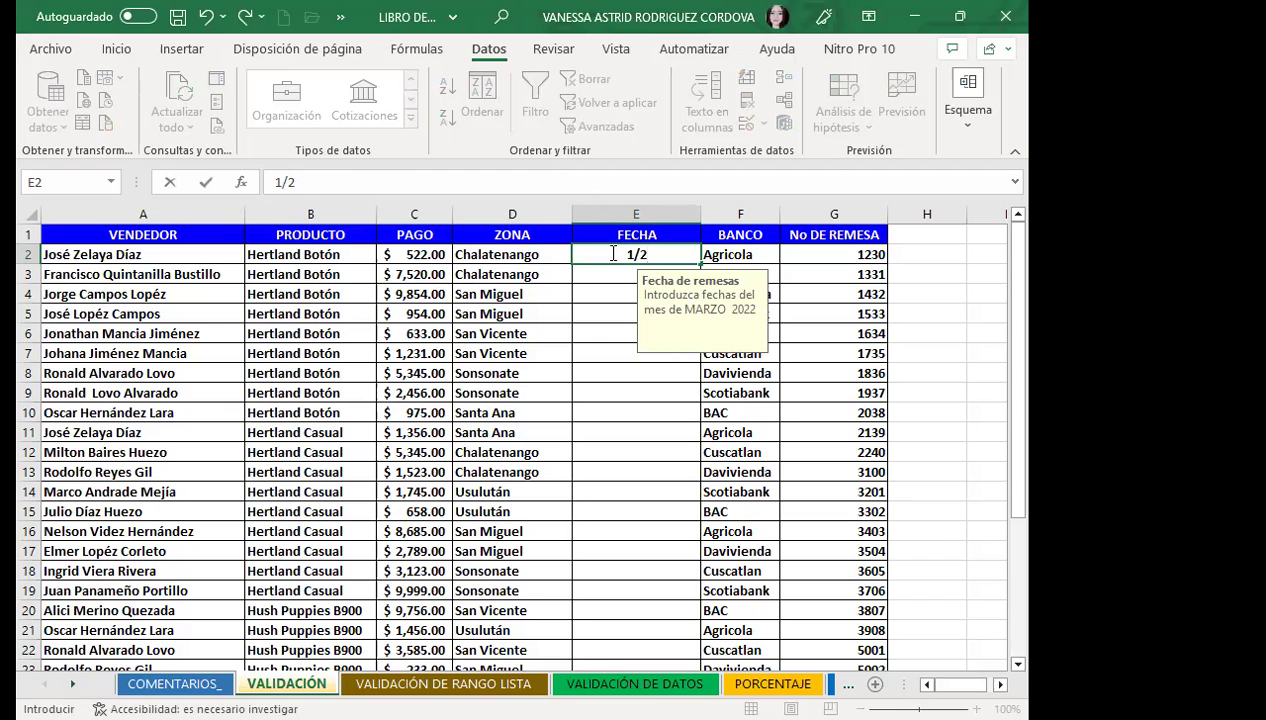
key("BackSpace")
type("3/200")
key("BackSpace")
type("22")
key("Return")
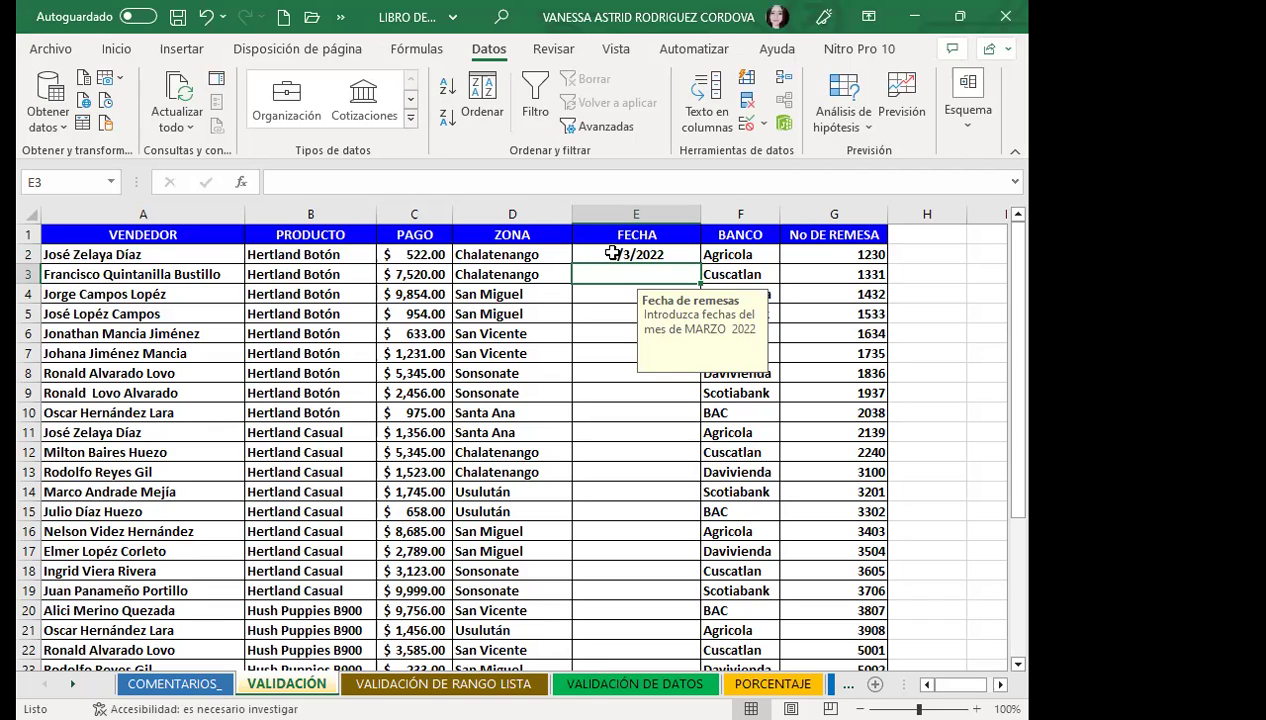
type("1/4/2022")
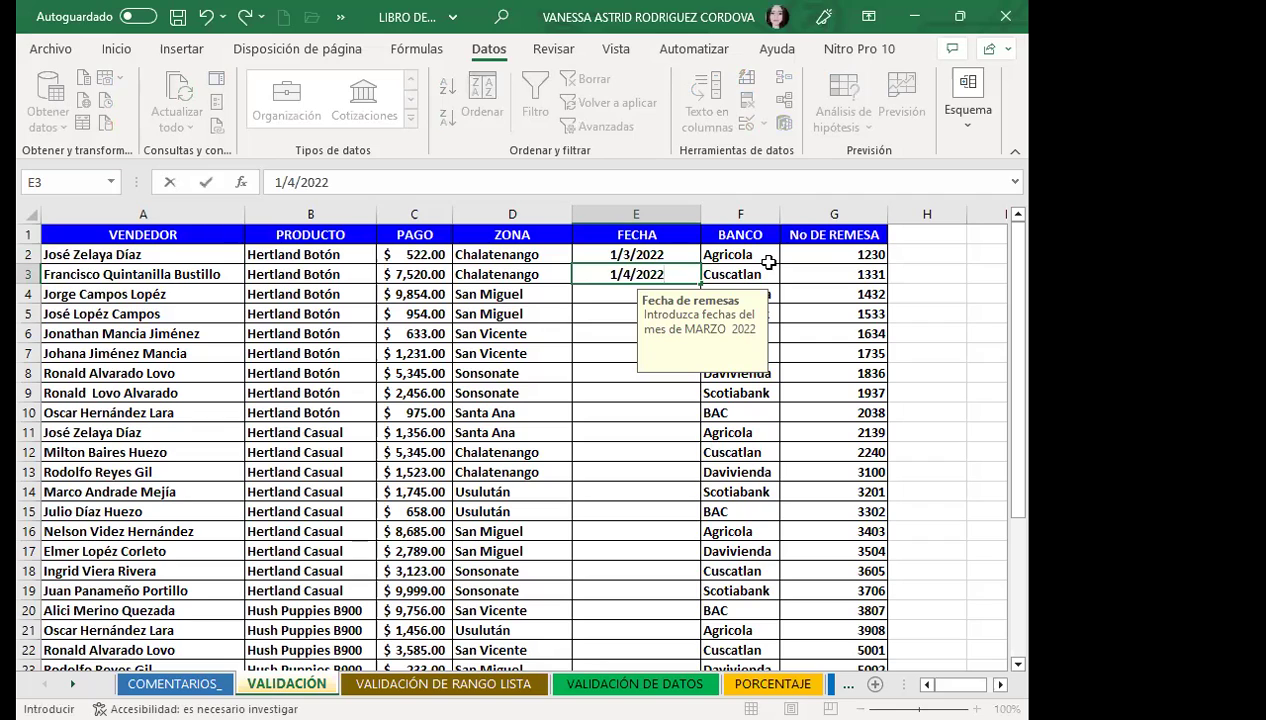
key("Return")
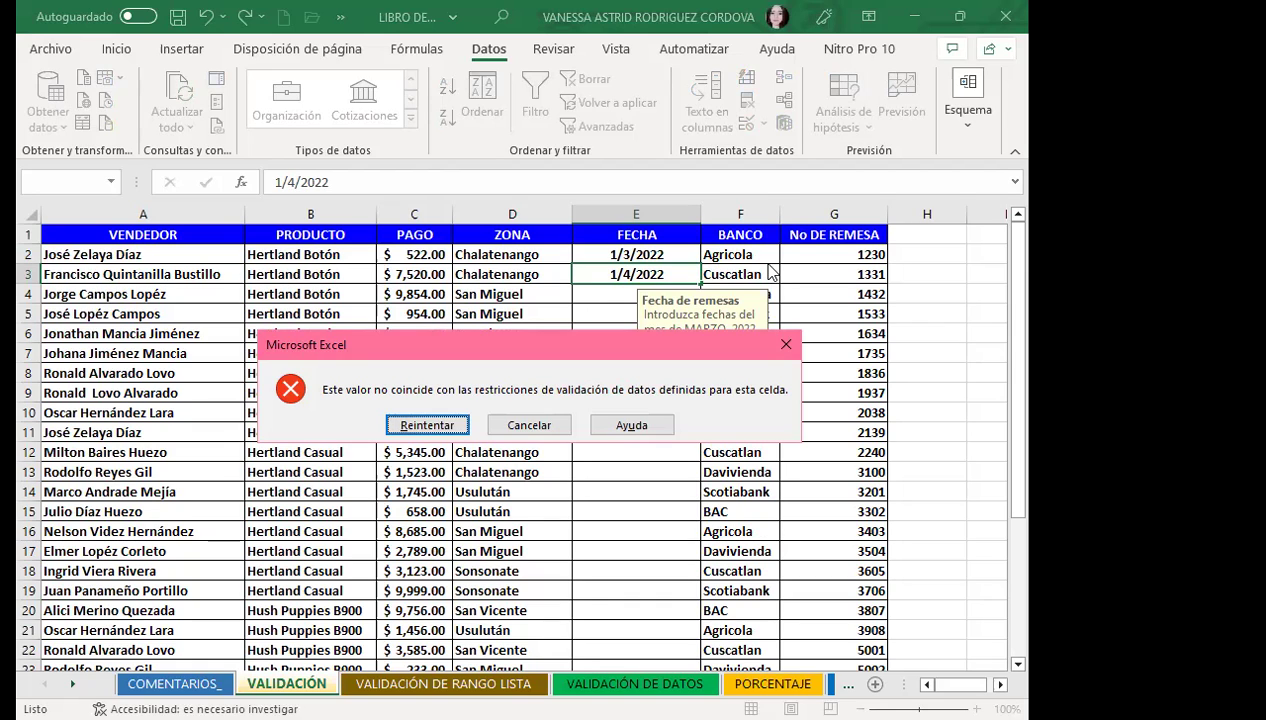
left_click(425, 425)
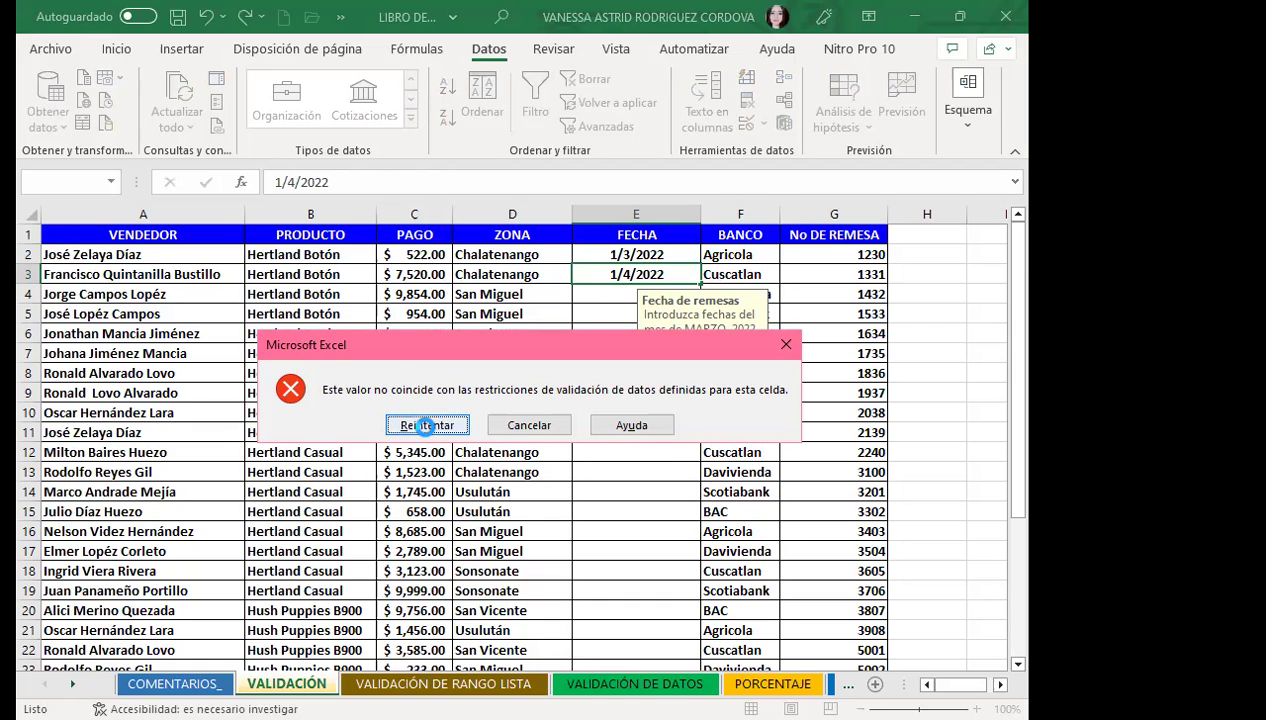
key("BackSpace")
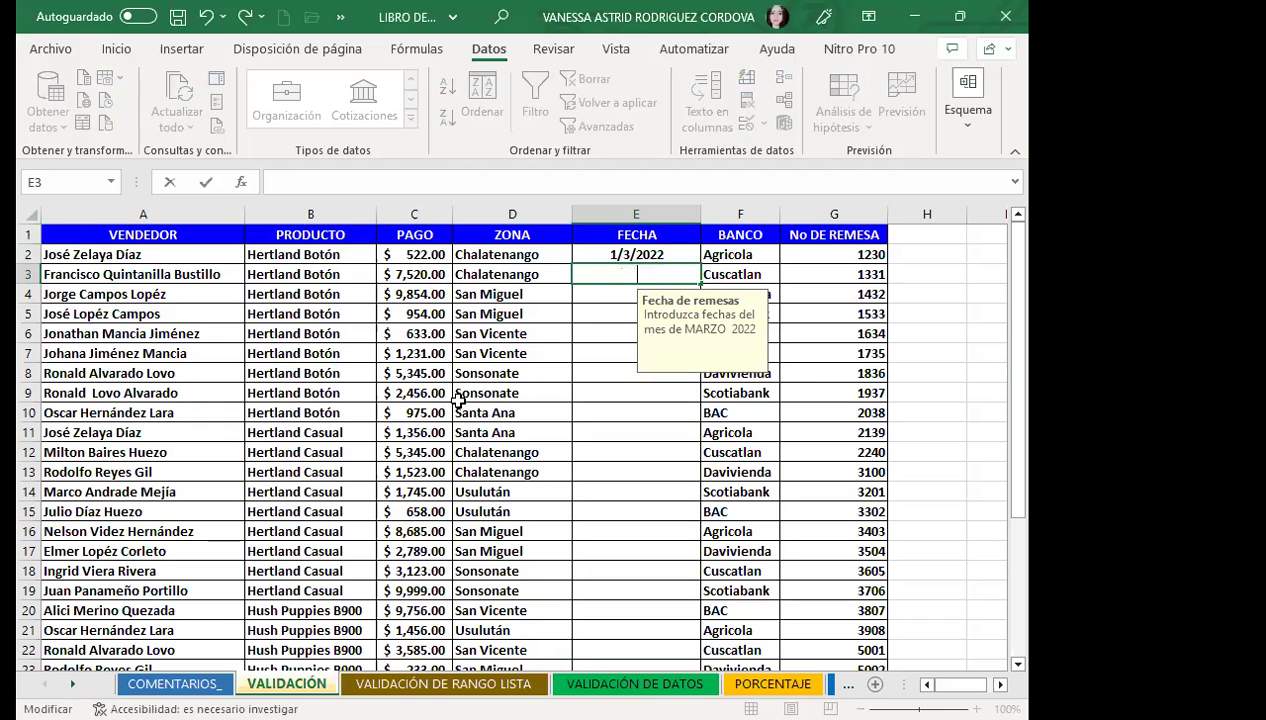
- Cancel the E3 edit, check the date prompt on several FECHA cells, then select E2:E30
key("Escape")
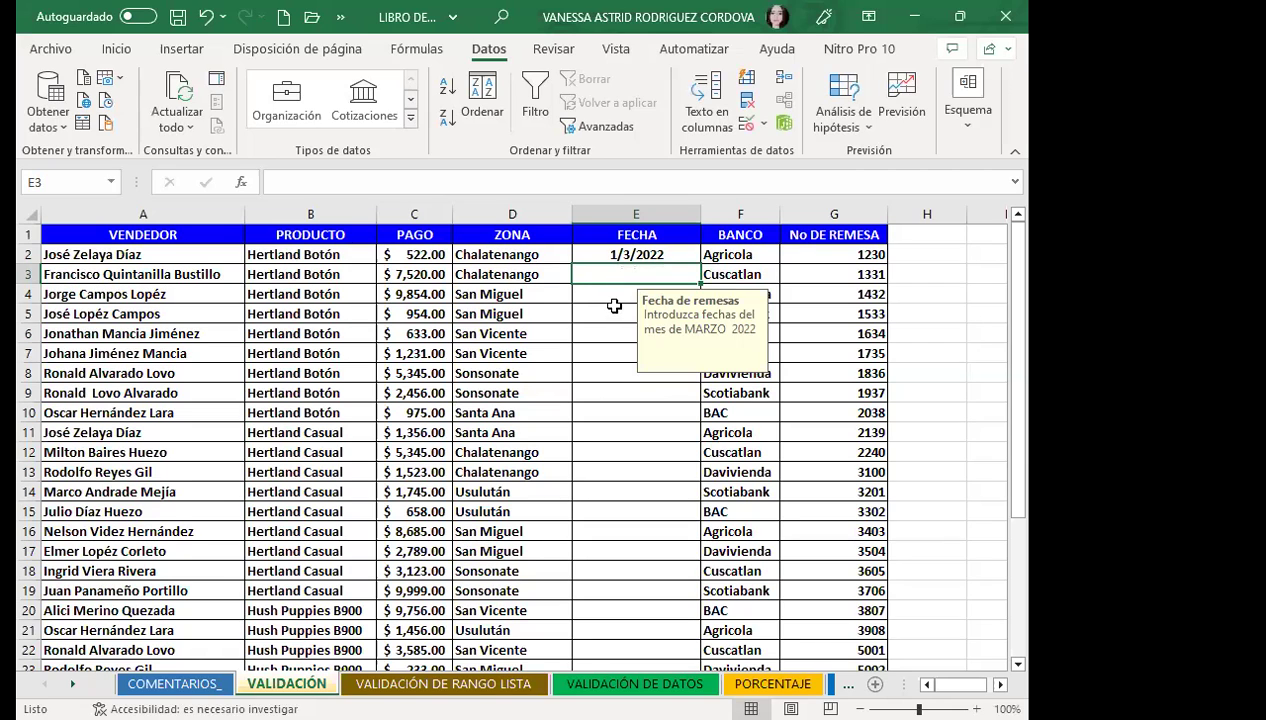
left_click(596, 296)
left_click(605, 511)
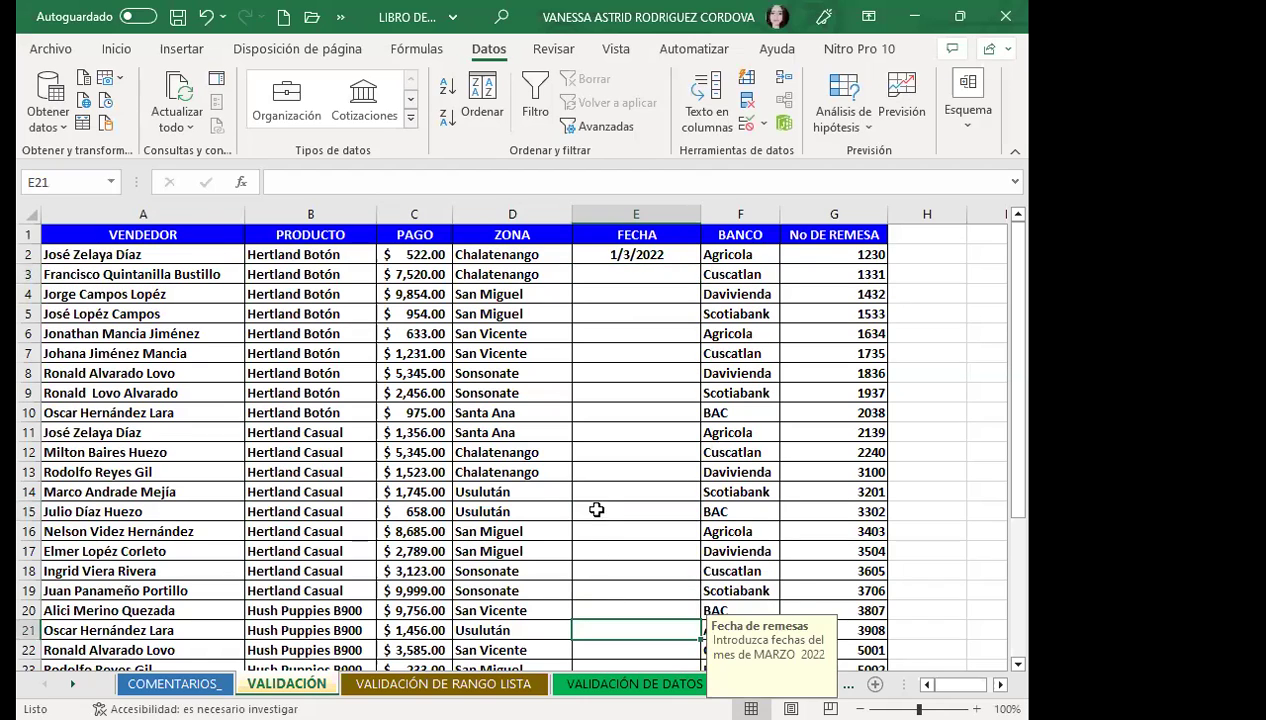
left_click(596, 432)
left_click(636, 372)
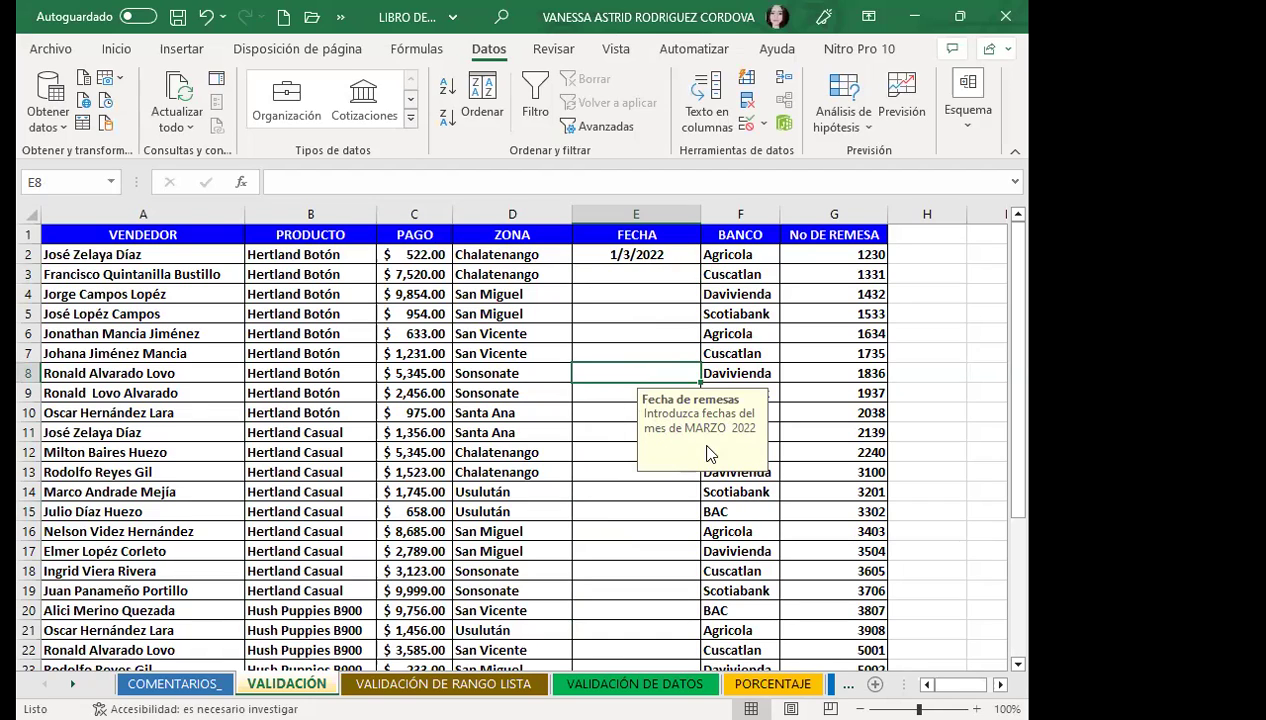
left_click(610, 393)
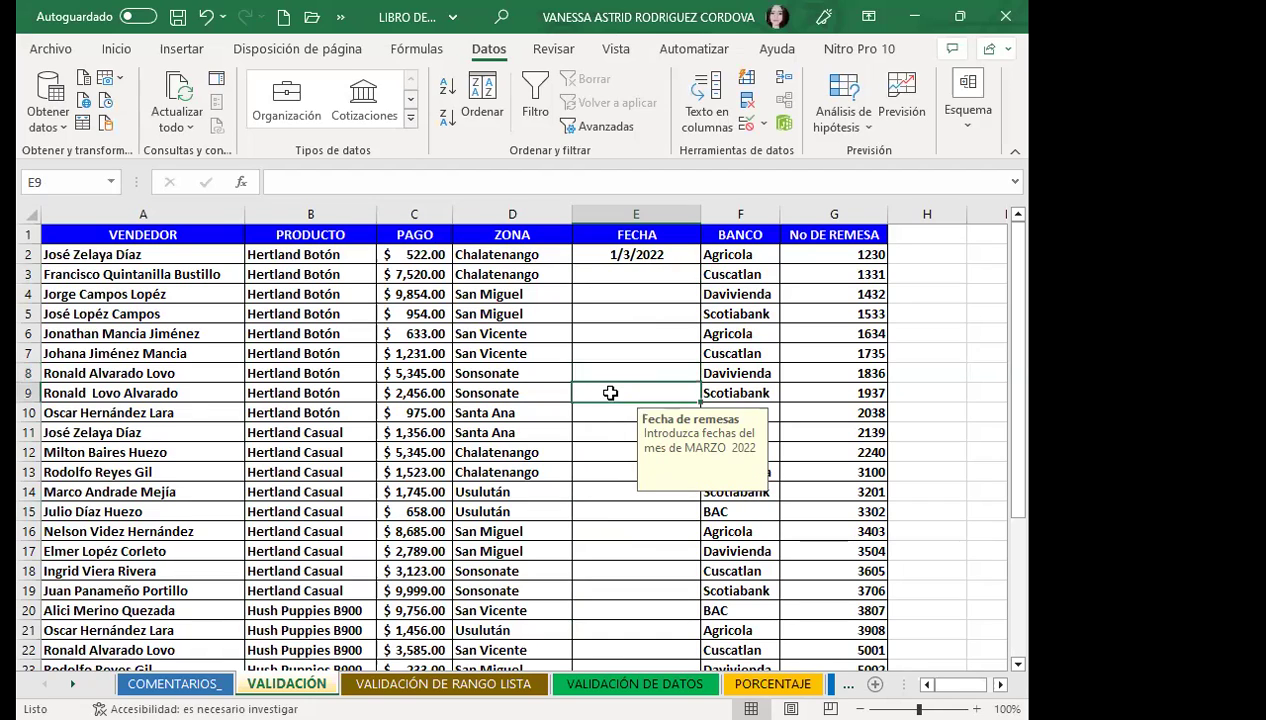
left_click(607, 252)
left_click_drag(607, 252, 695, 660)
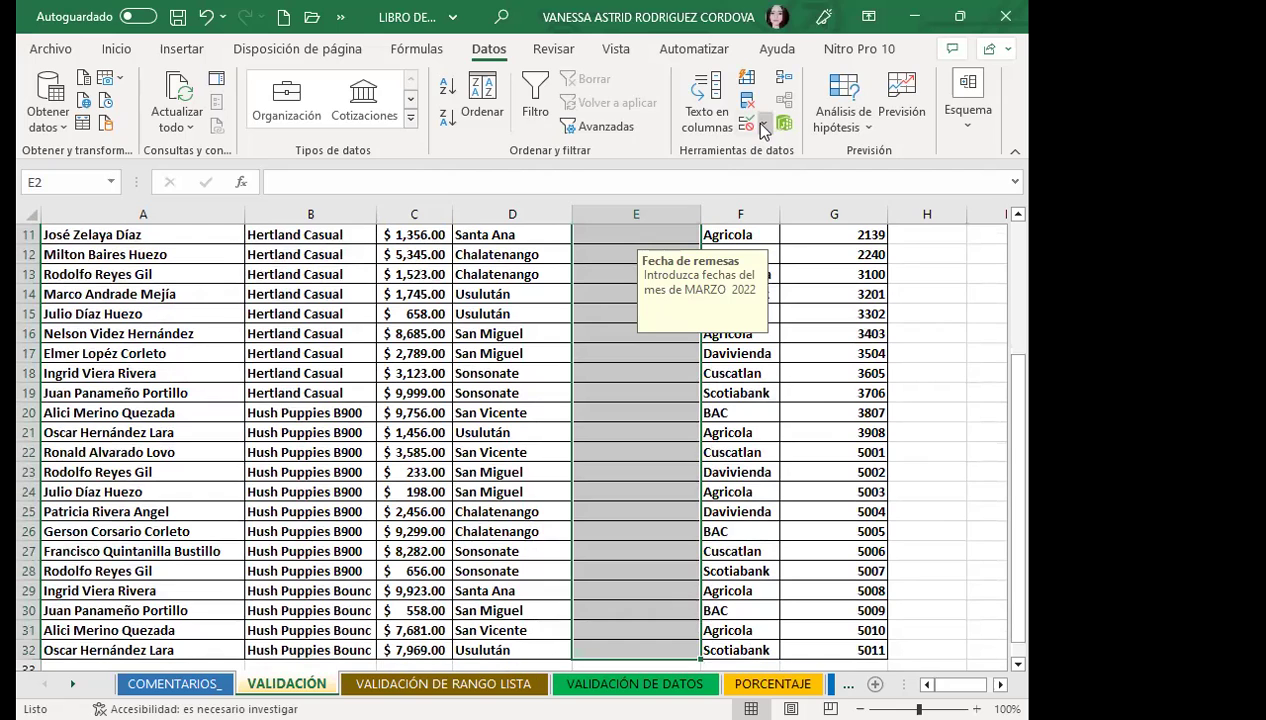
- Try the Advertencia and Información error-alert styles, then set the style back to Alto
left_click(400, 152)
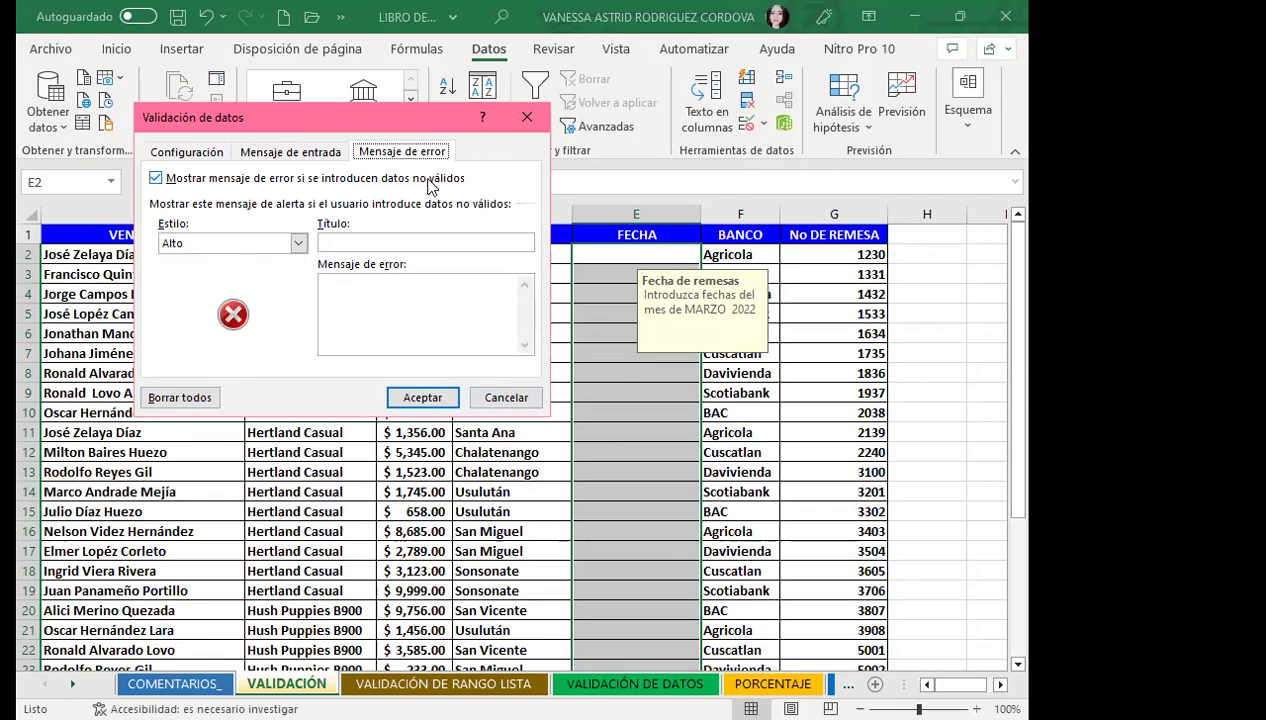
left_click(298, 244)
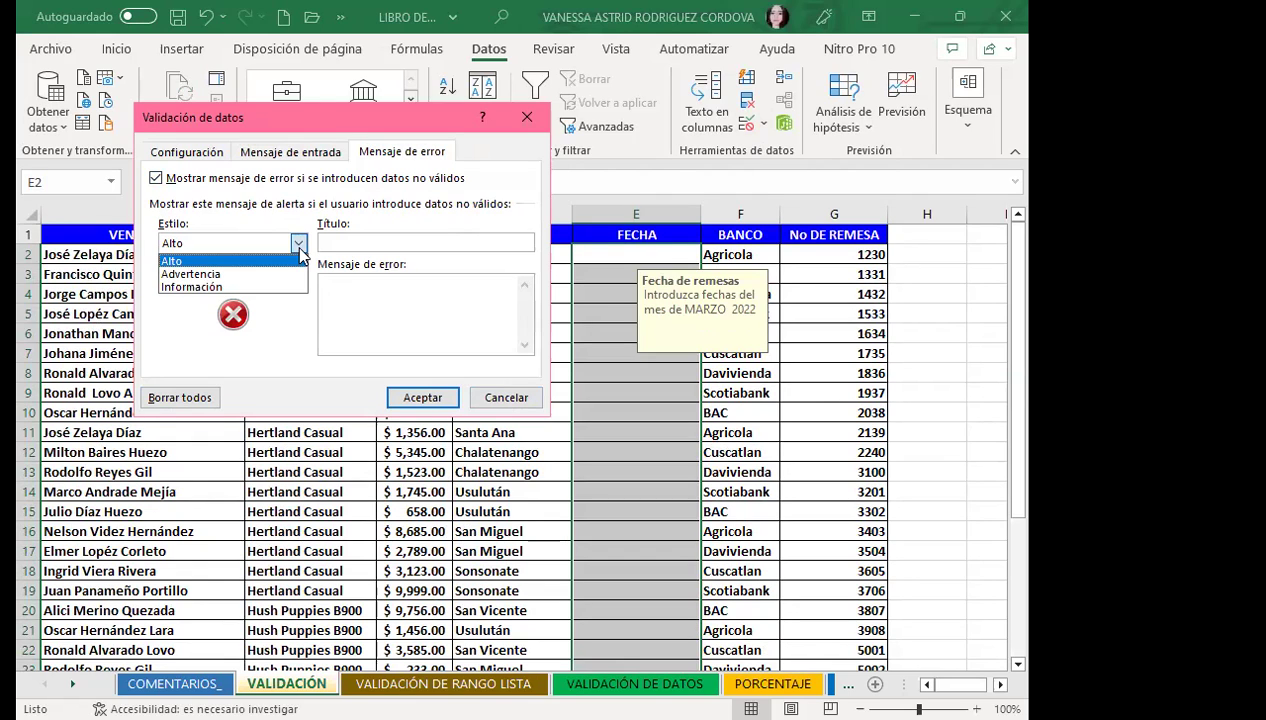
left_click(230, 274)
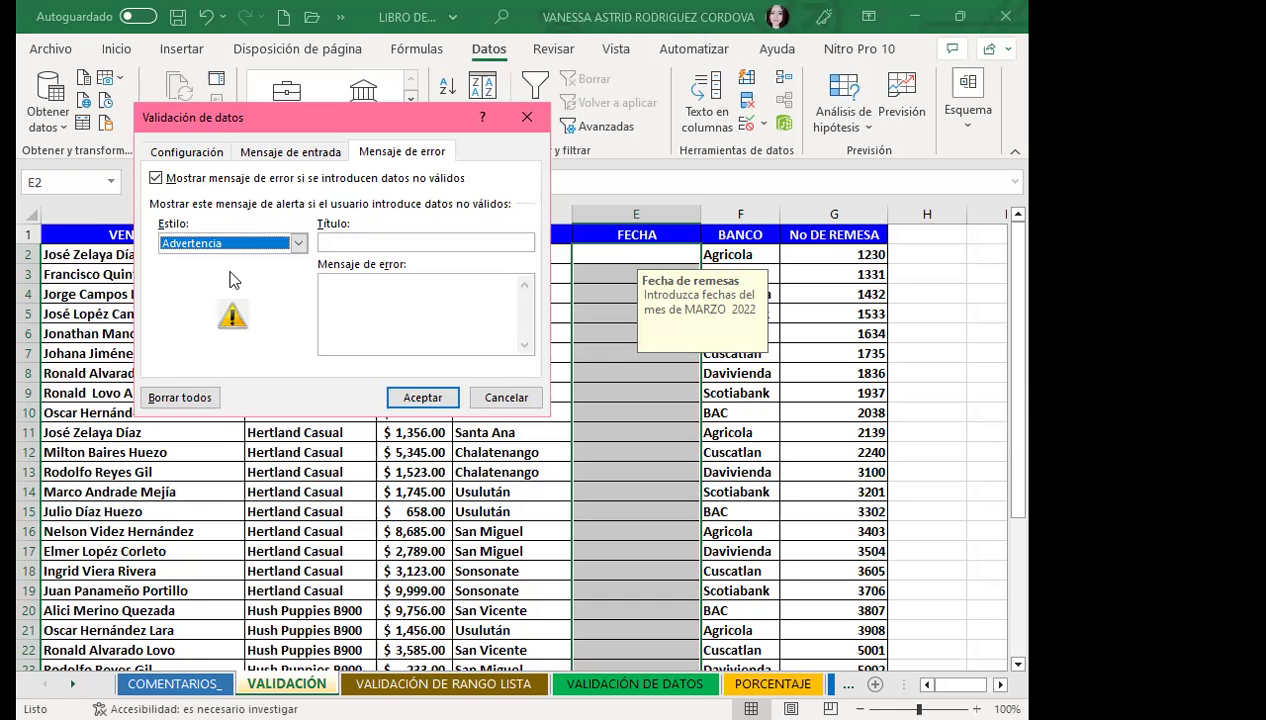
left_click(298, 243)
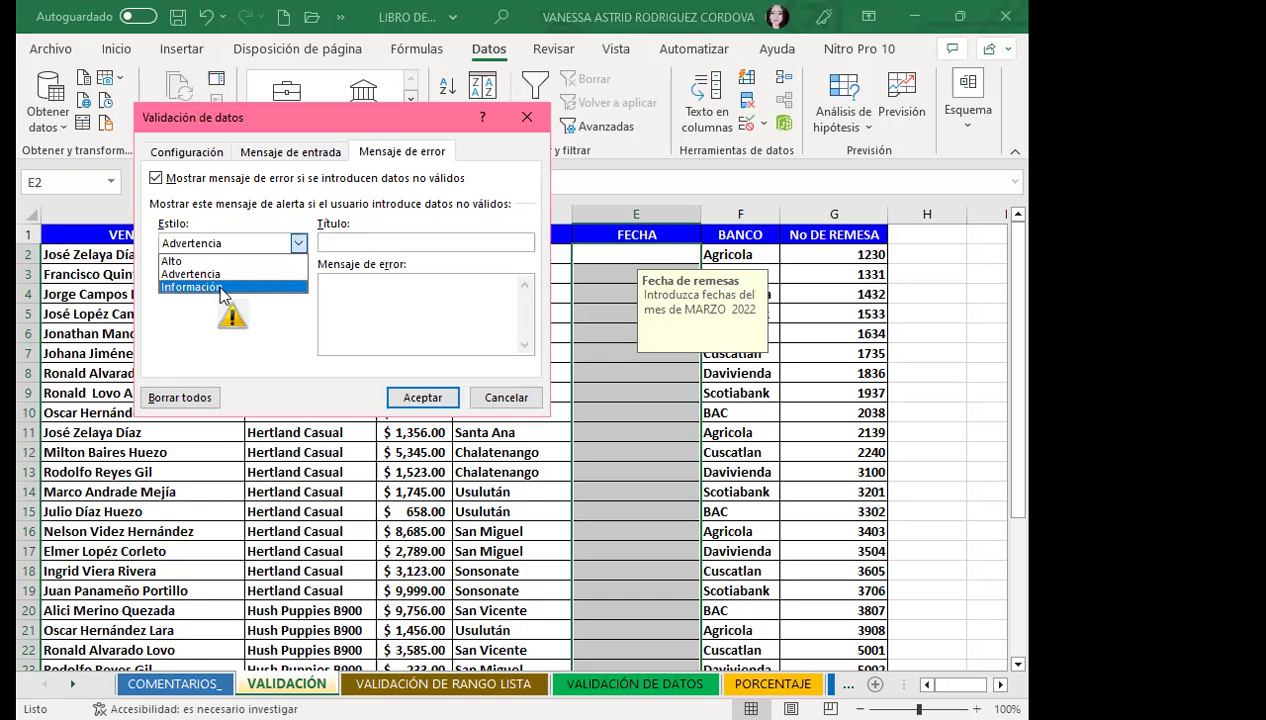
left_click(220, 287)
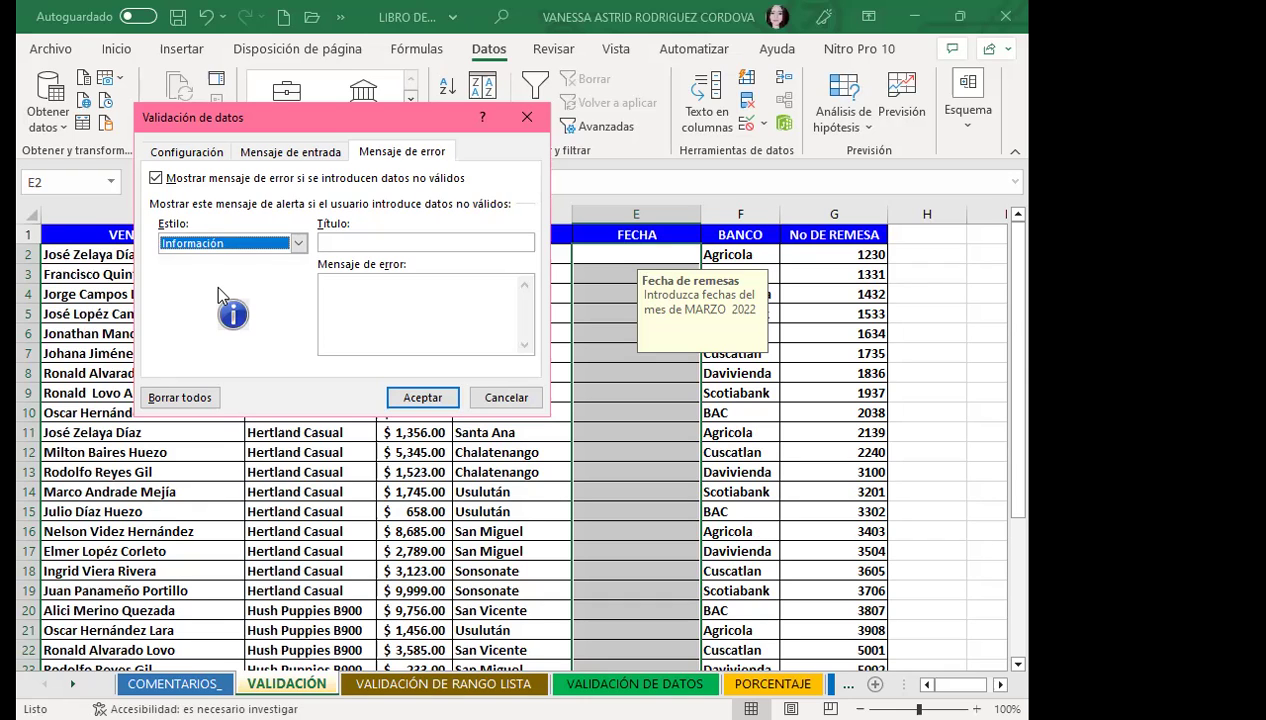
left_click(298, 243)
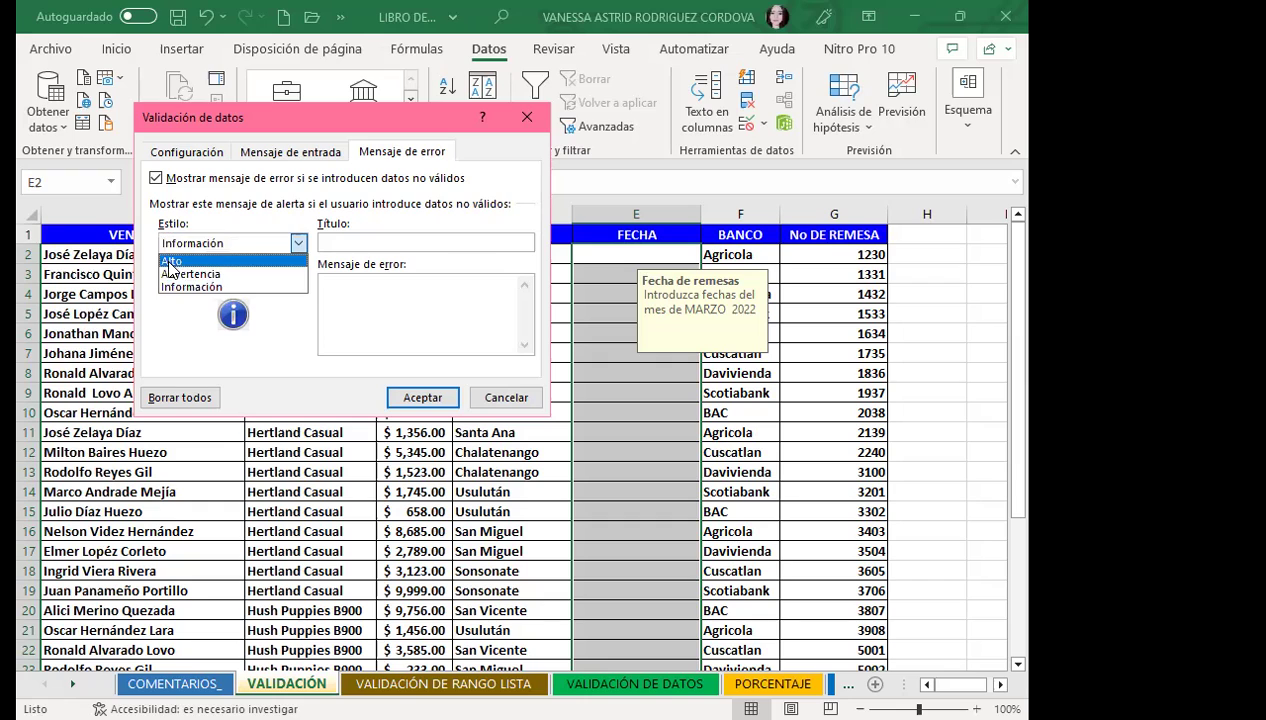
left_click(283, 330)
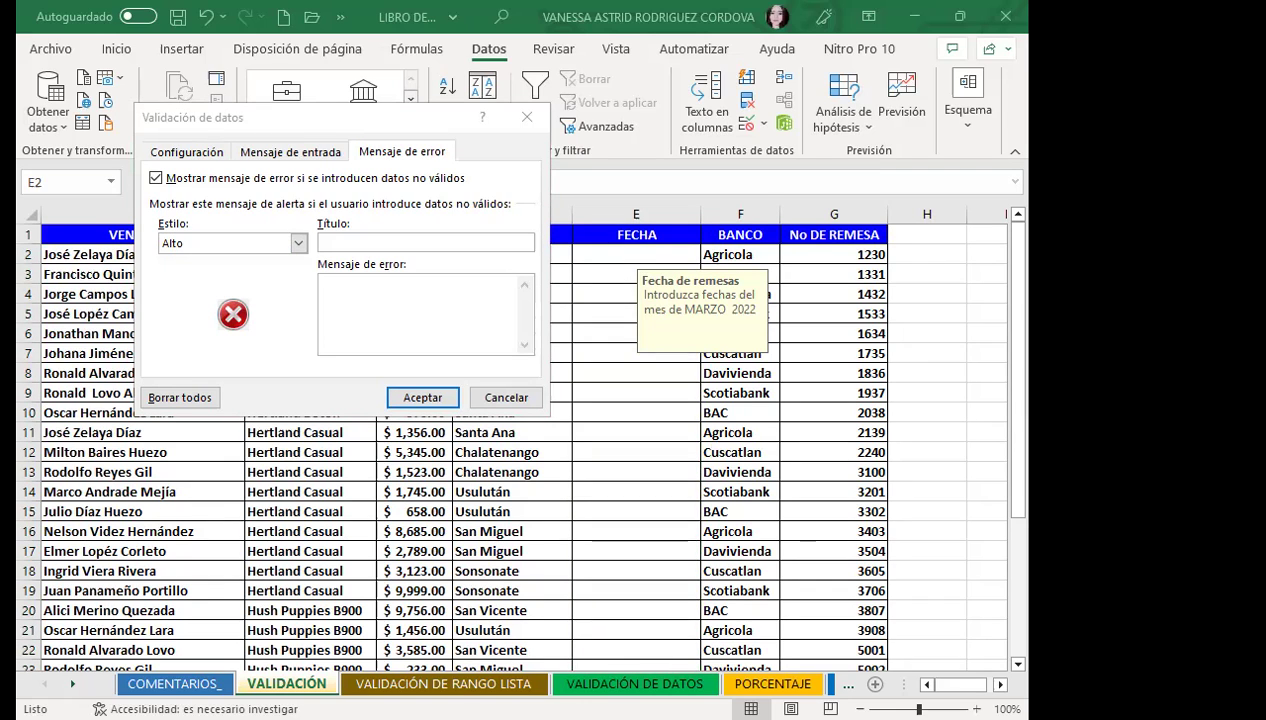
left_click(362, 243)
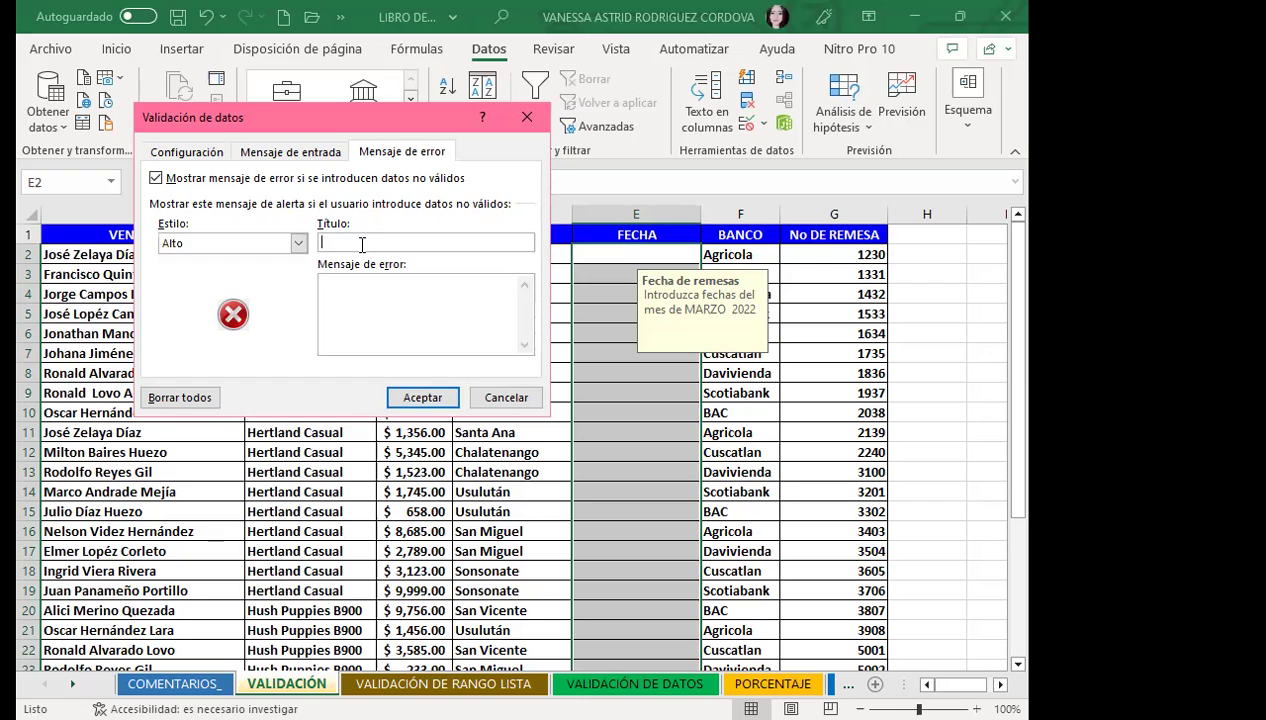
- Title the stop alert 'FECHA NO VALIDA', paste the MARZO 2022 error message, and apply it
type("FECHA NO VALIDA")
left_click(348, 312)
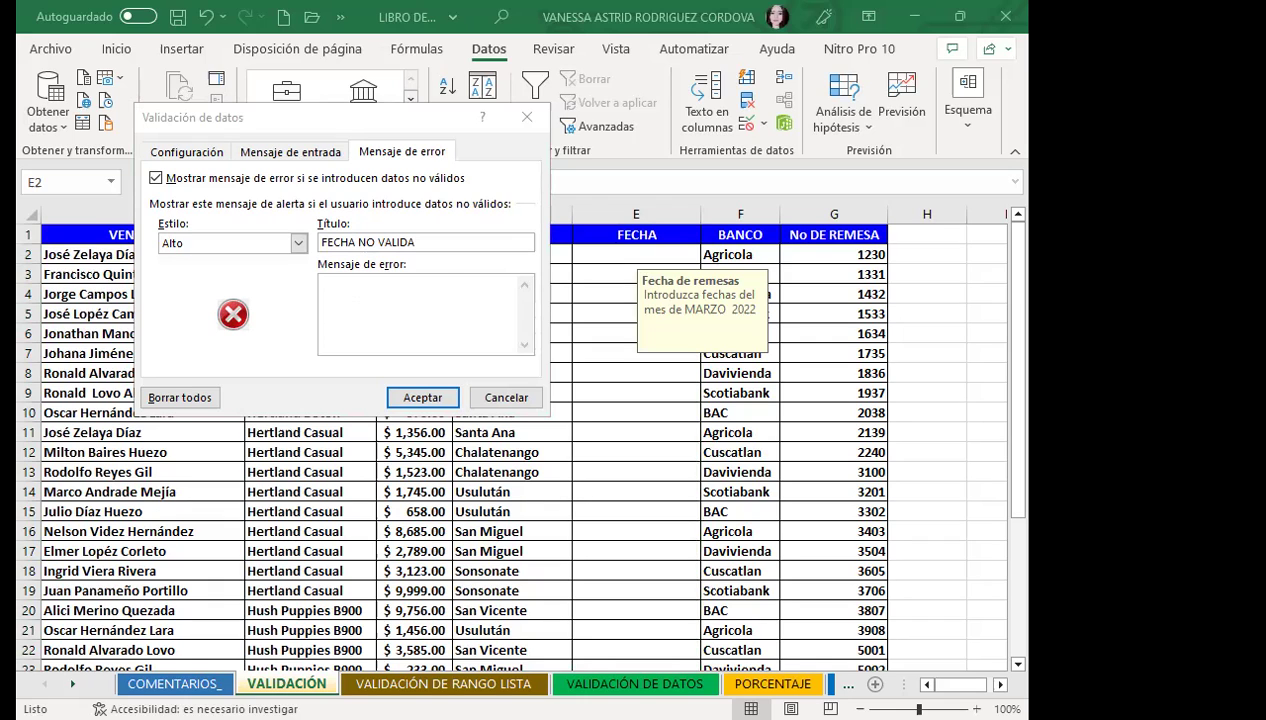
left_click(359, 309)
type("LA FECHA INGRESADA NO CORRESPONDE A FECHAS DEL MES DE MARZO 2022. DAR CLIC EN EL BOTÓN ACEPTAR Y DIGITE UNA FECHA VALIDA")
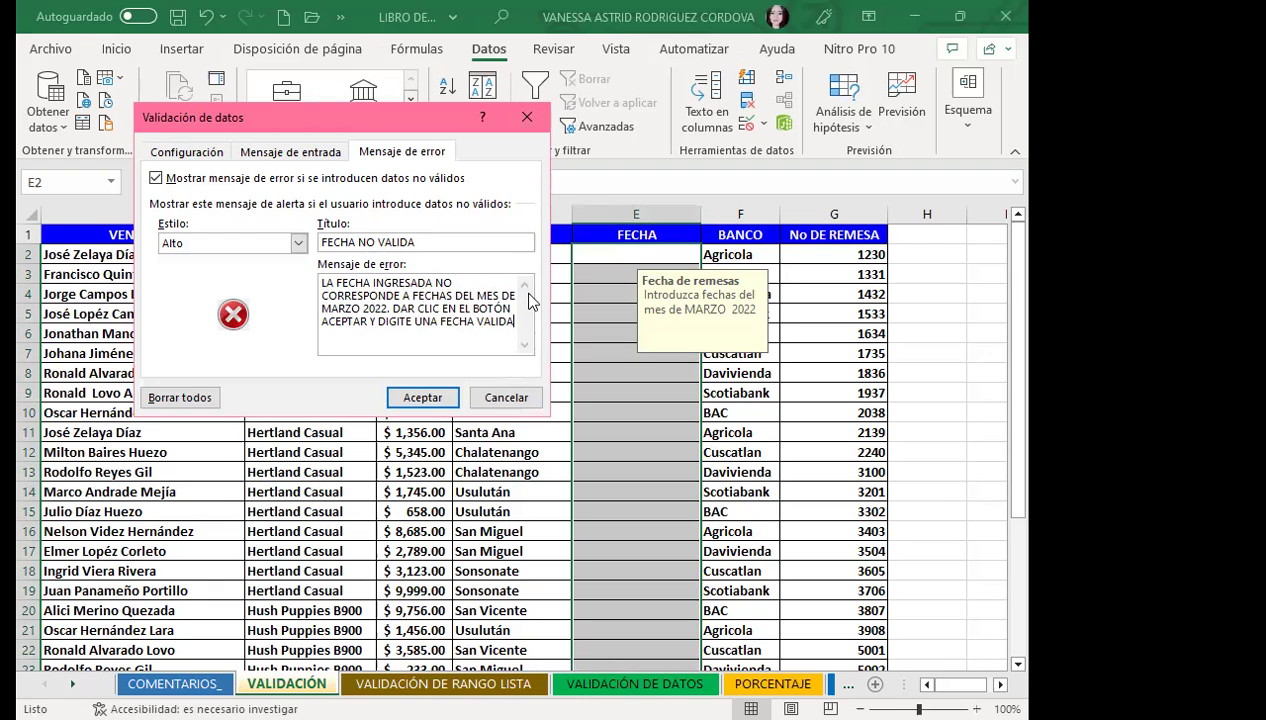
left_click(423, 398)
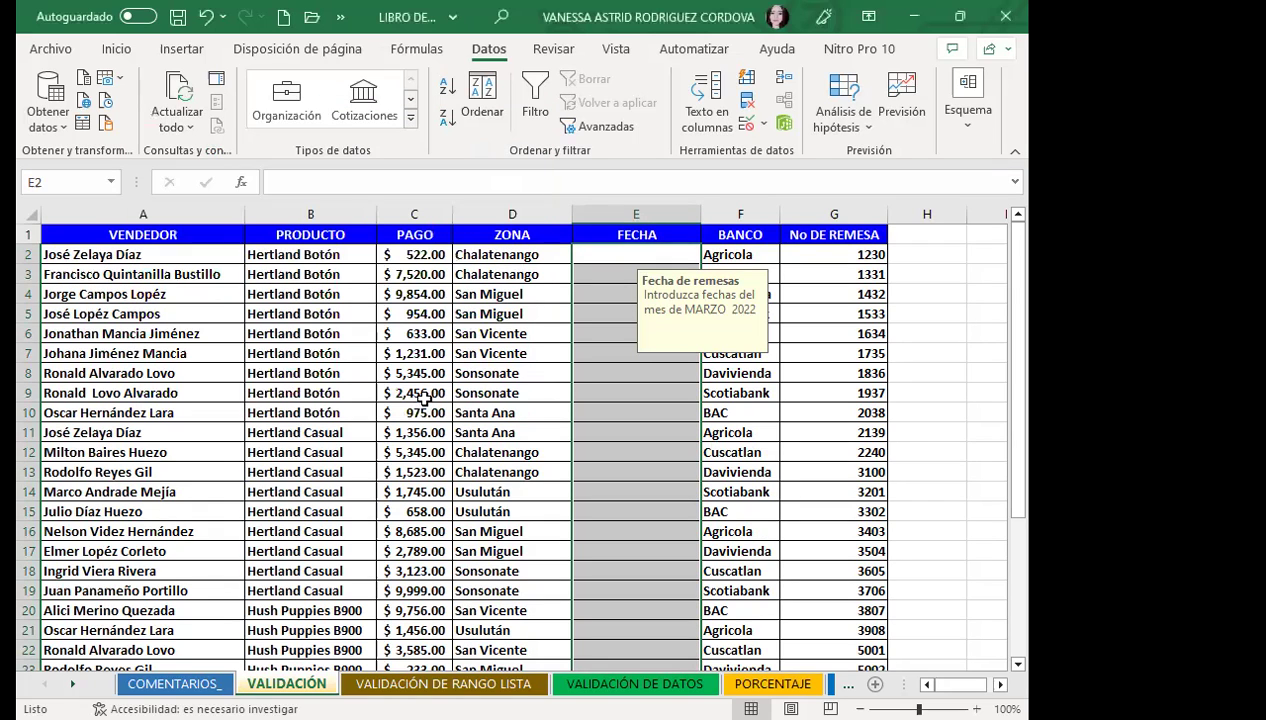
- Test the alert by entering 1/2/2023 in E9, then cancel the rejected date
left_click(604, 388)
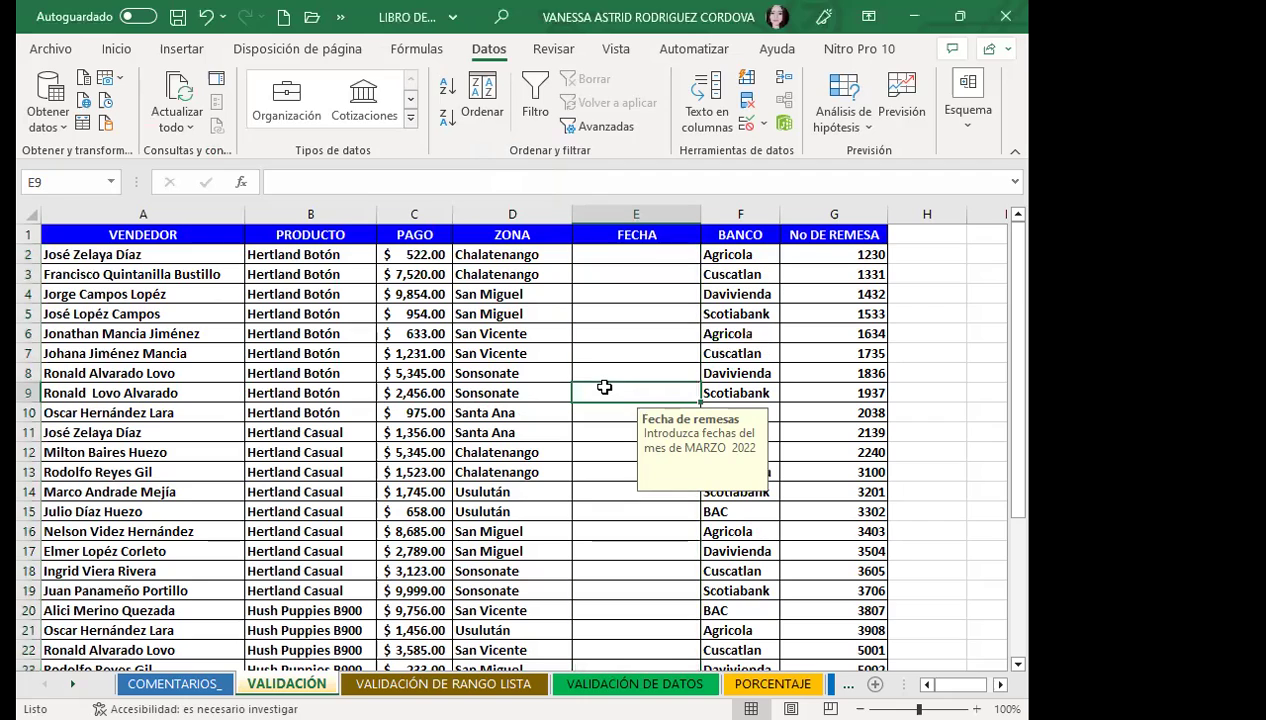
type("1/2/2023")
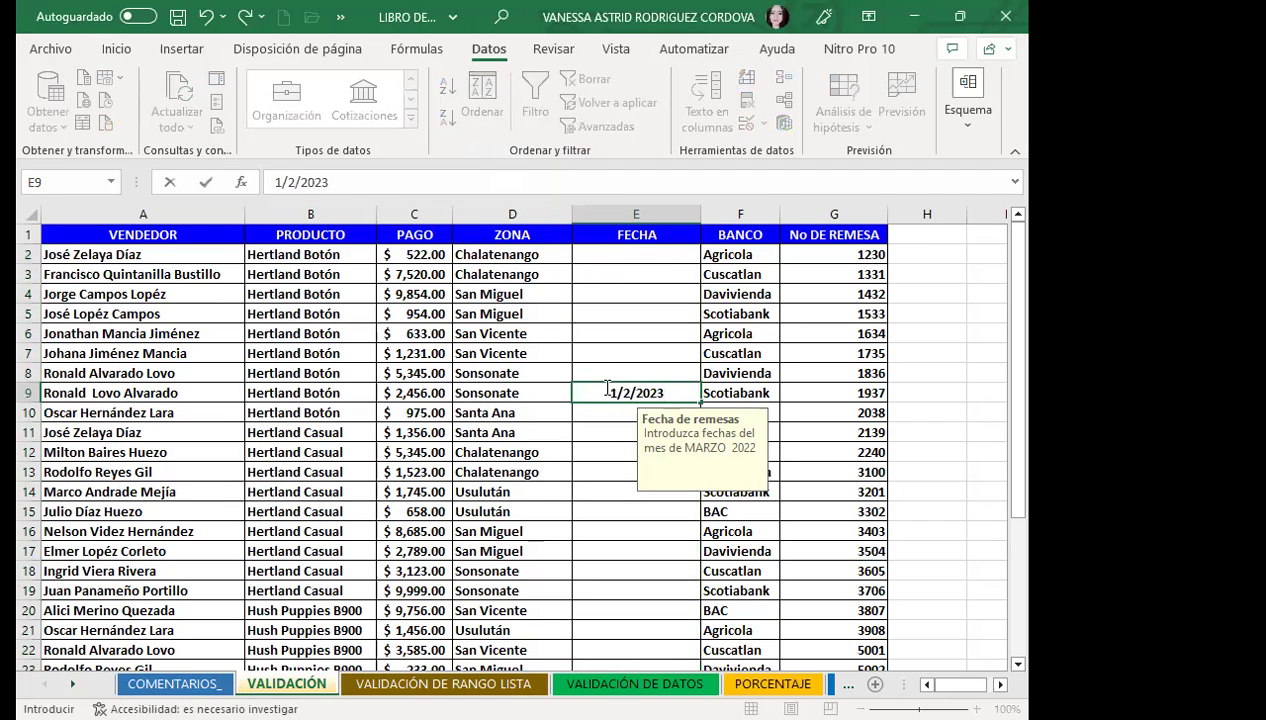
key("Return")
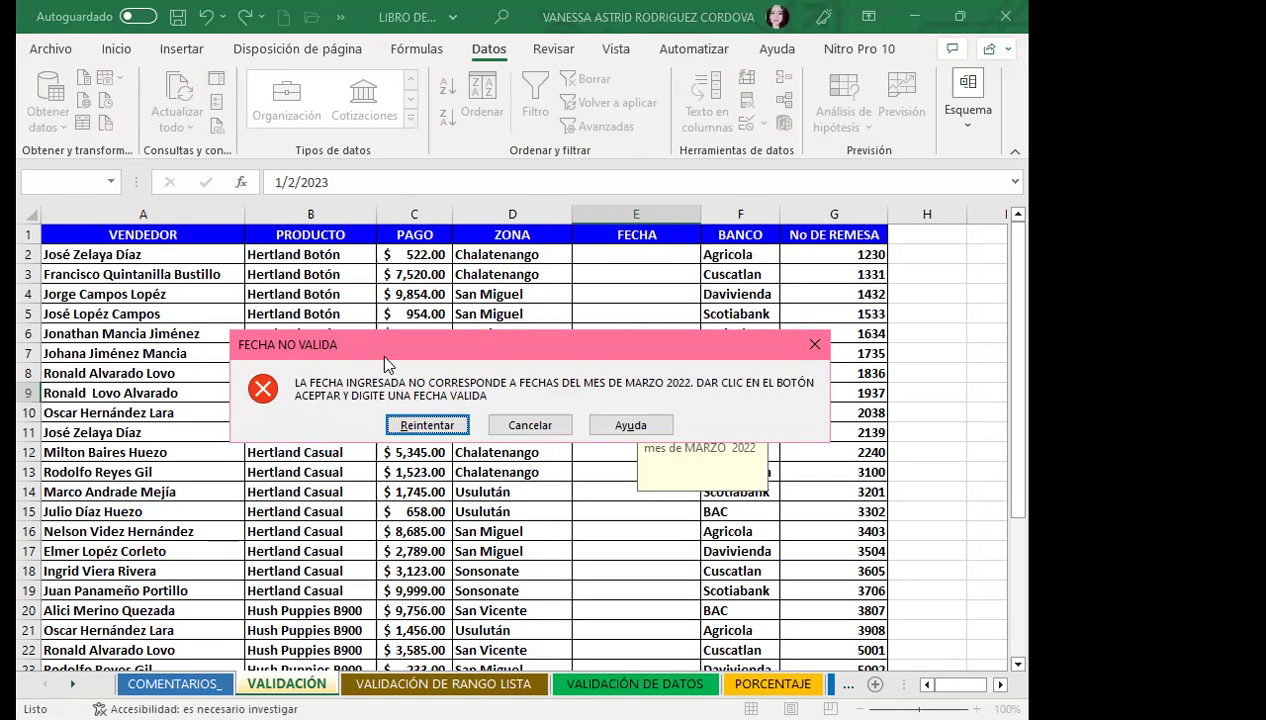
left_click(815, 344)
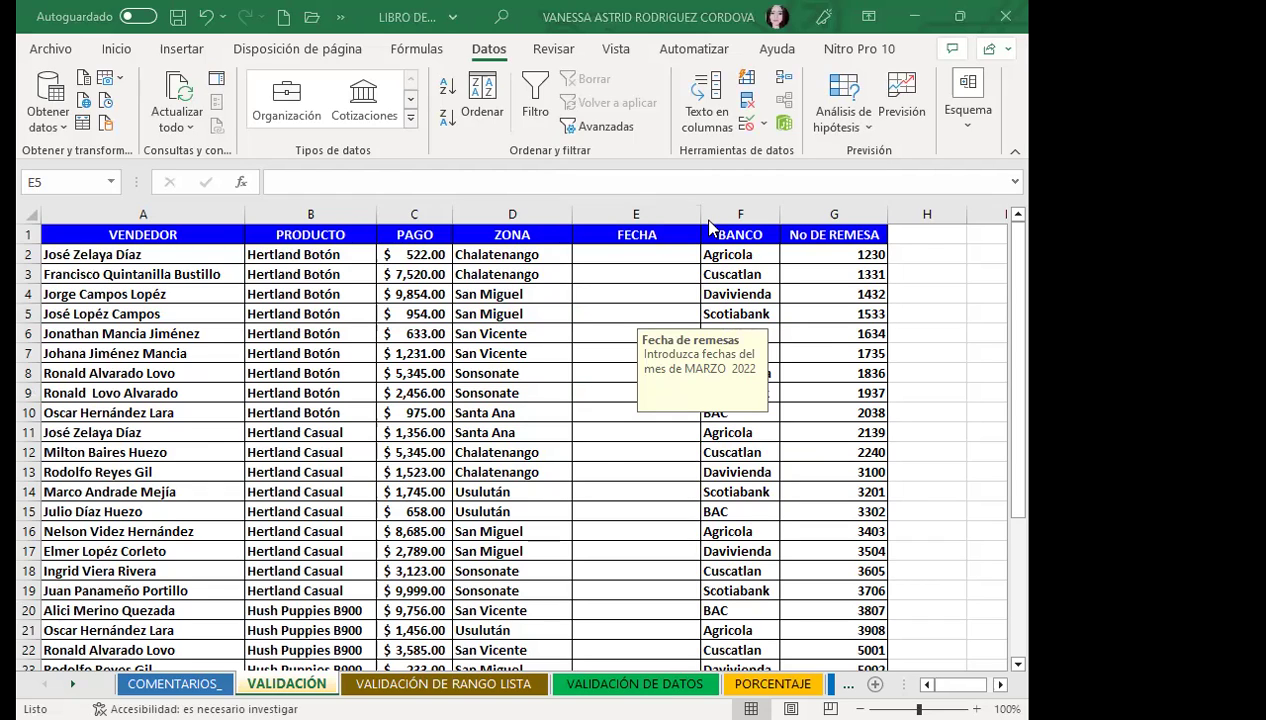
- Check the date prompt on E12 and E30, then go to the VALIDACIÓN DE RANGO LISTA sheet
left_click(624, 449)
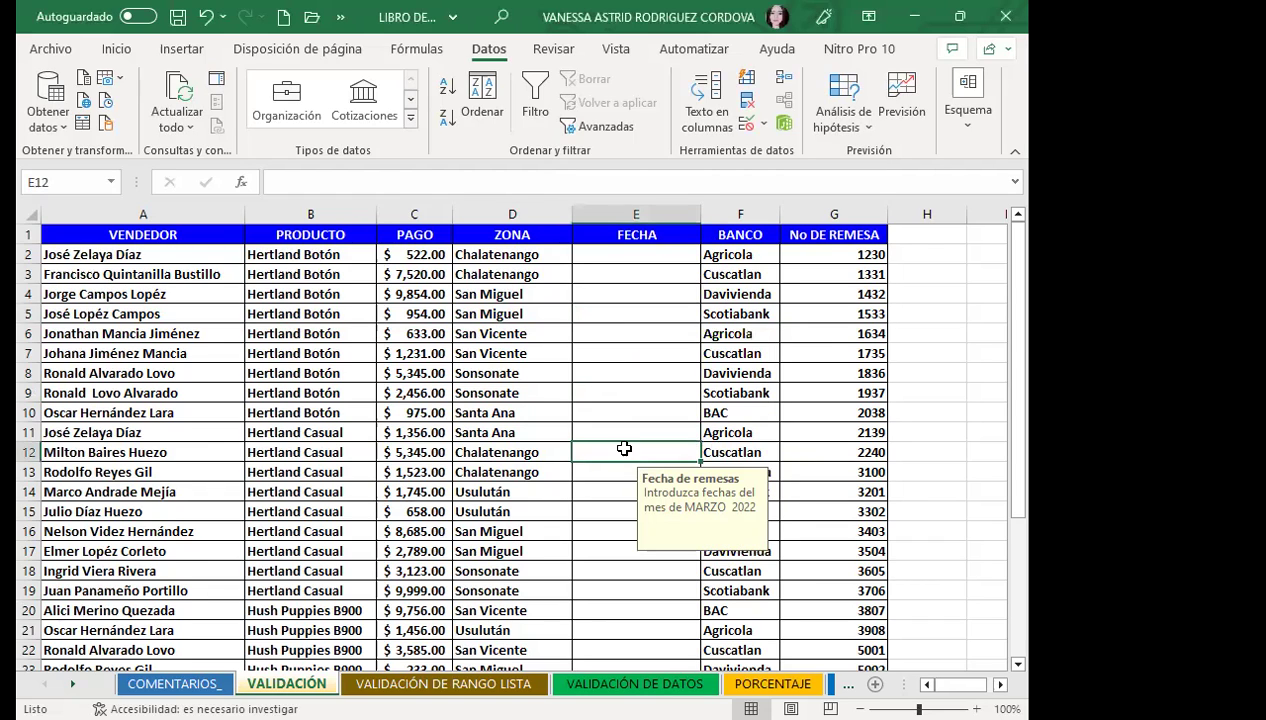
scroll(624, 449, "down", 4)
left_click(631, 571)
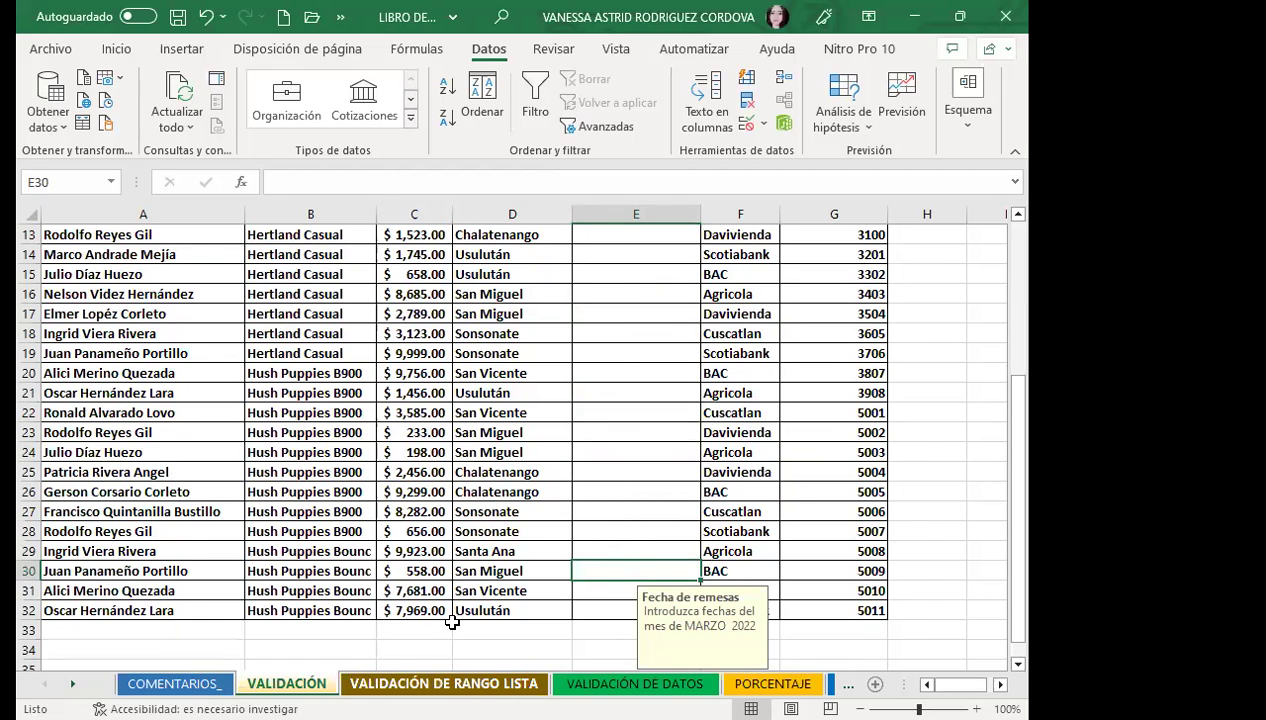
key("ctrl+Page_Down")
left_click(354, 474)
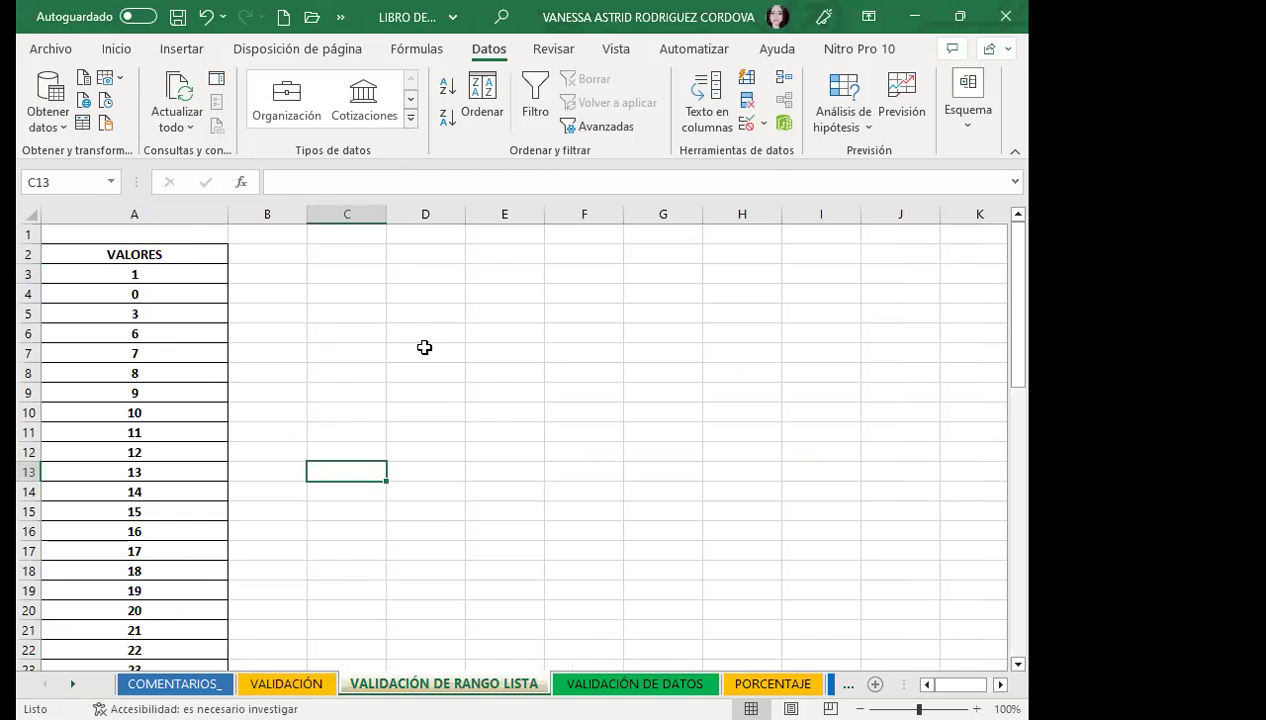
left_click(378, 325)
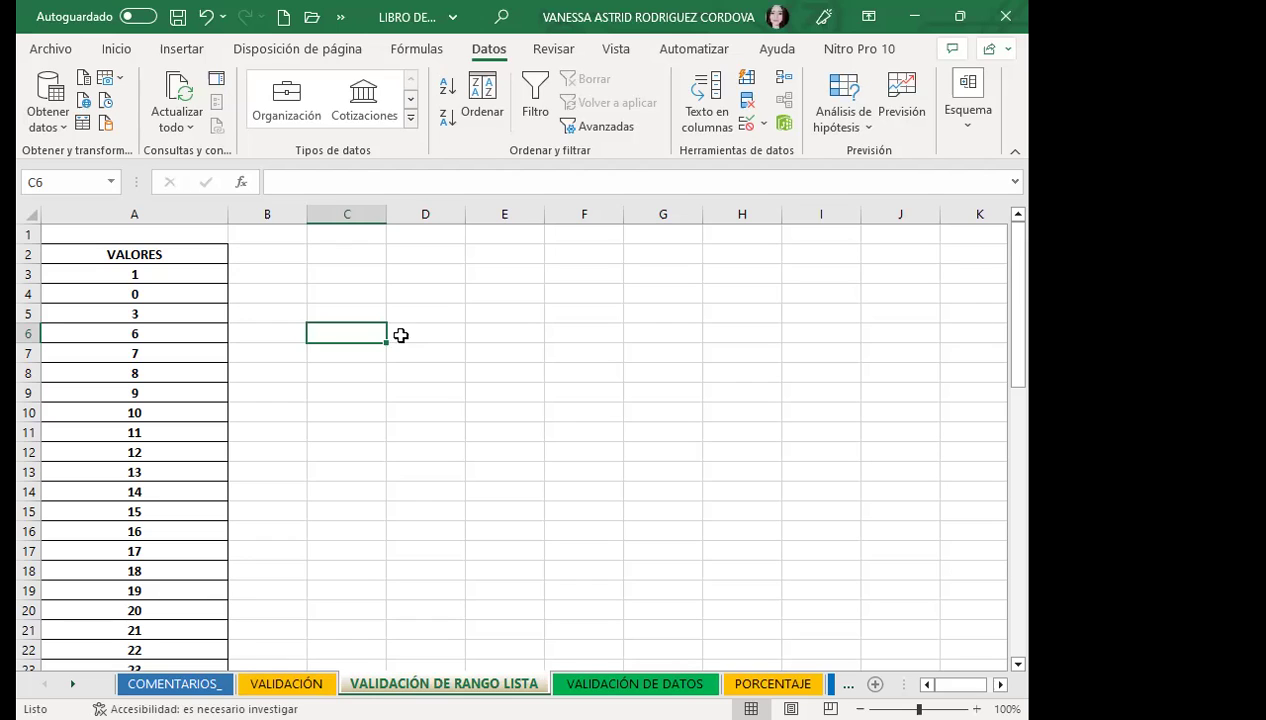
left_click(359, 393)
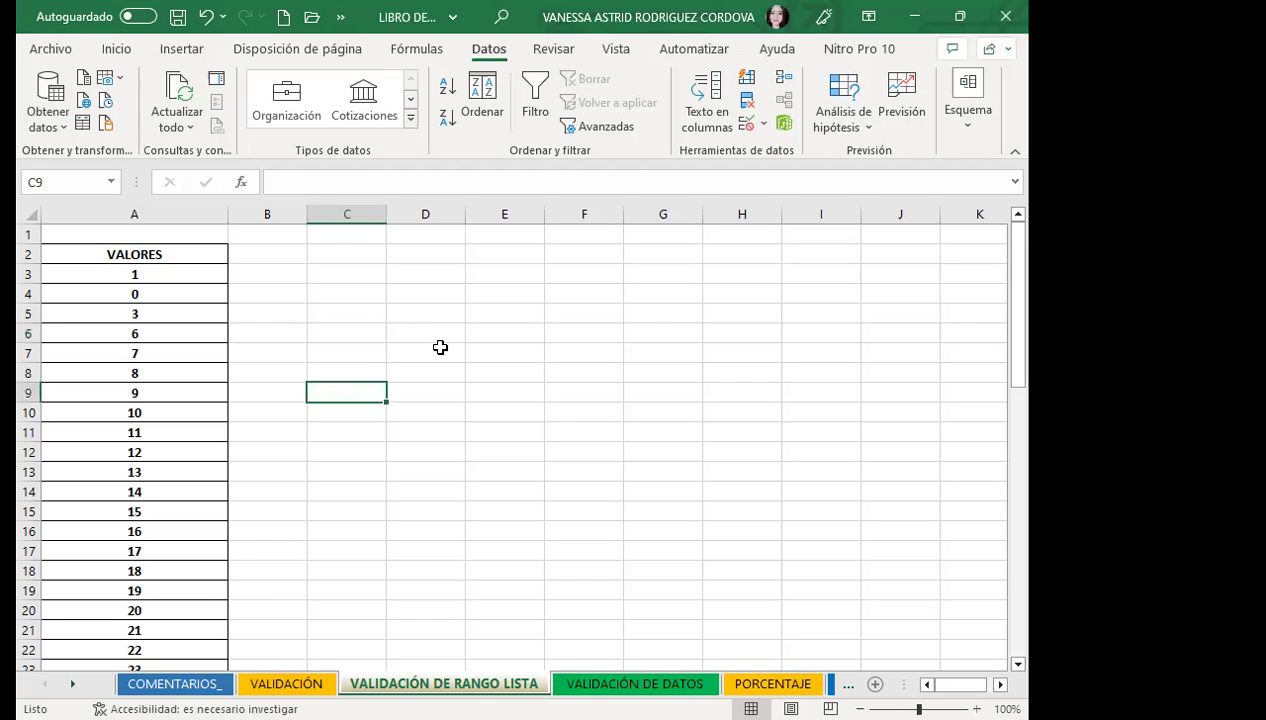
left_click(440, 345)
left_click_drag(428, 303, 422, 332)
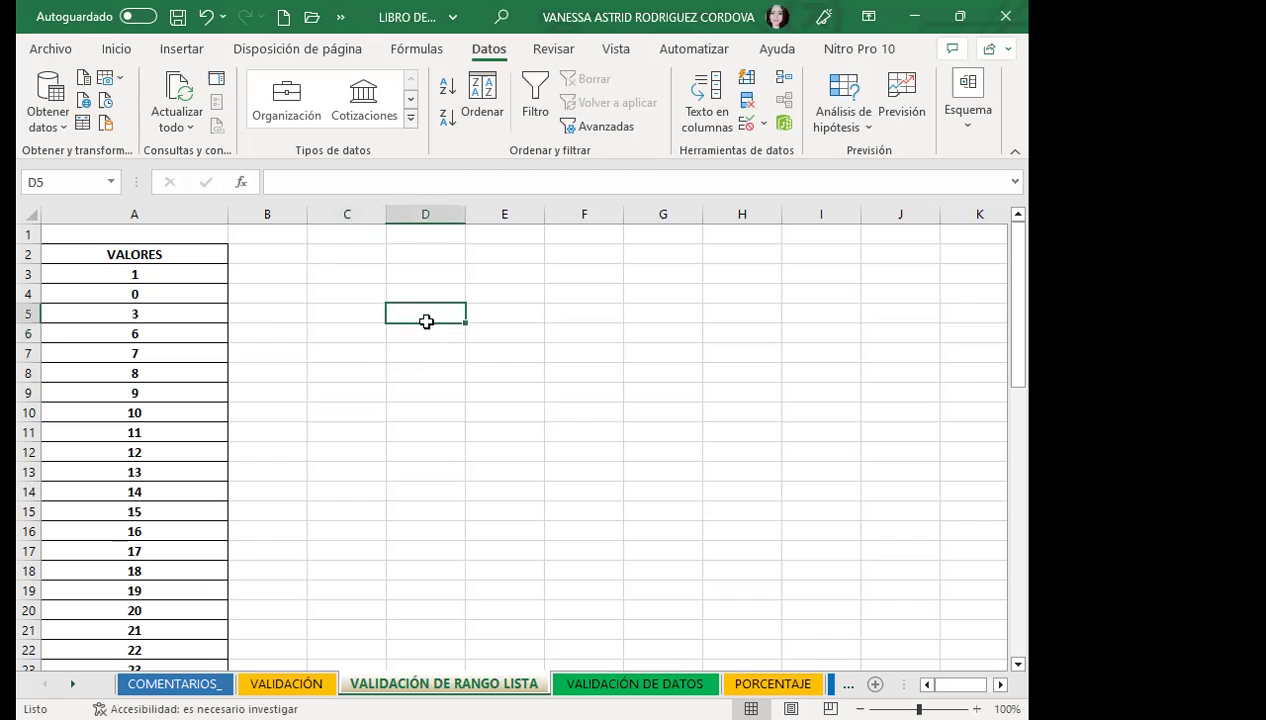
- Give cells D5:D6 a light-yellow fill from the Inicio tab
left_click(116, 48)
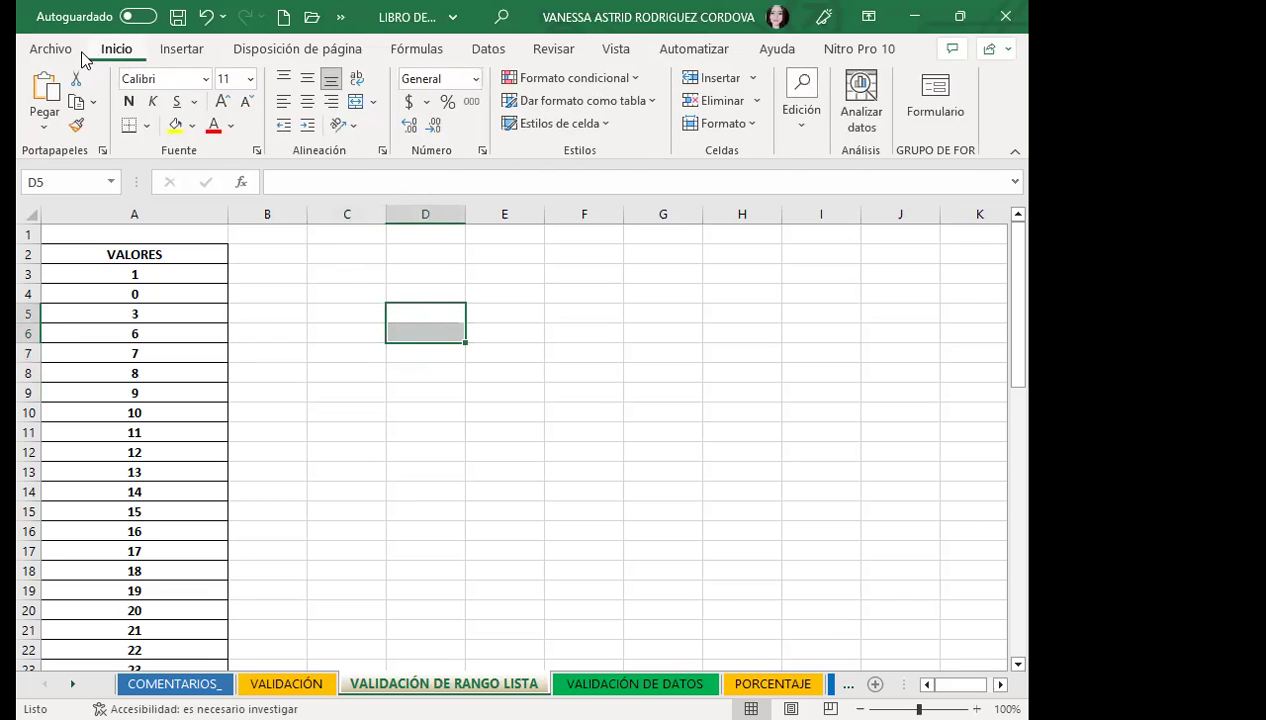
left_click(147, 126)
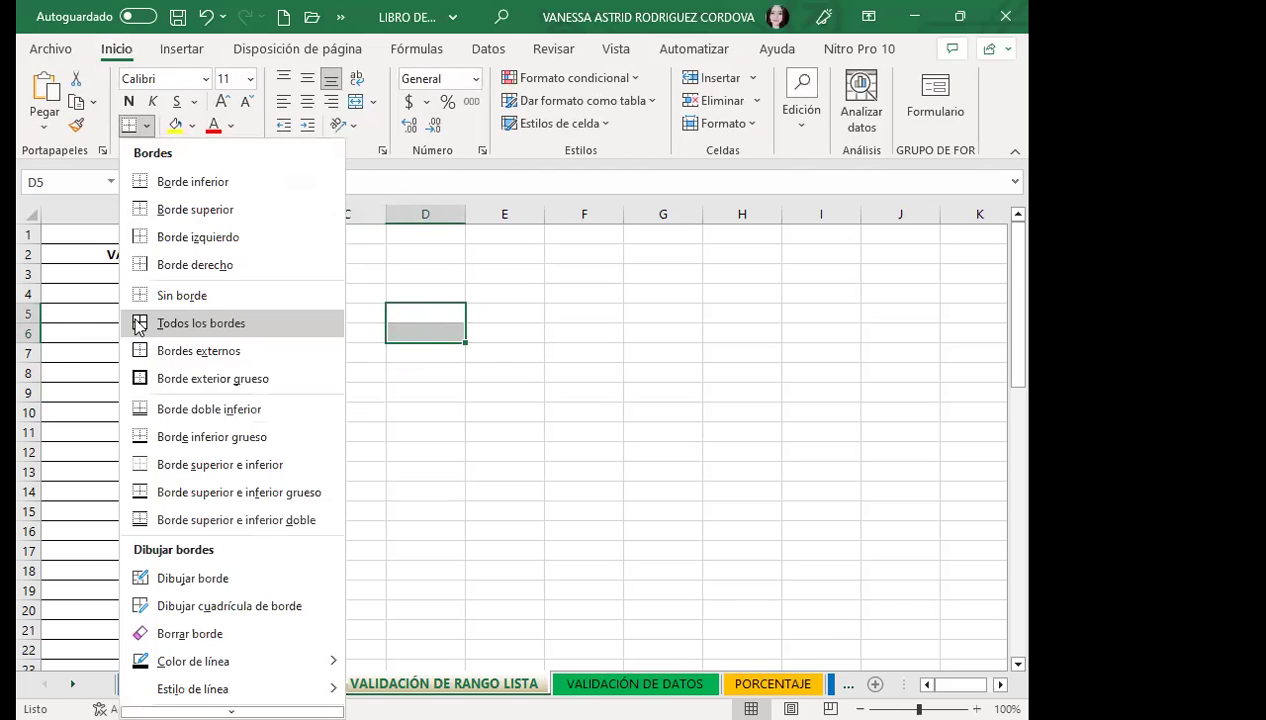
left_click(170, 140)
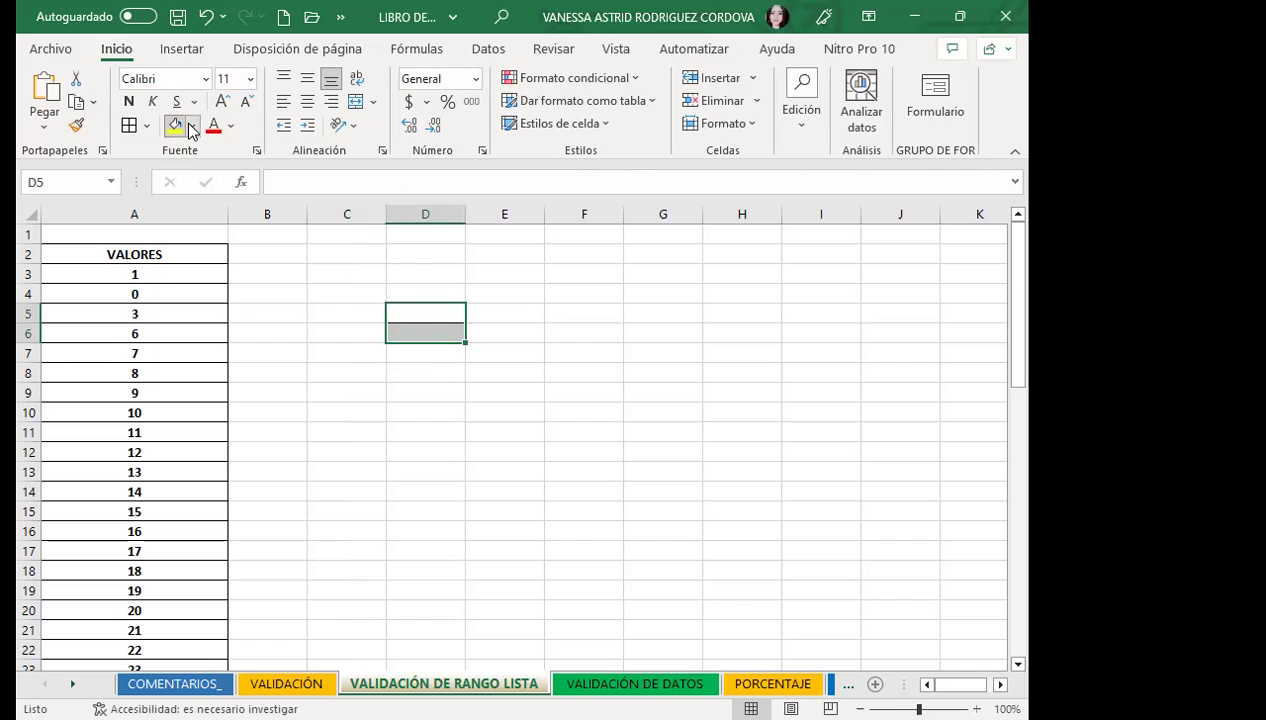
left_click(192, 128)
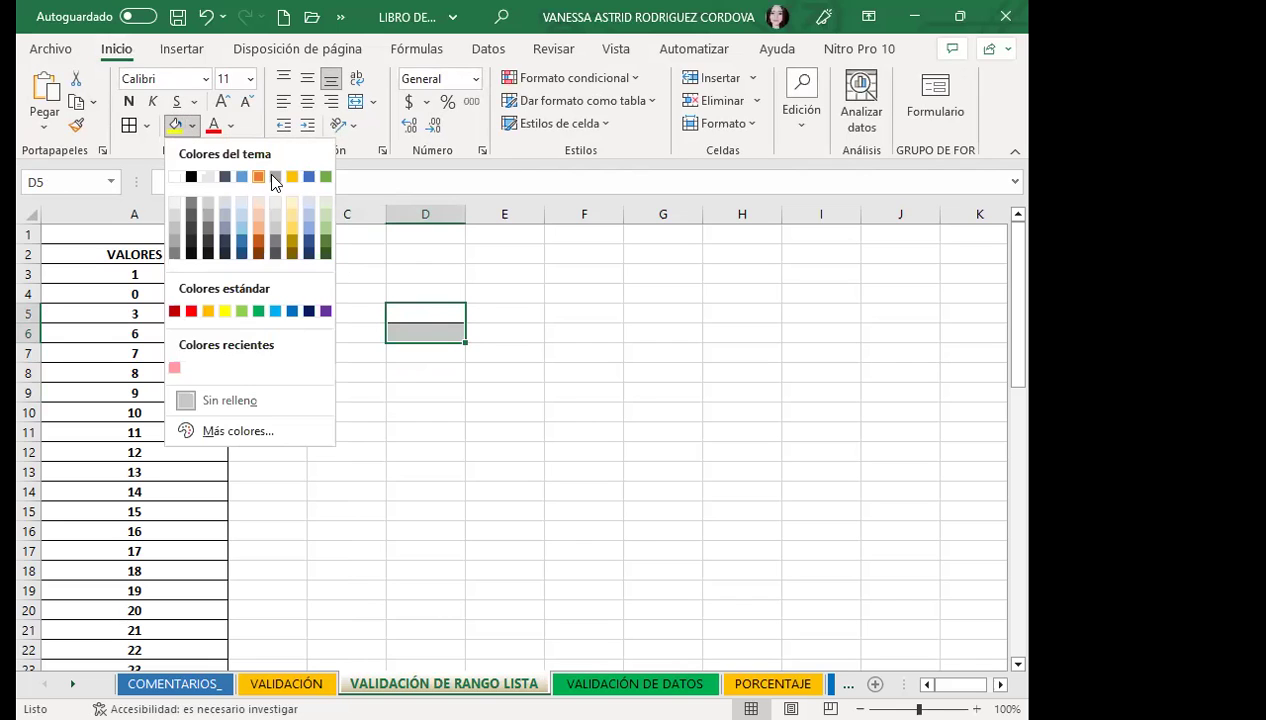
left_click(439, 370)
- Drag the yellow cells by their borders so they end up in C5 and E5
left_click(421, 314)
left_click(422, 332)
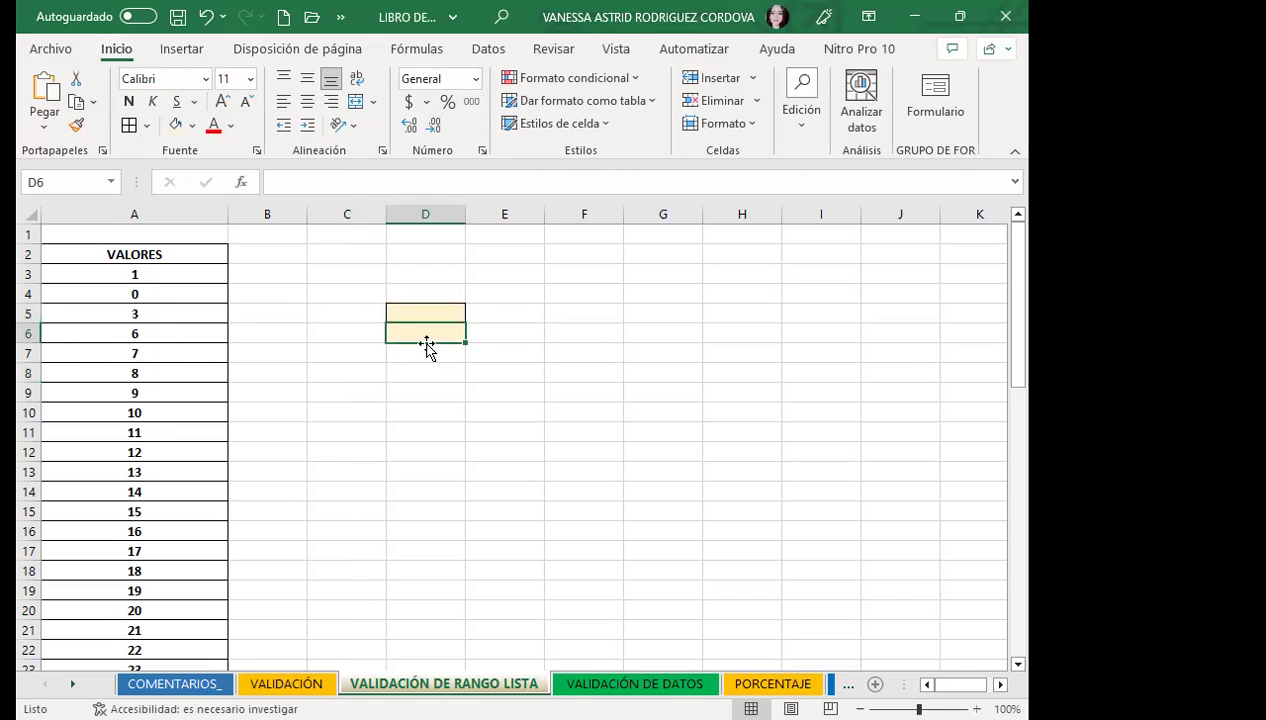
left_click_drag(426, 345, 427, 431)
left_click(567, 361)
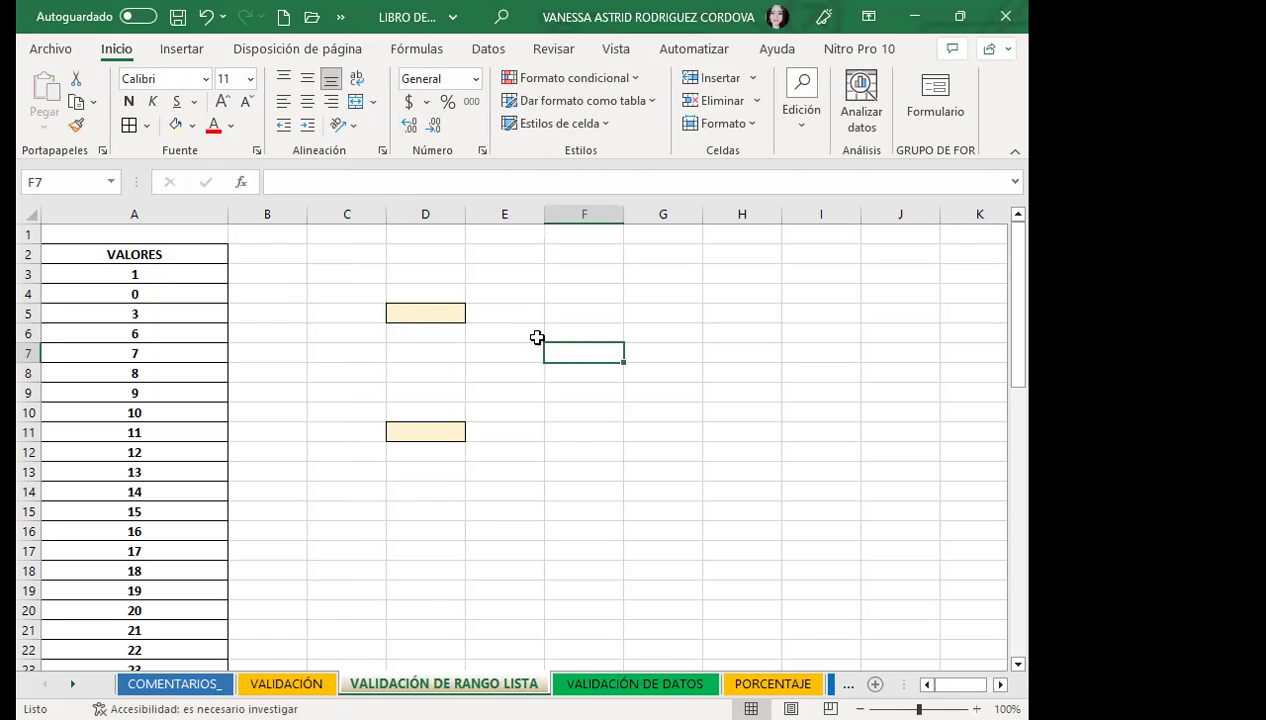
left_click(411, 318)
left_click_drag(411, 318, 372, 316)
left_click(448, 368)
left_click(428, 432)
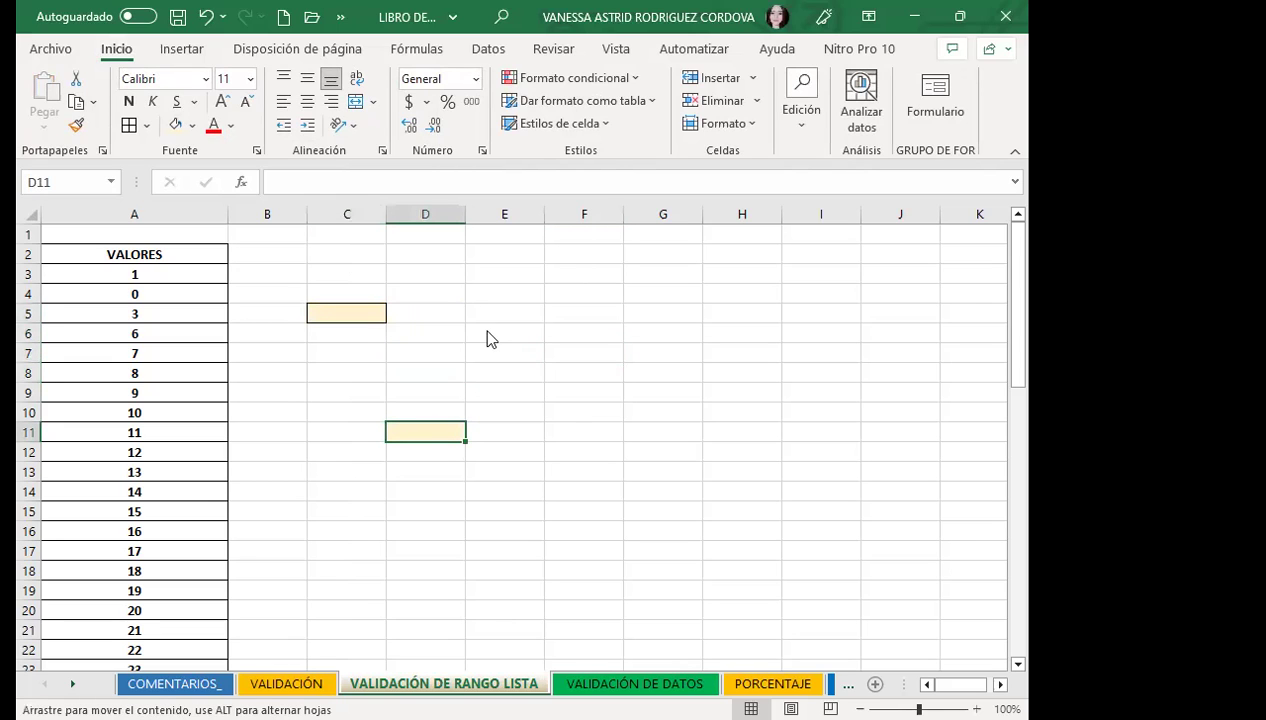
left_click_drag(440, 428, 480, 316)
left_click(415, 350)
- Check the yellow cells C5 and E5, ending with C5 selected
left_click(357, 319)
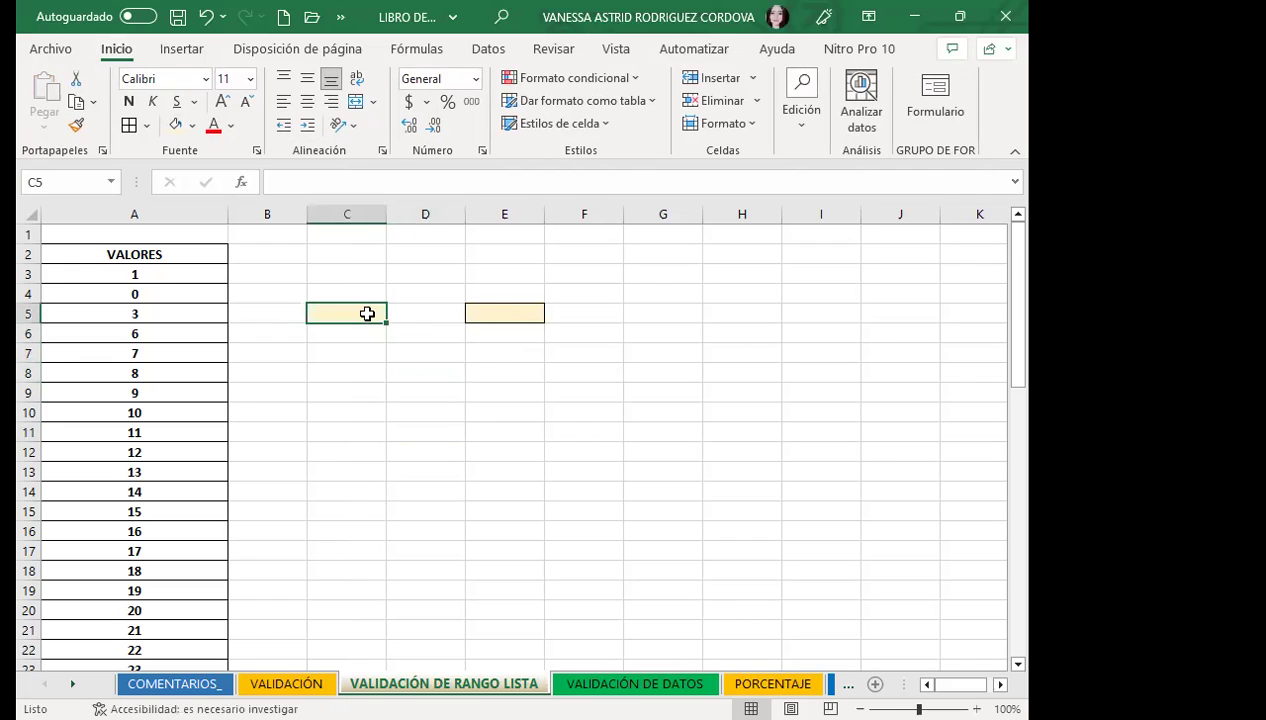
left_click(492, 308)
left_click(364, 308)
left_click(492, 310)
left_click(420, 310)
left_click(345, 310)
left_click(473, 297)
left_click(352, 311)
left_click(490, 308)
left_click(338, 318)
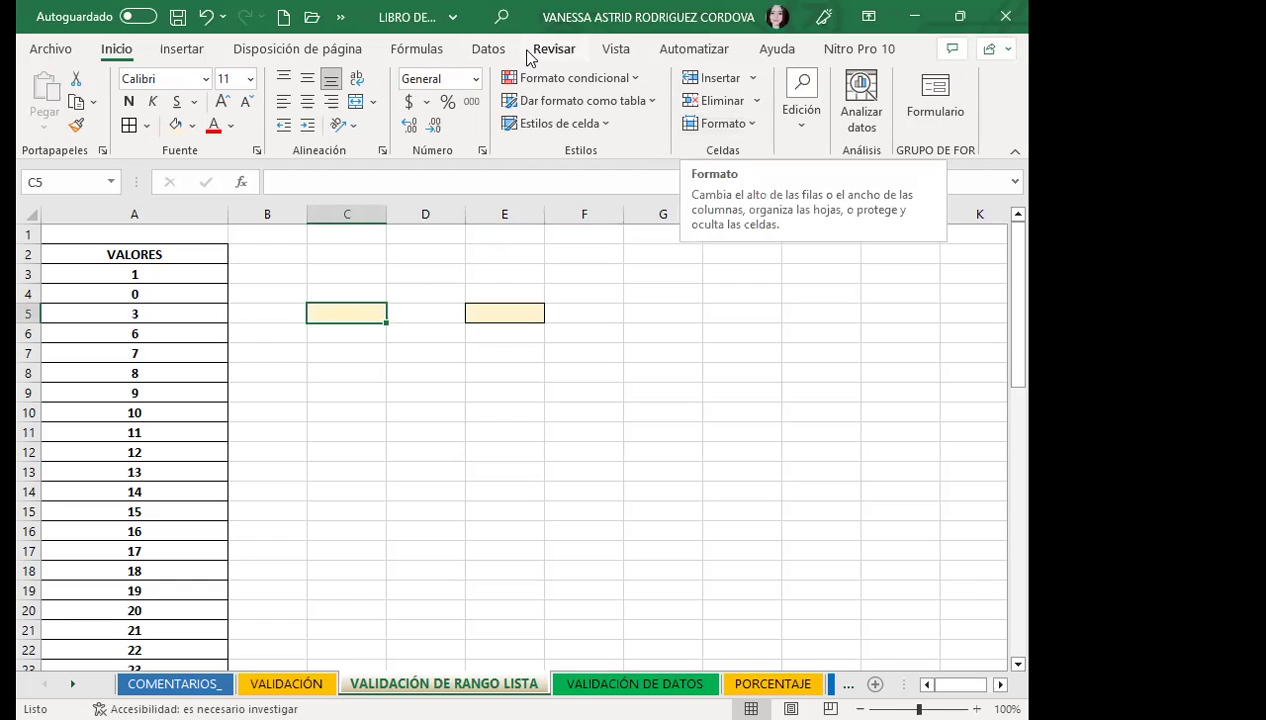
- Give C5 a Lista validation sourced from the VALORES range =$A$3:$A$25
left_click(489, 52)
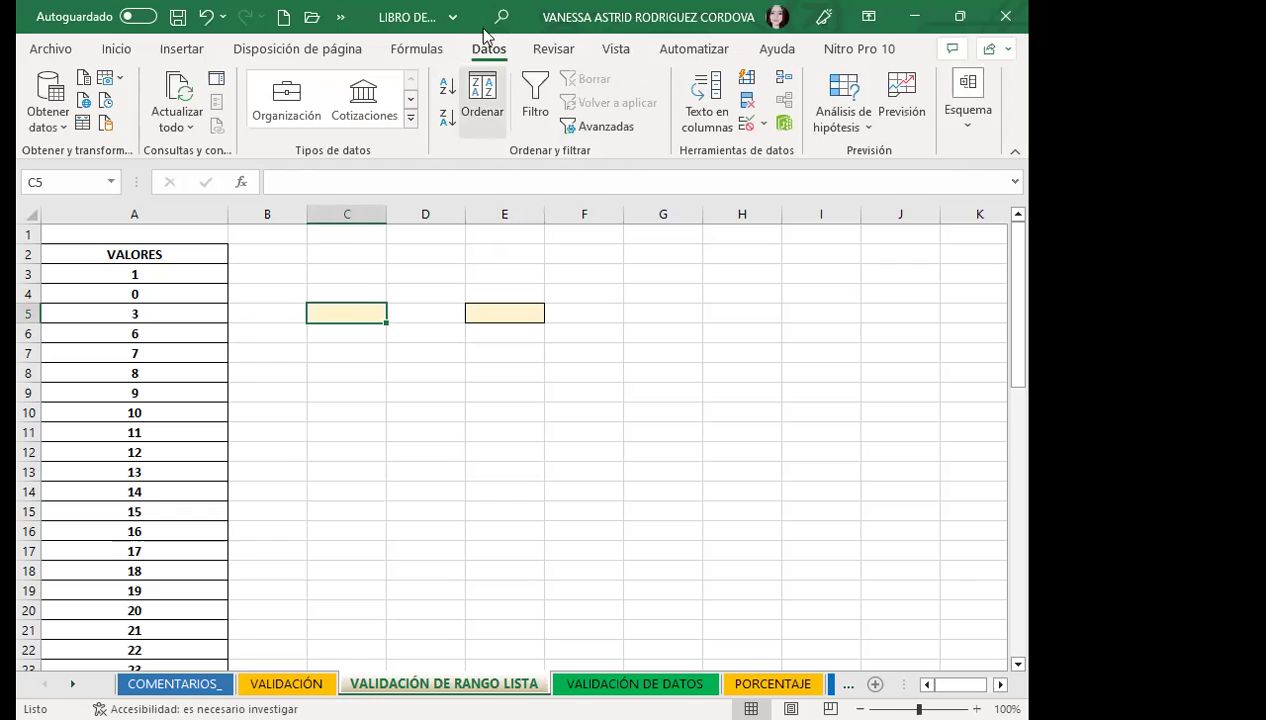
left_click(747, 125)
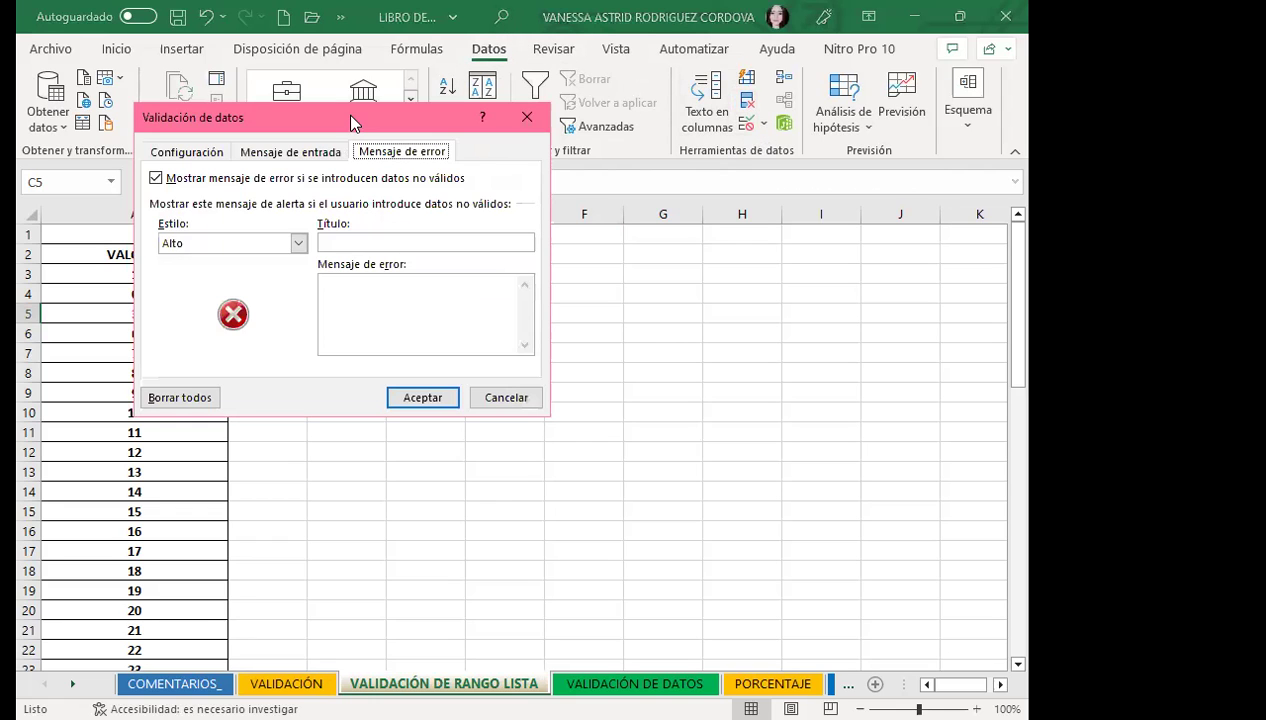
left_click_drag(350, 120, 680, 141)
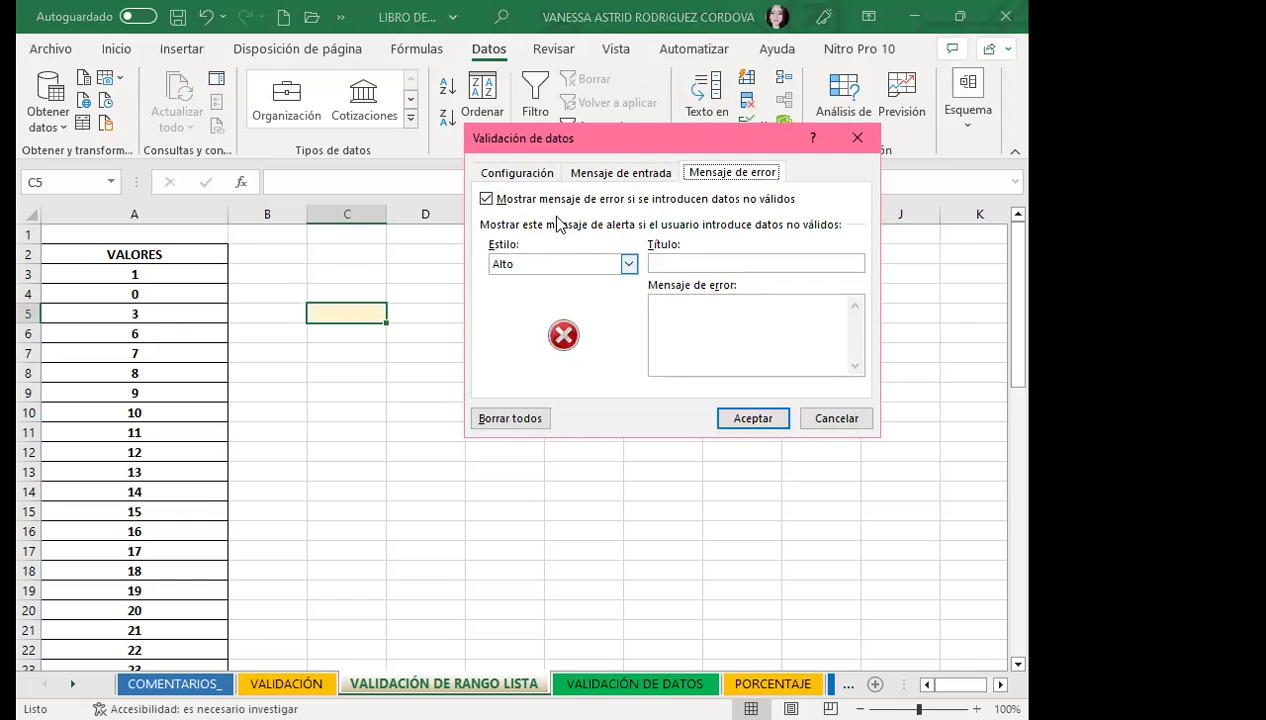
left_click(520, 170)
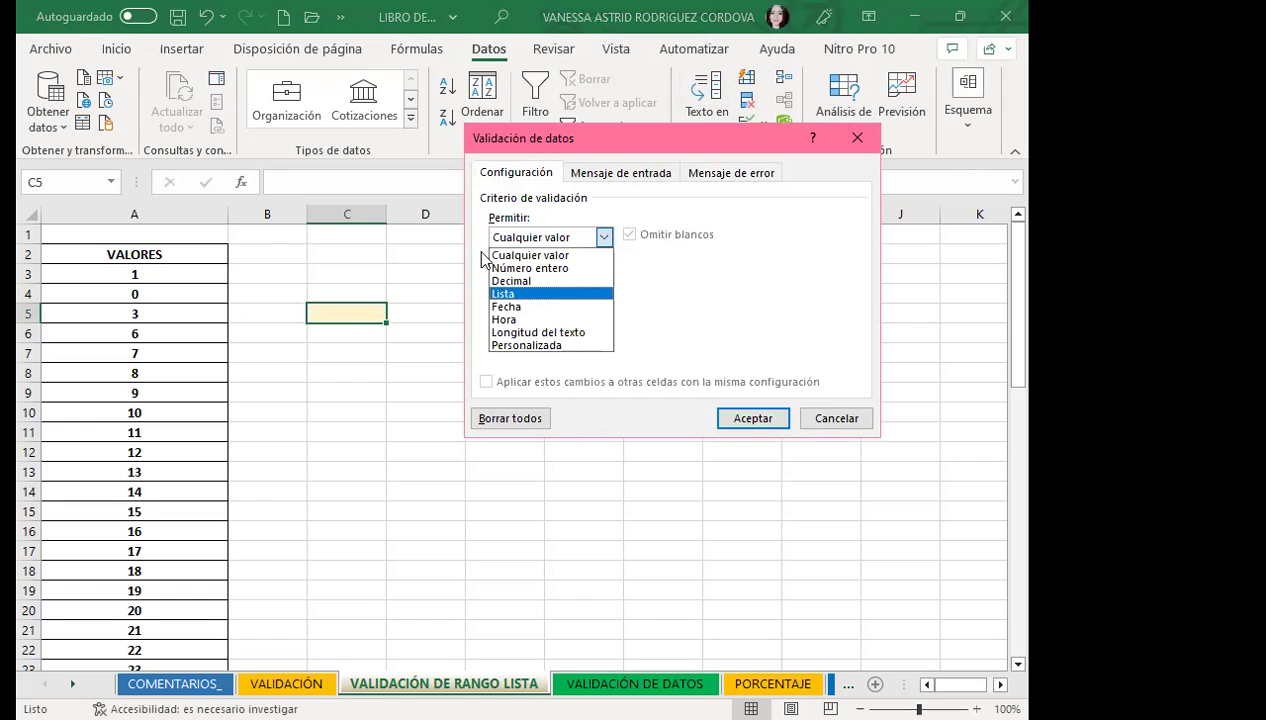
left_click(520, 296)
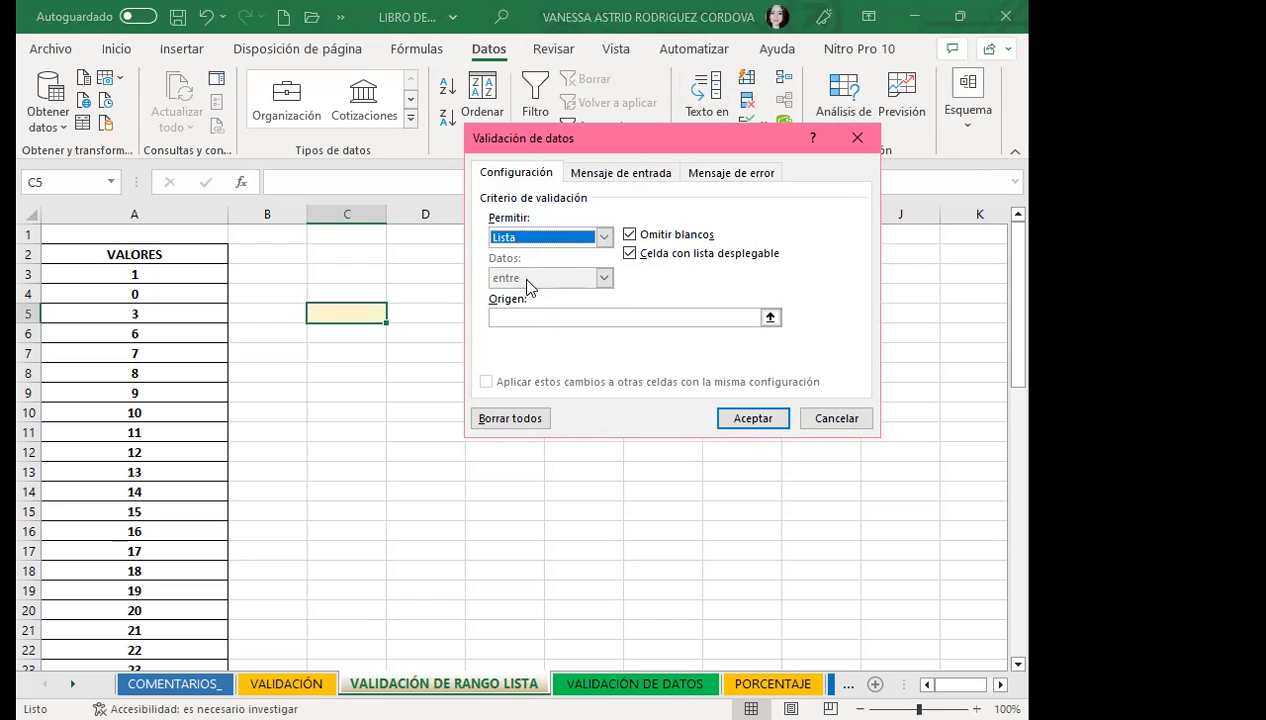
left_click(504, 318)
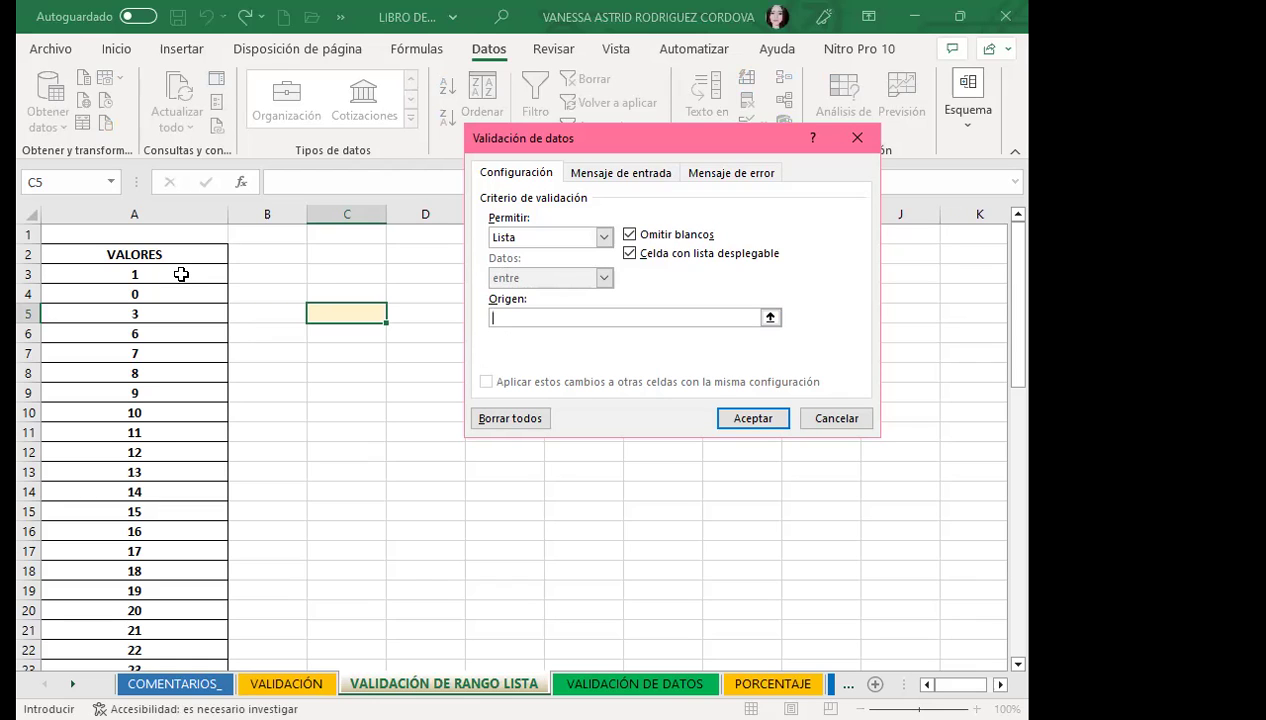
left_click(181, 278)
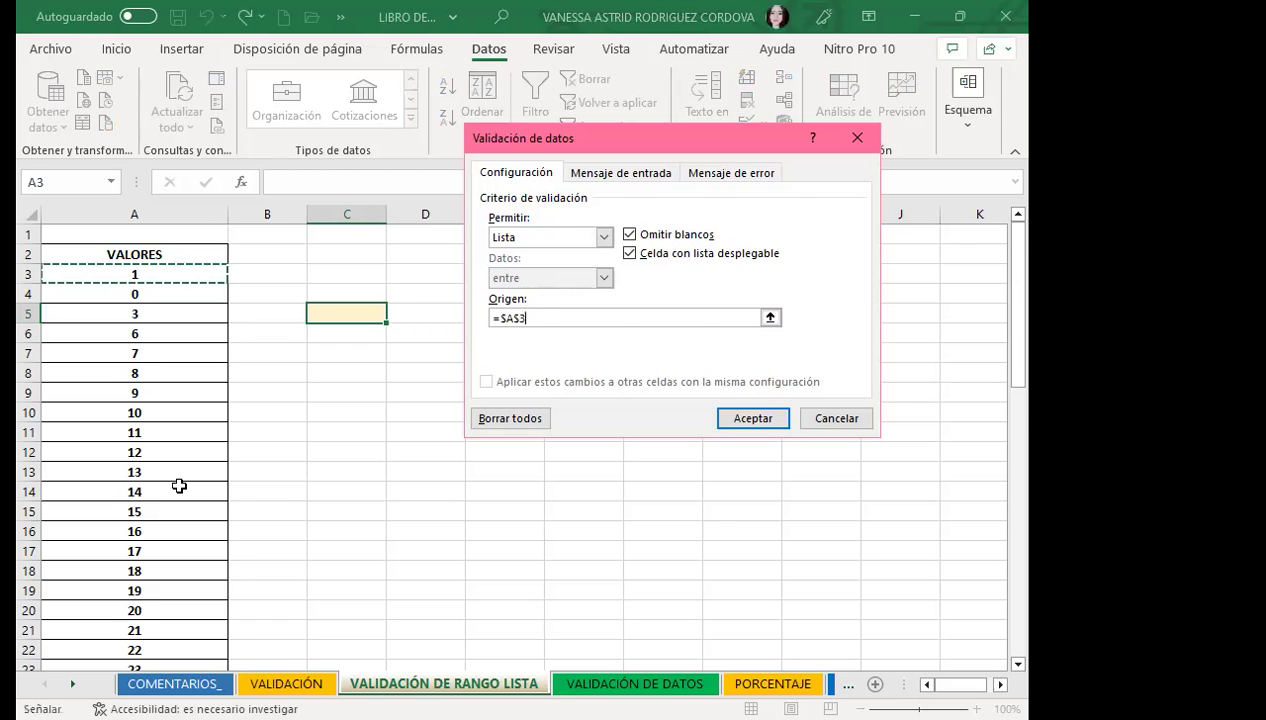
left_click_drag(179, 486, 179, 486)
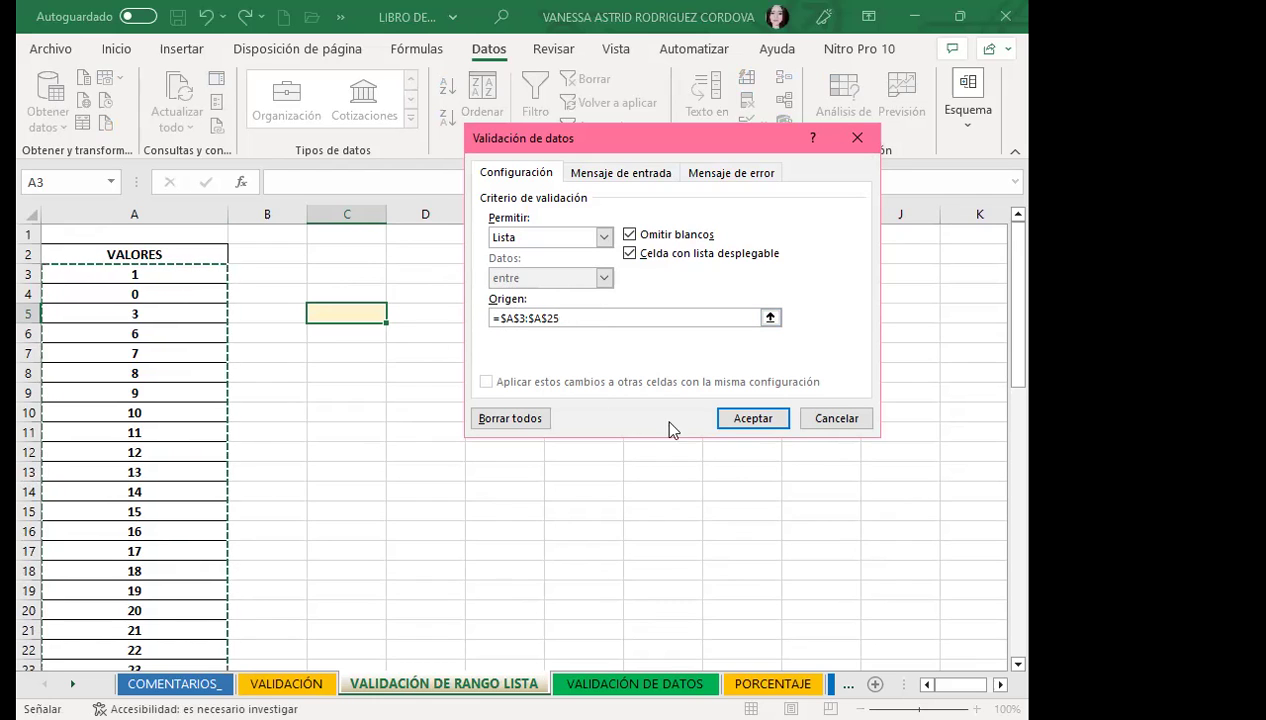
left_click(770, 420)
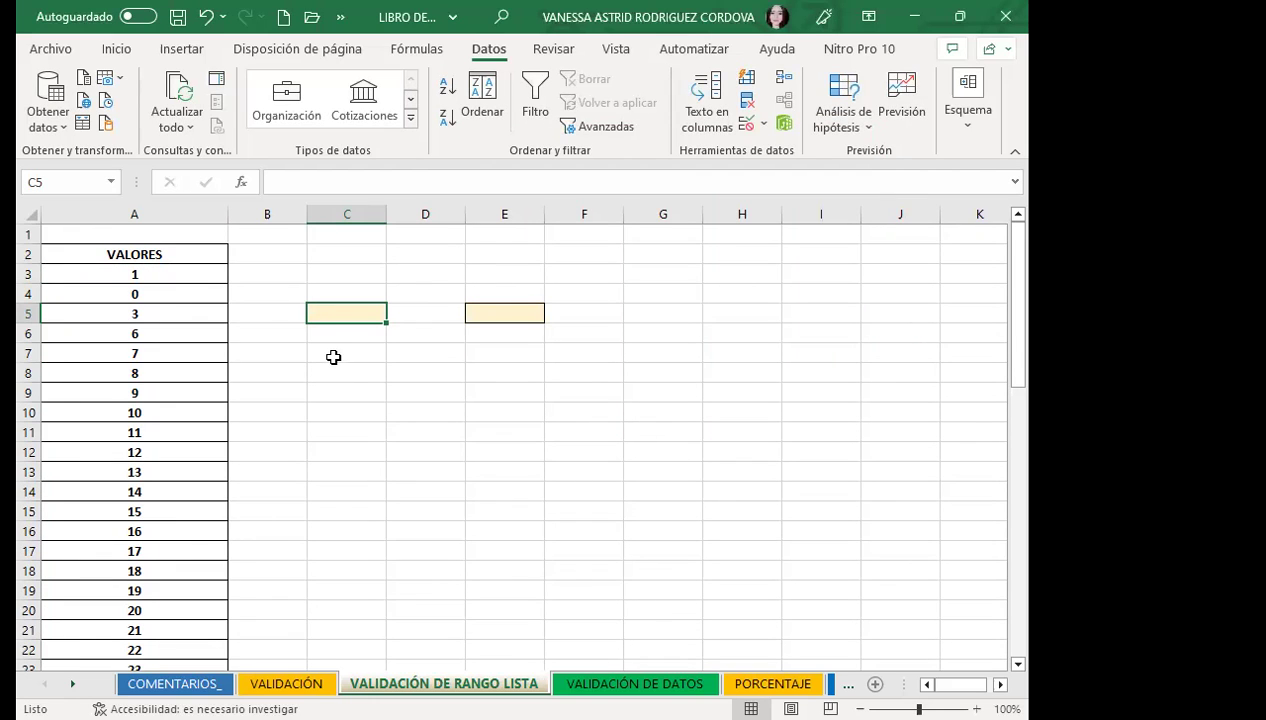
left_click(348, 311)
left_click(336, 391)
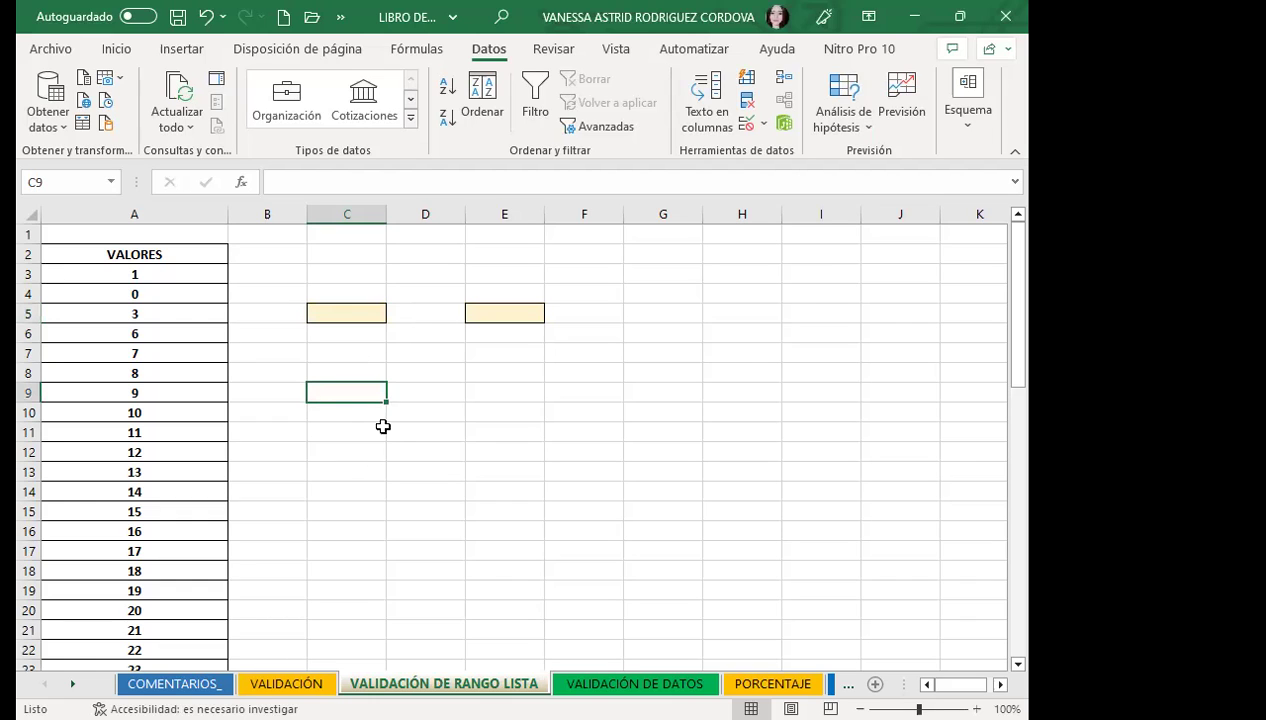
left_click(352, 314)
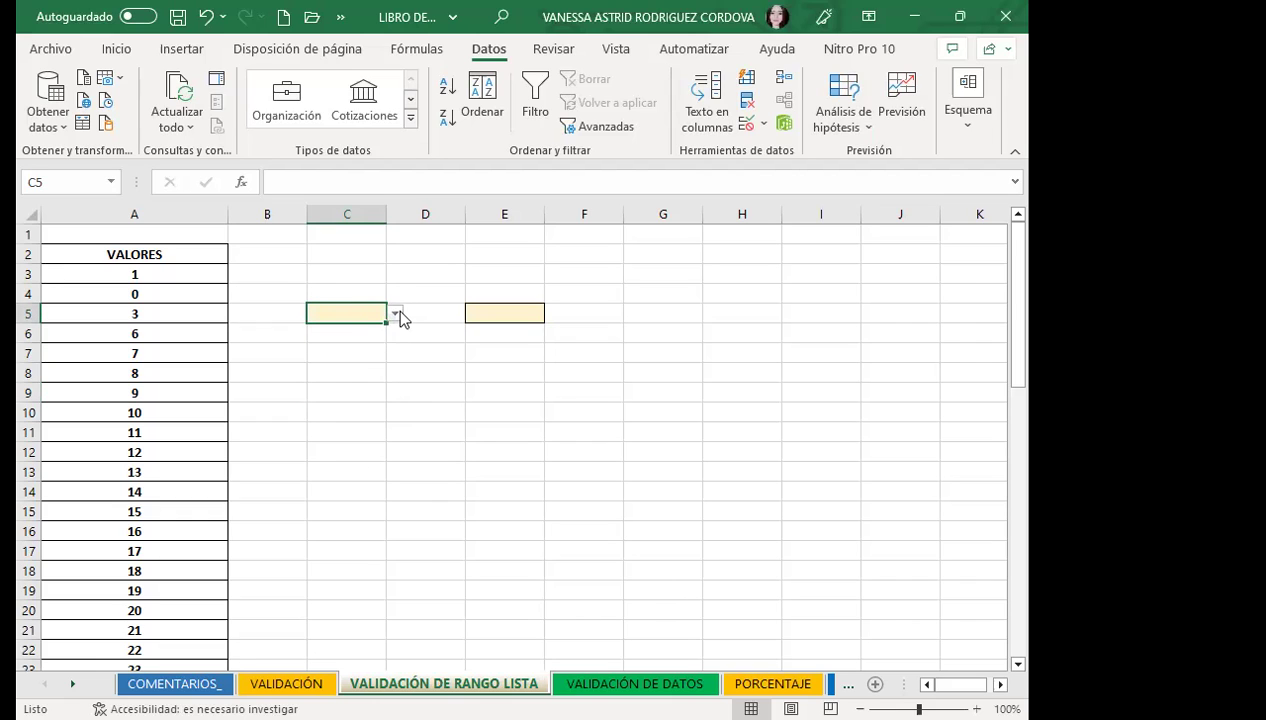
left_click(396, 314)
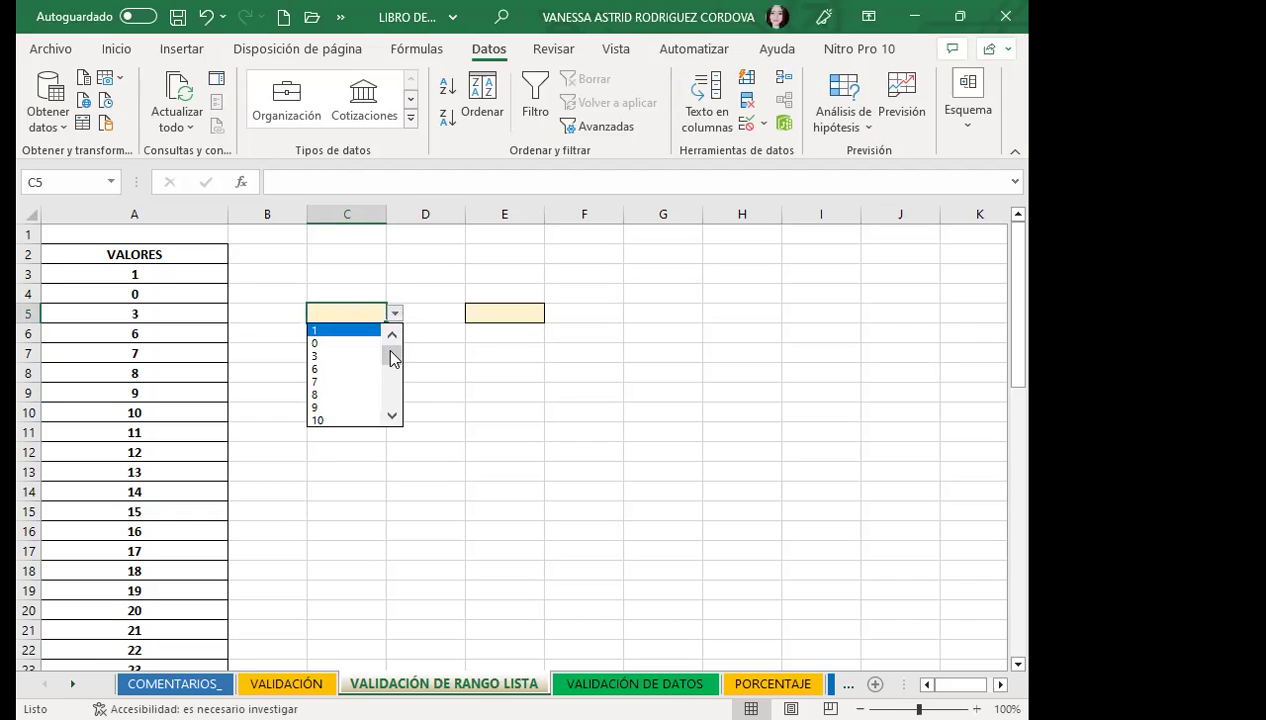
left_click_drag(392, 359, 395, 398)
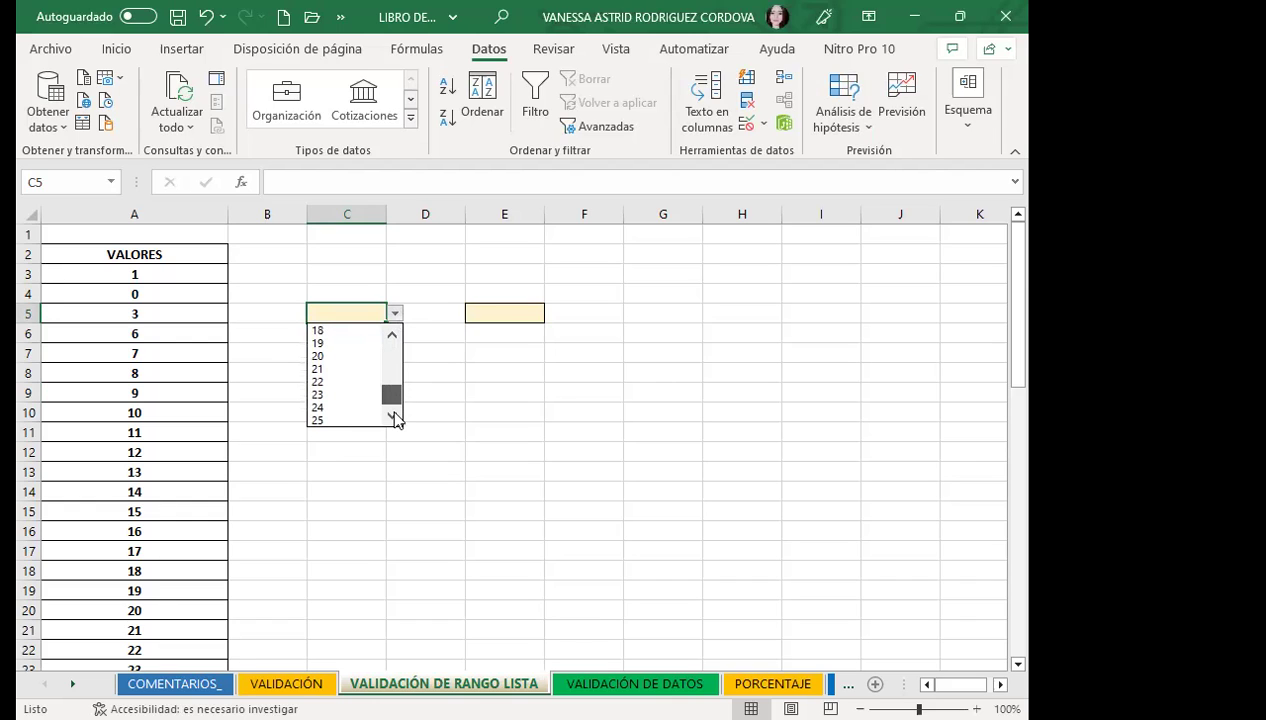
left_click_drag(395, 395, 393, 352)
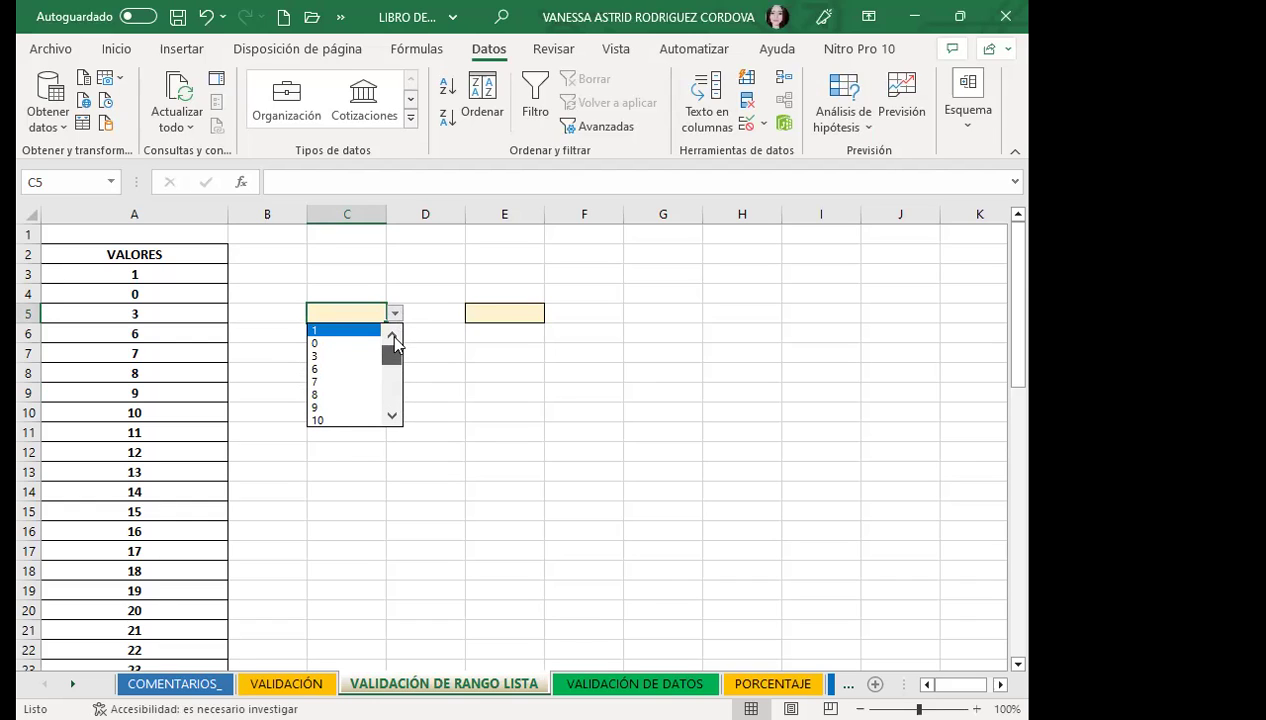
left_click(331, 310)
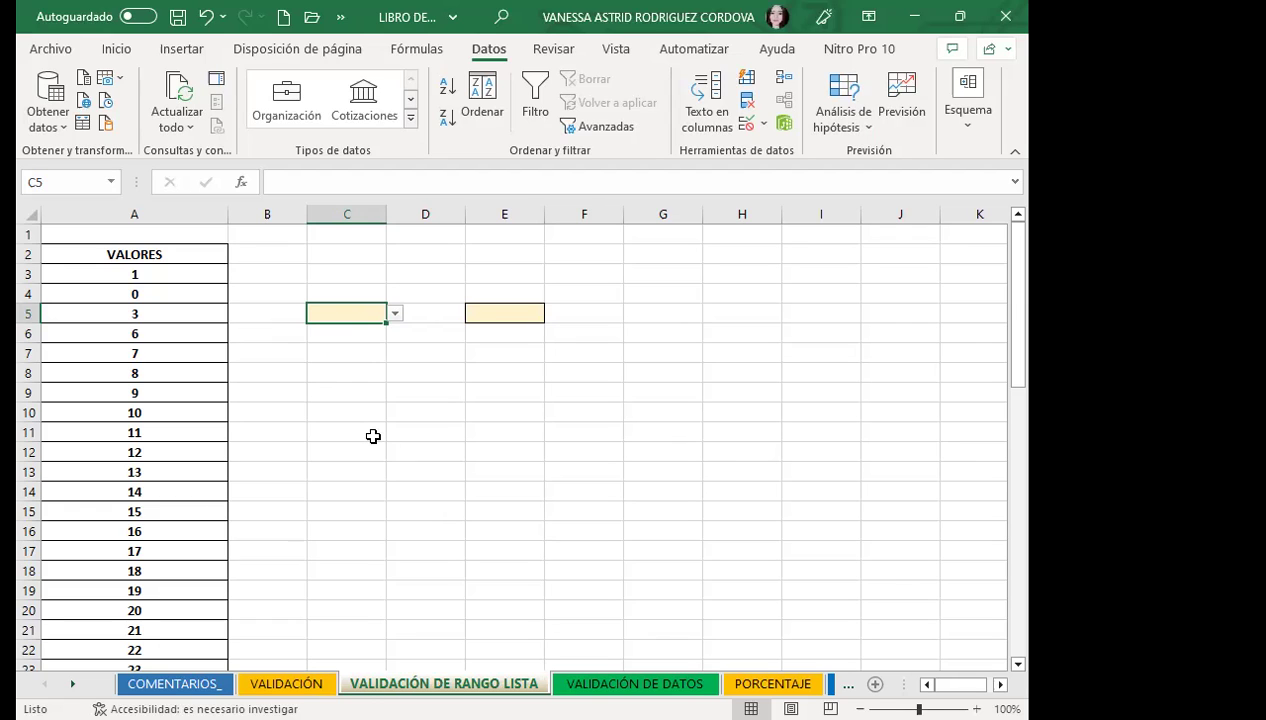
- Open and close C5's dropdown without choosing, then select nearby cells D3 and D5
left_click(395, 313)
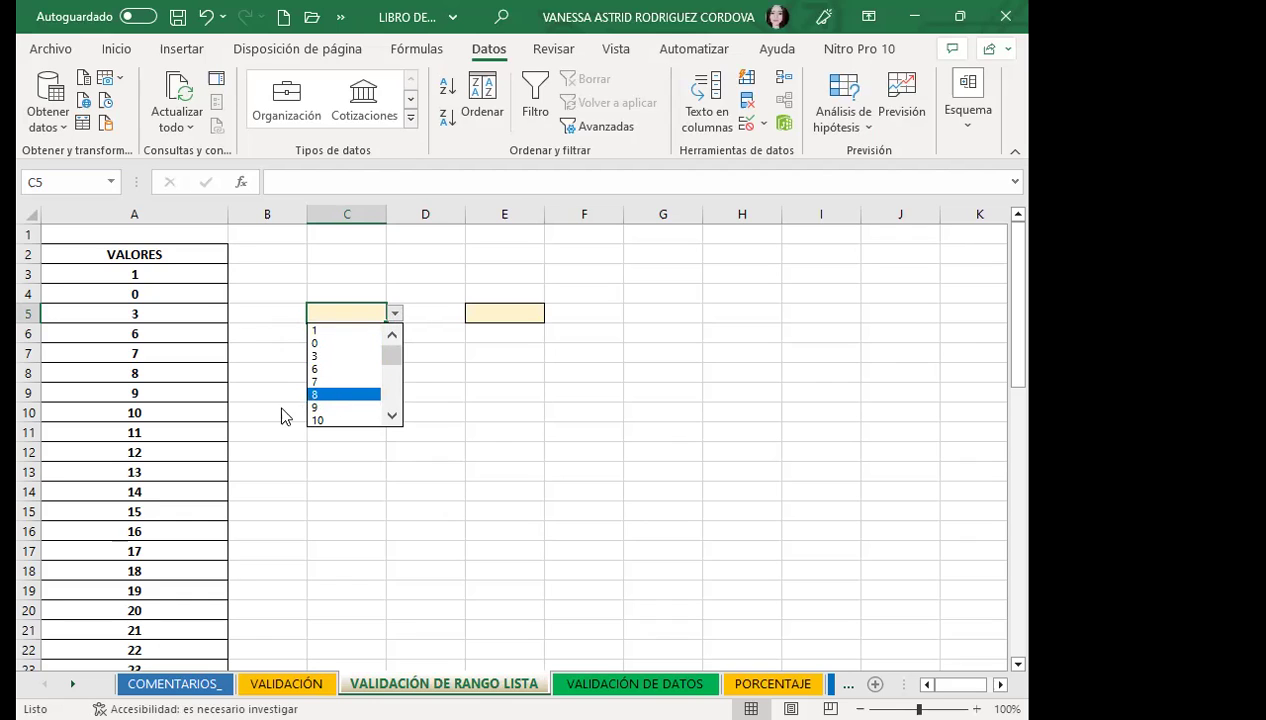
left_click(395, 313)
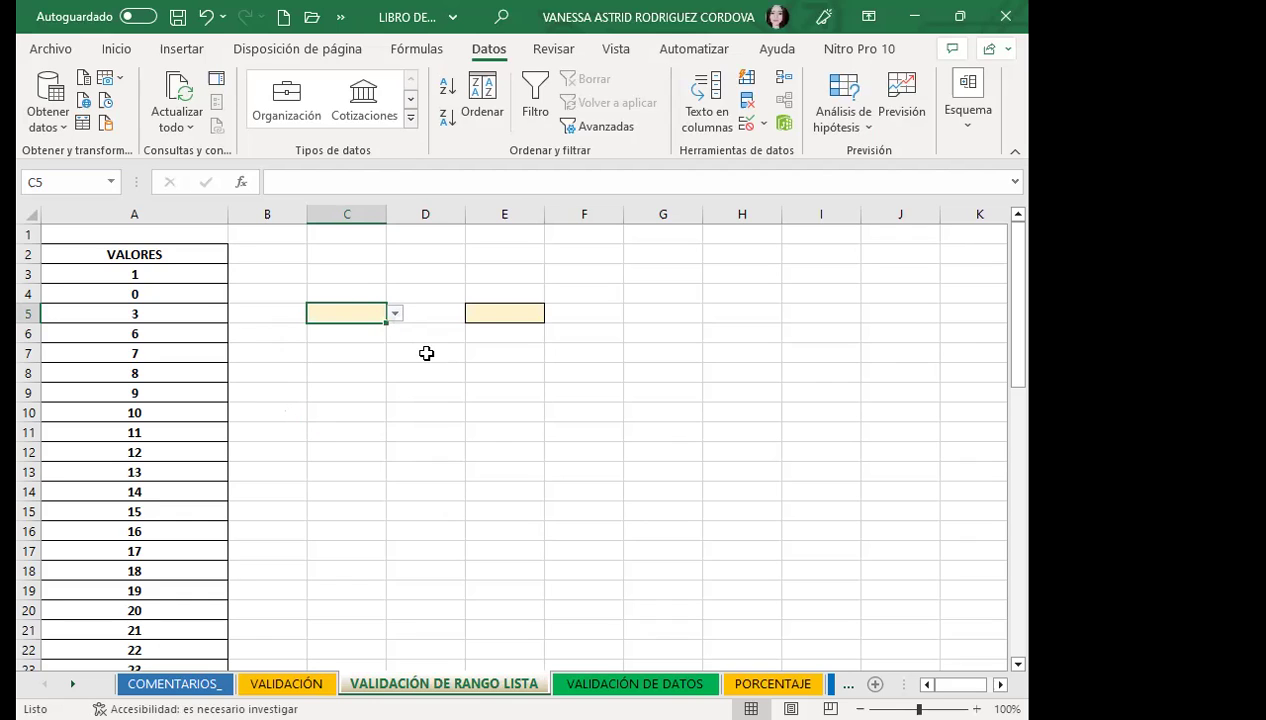
left_click(485, 312)
left_click(520, 395)
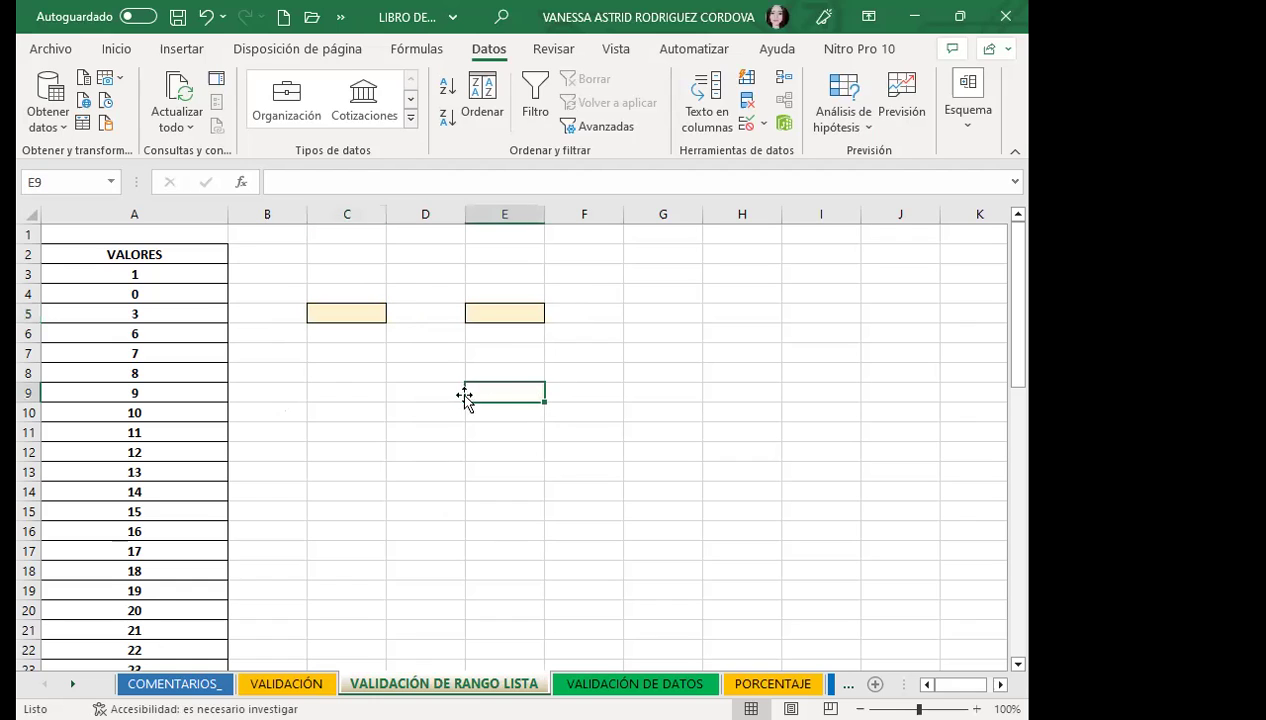
left_click(392, 273)
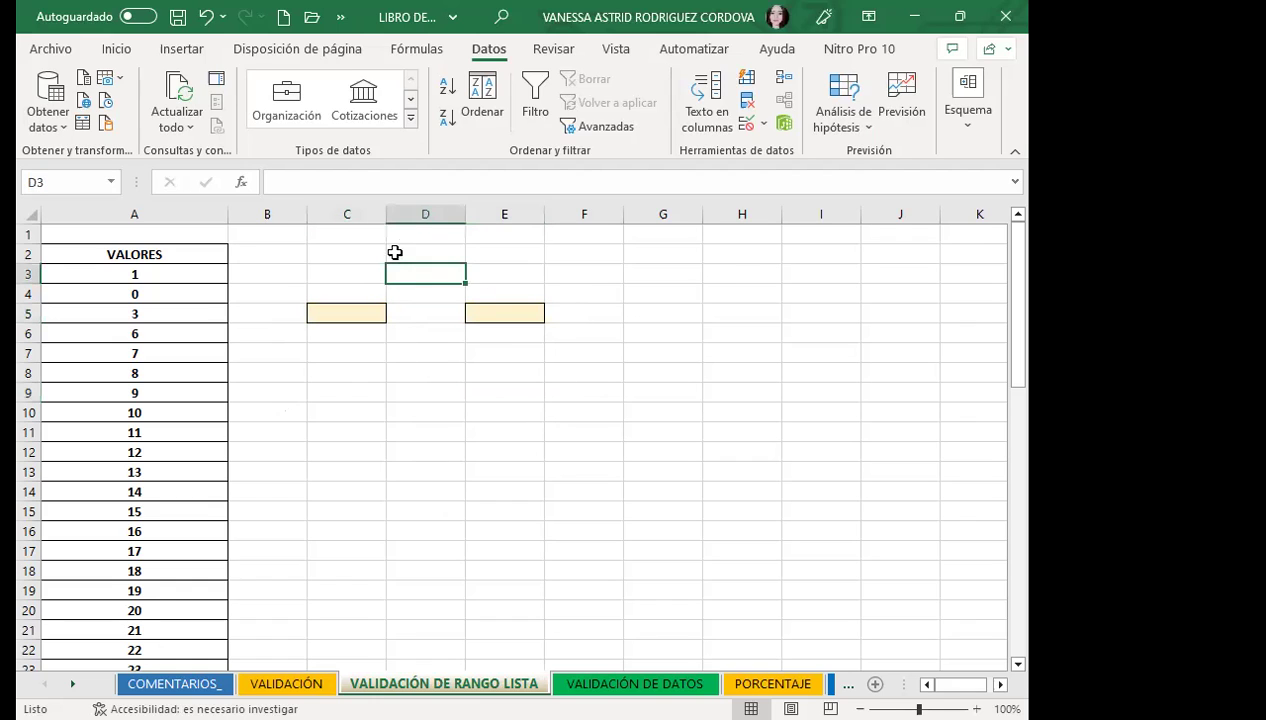
left_click(424, 350)
left_click(426, 310)
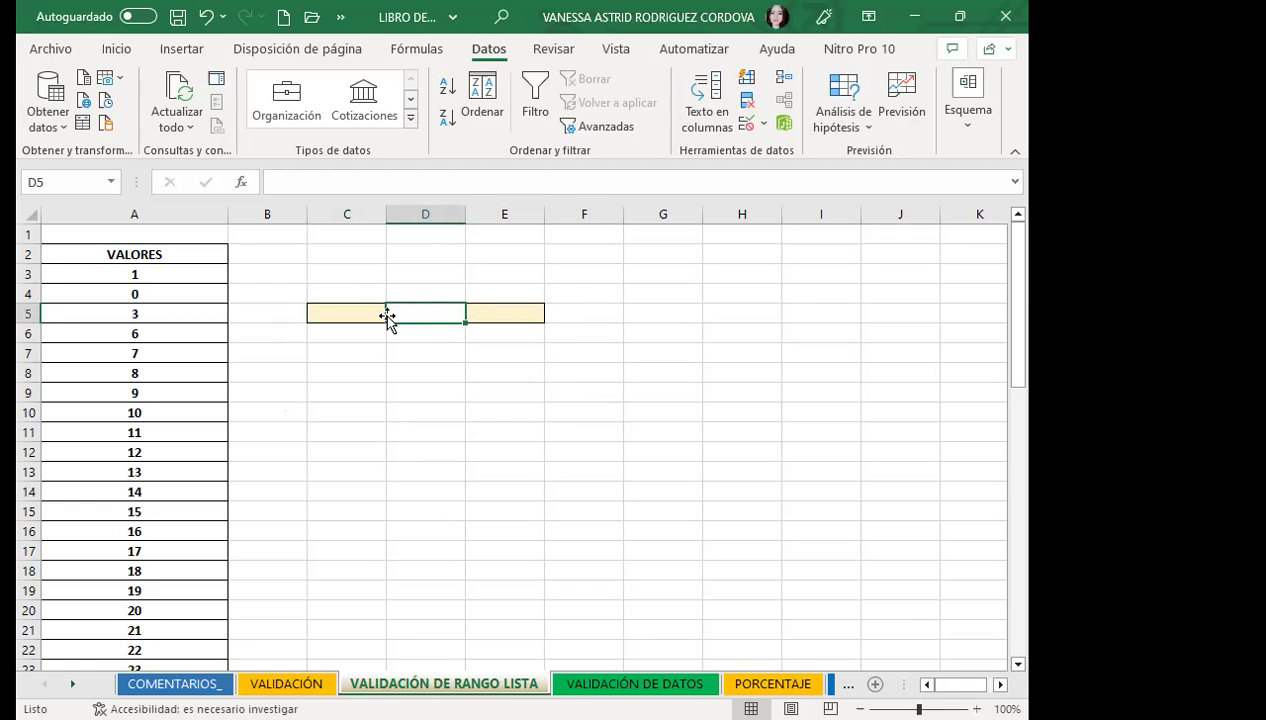
- Pick 6 and then 10 from C5's dropdown, then clear C5 again
left_click(355, 318)
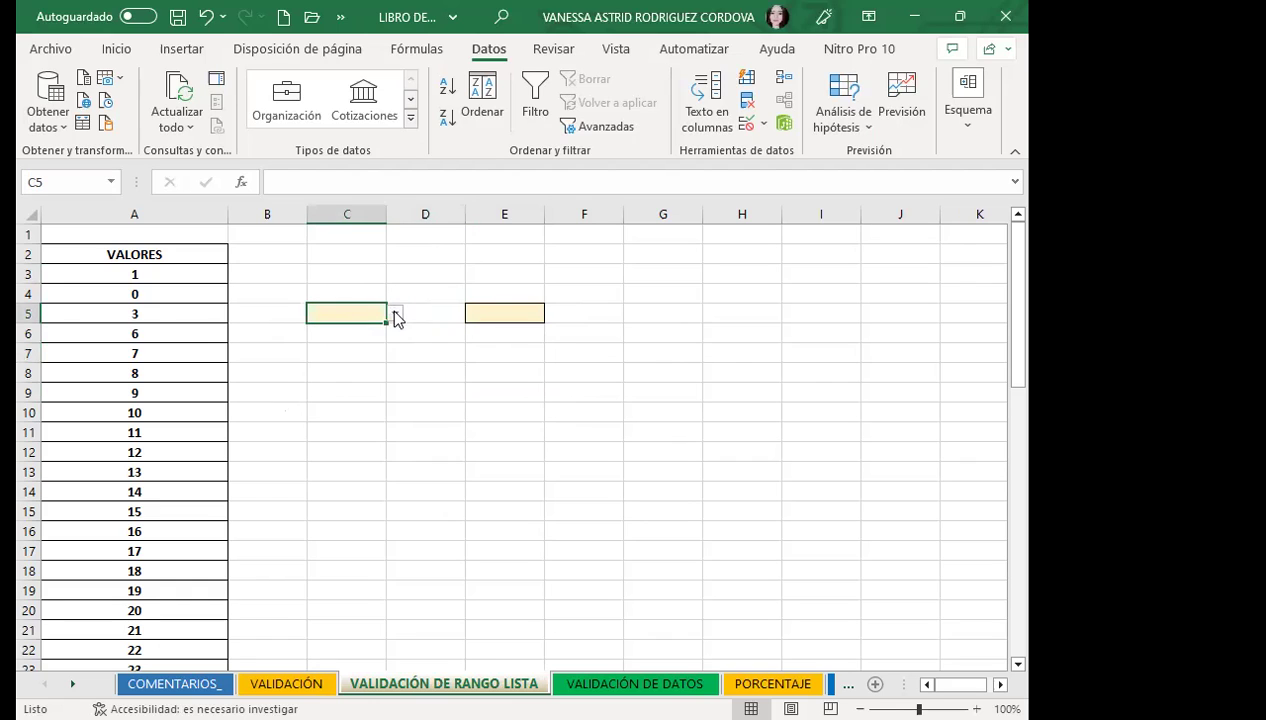
left_click(392, 310)
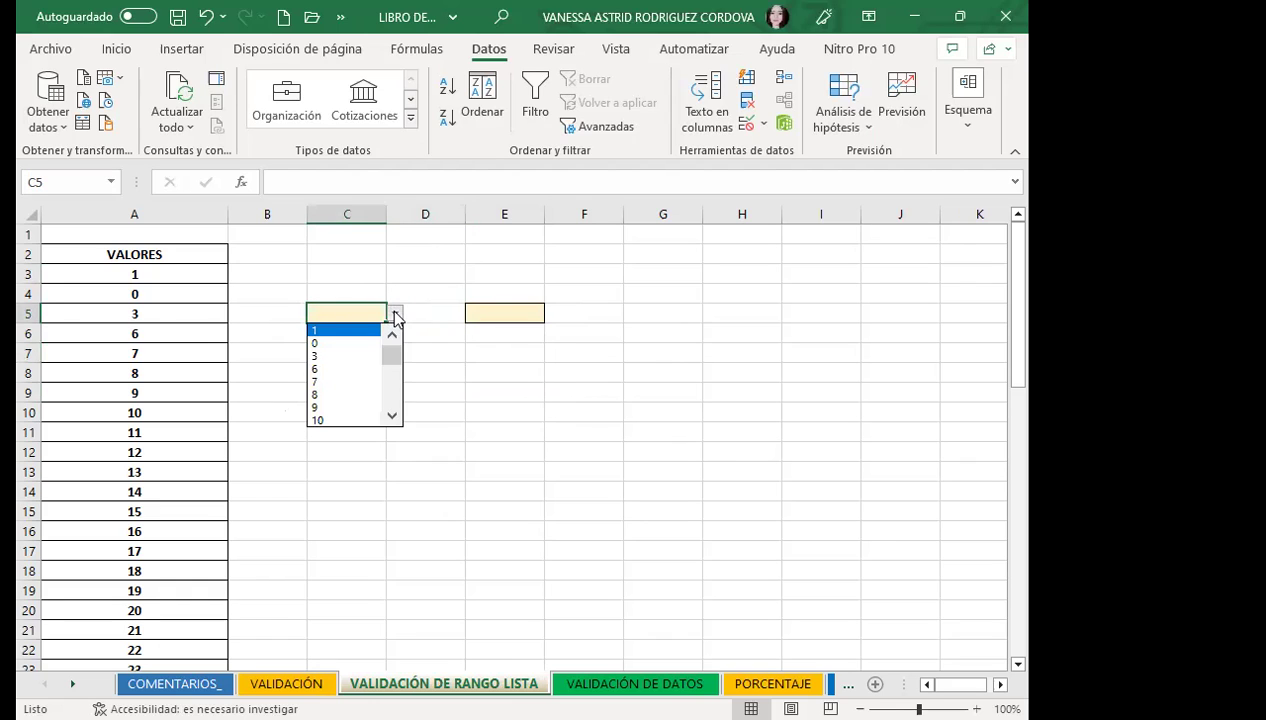
left_click(315, 369)
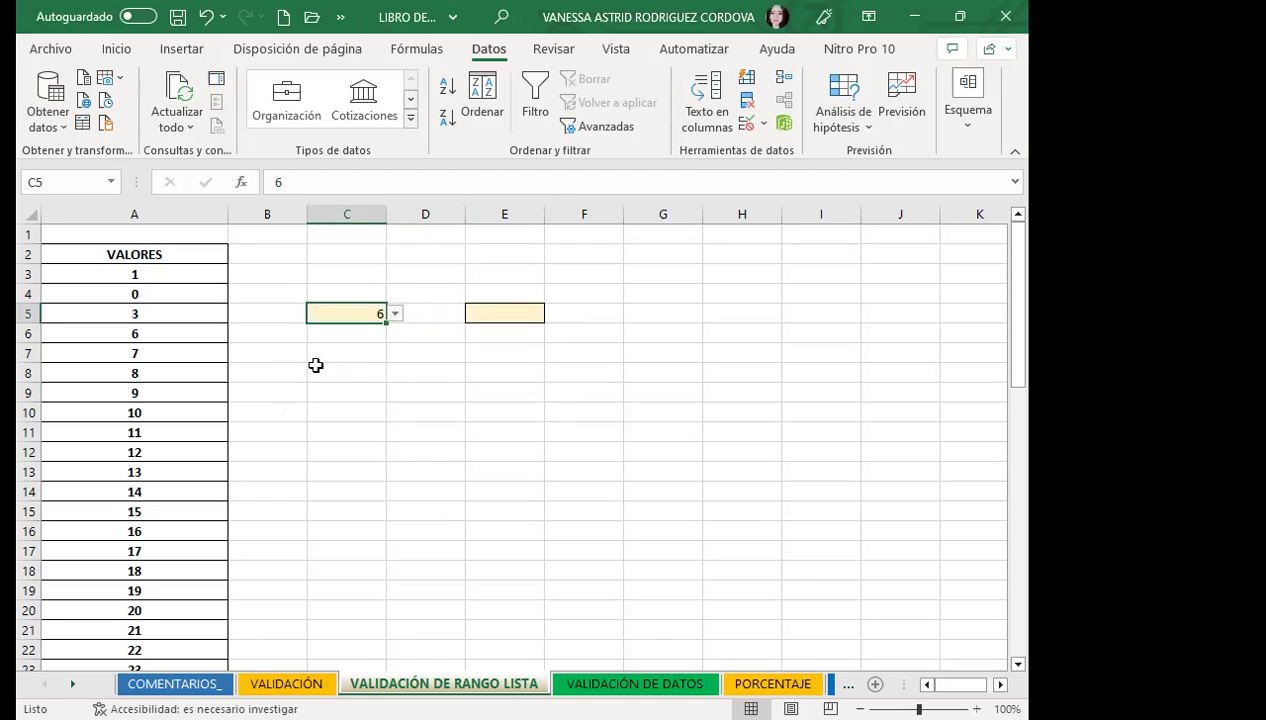
left_click(395, 313)
left_click(335, 382)
left_click(343, 411)
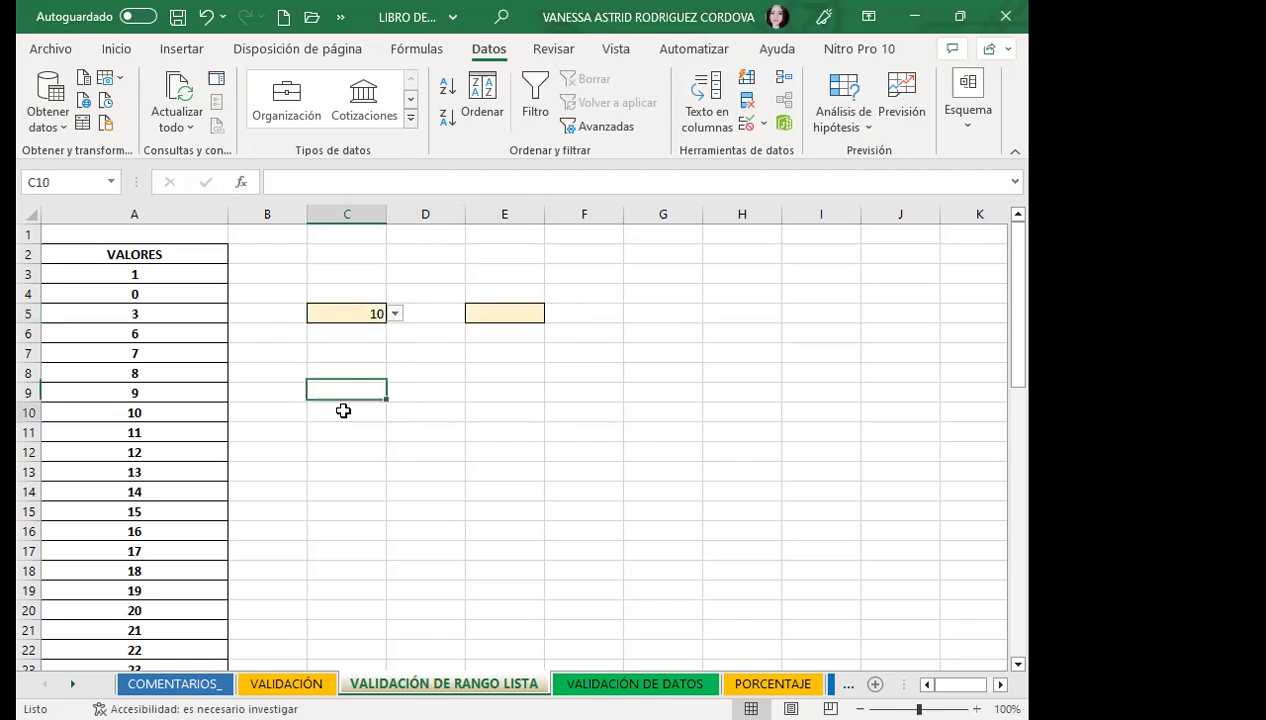
left_click(343, 313)
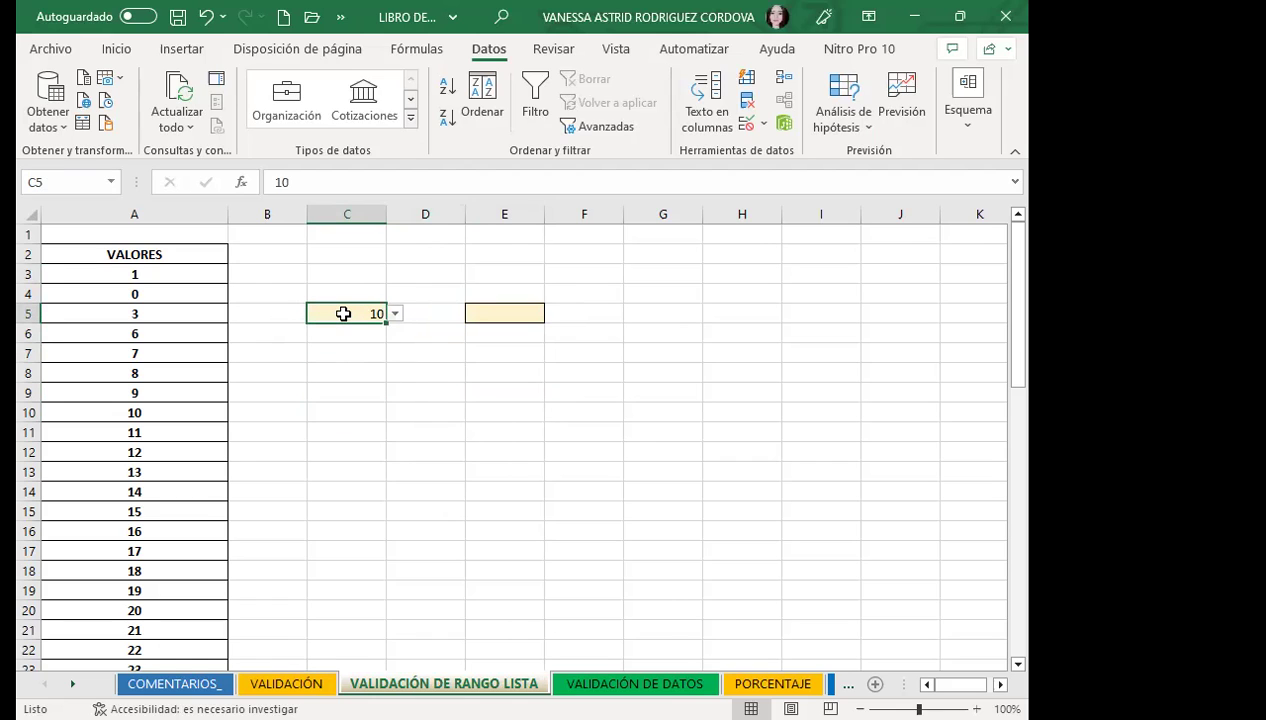
key("BackSpace")
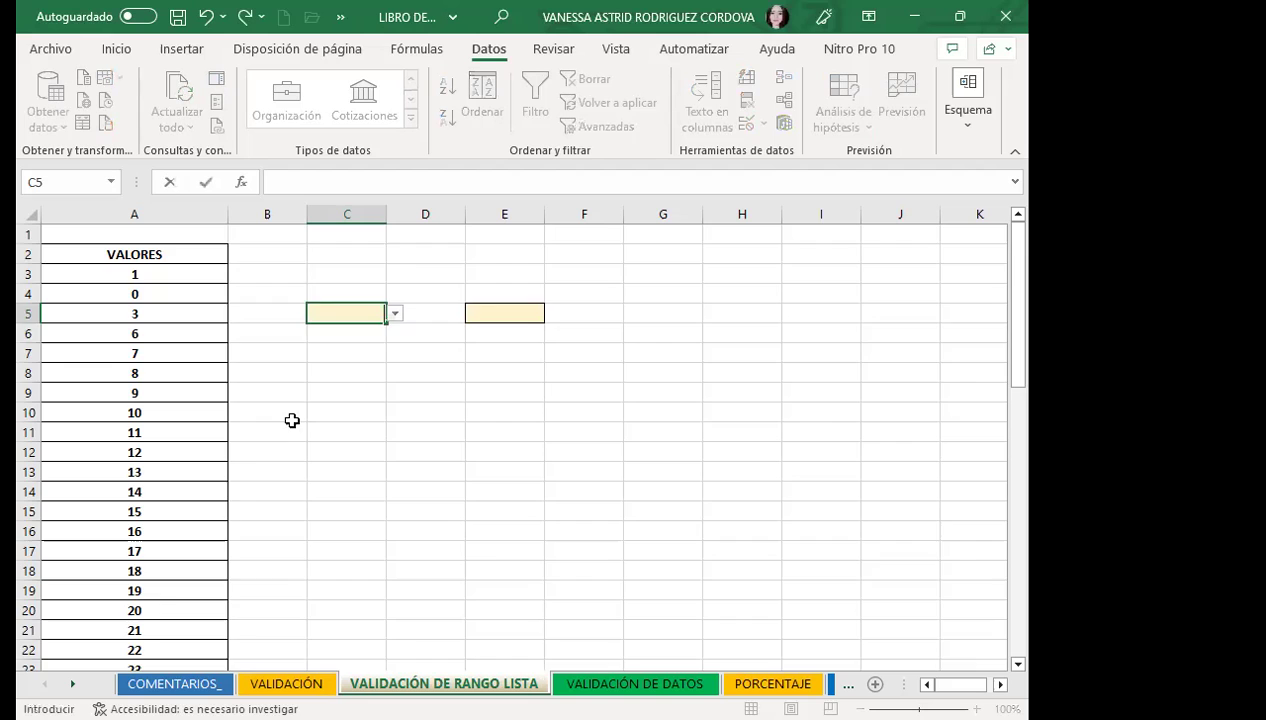
- Try entering 40 in C5, cancel the rejection, then enter 3 instead
scroll(227, 499, "down", 2)
scroll(300, 400, "up", 2)
type("40")
key("Return")
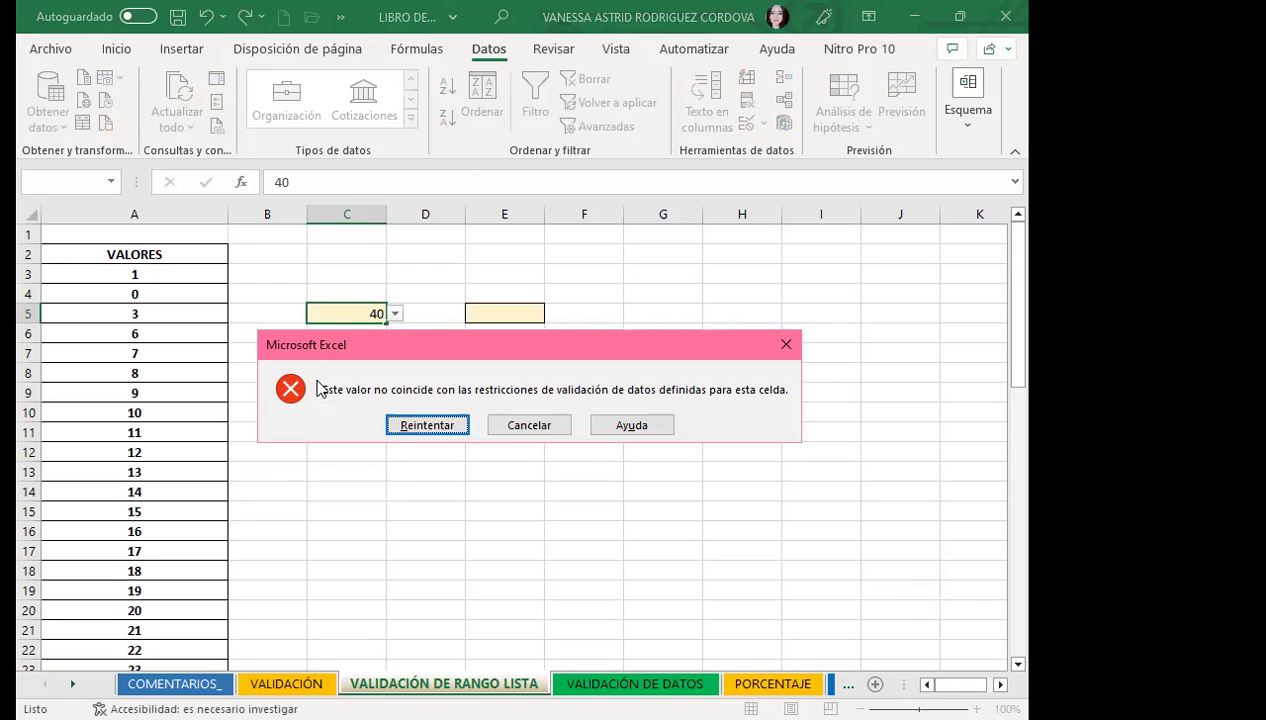
left_click(789, 348)
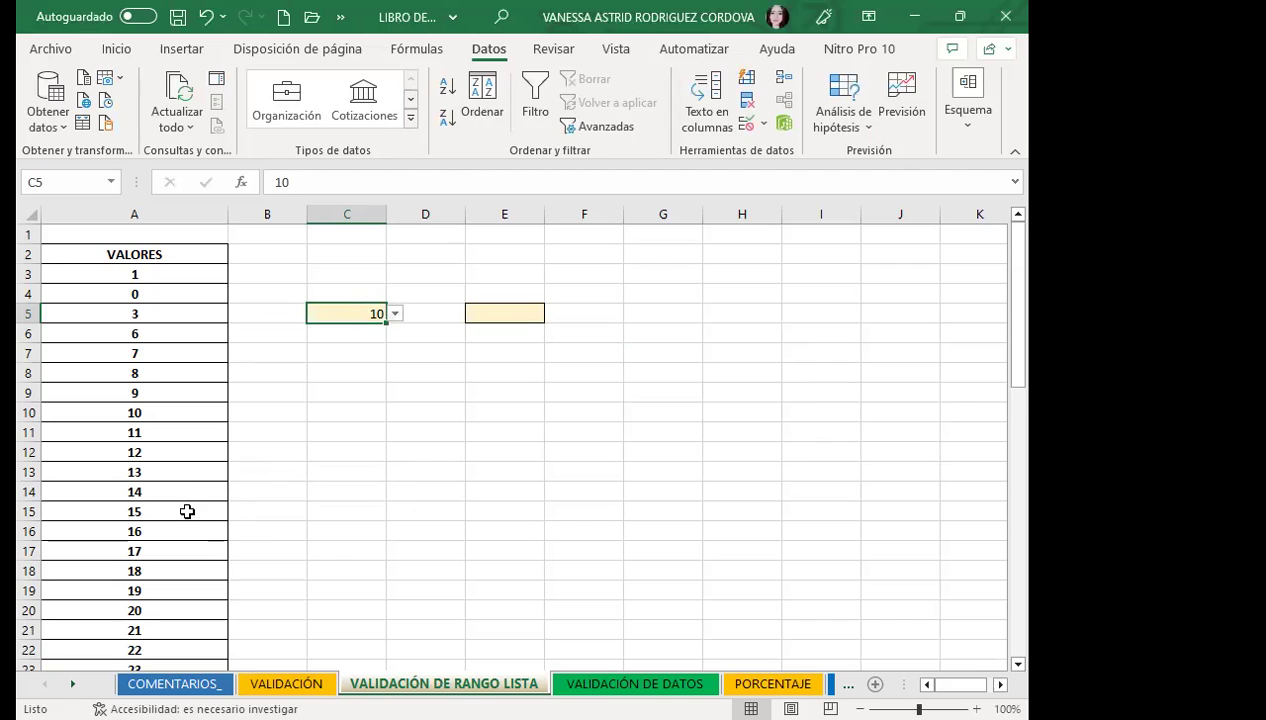
scroll(167, 528, "down", 1)
scroll(167, 528, "down", 2)
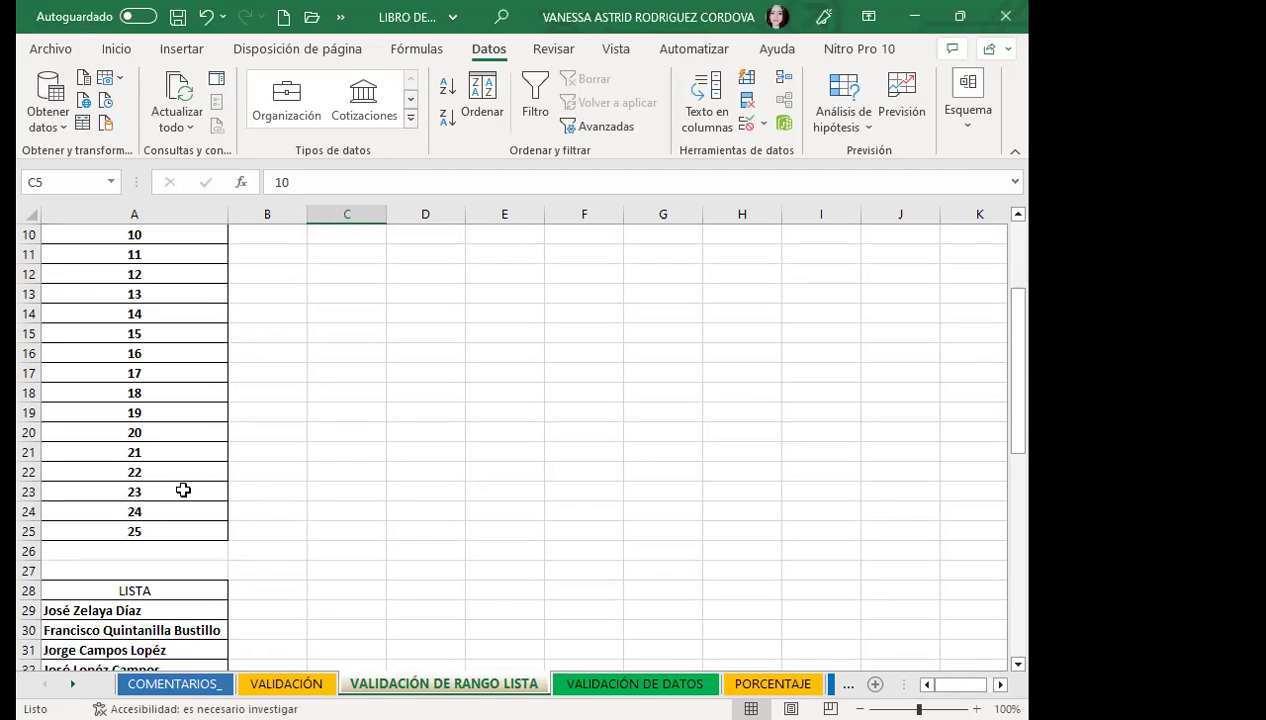
scroll(183, 490, "up", 3)
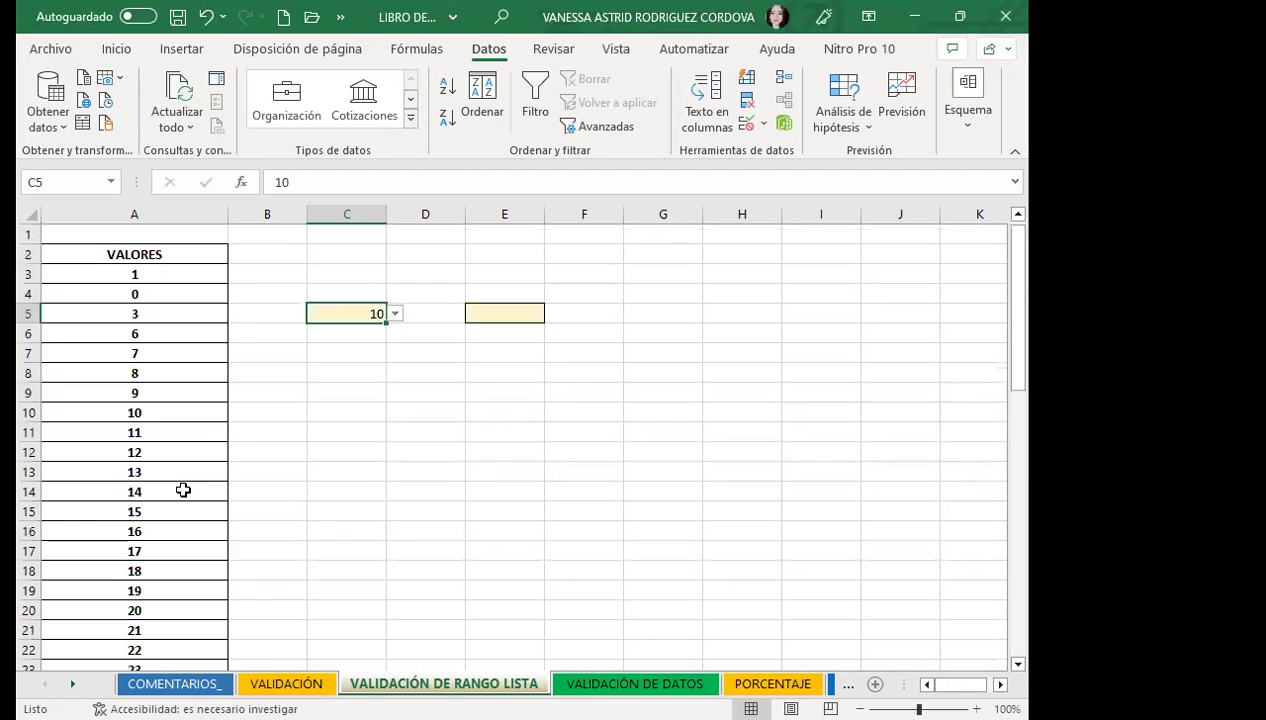
type("3")
key("Return")
- Pick 10 and then 16 from C5's dropdown, leaving C5 at 16
left_click(359, 314)
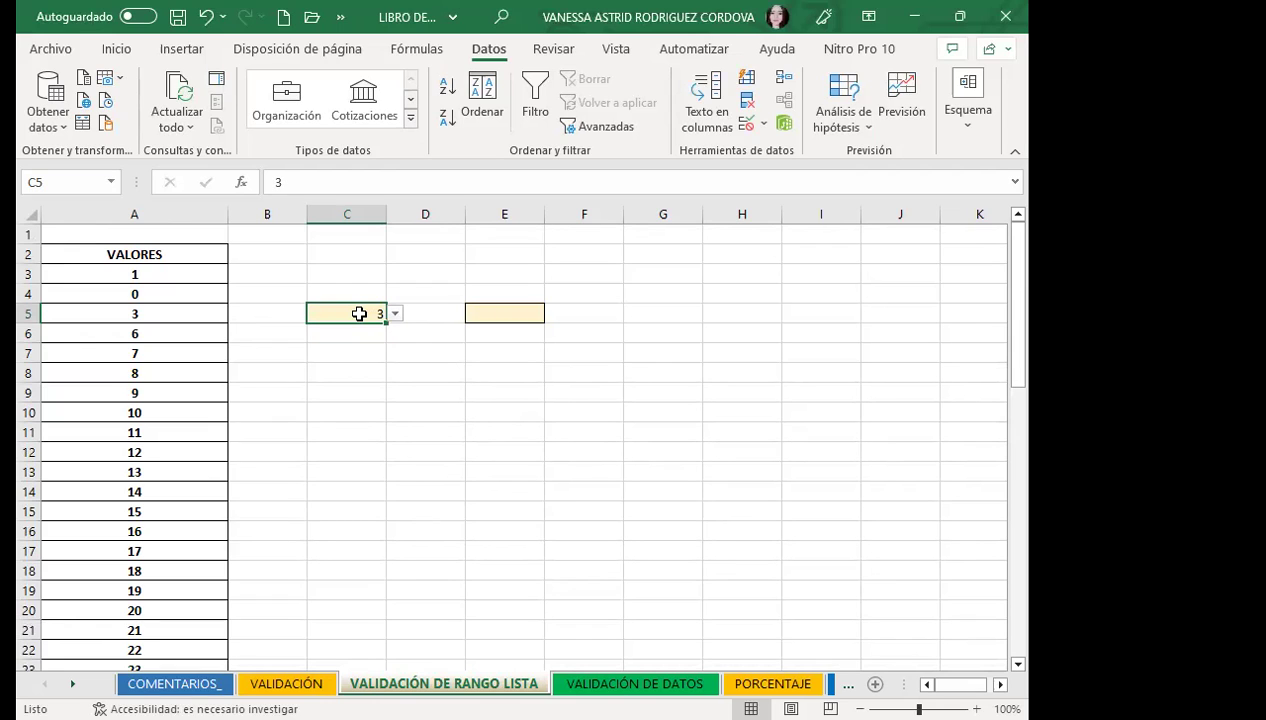
left_click(394, 314)
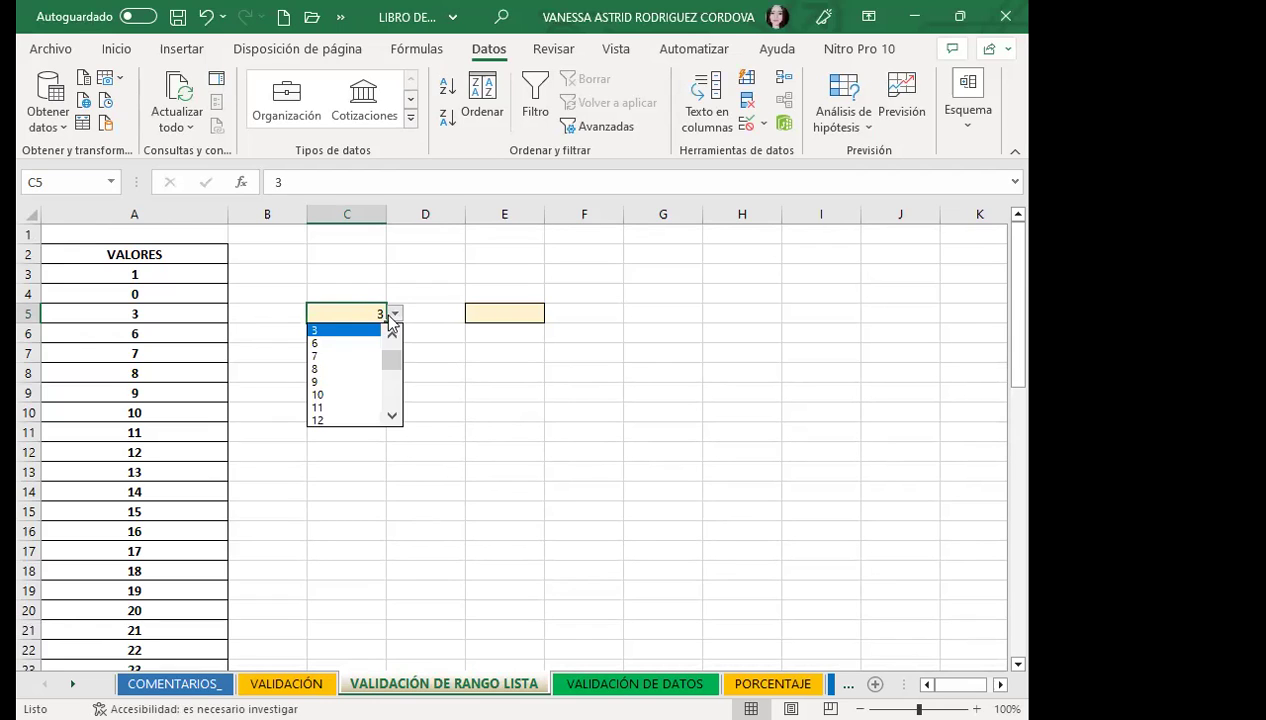
left_click(319, 398)
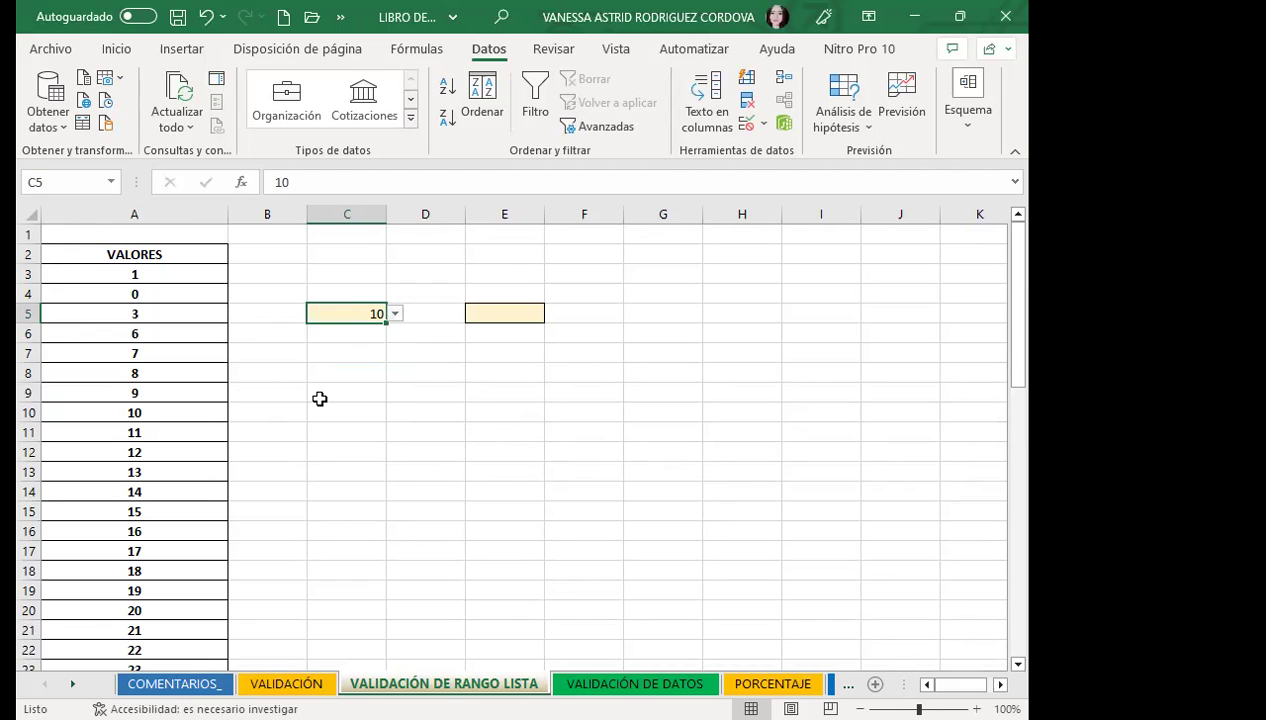
left_click(395, 314)
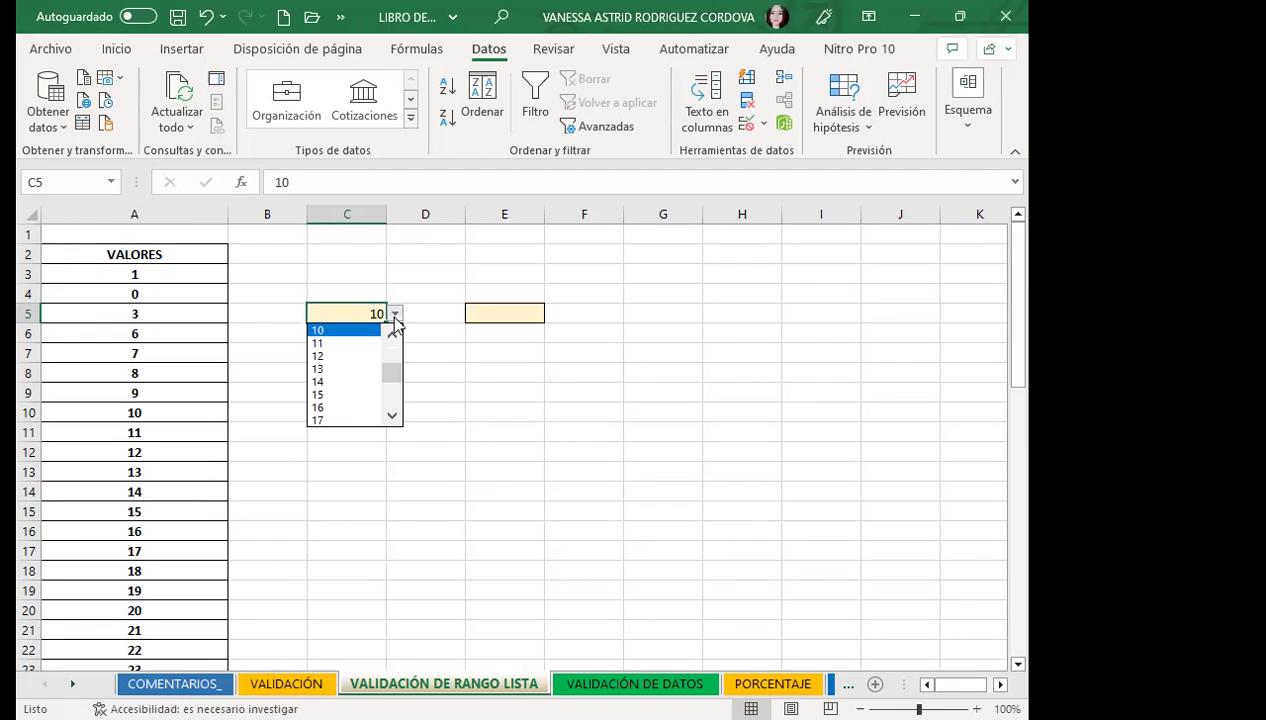
left_click(337, 408)
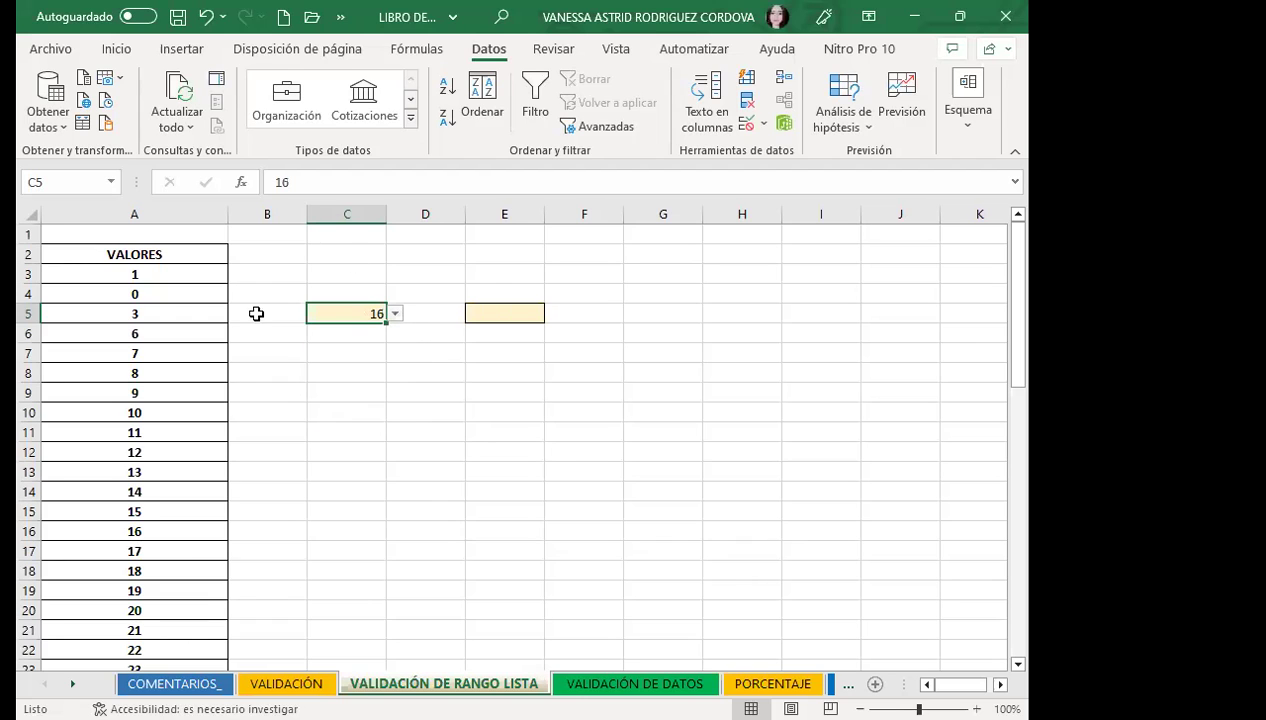
left_click(499, 311)
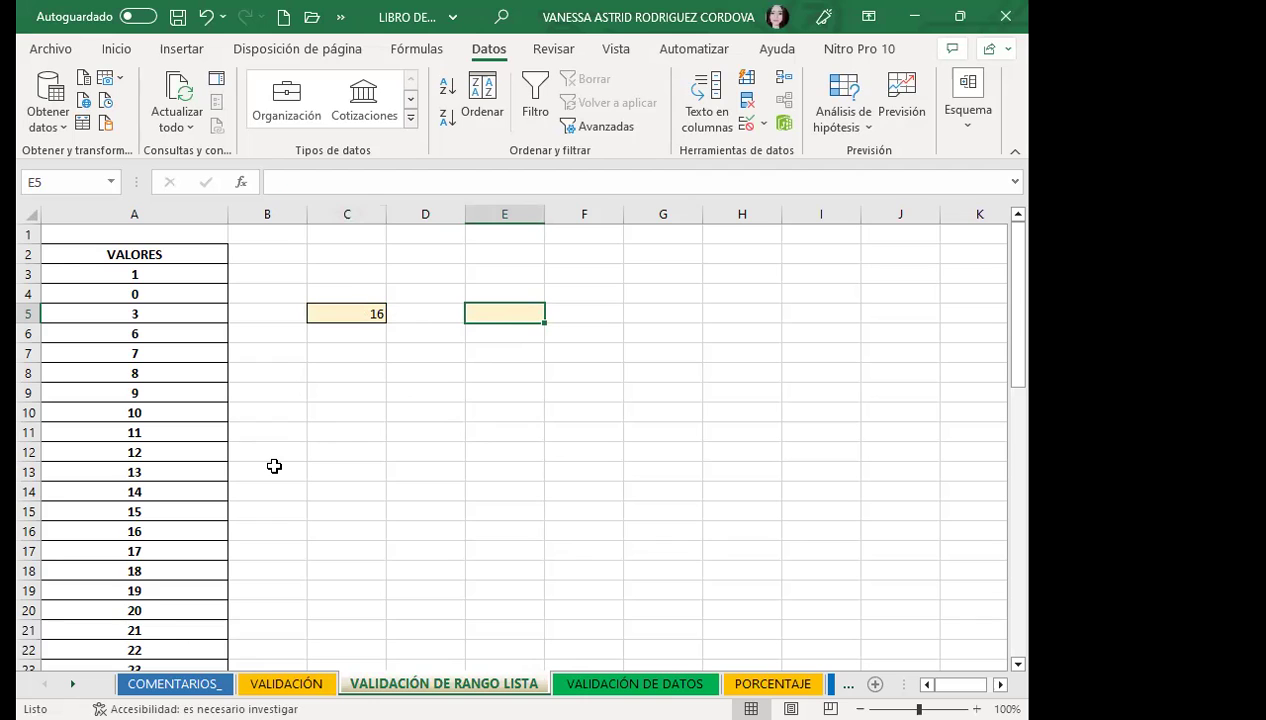
- Select the names from A28 down column A and name that range LISTA in the Name Box
scroll(50, 510, "down", 4)
scroll(60, 505, "down", 3)
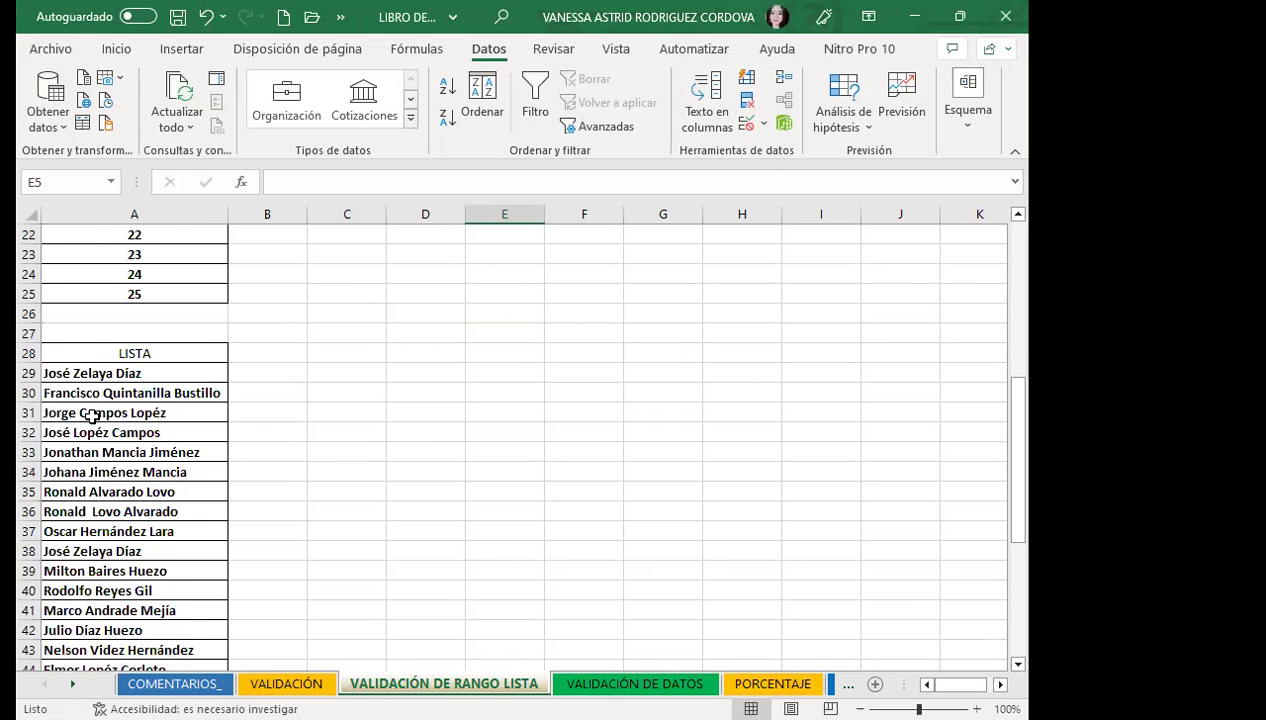
scroll(110, 450, "down", 2)
scroll(175, 325, "up", 1)
scroll(167, 302, "up", 2)
mouse_move(184, 430)
left_mouse_down()
mouse_move(225, 660)
mouse_move(208, 624)
left_mouse_up()
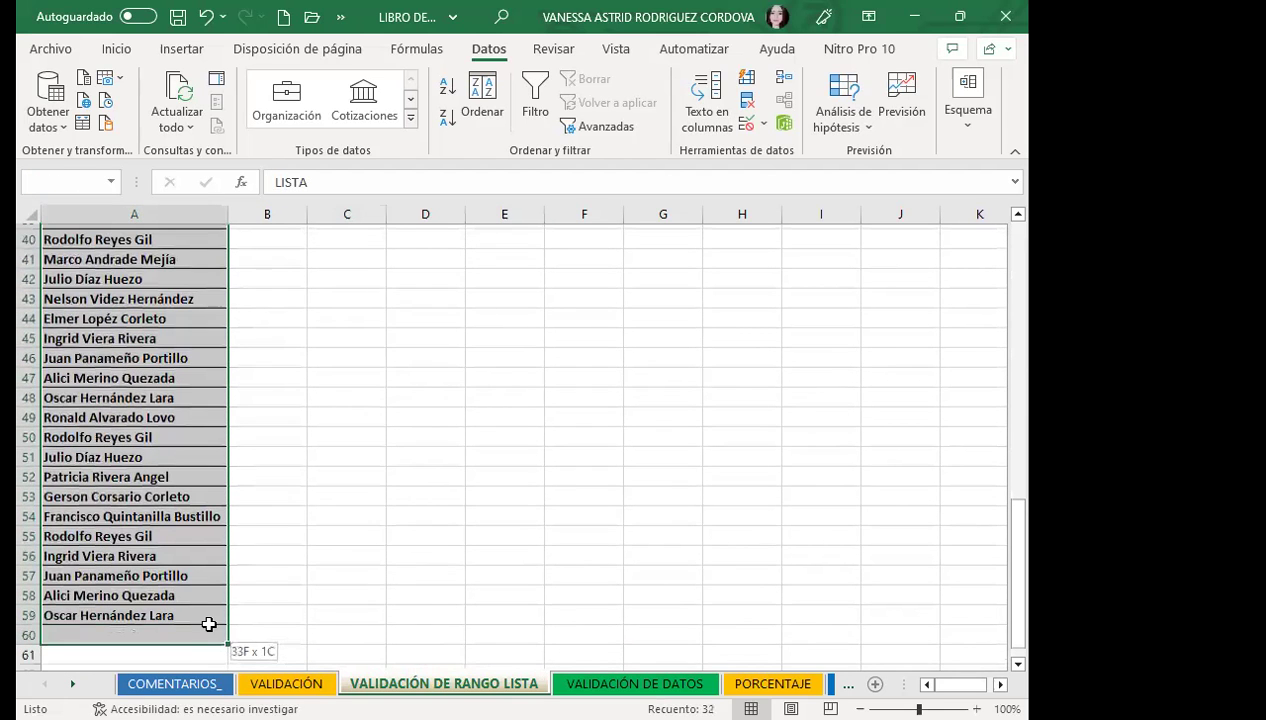
scroll(82, 335, "up", 11)
left_click(73, 182)
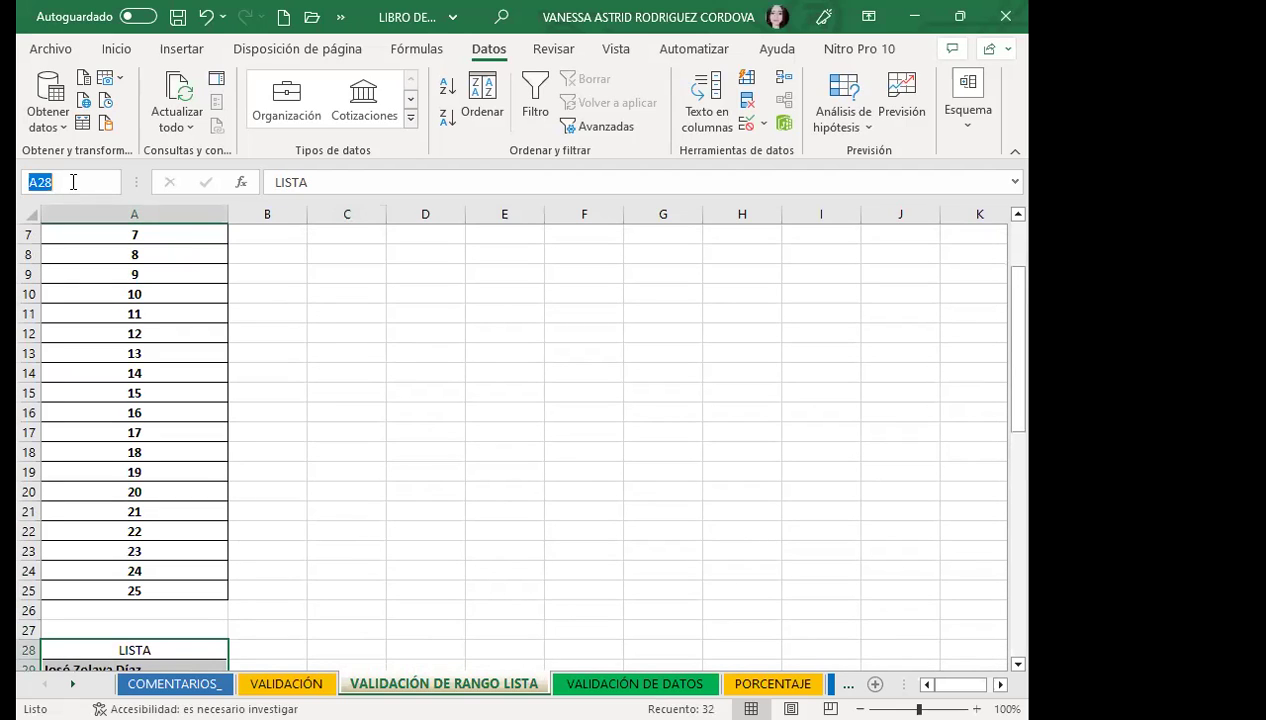
type("LISTA")
key("Return")
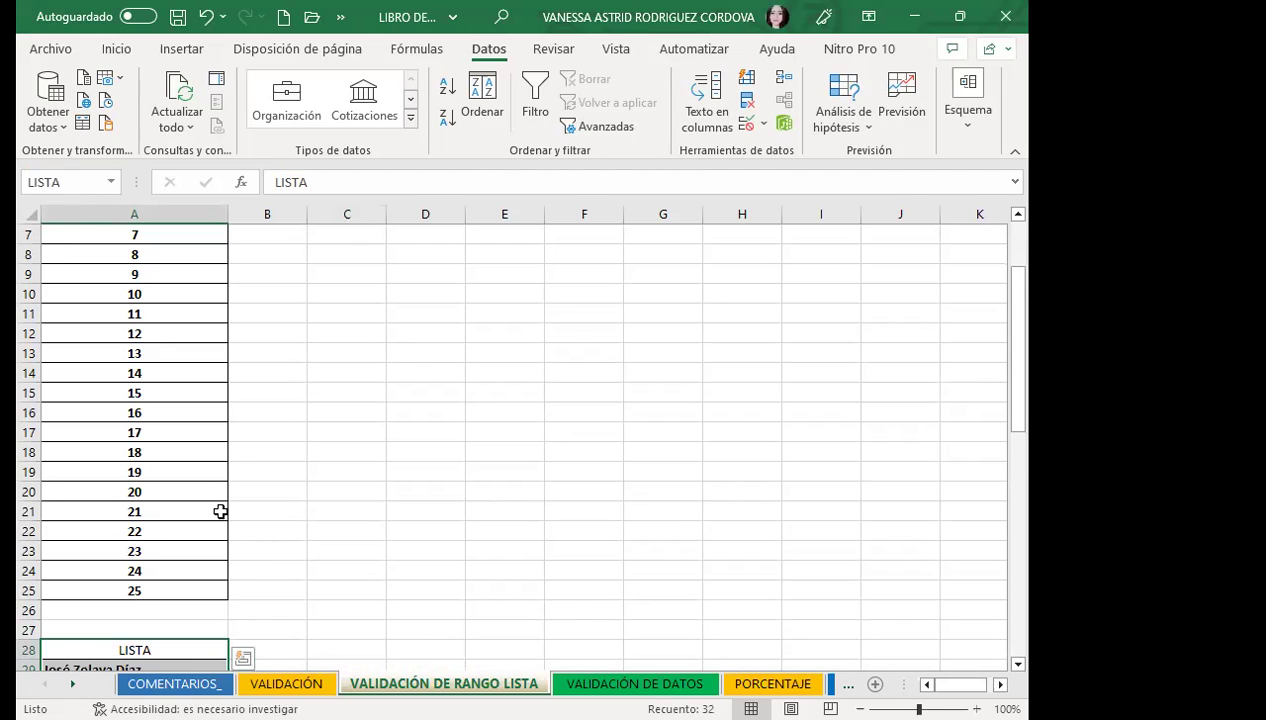
left_click(290, 610)
scroll(501, 519, "up", 2)
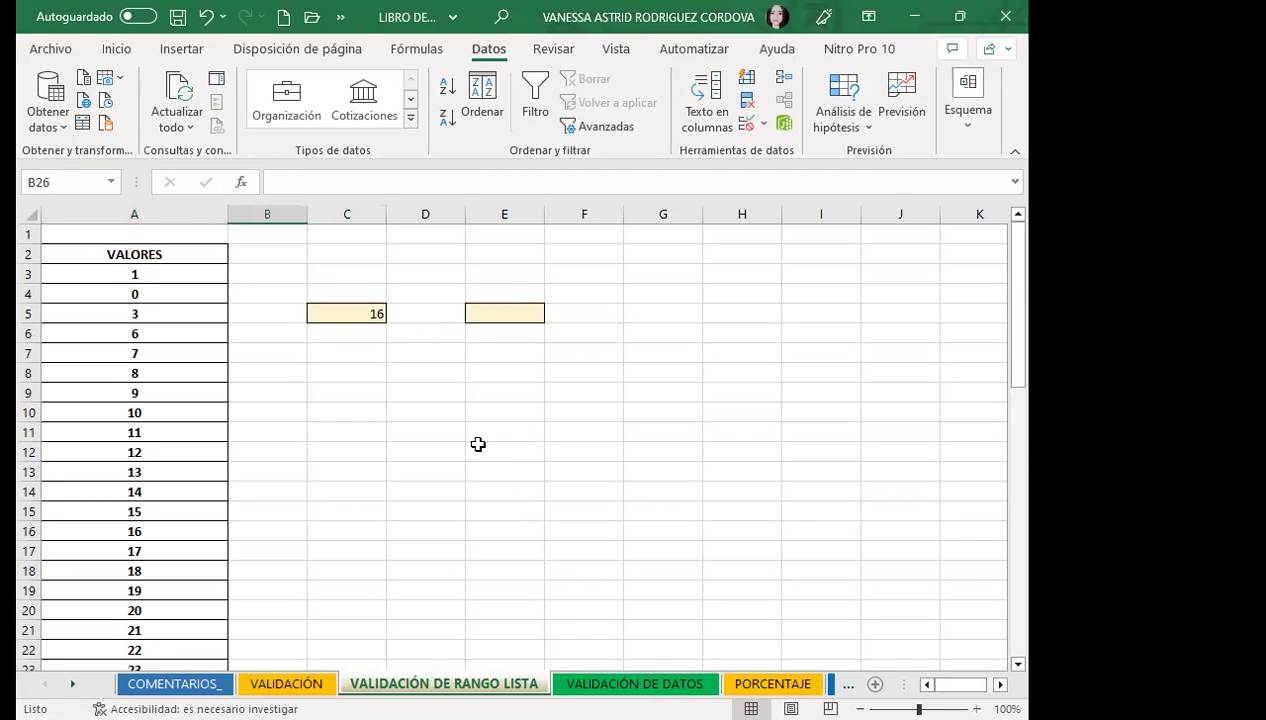
left_click(503, 314)
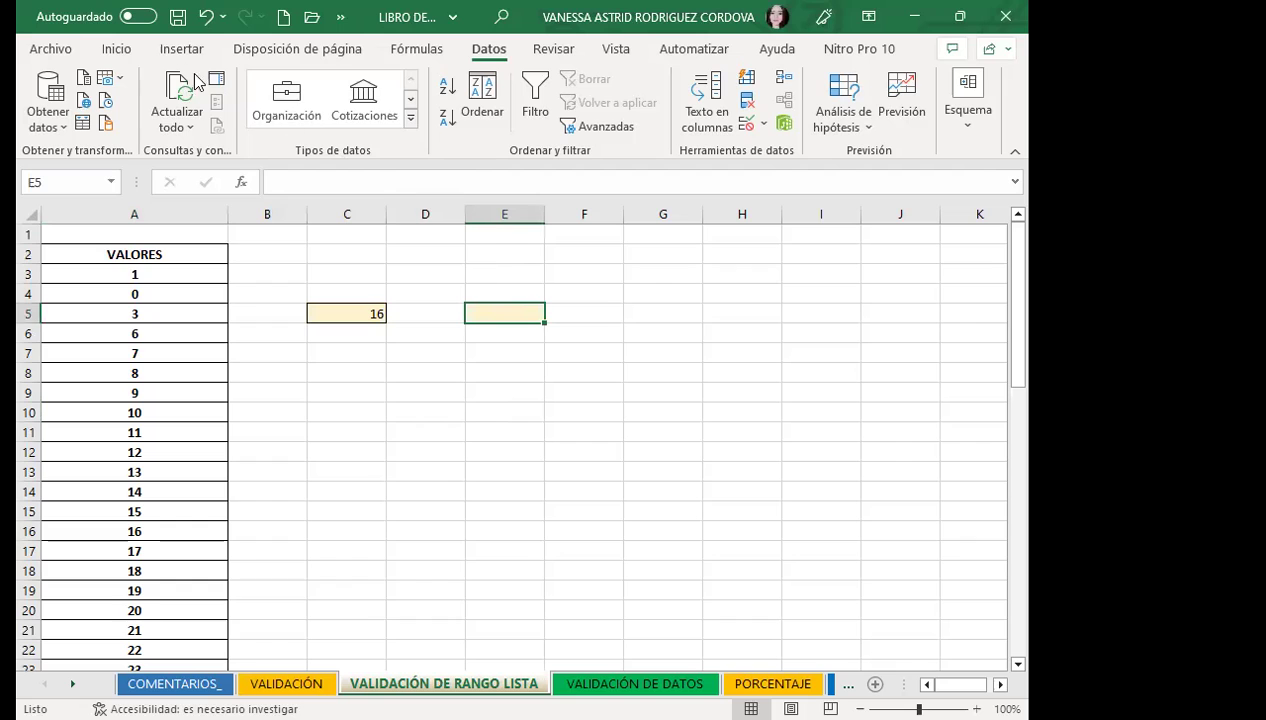
- Open the Administrador de nombres from Fórmulas to view LISTA referring to $A$28:$A$59
left_click(412, 50)
left_click(398, 120)
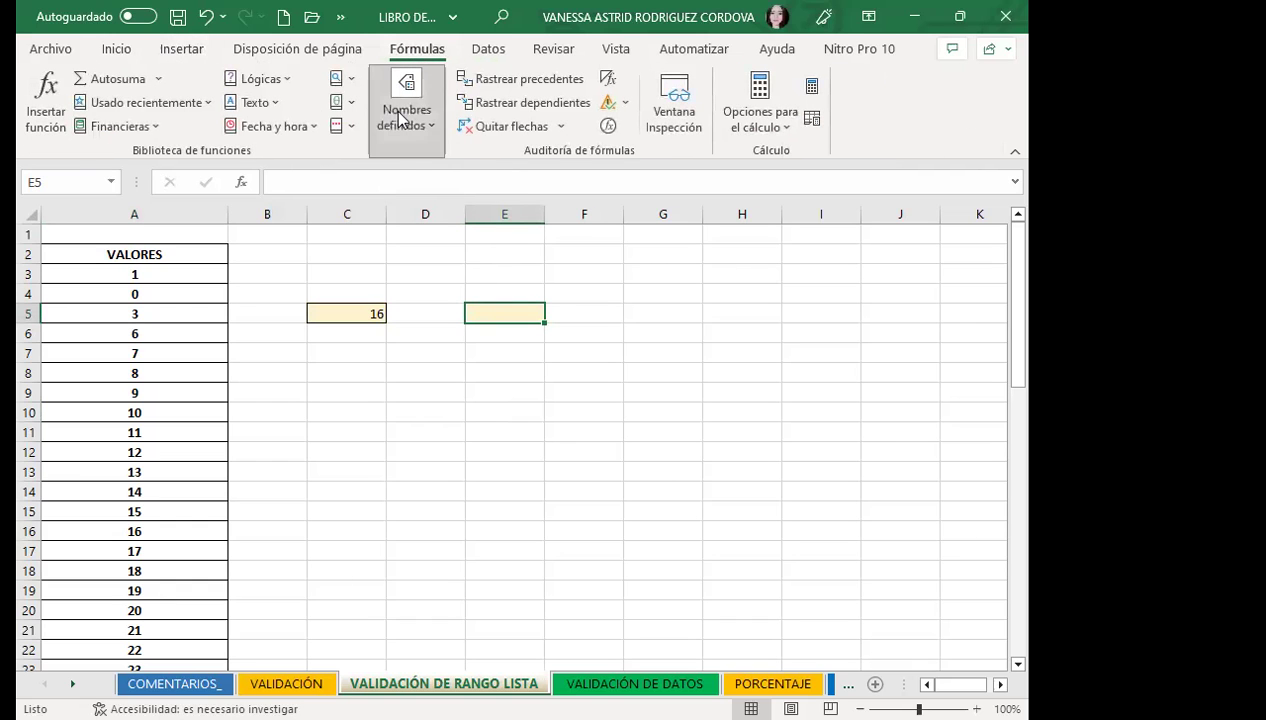
left_click(410, 190)
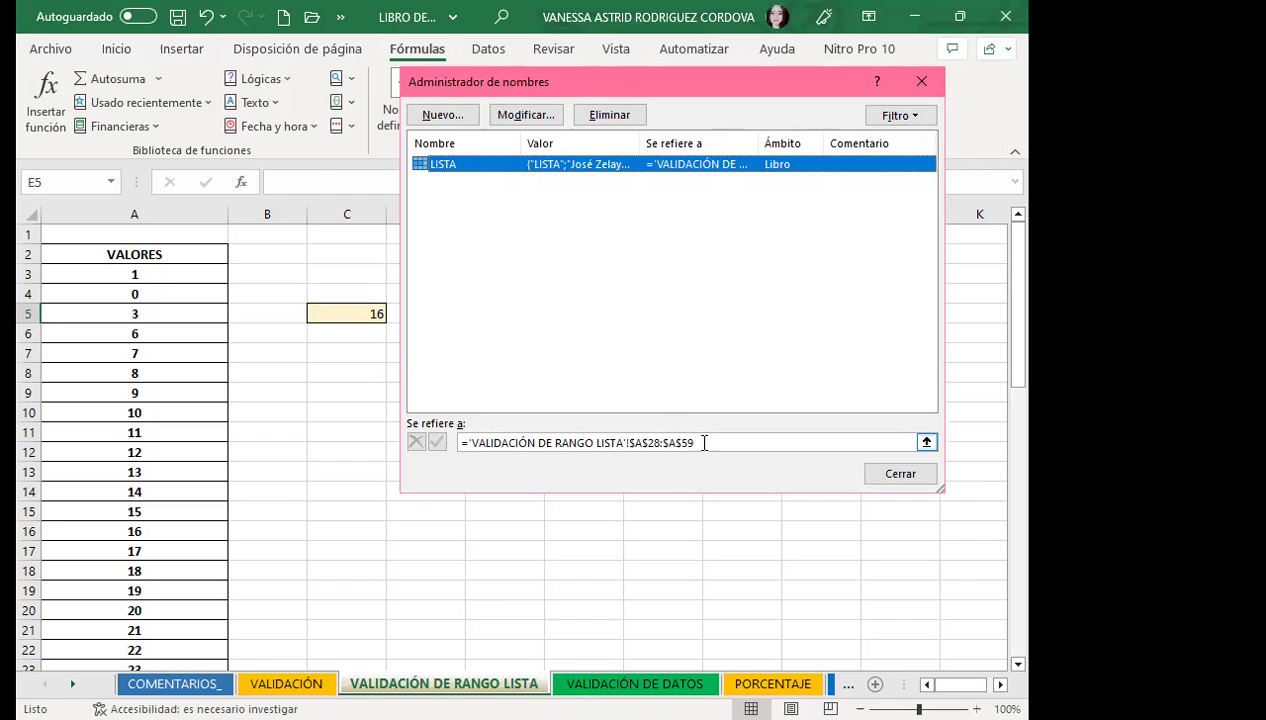
- Close the Name Manager and scroll back to the top of the sheet
left_click(920, 84)
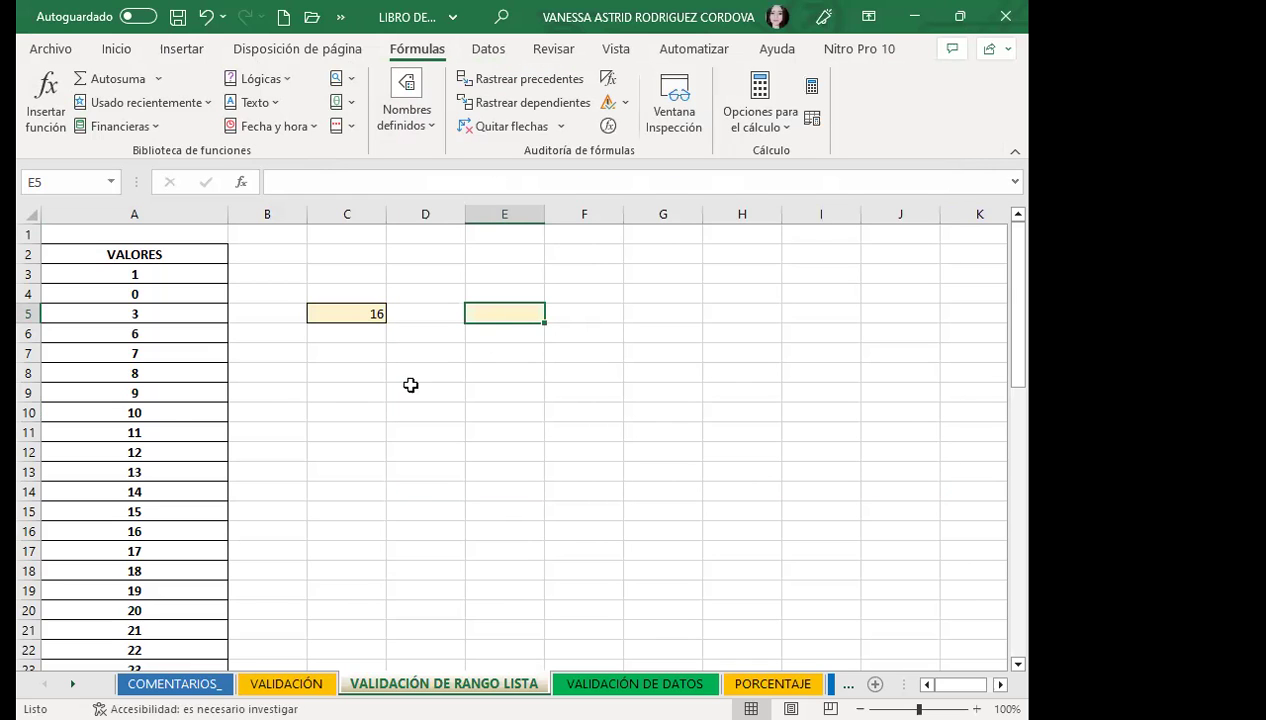
scroll(410, 384, "down", 3)
scroll(175, 452, "down", 4)
scroll(373, 503, "down", 3)
scroll(440, 475, "up", 5)
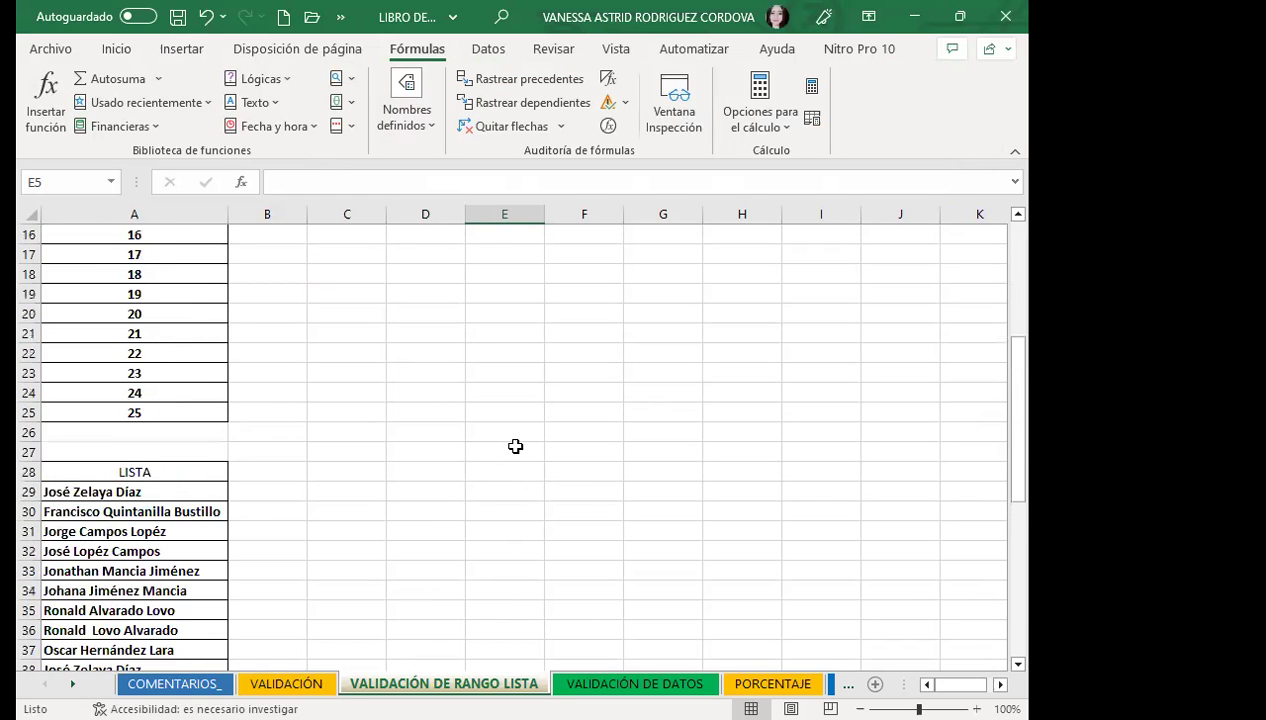
scroll(505, 400, "up", 5)
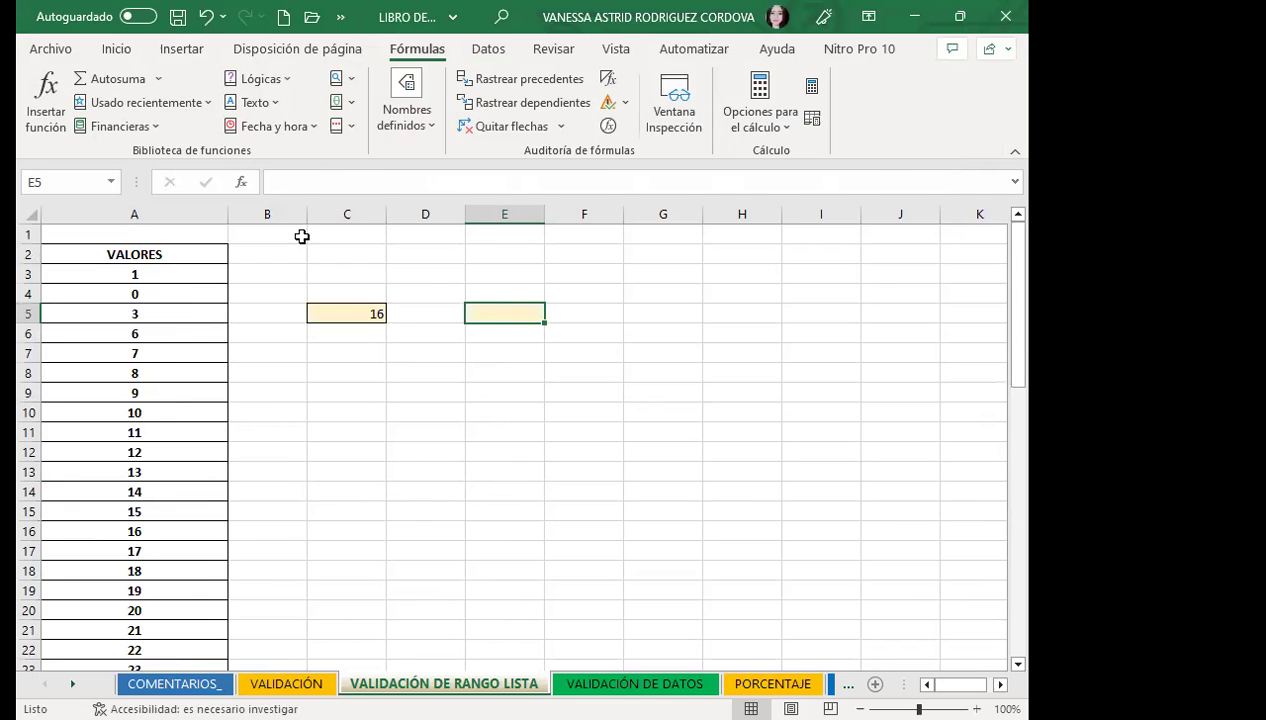
- Copy E5's light-yellow fill onto G5:G16 with Copiar formato
left_click(116, 49)
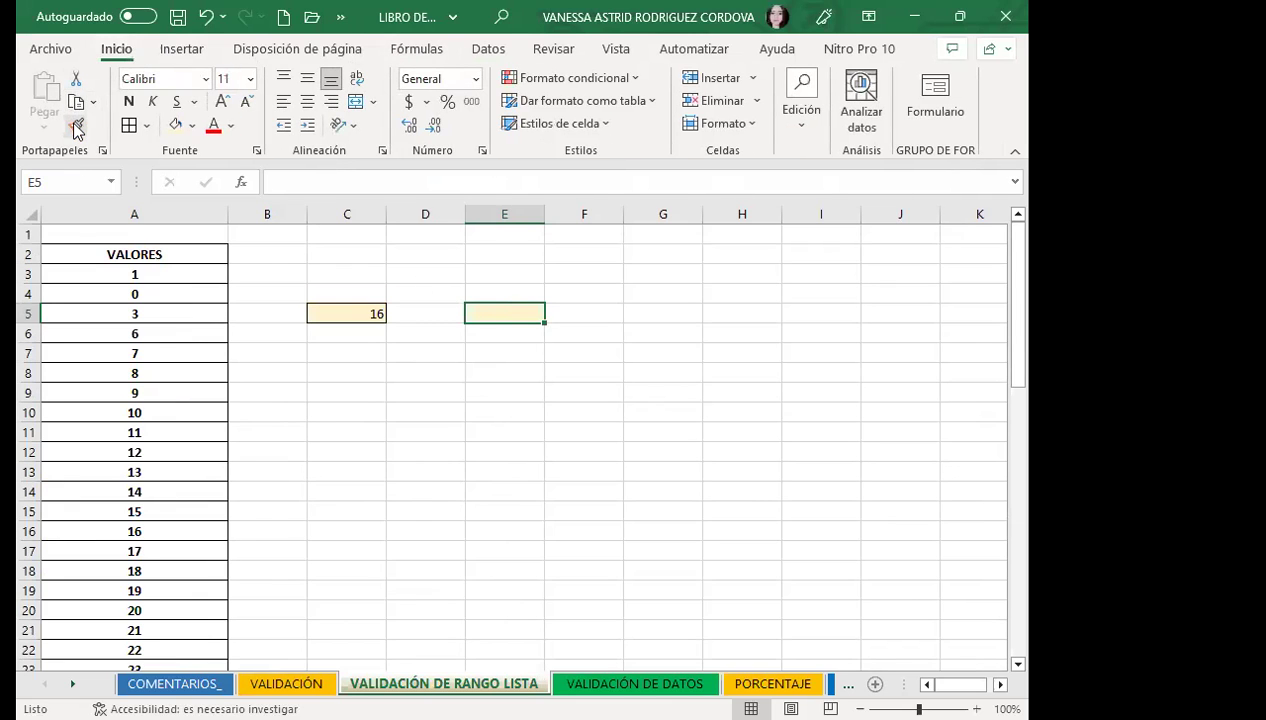
left_click(75, 101)
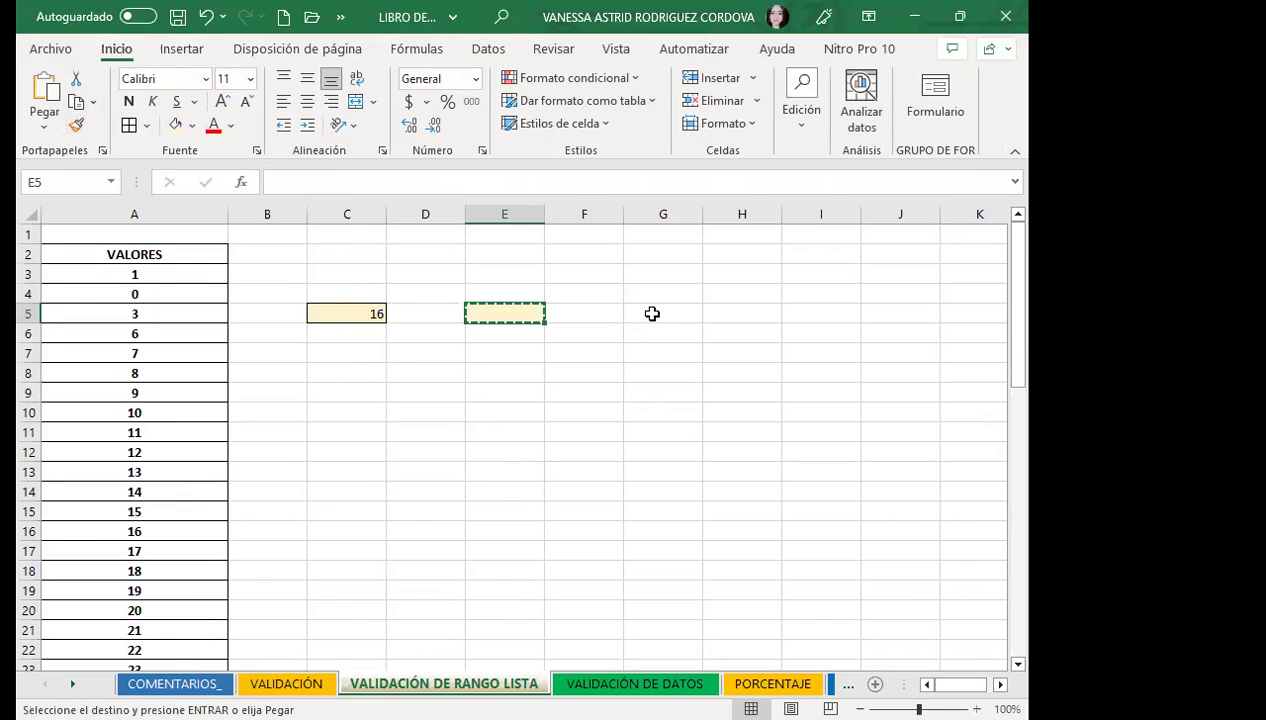
left_click(76, 125)
left_click(630, 310)
left_click_drag(654, 512, 660, 530)
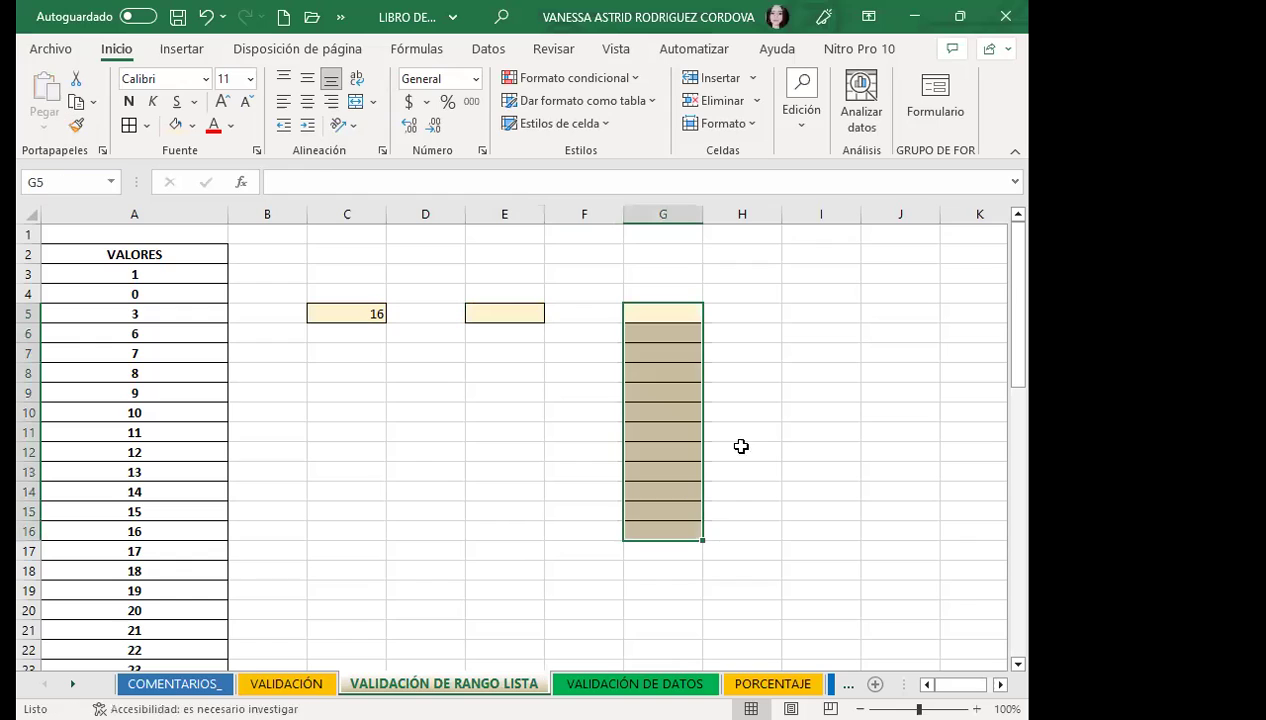
left_click(760, 408)
left_click(507, 373)
left_click(497, 341)
left_click(501, 311)
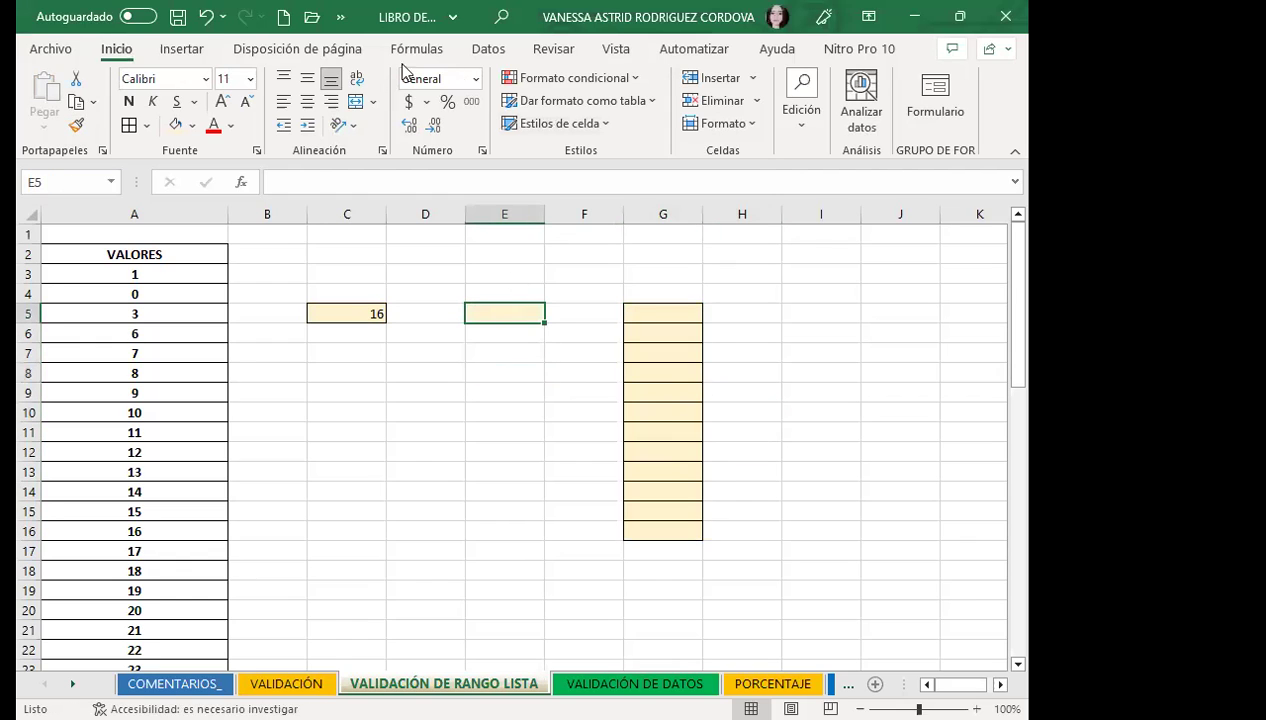
left_click(488, 48)
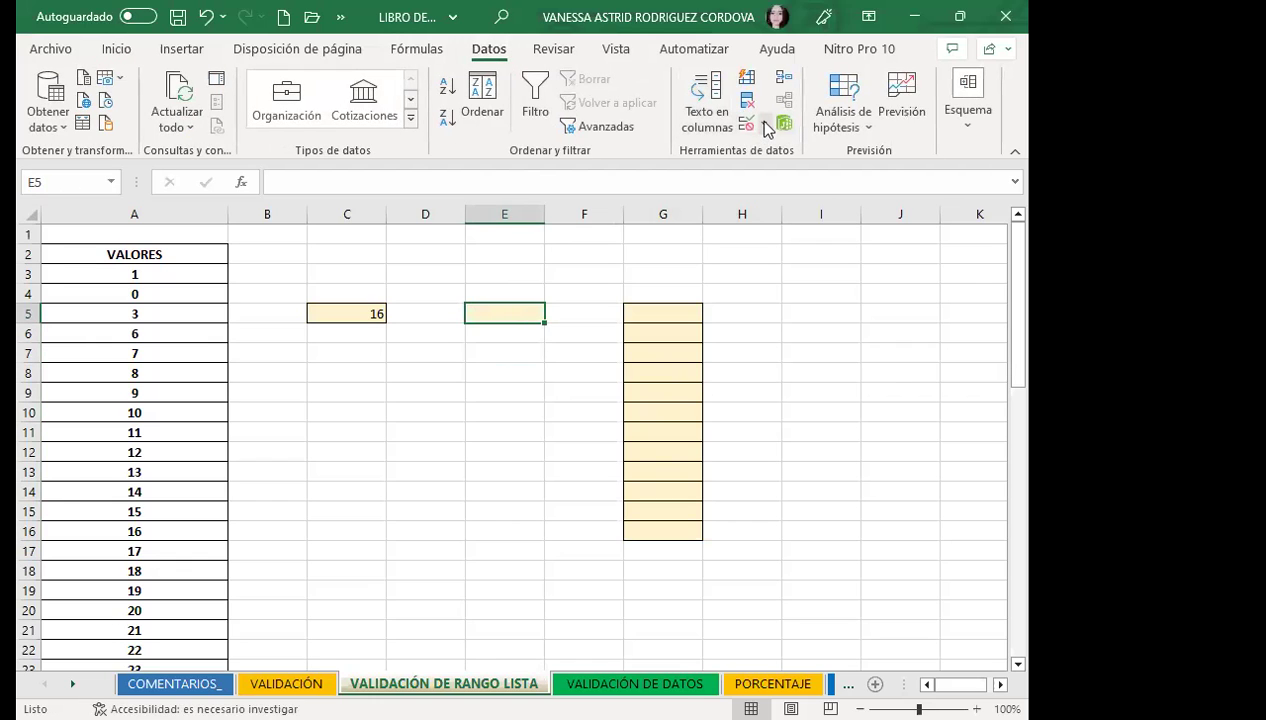
- Give E5 a Lista validation sourced from =LISTA
left_click(766, 126)
left_click(788, 153)
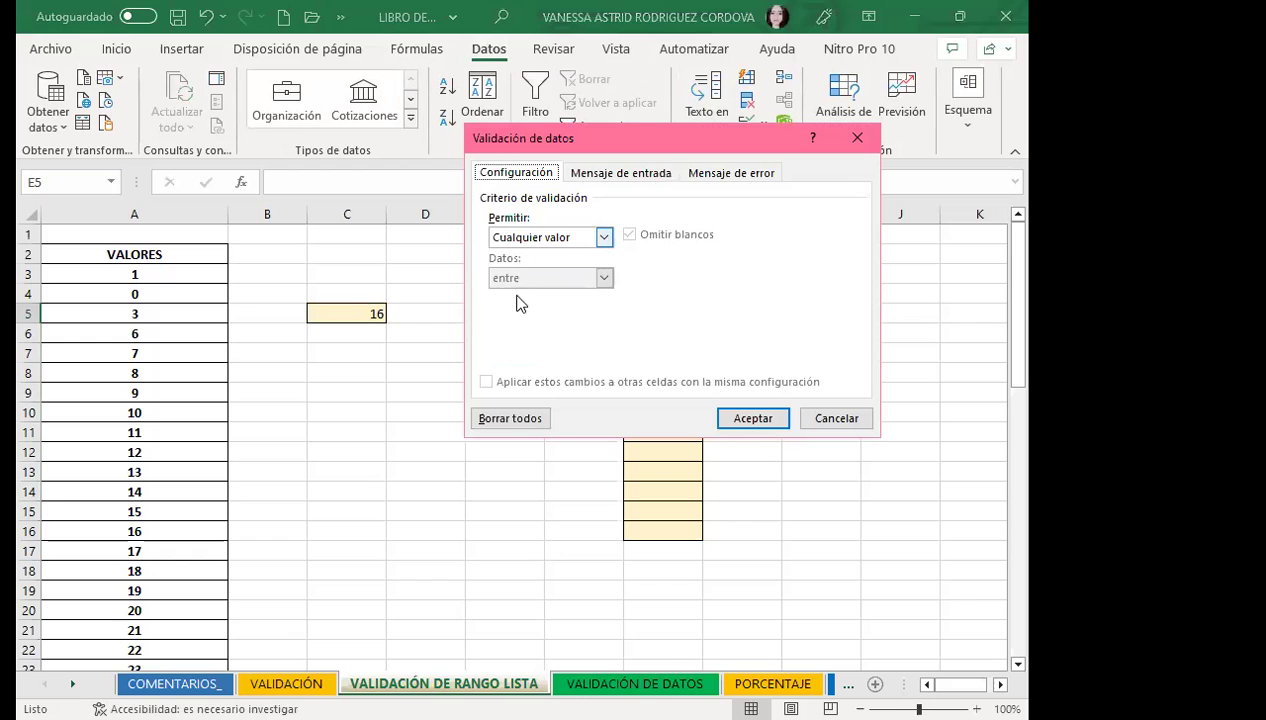
left_click(603, 237)
left_click(510, 294)
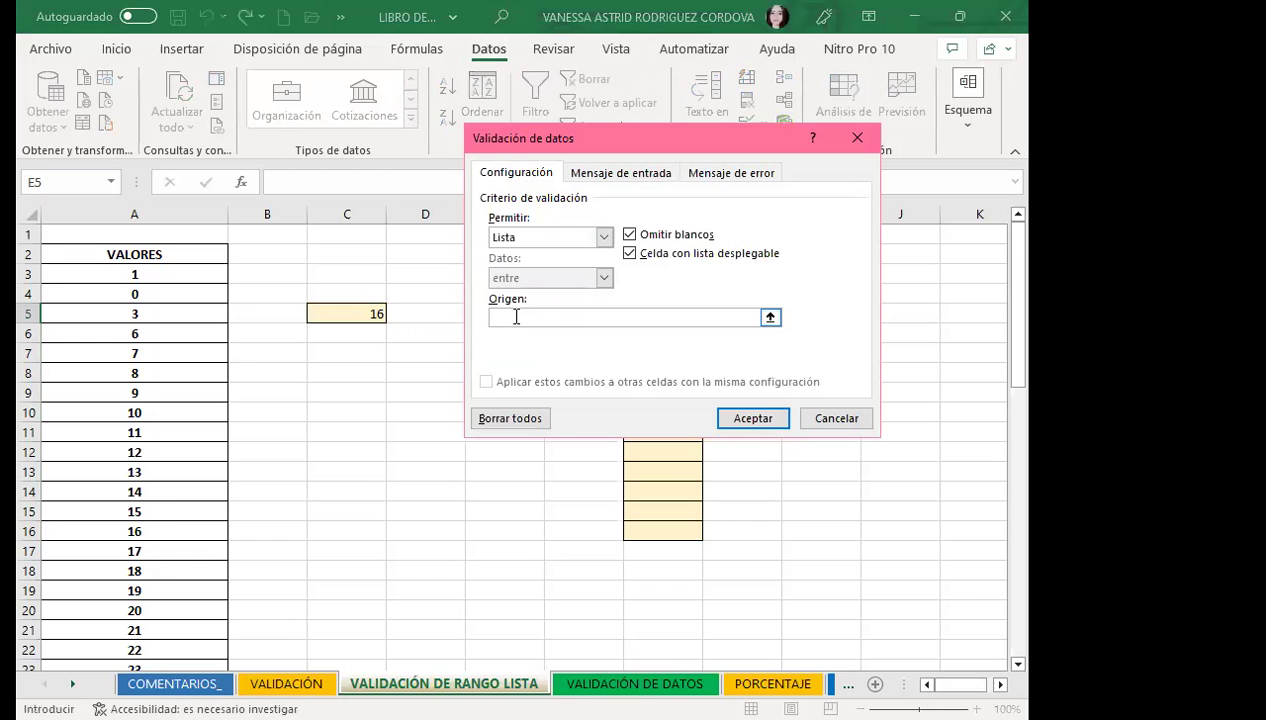
left_click(516, 317)
type("=")
type("LIS")
type("TA")
left_click(755, 420)
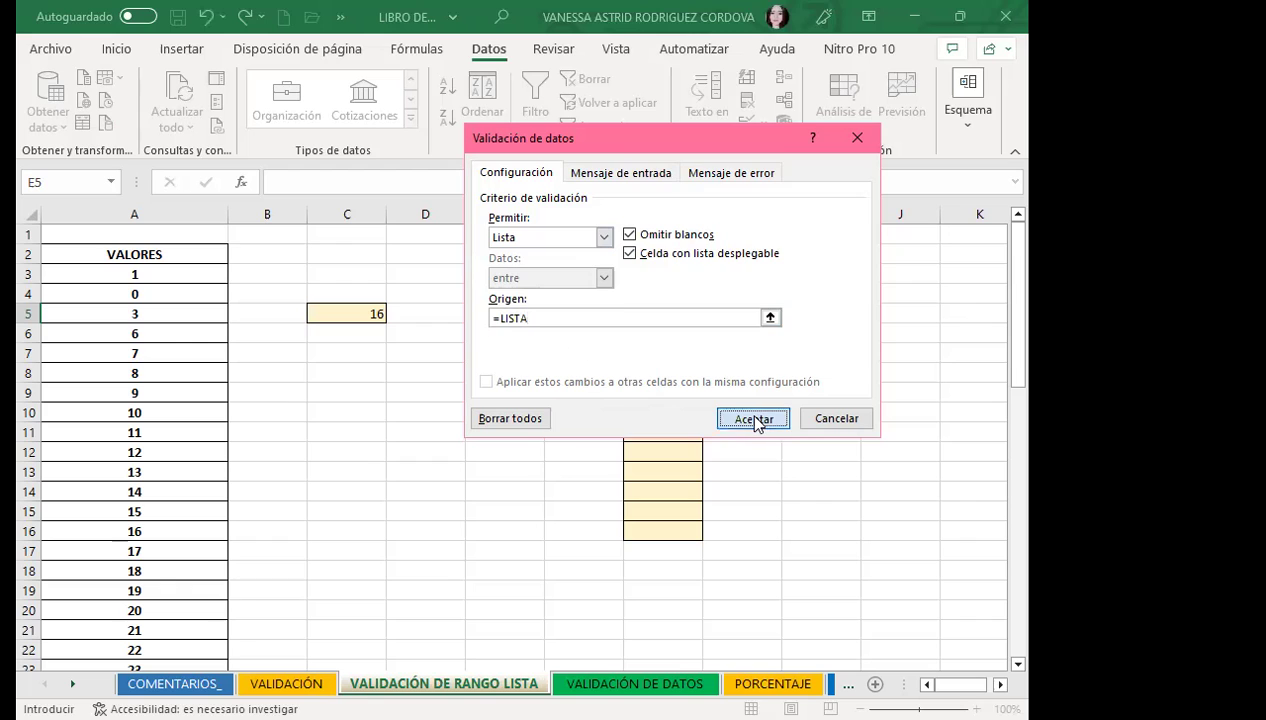
- Open E5's new dropdown to check the names, then close it without choosing
left_click(553, 314)
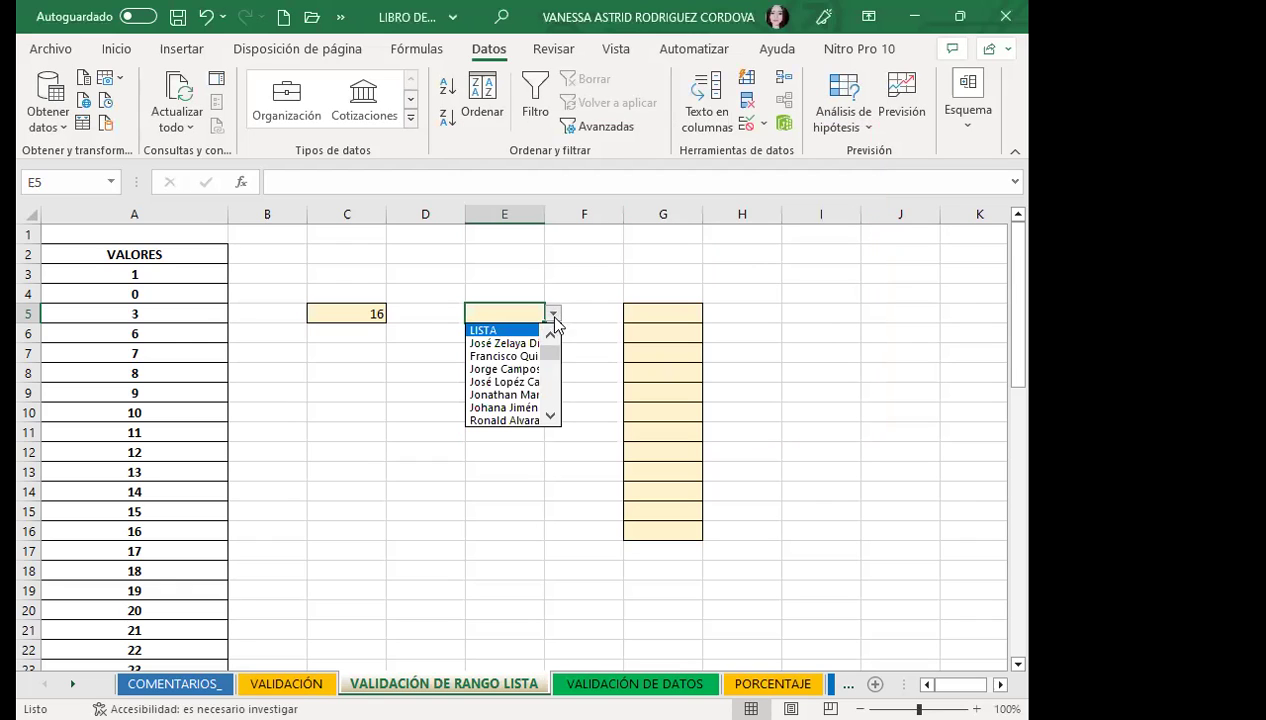
mouse_move(549, 352)
left_mouse_down()
mouse_move(549, 405)
mouse_move(555, 345)
left_mouse_up()
left_click(548, 310)
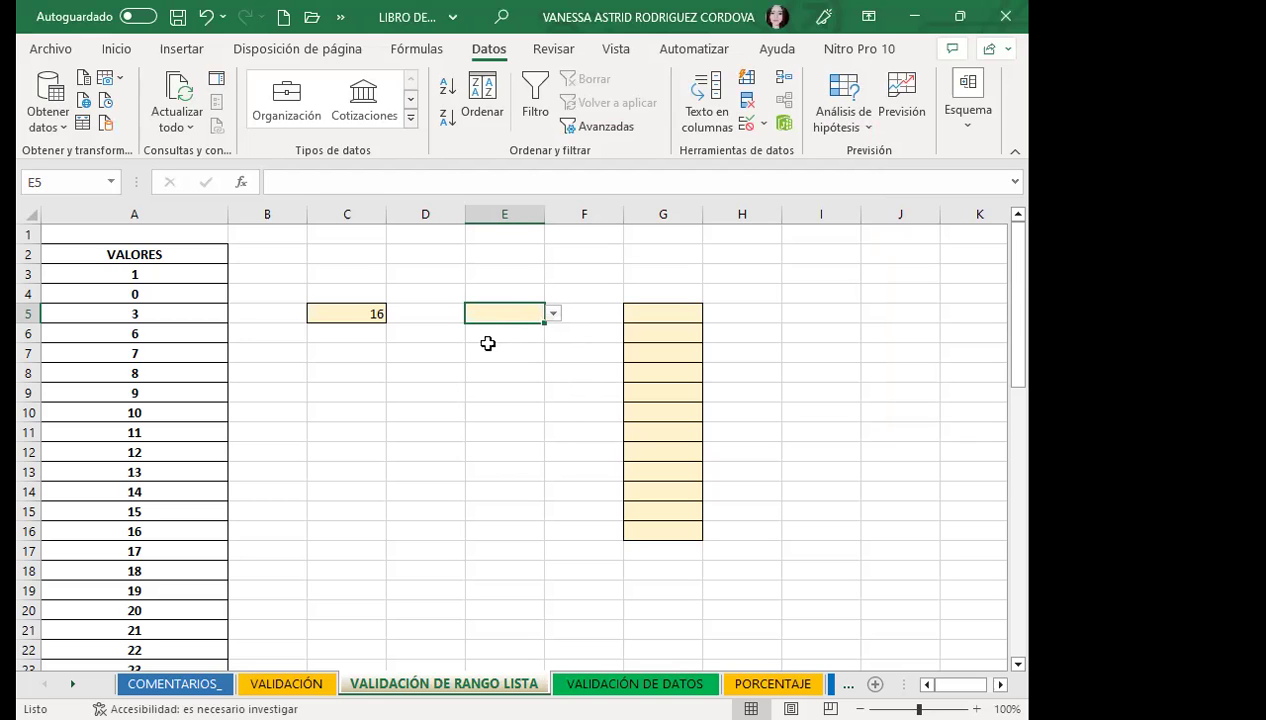
- Go to the VALIDACIÓN sheet and select the empty cell B45
key("ctrl+Page_Up")
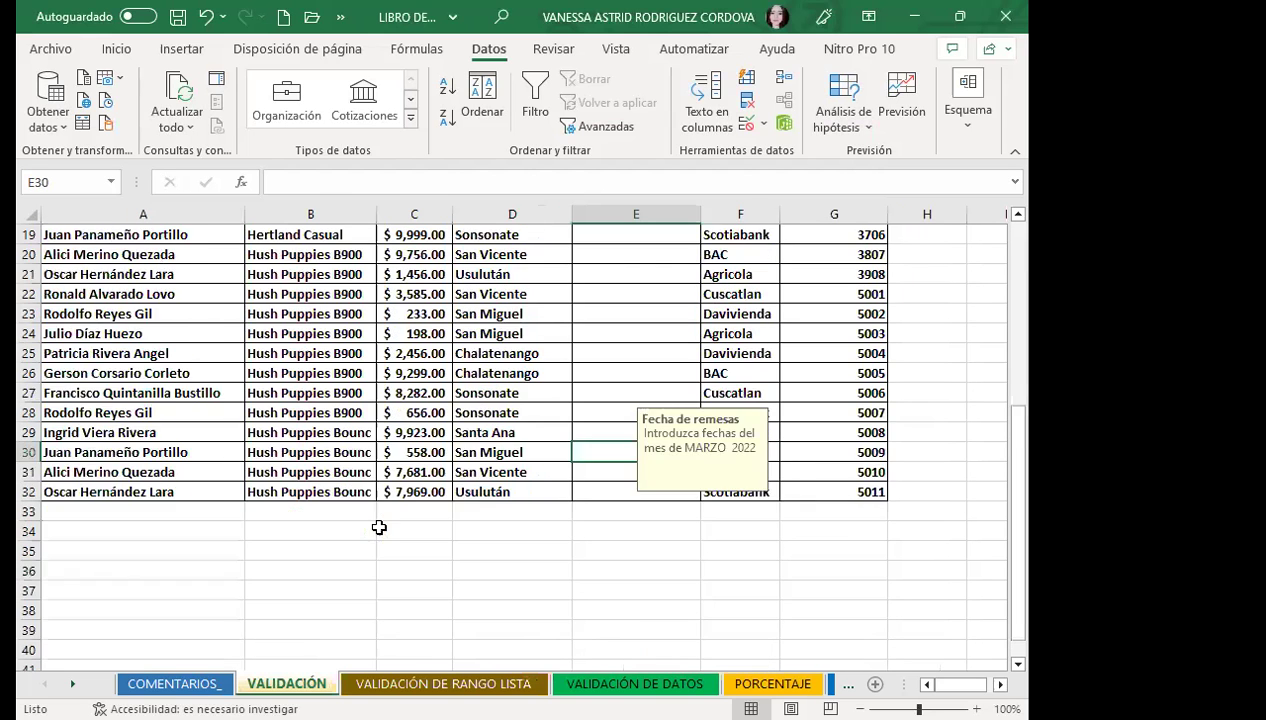
scroll(304, 624, "down", 6)
scroll(310, 622, "down", 4)
scroll(450, 540, "up", 8)
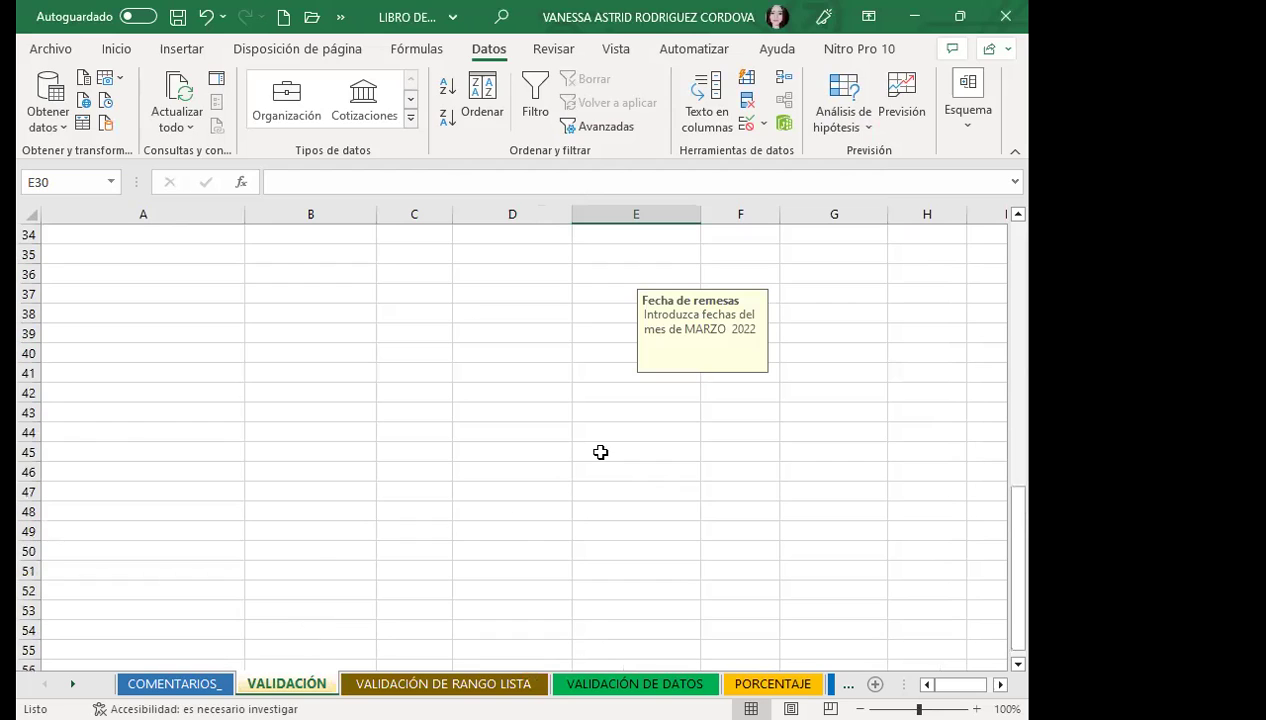
scroll(630, 410, "up", 5)
scroll(635, 365, "up", 3)
left_click(607, 393)
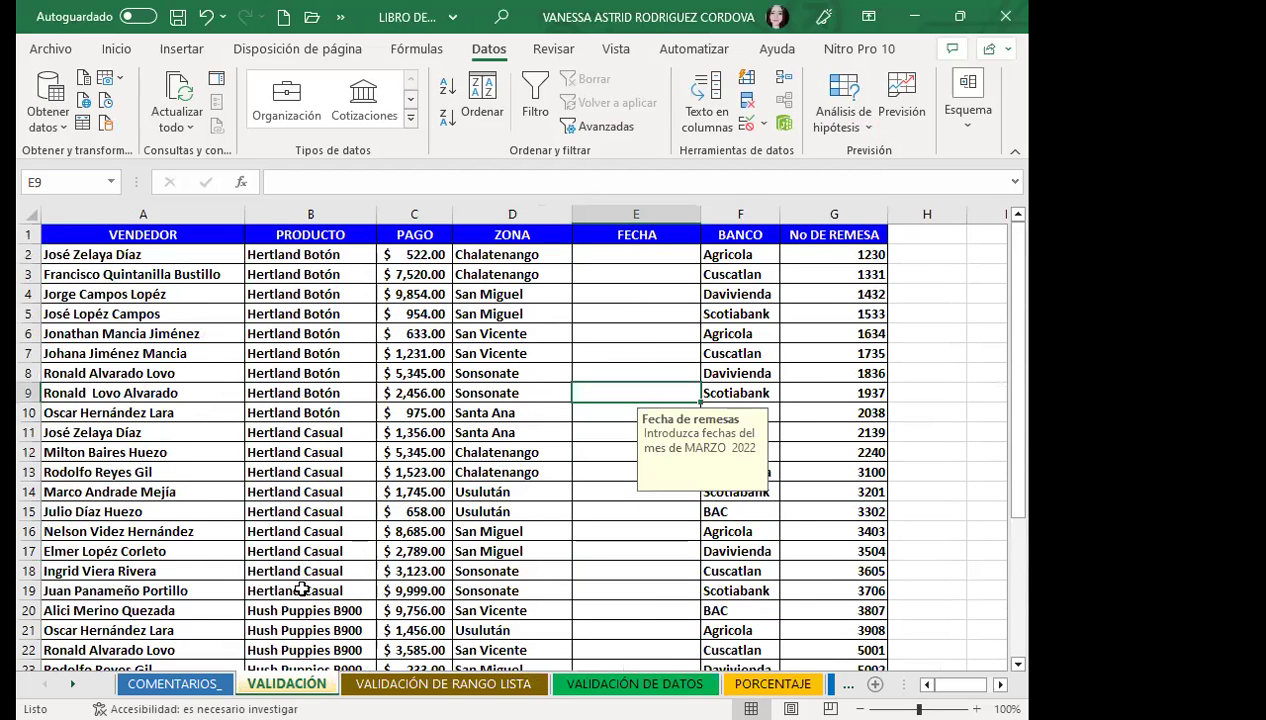
scroll(290, 535, "down", 4)
scroll(270, 540, "down", 4)
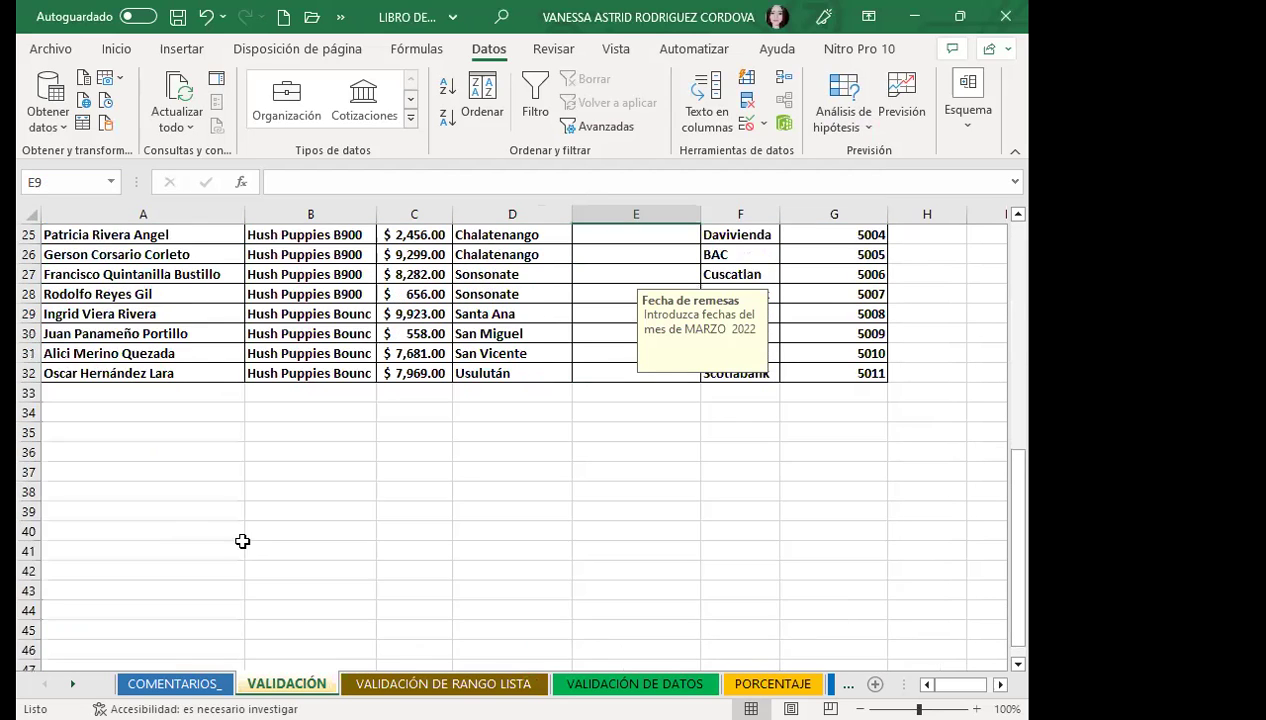
scroll(297, 505, "down", 2)
left_click(300, 508)
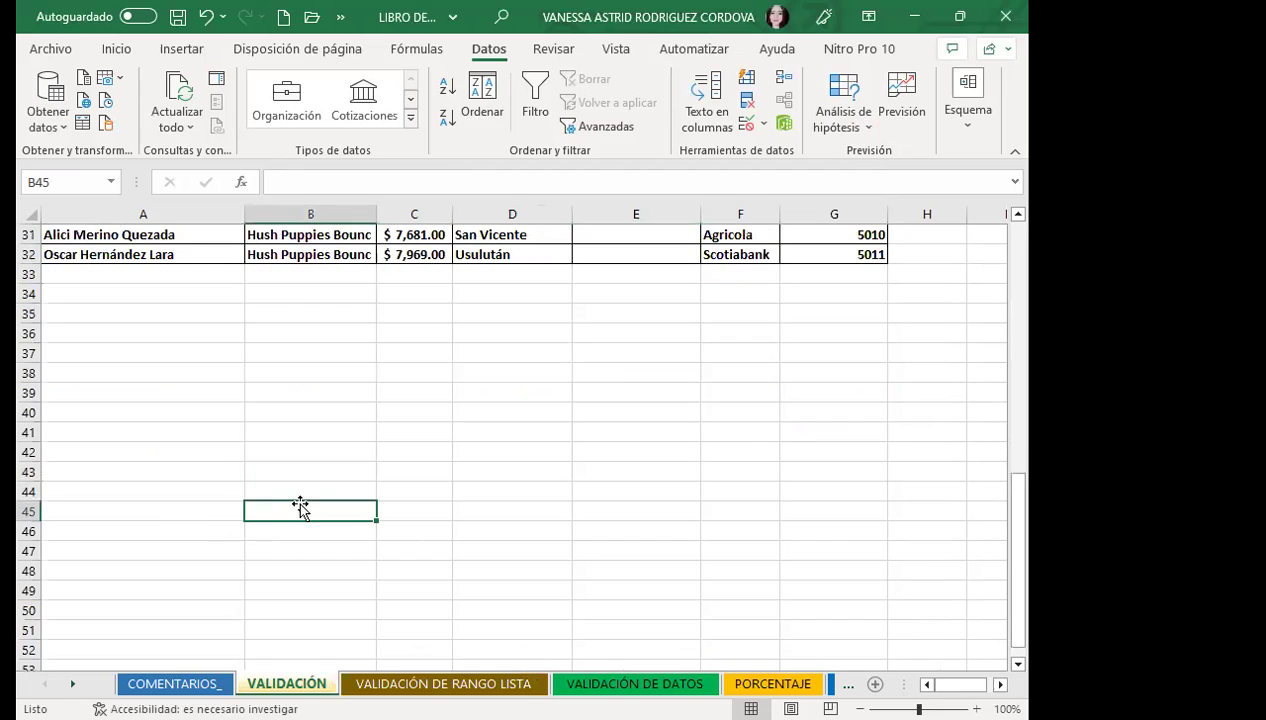
- Give B45 a List data validation with source =LISTA
left_click(763, 128)
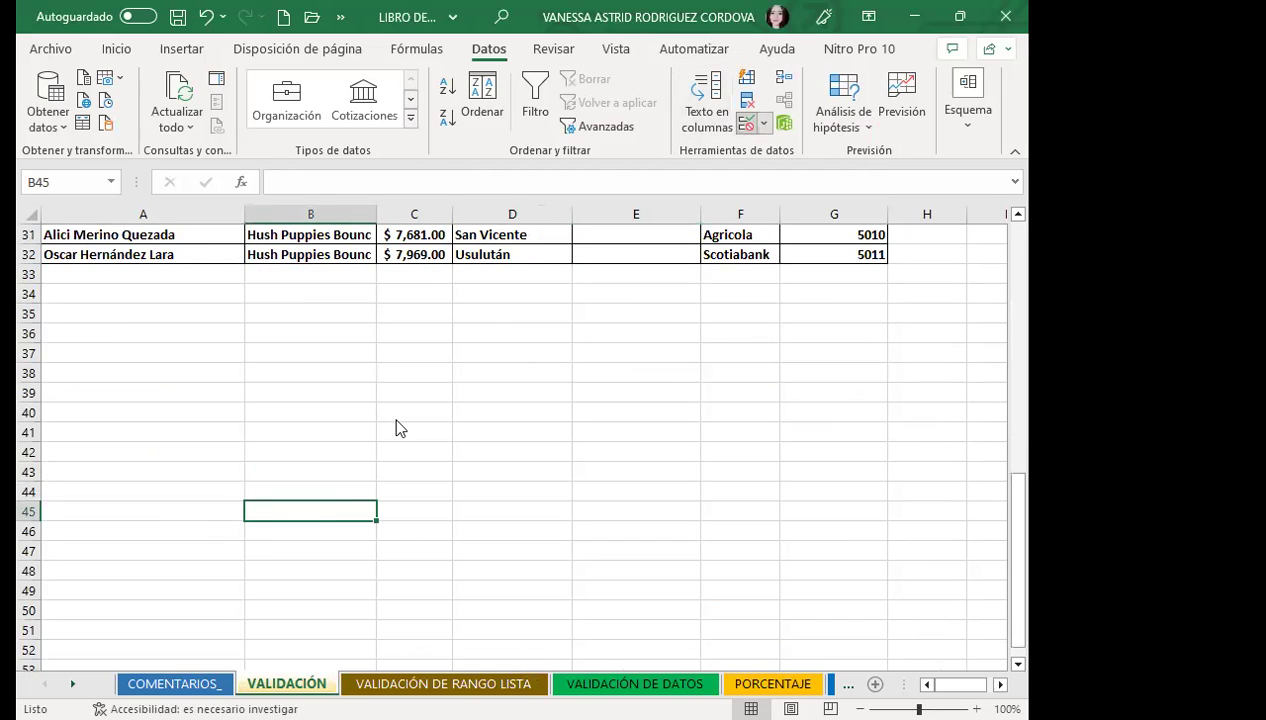
left_click(540, 237)
left_click(516, 293)
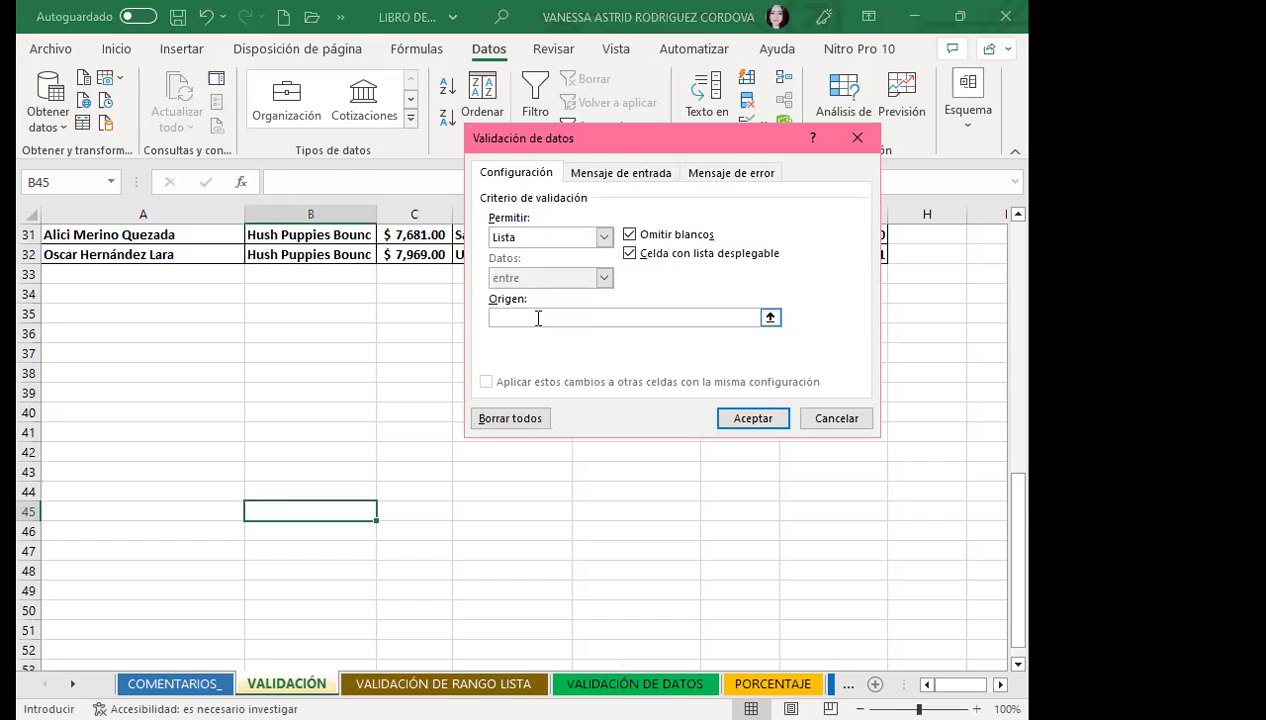
left_click(537, 318)
type("=")
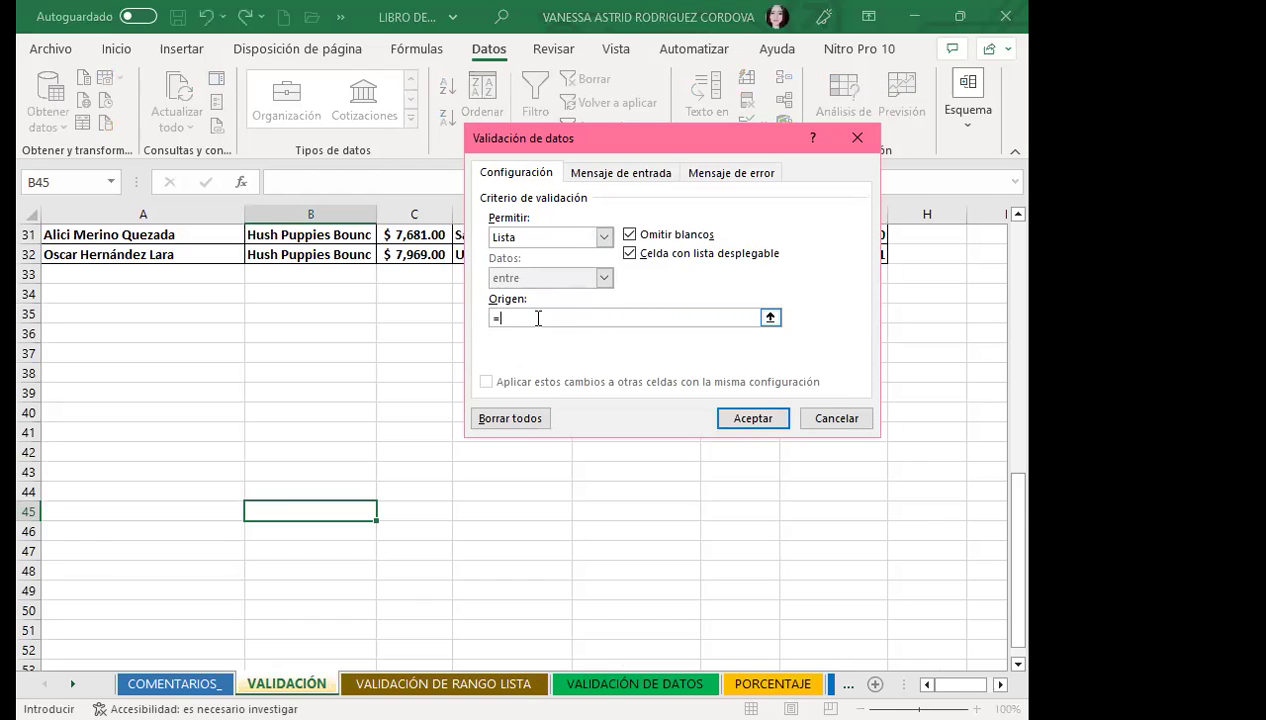
type("LiSTA")
left_click(716, 409)
- Pick a seller name in B45 from its new dropdown, then return to VALIDACIÓN DE RANGO LISTA
left_click(384, 511)
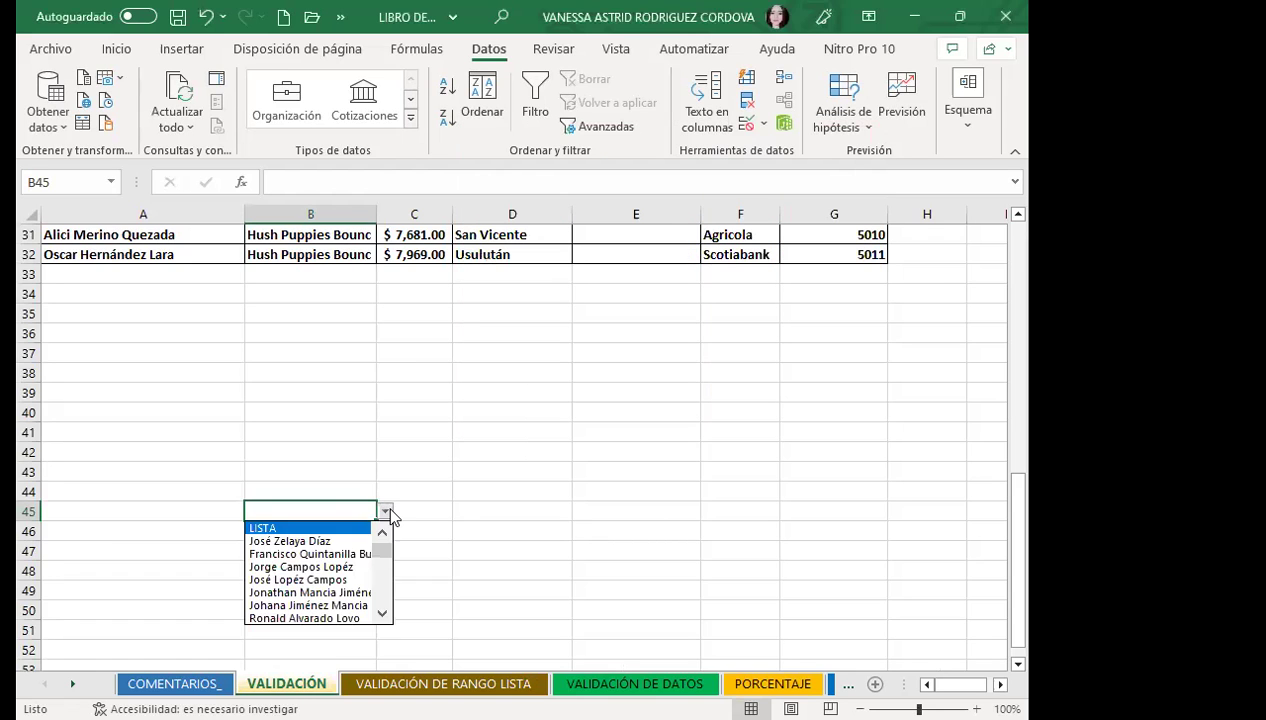
left_click(318, 563)
left_click(385, 512)
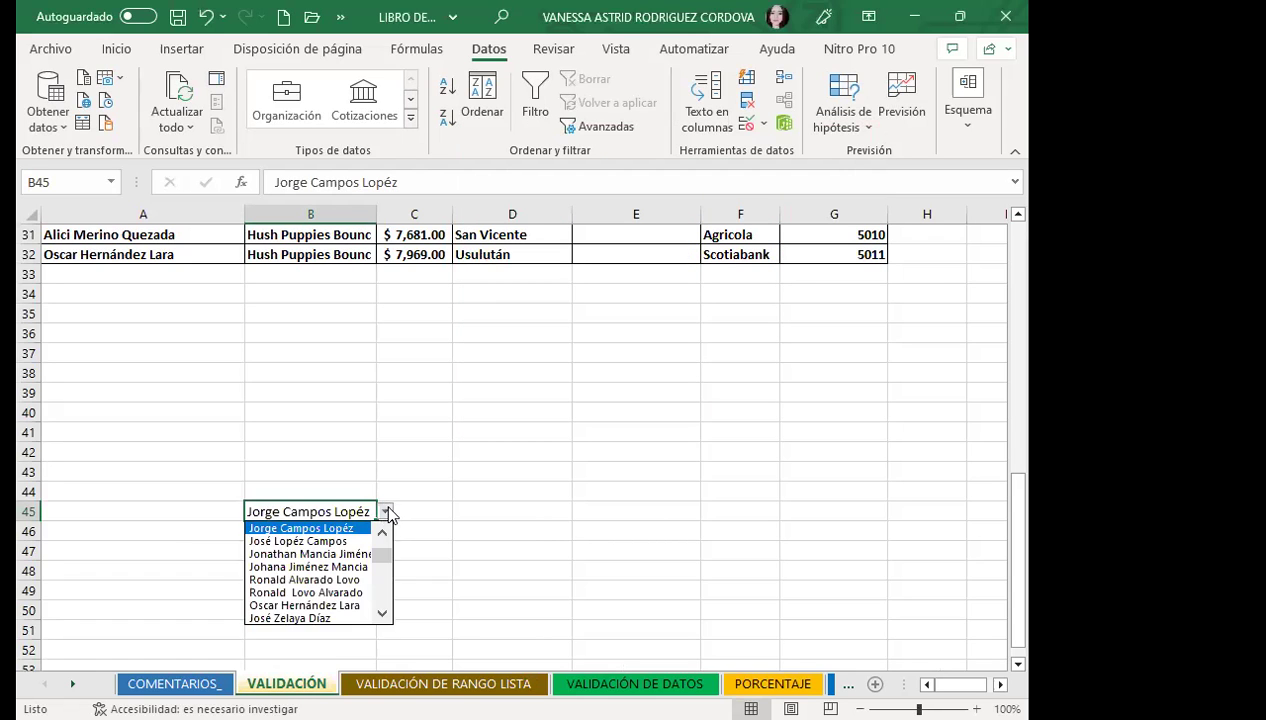
left_click(318, 577)
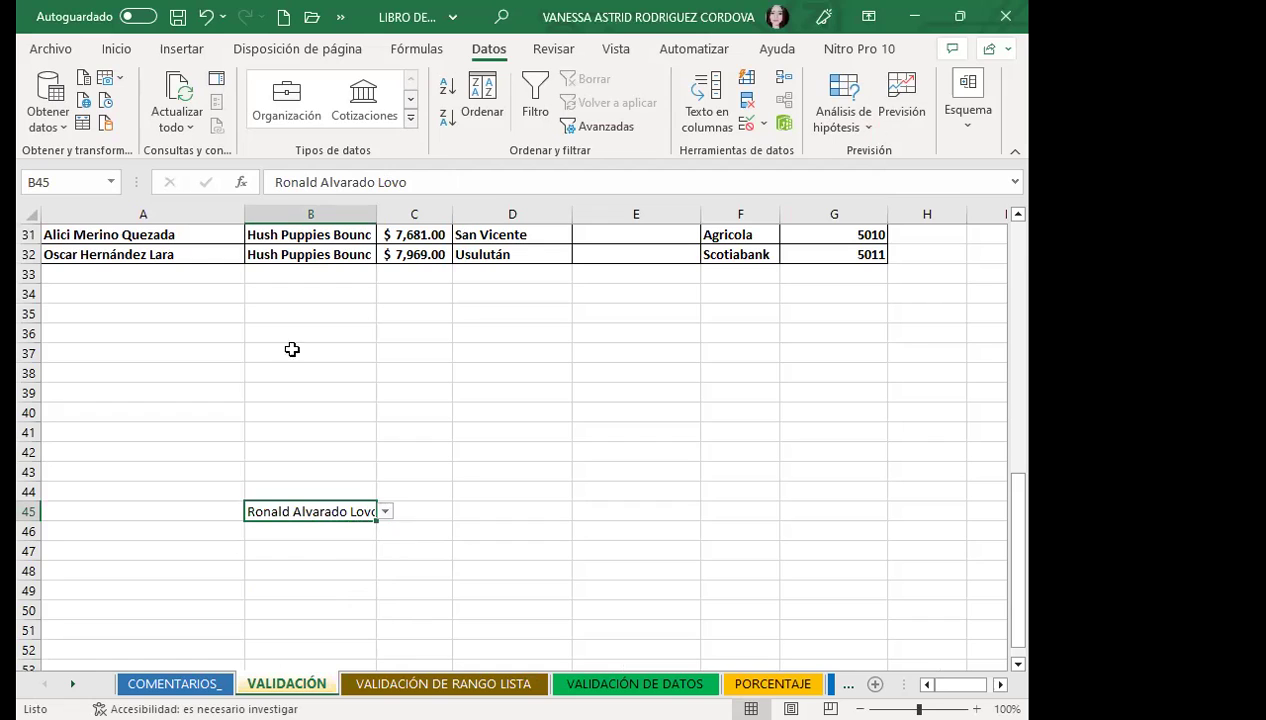
key("ctrl+Page_Down")
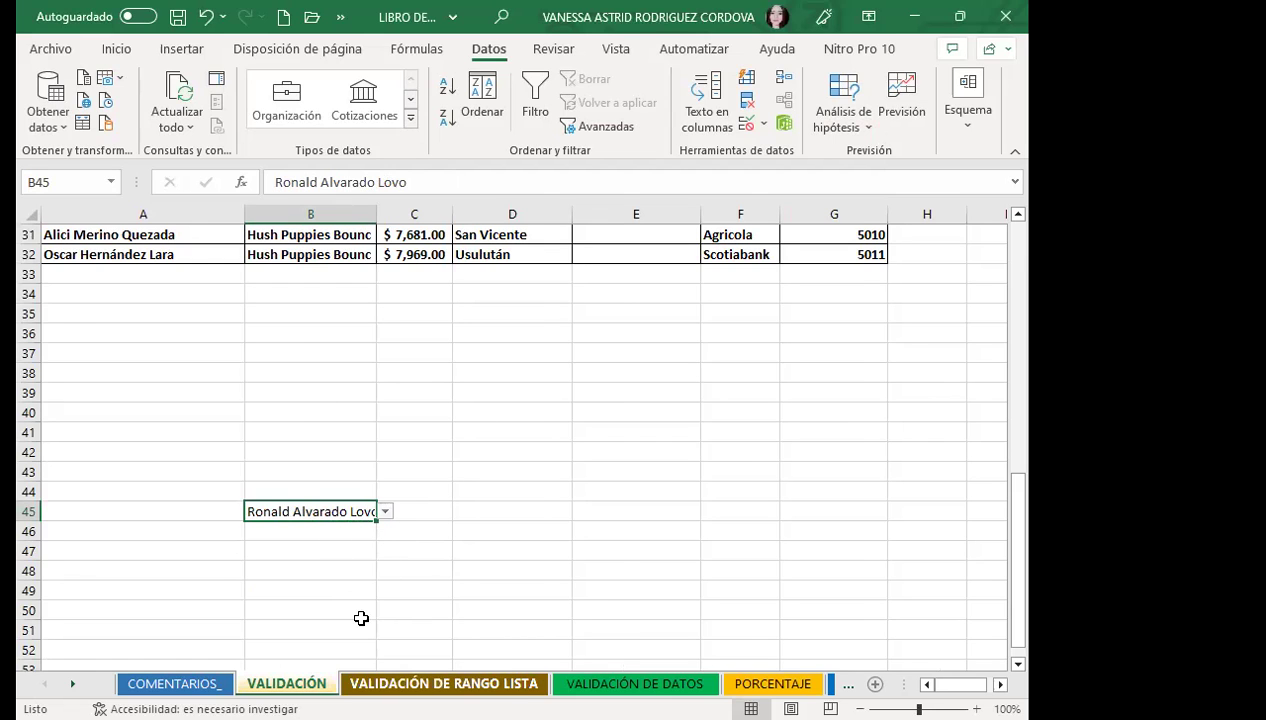
left_click(410, 452)
- Choose the first seller name from E5's LISTA dropdown, then move to E6
left_click(510, 312)
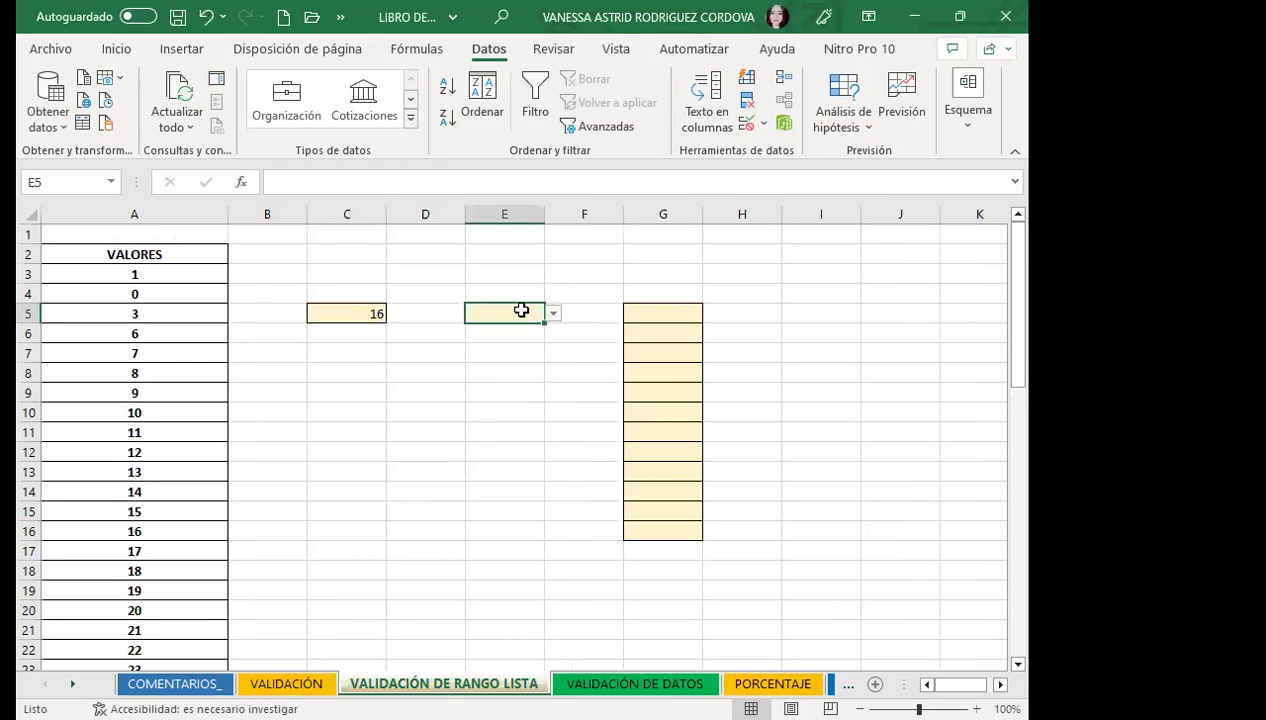
left_click(552, 314)
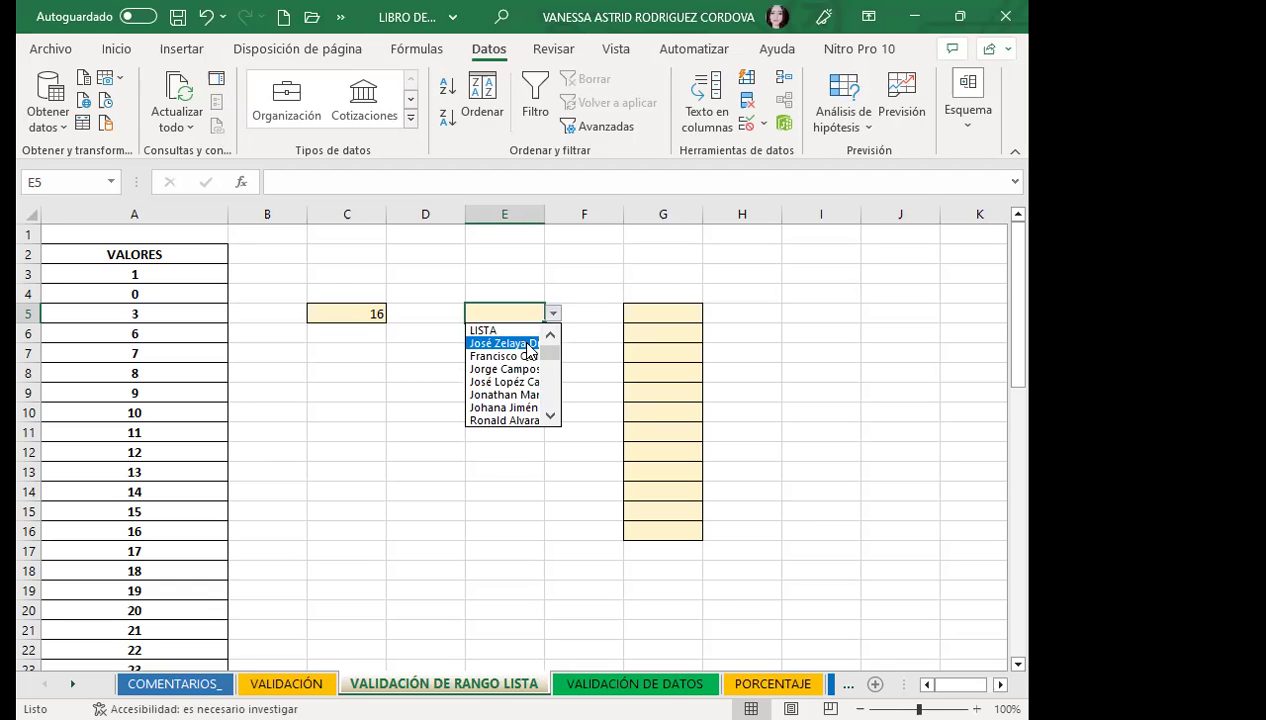
left_click(516, 343)
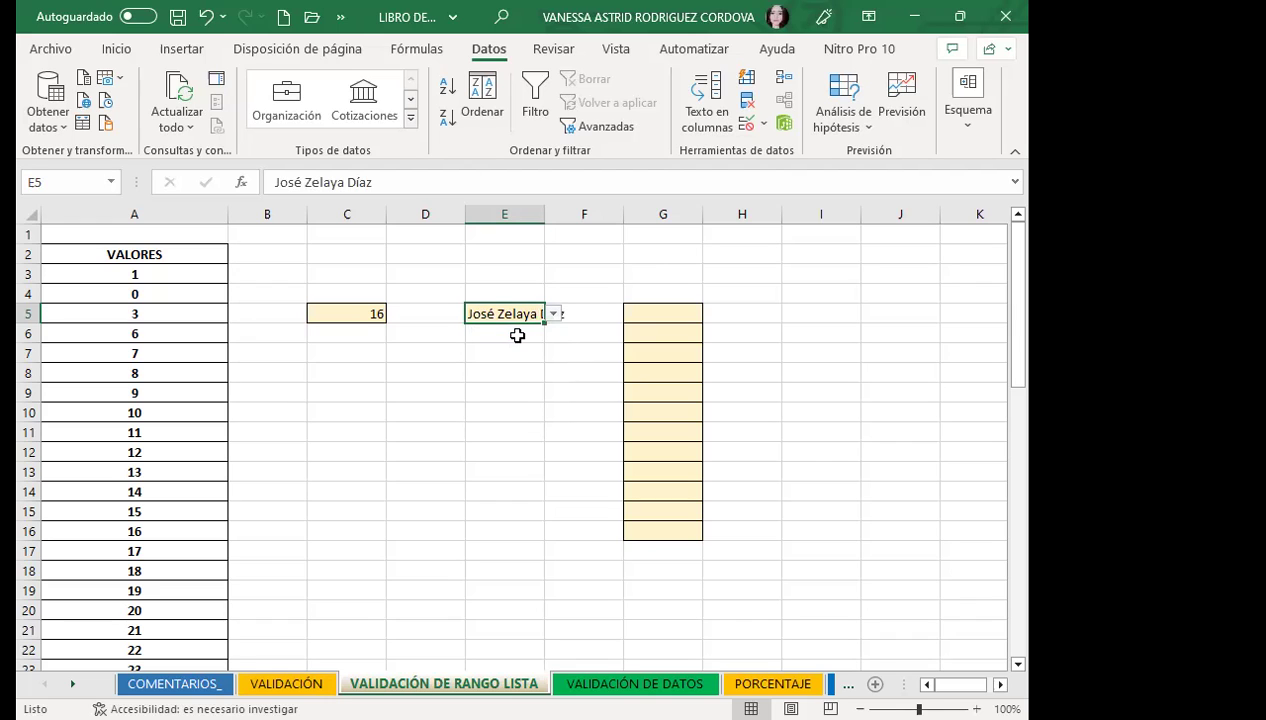
left_click(512, 341)
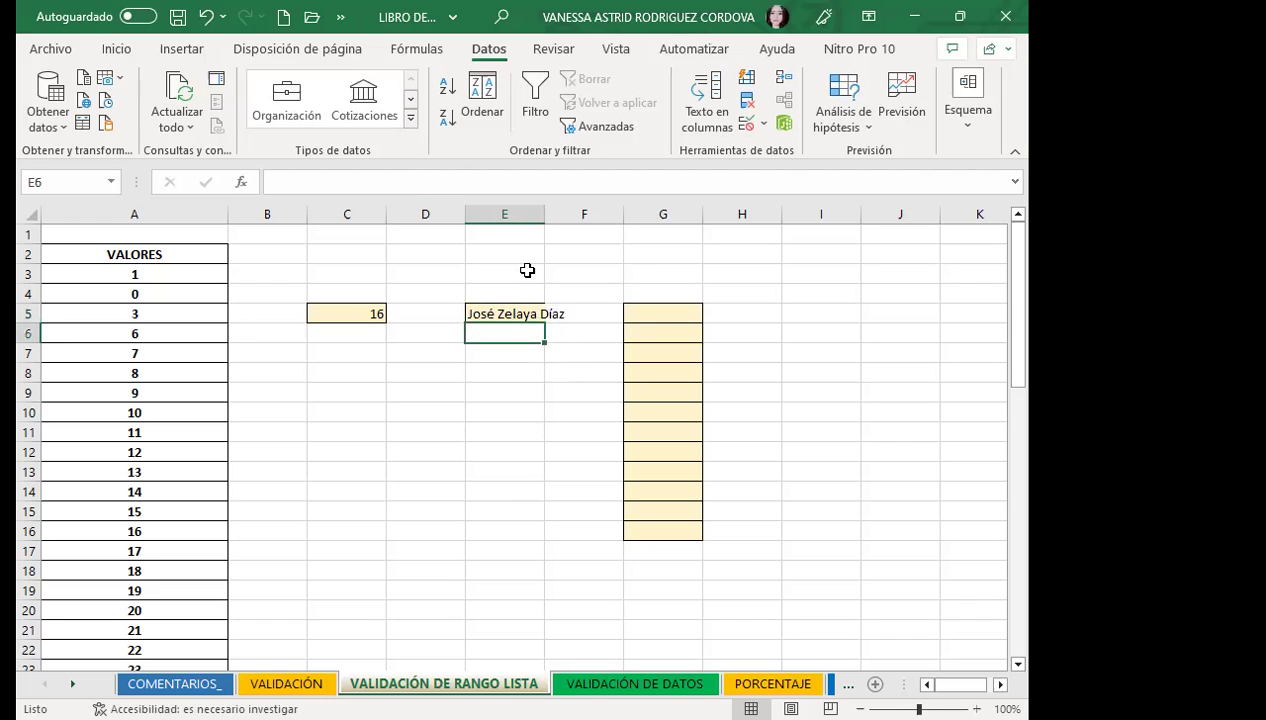
- Widen column E to fit the chosen name and select G5:G16
left_click_drag(545, 214, 570, 214)
left_click(514, 370)
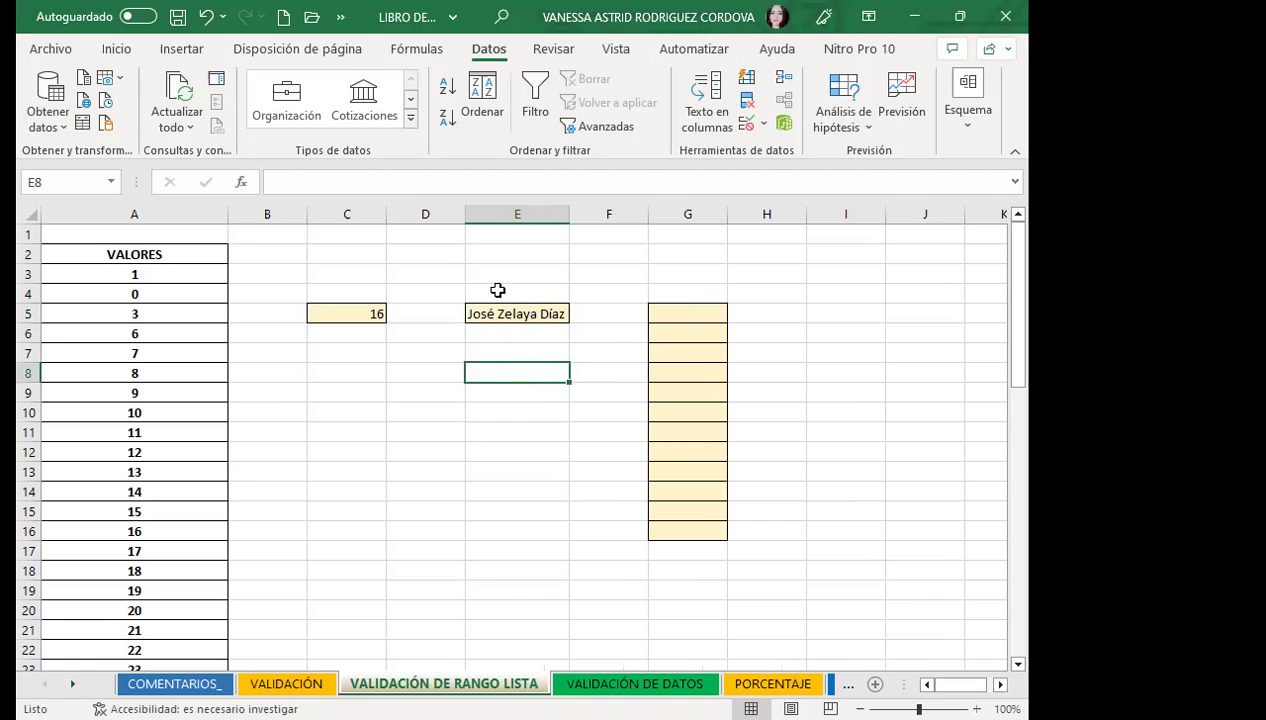
left_click_drag(678, 314, 670, 537)
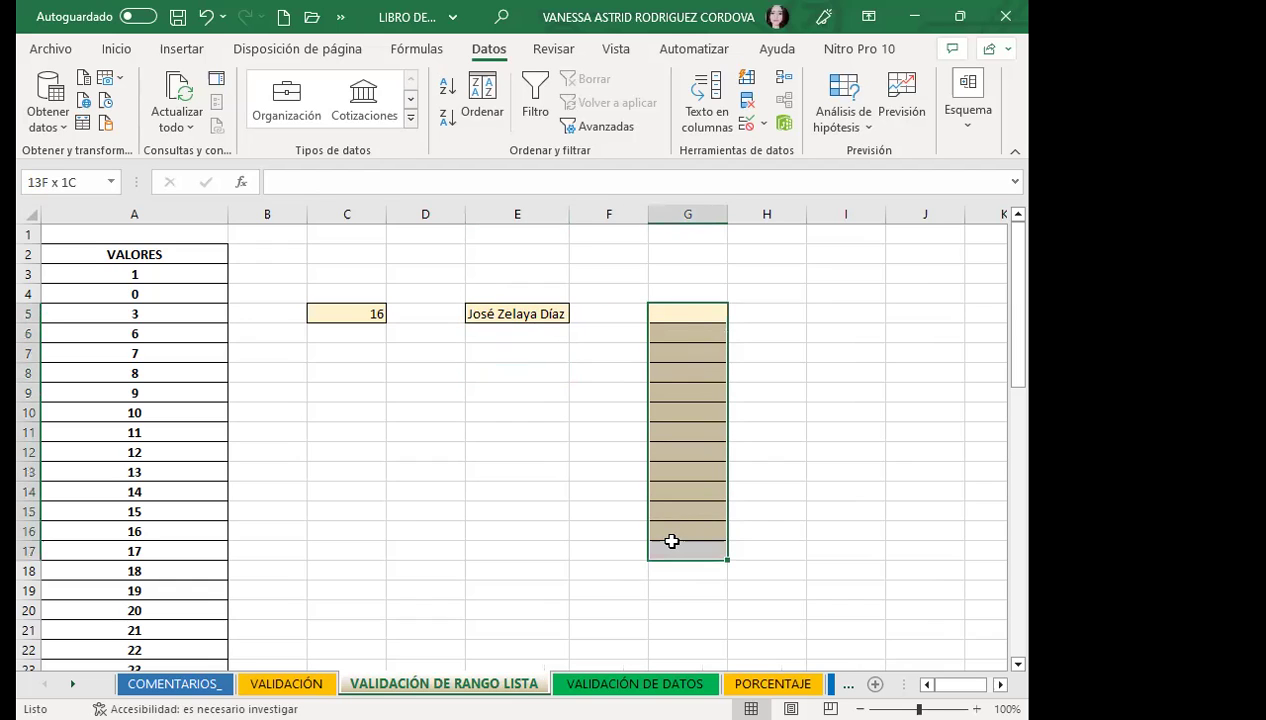
left_click_drag(675, 316, 667, 530)
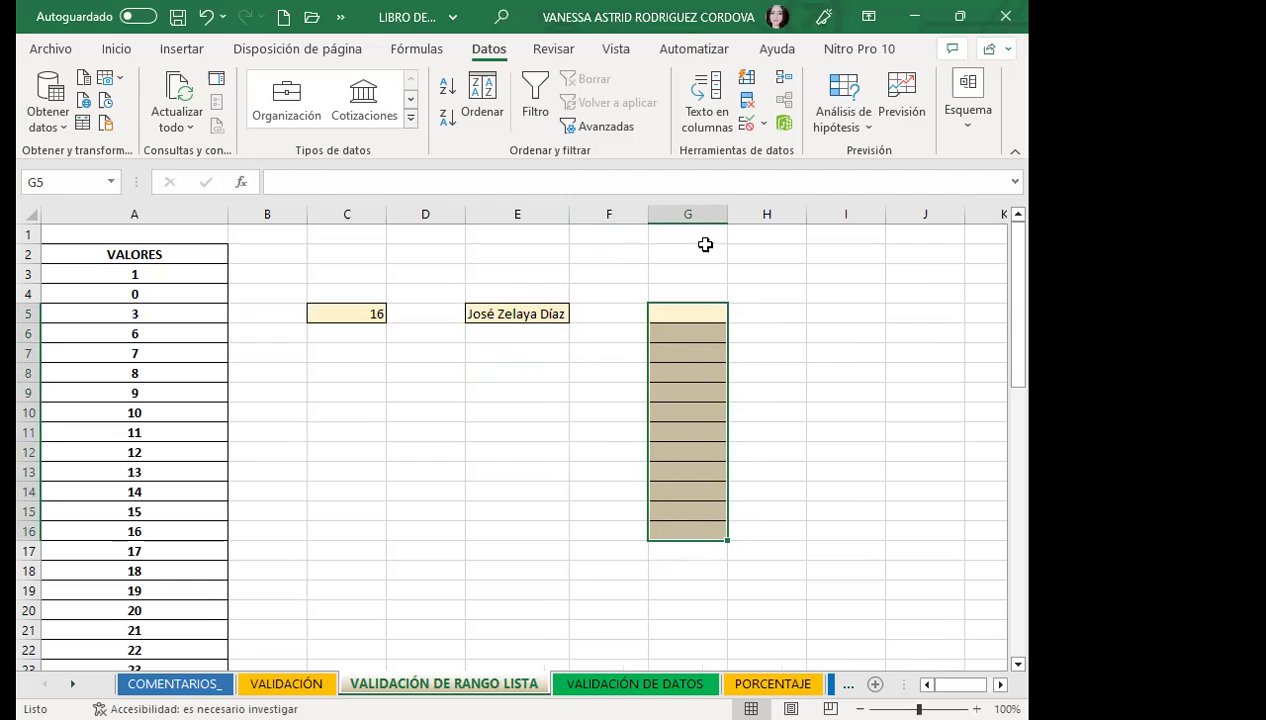
- Apply a List data validation with source =LISTA to G5:G16
left_click(747, 122)
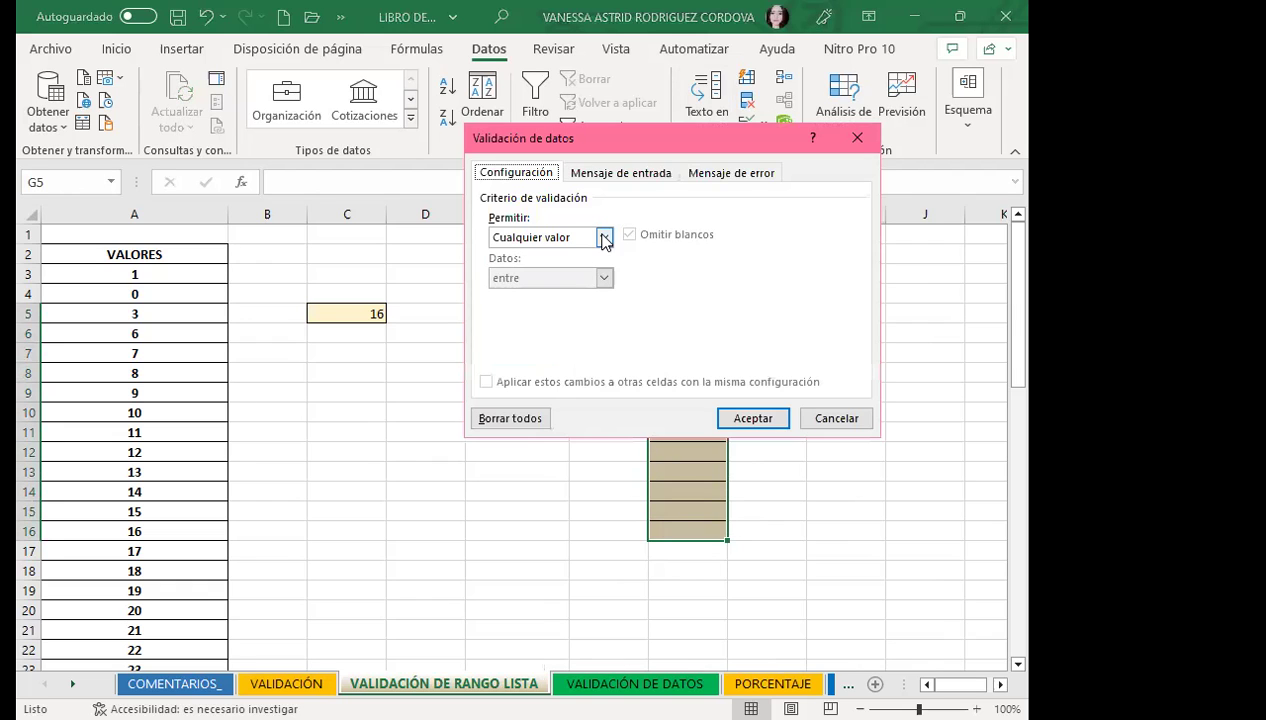
left_click(603, 237)
left_click(534, 294)
left_click(528, 318)
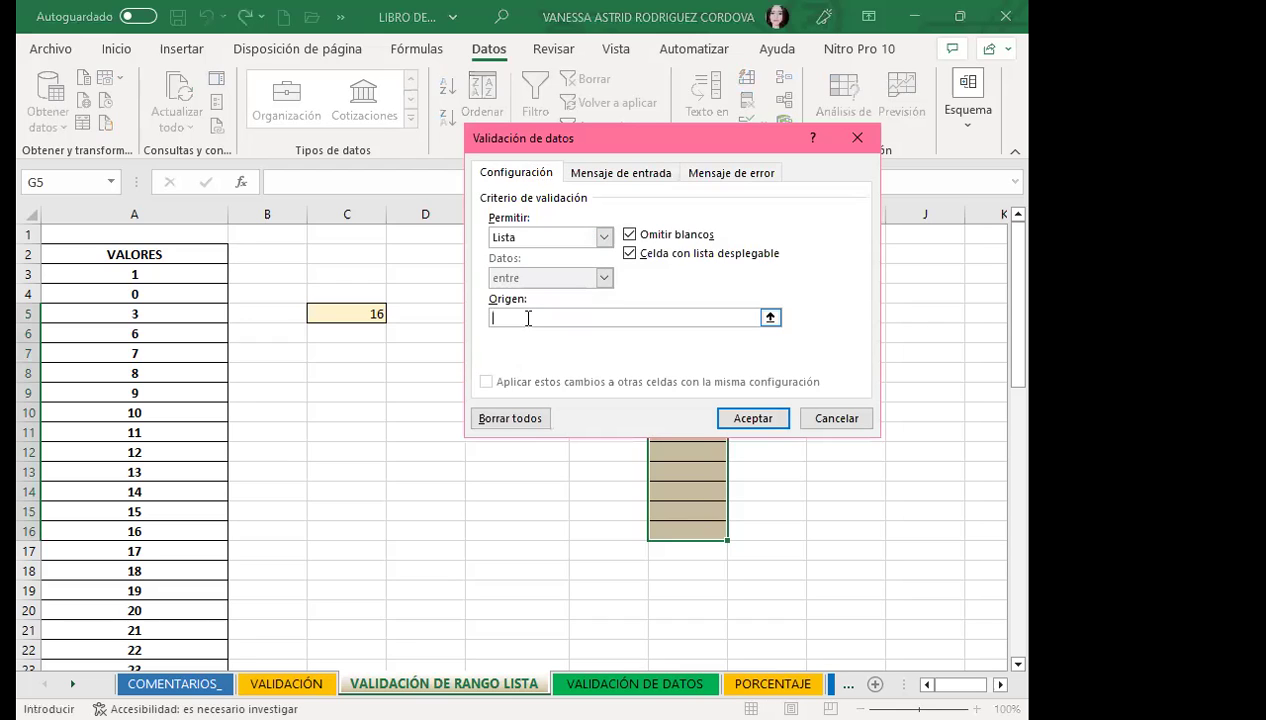
type("=LI")
key("BackSpace")
key("BackSpace")
type("LISTA")
left_click(735, 419)
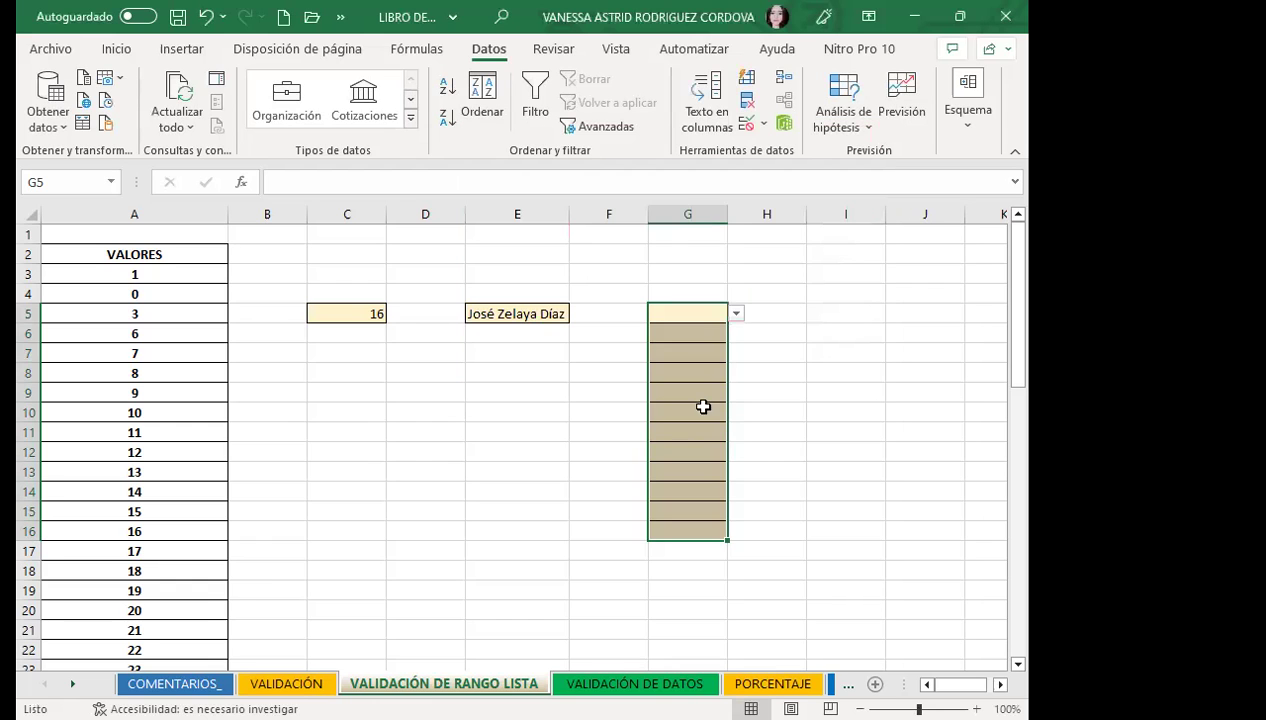
- Pick seller names for G11 and G7 from their dropdowns
left_click(692, 392)
left_click(695, 430)
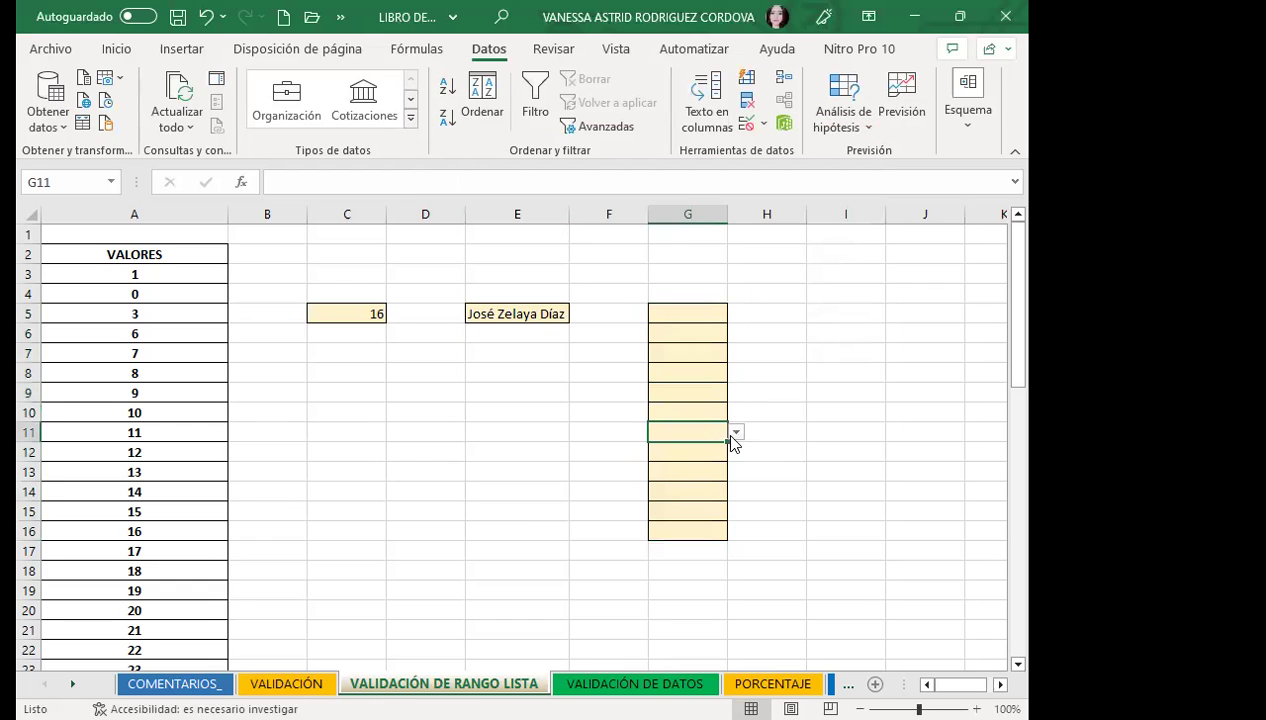
left_click(736, 431)
left_click(690, 475)
left_click(688, 353)
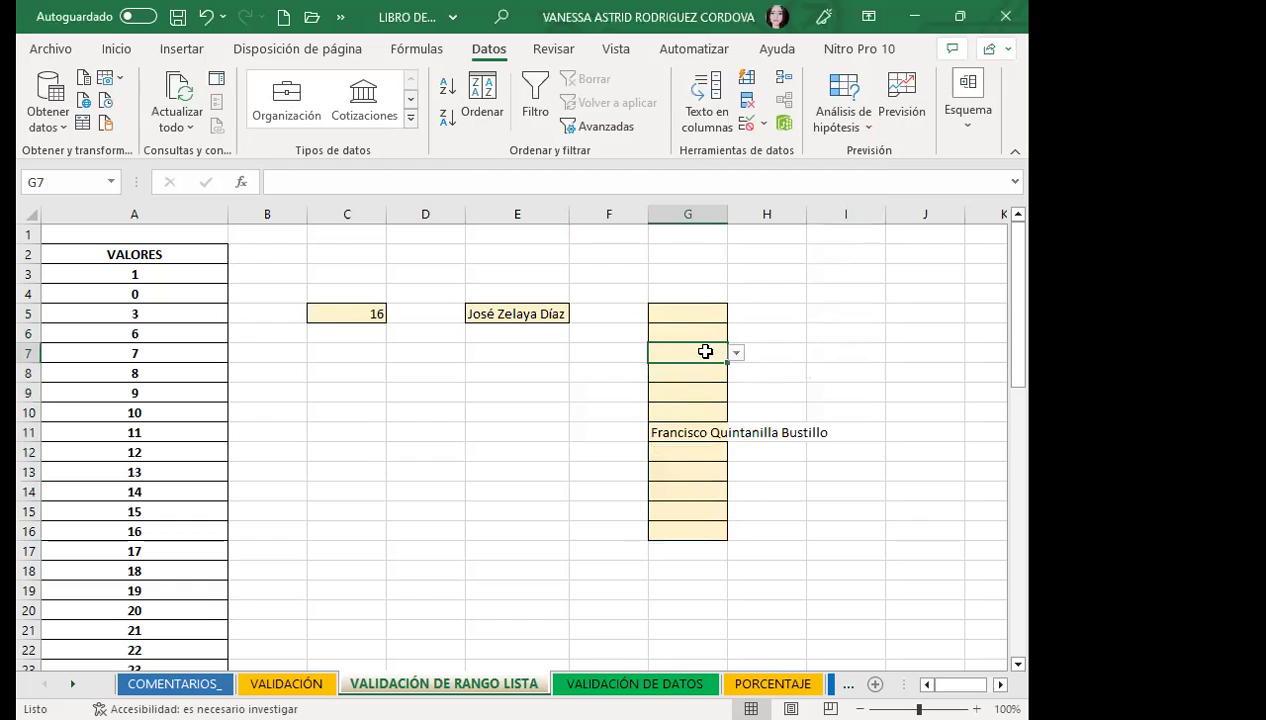
left_click(735, 353)
left_click(686, 423)
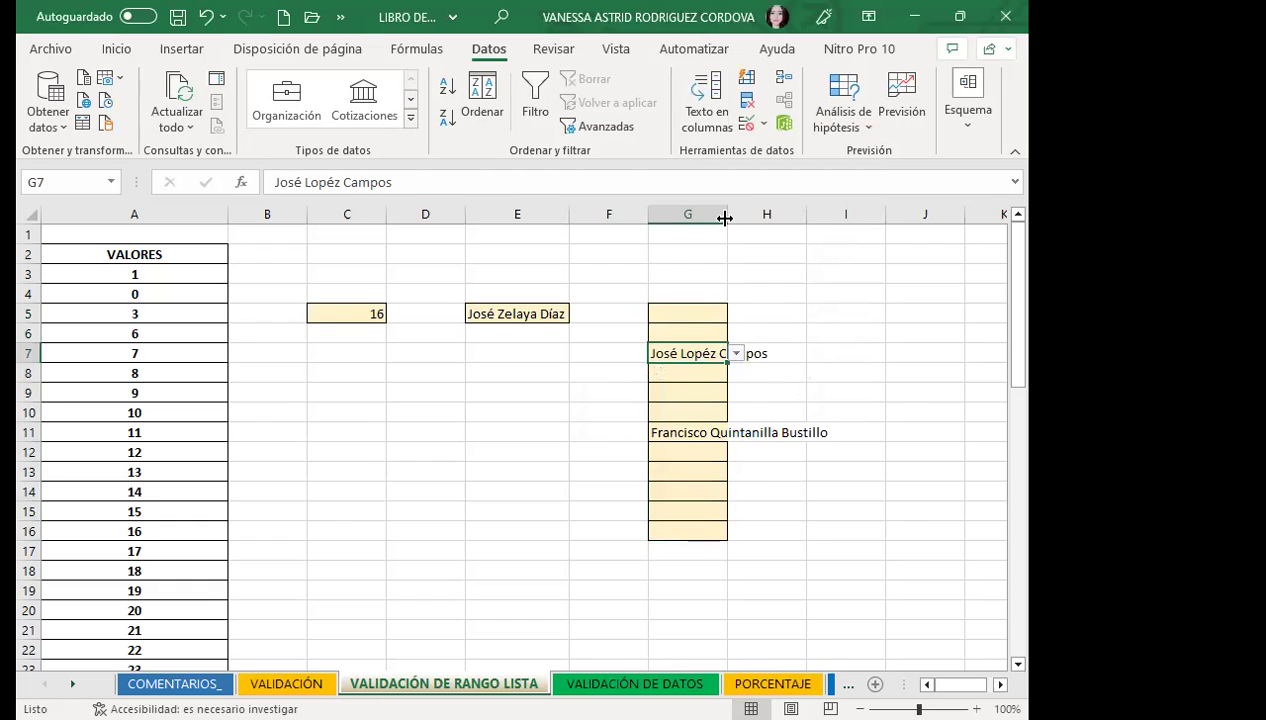
- Autofit column G, then pick names for G5, G13 and G16
double_click(727, 214)
left_click(820, 320)
left_click(843, 313)
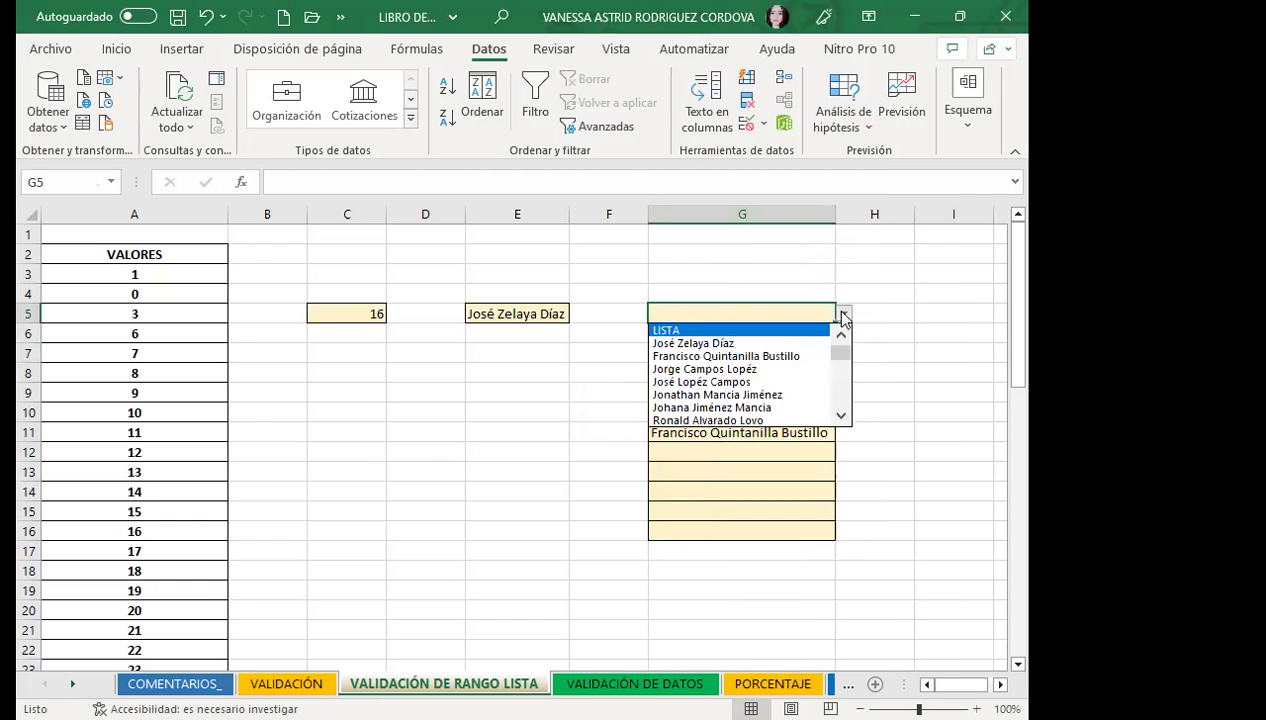
left_click(752, 396)
left_click(729, 470)
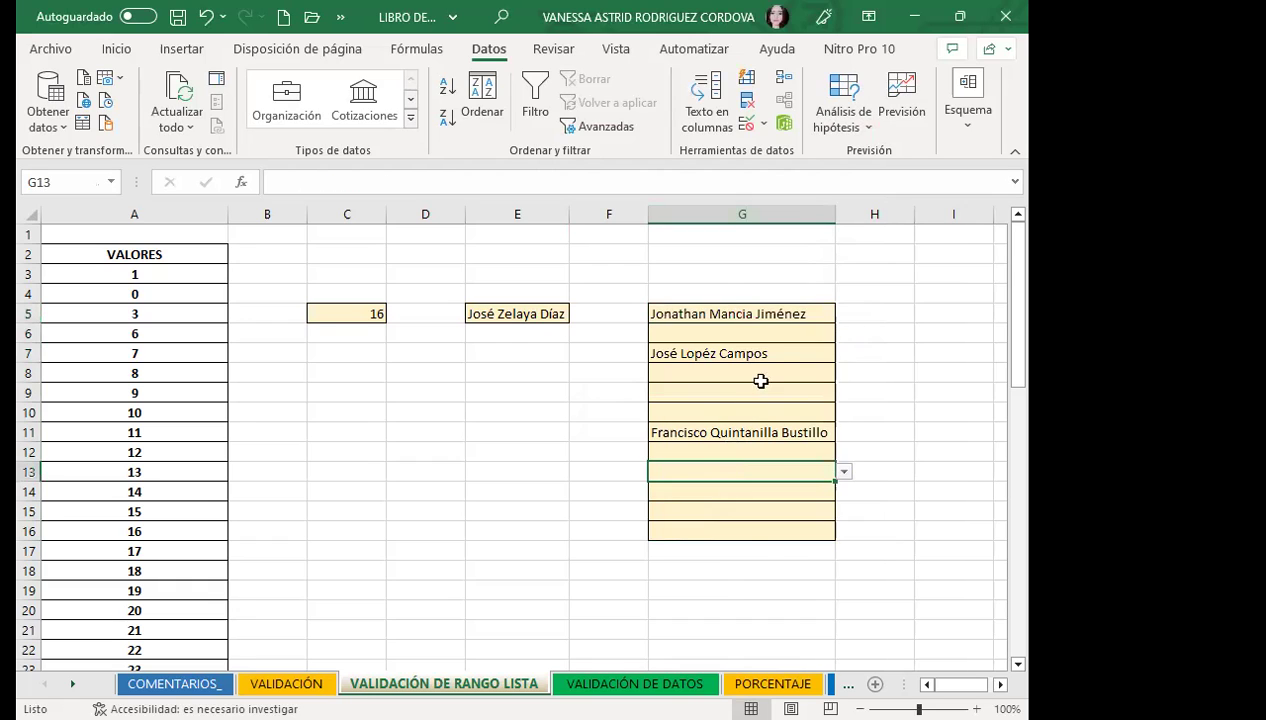
left_click(843, 471)
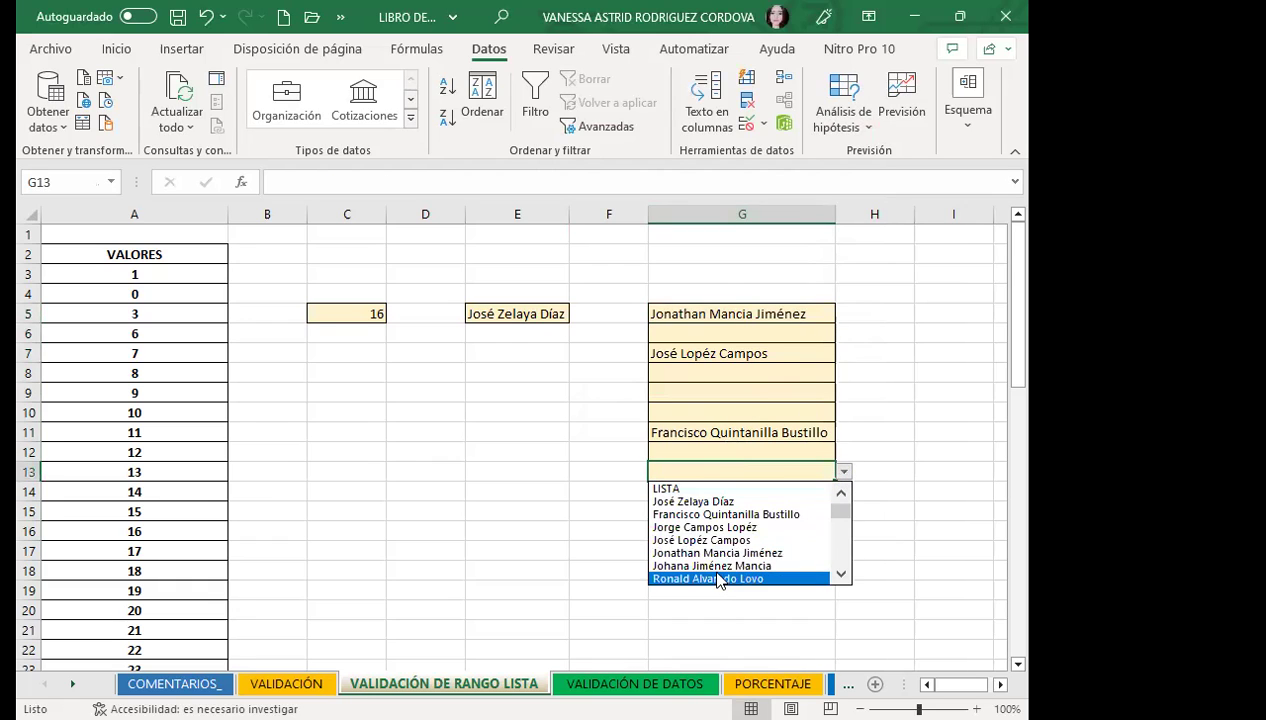
left_click(729, 578)
left_click(729, 532)
left_click(845, 533)
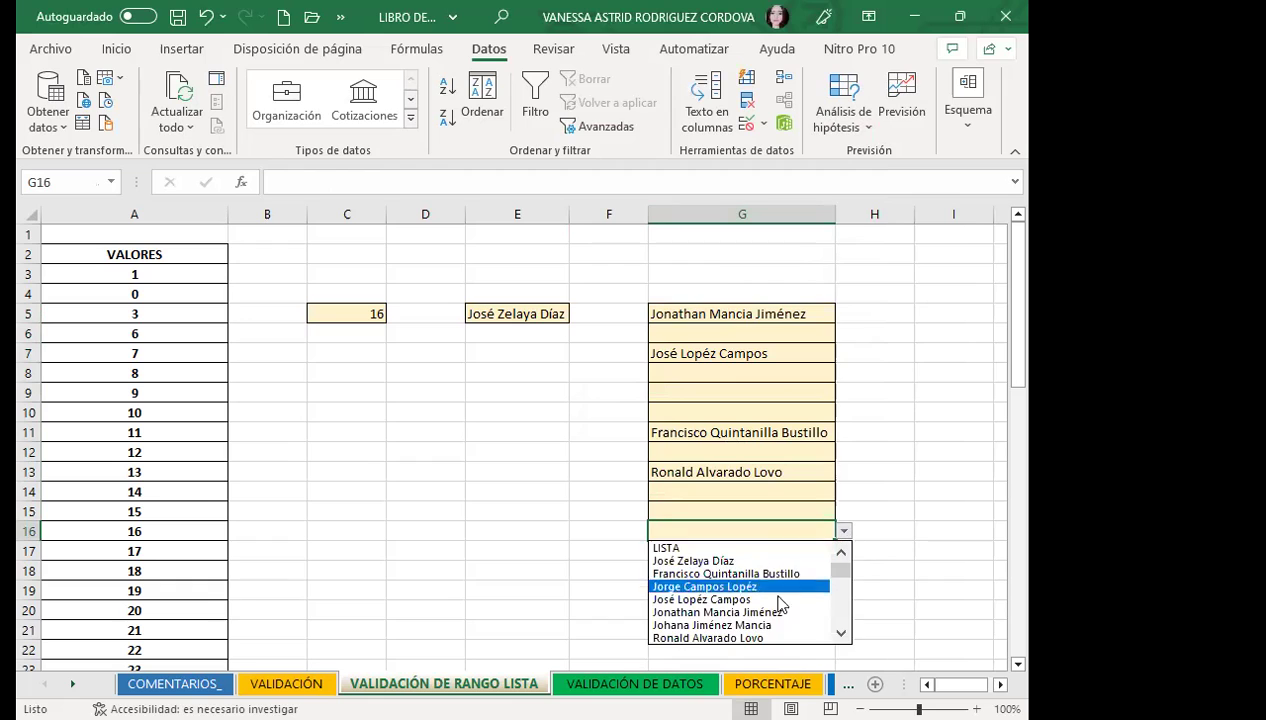
left_click(725, 592)
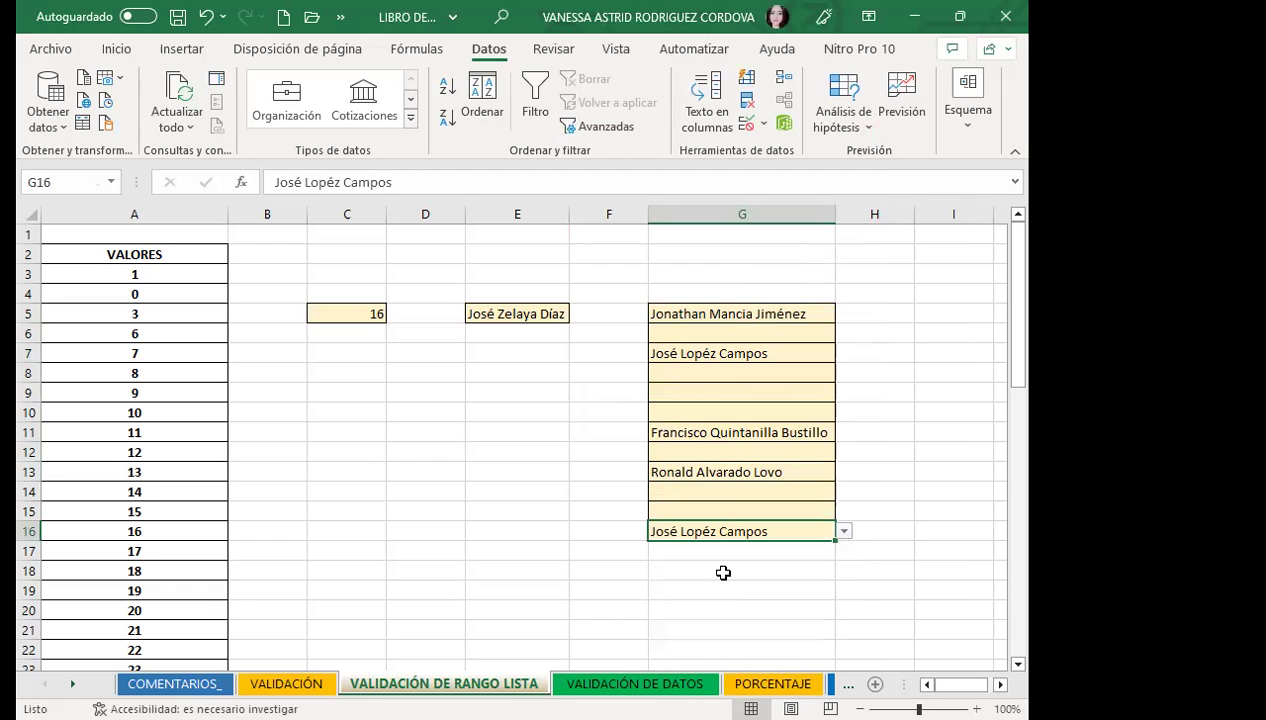
- Pick a name from further down the list for G8
left_click(694, 508)
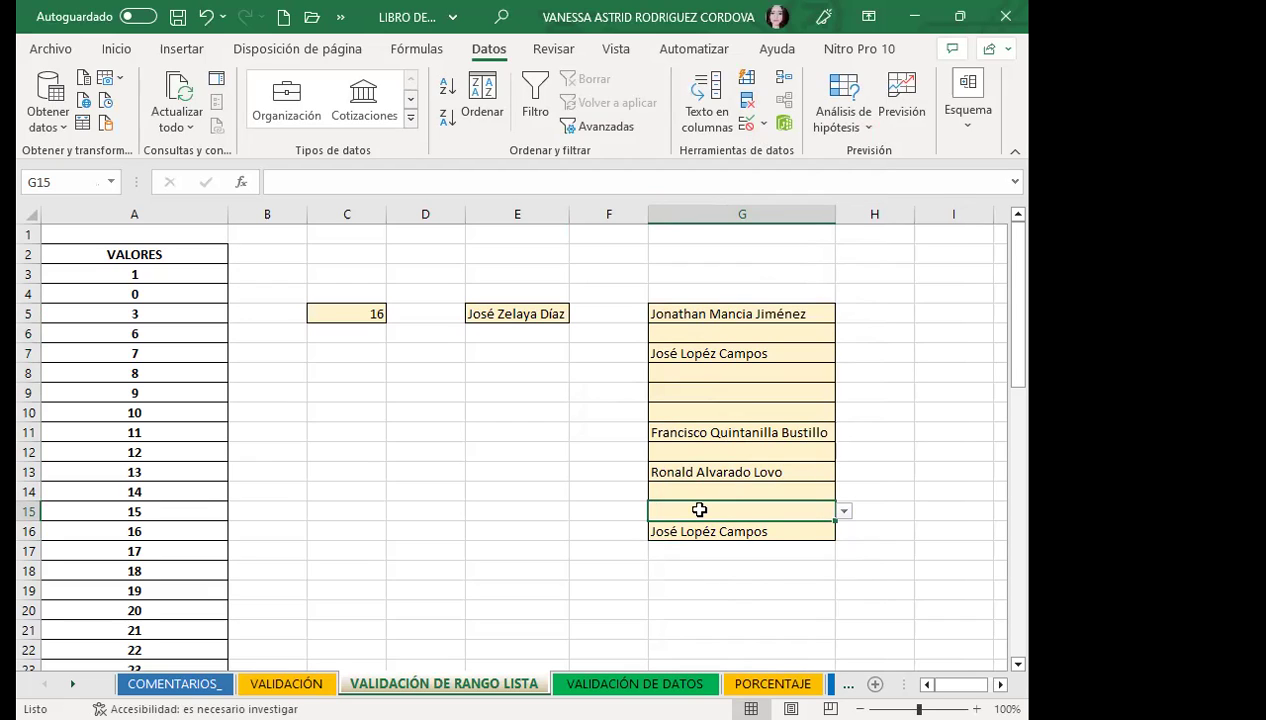
left_click(764, 374)
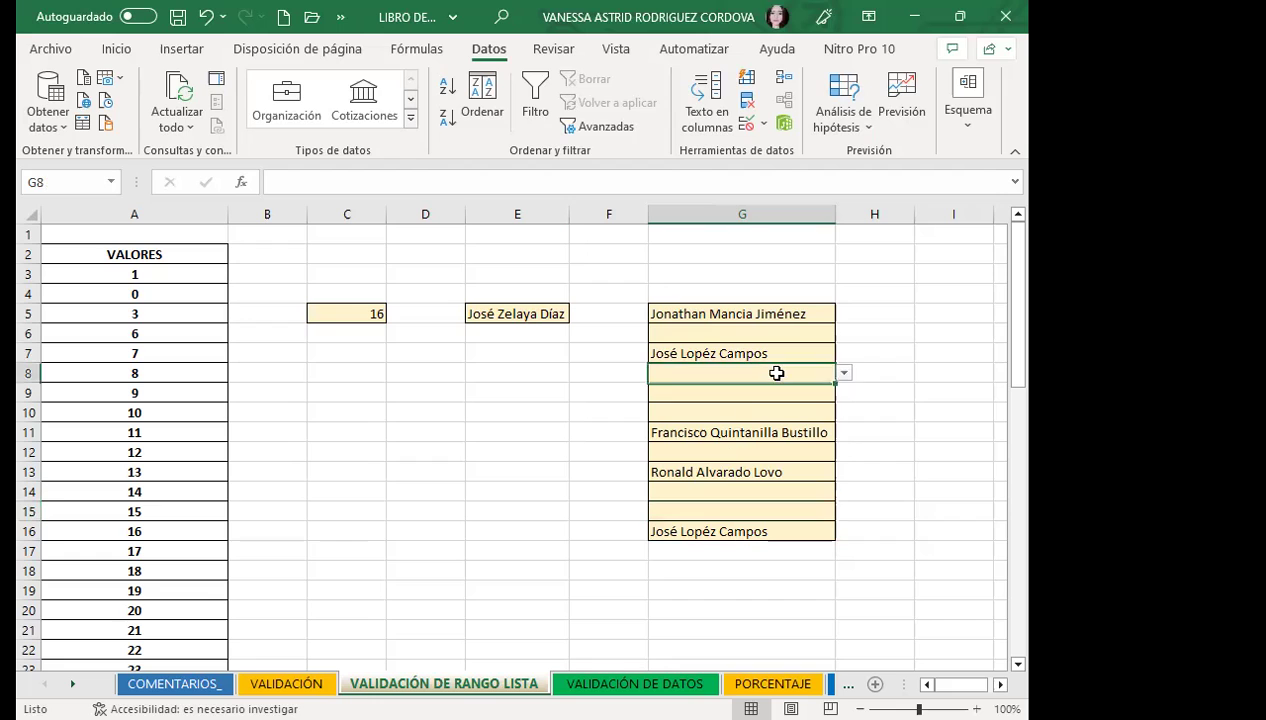
left_click(845, 375)
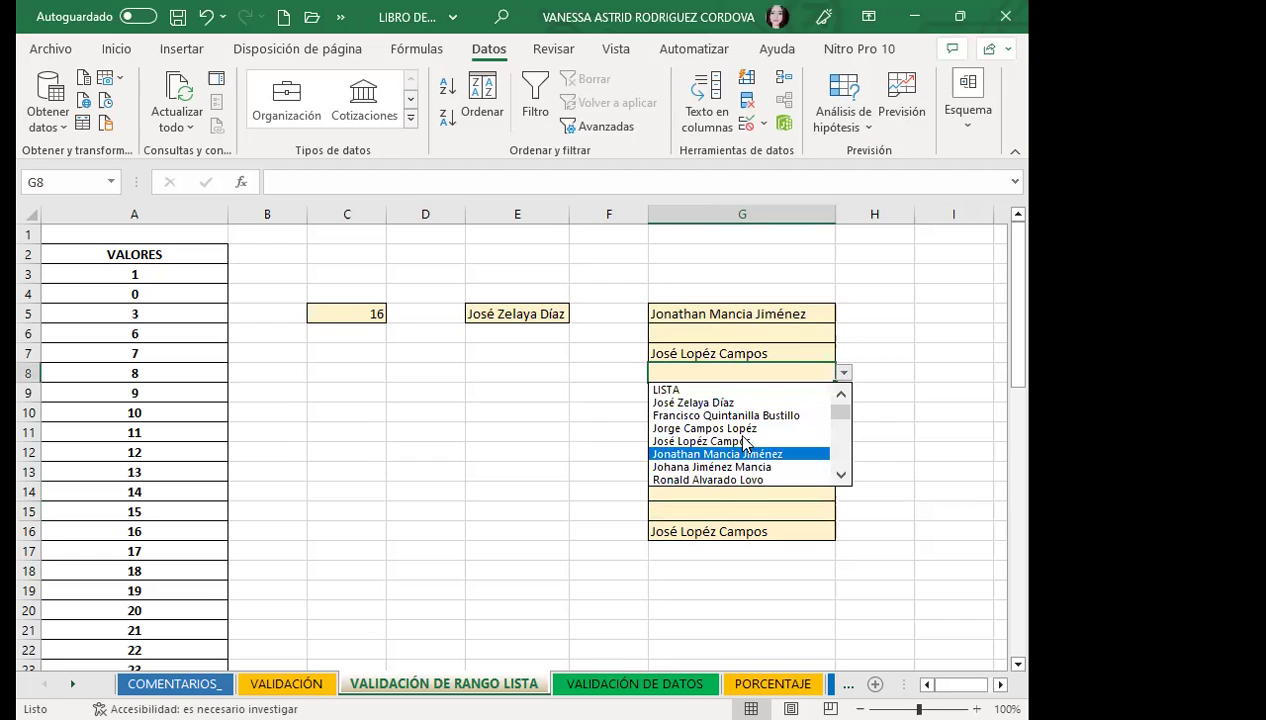
left_click_drag(845, 415, 843, 468)
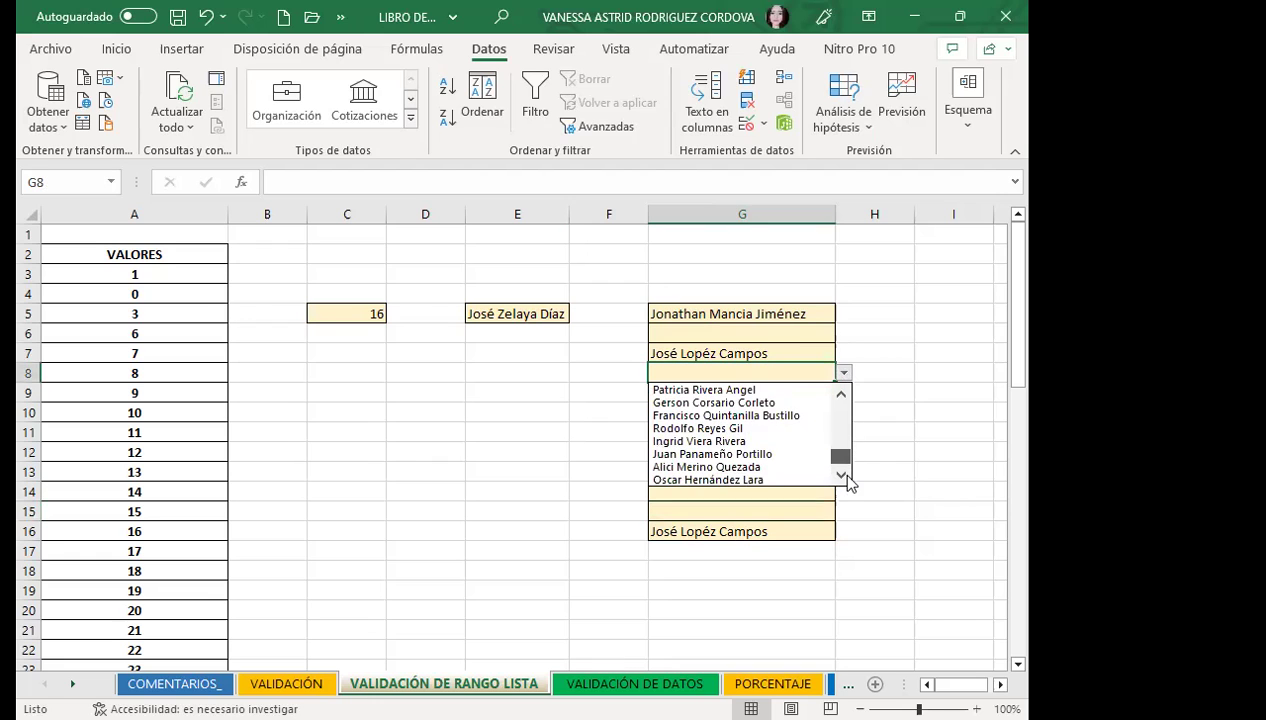
left_click(713, 443)
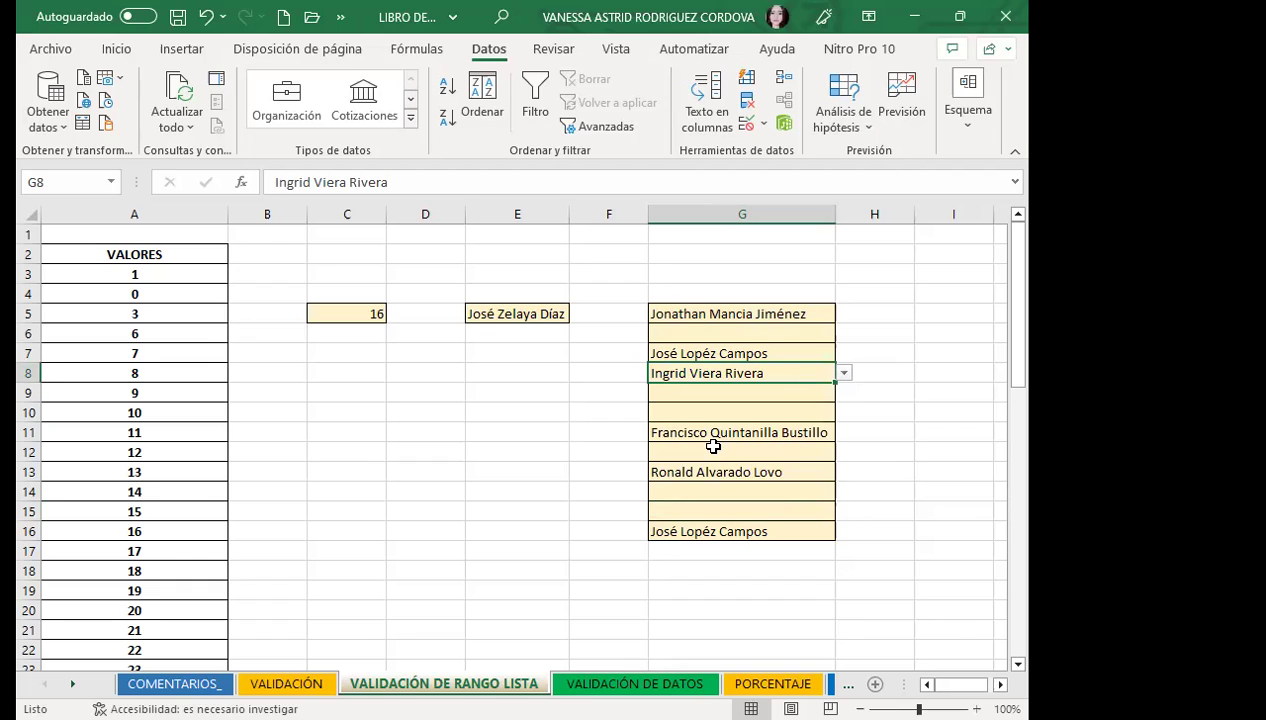
- Type an unlisted name in G9, cancel the validation error, and pick a listed name instead
left_click(709, 393)
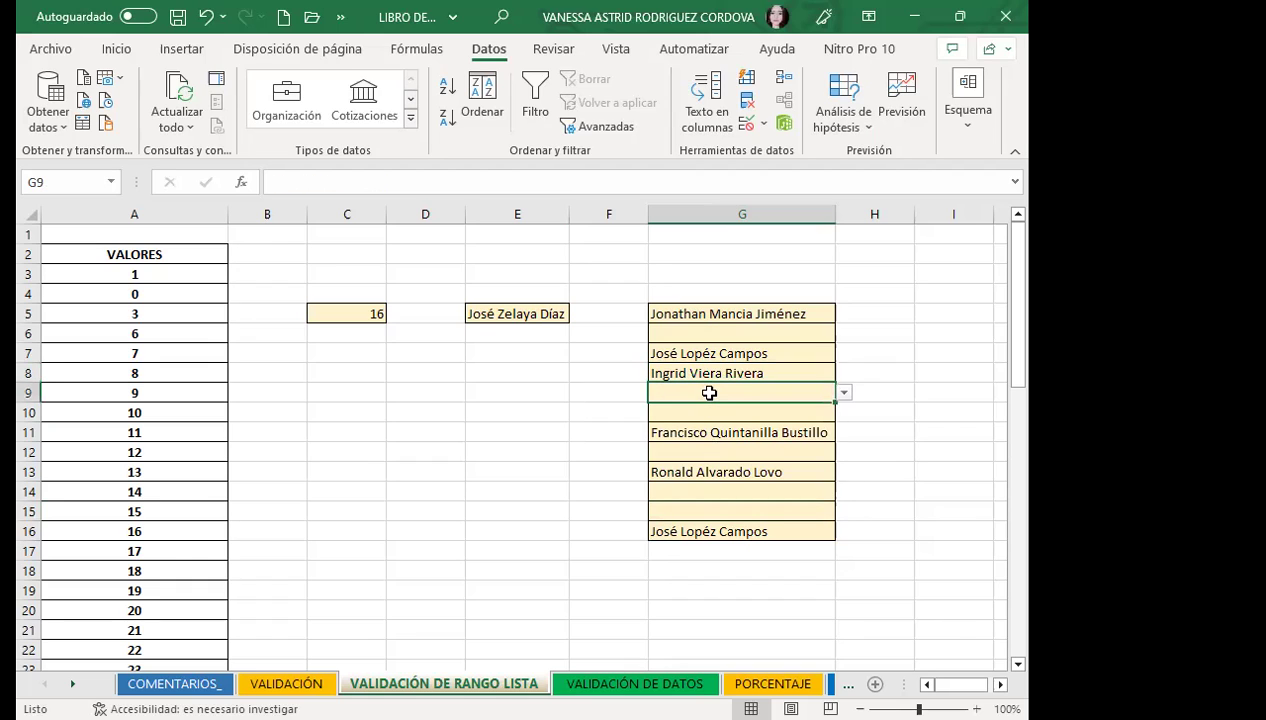
type("VANESSA")
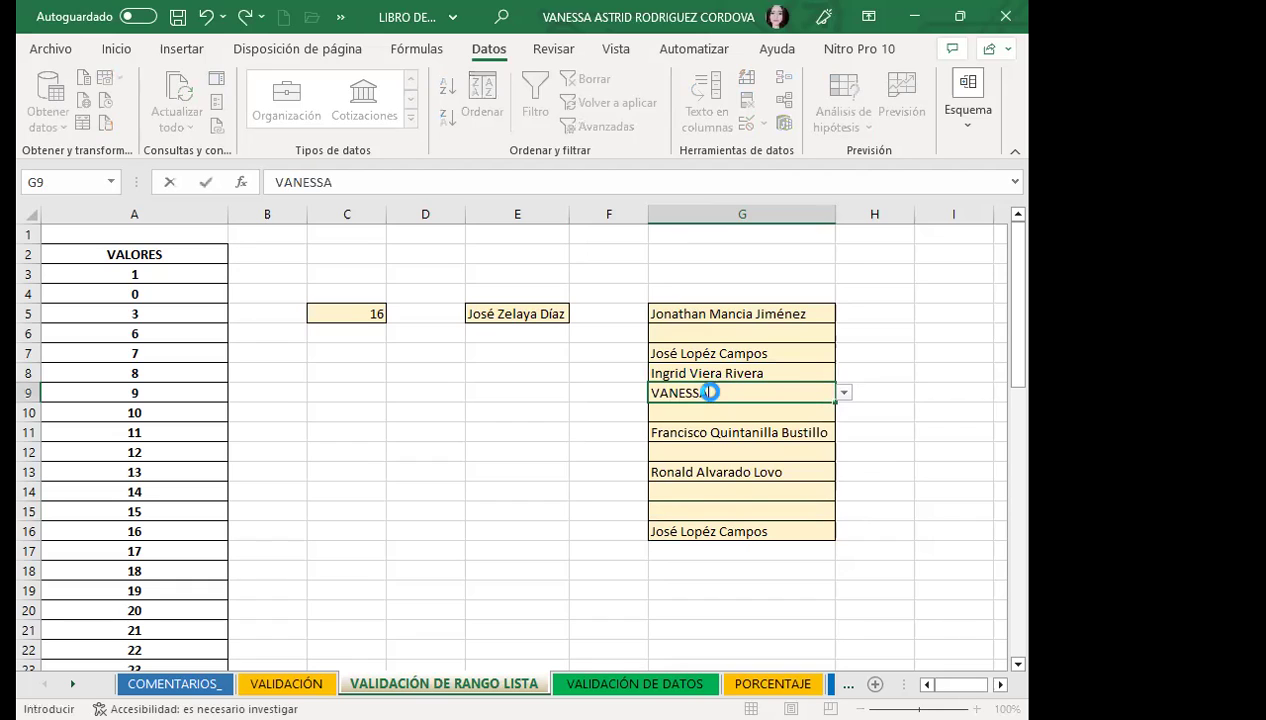
key("Return")
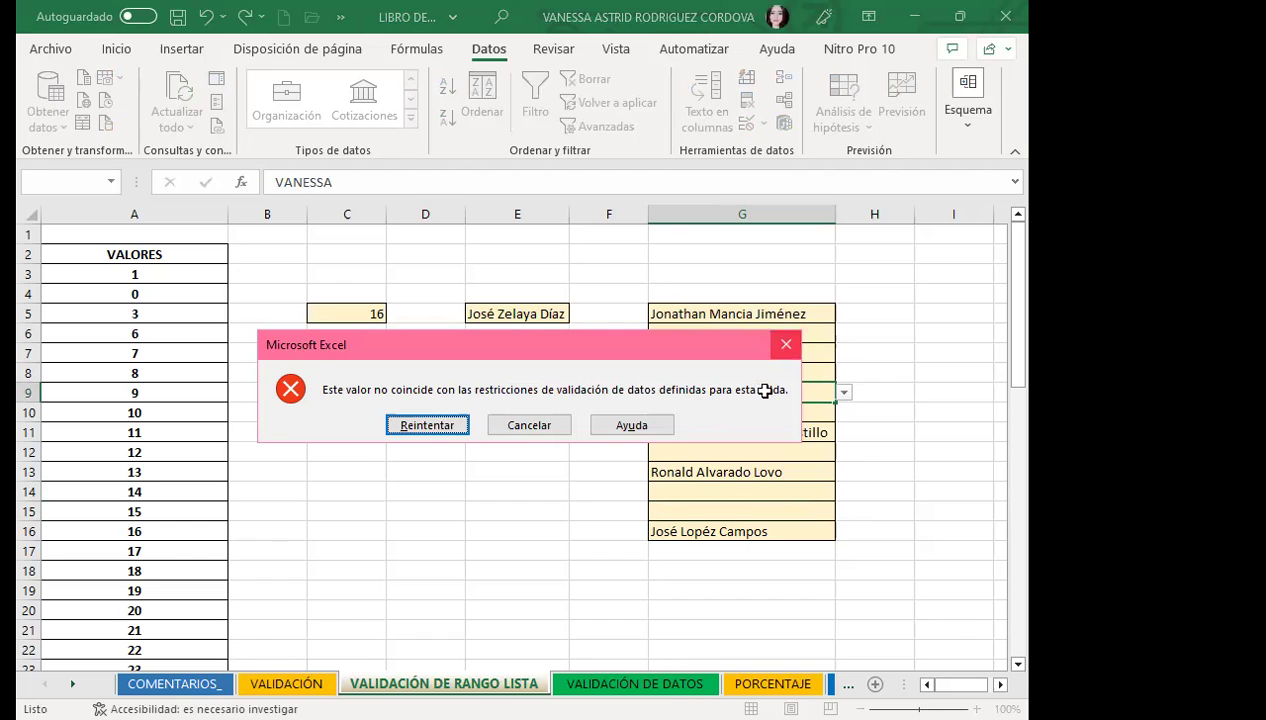
key("Escape")
left_click(845, 393)
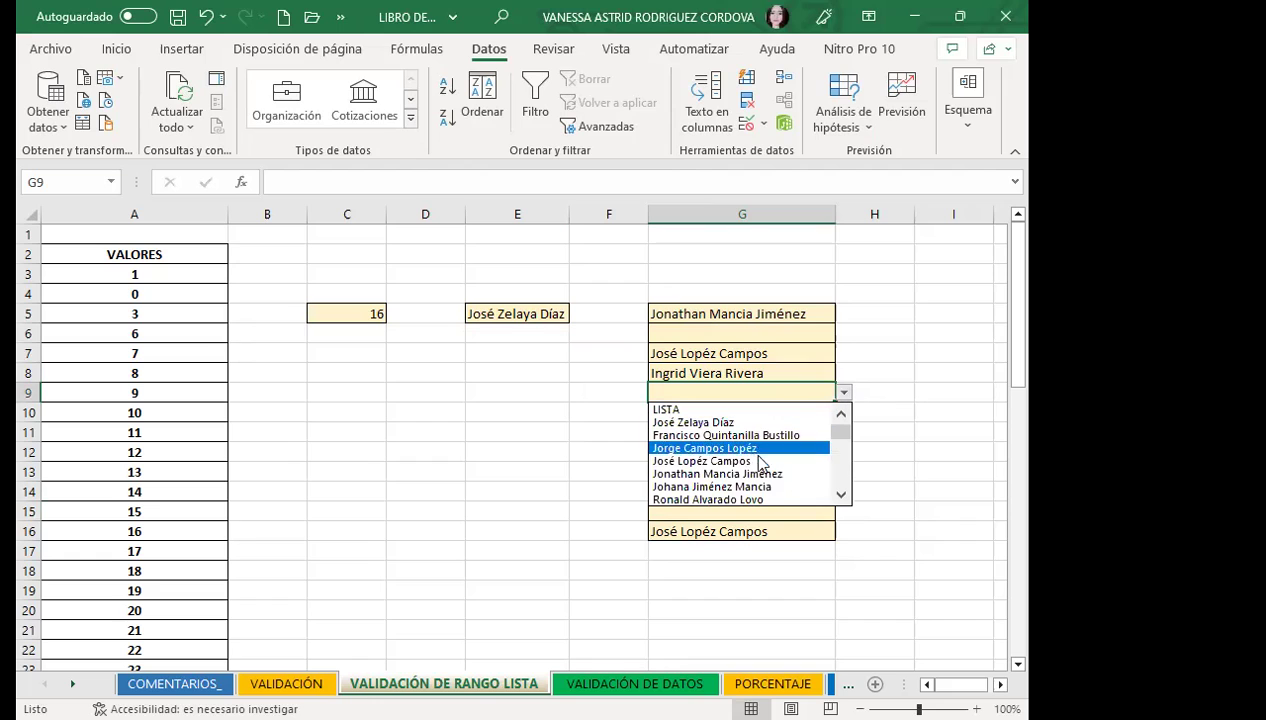
left_click_drag(840, 433, 840, 510)
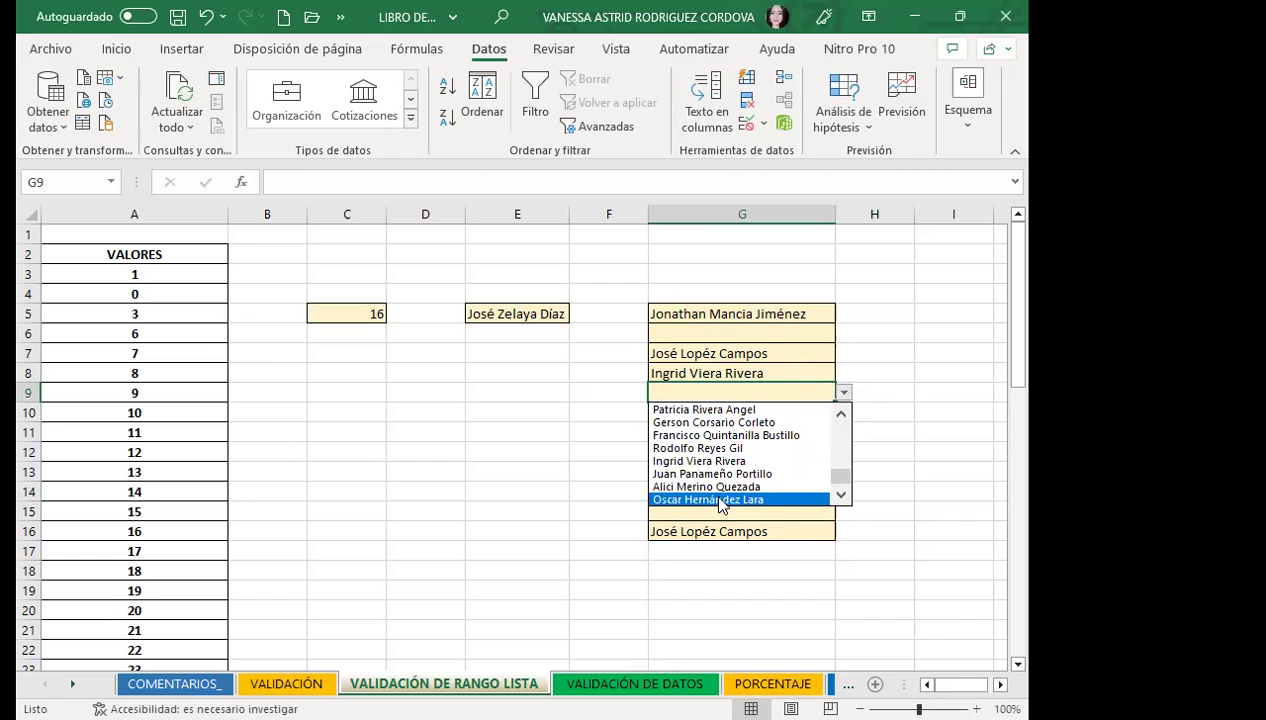
left_click(716, 448)
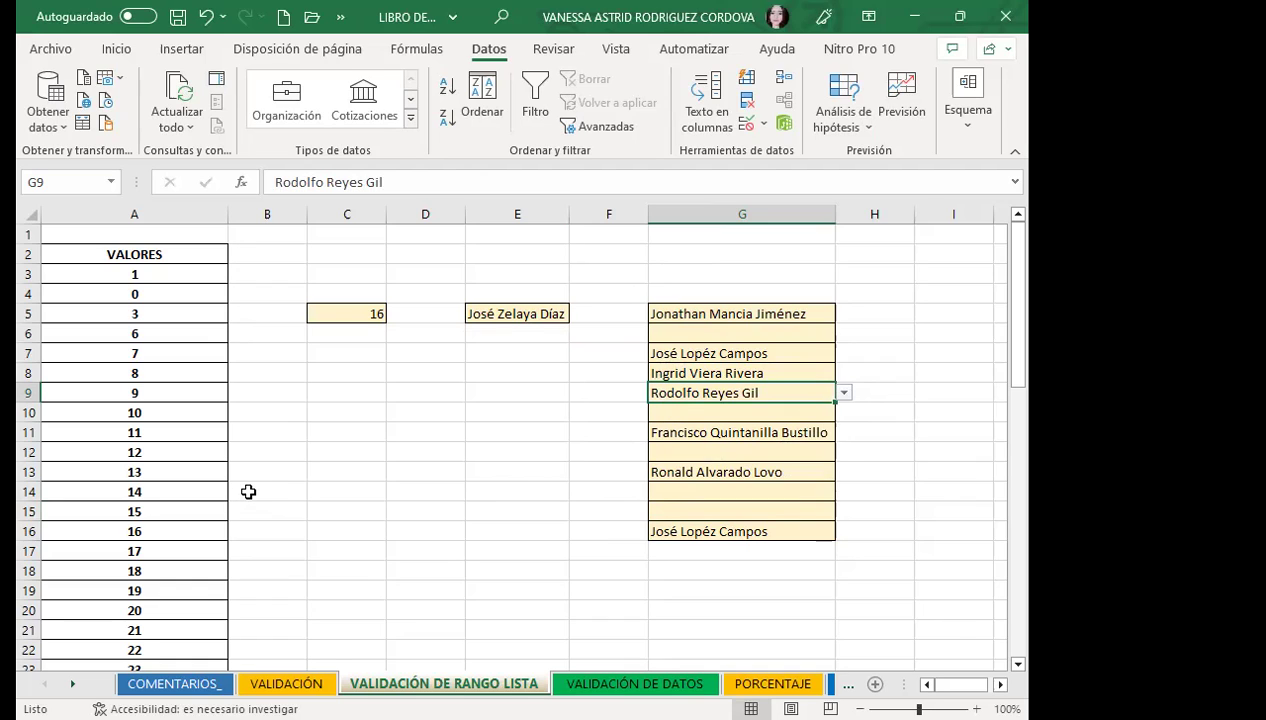
left_click(140, 406)
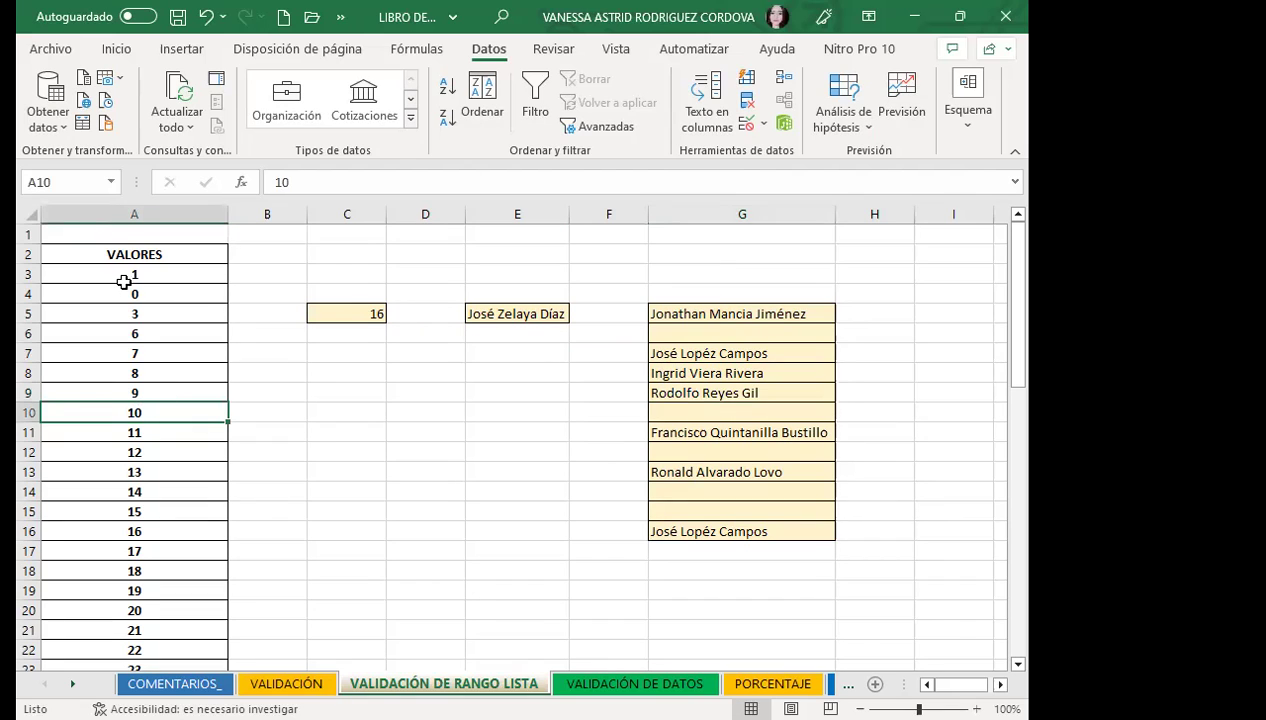
- Delete the VALORES values in A4:A18
left_click(530, 311)
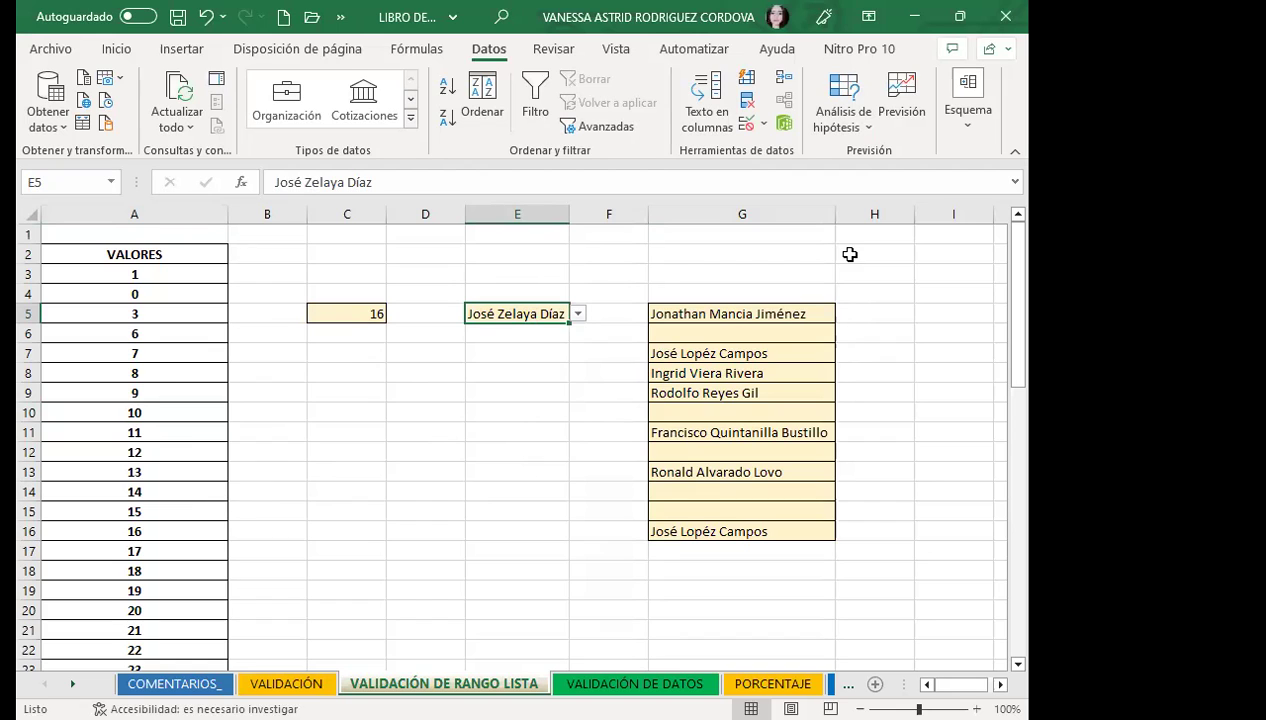
mouse_move(178, 292)
left_mouse_down()
mouse_move(169, 486)
mouse_move(181, 577)
left_mouse_up()
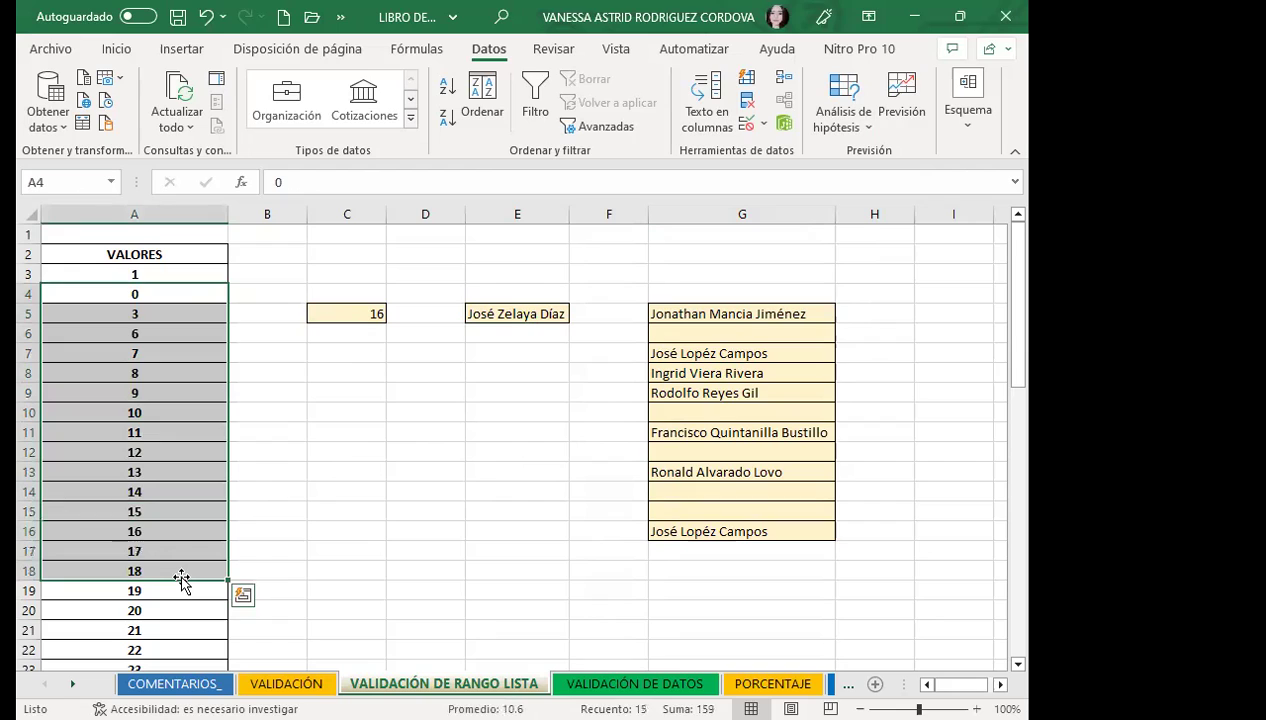
key("Delete")
left_click(282, 562)
left_click(147, 591)
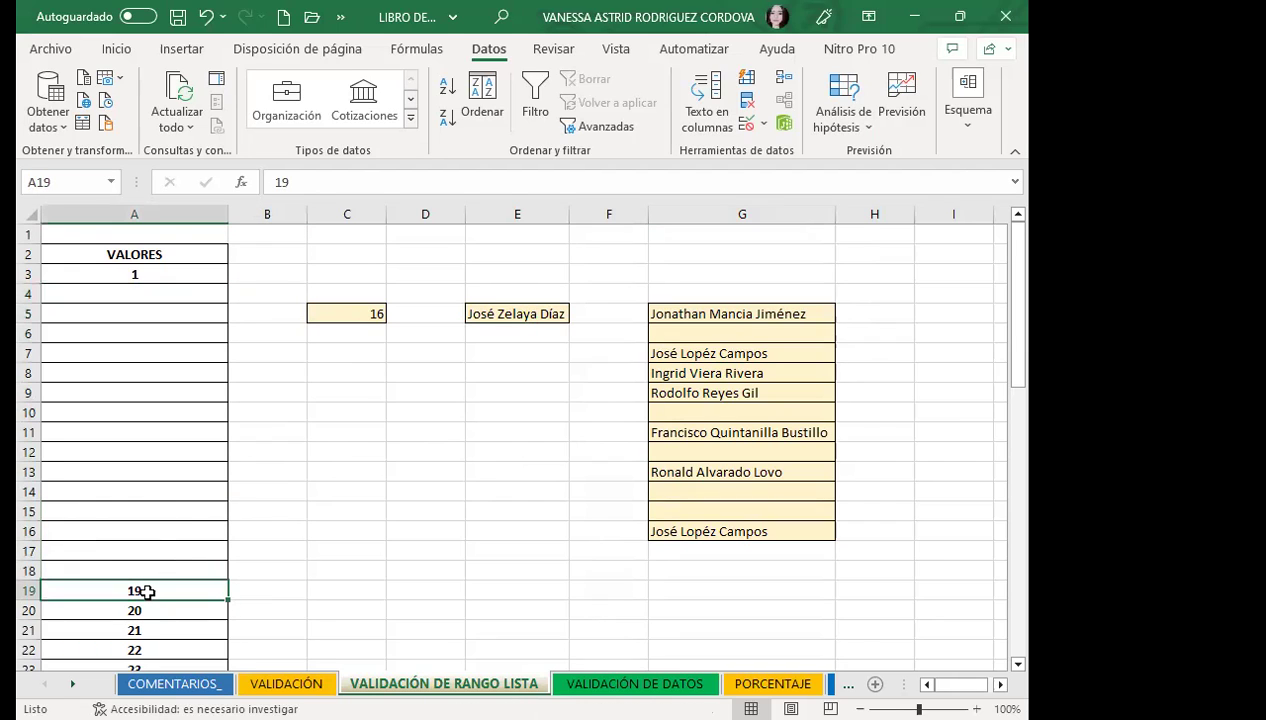
- Check C5's dropdown without changing it, then scroll down to the LISTA names
left_click(345, 311)
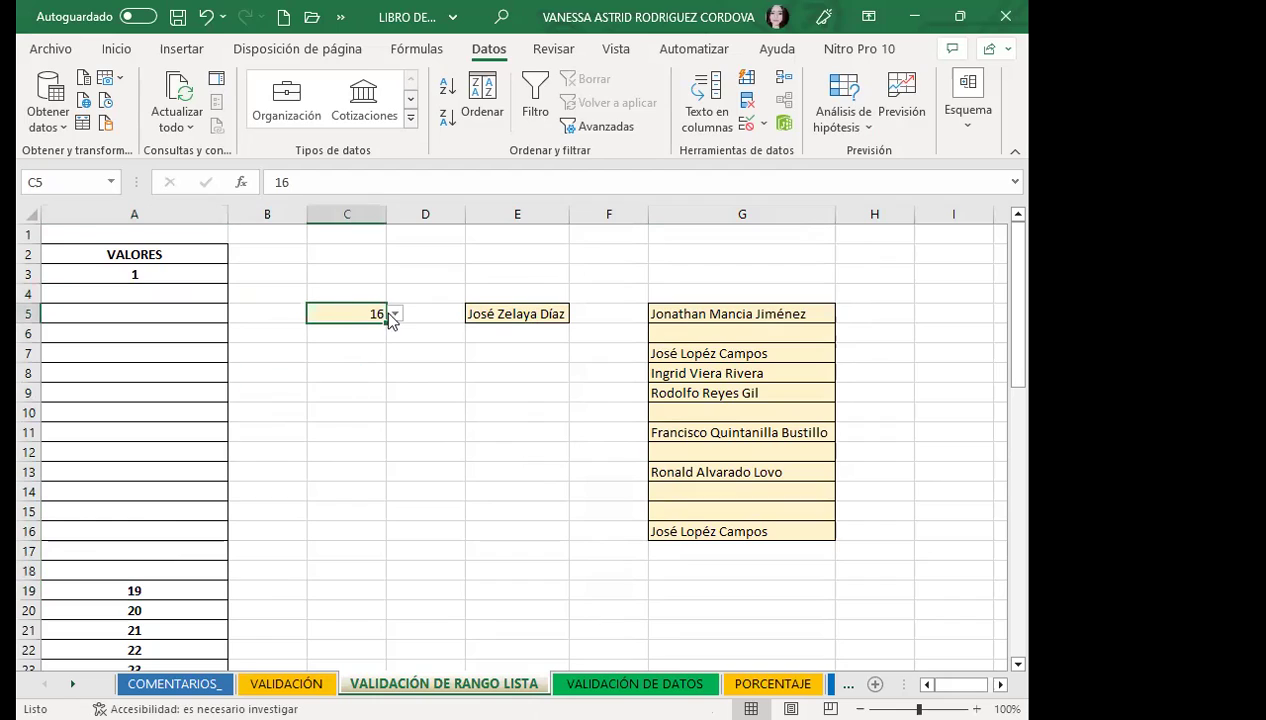
left_click(394, 314)
mouse_move(394, 360)
left_mouse_down()
mouse_move(392, 400)
mouse_move(394, 335)
mouse_move(395, 400)
left_mouse_up()
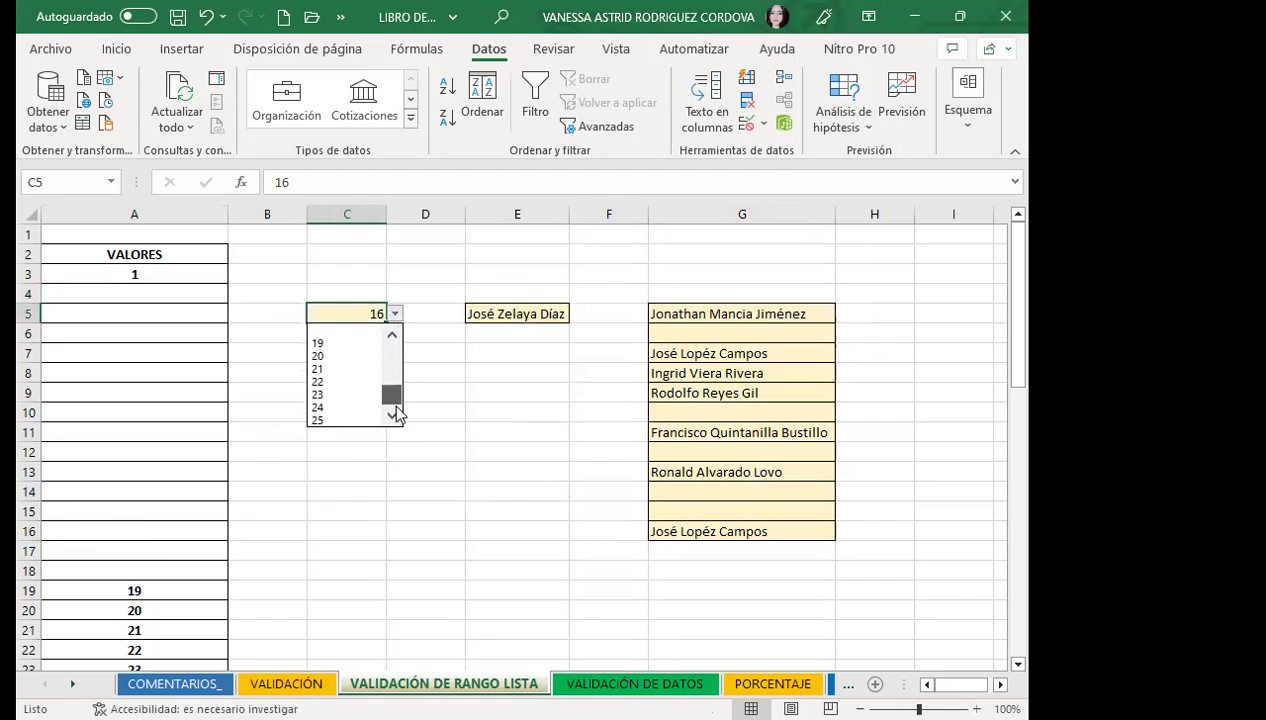
left_click(121, 340)
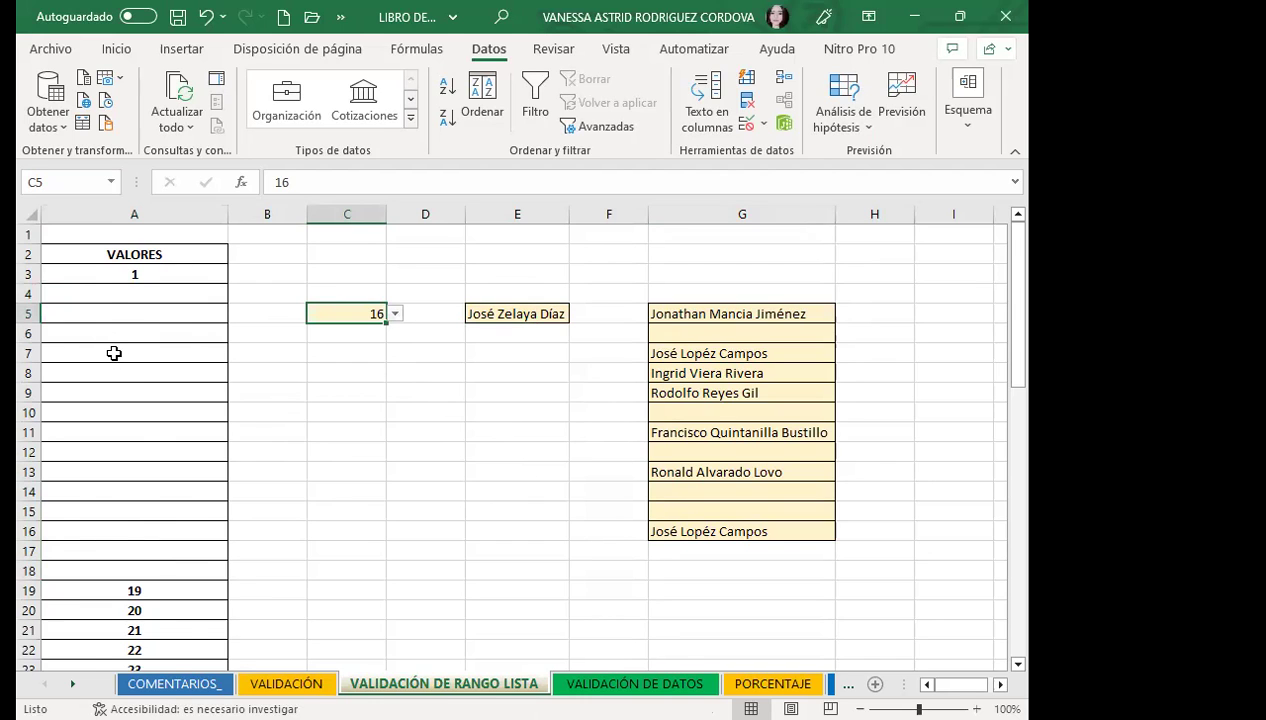
scroll(118, 435, "down", 4)
scroll(125, 505, "down", 5)
left_click(133, 488)
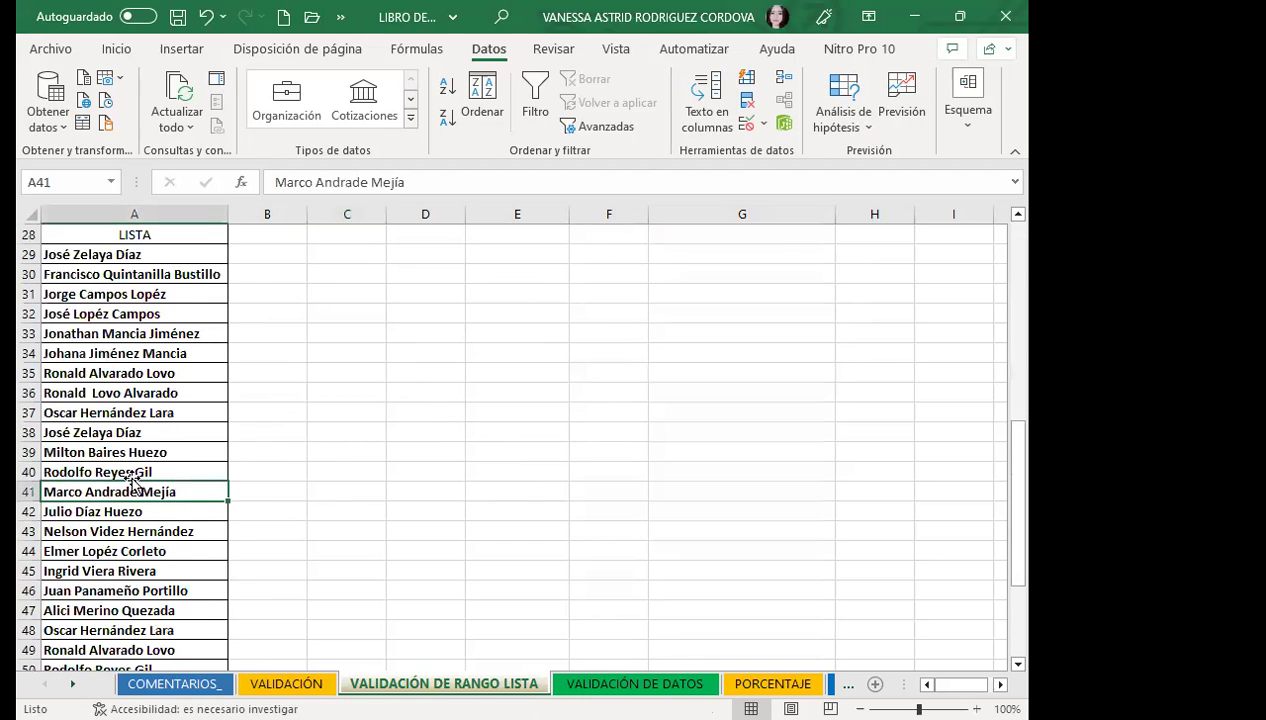
- Clear the names in A37:A44, check G10's dropdown, then undo the clearing
left_click_drag(136, 412, 136, 545)
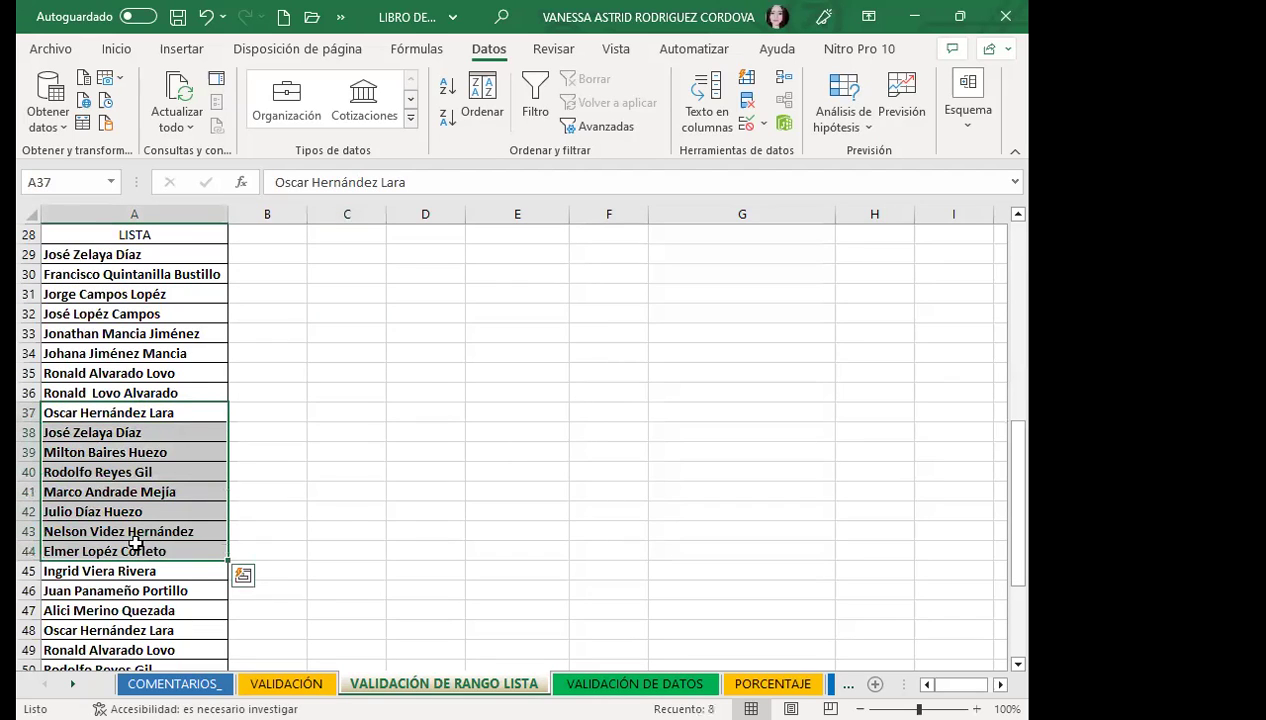
key("Delete")
scroll(500, 520, "up", 7)
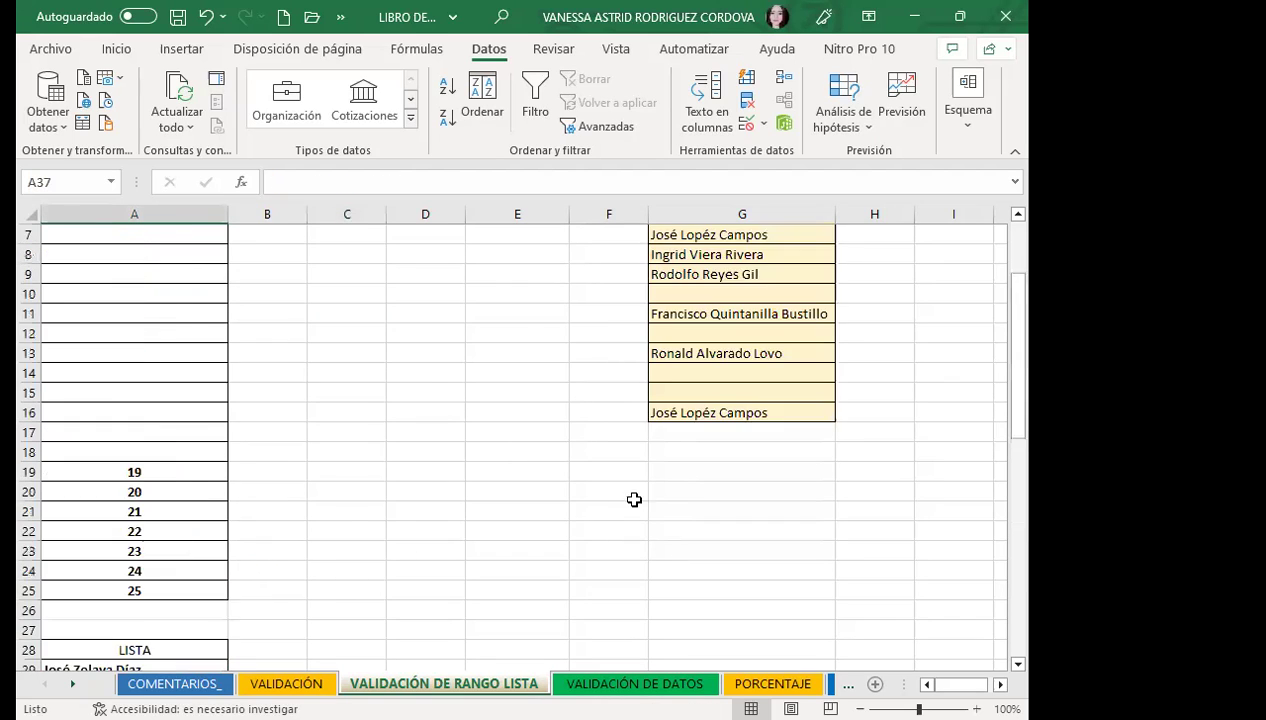
scroll(636, 500, "up", 2)
left_click(724, 414)
left_click(844, 412)
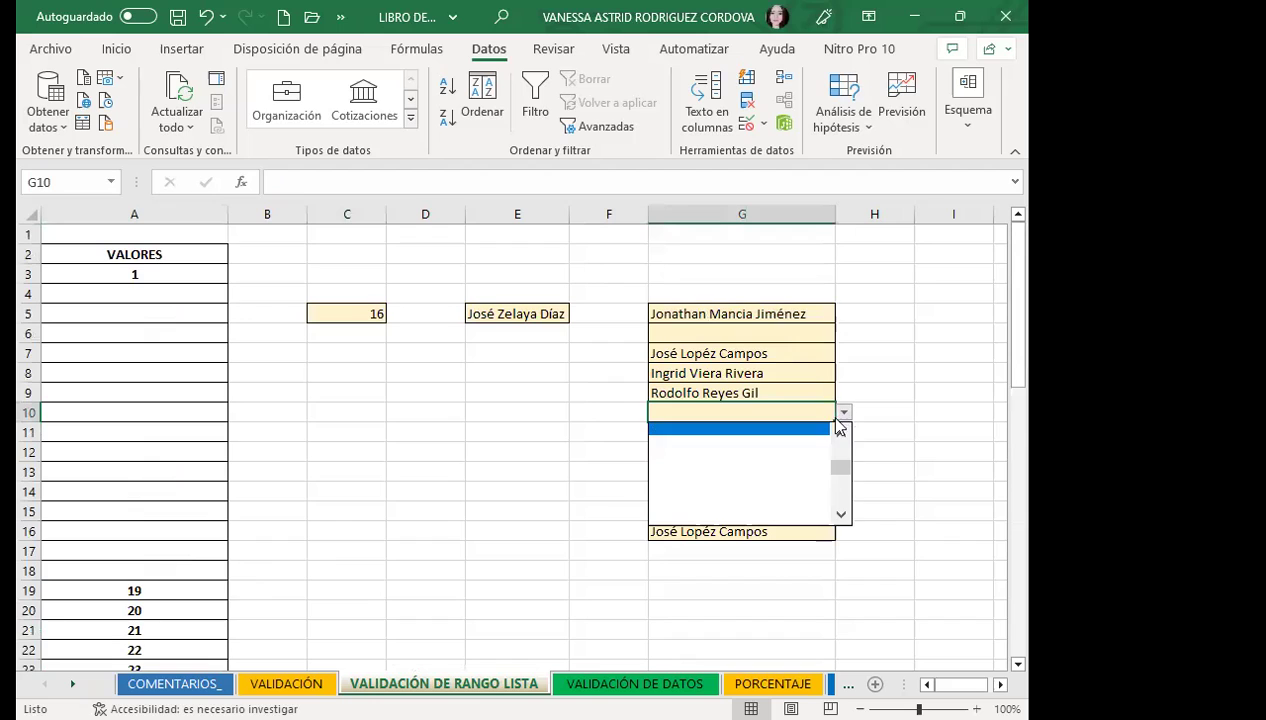
mouse_move(847, 472)
left_mouse_down()
mouse_move(842, 501)
mouse_move(838, 452)
mouse_move(837, 497)
left_mouse_up()
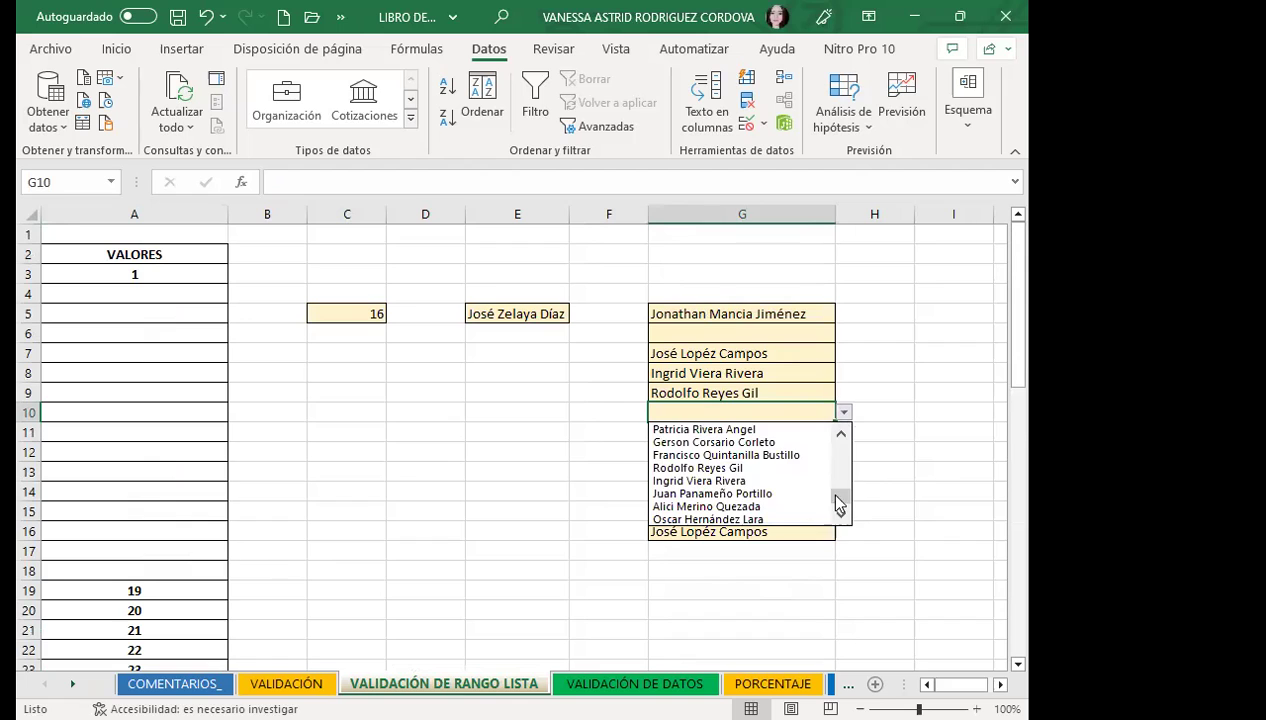
key("Escape")
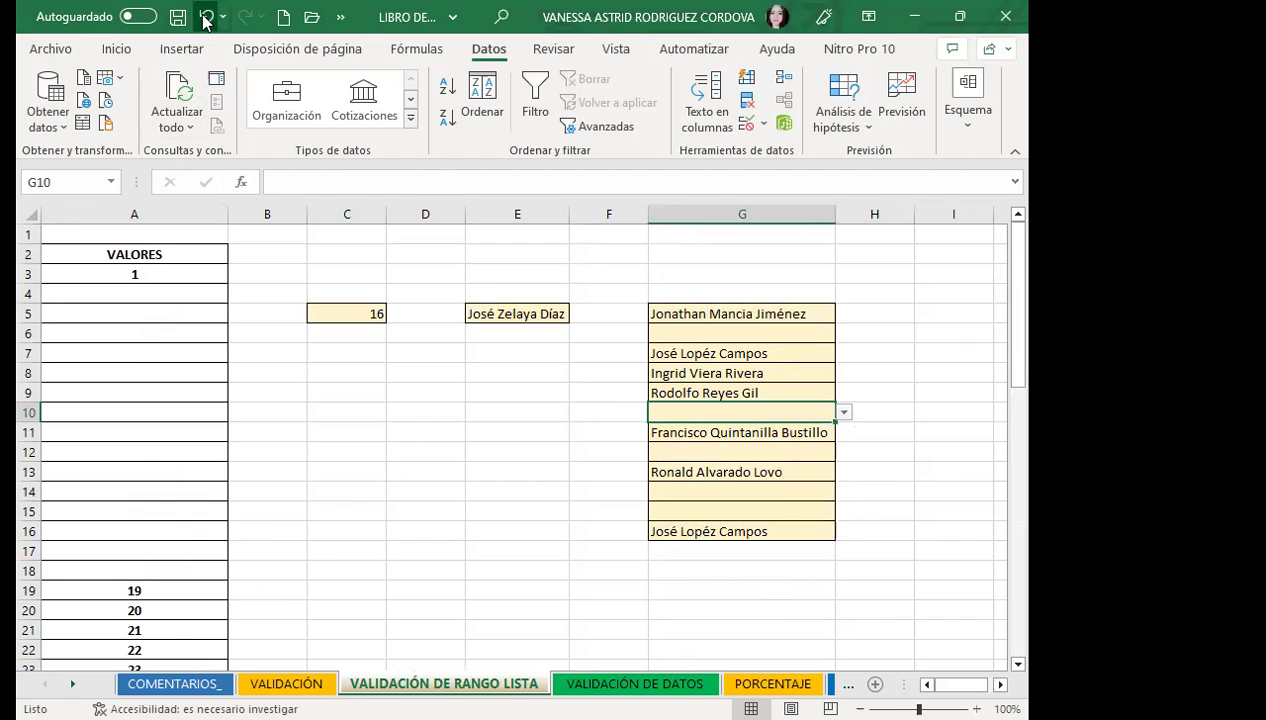
left_click(205, 17)
- Restore A4:A18 with Undo, then replace entries in A7, A10, A13 and A15 with first names
left_click(205, 17)
scroll(146, 420, "up", 1)
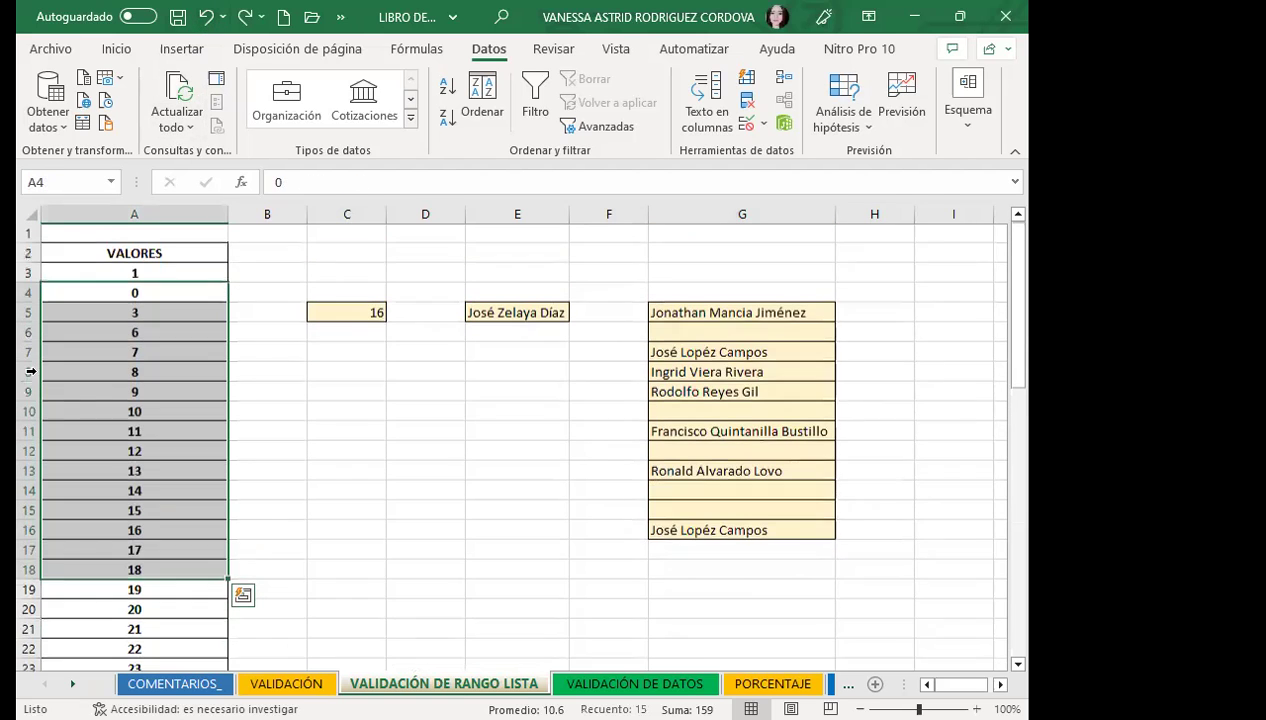
left_click(119, 353)
type("VANESSA")
key("Return")
key("Return")
key("Return")
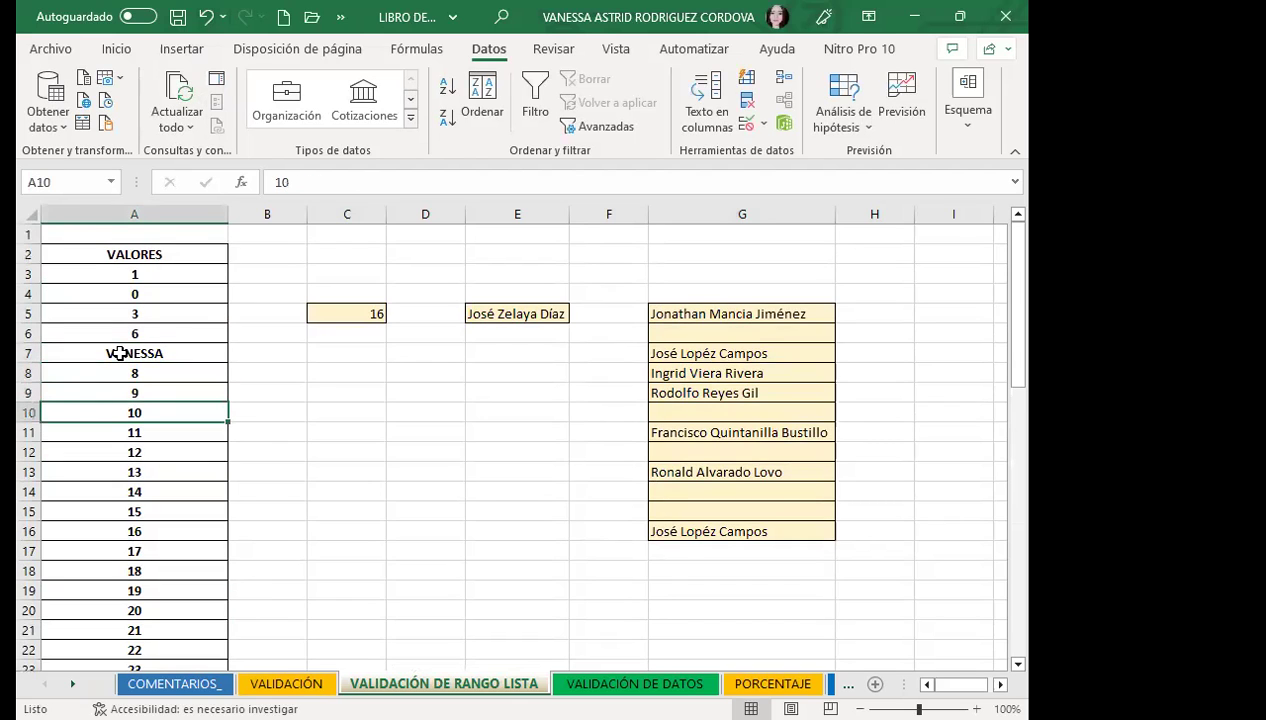
type("CARLOS")
key("Return")
key("Return")
key("Return")
type("MAURICXIO")
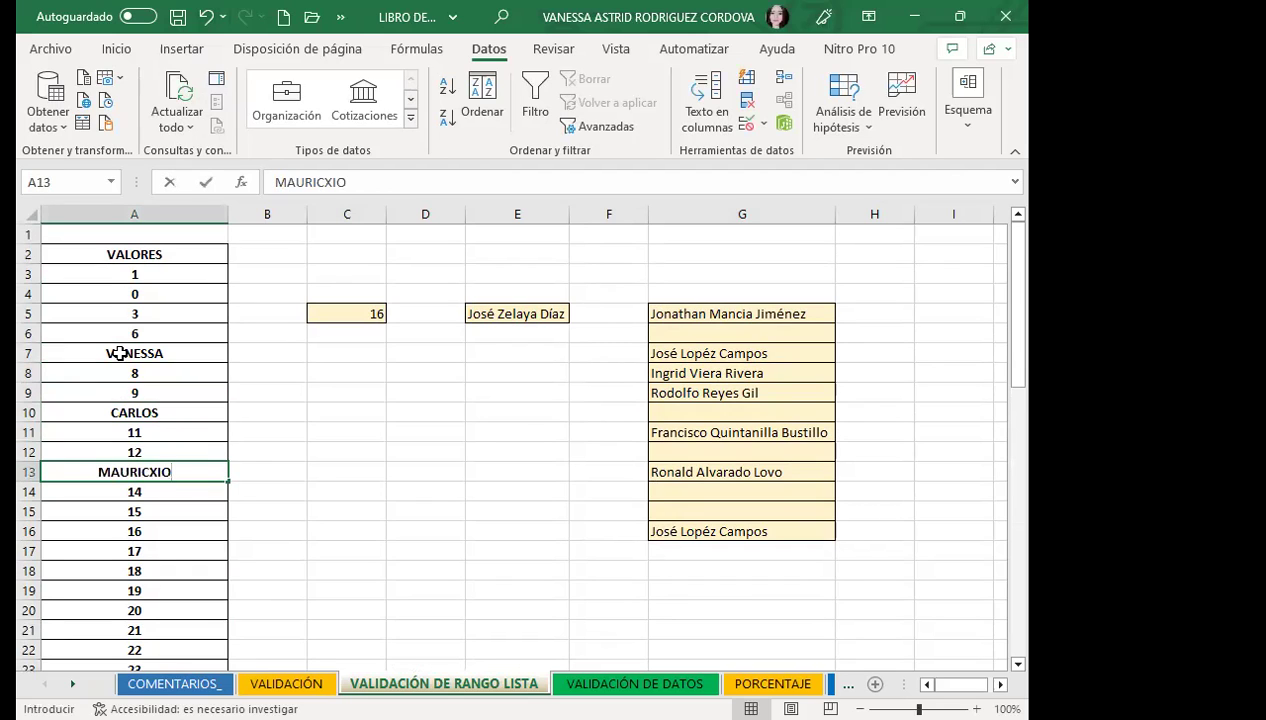
key("BackSpace")
key("BackSpace")
key("BackSpace")
type("IO")
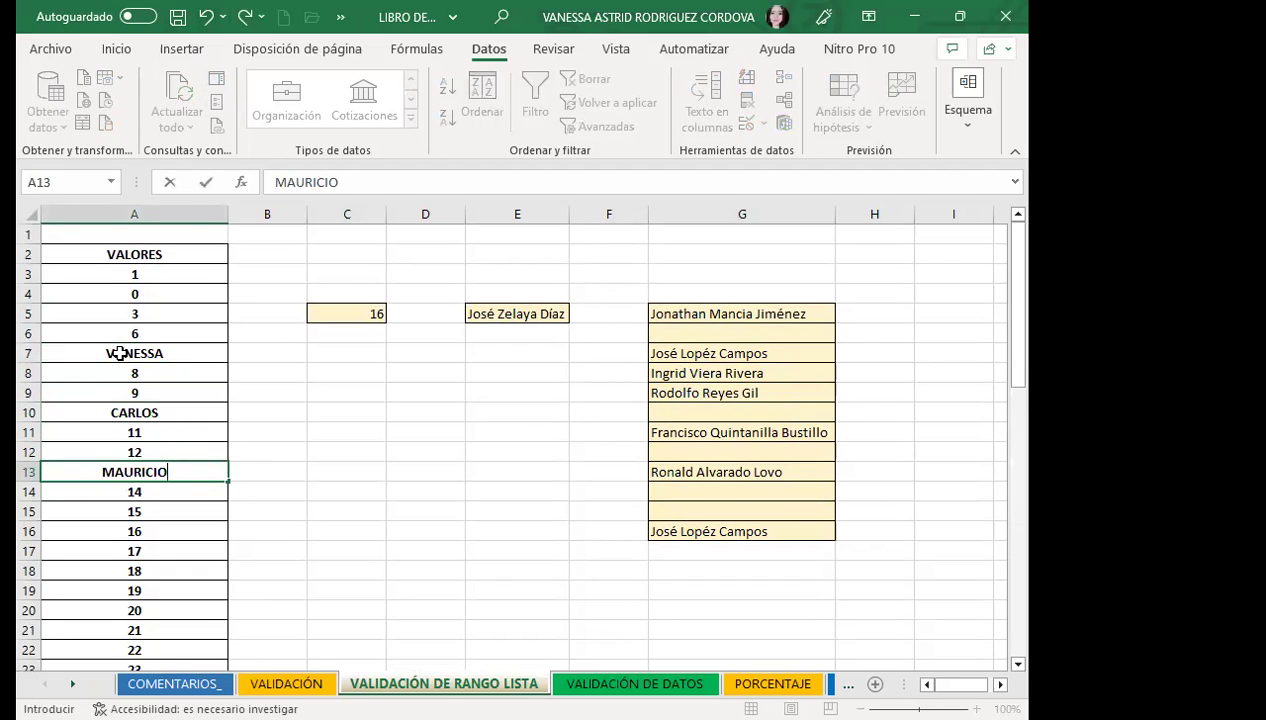
key("Return")
key("Return")
type("ZOBEYDA")
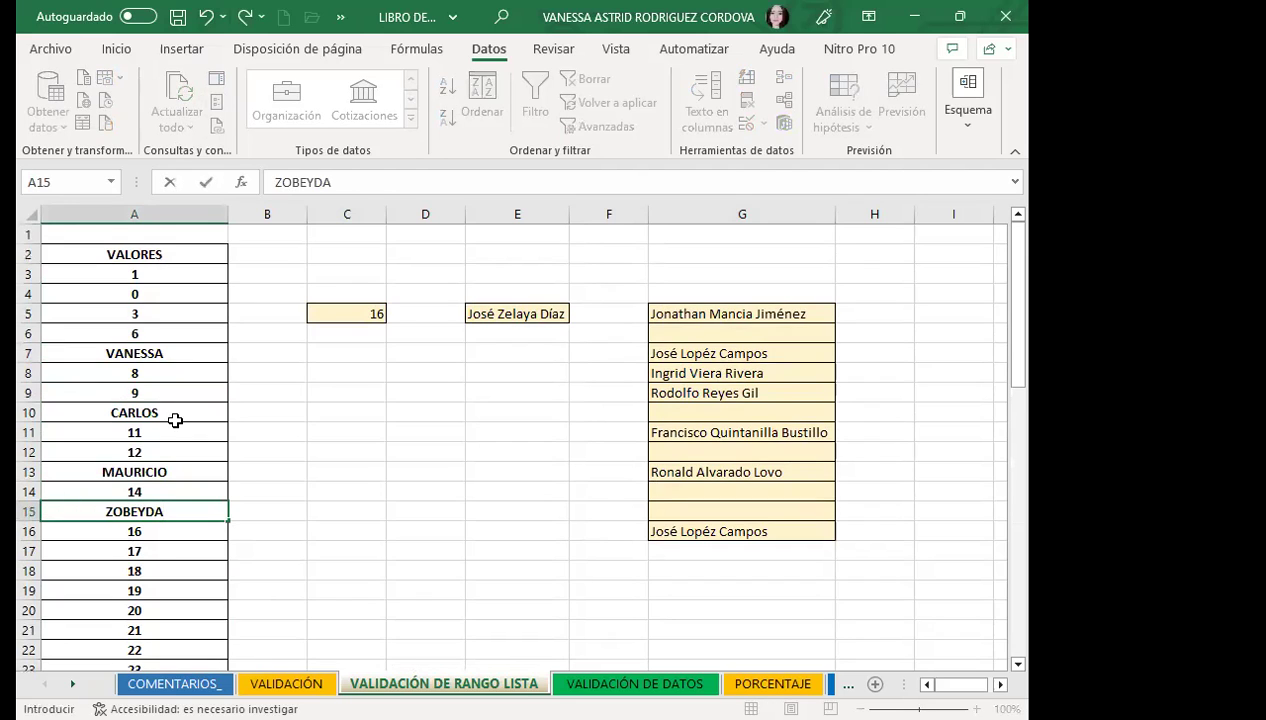
left_click(172, 414)
- Set C5 to three of the new names in turn from its dropdown
left_click(348, 314)
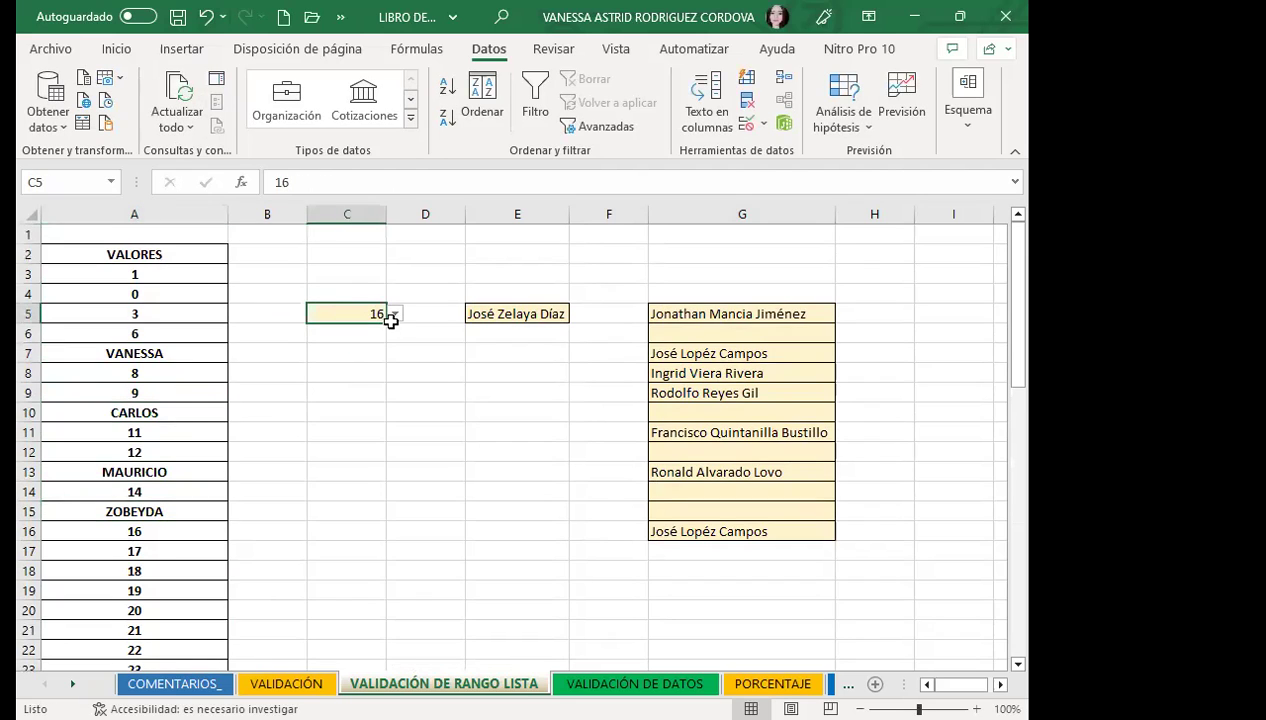
left_click(396, 314)
left_click_drag(391, 388, 391, 348)
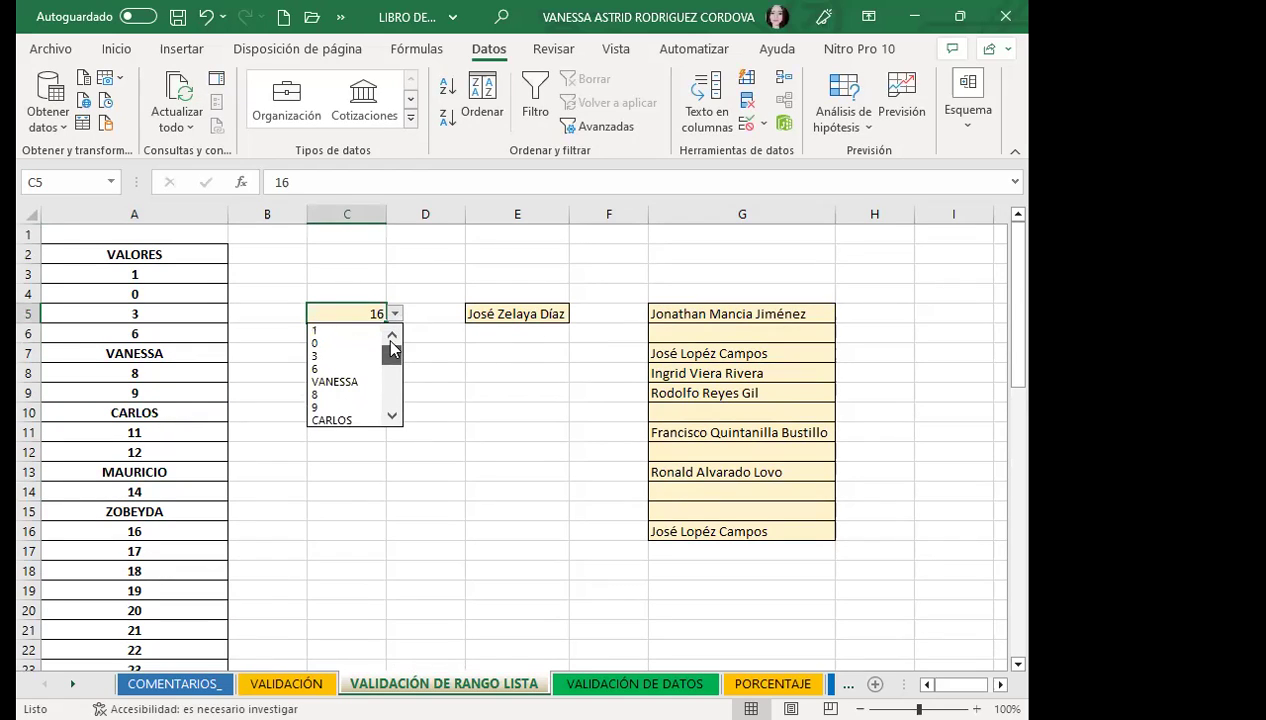
left_click(340, 381)
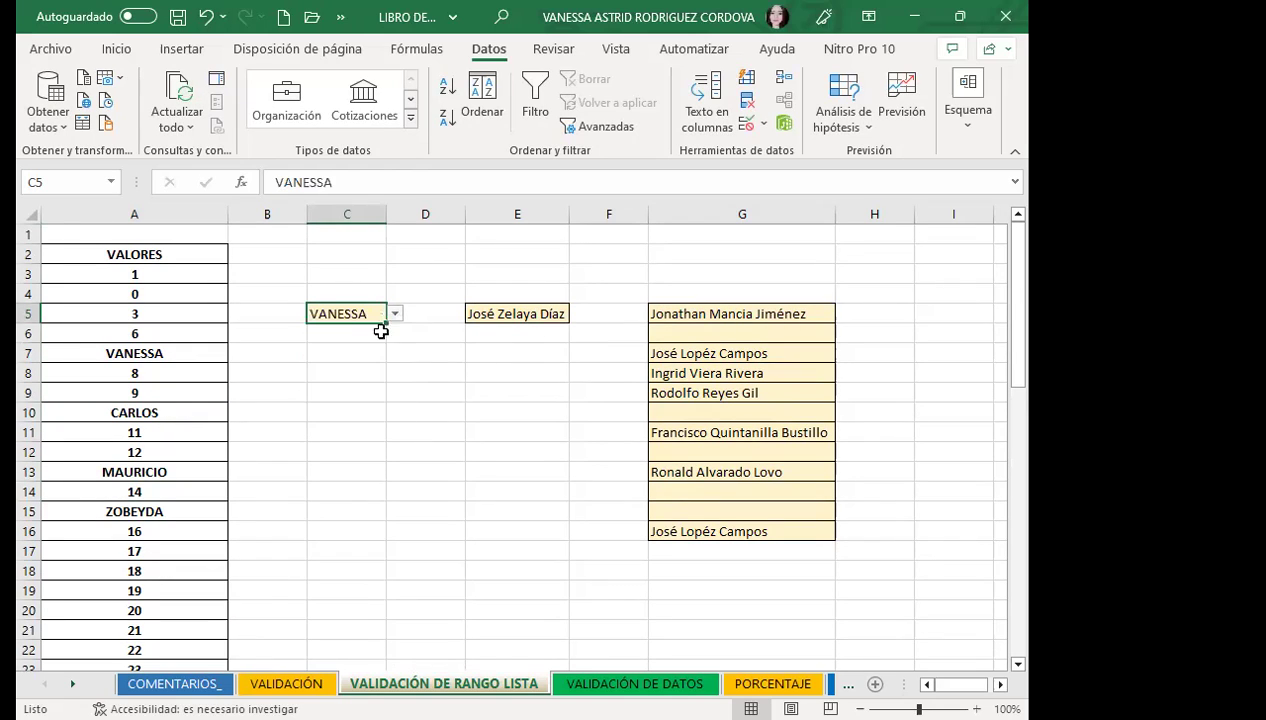
left_click(396, 314)
left_click(340, 369)
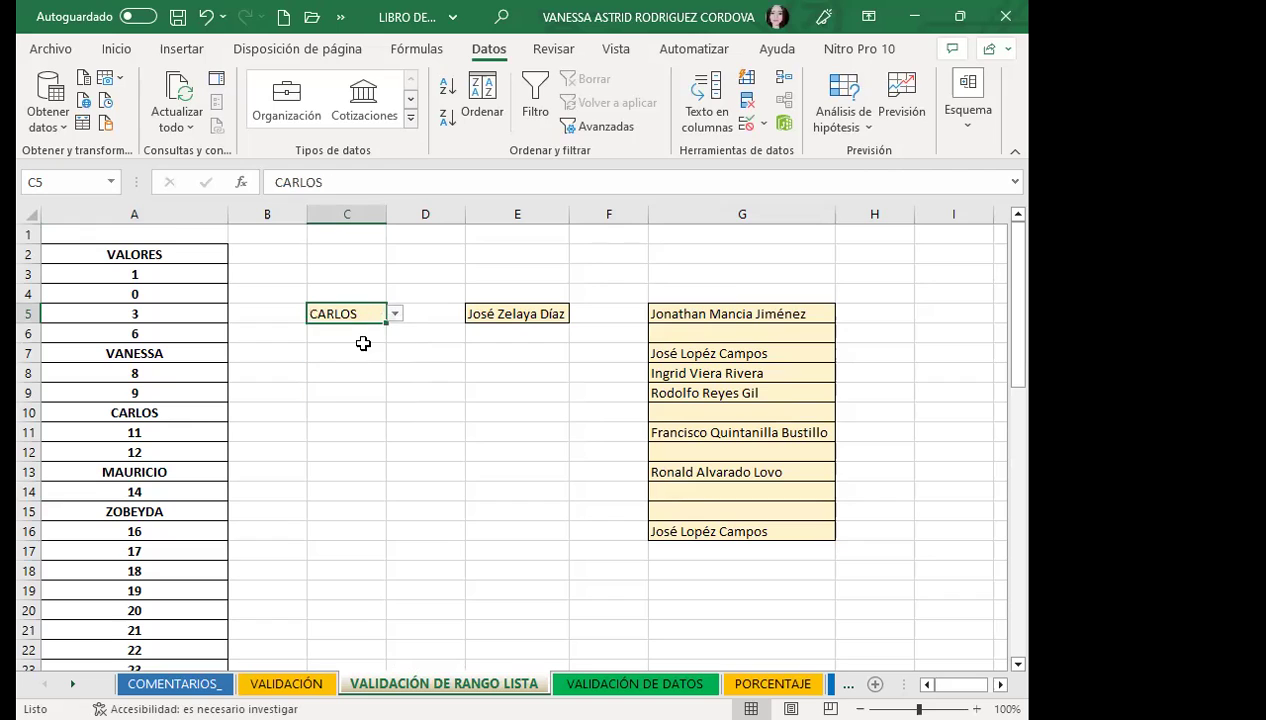
left_click(396, 314)
left_click(338, 394)
- Browse C5's list without changing it, then inspect the names in the LISTA column
left_click(396, 314)
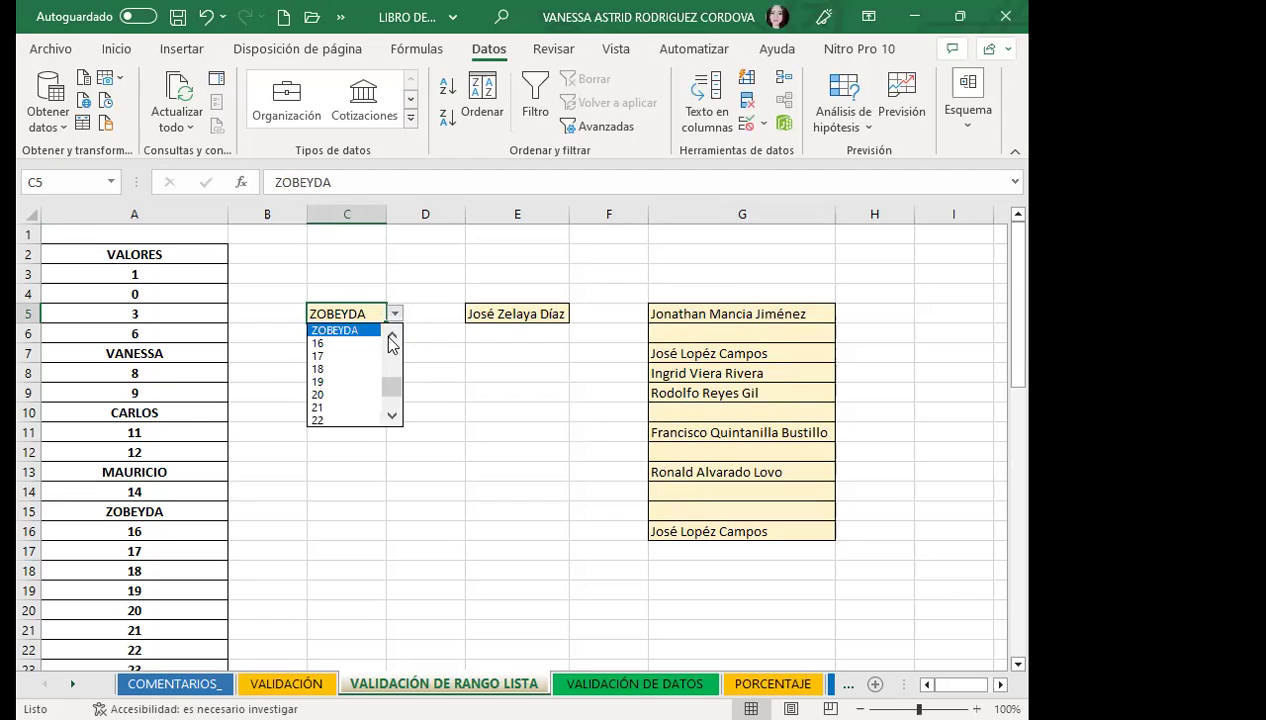
scroll(390, 400, "down", 1)
scroll(390, 410, "up", 4)
scroll(390, 410, "up", 2)
scroll(390, 410, "down", 5)
left_click(130, 394)
left_click(150, 428)
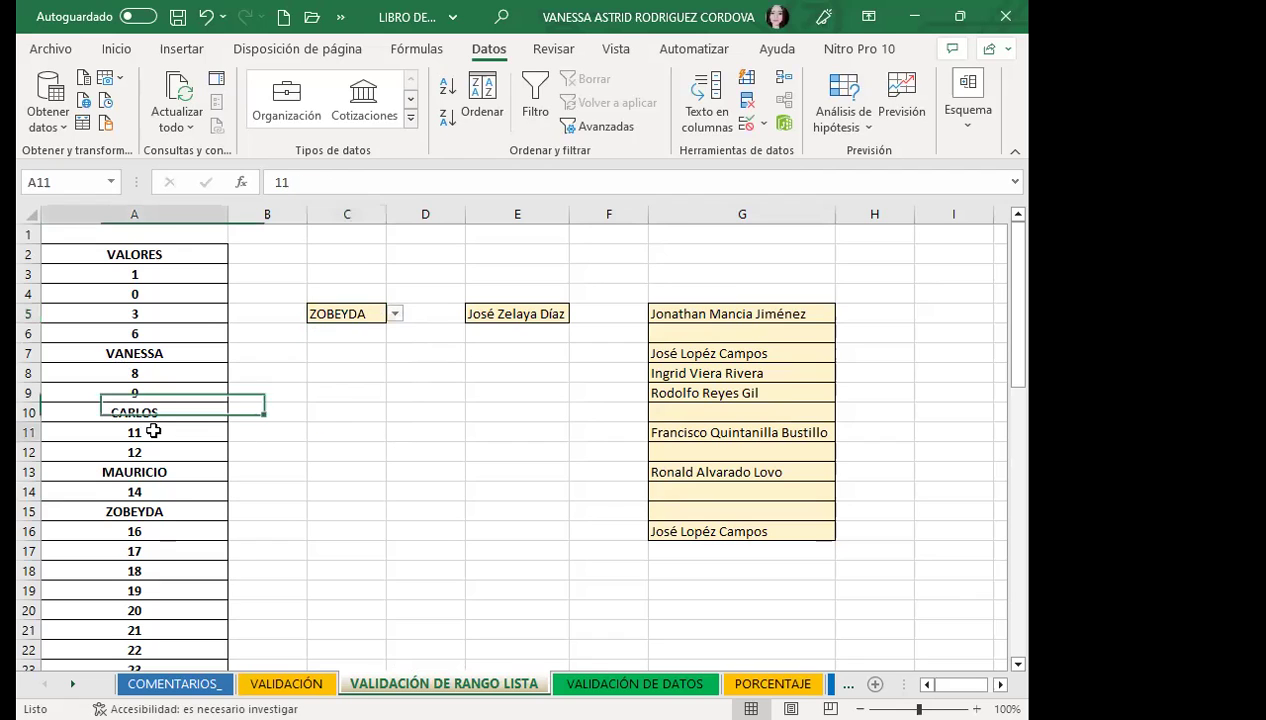
scroll(159, 545, "down", 5)
scroll(159, 545, "down", 2)
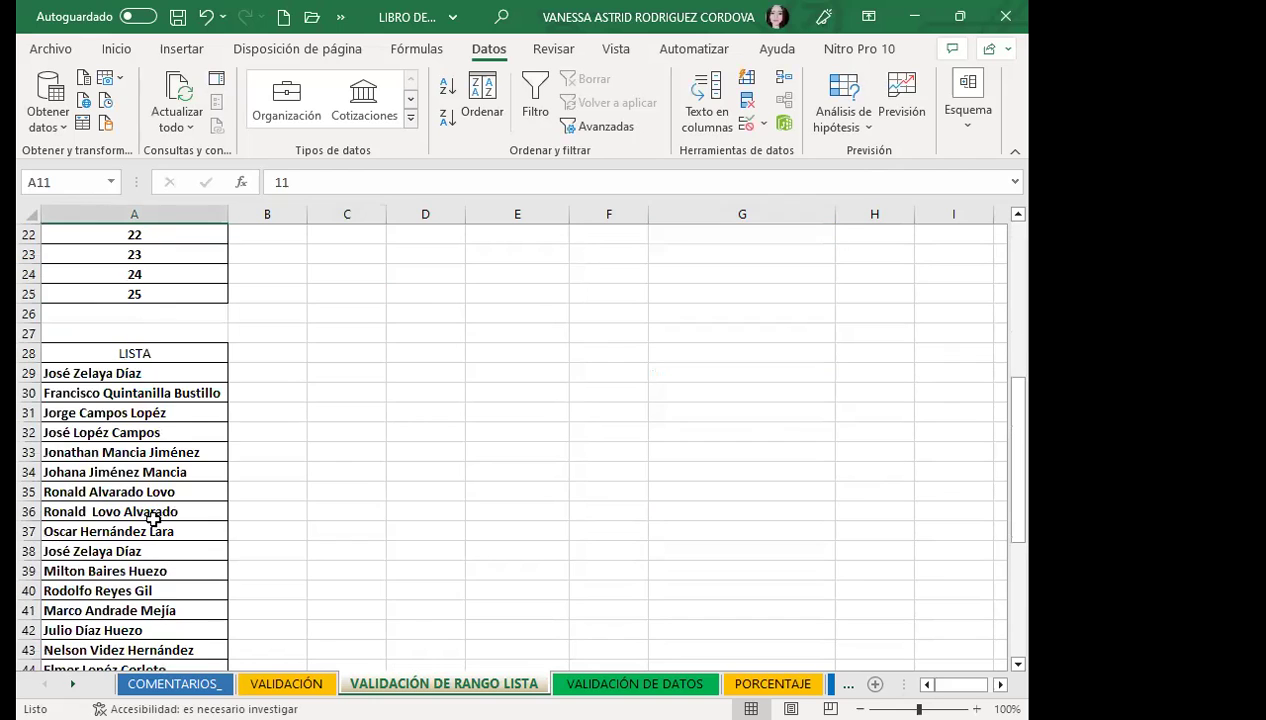
left_click(155, 492)
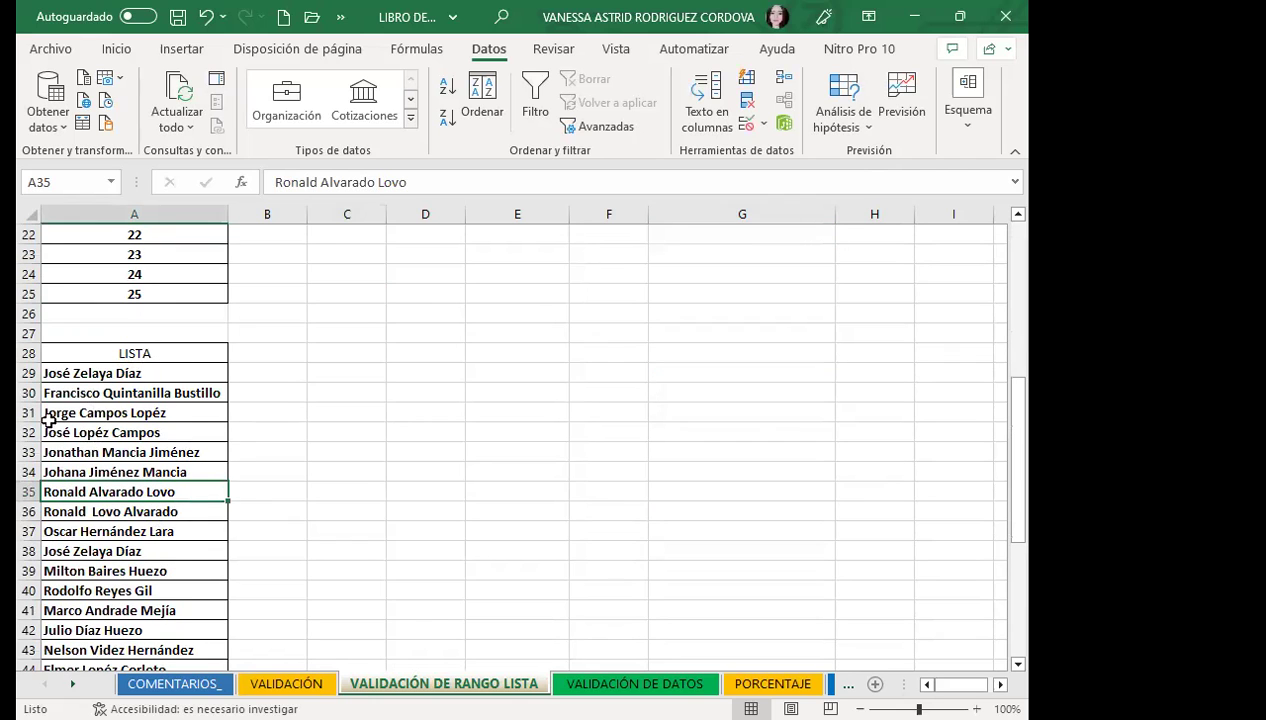
scroll(150, 510, "up", 3)
scroll(226, 466, "up", 4)
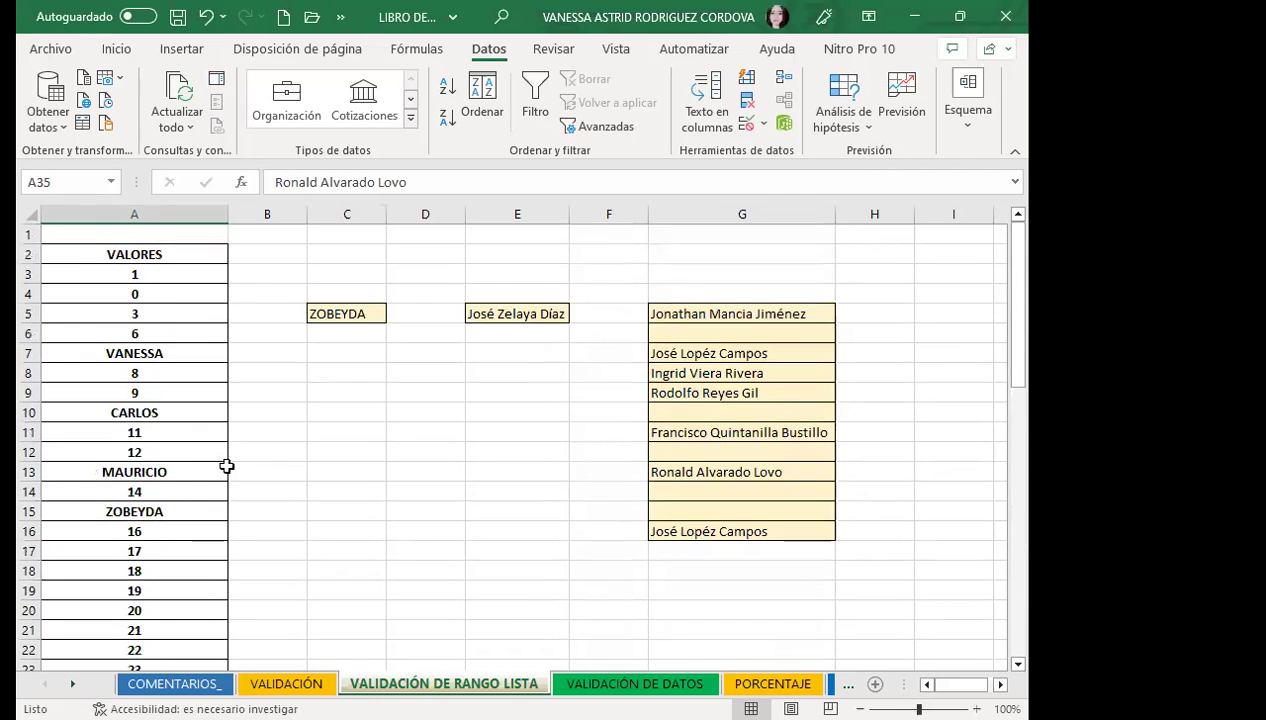
- Choose a different seller name for E5 from its LISTA dropdown
left_click(533, 314)
left_click(578, 314)
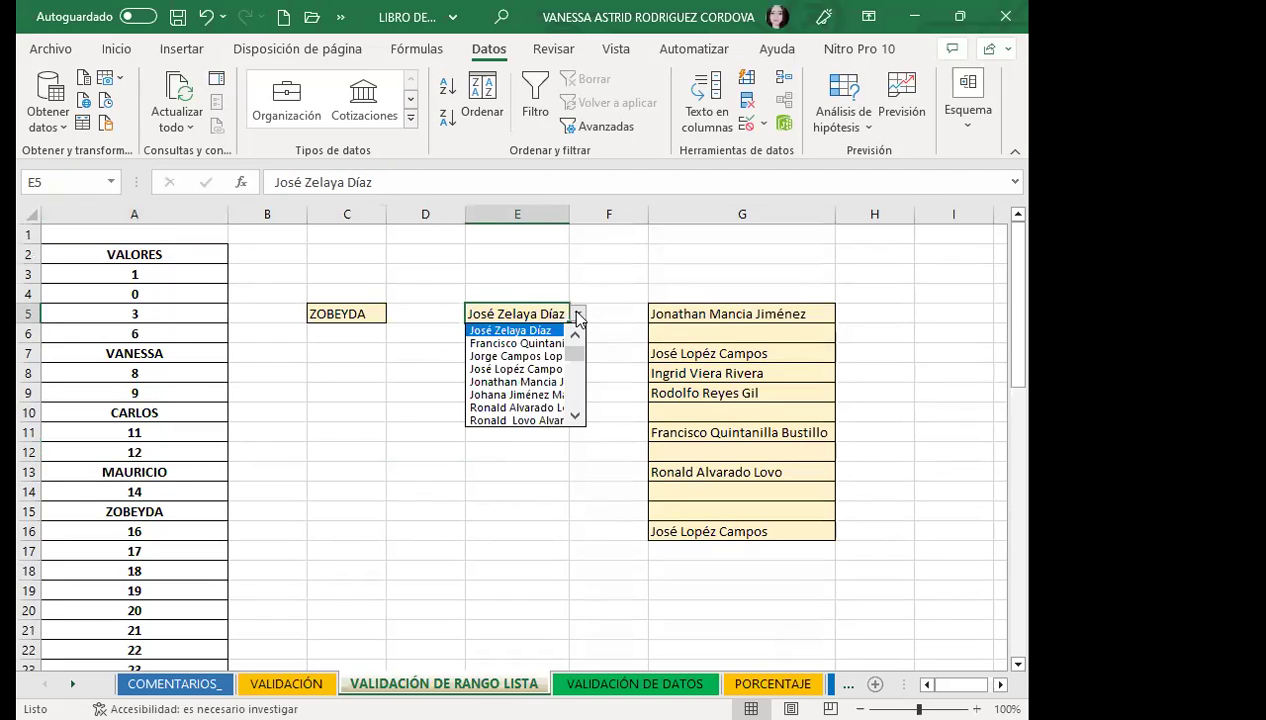
left_click(503, 396)
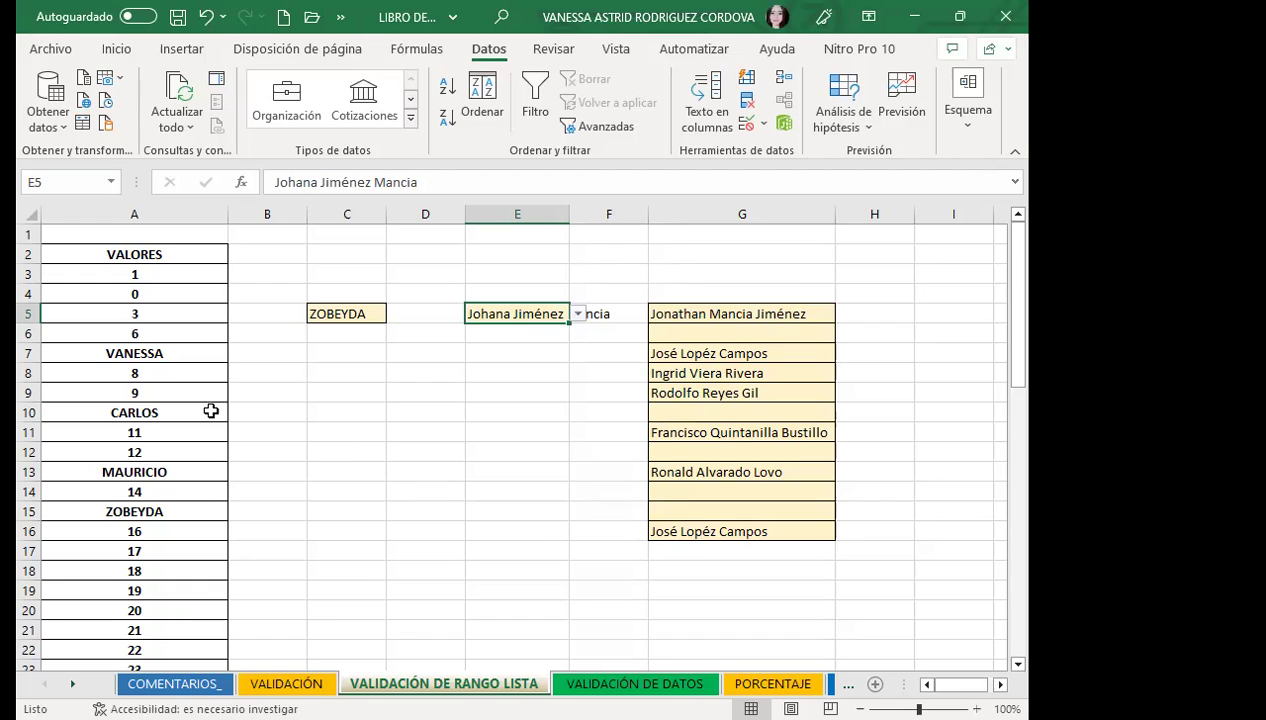
left_click(156, 352)
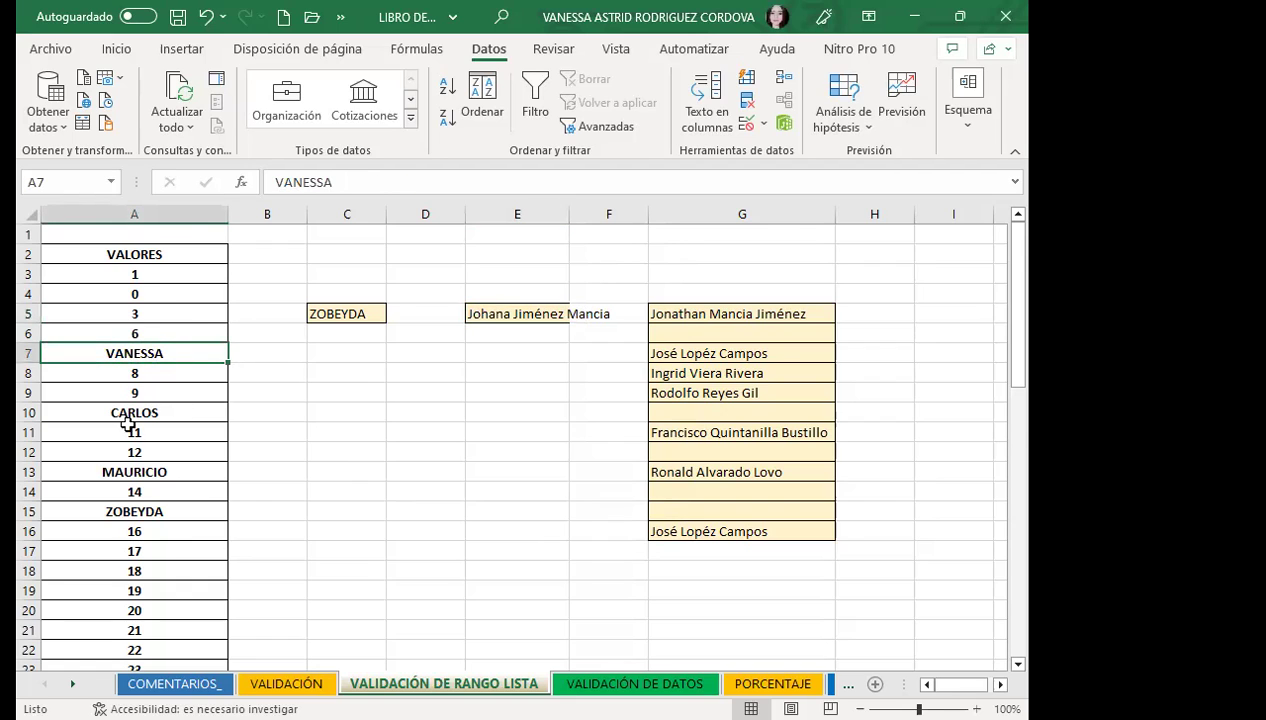
scroll(150, 500, "down", 2)
left_click(170, 590)
- Enter 'JUAN CARLOS' in A19, undo it, then redo to restore the entry
left_click(160, 466)
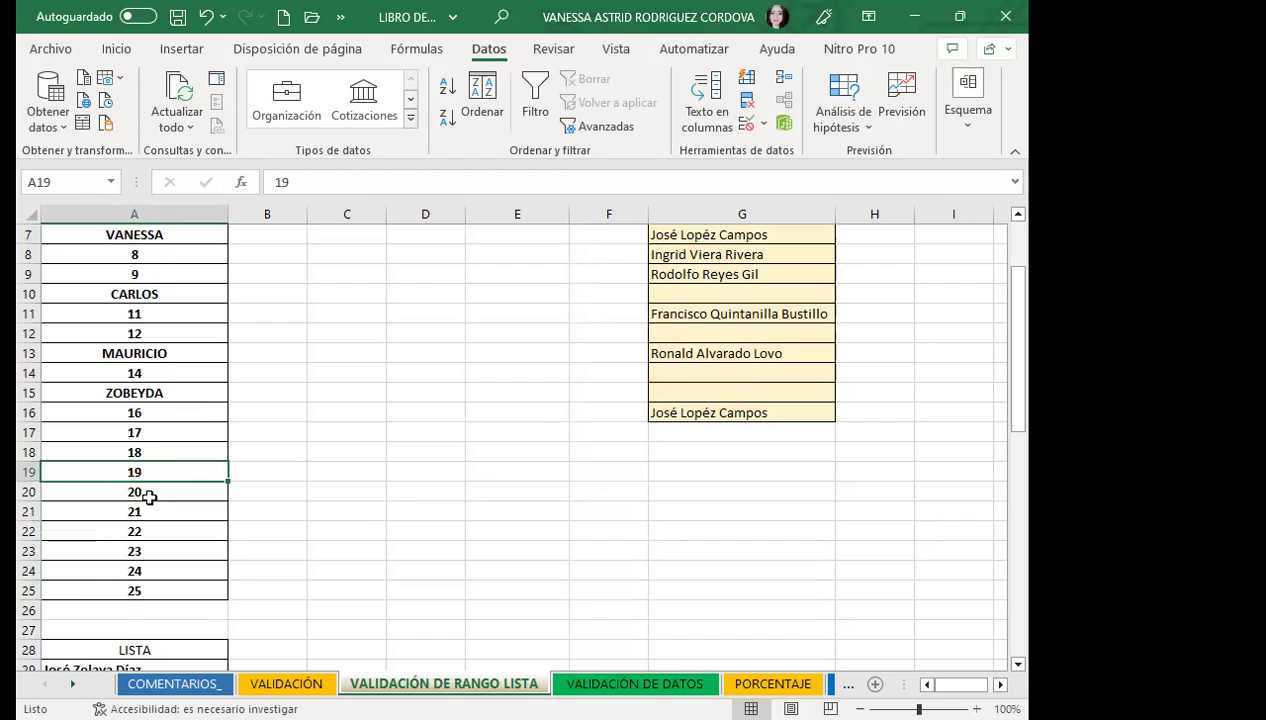
scroll(145, 490, "up", 2)
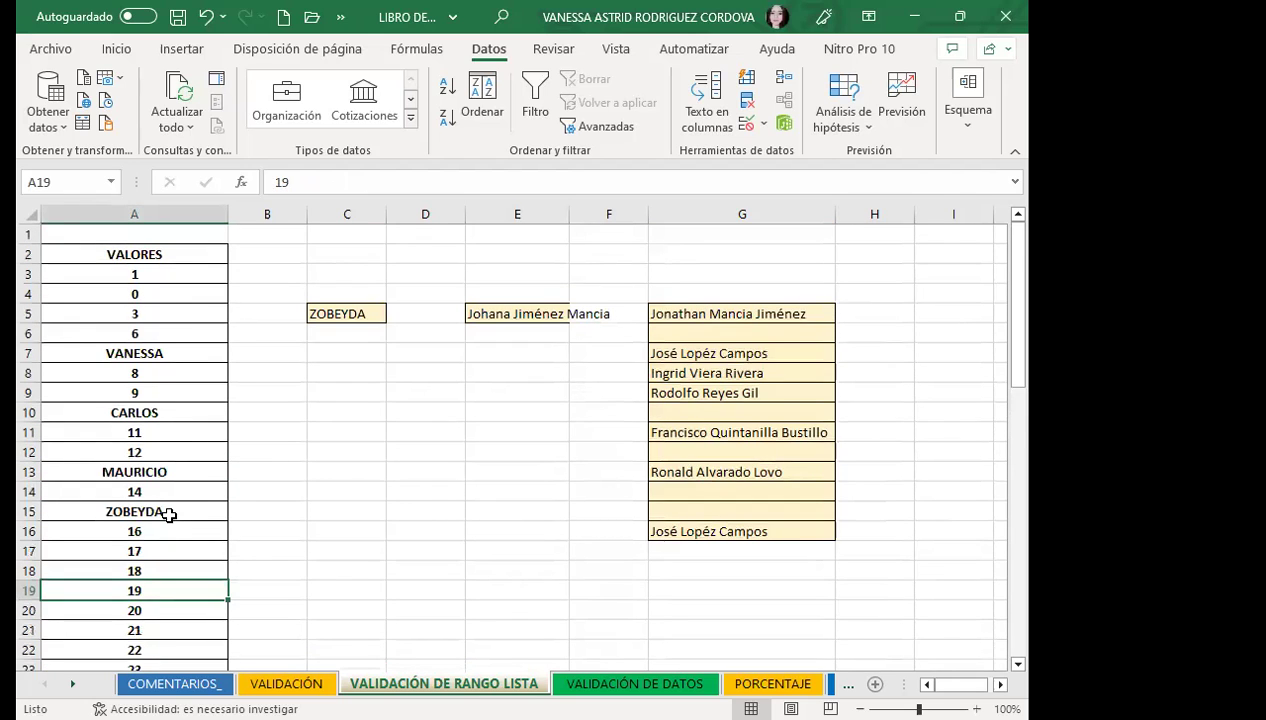
scroll(169, 521, "down", 1)
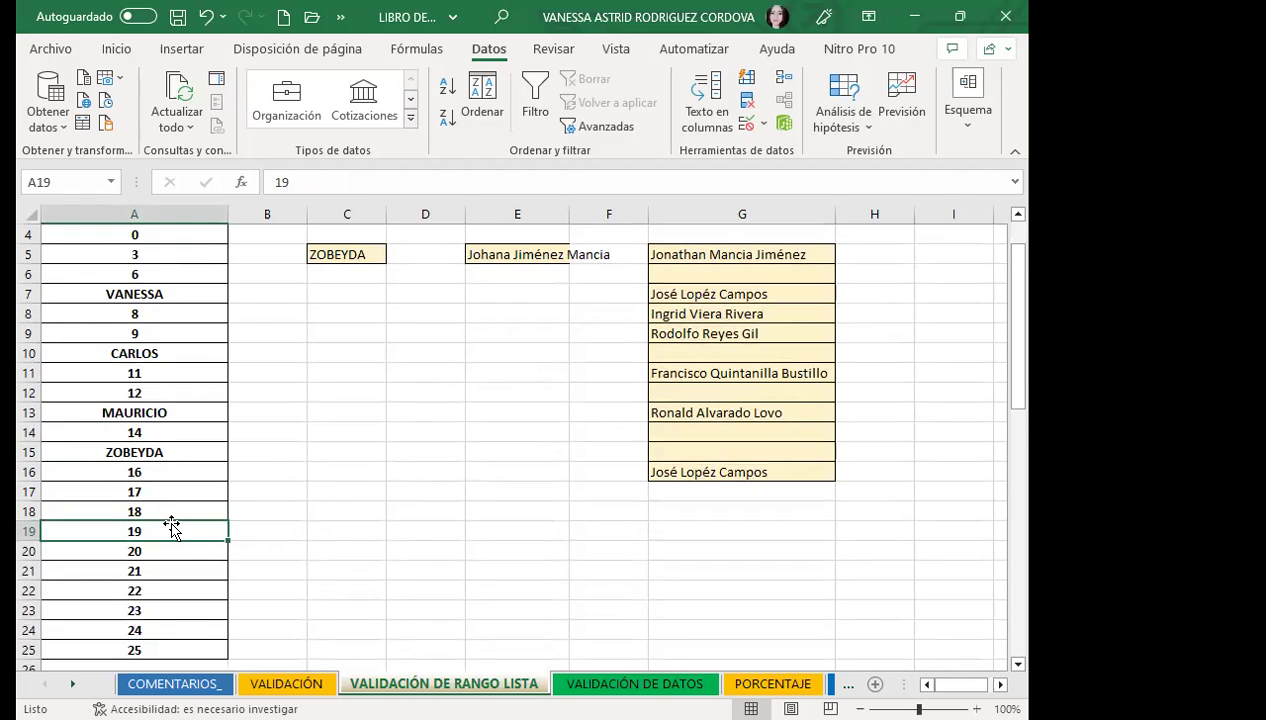
type("JUAN CARLOS")
left_click(171, 513)
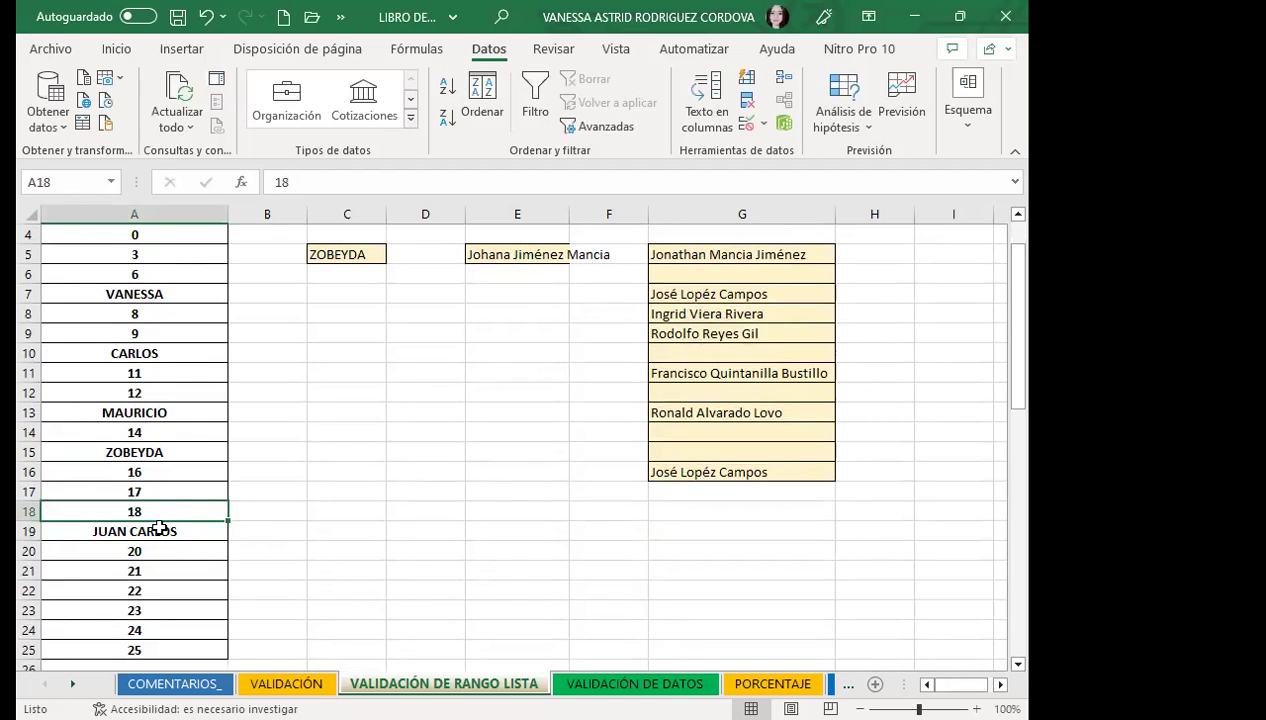
key("ctrl+z")
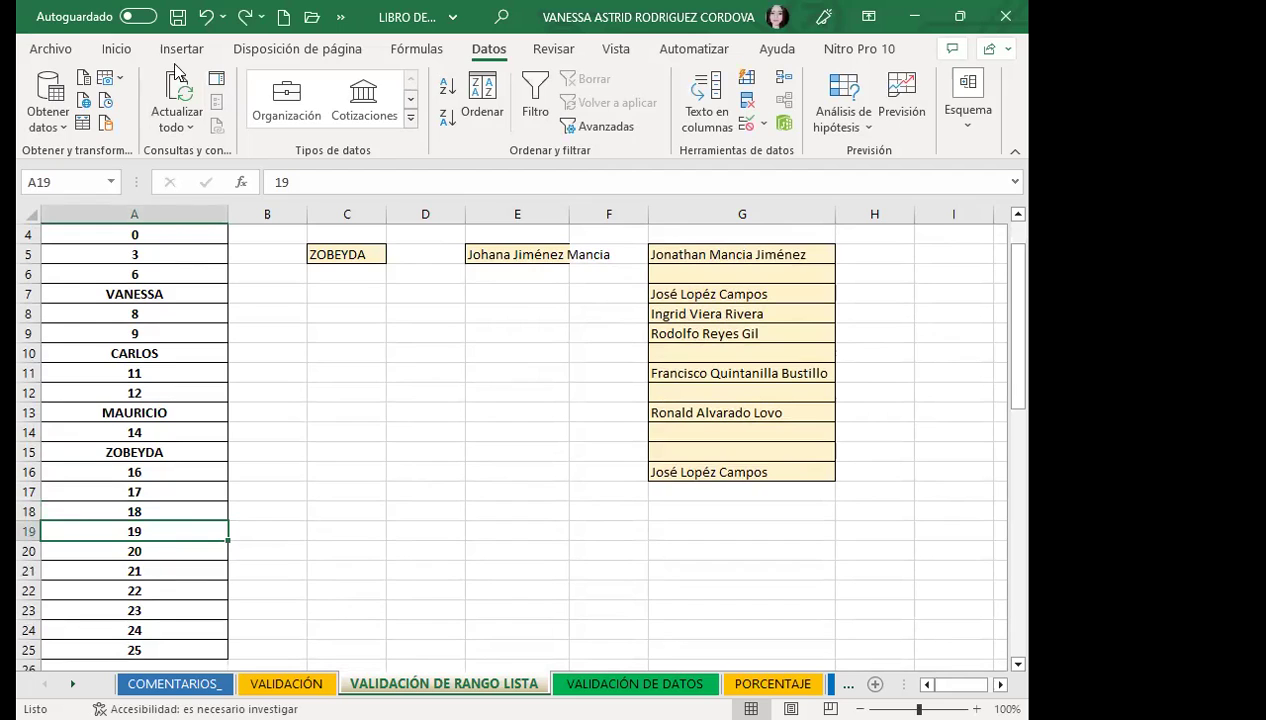
left_click(245, 16)
left_click(336, 372)
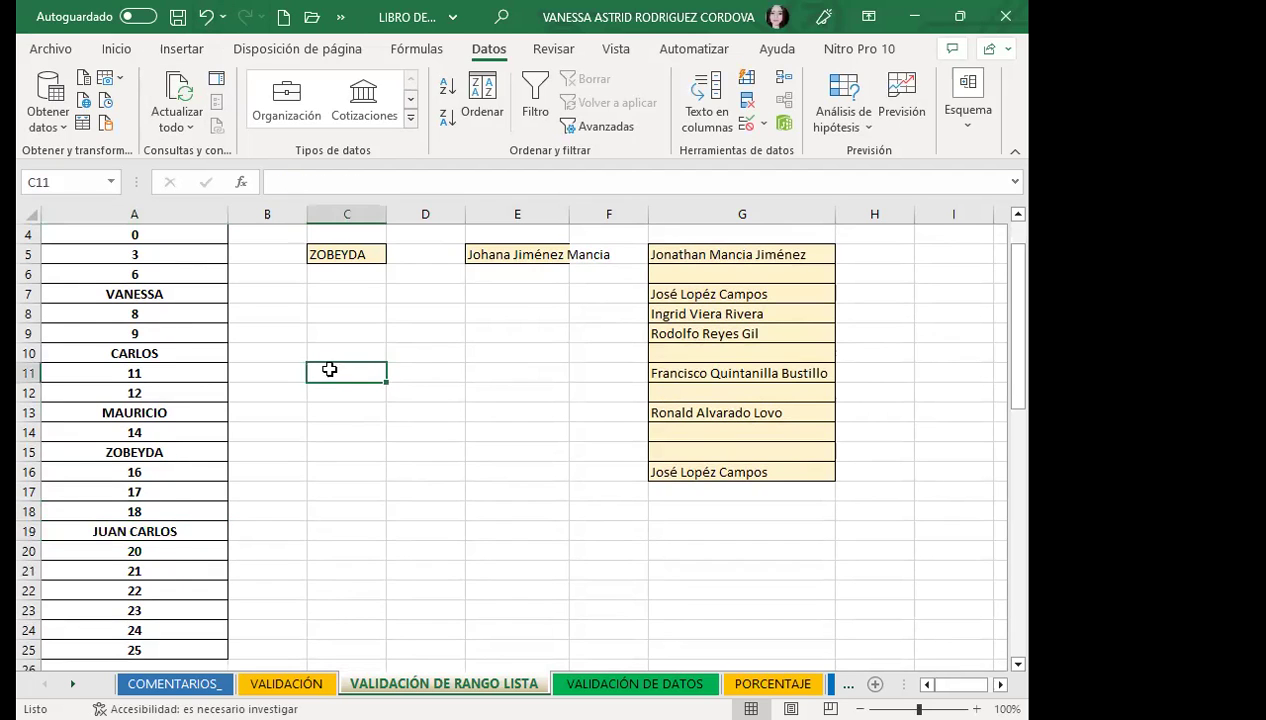
- Pick the new name from C5's dropdown list of names
scroll(339, 379, "up", 1)
scroll(339, 379, "up", 1)
left_click(354, 313)
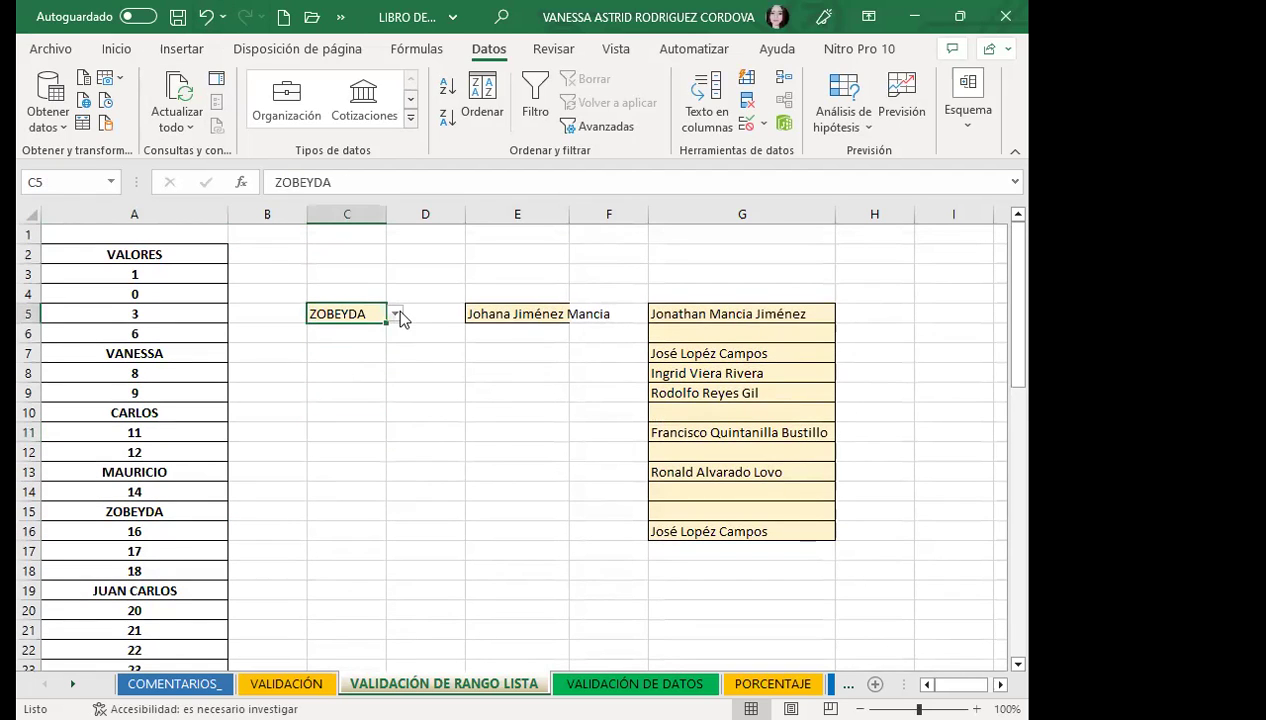
left_click(395, 313)
left_click(338, 382)
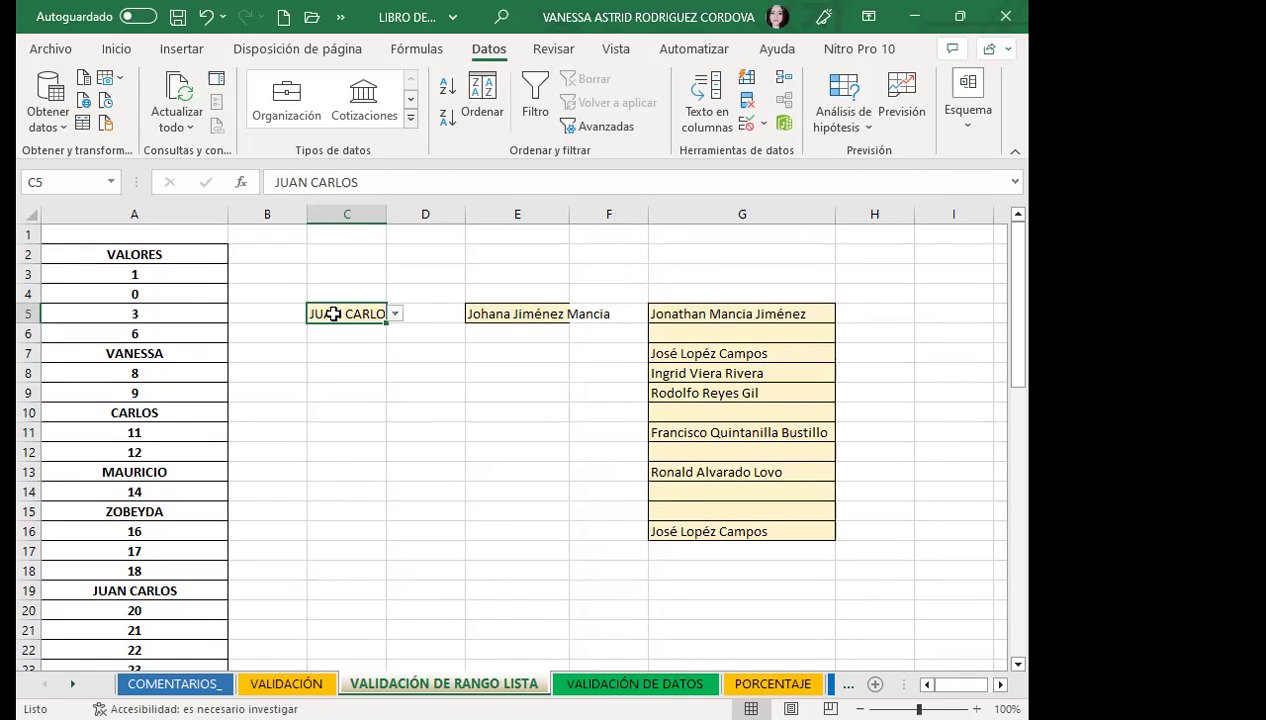
left_click(189, 295)
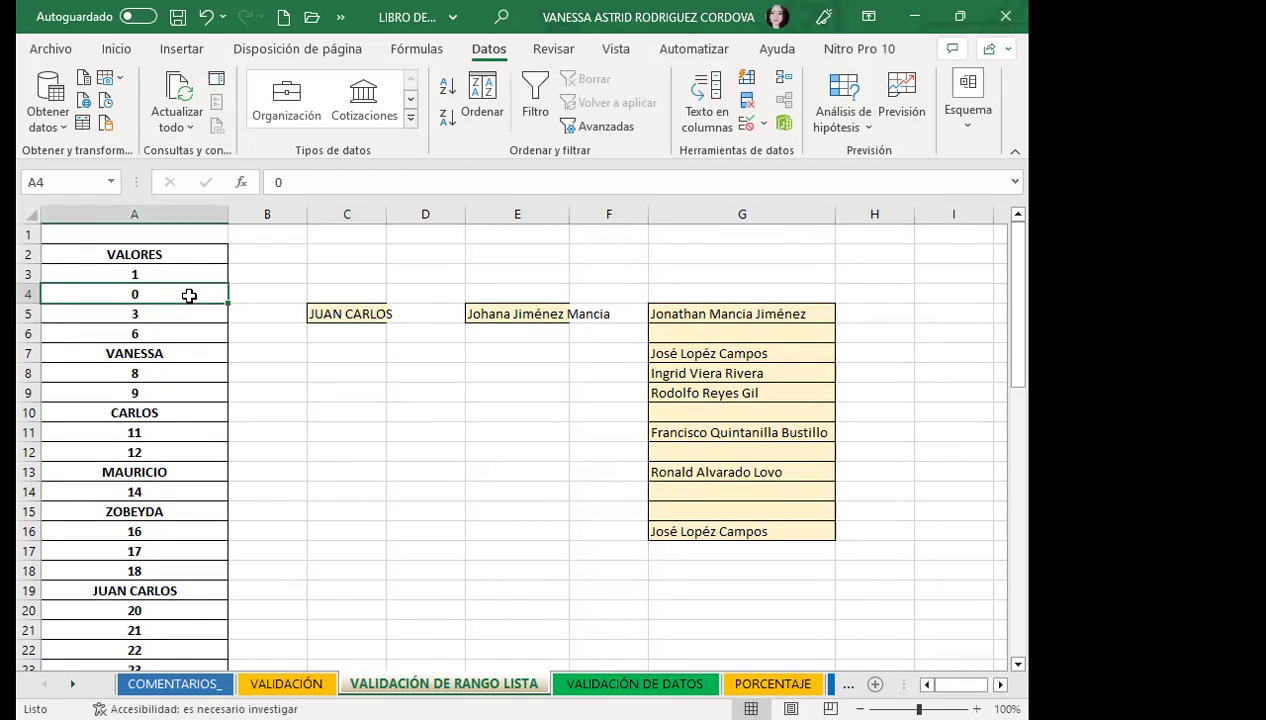
scroll(200, 455, "down", 8)
scroll(185, 512, "down", 2)
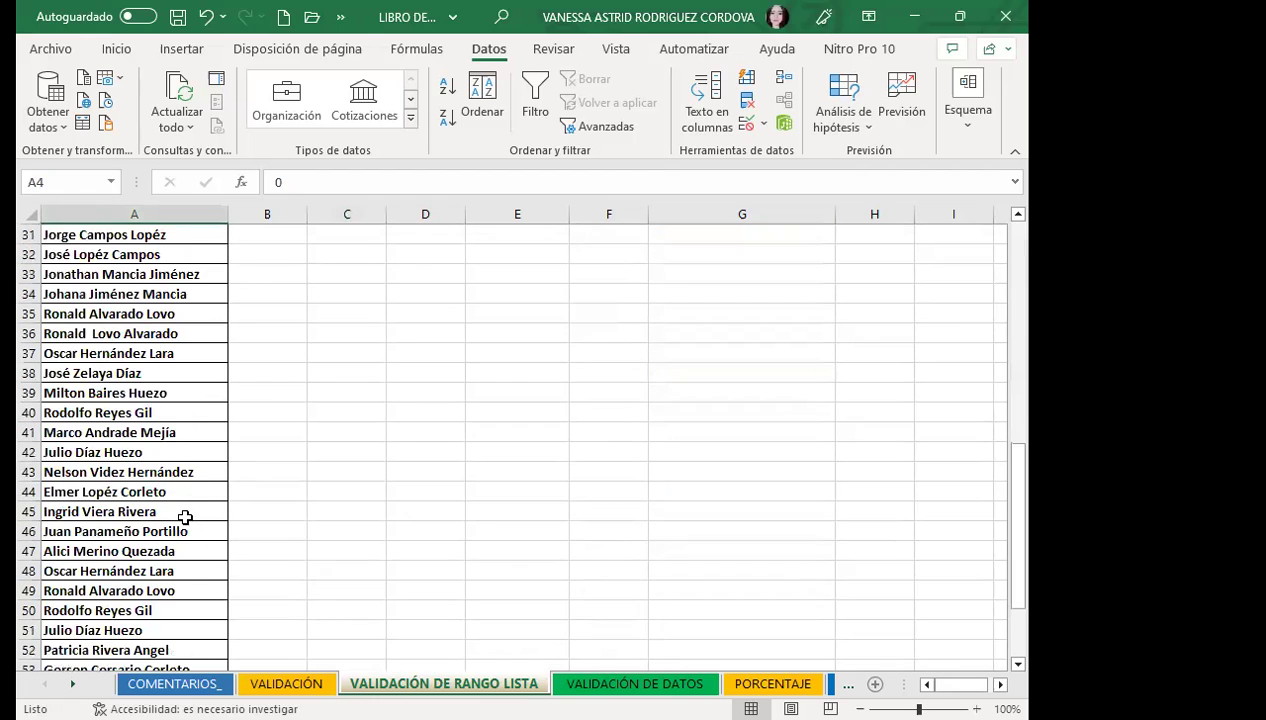
left_click(168, 470)
scroll(160, 420, "up", 4)
left_click(145, 472)
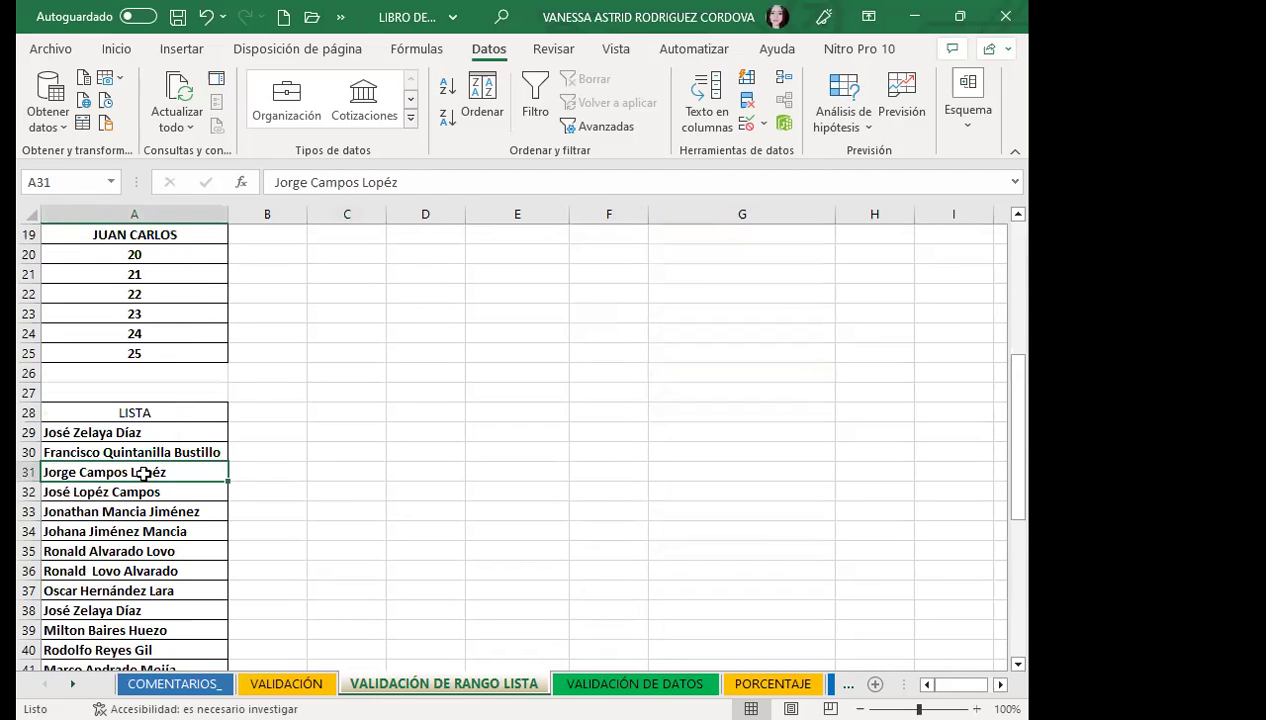
left_click(142, 430)
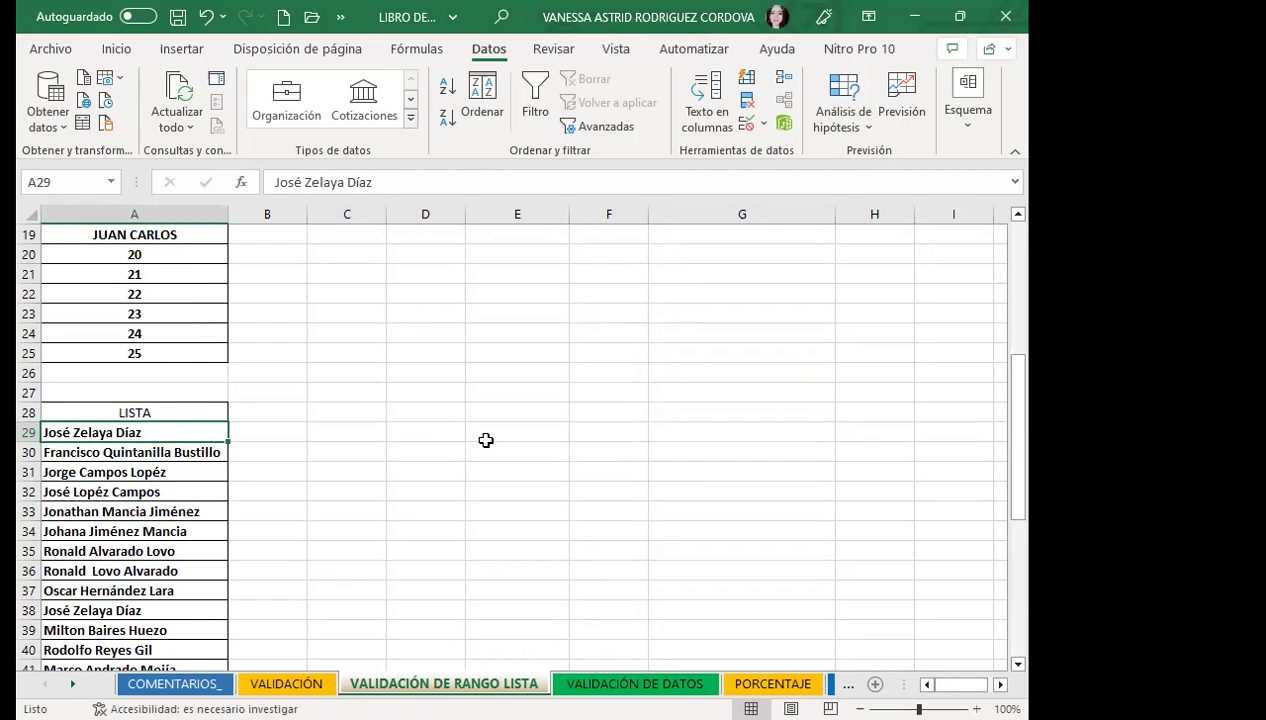
scroll(312, 484, "up", 4)
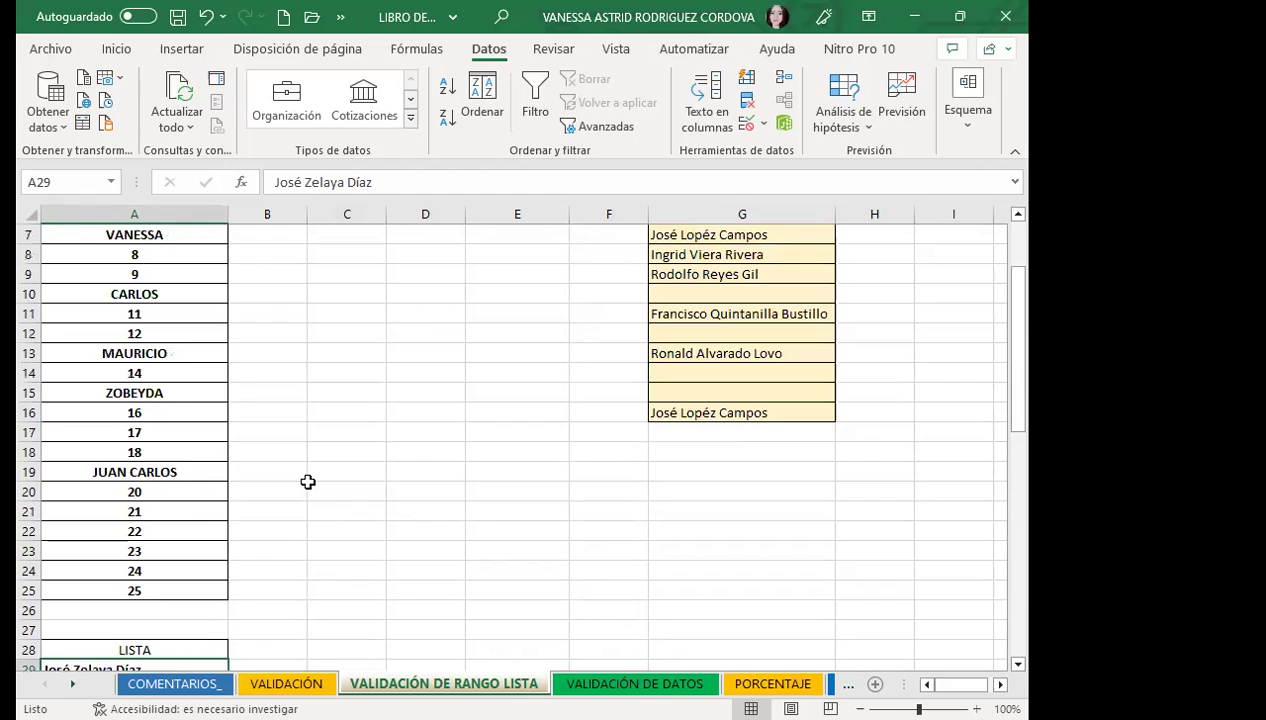
scroll(304, 480, "up", 2)
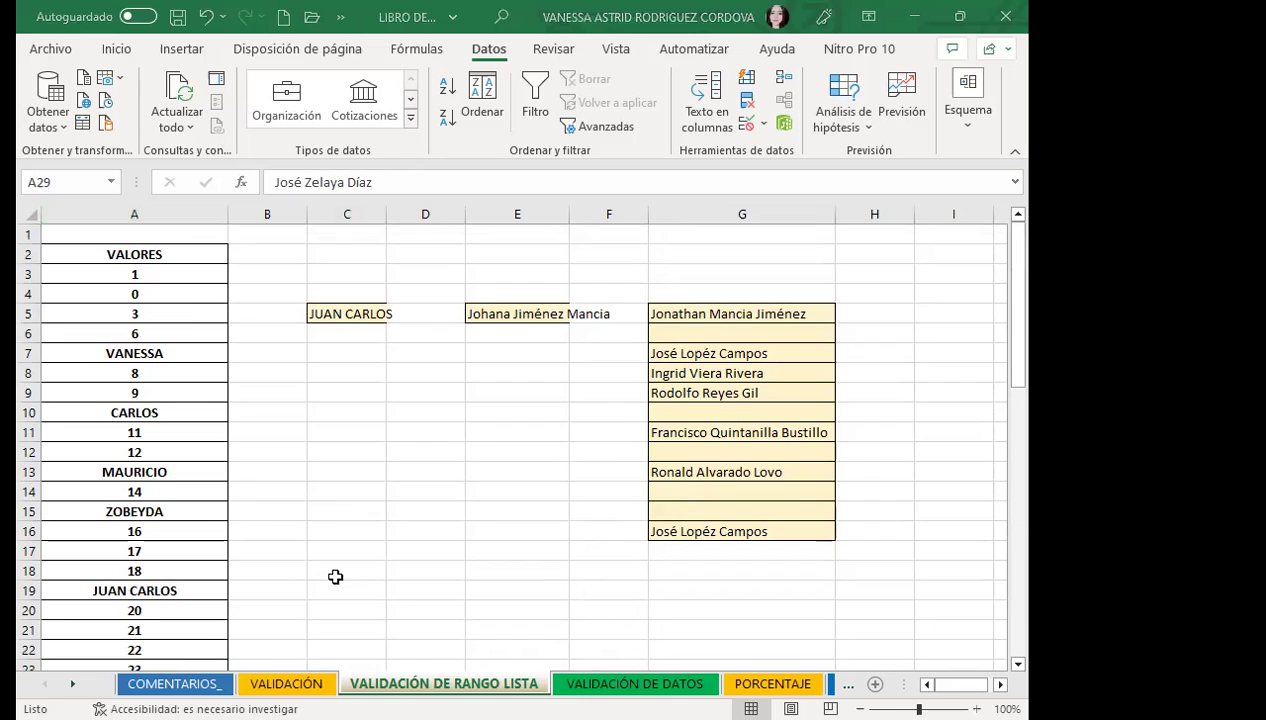
- Widen column C, then column E, so the names in C5 and E5 display fully
left_click(339, 314)
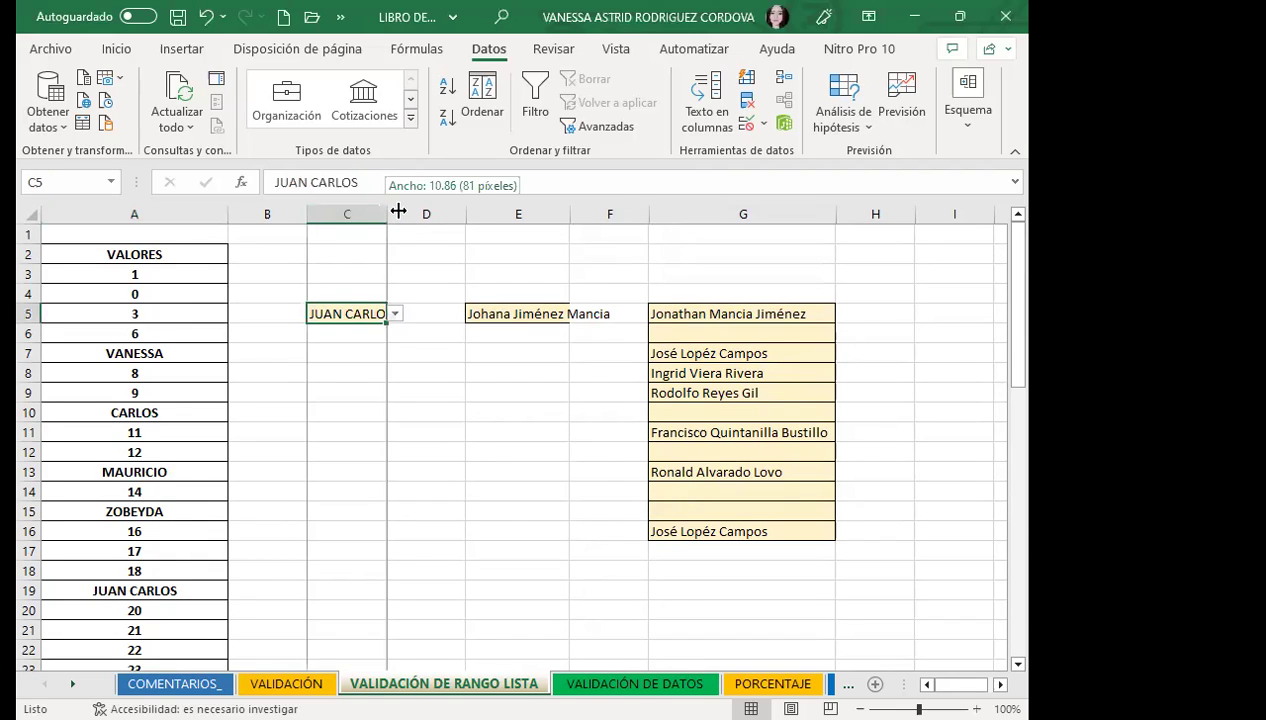
left_click_drag(385, 208, 422, 208)
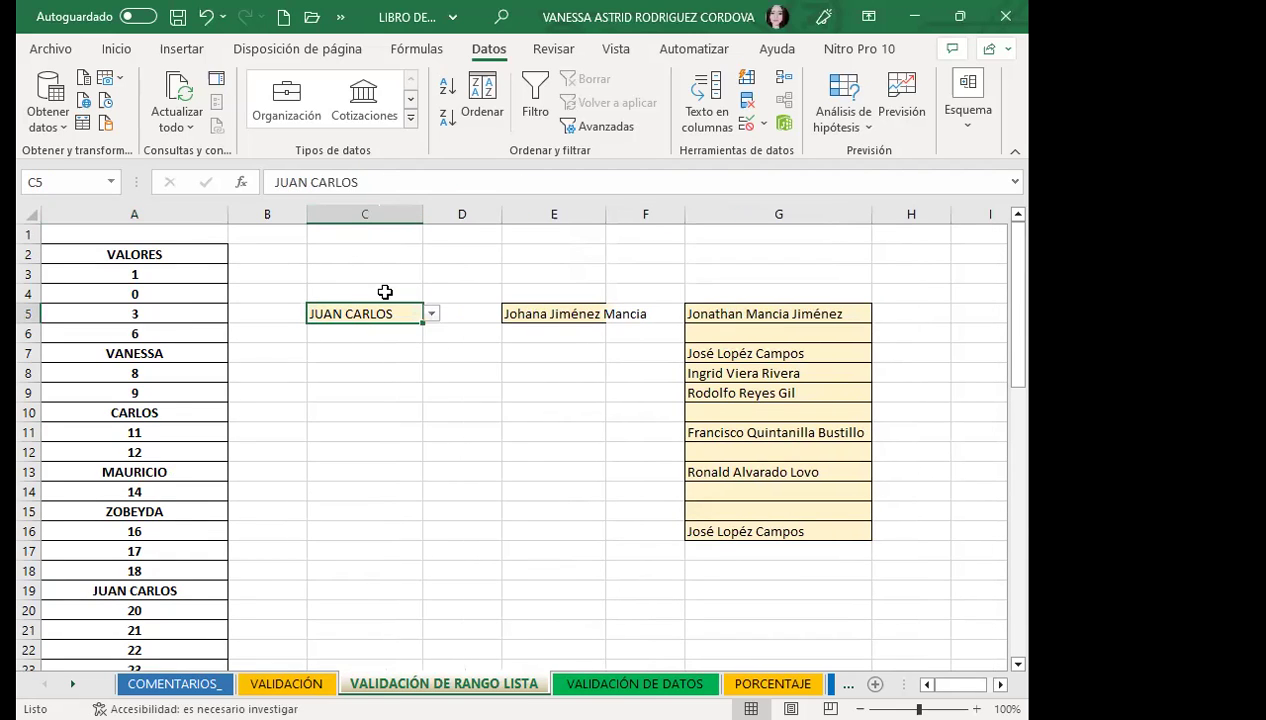
left_click(355, 395)
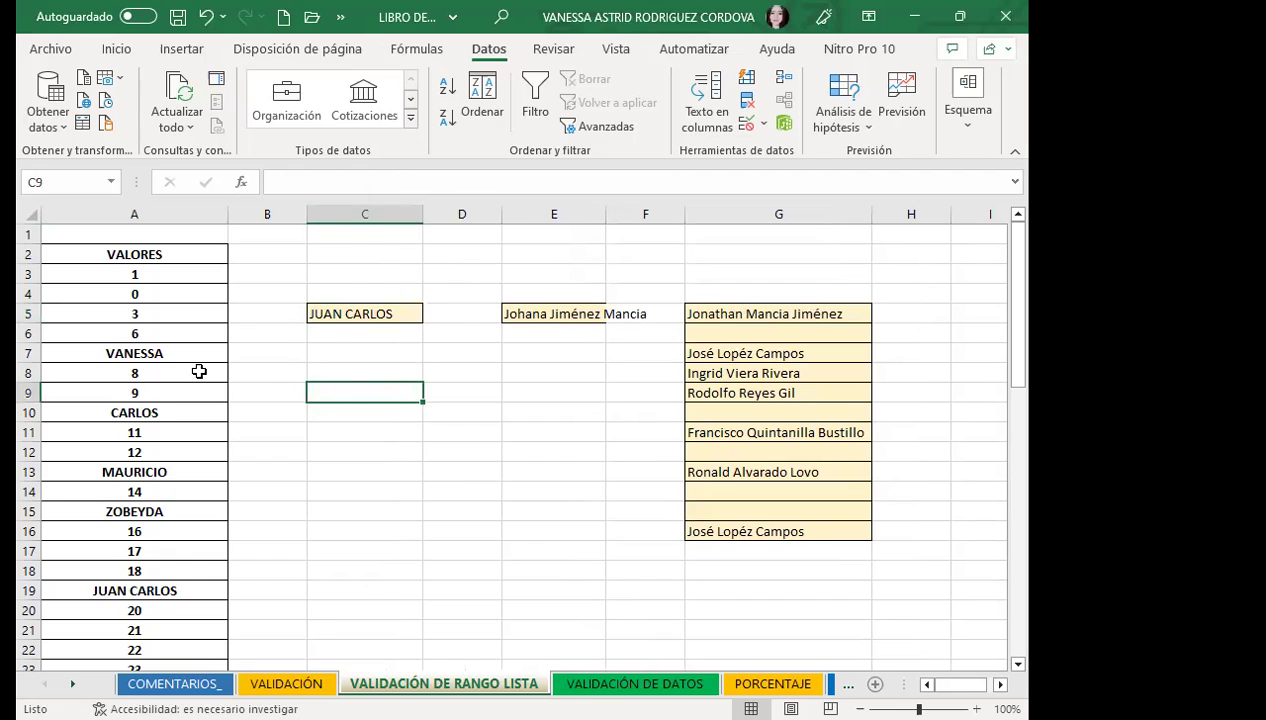
left_click(162, 354)
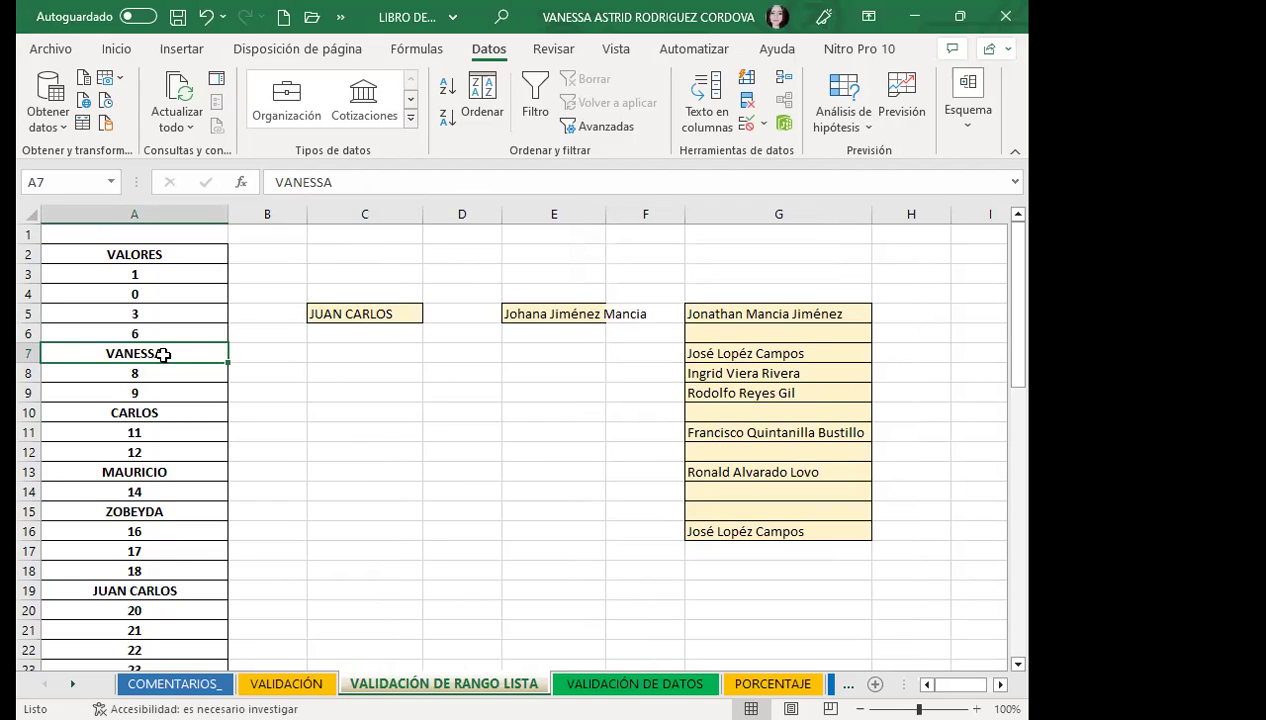
left_click(265, 473)
left_click(390, 486)
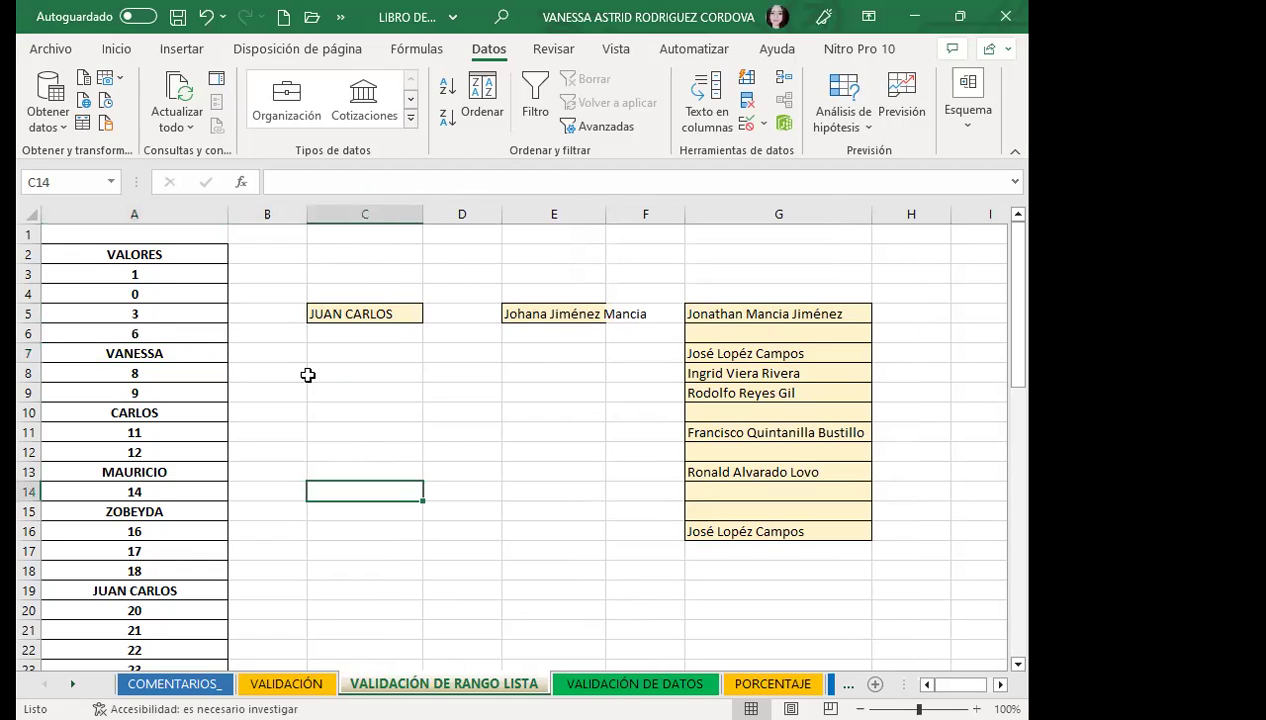
left_click_drag(605, 214, 653, 214)
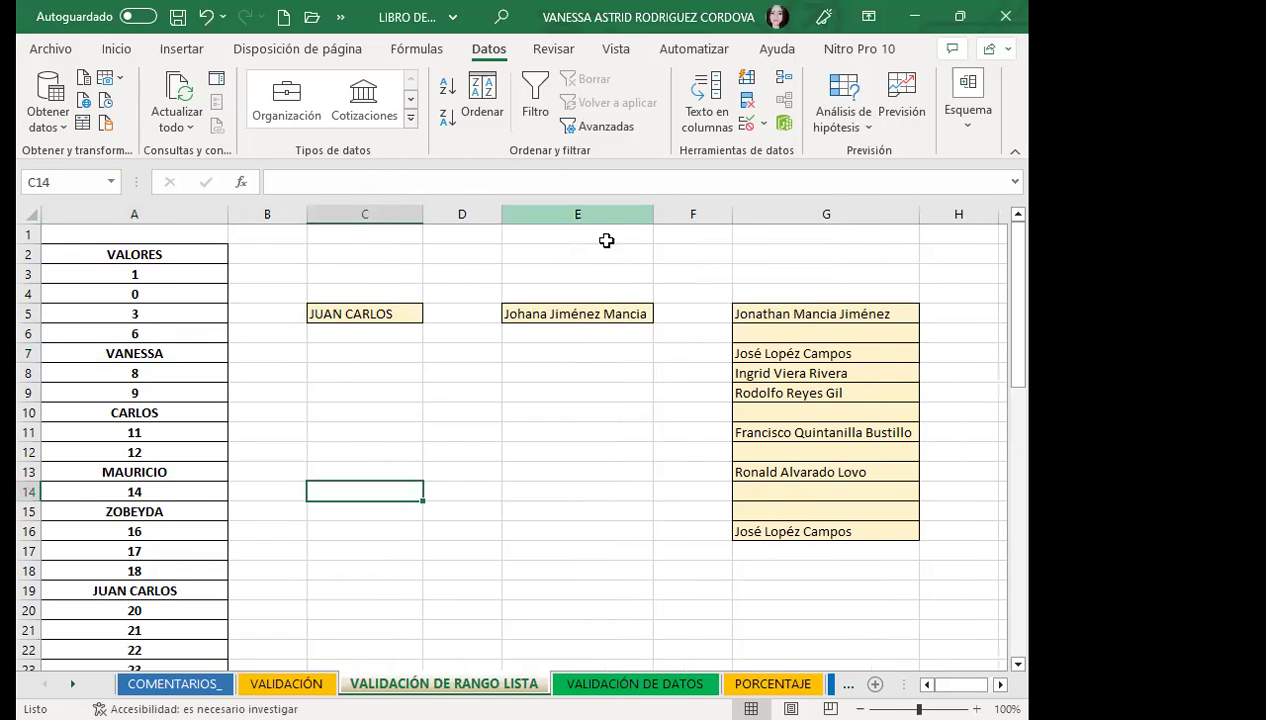
left_click(565, 427)
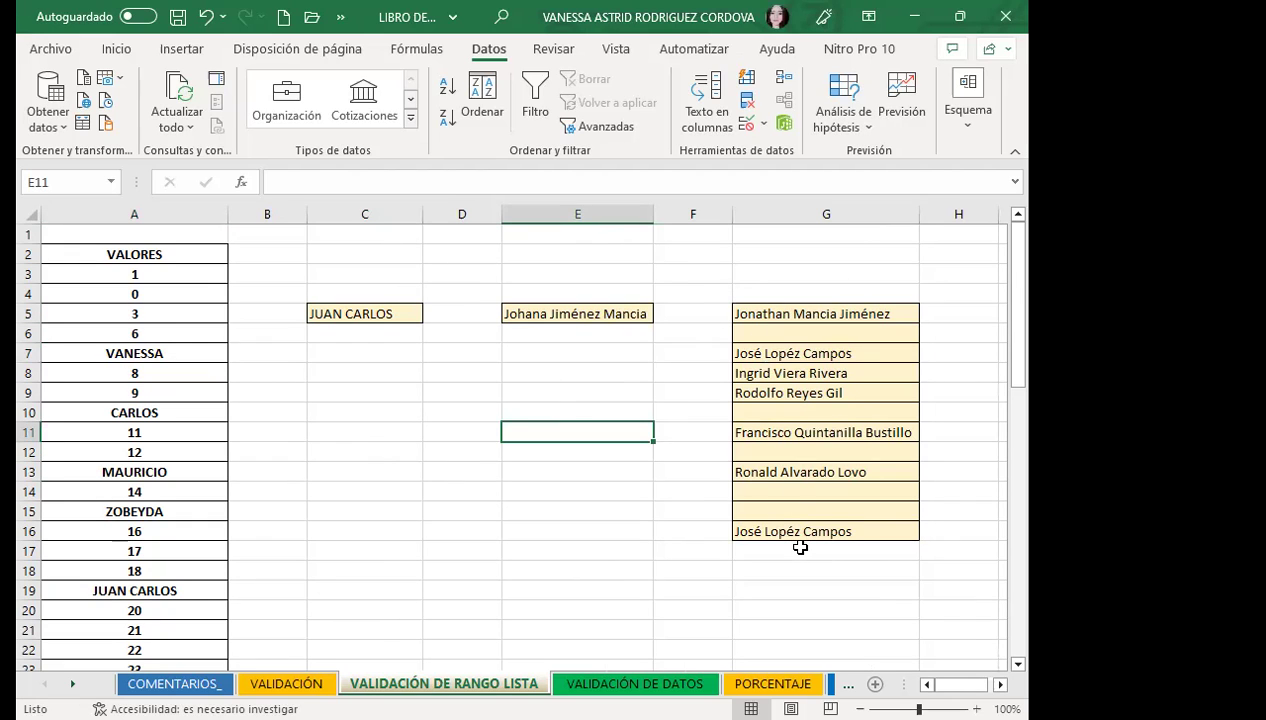
left_click(568, 316)
- Set C5 to 23 from its dropdown list, then select E5
left_click(387, 316)
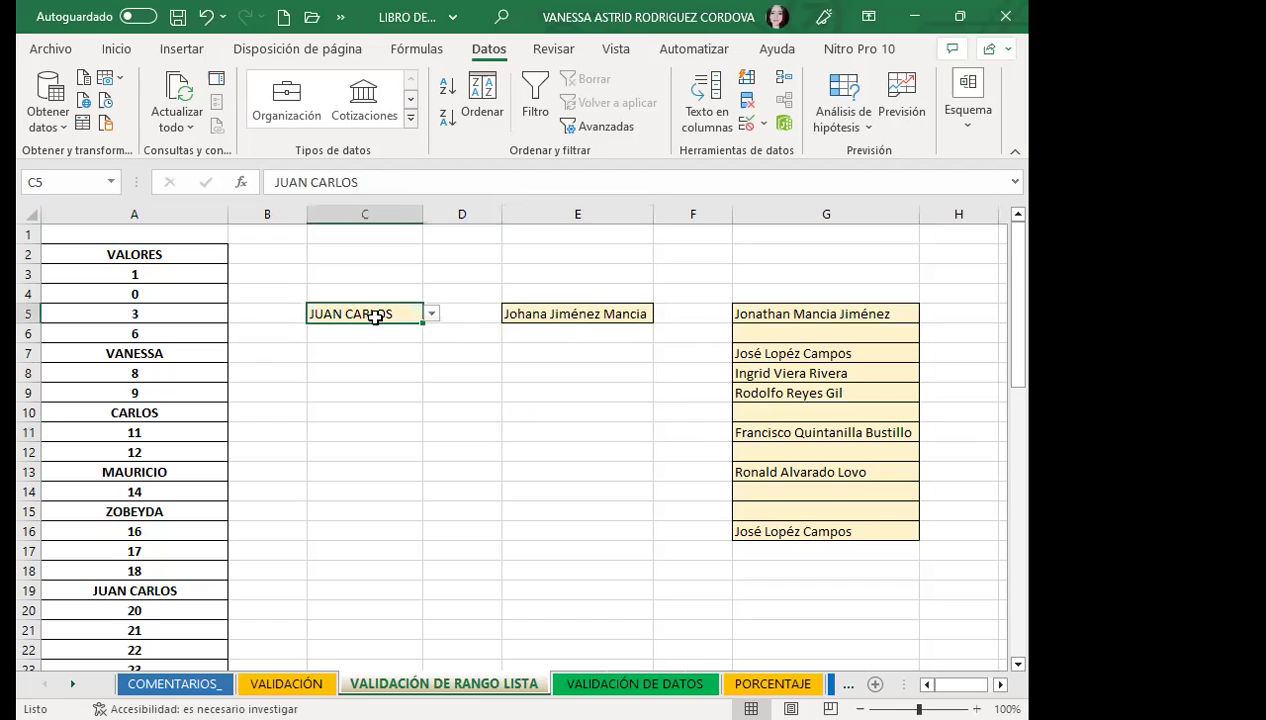
left_click(431, 314)
left_click(339, 393)
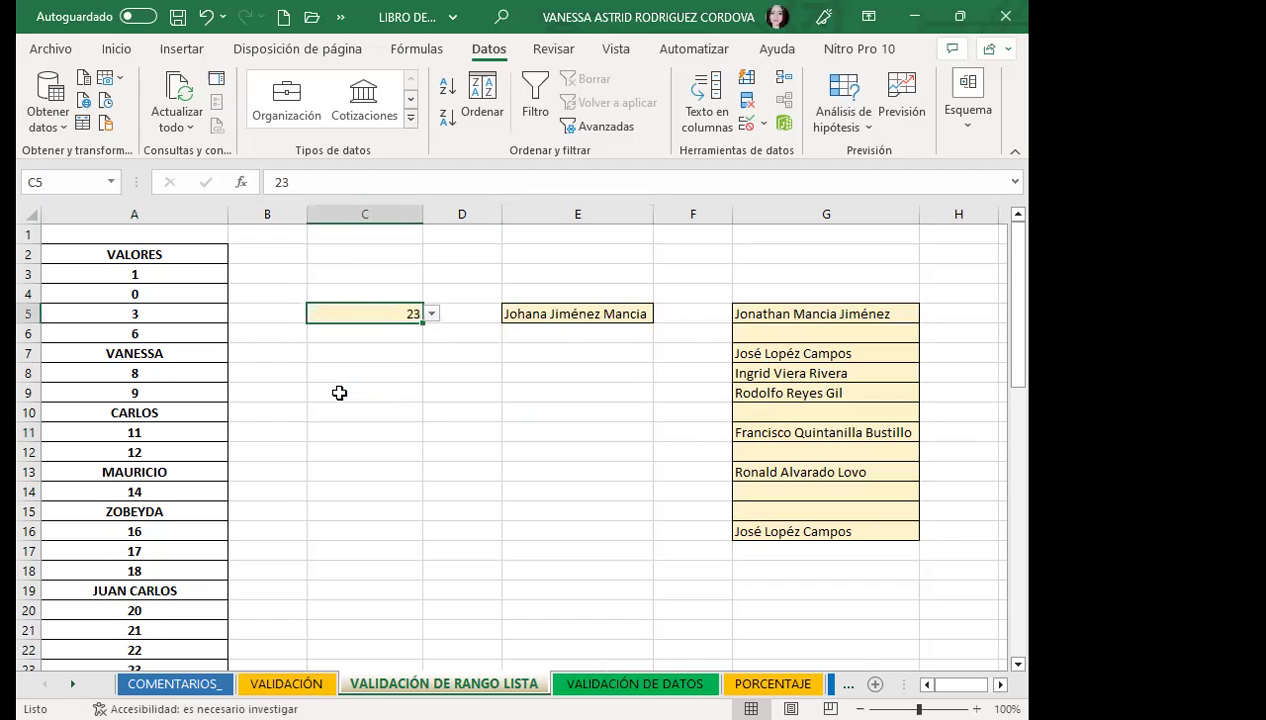
left_click(563, 316)
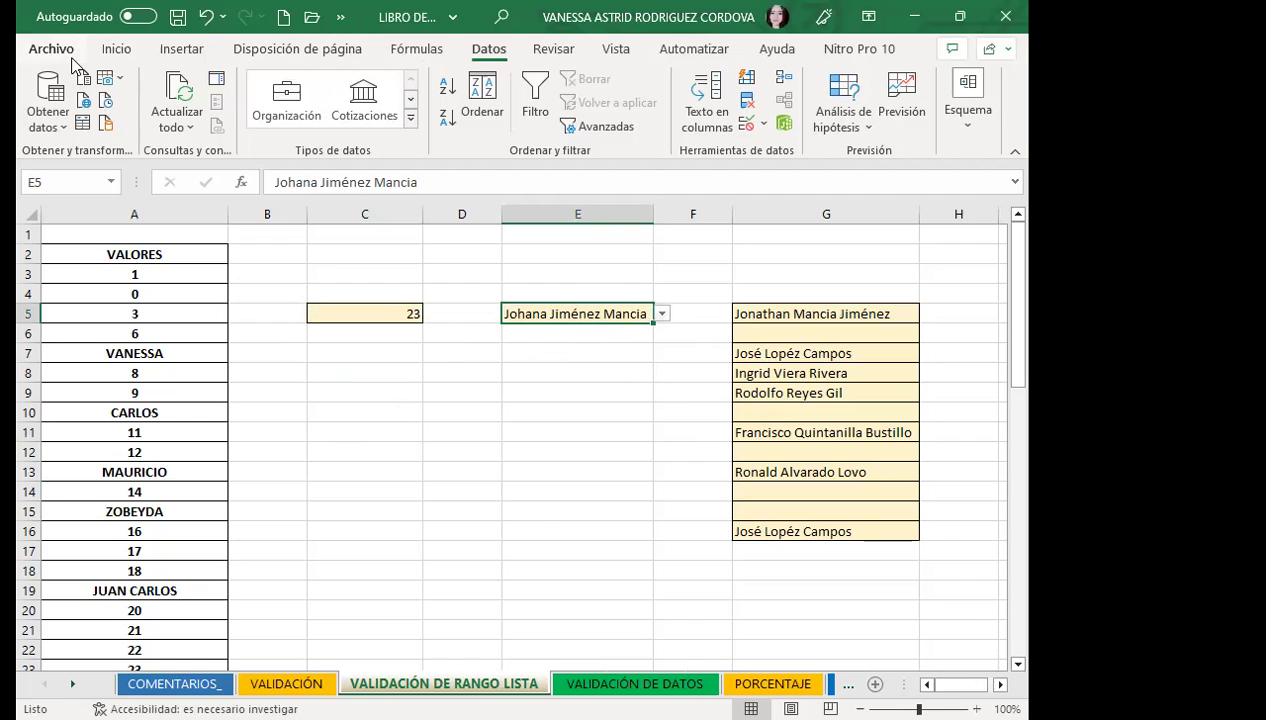
- Browse the Inicio and Disposición de página ribbon tabs, then return to Datos
left_click(104, 44)
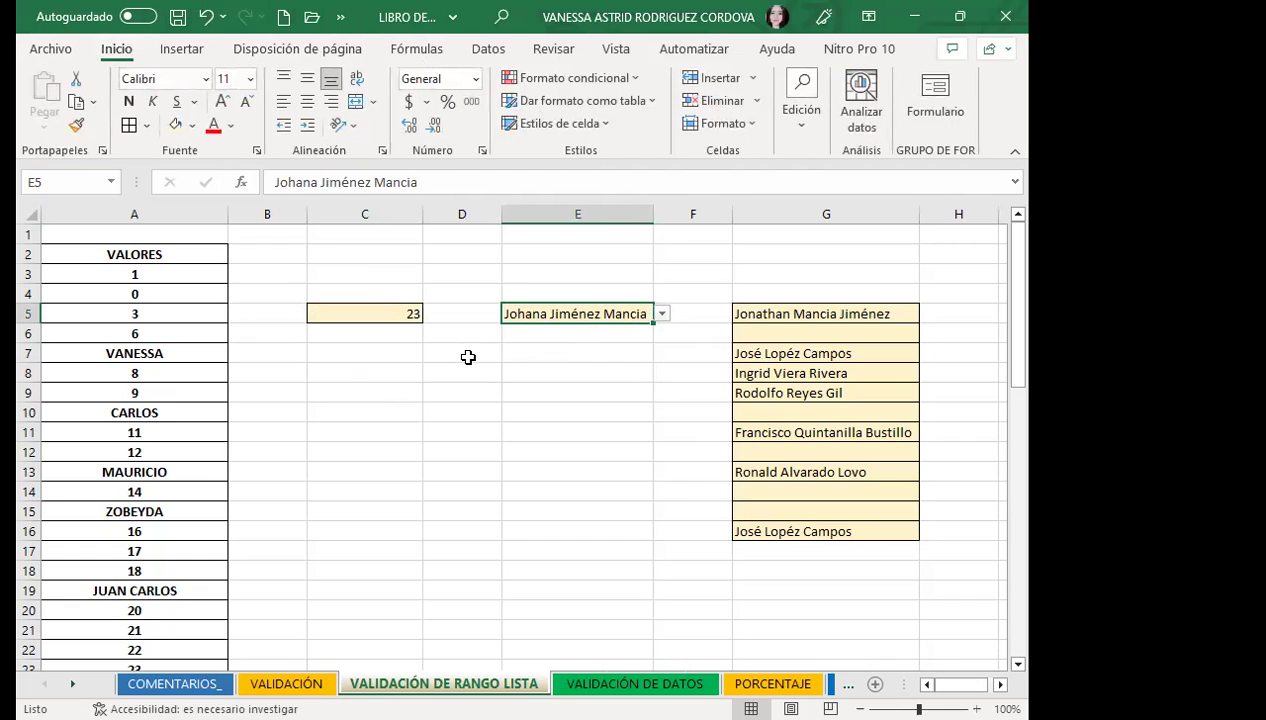
left_click(297, 49)
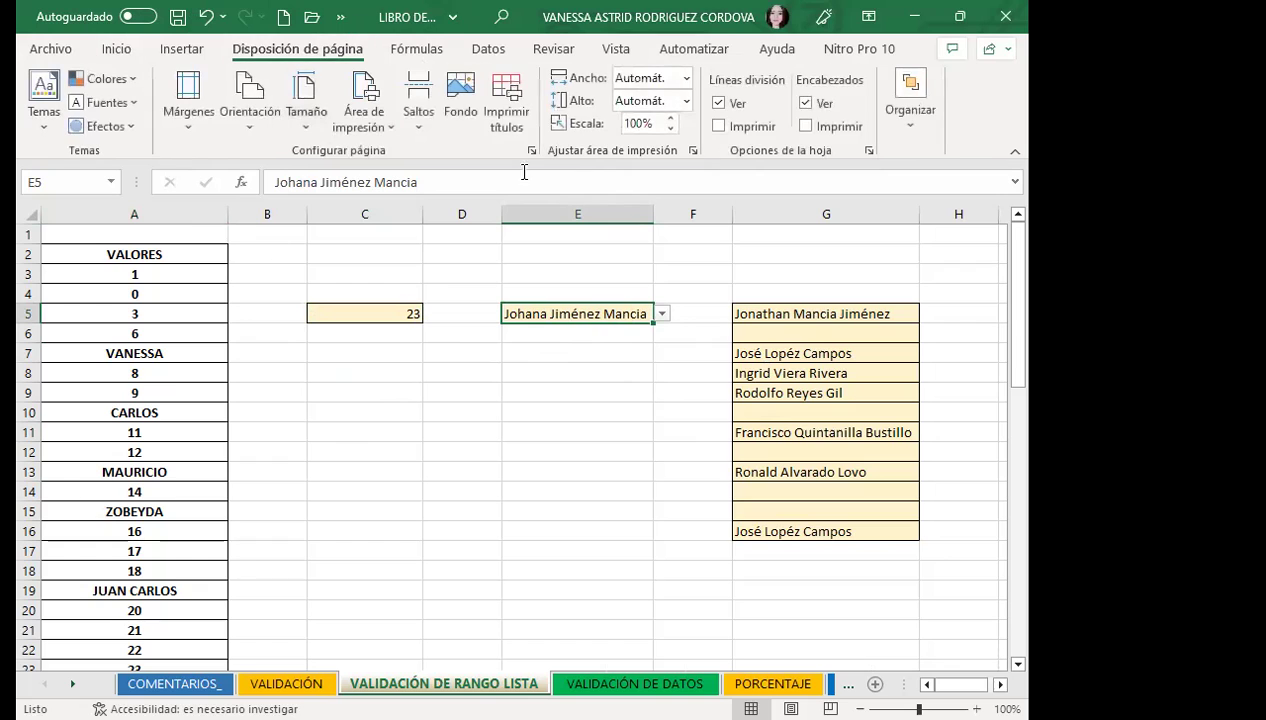
left_click(488, 49)
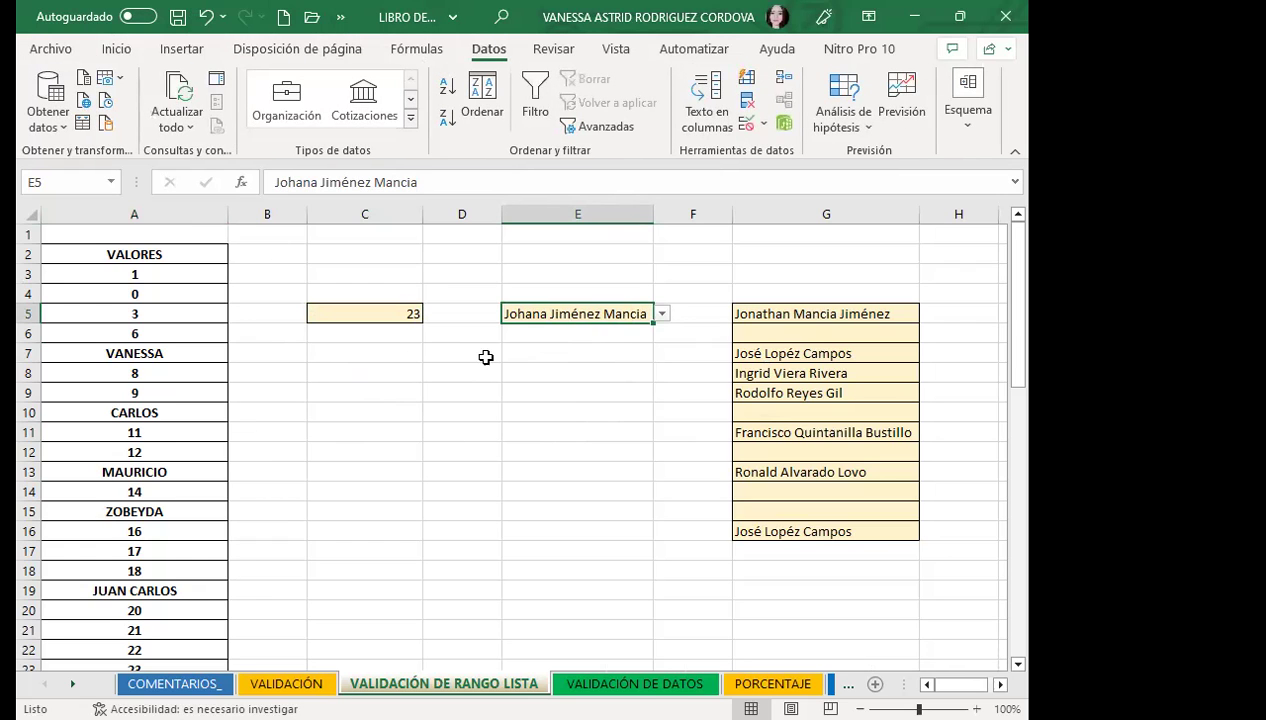
left_click(581, 380)
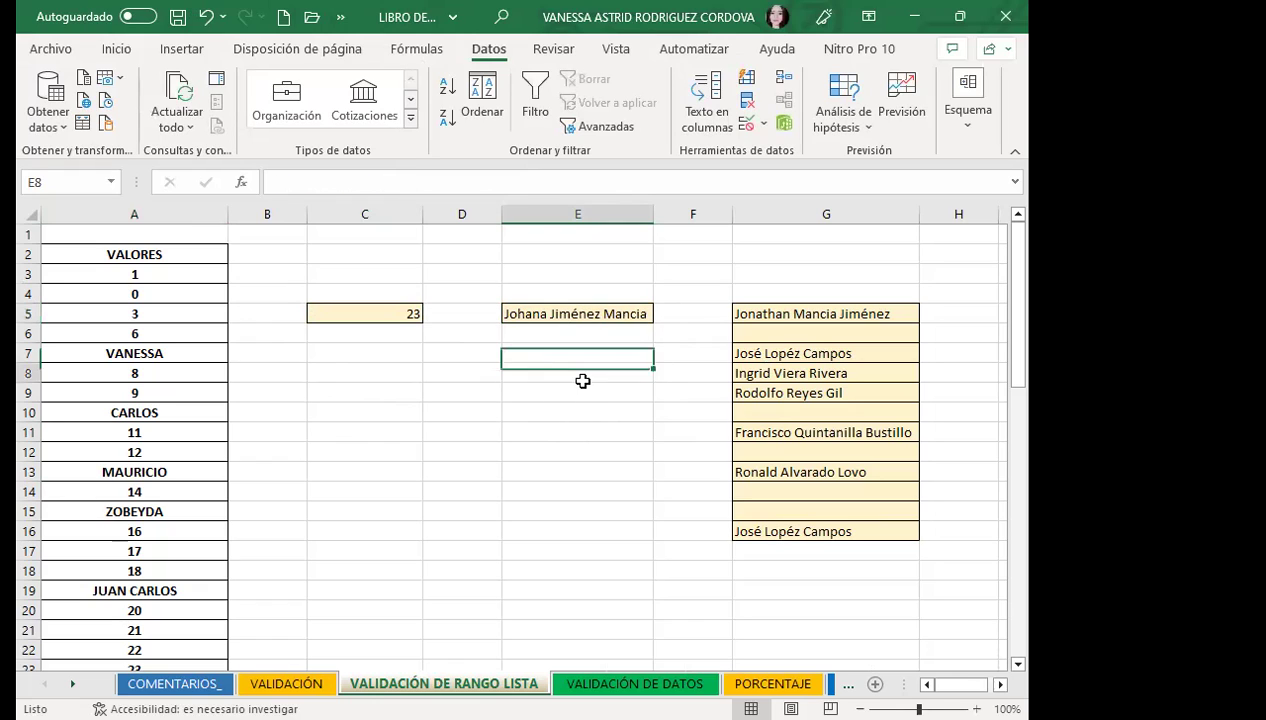
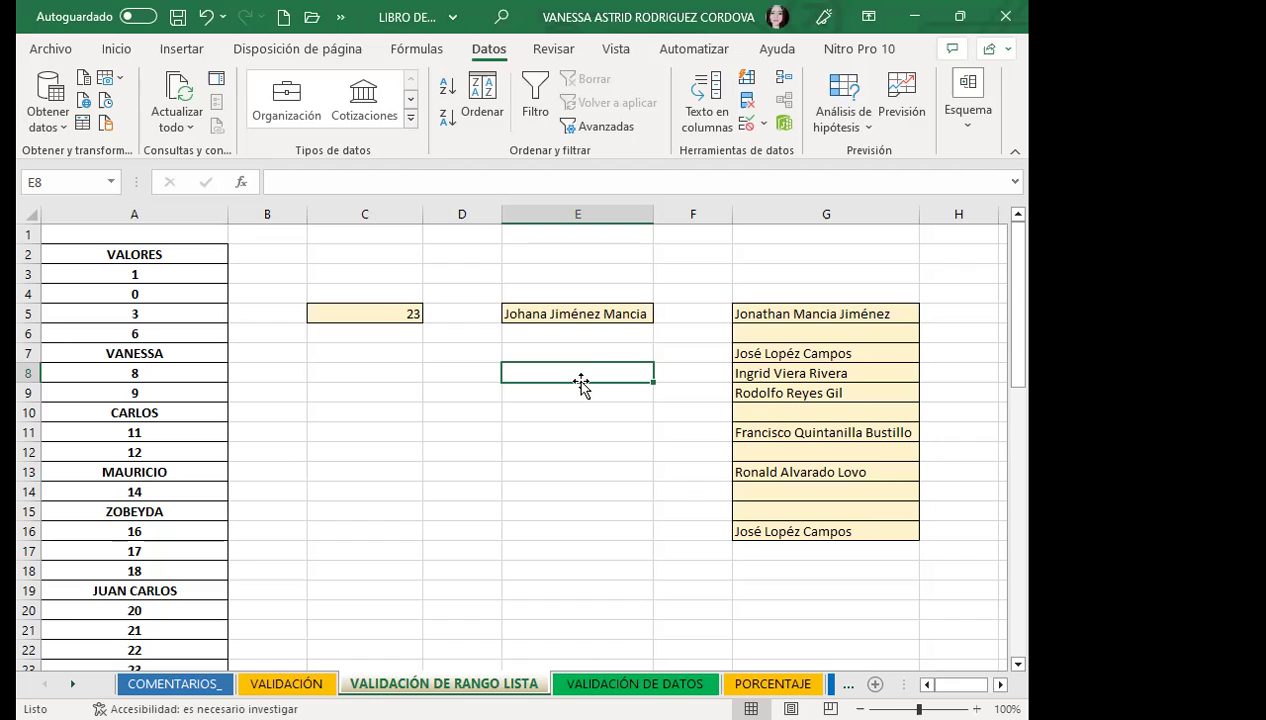
- Check the allowed names in E5's dropdown on VALIDACIÓN DE RANGO LISTA, leaving E5 unchanged
key("ctrl+Page_Down")
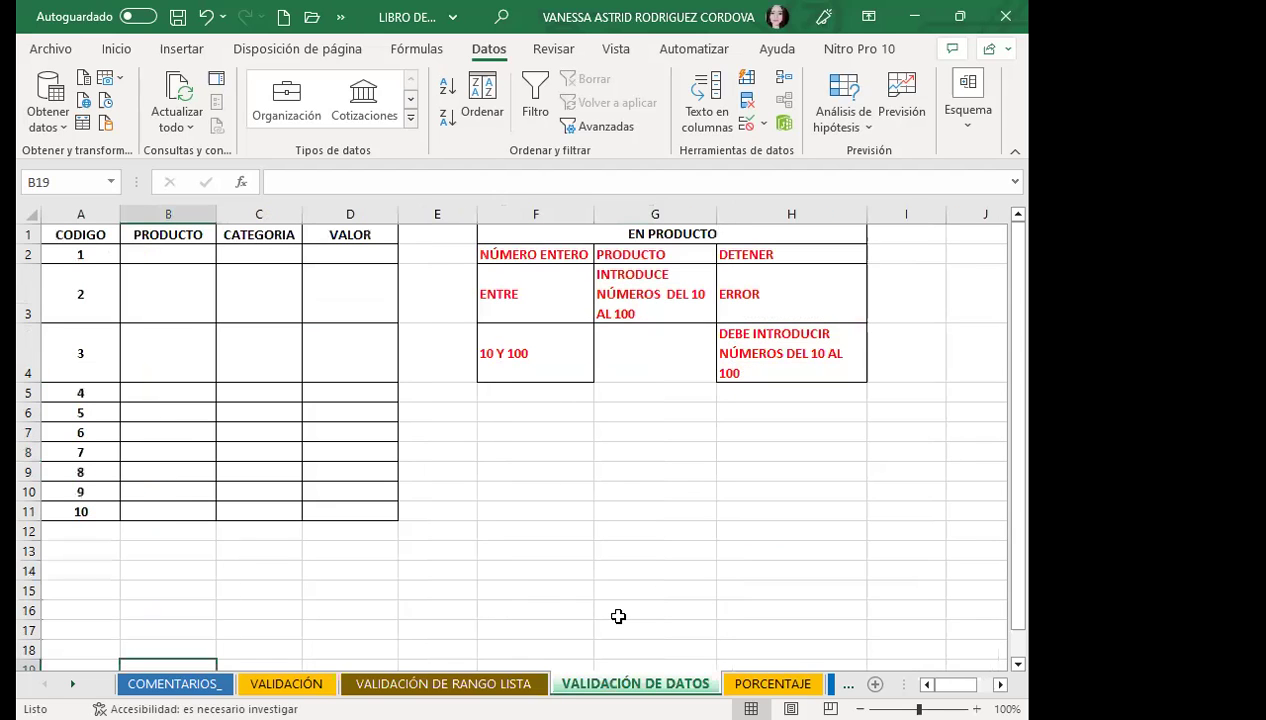
left_click(480, 570)
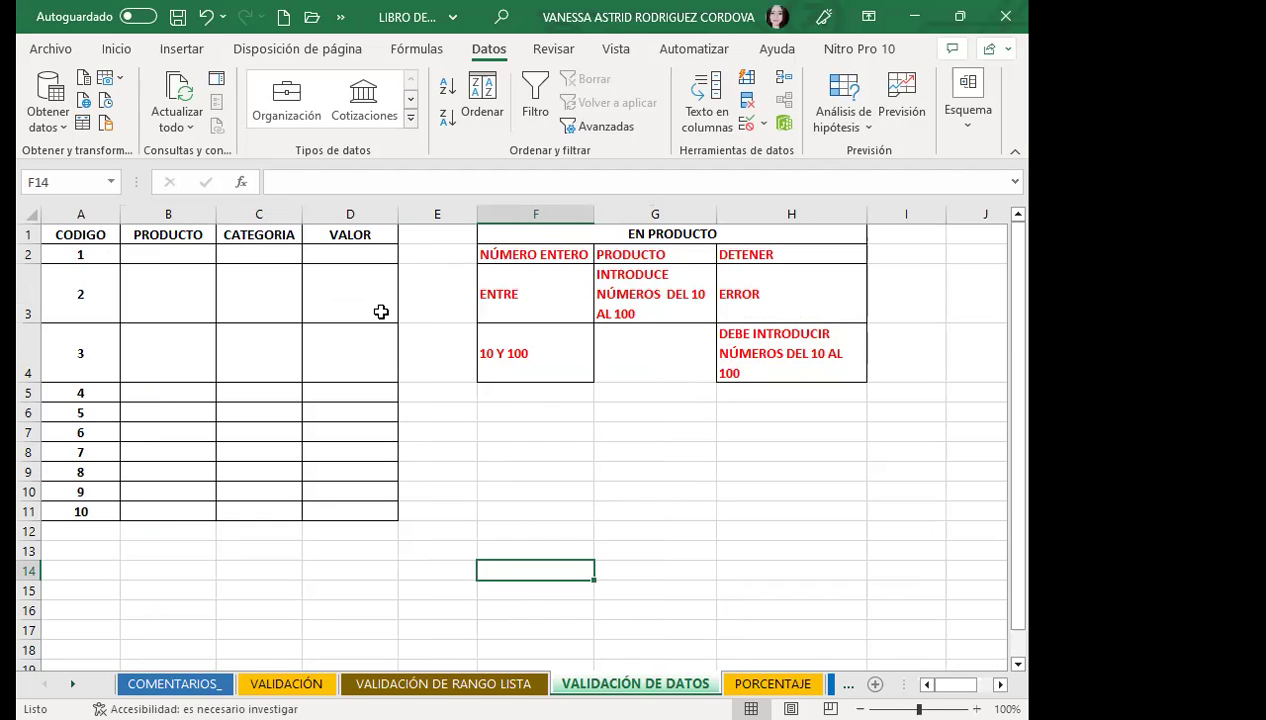
key("ctrl+Page_Up")
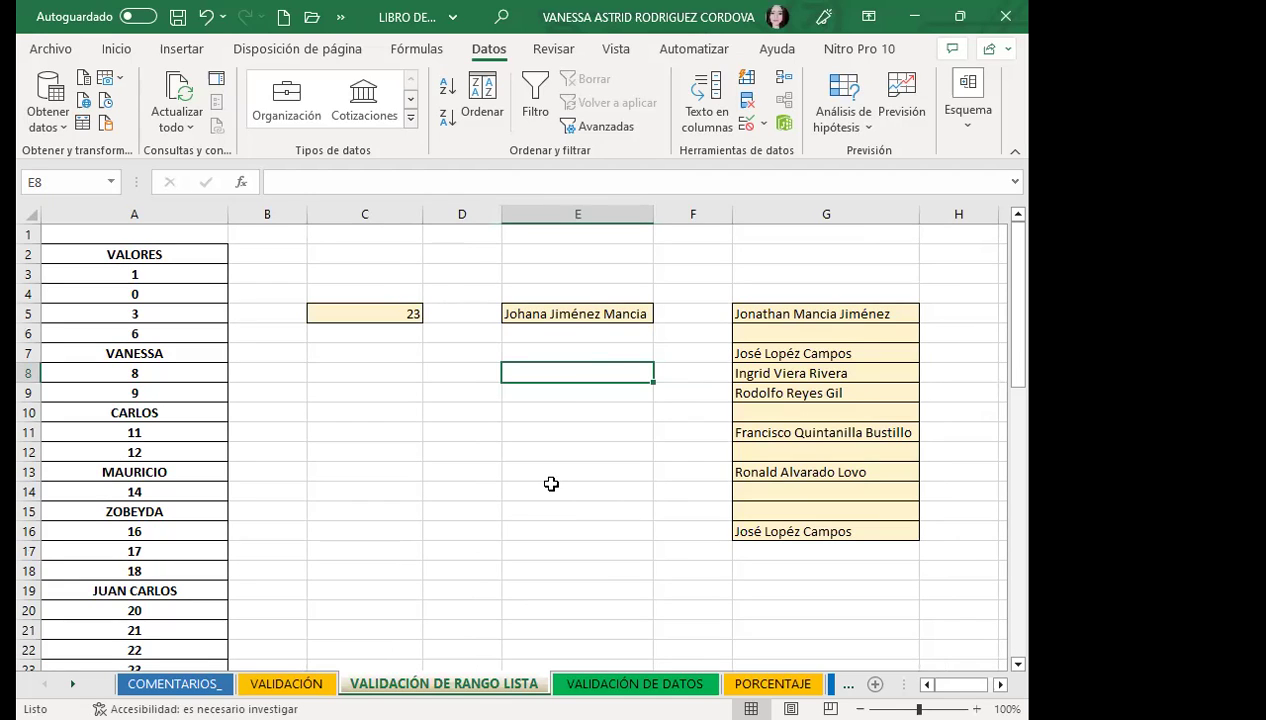
left_click(588, 311)
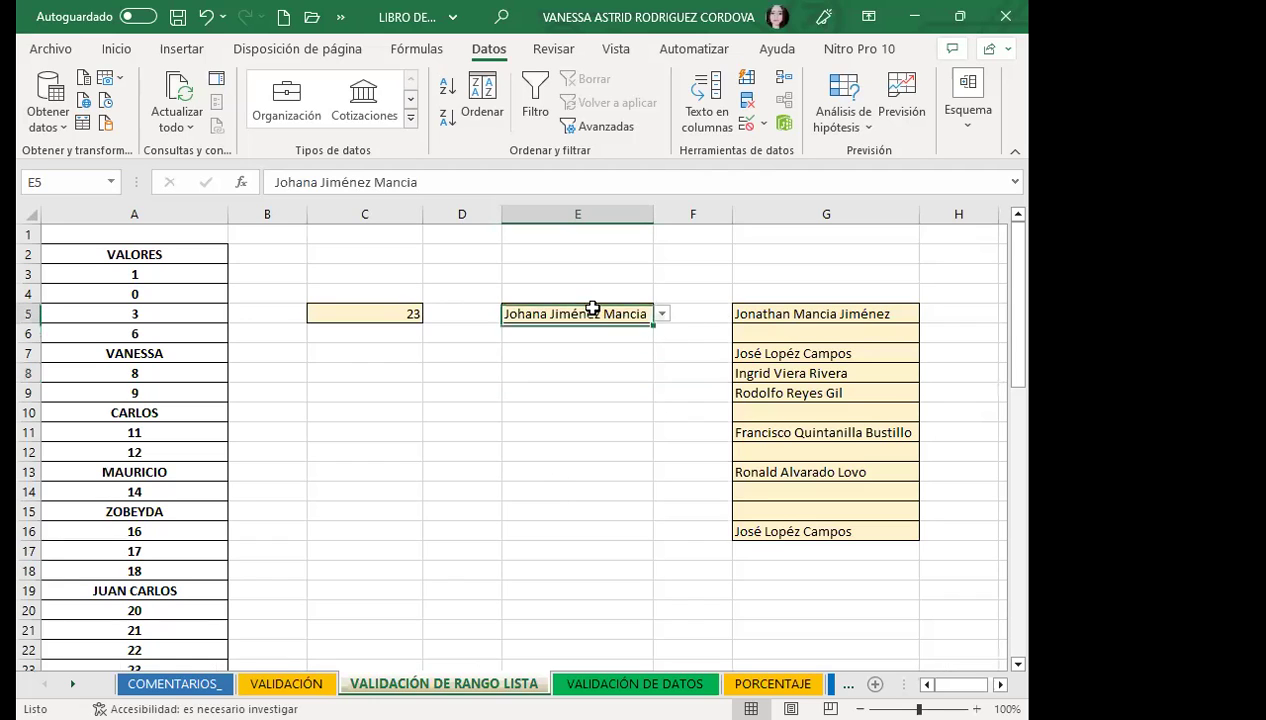
left_click(662, 315)
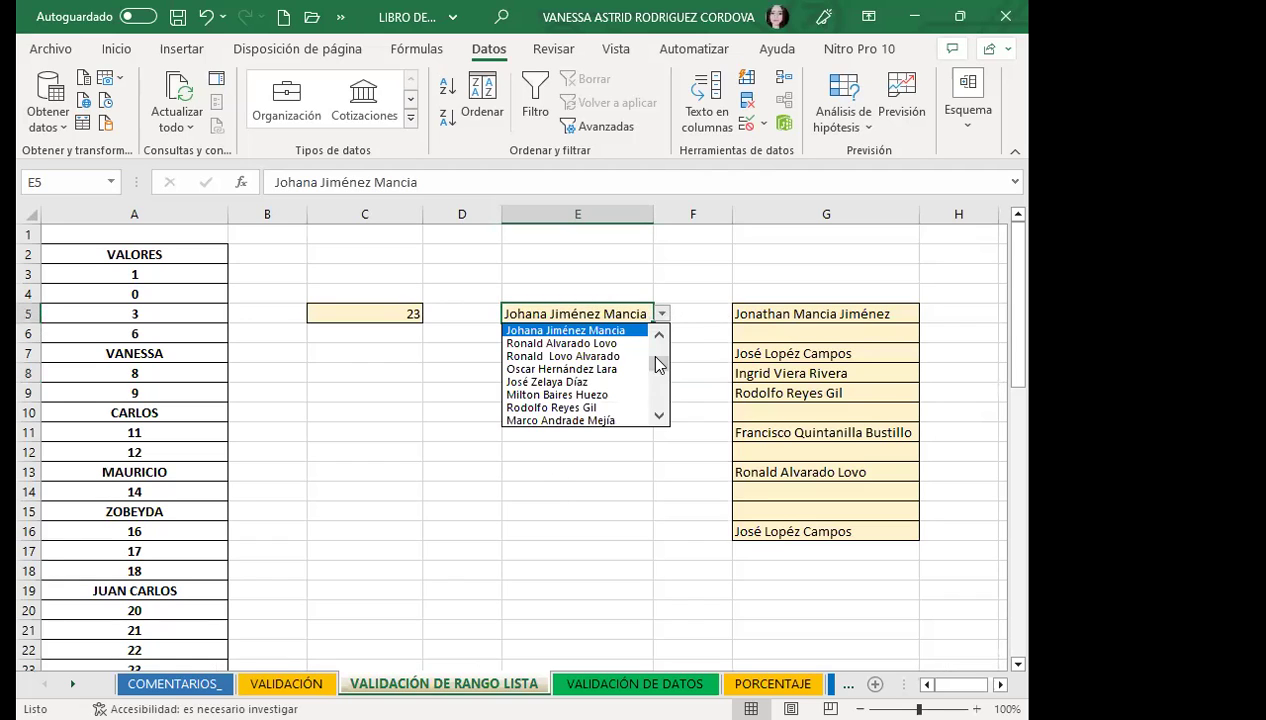
mouse_move(659, 362)
left_mouse_down()
mouse_move(657, 427)
mouse_move(660, 347)
left_mouse_up()
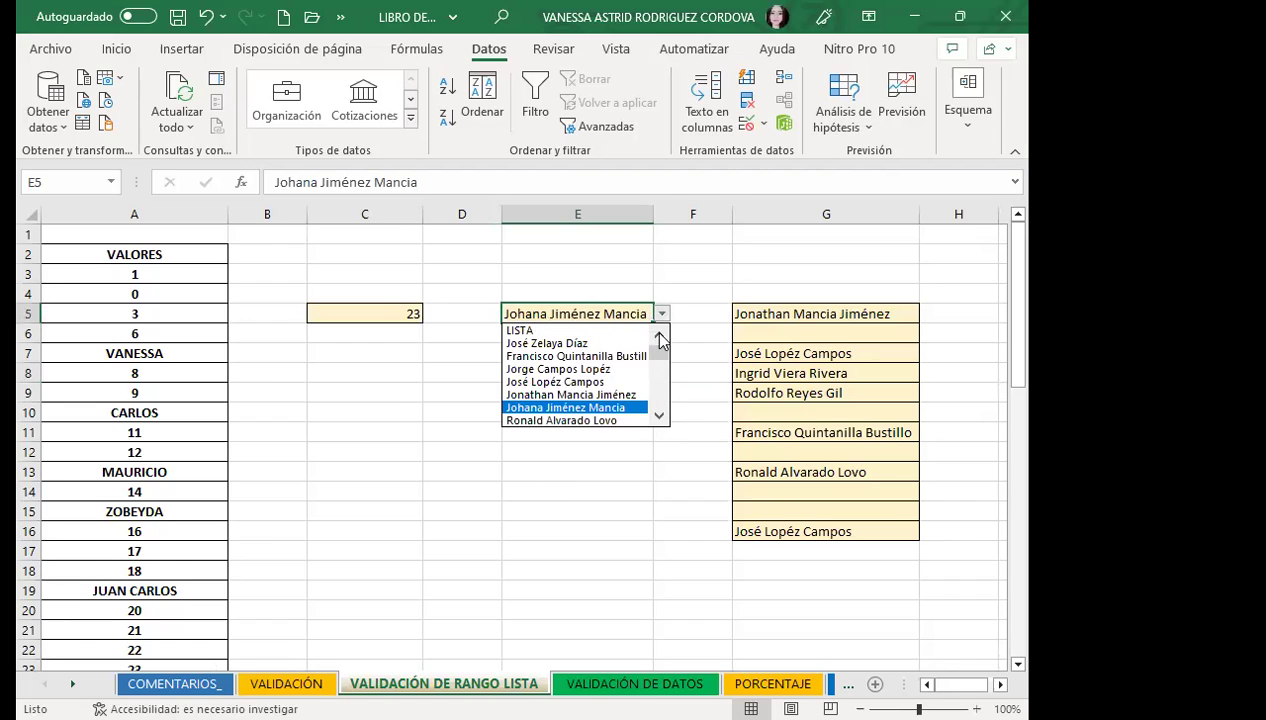
key("Escape")
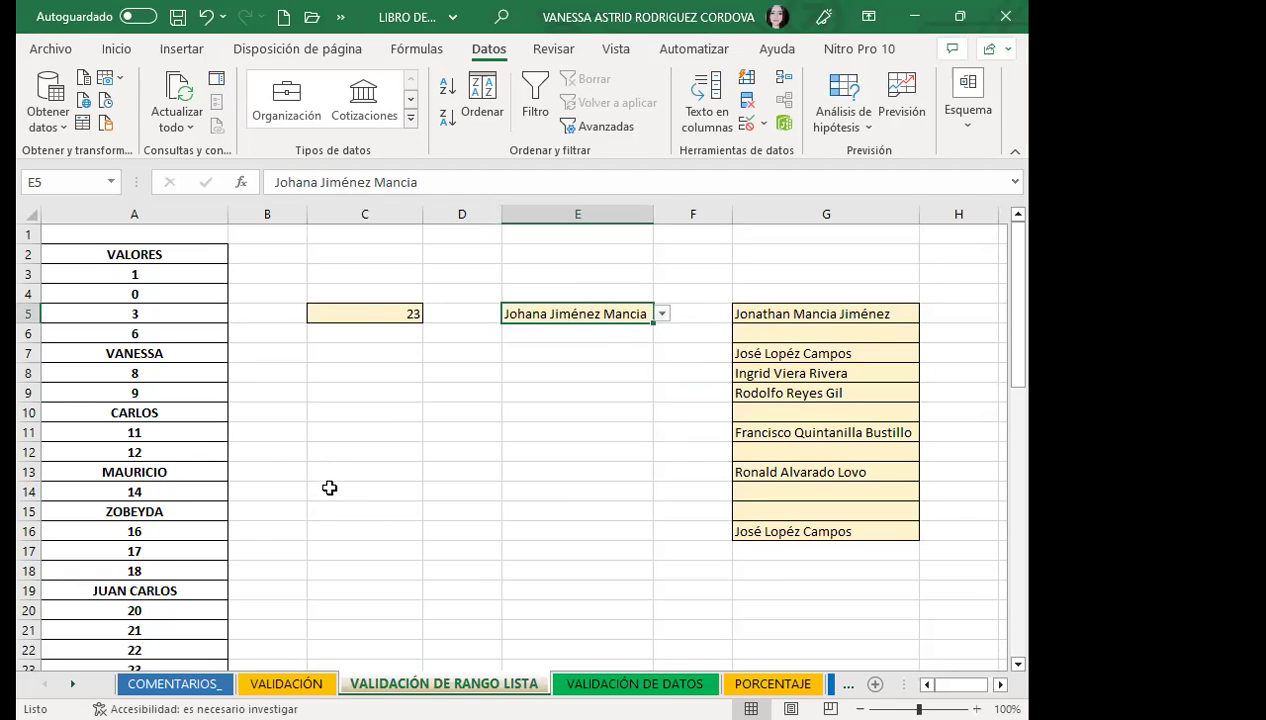
- Scroll down to the LISTA names, select A37 and show the Fórmulas ribbon
left_click(367, 496)
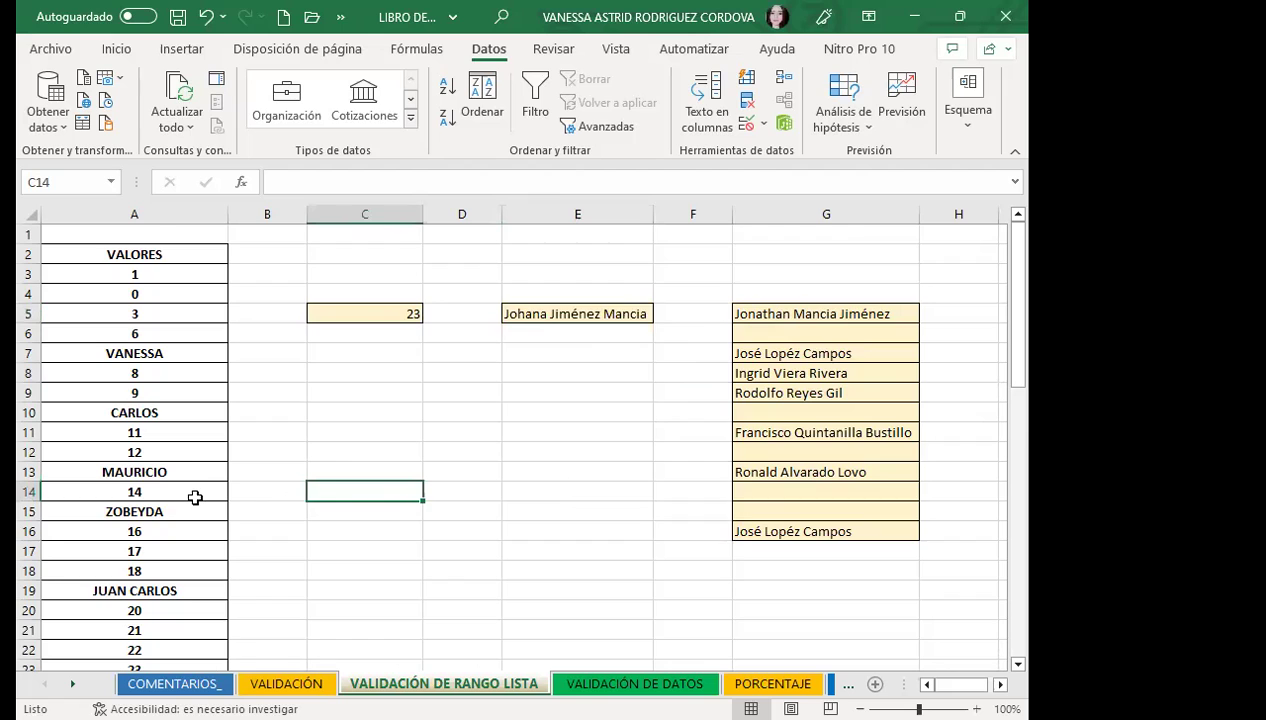
scroll(195, 492, "down", 2)
scroll(228, 489, "down", 1)
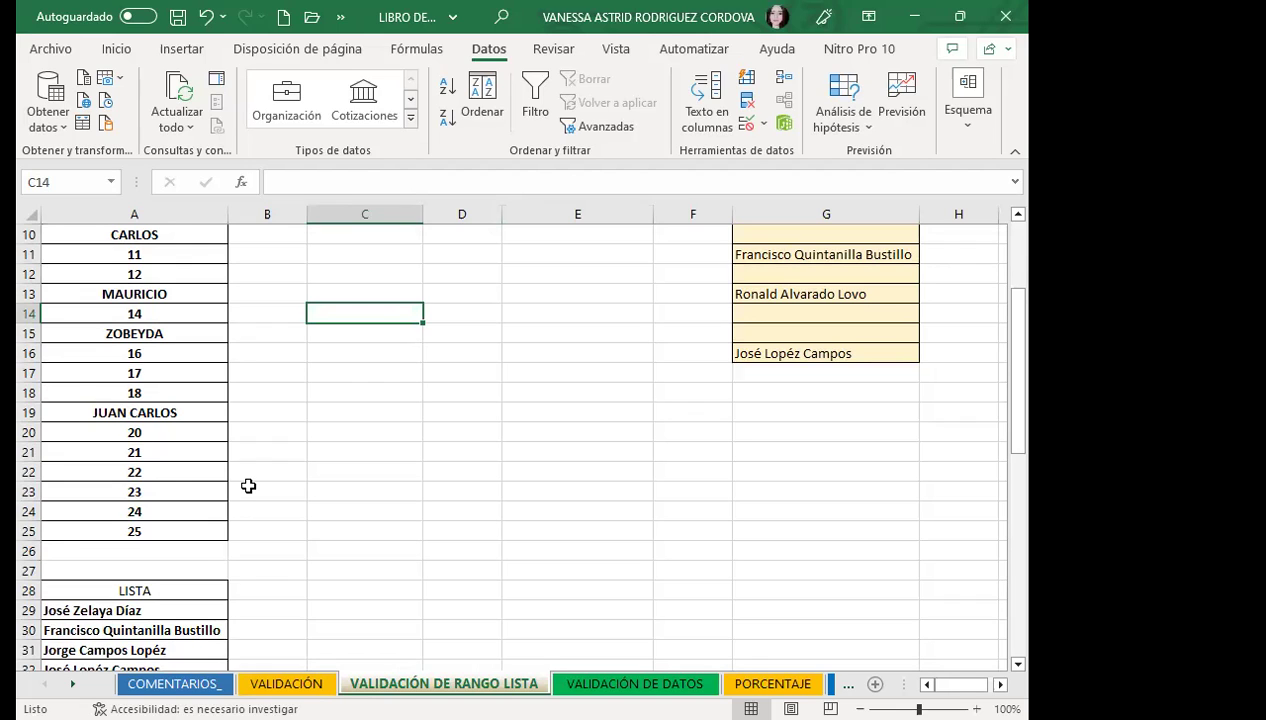
scroll(206, 528, "down", 4)
left_click(184, 531)
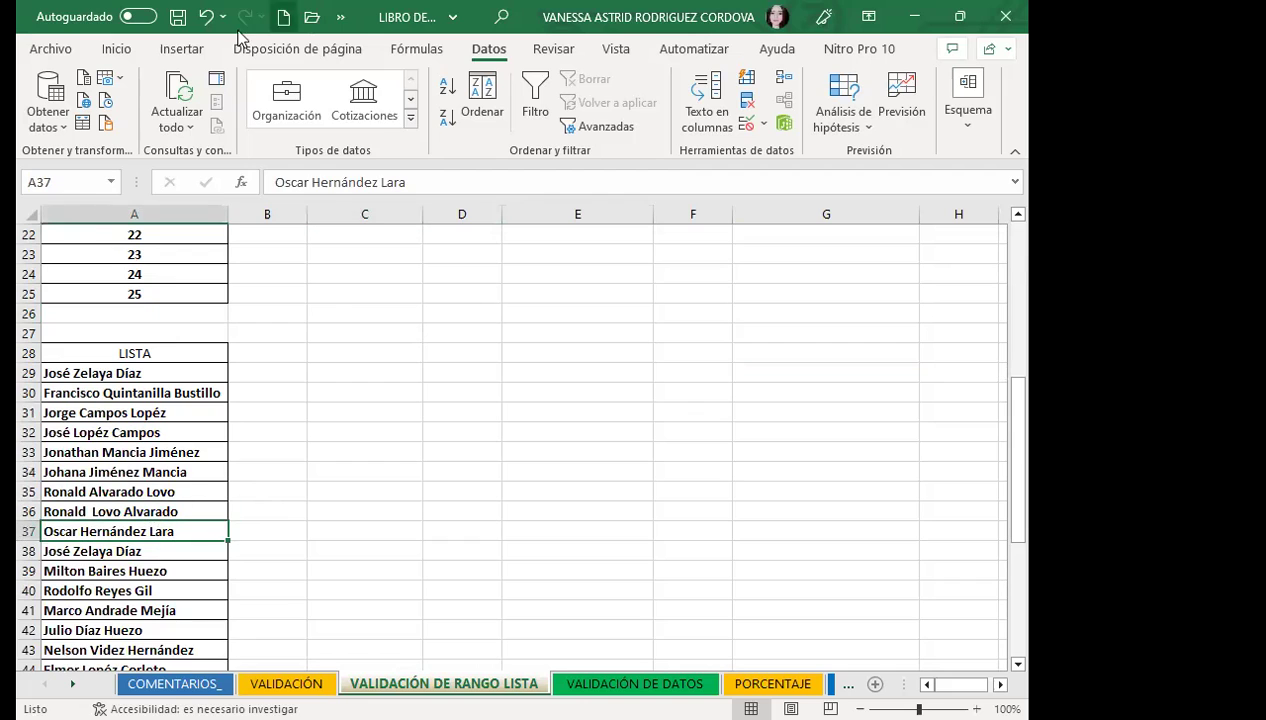
left_click(416, 49)
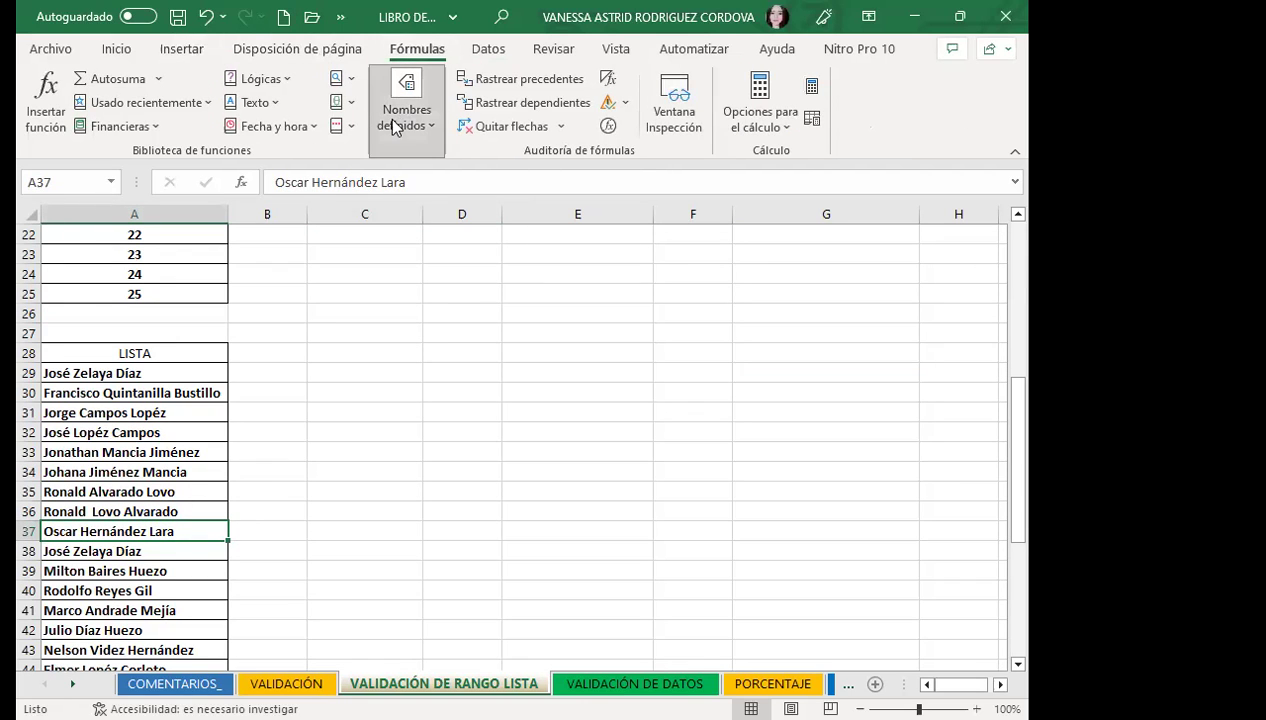
left_click(395, 126)
left_click(412, 192)
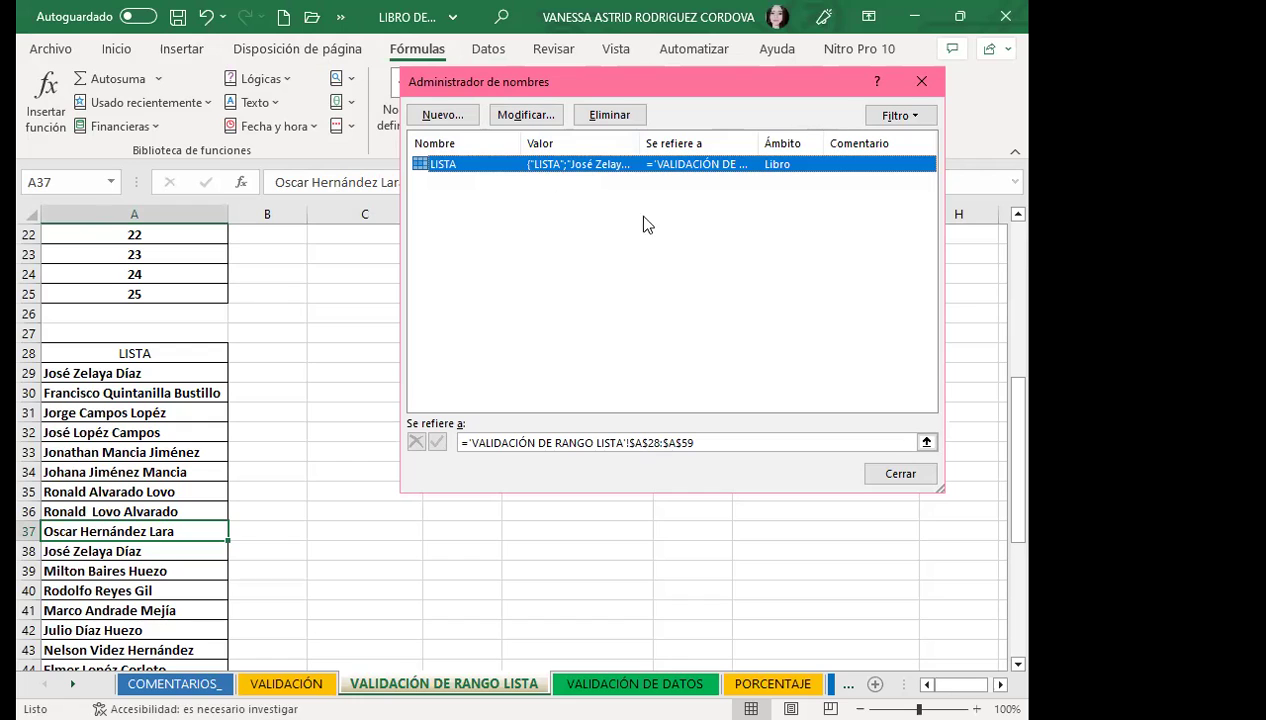
left_click(918, 84)
scroll(120, 530, "down", 2)
scroll(120, 530, "down", 3)
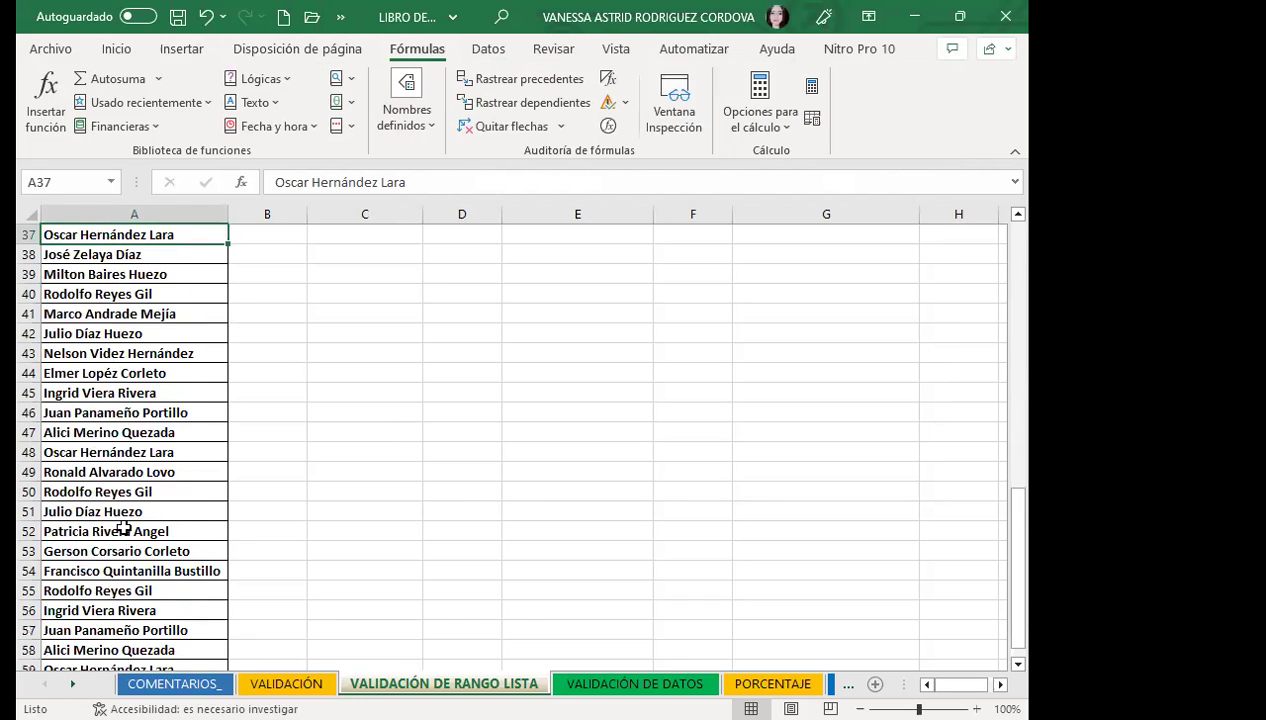
scroll(90, 430, "down", 6)
left_click(90, 313)
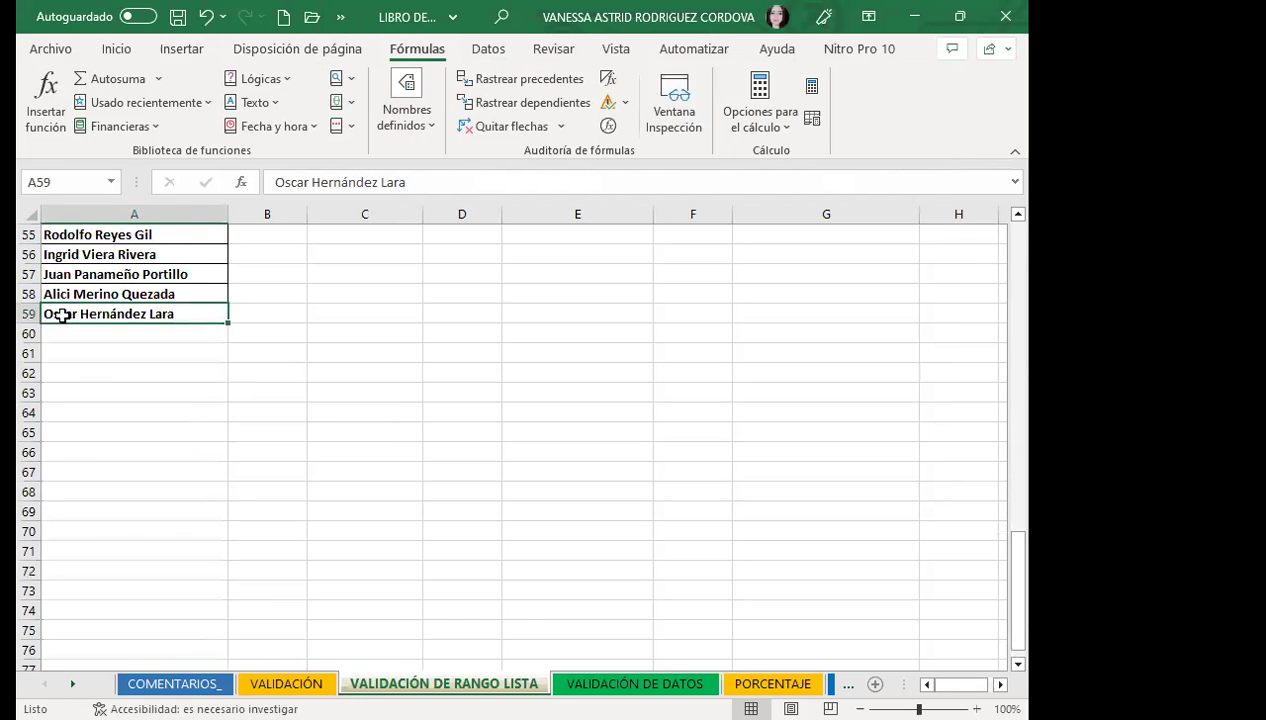
scroll(138, 345, "up", 6)
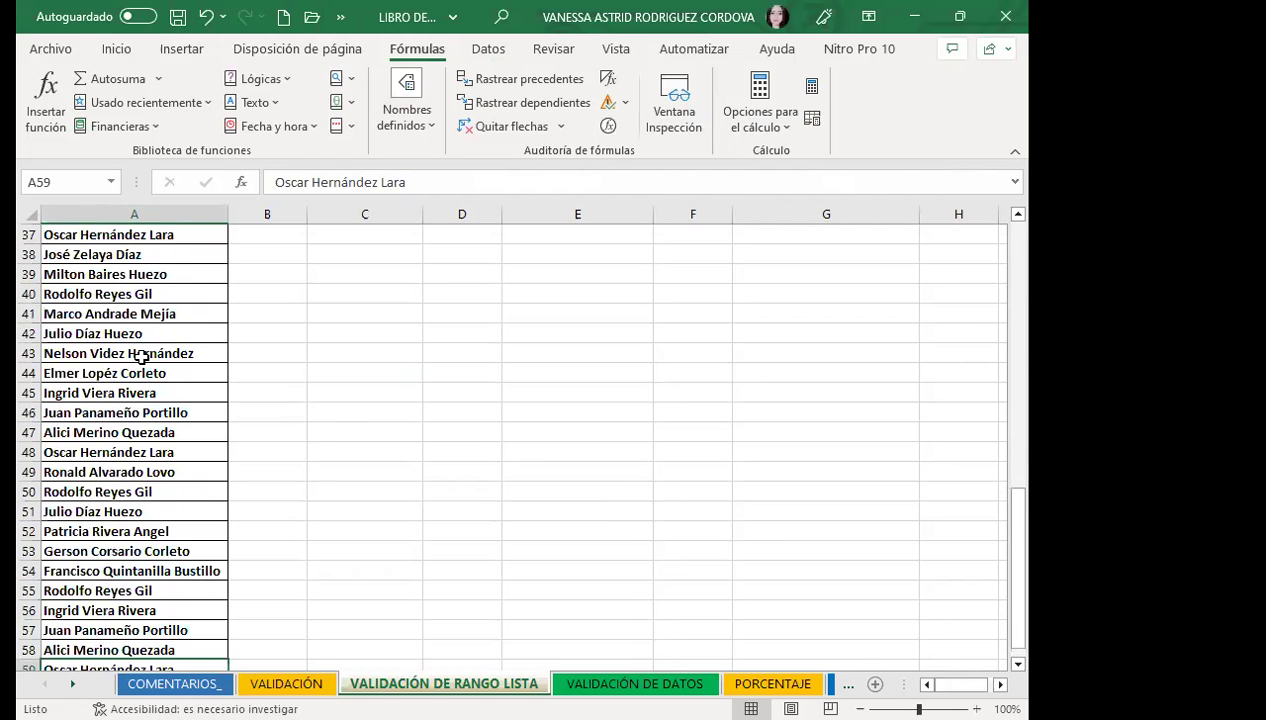
scroll(142, 356, "up", 1)
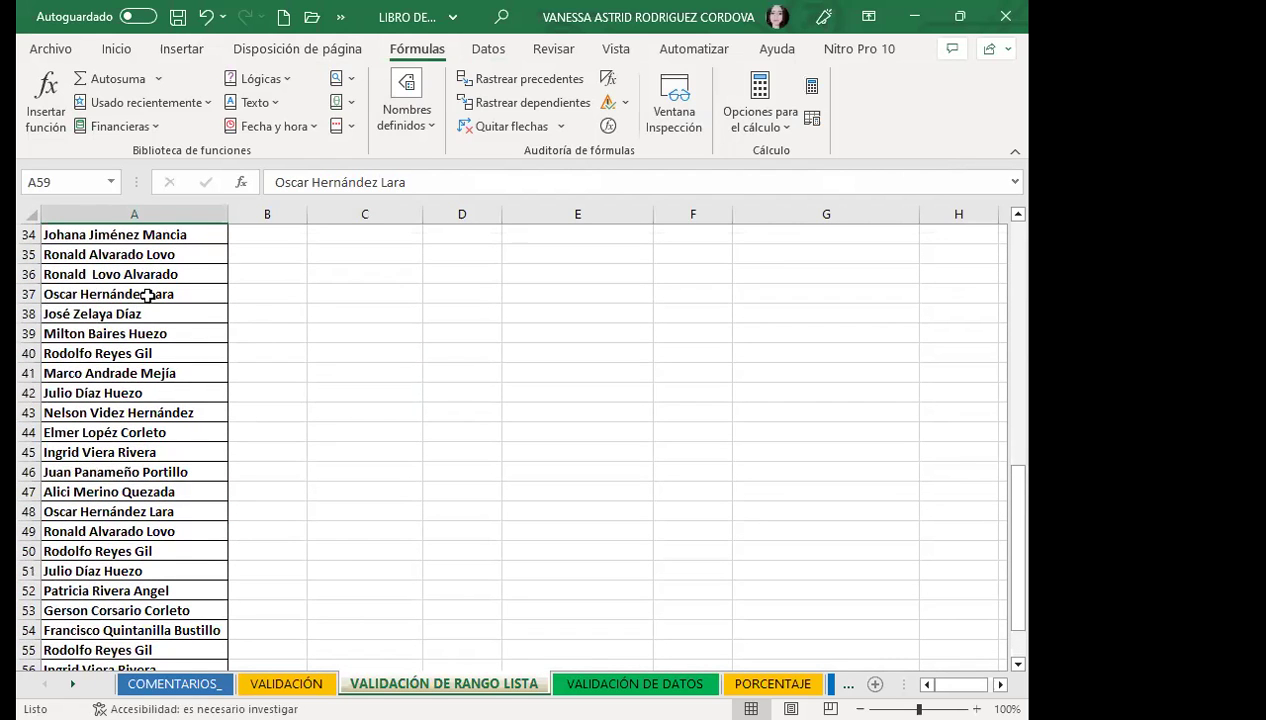
scroll(195, 450, "down", 3)
scroll(193, 480, "down", 1)
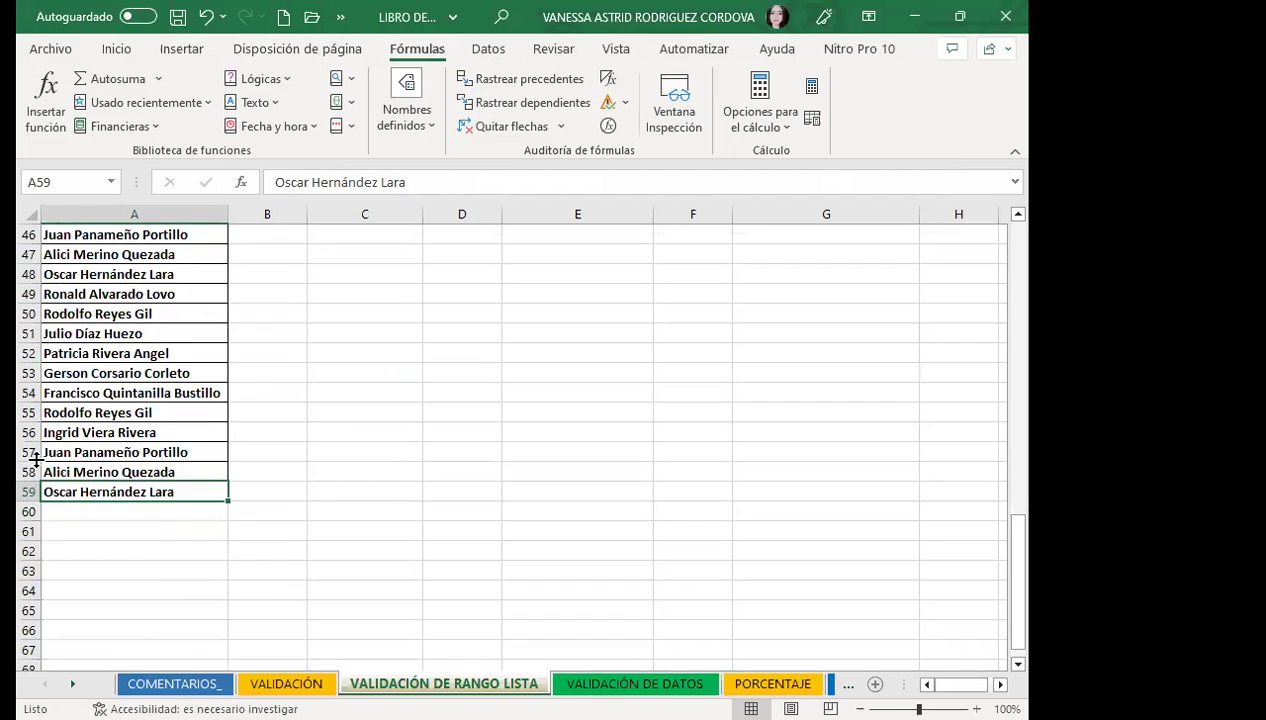
- Copy the name from A55 into A60 and trim it to just the first name
left_click(65, 412)
key("ctrl+c")
left_click(80, 512)
key("ctrl+v")
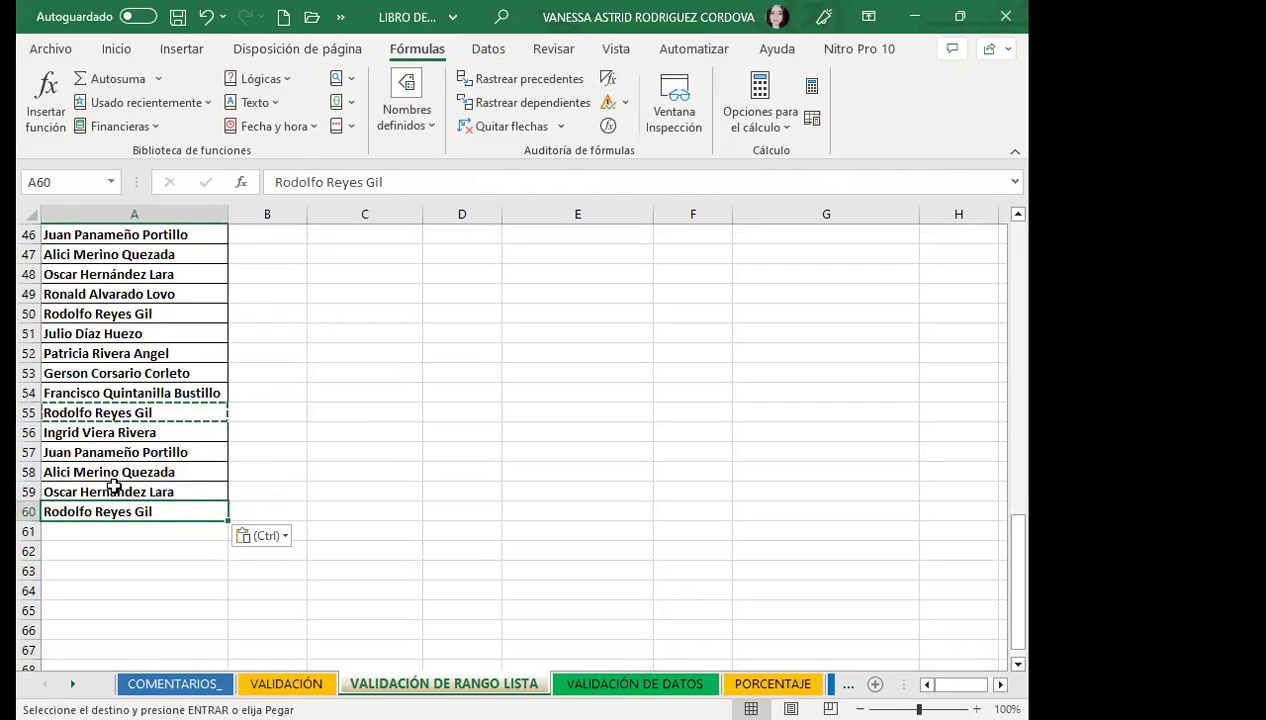
double_click(172, 507)
key("BackSpace")
key("BackSpace")
key("BackSpace")
key("BackSpace")
key("BackSpace")
key("BackSpace")
key("BackSpace")
left_click(170, 469)
- Fill the first name in A60 down through A63
left_click(167, 511)
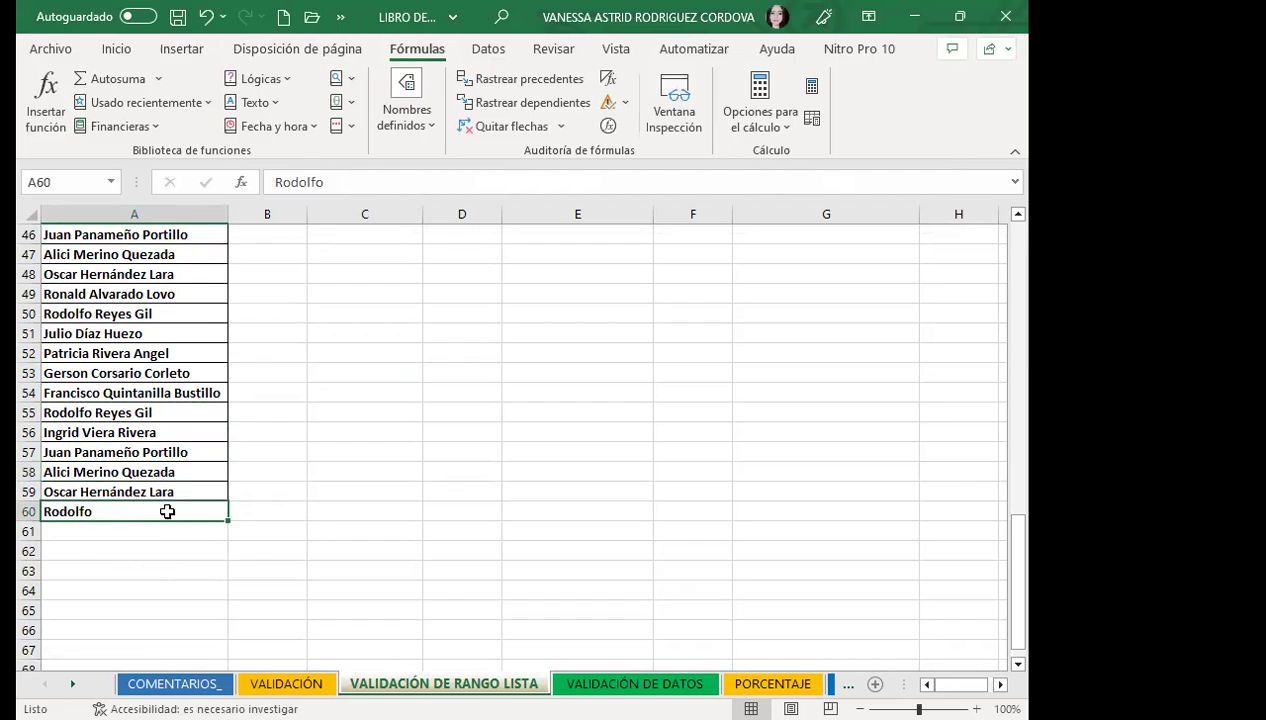
left_click_drag(228, 521, 225, 587)
scroll(184, 533, "up", 4)
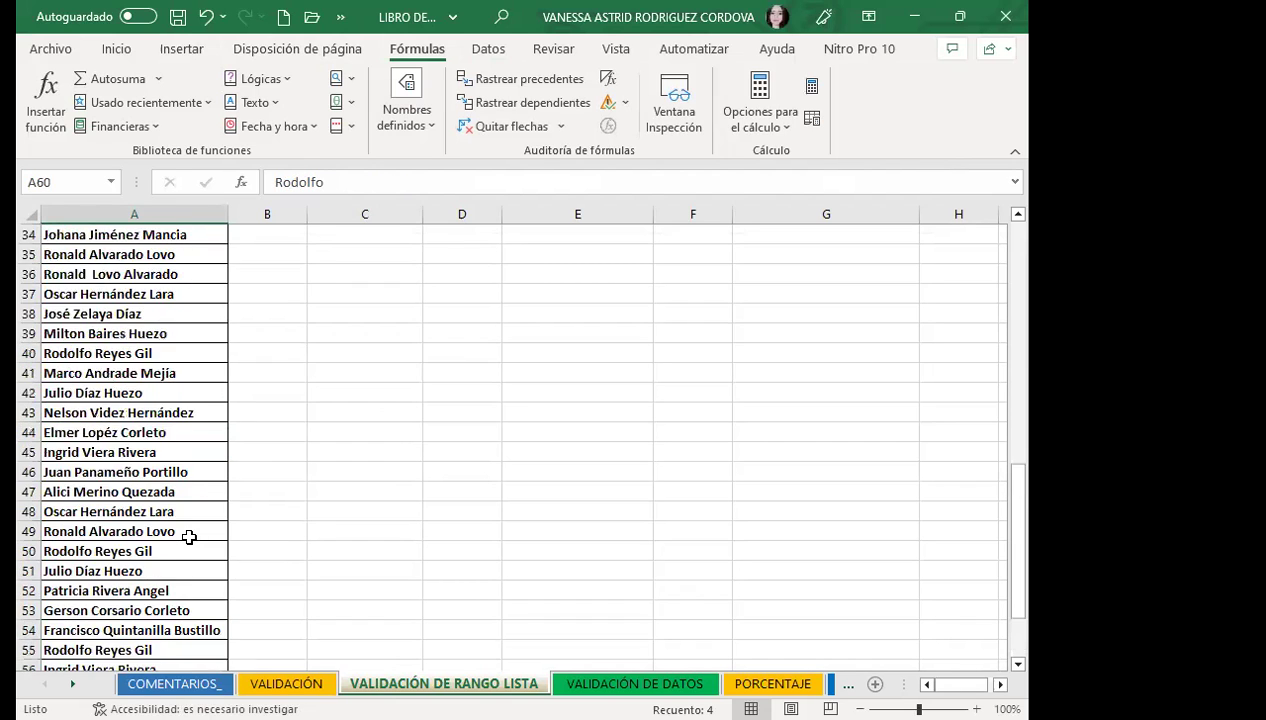
scroll(181, 531, "up", 5)
scroll(160, 495, "down", 5)
scroll(167, 492, "down", 4)
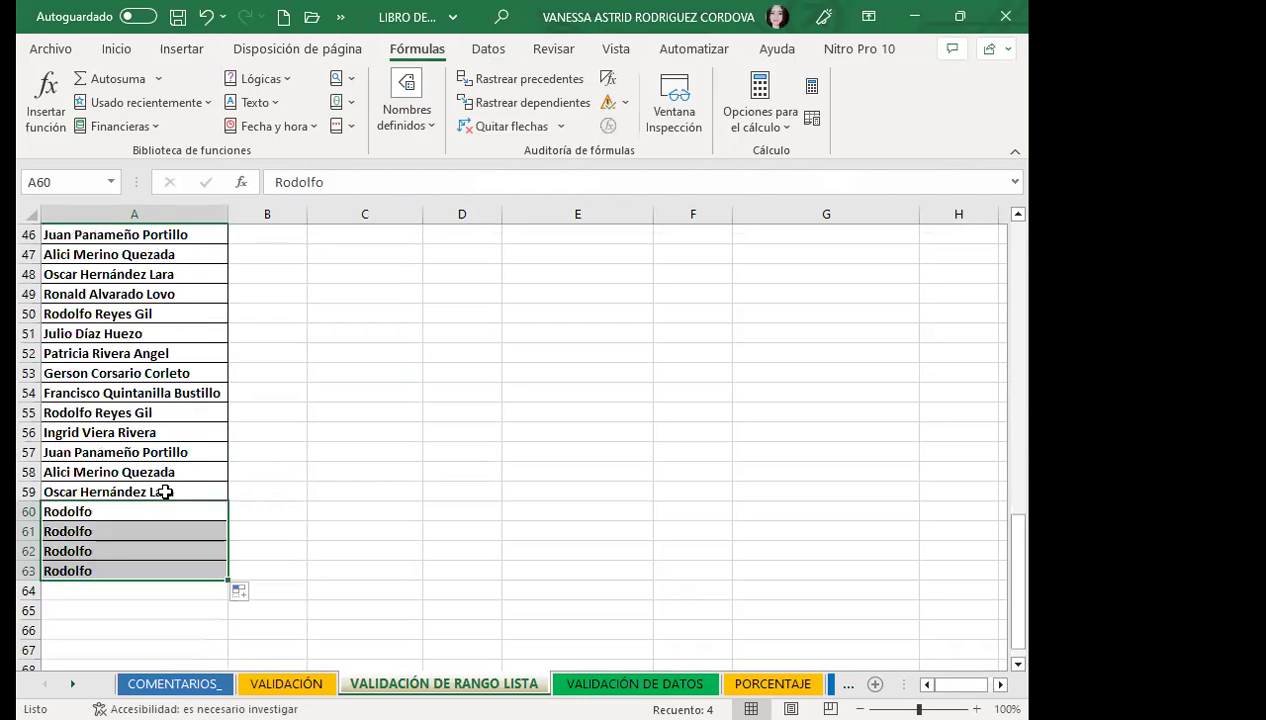
scroll(167, 492, "down", 1)
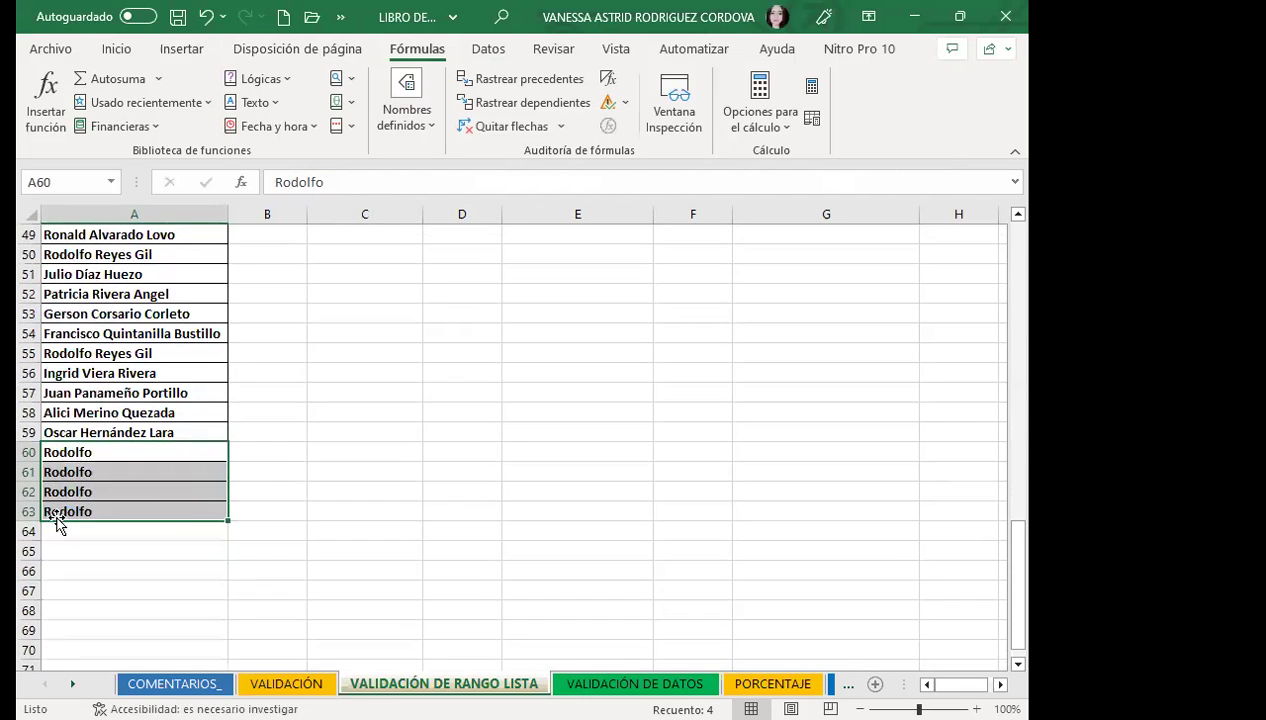
- Inspect the LISTA name's range in Name Manager, then cancel that first edit
left_click(406, 108)
left_click(419, 190)
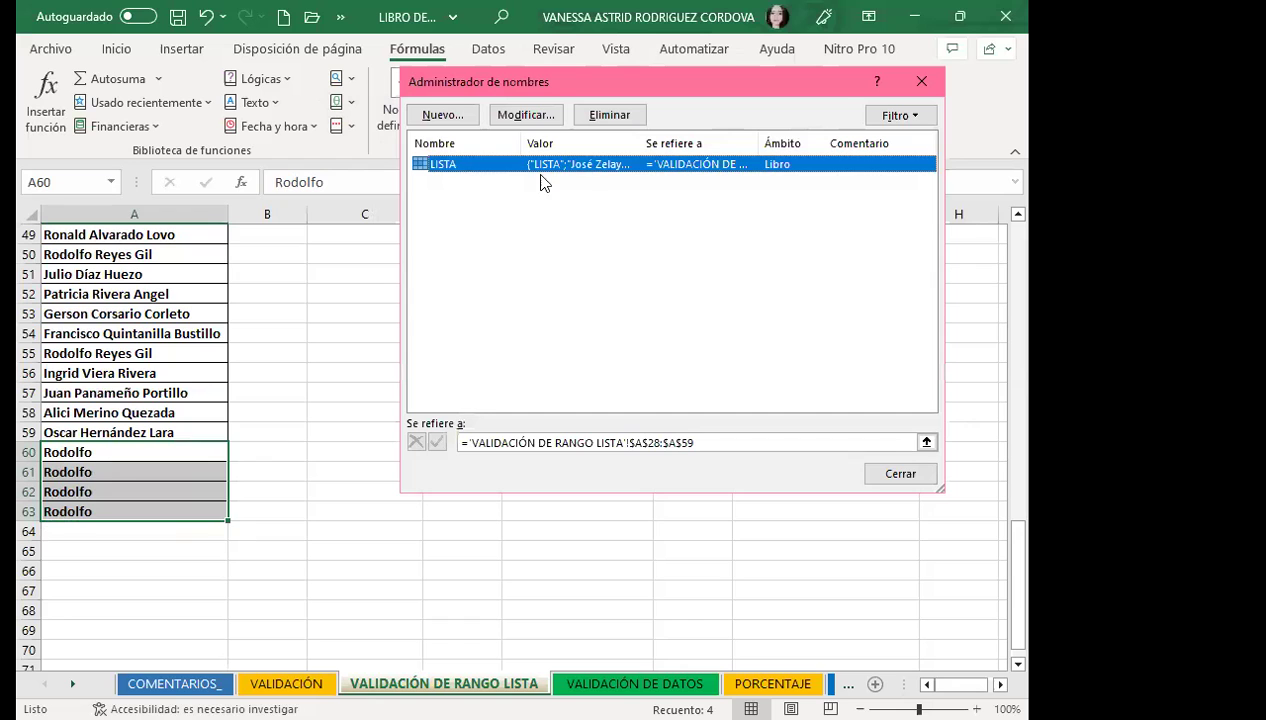
left_click(524, 116)
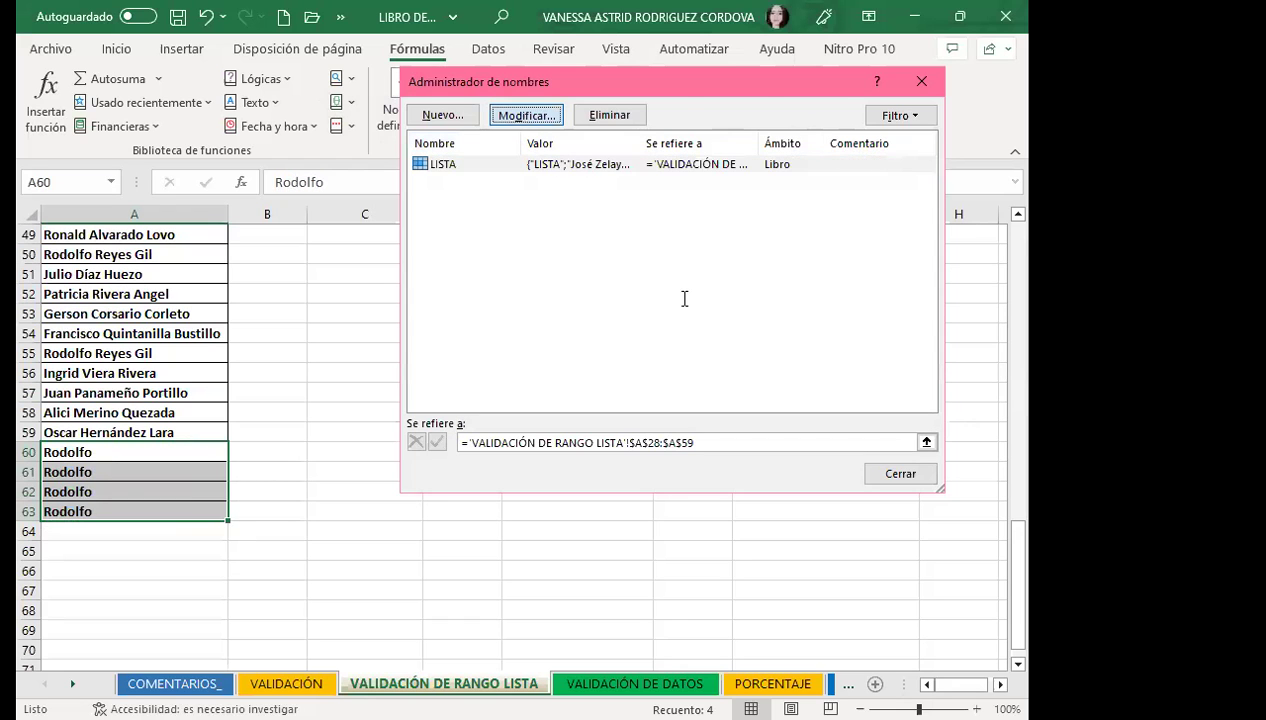
left_click(779, 349)
key("Left")
key("Right")
key("Right")
key("Right")
key("Right")
key("Right")
key("Right")
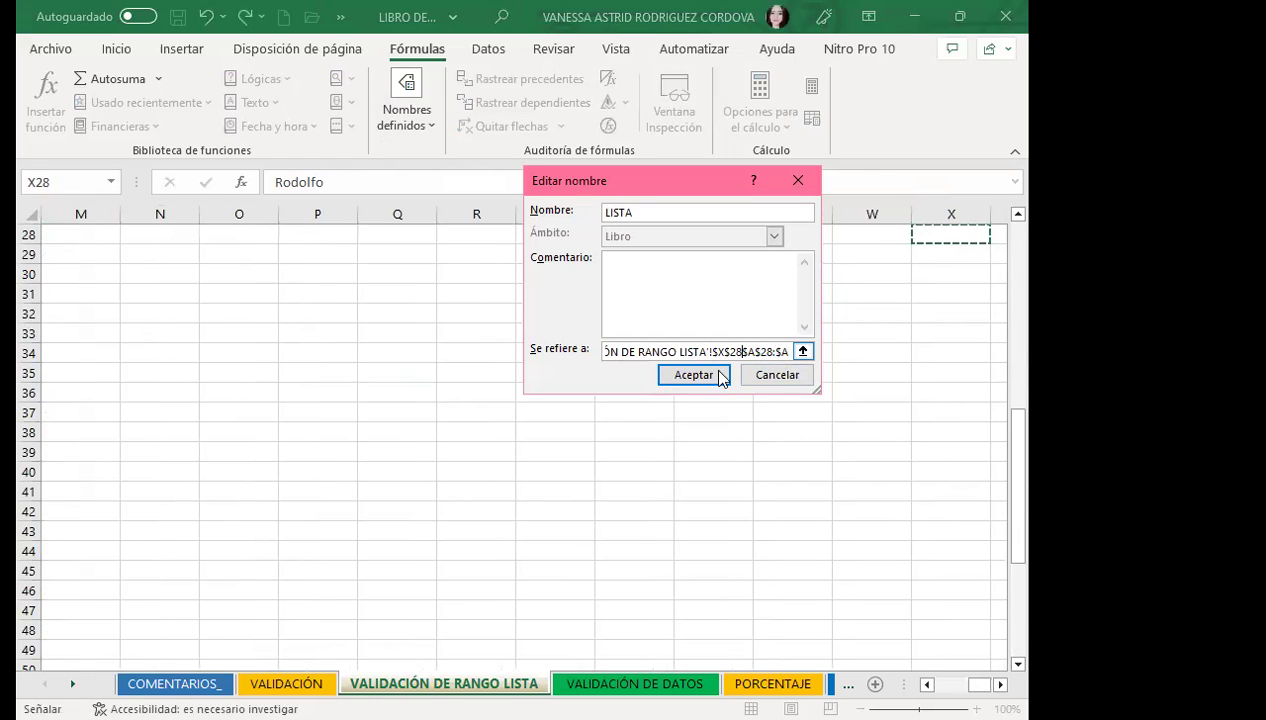
left_click(771, 376)
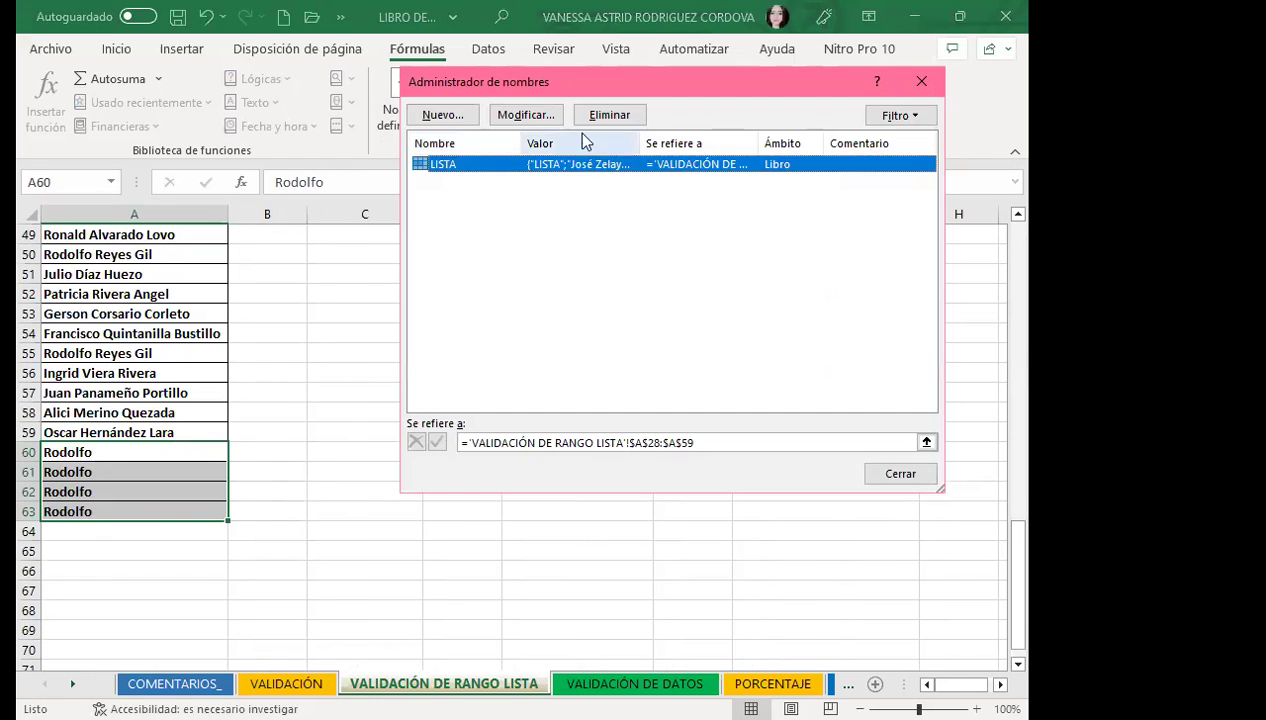
- Change LISTA's Refers to from $A$28:$A$59 to $A$28:$A$63 and confirm
left_click(533, 118)
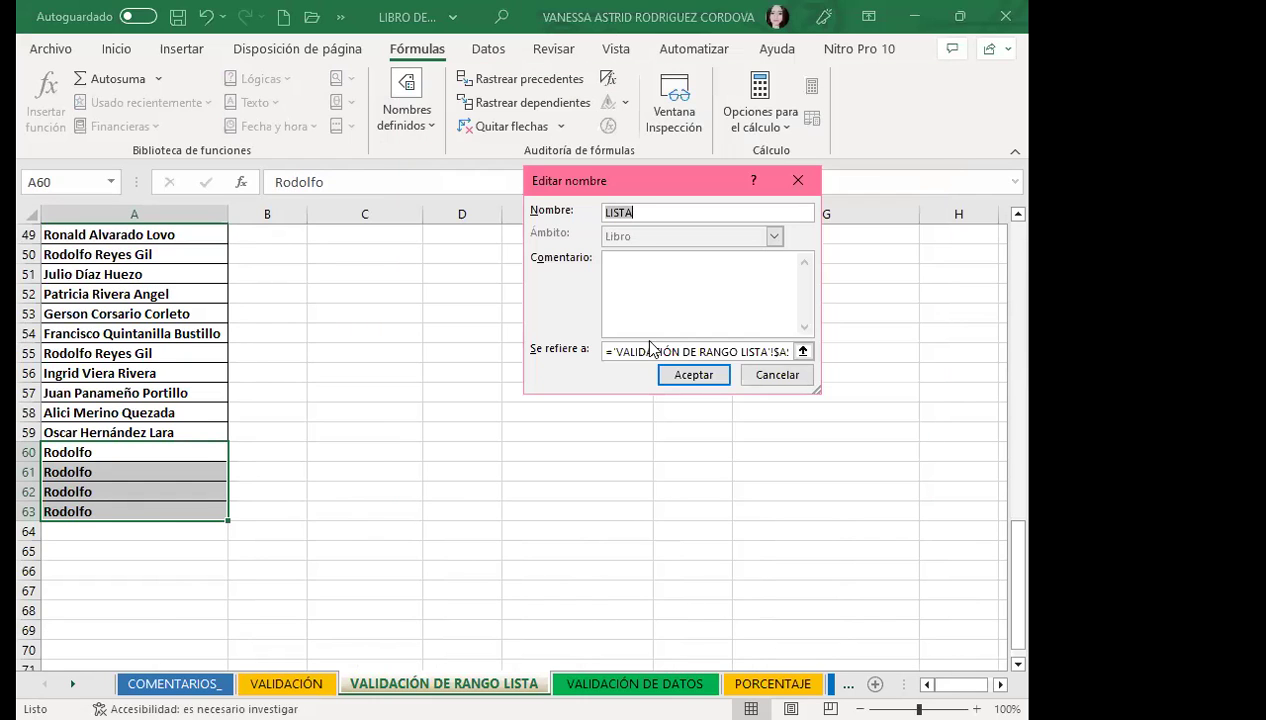
left_click(803, 352)
scroll(139, 450, "down", 3)
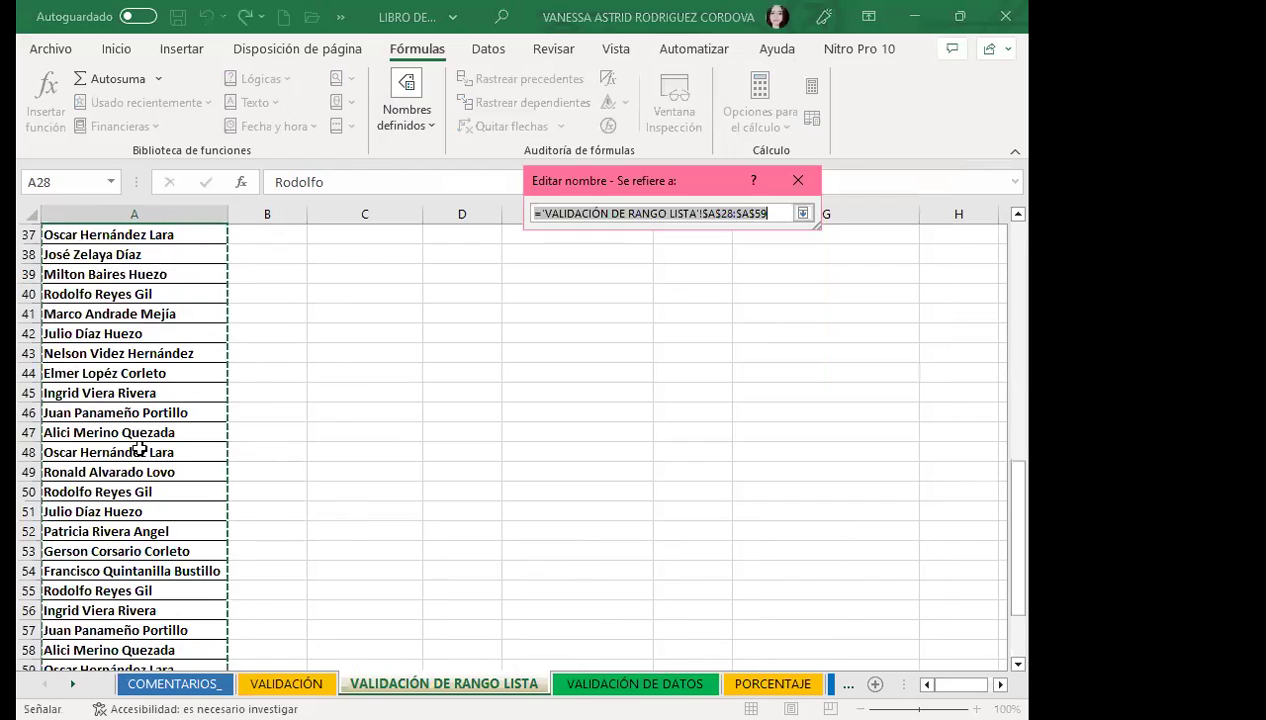
scroll(139, 450, "down", 5)
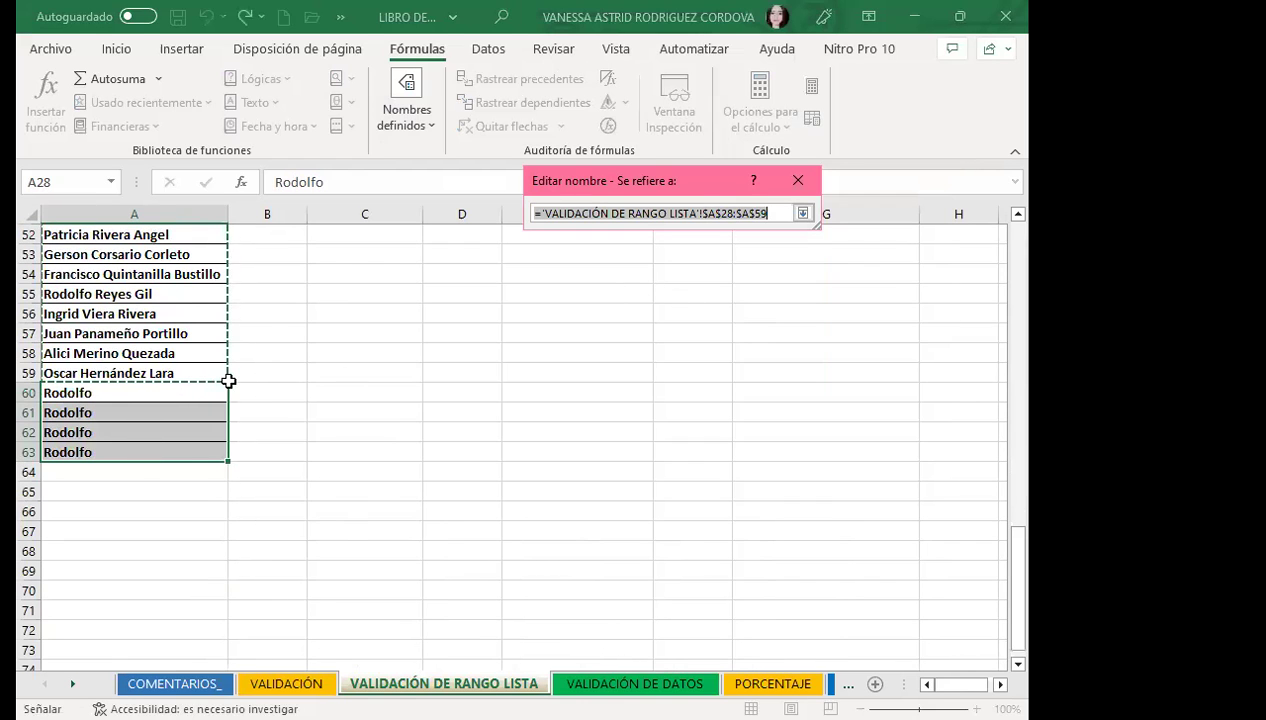
left_click(770, 213)
key("BackSpace")
key("BackSpace")
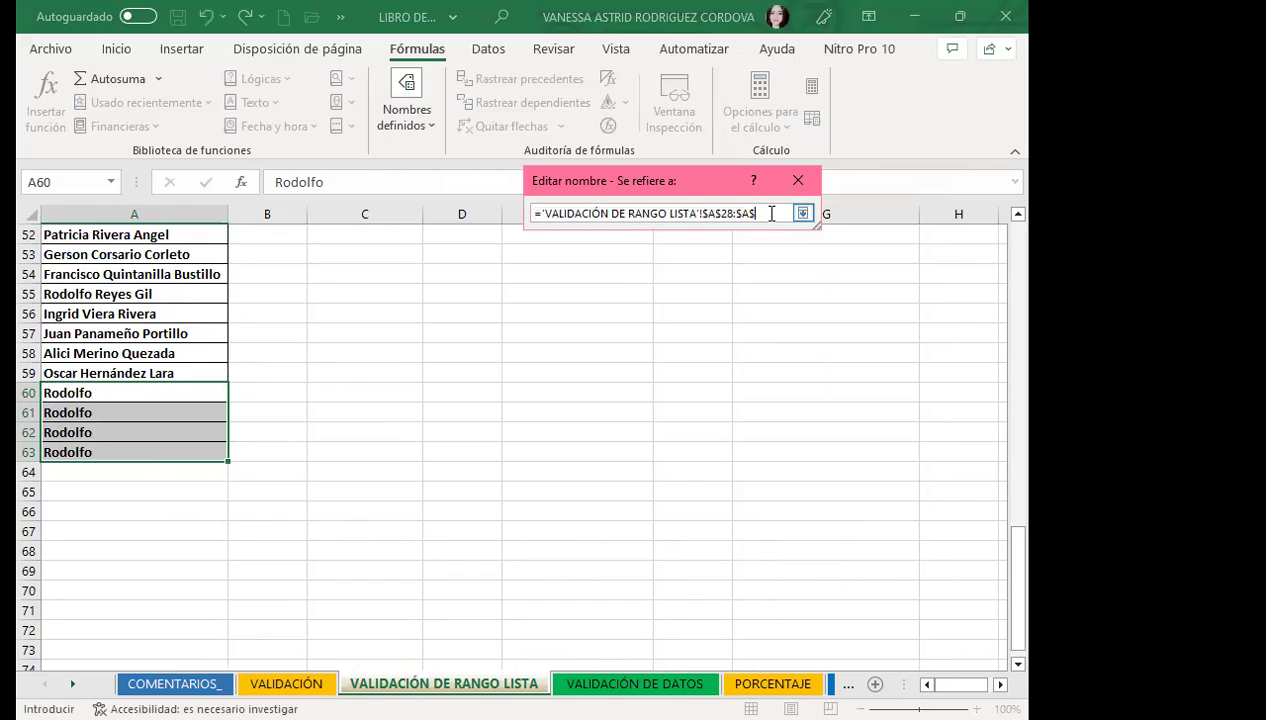
type("63")
key("Return")
left_click(687, 376)
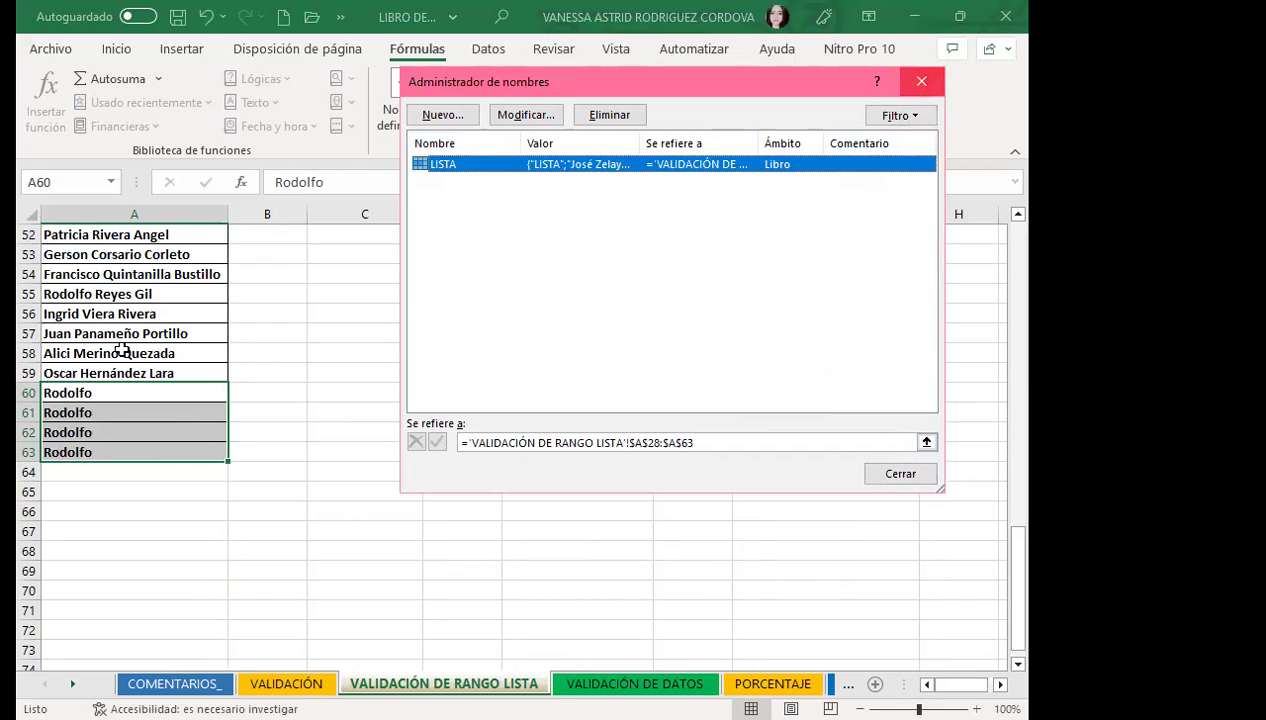
scroll(200, 400, "up", 4)
left_click(75, 184)
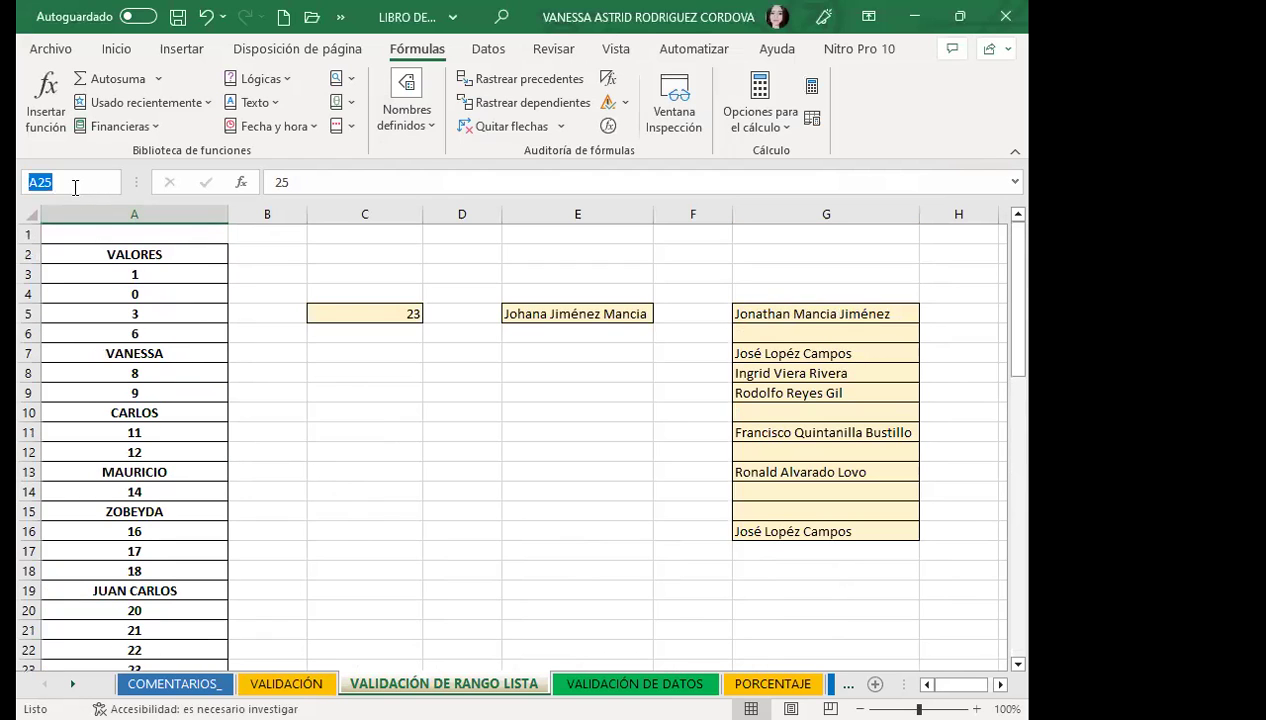
type("LISTA")
key("Return")
scroll(185, 480, "down", 3)
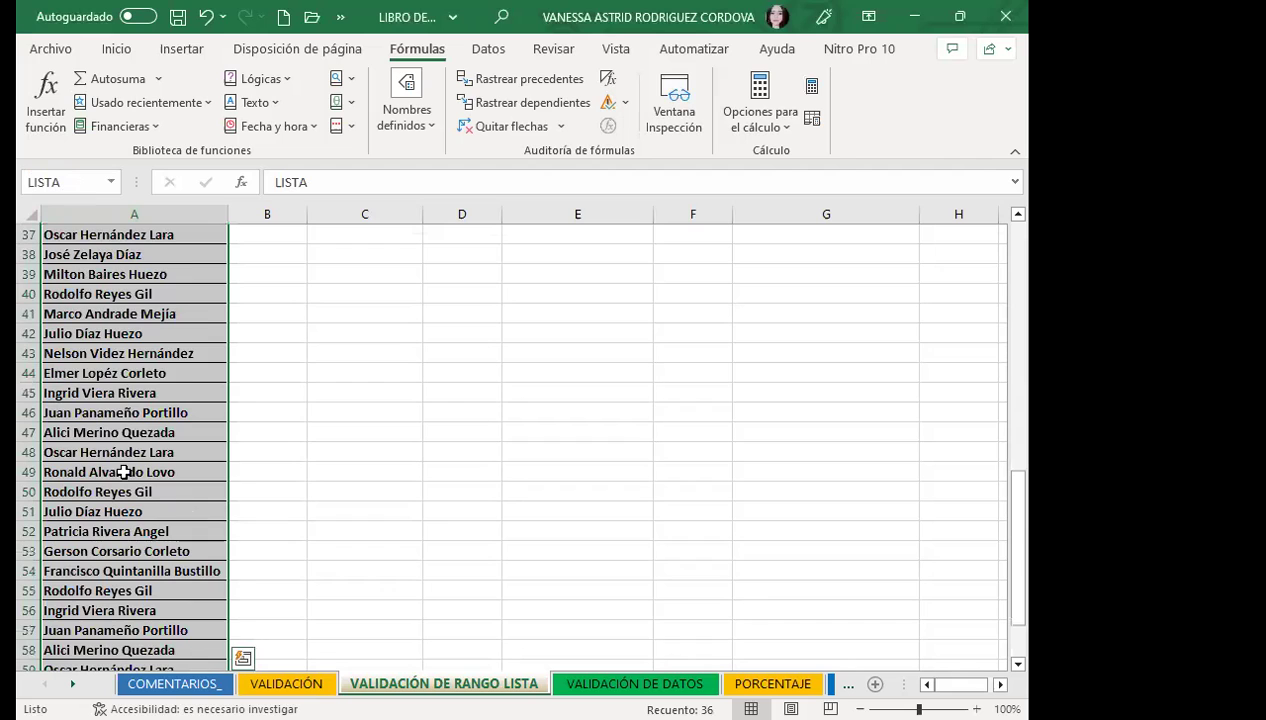
scroll(190, 515, "down", 6)
scroll(257, 441, "up", 18)
left_click(329, 491)
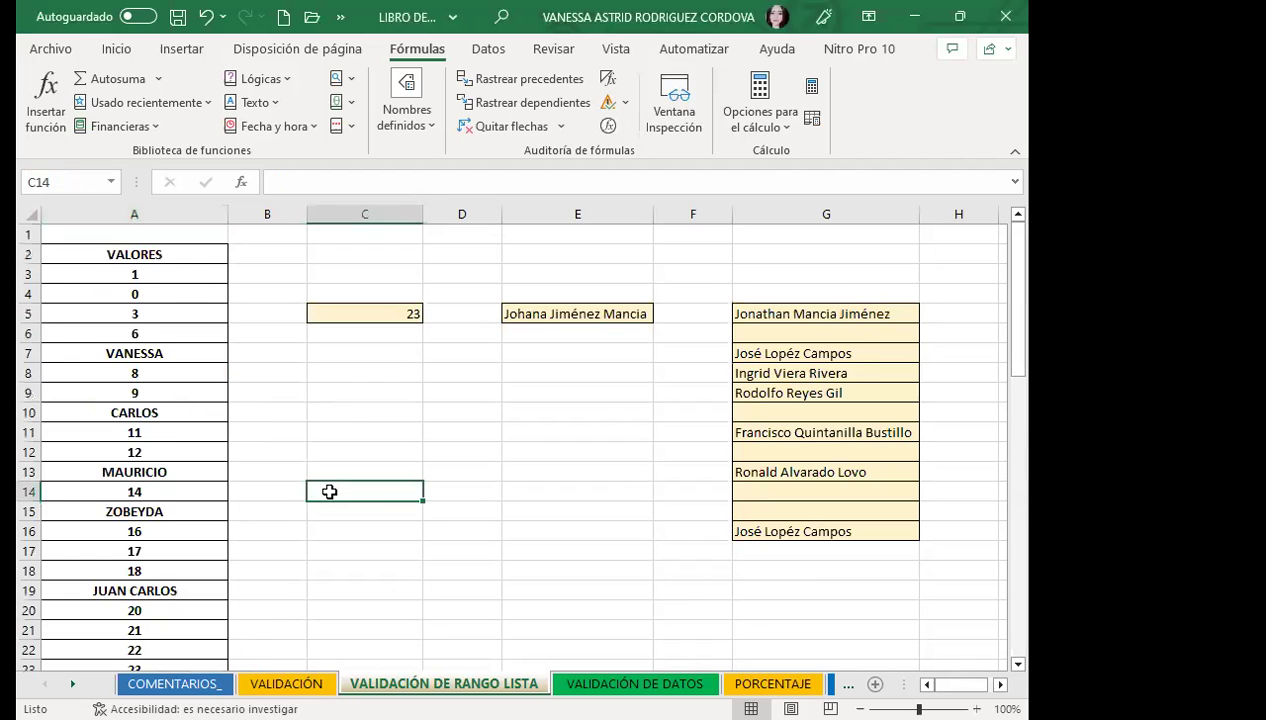
left_click(553, 470)
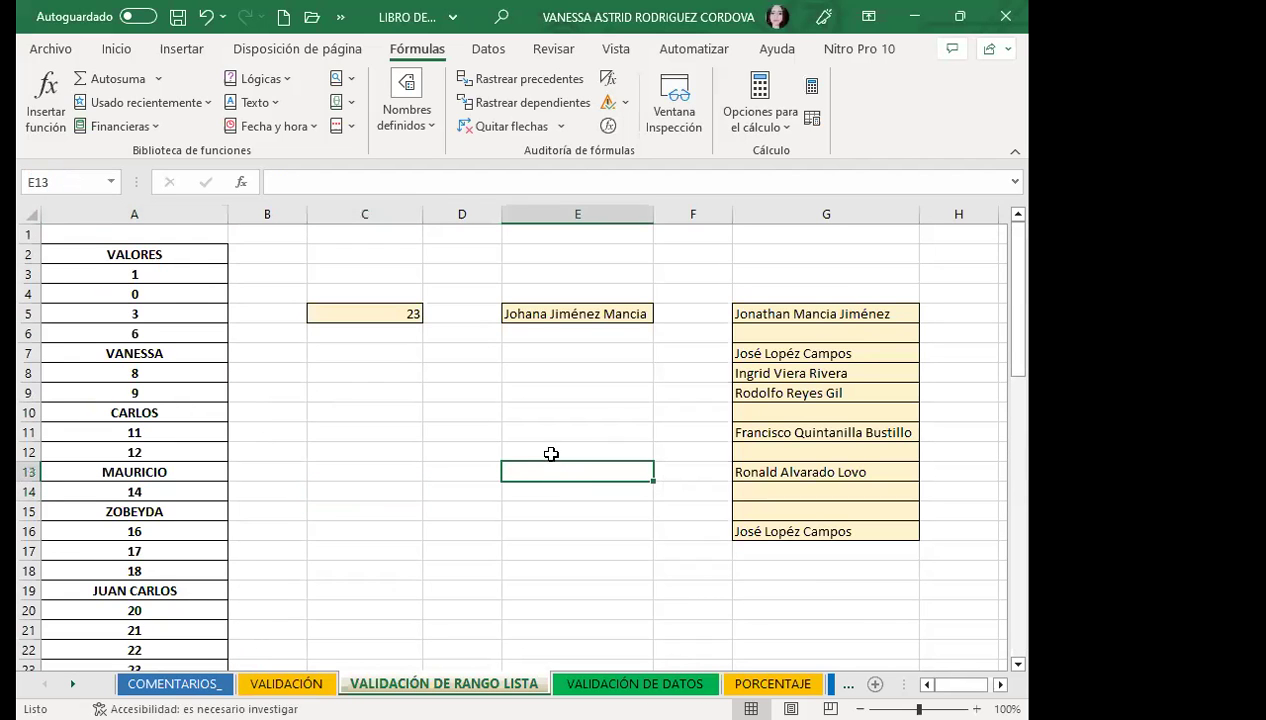
left_click(854, 310)
left_click(600, 313)
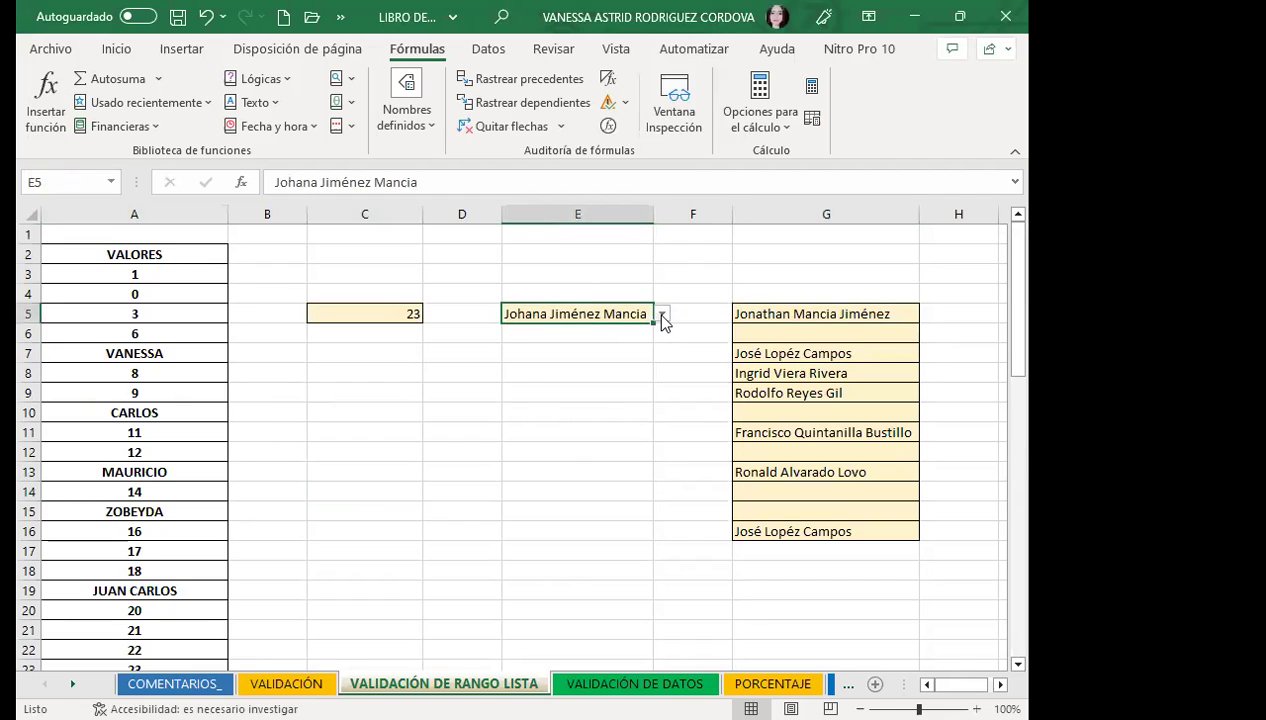
left_click(662, 313)
left_click_drag(658, 360, 660, 405)
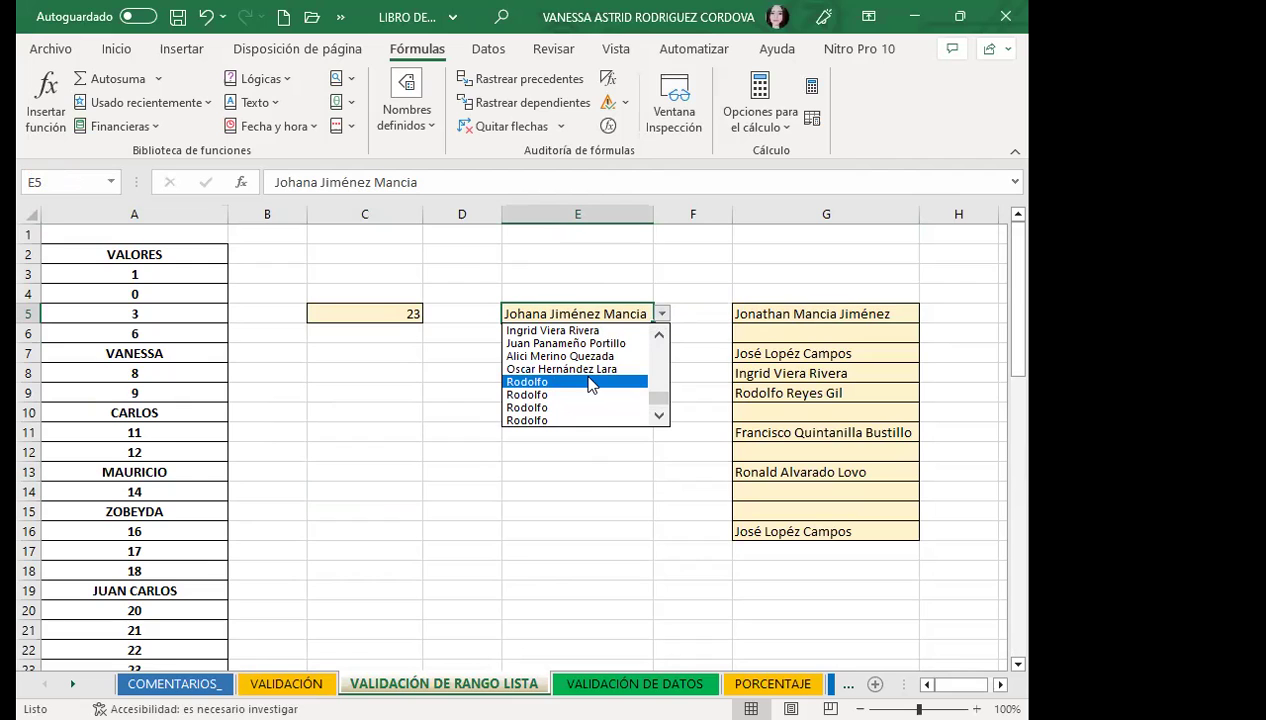
scroll(124, 548, "down", 8)
left_click_drag(115, 570, 113, 547)
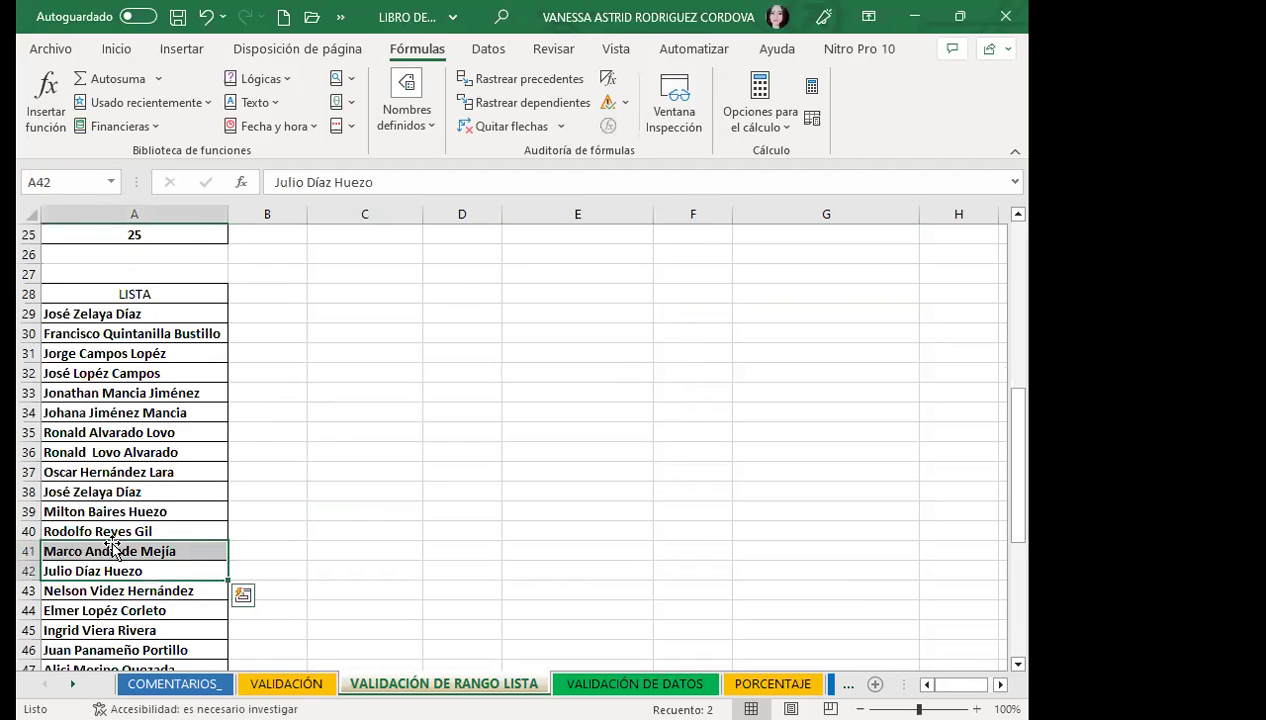
scroll(115, 500, "down", 10)
scroll(114, 463, "up", 3)
left_click(119, 450)
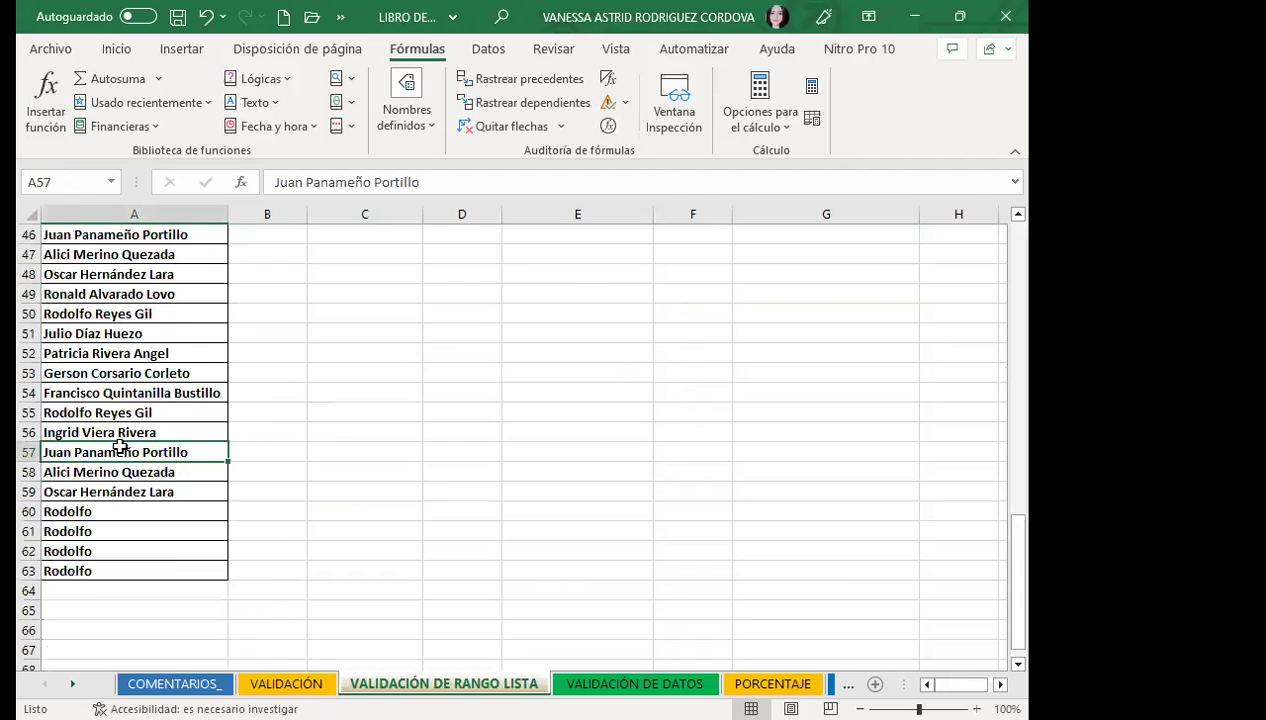
left_click(117, 411)
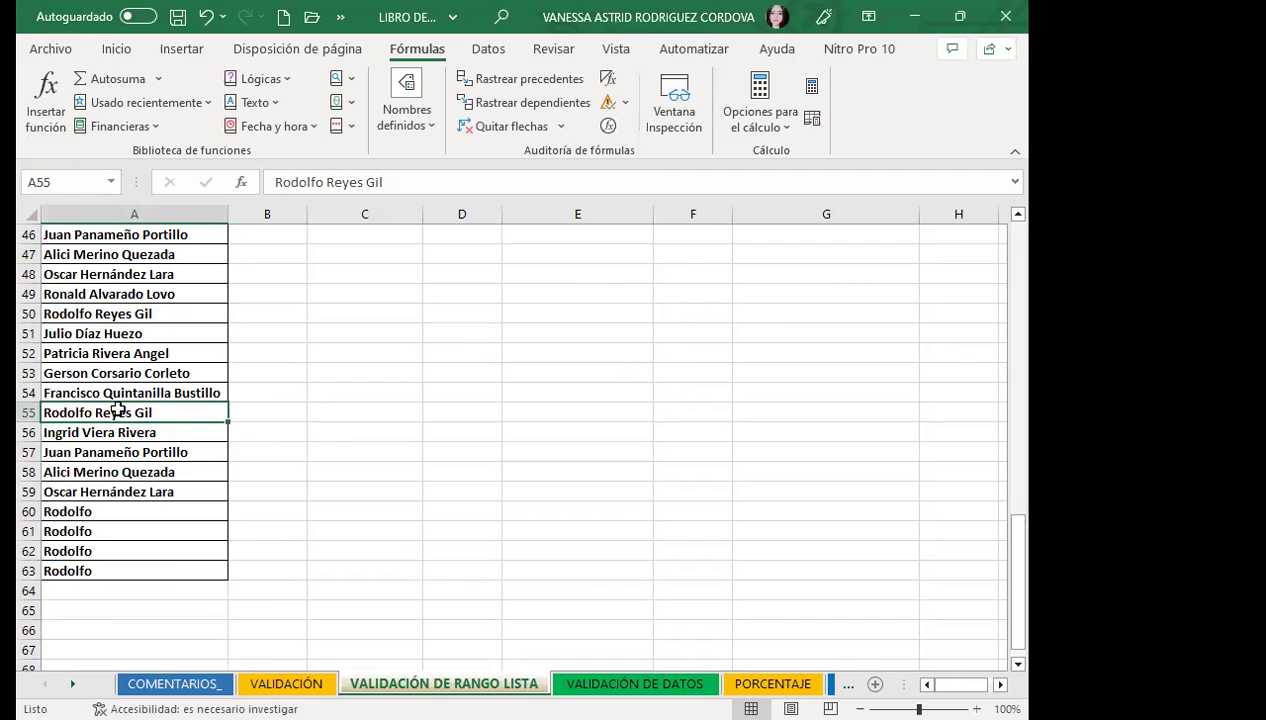
scroll(520, 526, "up", 10)
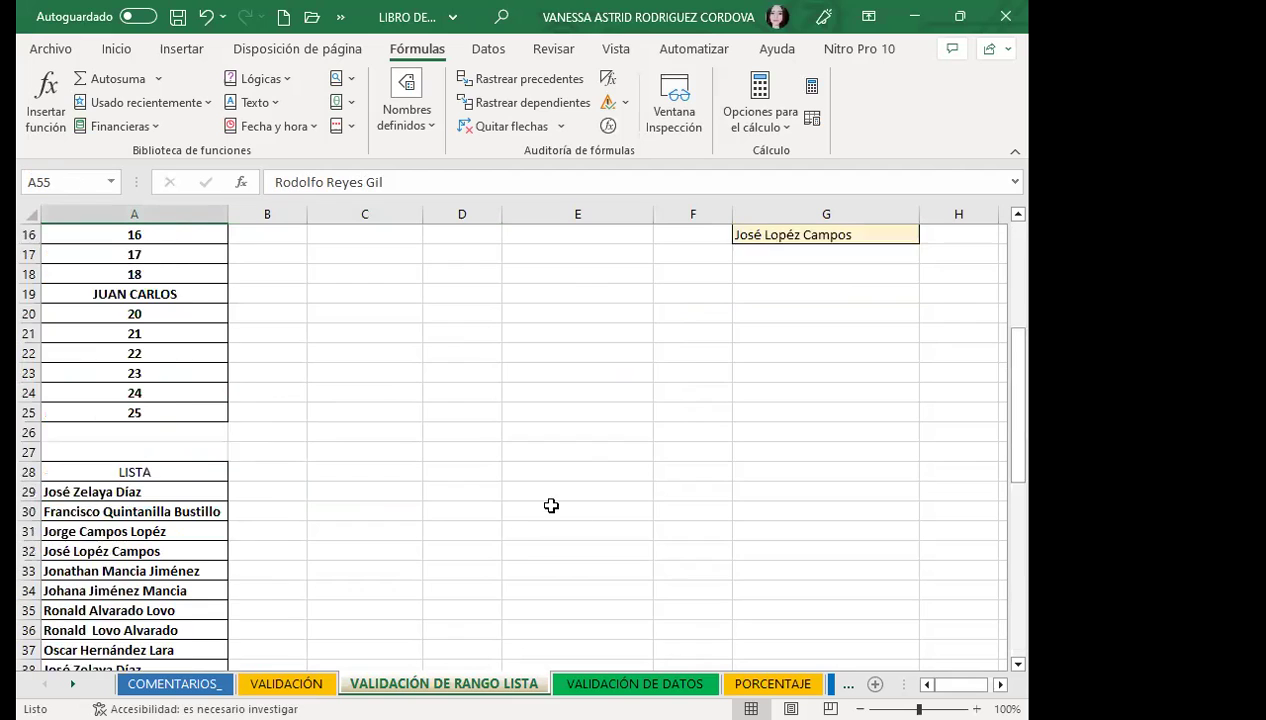
scroll(551, 506, "up", 5)
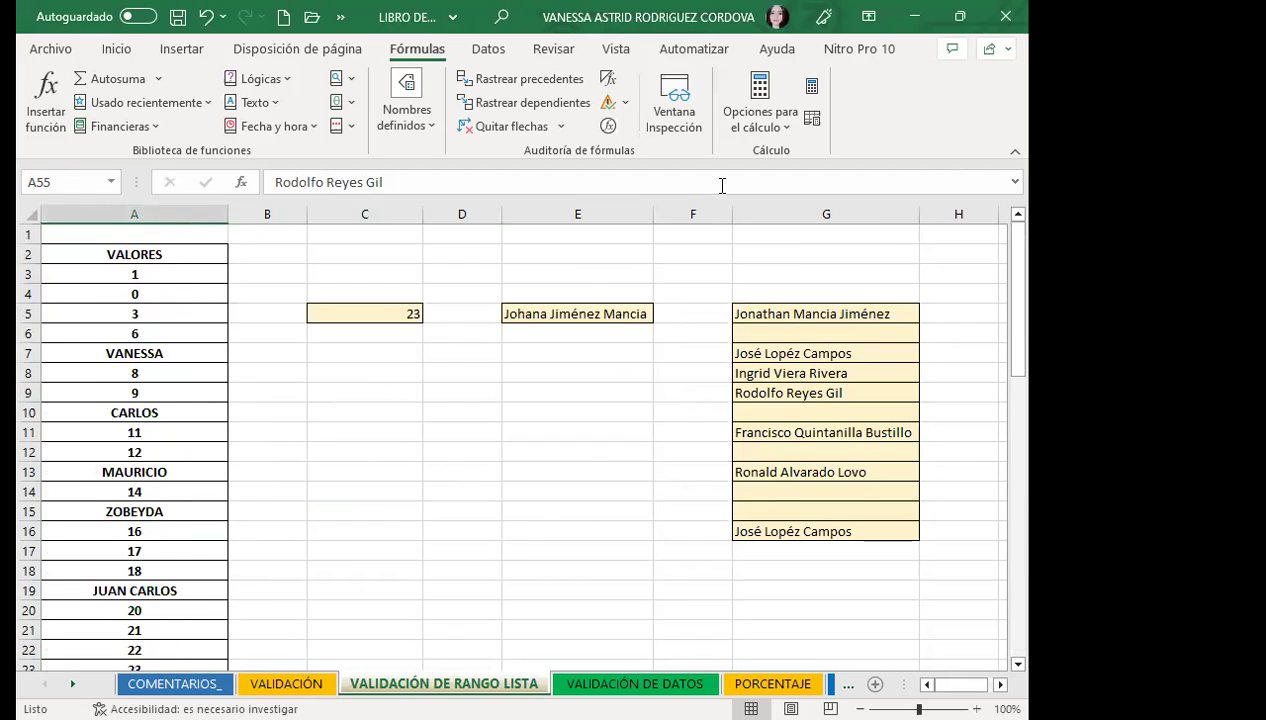
left_click(620, 323)
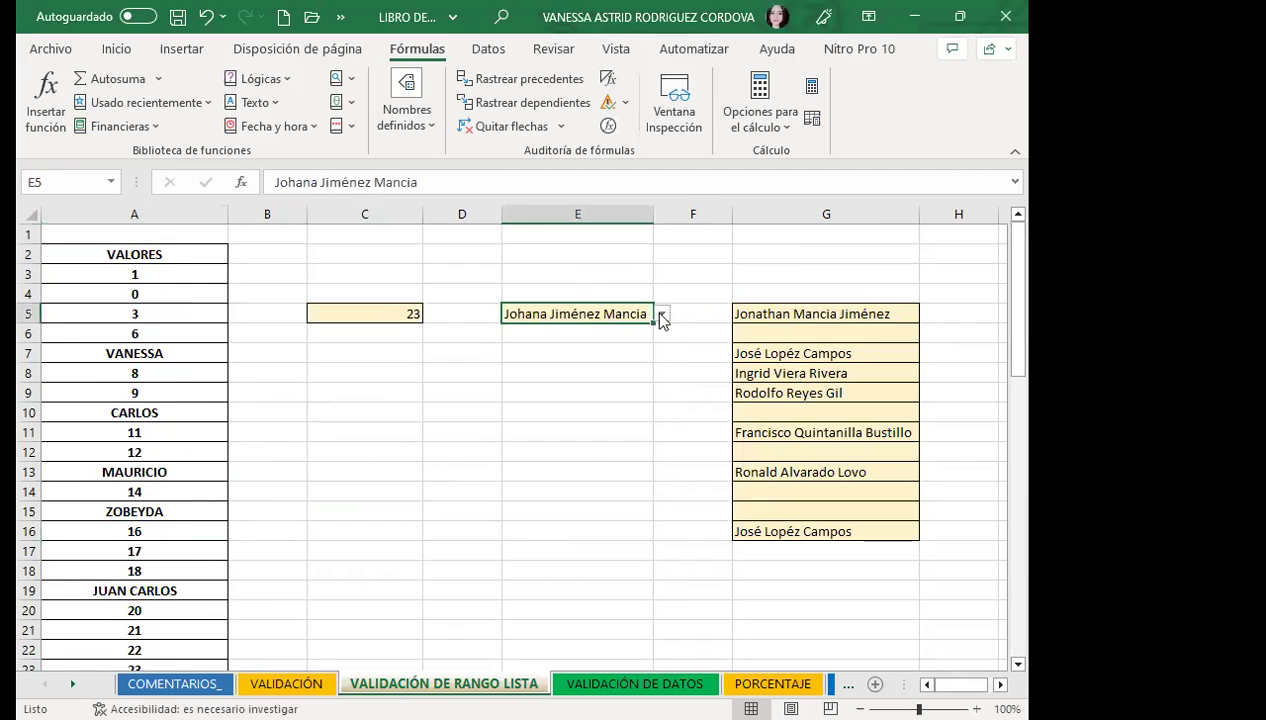
left_click(661, 316)
left_click_drag(659, 358, 668, 428)
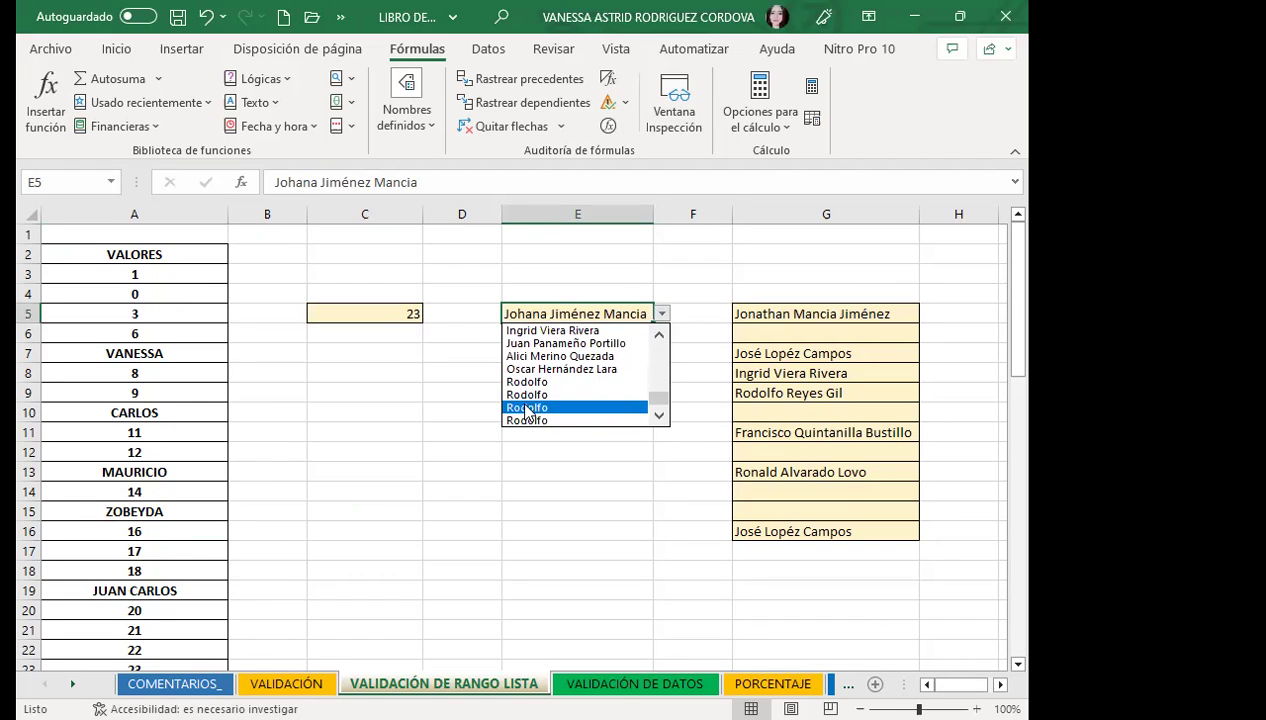
left_click(556, 273)
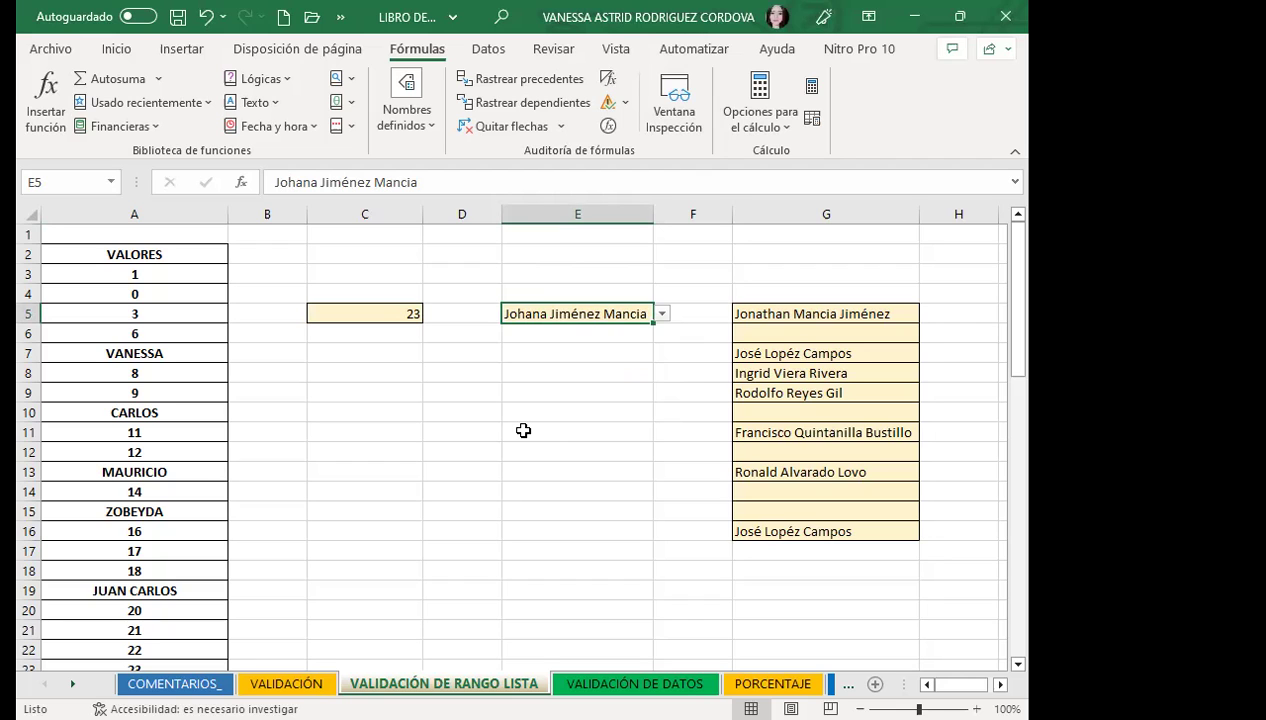
key("ctrl+Page_Down")
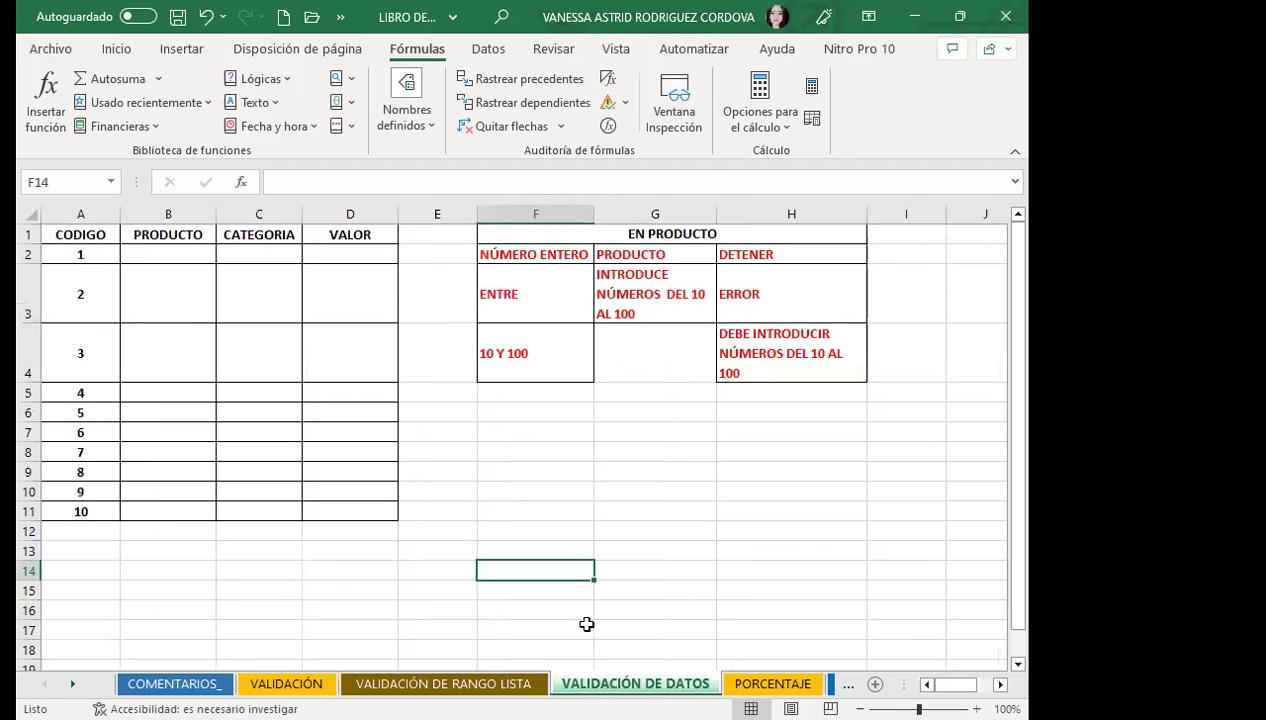
left_click_drag(405, 450, 409, 440)
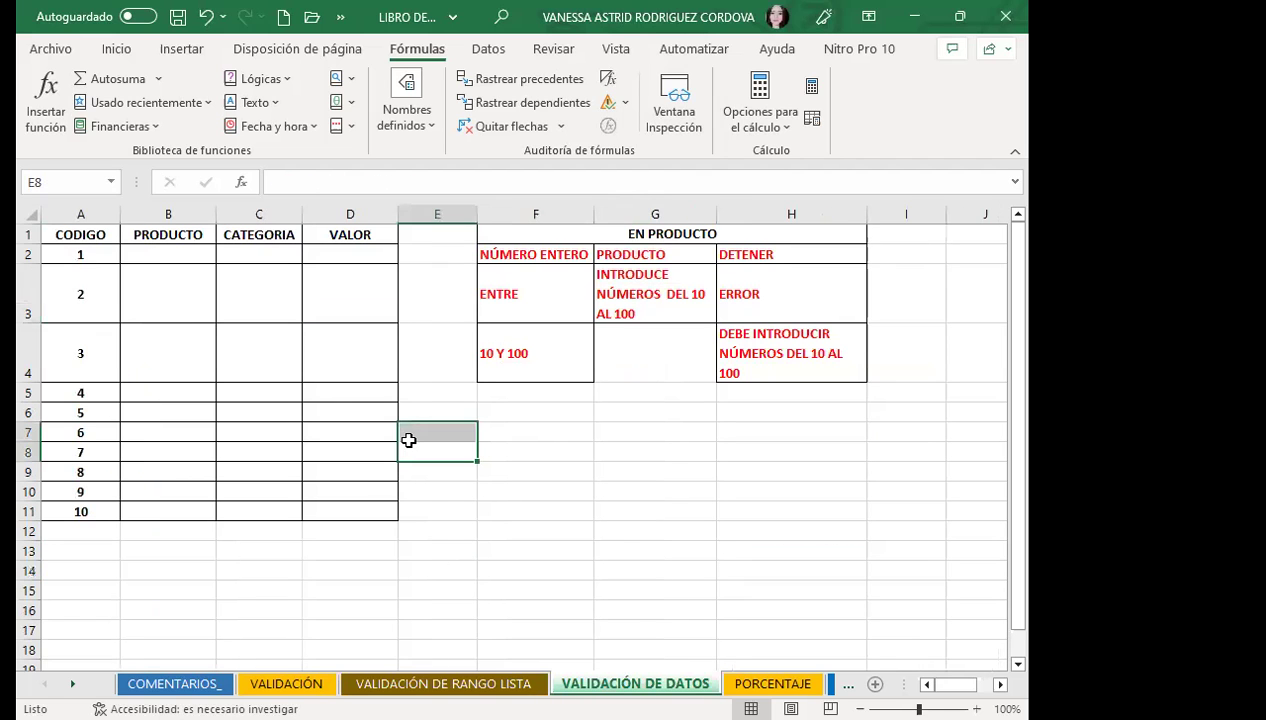
left_click(575, 440)
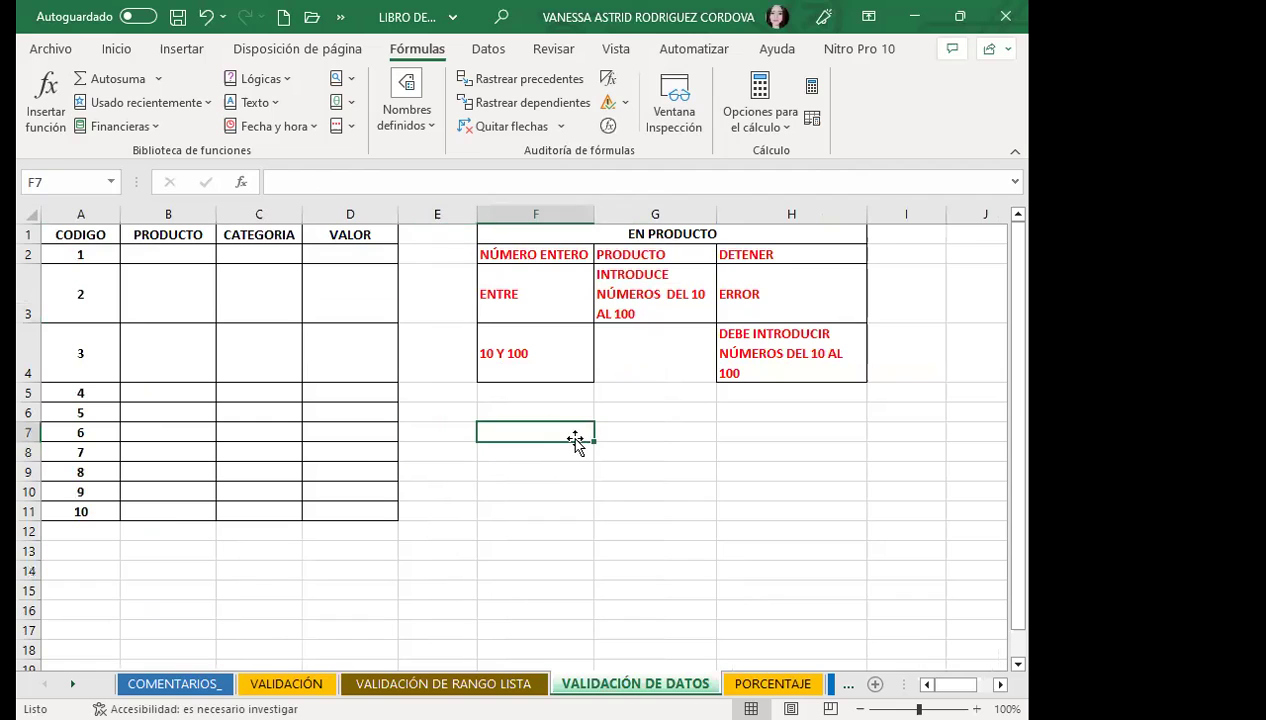
left_click(255, 232)
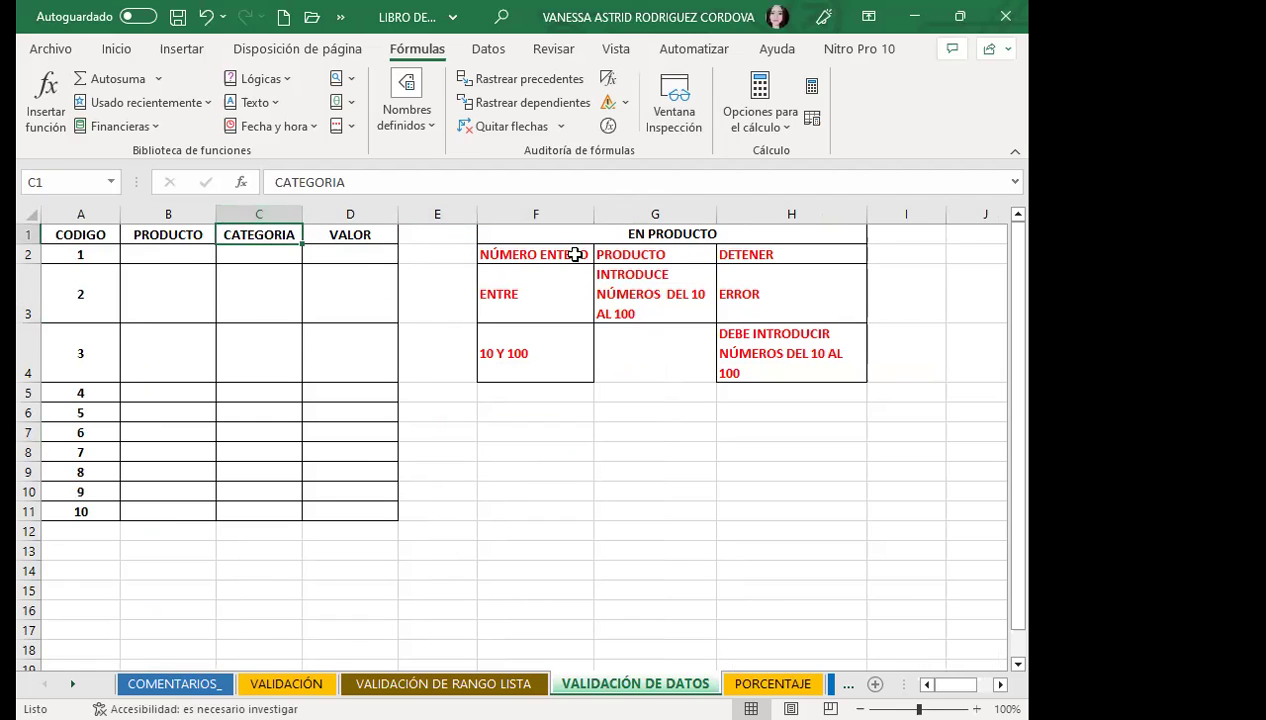
left_click(658, 359)
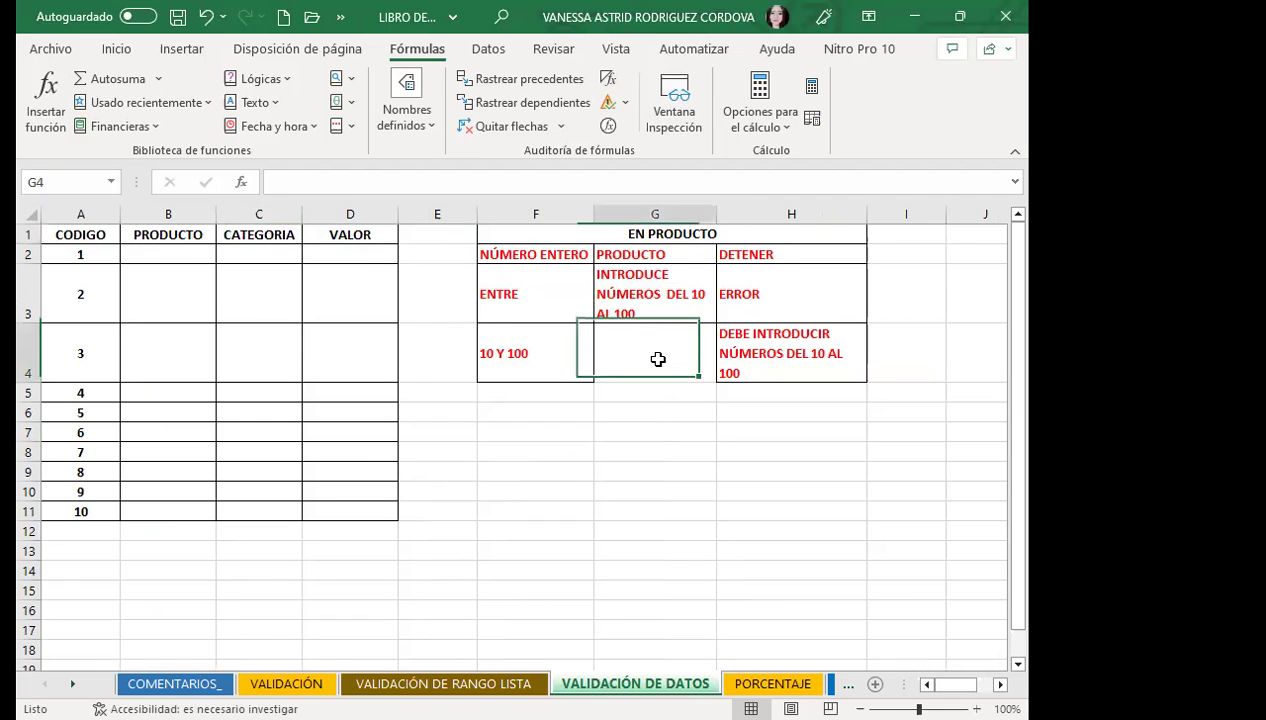
left_click(167, 255)
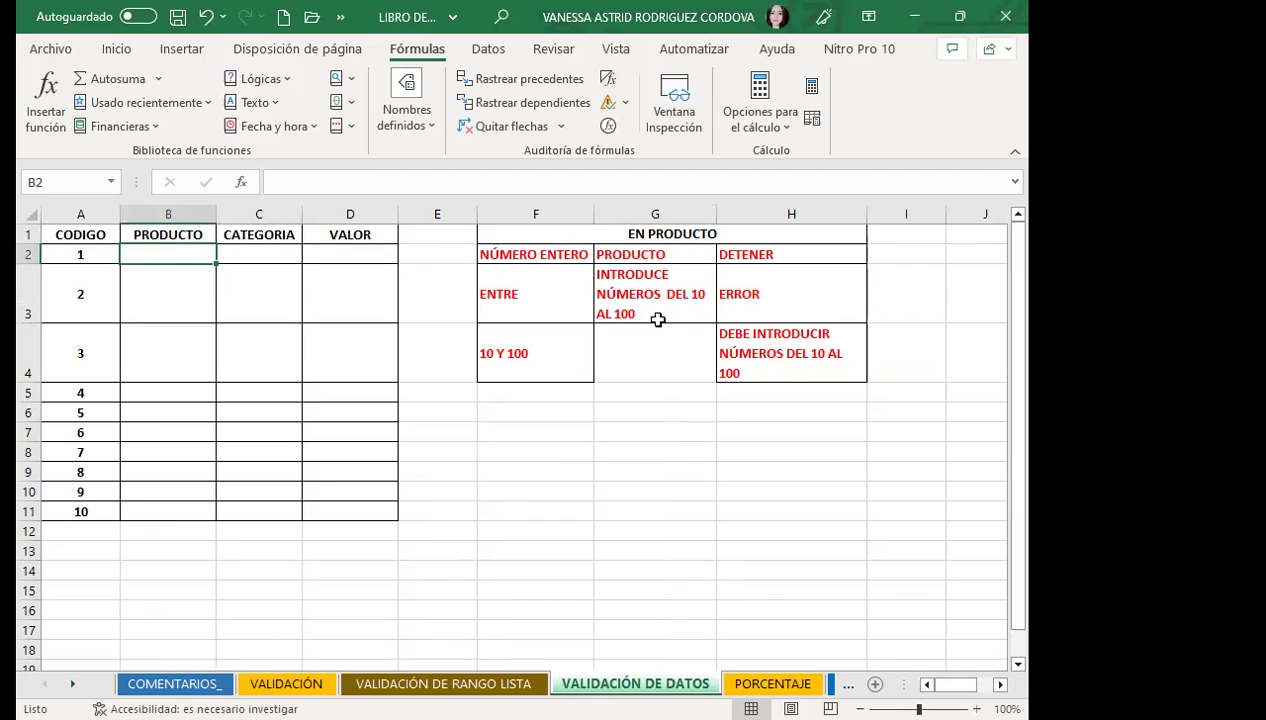
left_click_drag(165, 256, 164, 511)
scroll(699, 393, "down", 2)
scroll(699, 393, "up", 2)
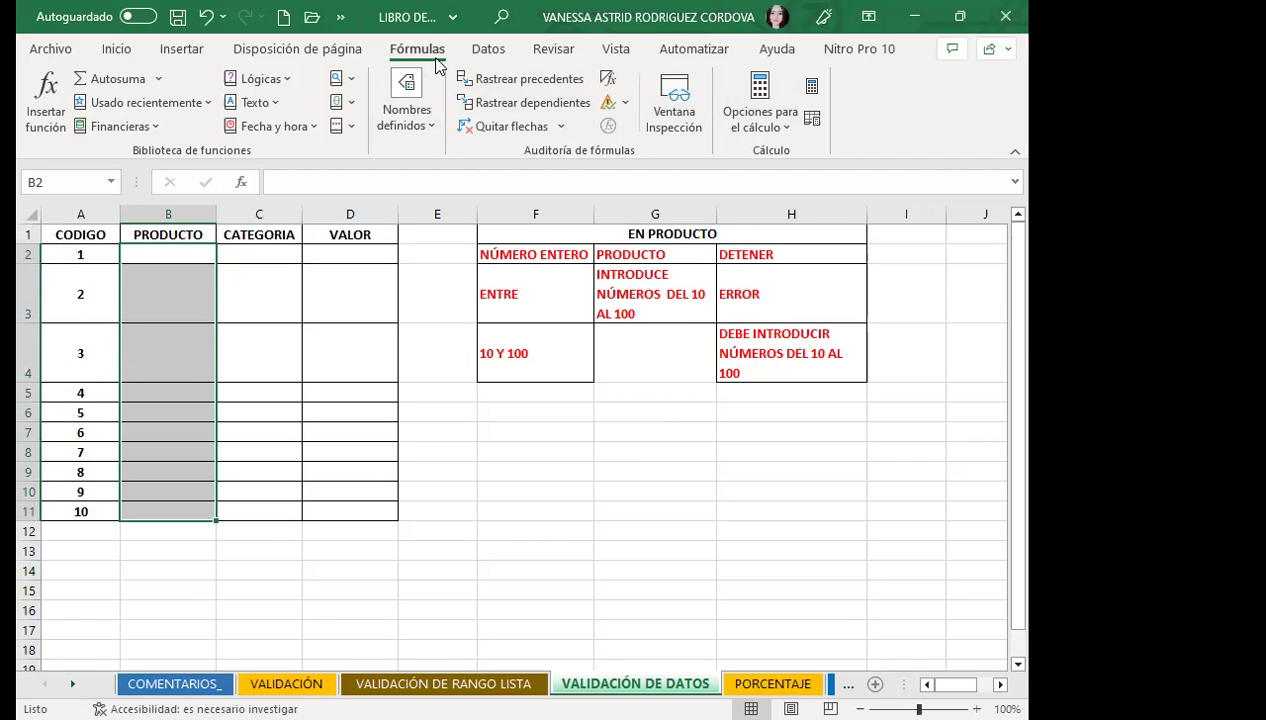
- Give B2:B11 a Número entero validation between minimum 10 and maximum 100
left_click(488, 48)
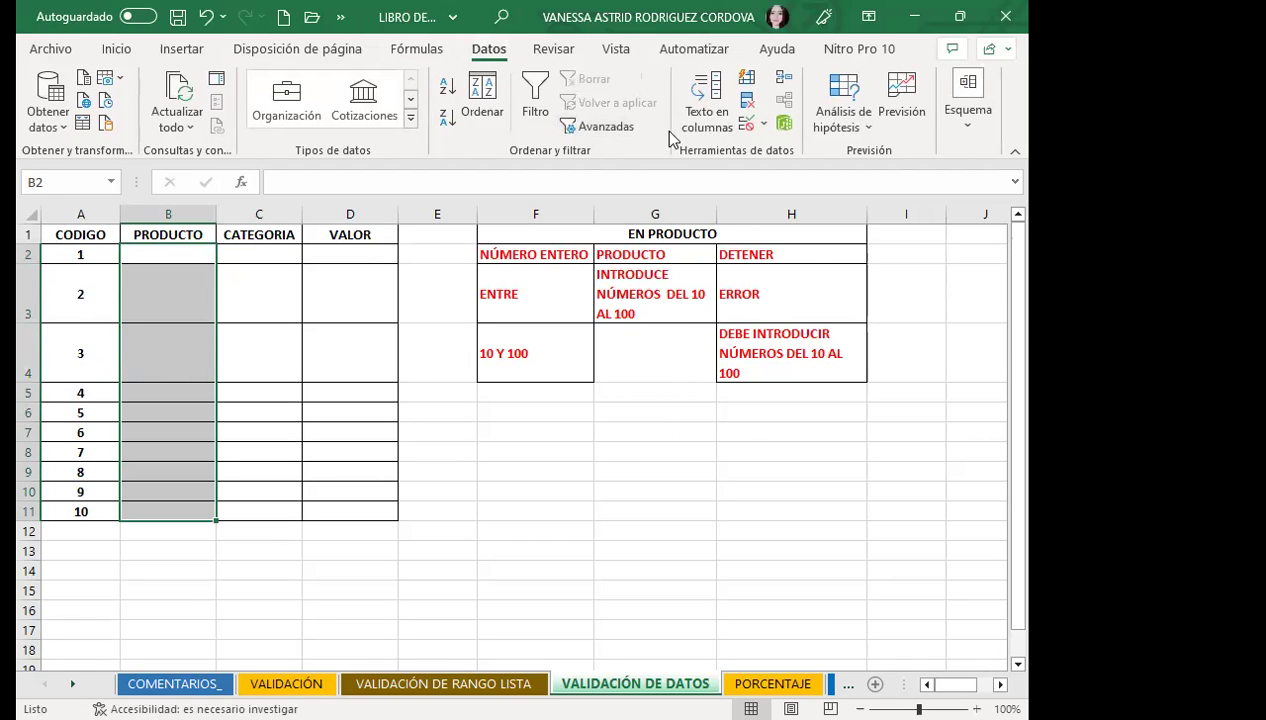
left_click(767, 125)
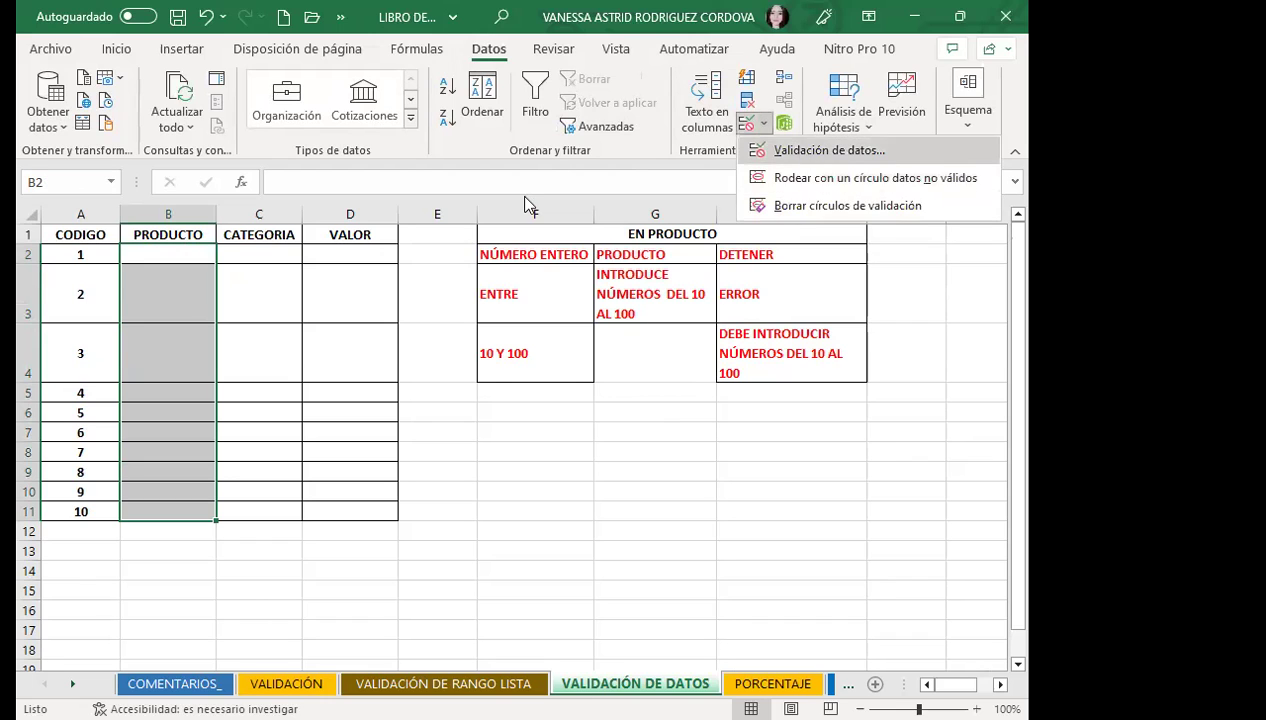
left_click(798, 151)
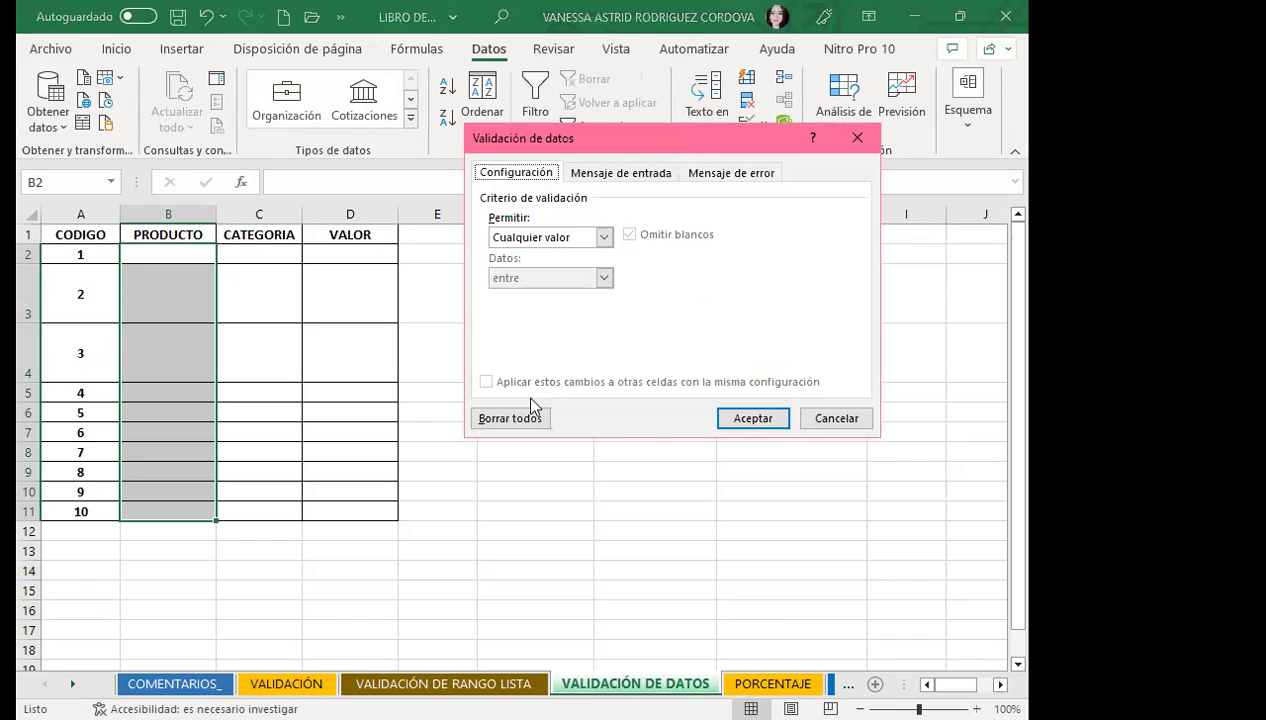
left_click(590, 497)
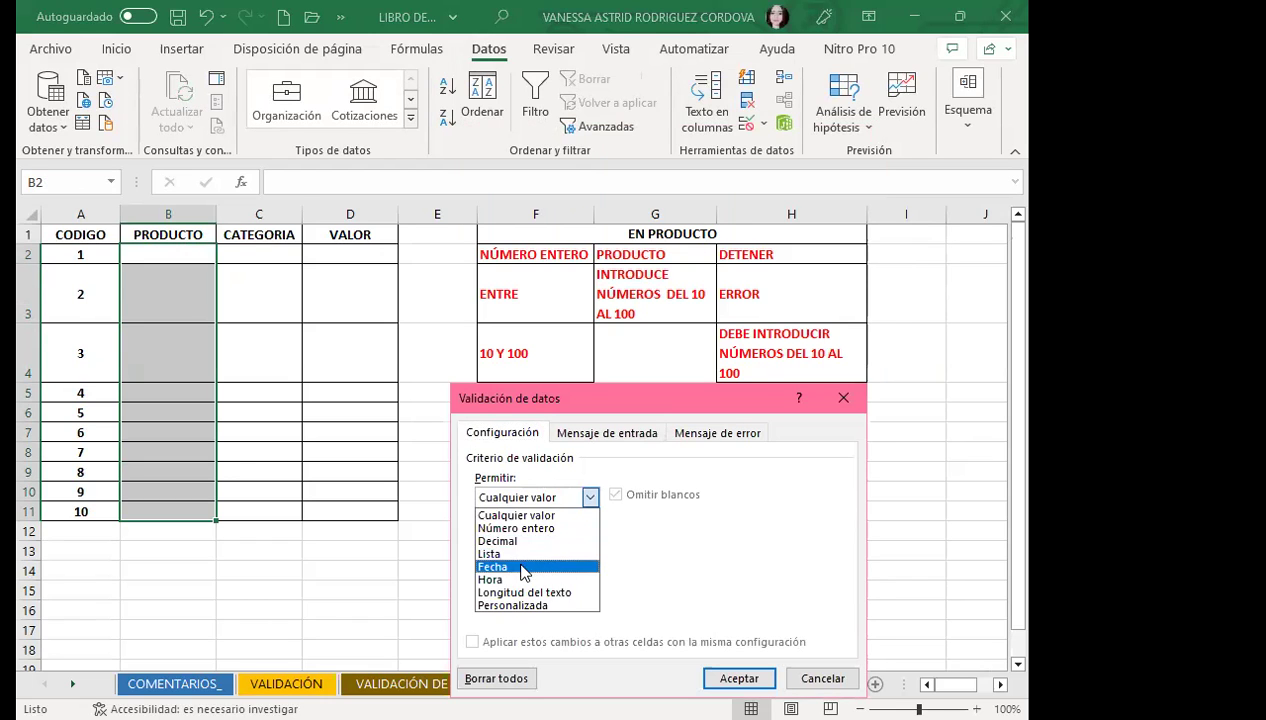
left_click(526, 528)
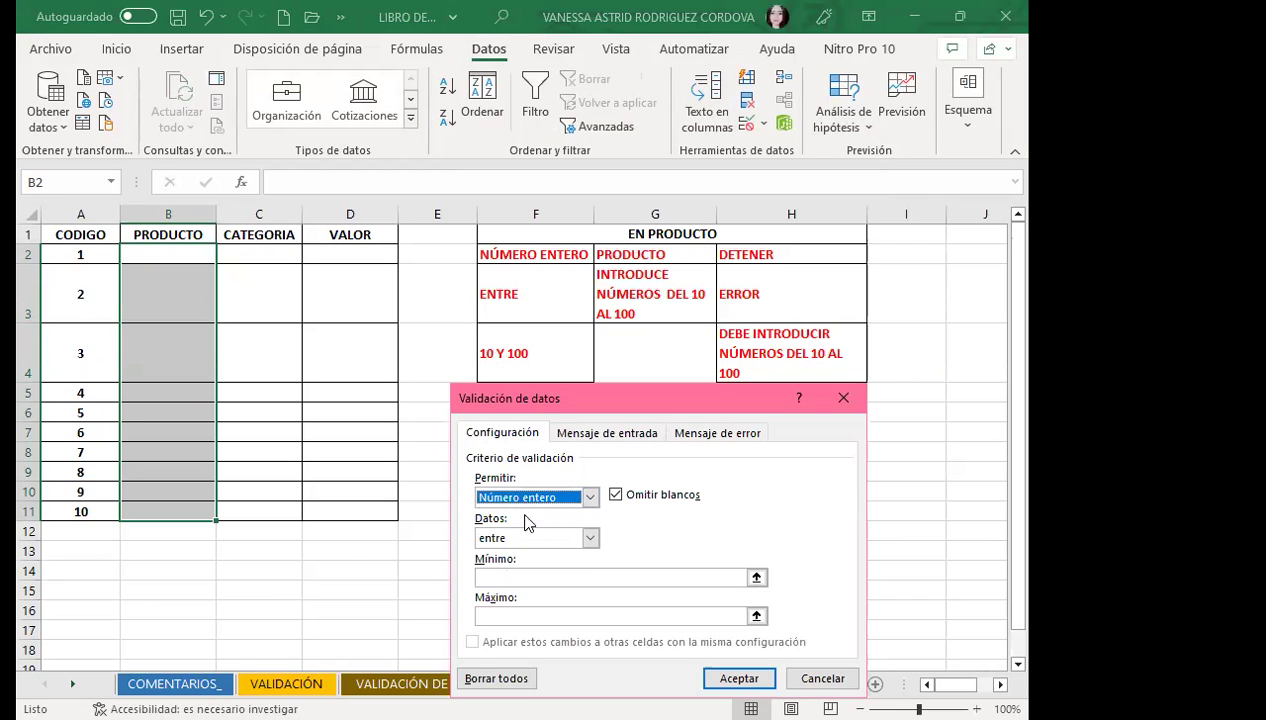
left_click(504, 577)
type("10")
left_click(506, 614)
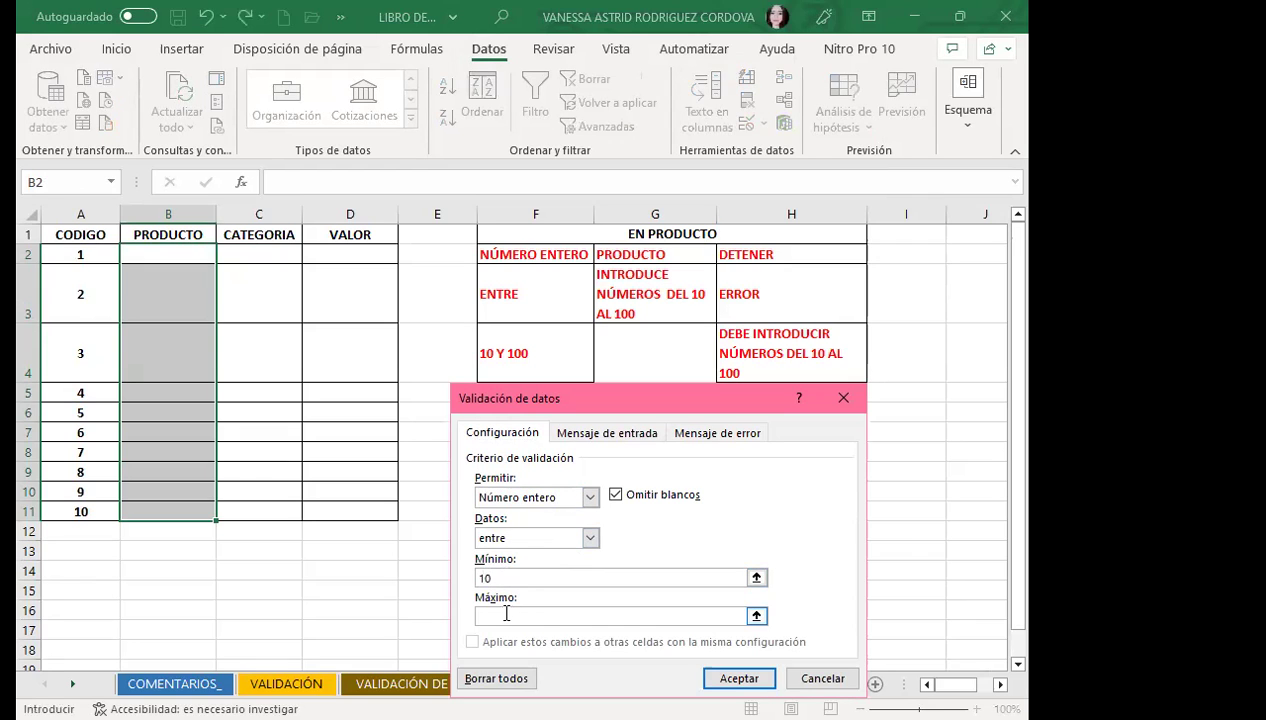
type("100")
- Add an input message titled PRODUCTO reading 'INTRODUCE NÚMEROS DEL 10 AL 100'
left_click(606, 433)
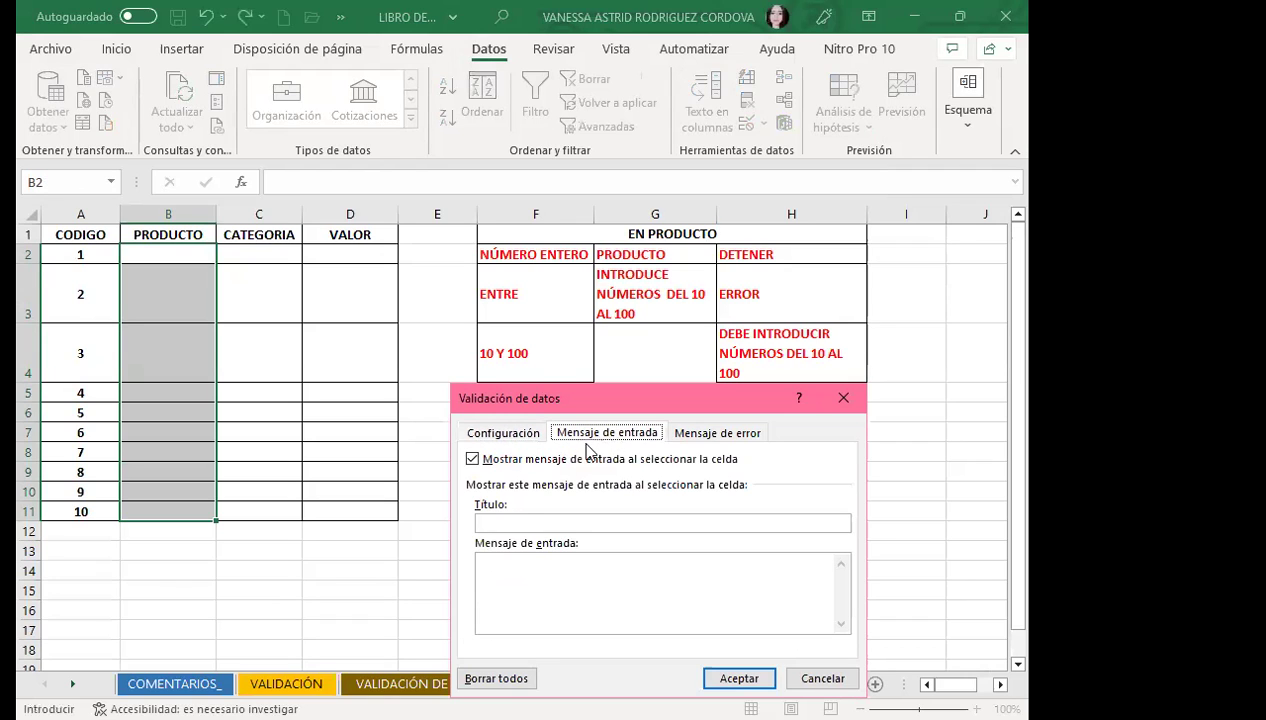
left_click(520, 522)
type("PR")
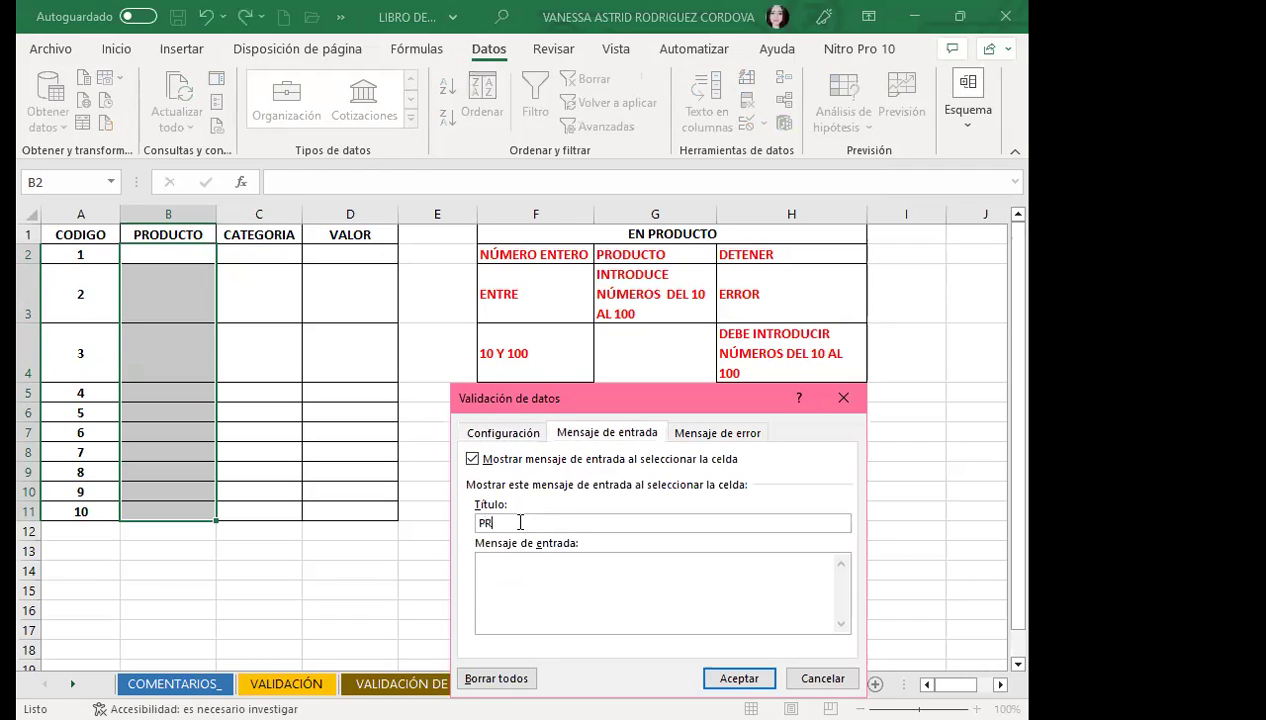
type("ODUCTO")
left_click(510, 578)
type("TRODUCIR NÚM")
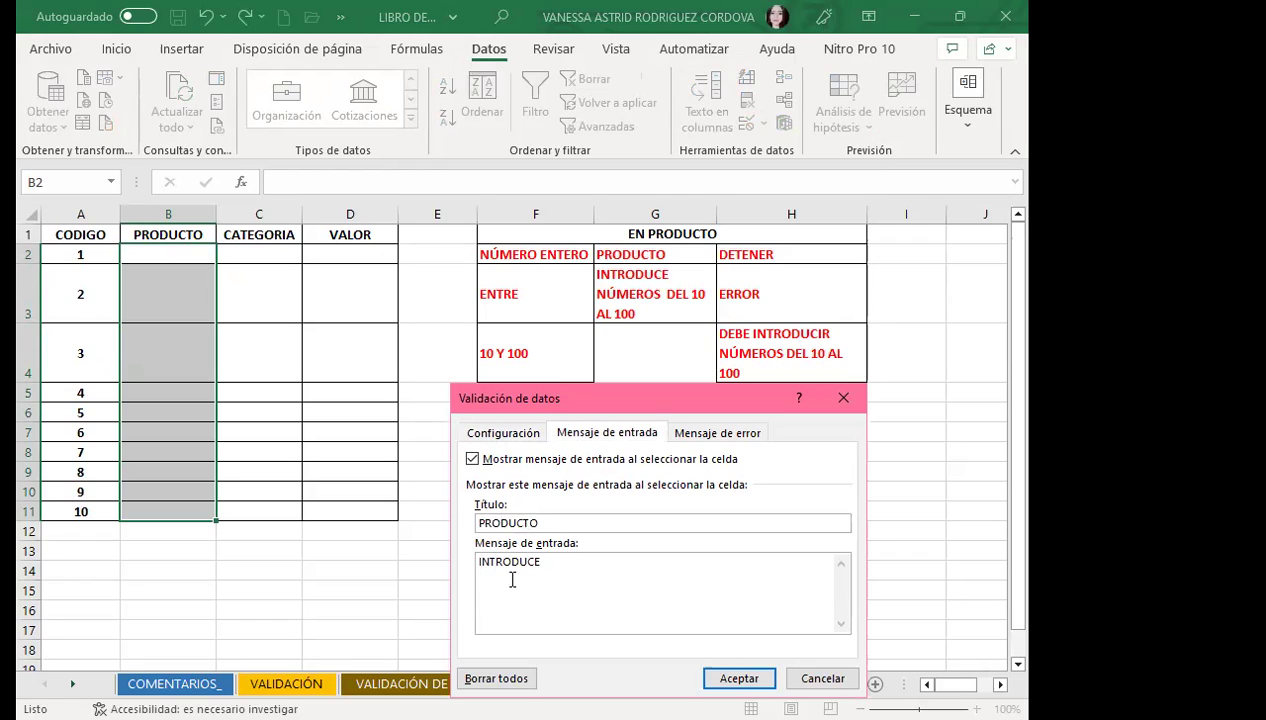
type("EROS DEL 10 AL 100")
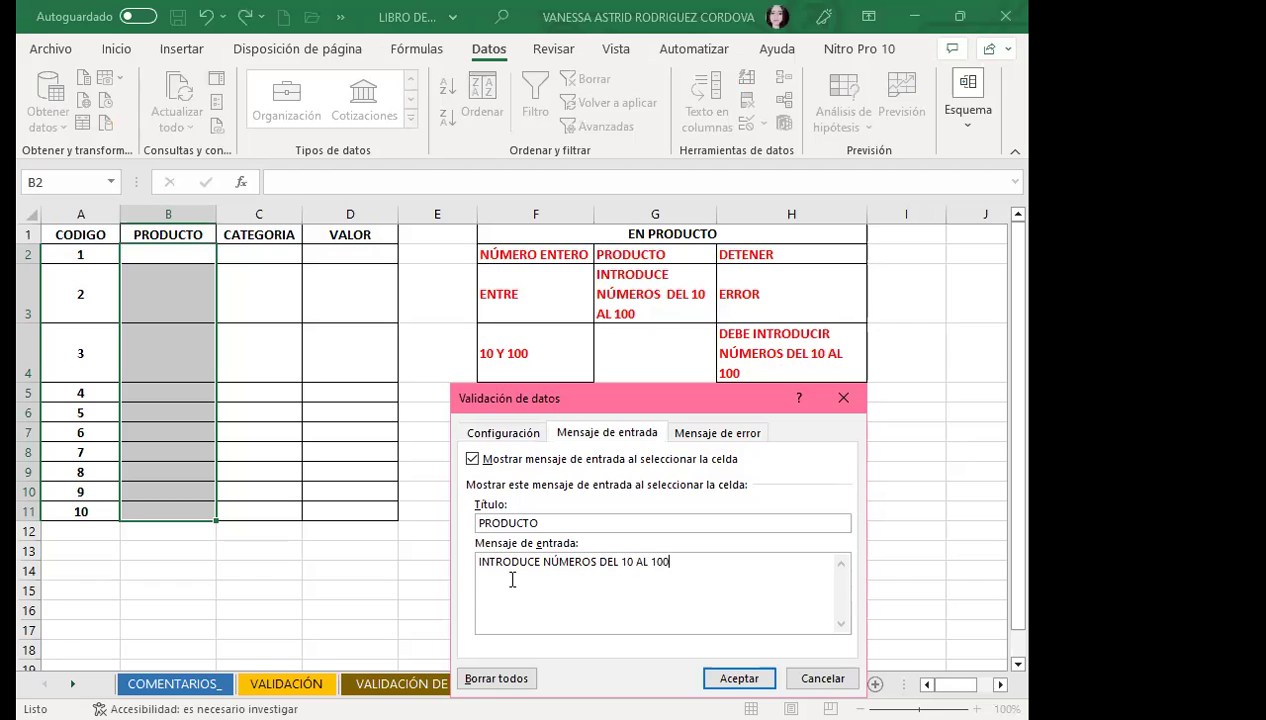
left_click(730, 436)
left_click(666, 519)
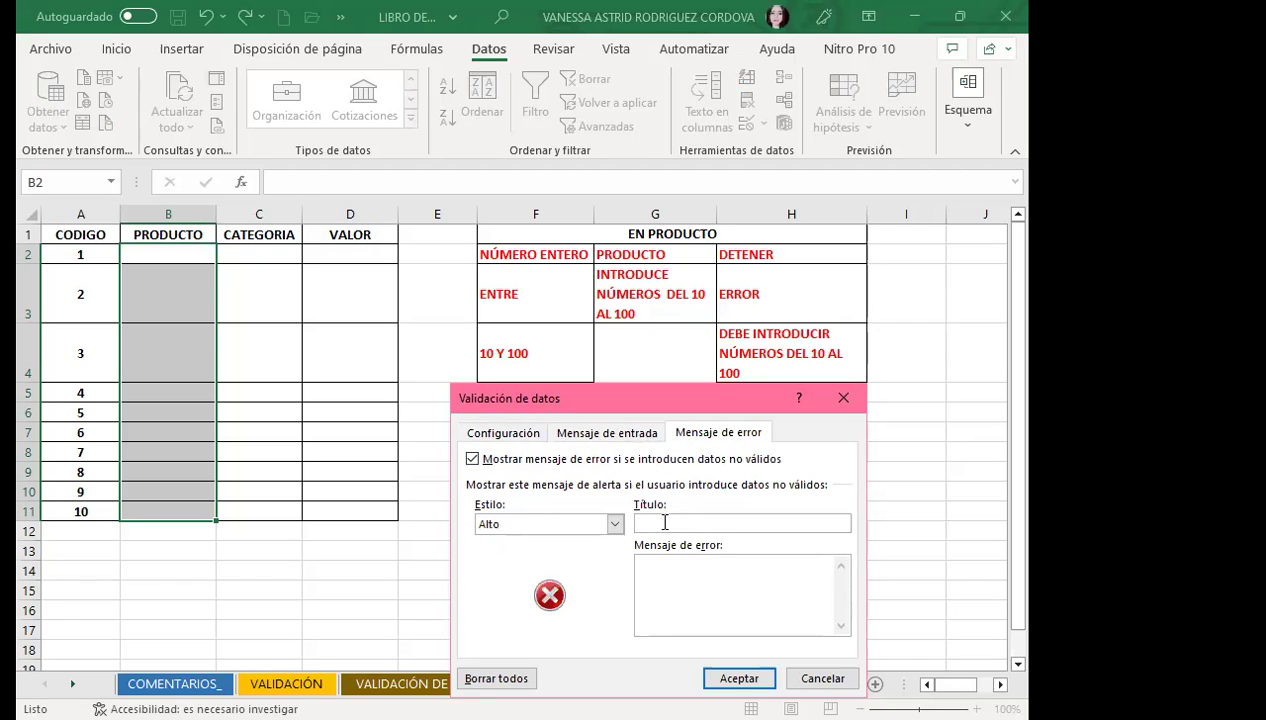
- Add a Stop error alert titled ERROR reading 'DEBE DE INTRODUCIR NÚMEROS DEL 10 AL 100' and apply it
type("ERROR")
left_click(668, 577)
type("DEBE DE INTRODUCIR")
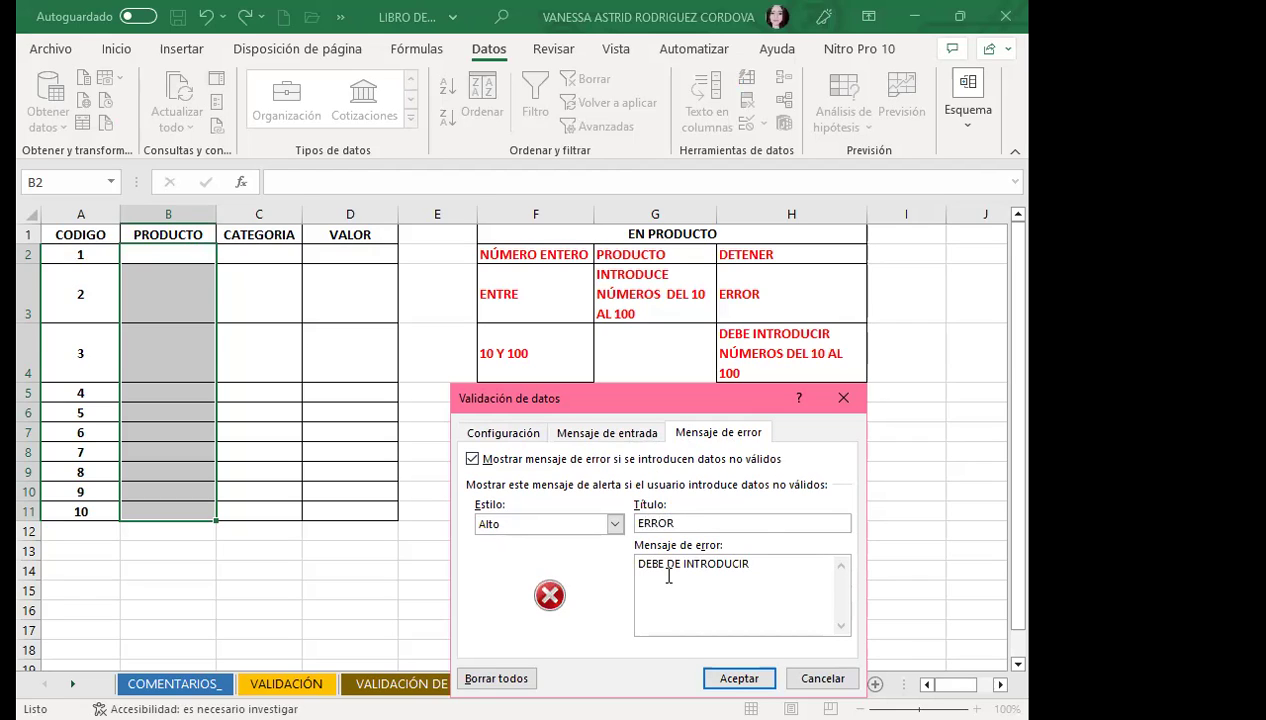
type(" NÚMEROS DEL 10 AL 100")
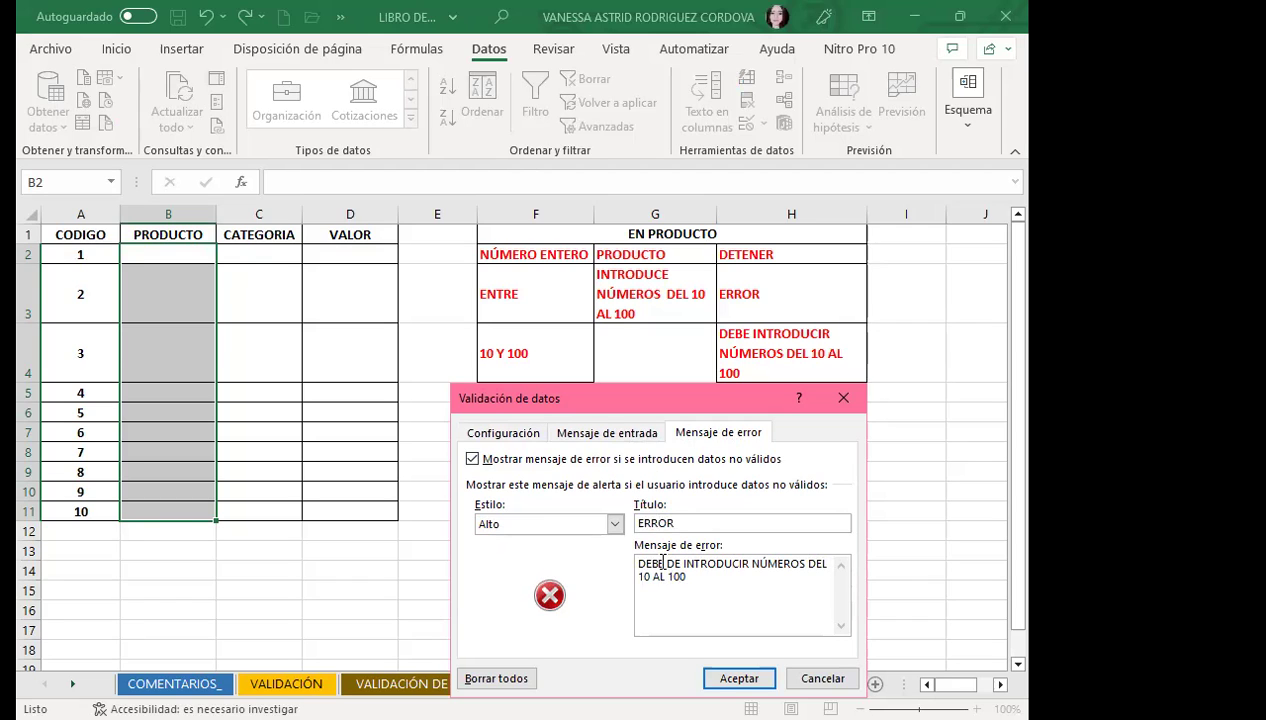
key("Return")
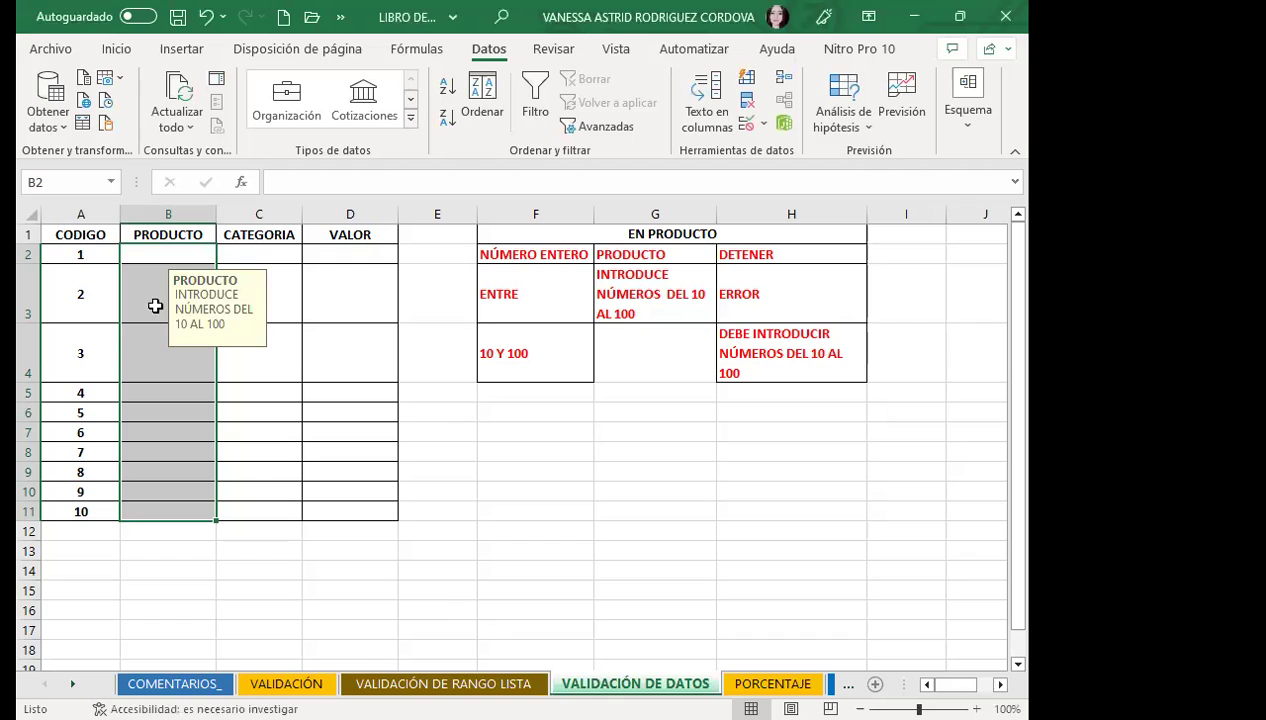
- Test B2: 5 is rejected, then enter 10 successfully
left_click(147, 253)
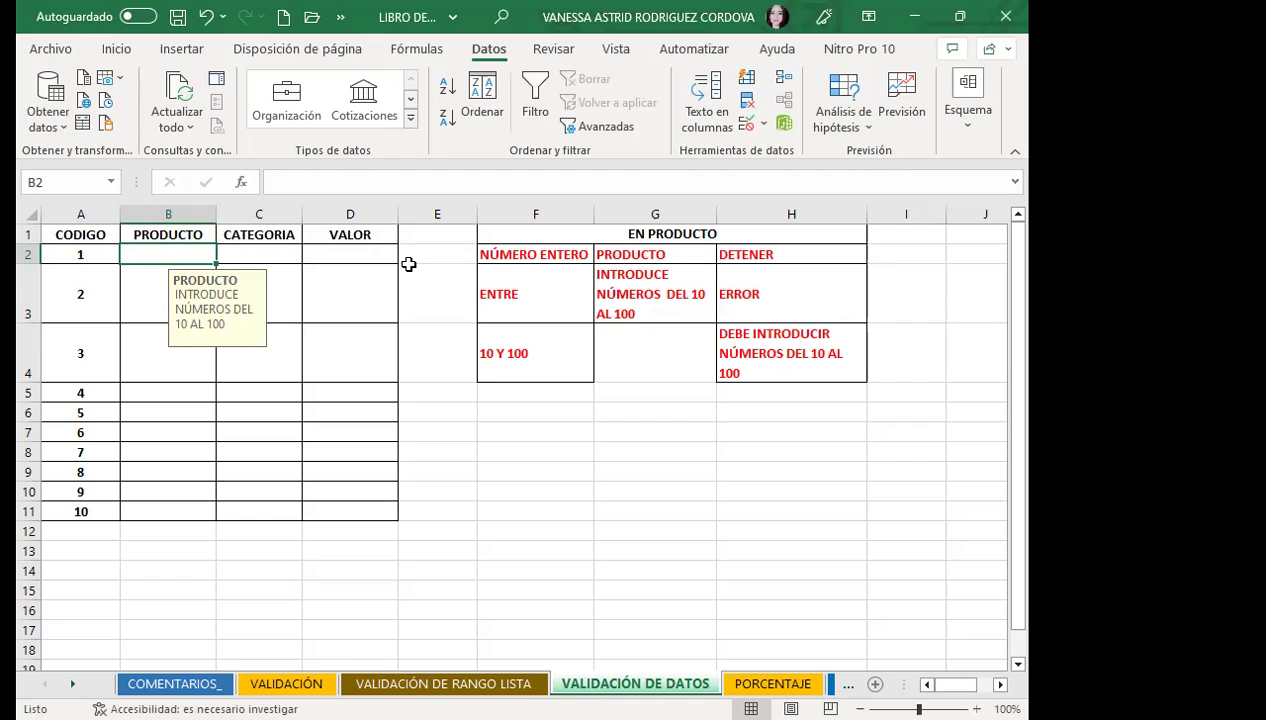
type("5")
key("Return")
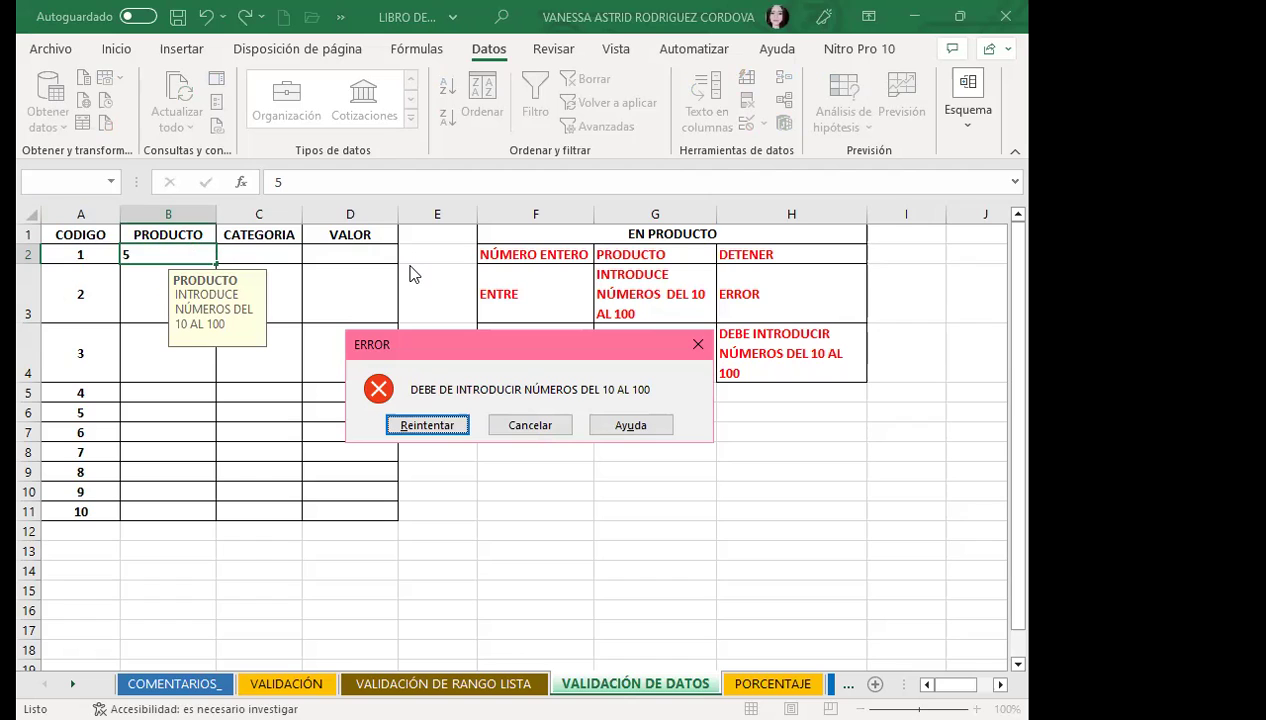
left_click(692, 344)
type("10")
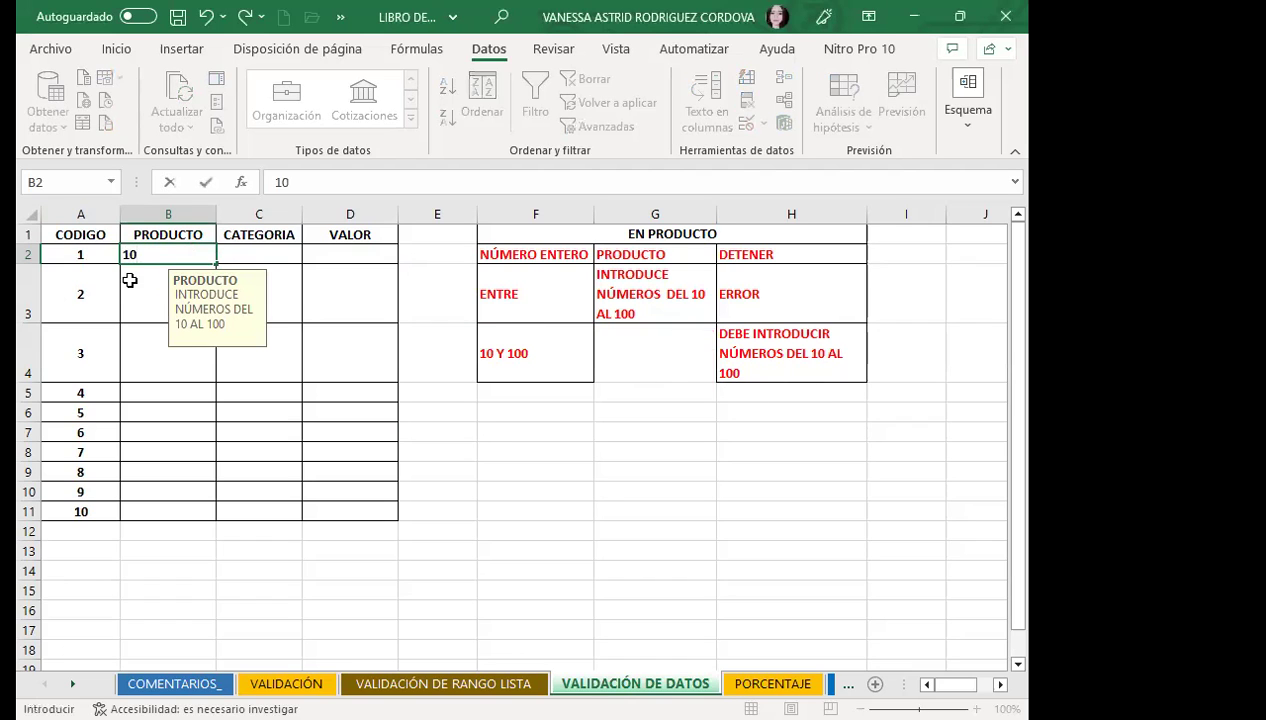
left_click(155, 283)
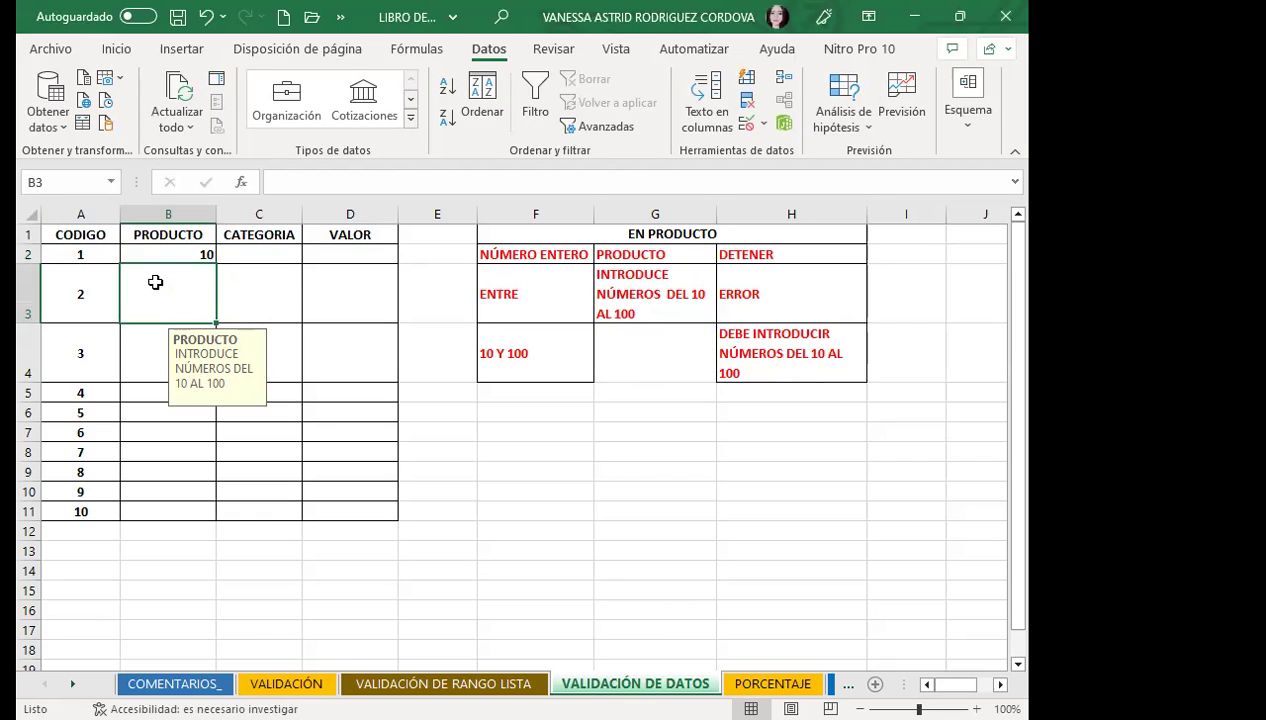
- Enter 100 in B3, then try 200 and 300 in B4, both rejected
type("100")
key("Return")
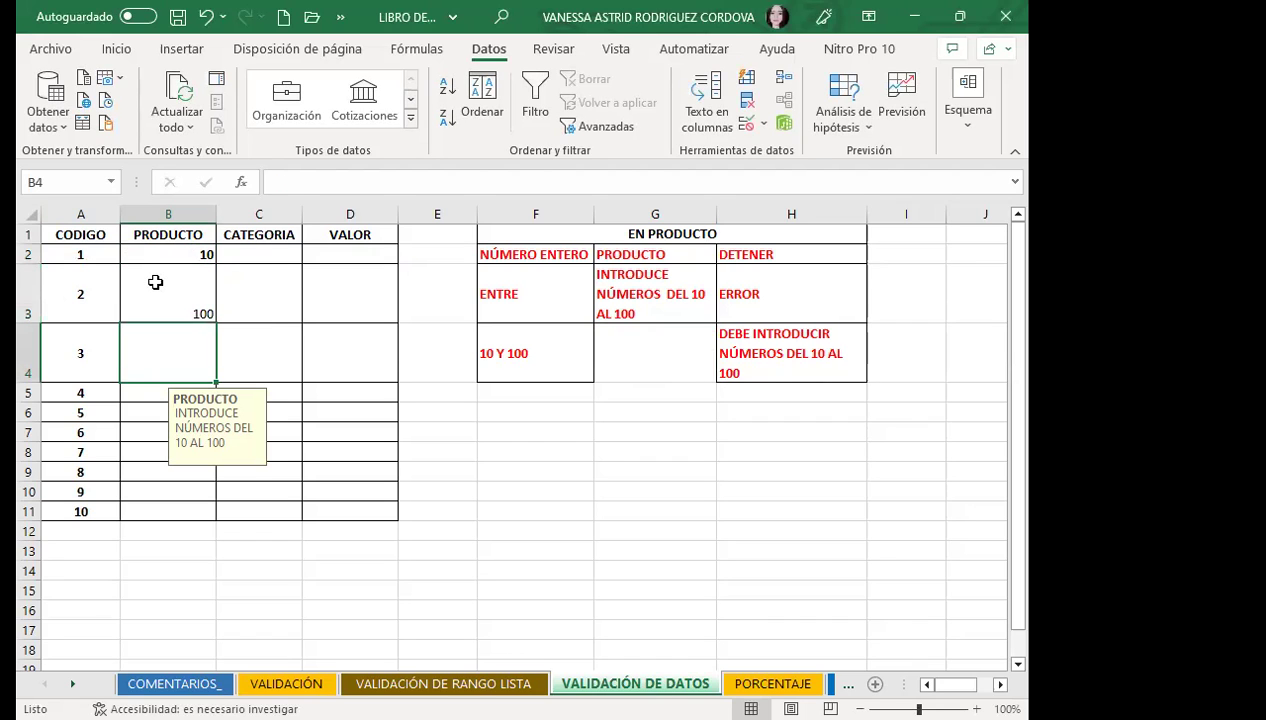
type("200")
key("Return")
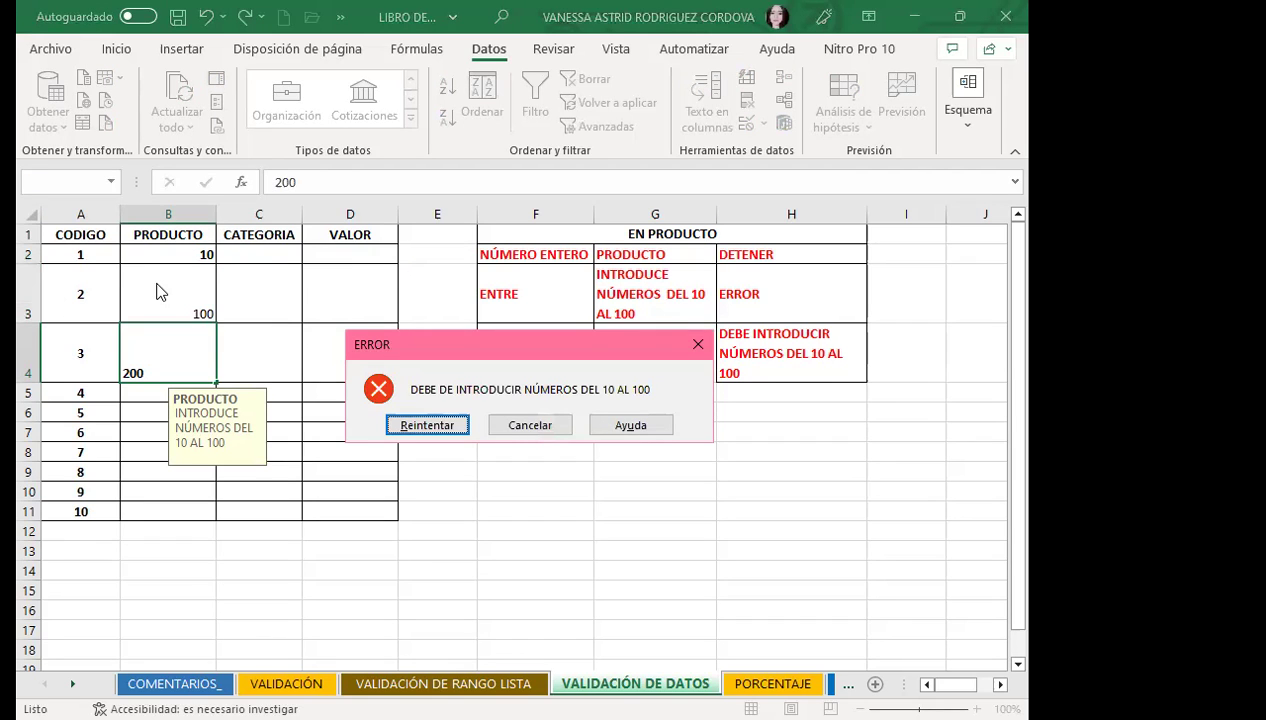
key("Return")
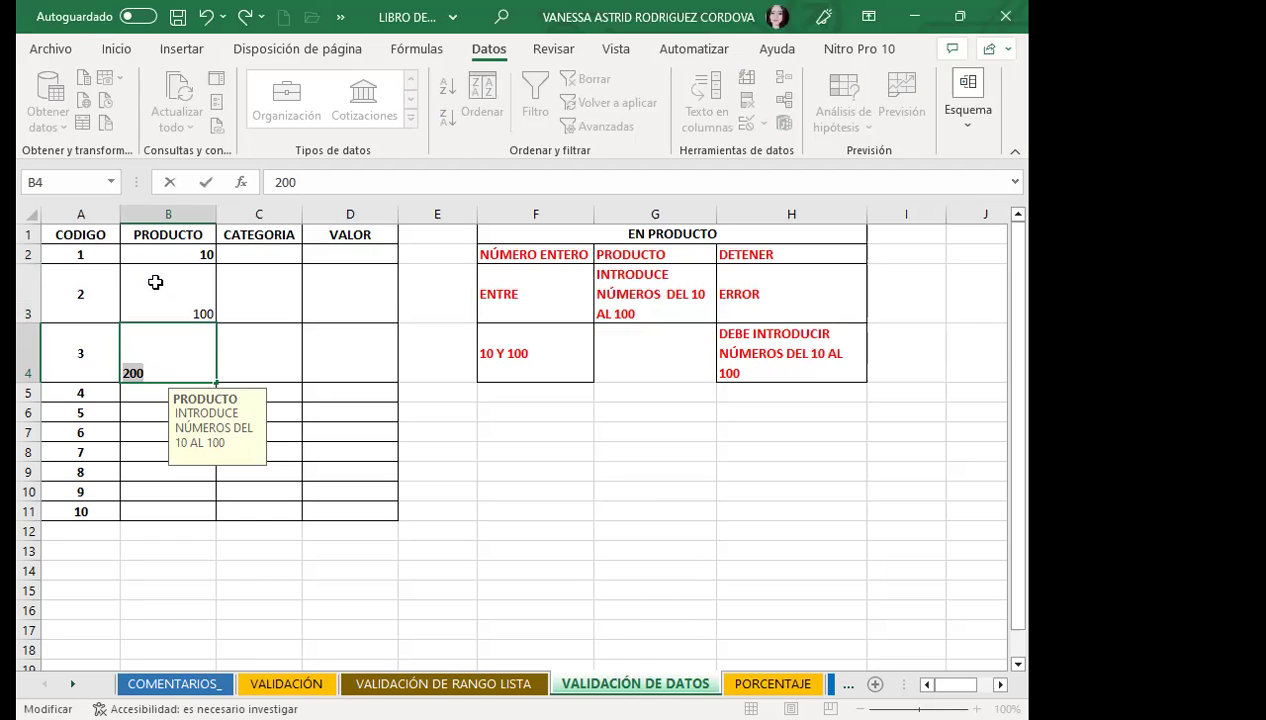
type("300")
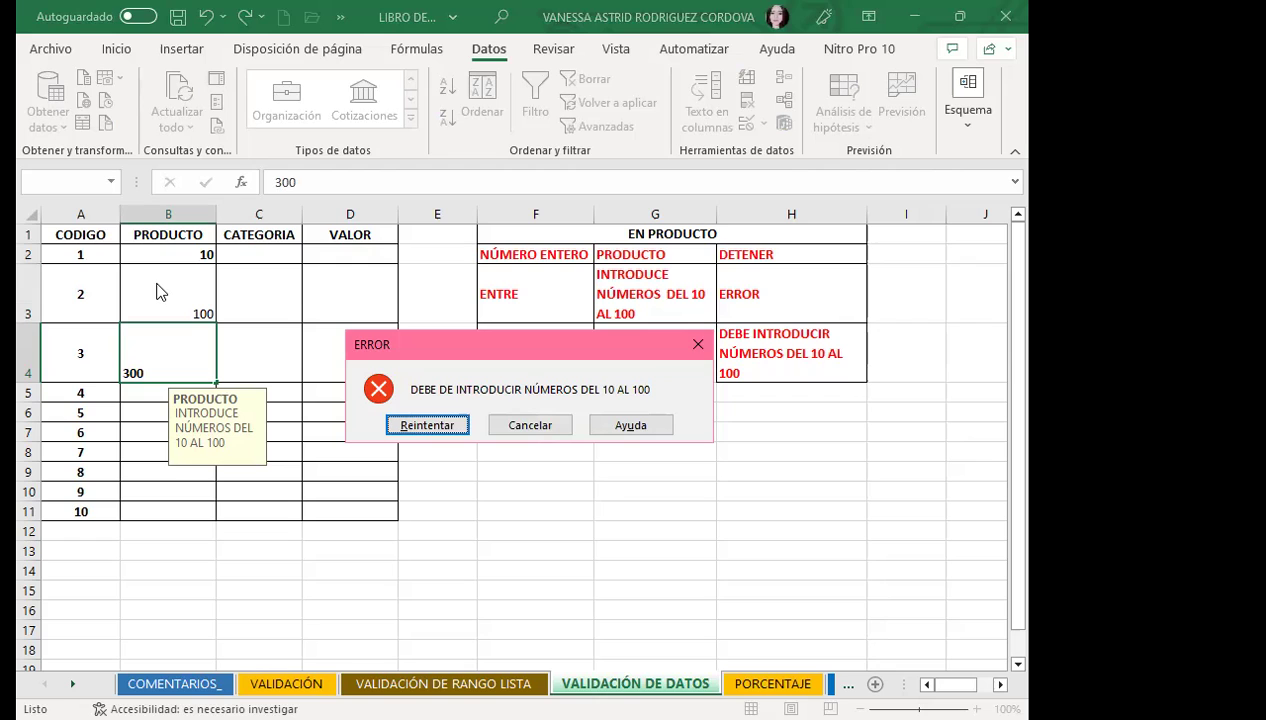
- Discard the rejected 300 in B4 and select the validated PRODUCTO cells in column B
left_click(700, 340)
left_click_drag(175, 254, 175, 508)
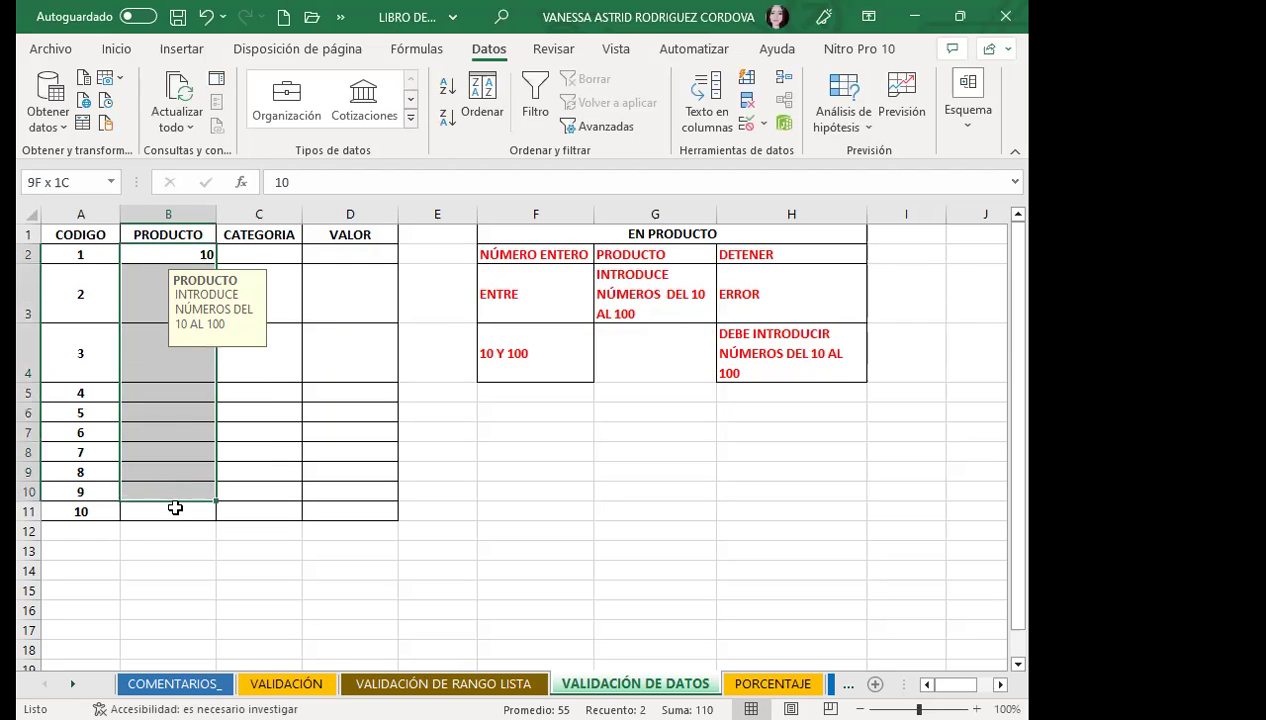
left_click(170, 352)
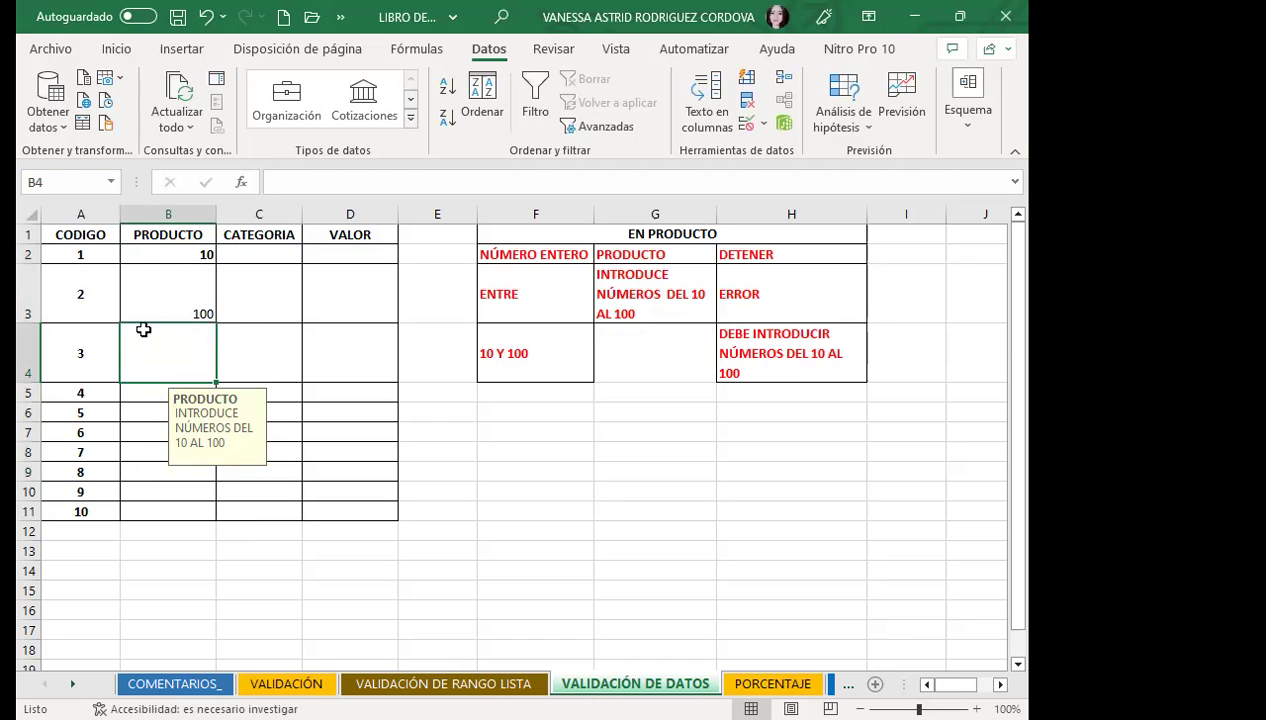
left_click(147, 237)
left_click_drag(147, 254, 159, 499)
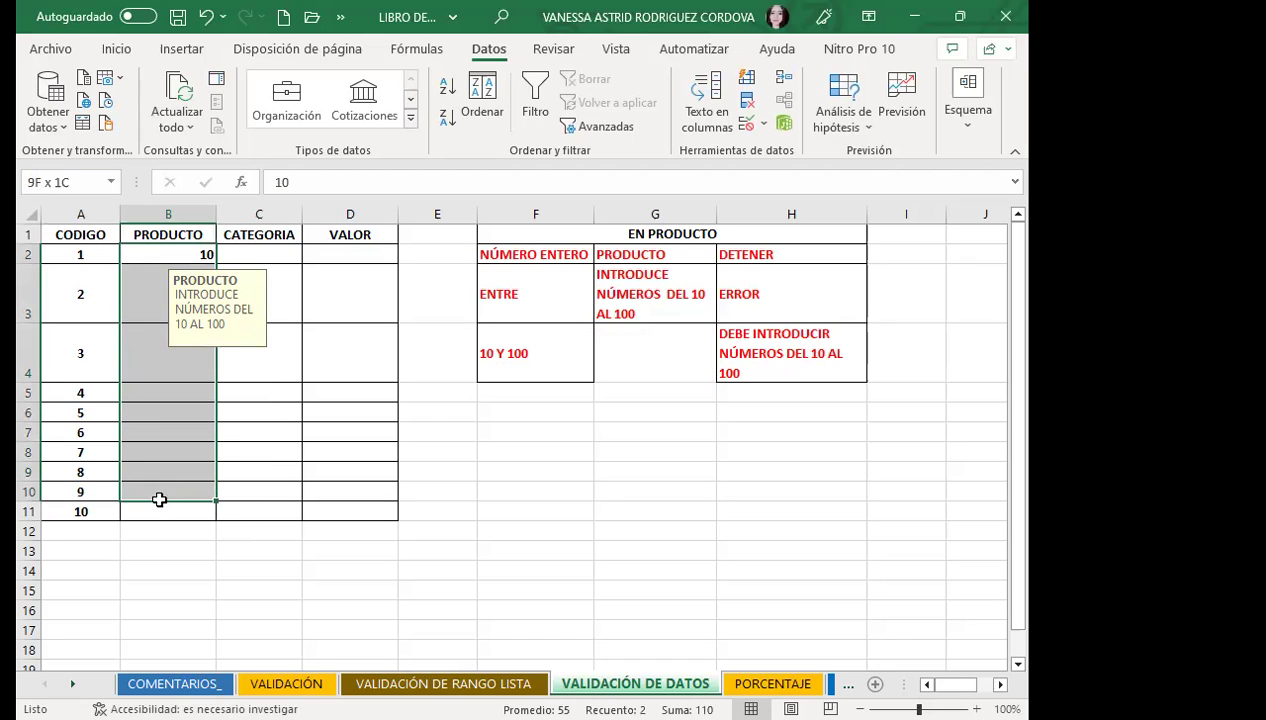
left_click(155, 367)
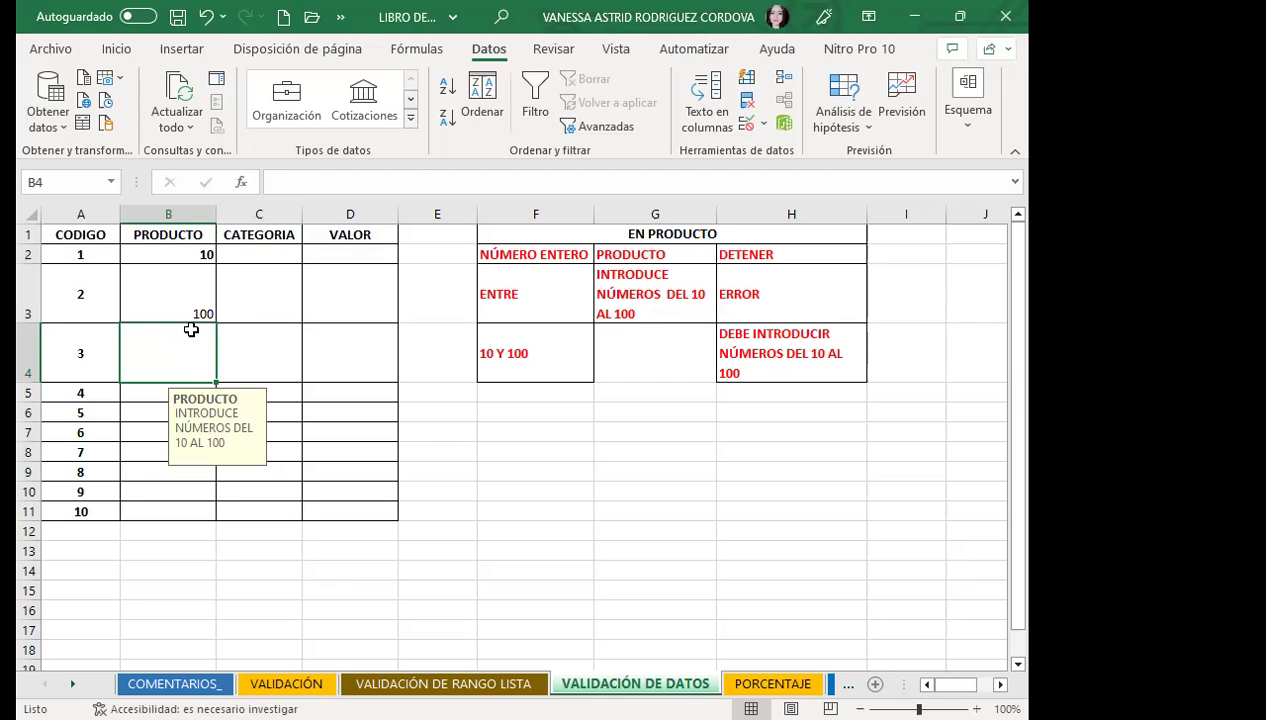
left_click_drag(170, 254, 151, 511)
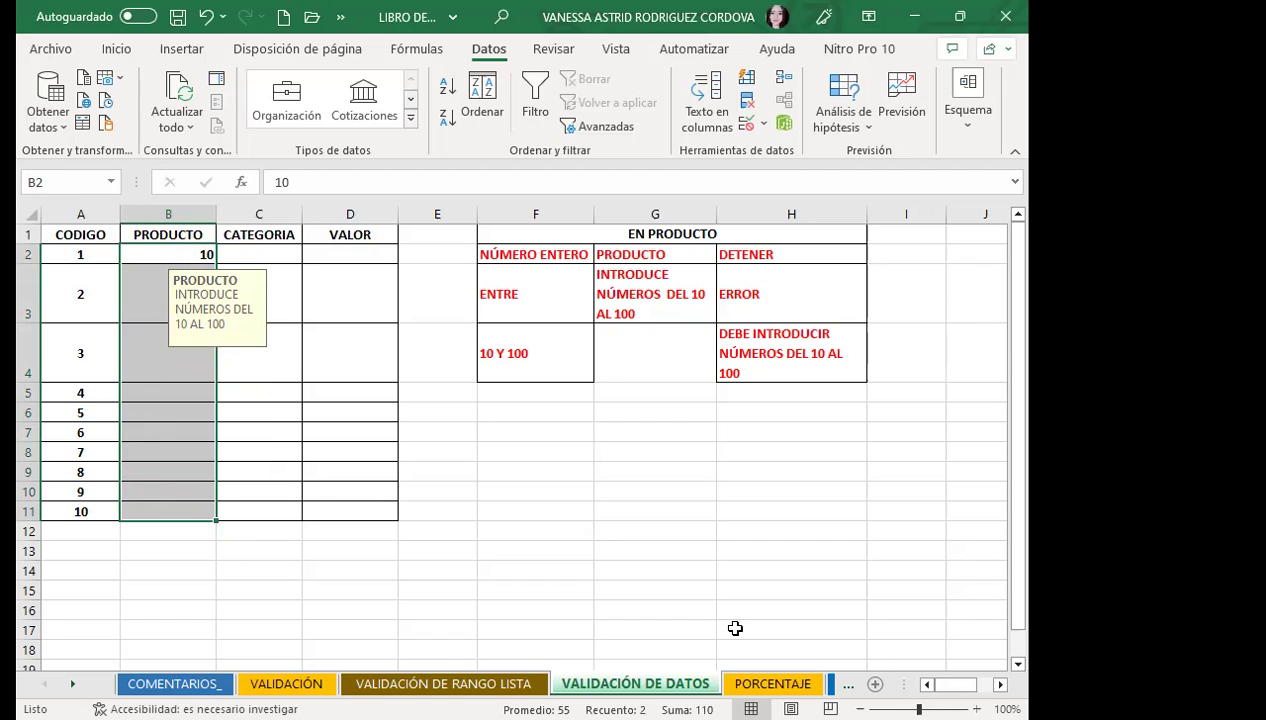
- Switch to the EJE VALIDACIÓN sheet and select the VENTAS cells from C2 downward
key("ctrl+Page_Down")
left_click(390, 470)
left_click(410, 510)
left_click(215, 252)
mouse_move(215, 252)
left_mouse_down()
mouse_move(242, 330)
mouse_move(243, 470)
left_mouse_up()
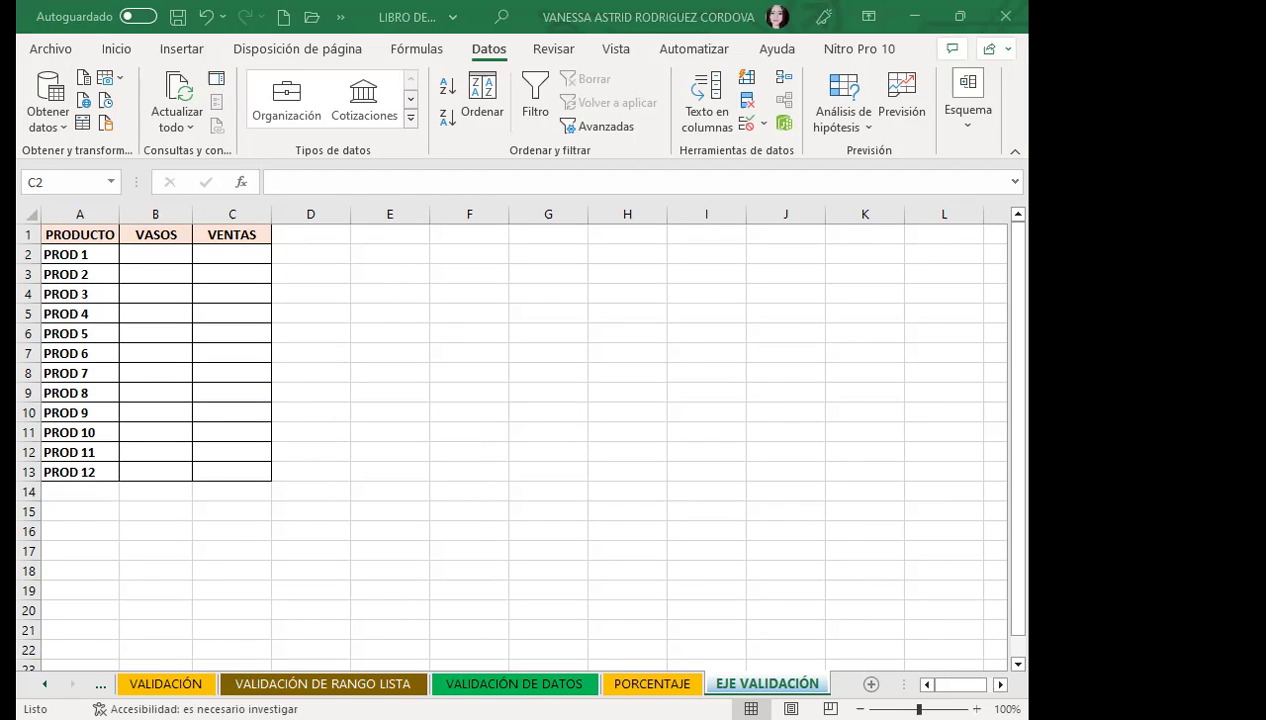
- Apply a Personalizada validation with formula =B2>0 to VENTAS cells C2:C13
left_click(753, 124)
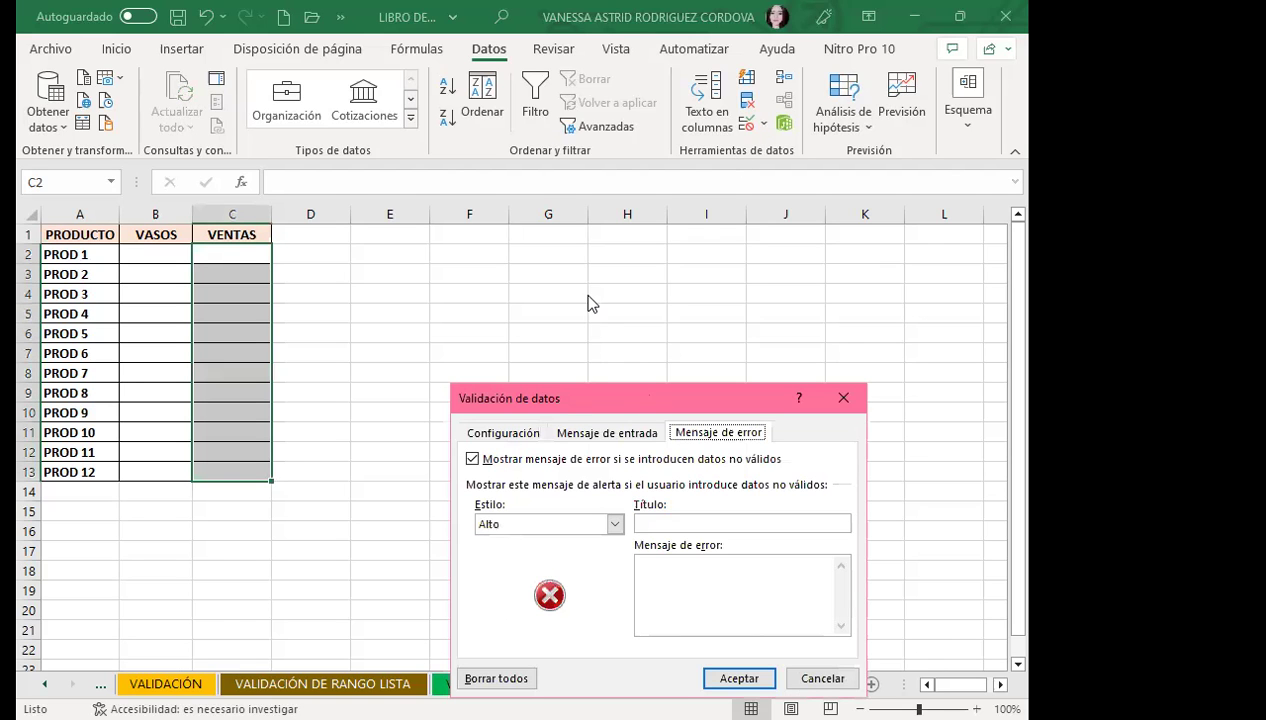
left_click(480, 229)
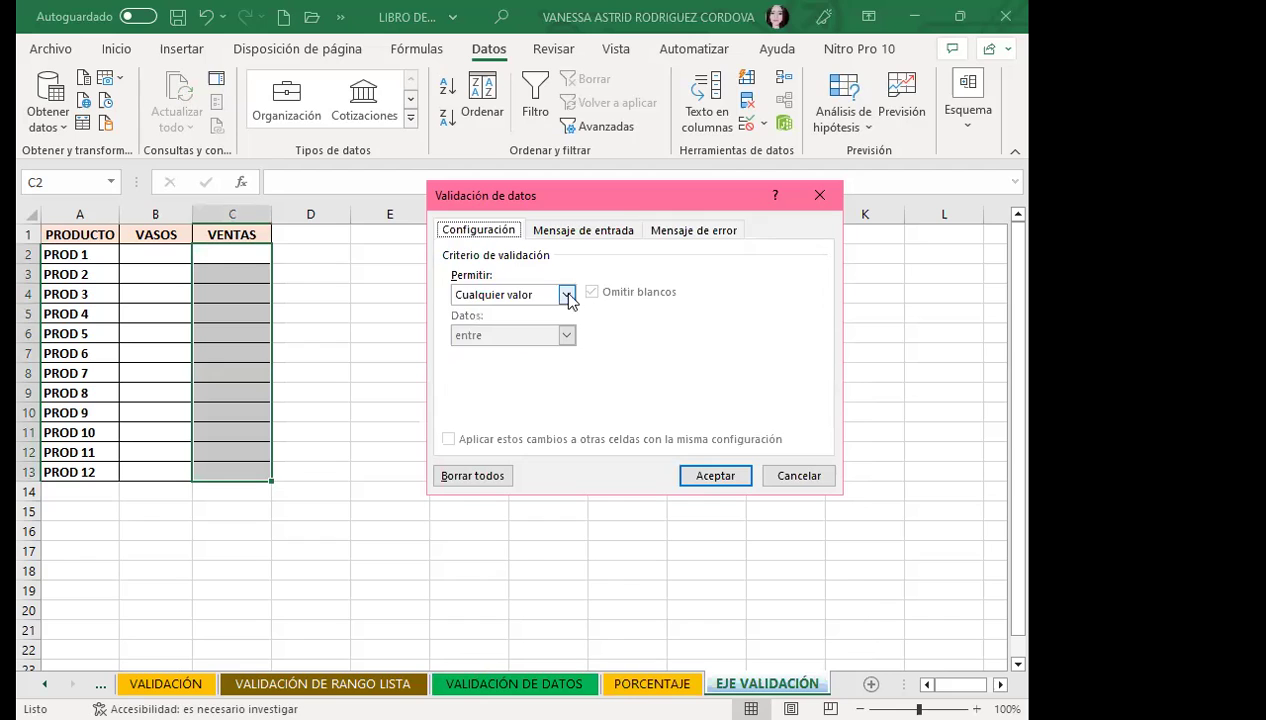
left_click(567, 296)
left_click(493, 403)
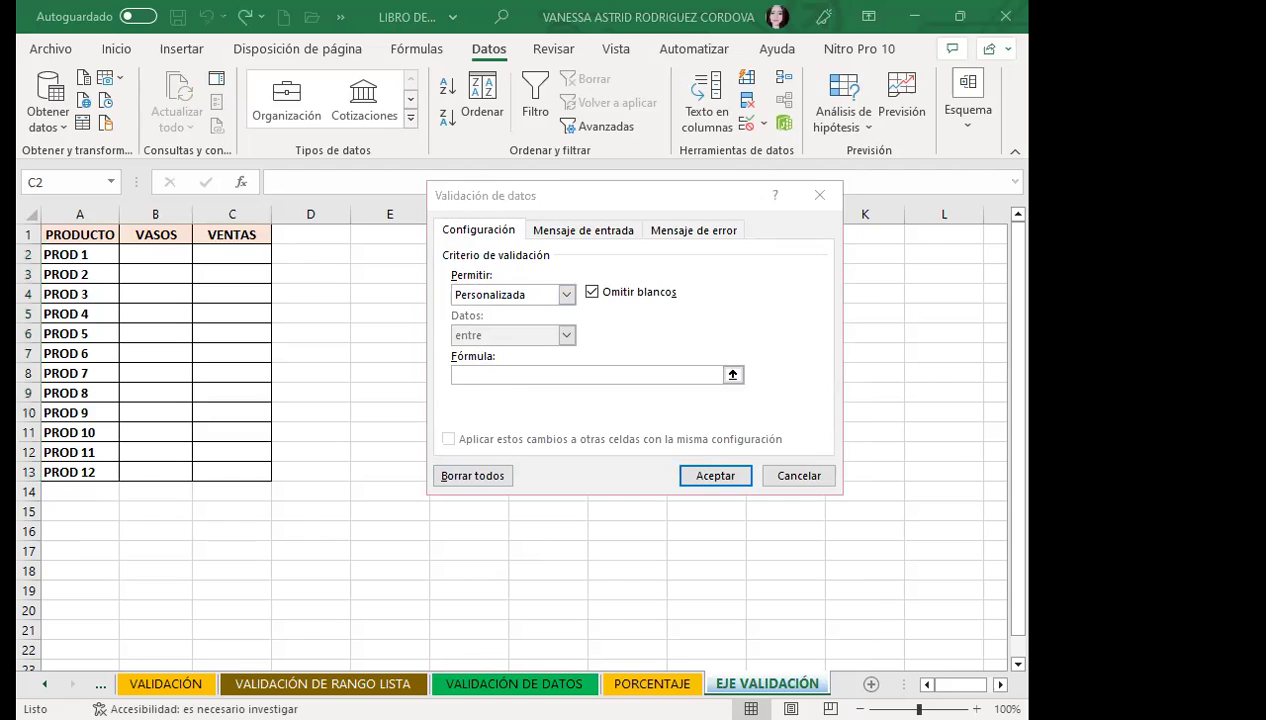
left_click(481, 375)
type("=")
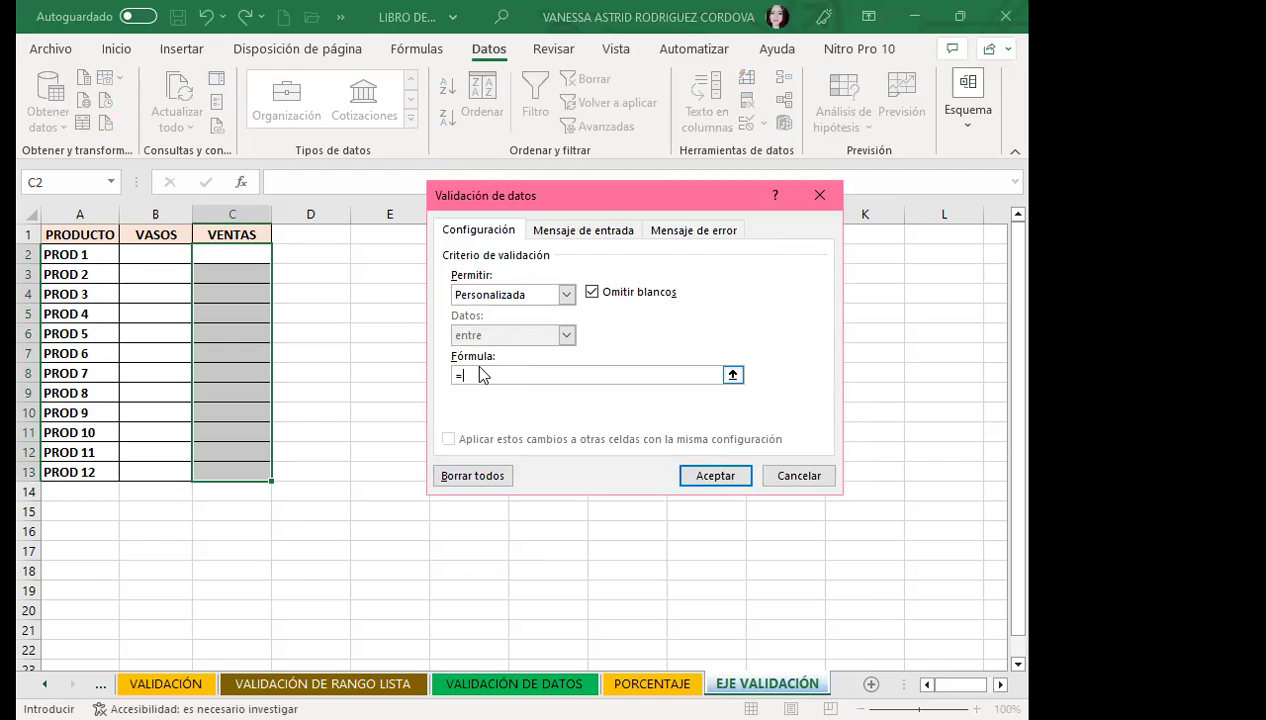
type("B2")
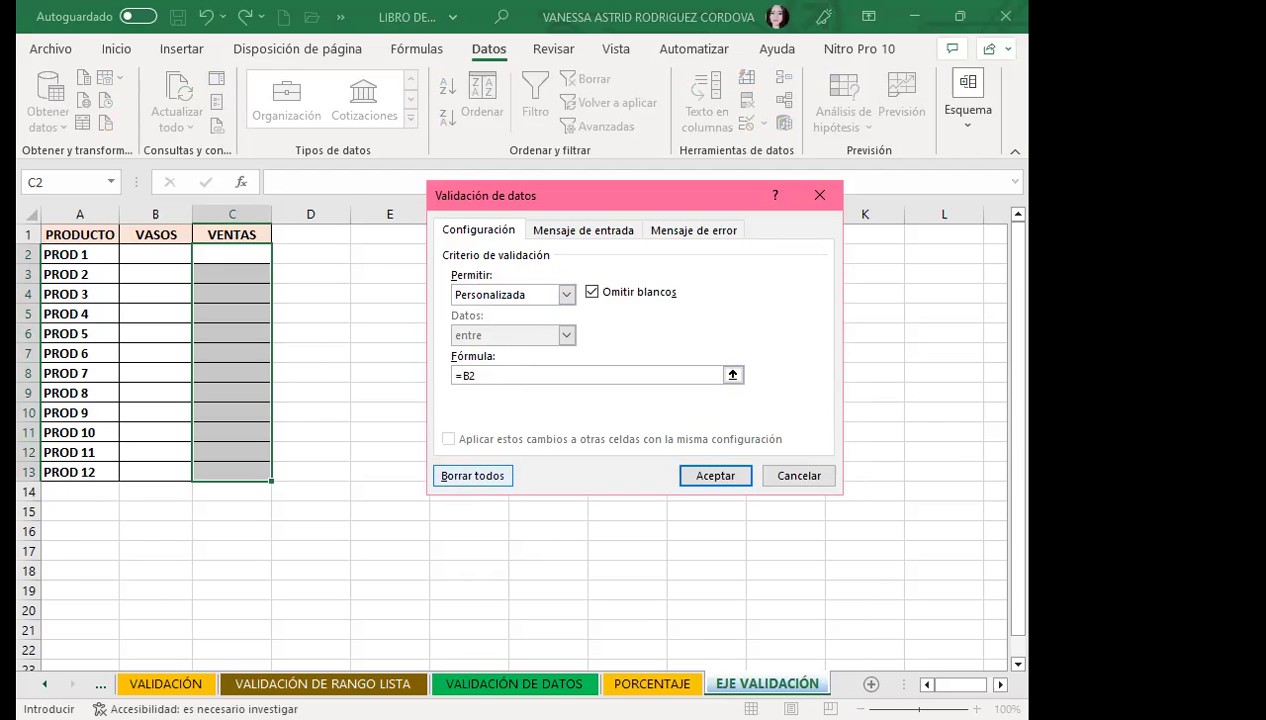
left_click(532, 374)
type(">0")
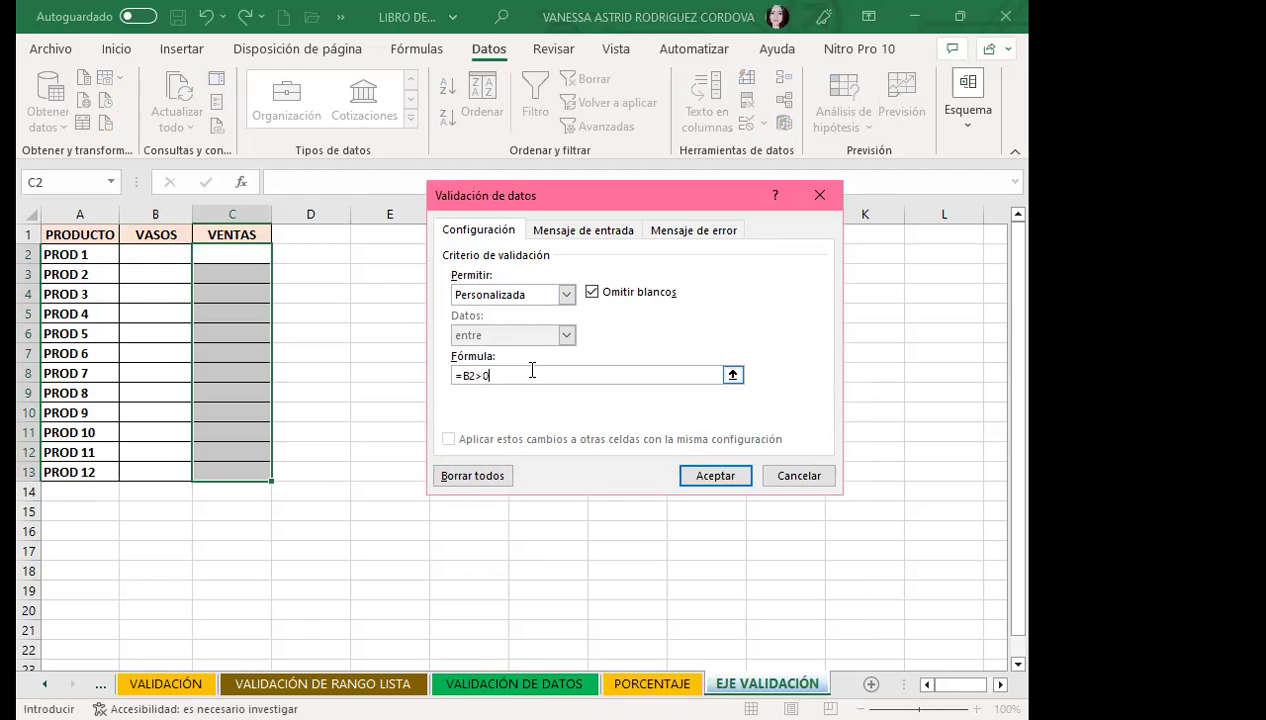
left_click(710, 478)
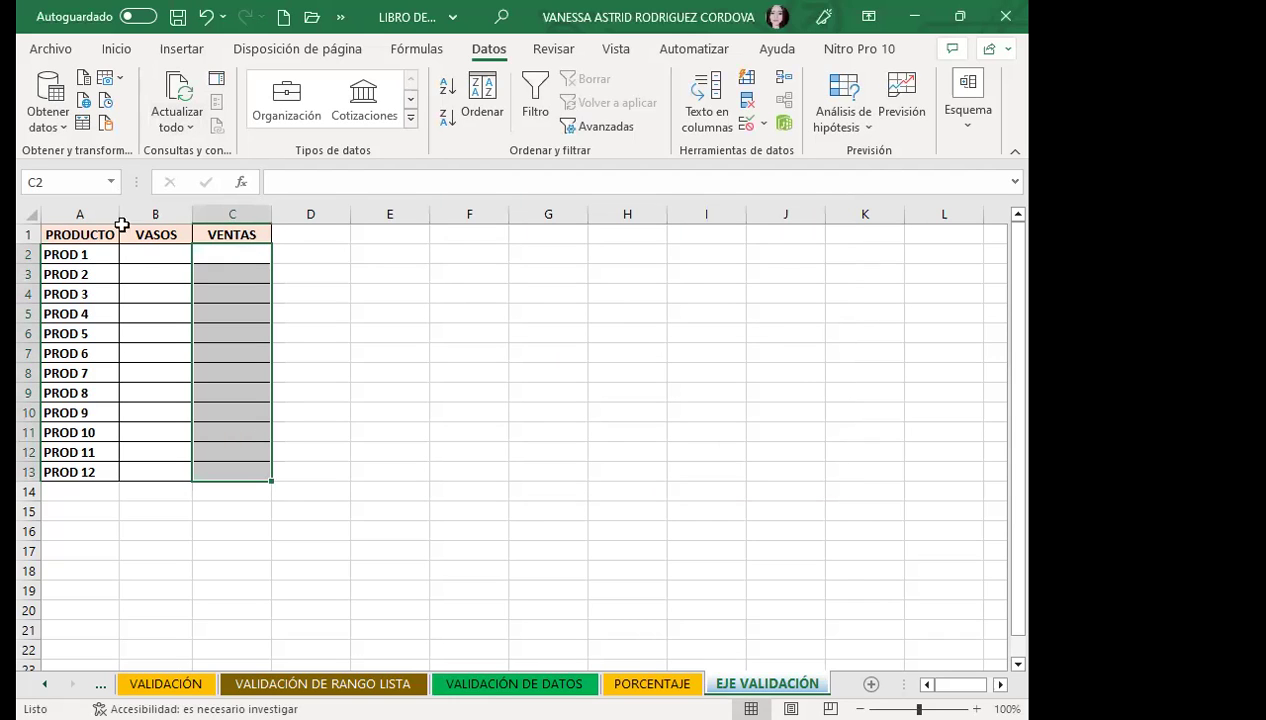
- Enter 200 in VENTAS cell C2
left_click(238, 256)
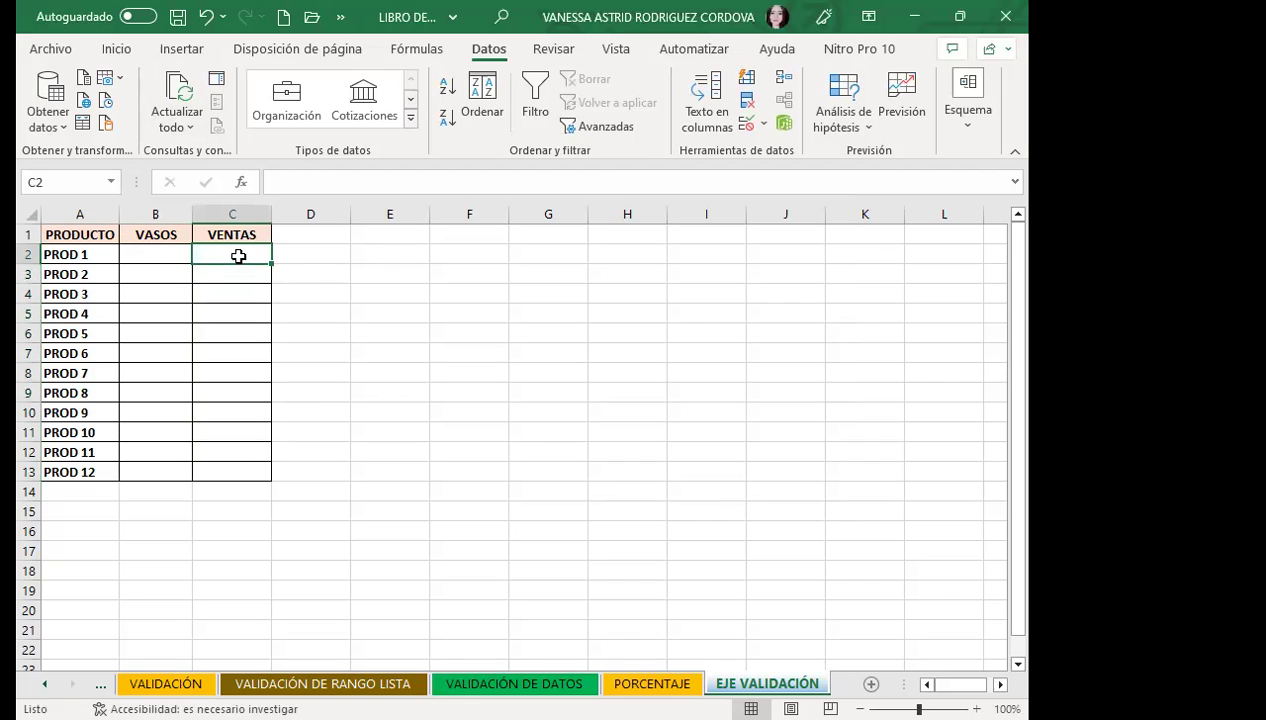
type("200.")
key("BackSpace")
key("Return")
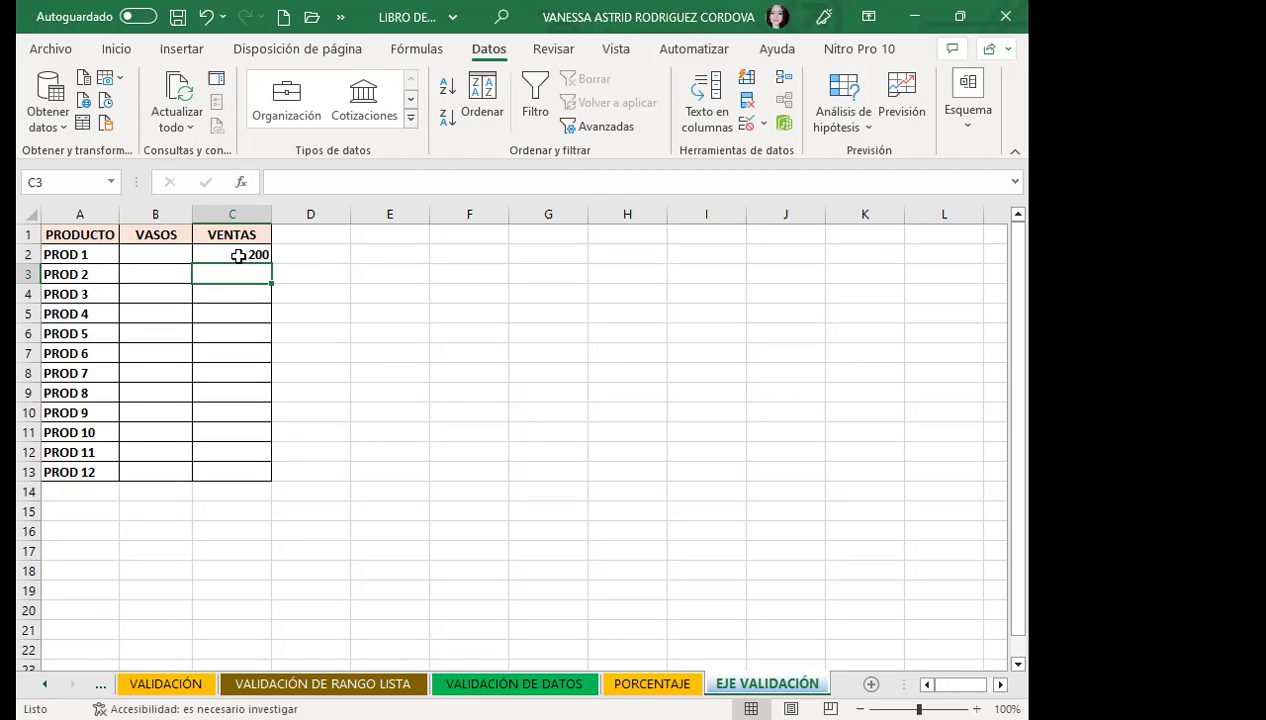
- Try 2 in C3, dismiss the rejection, and select VASOS cells B2:B13
type("2")
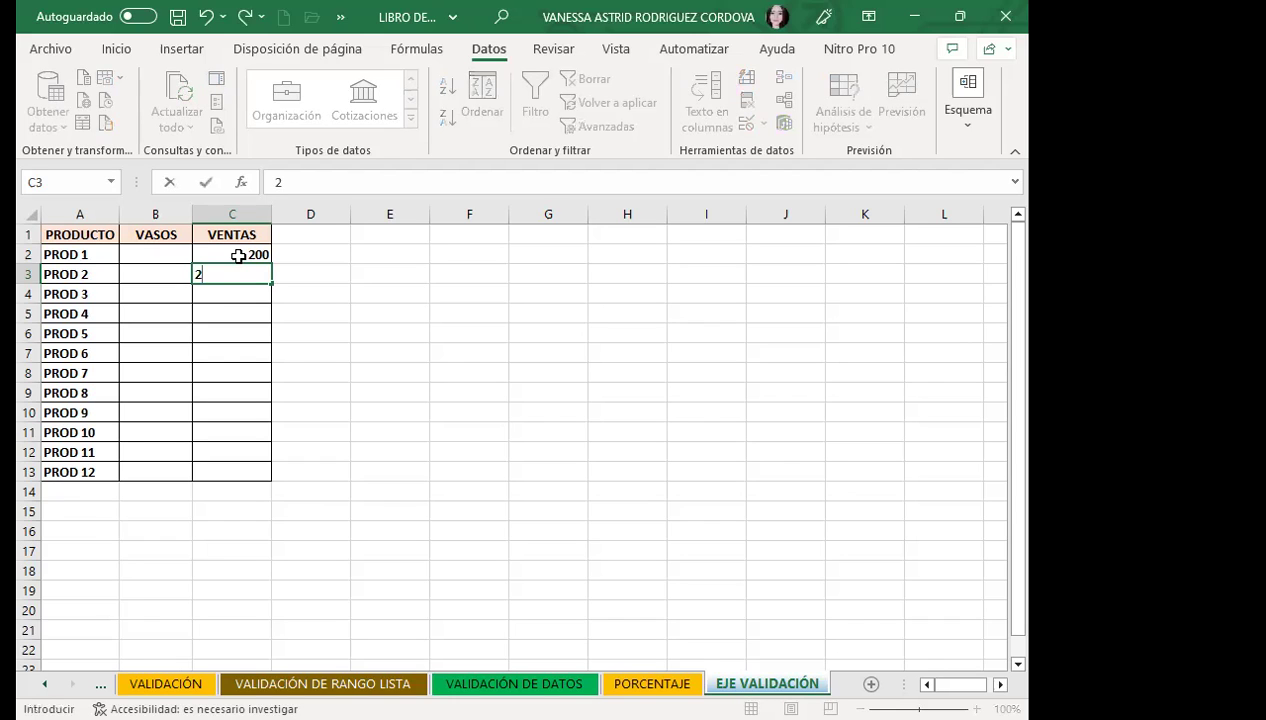
key("Return")
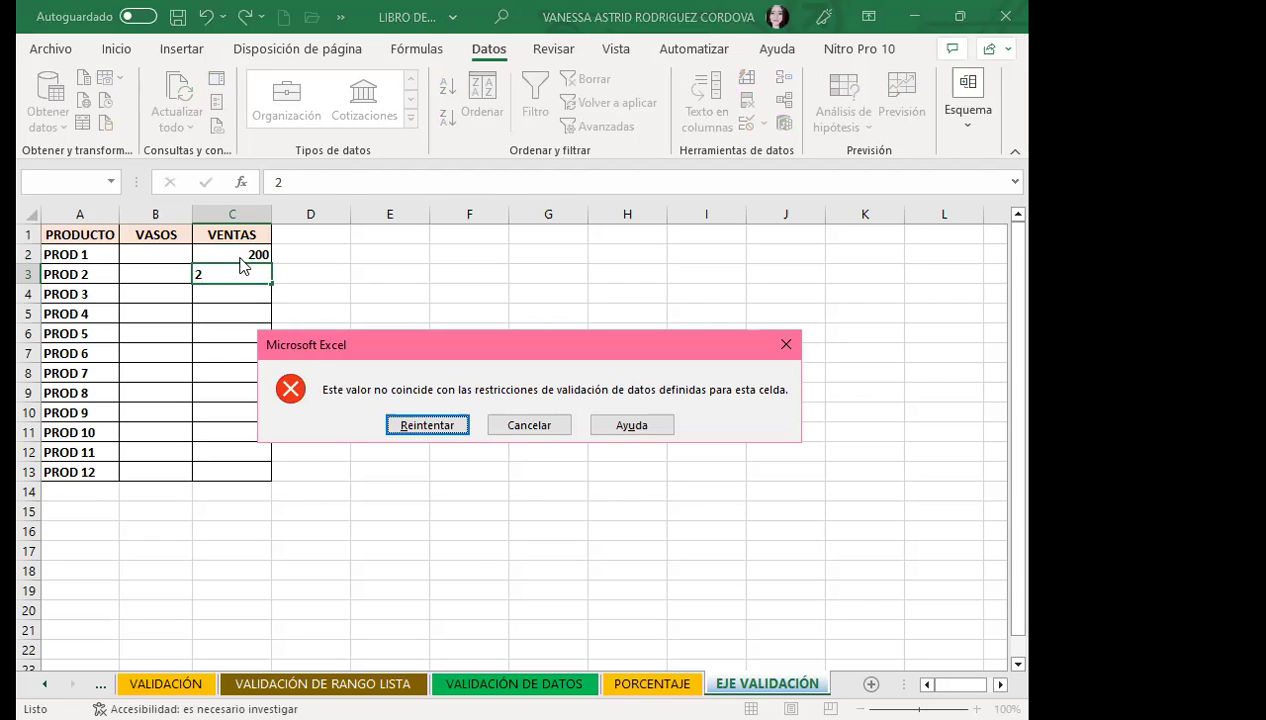
left_click(793, 348)
left_click_drag(150, 255, 150, 470)
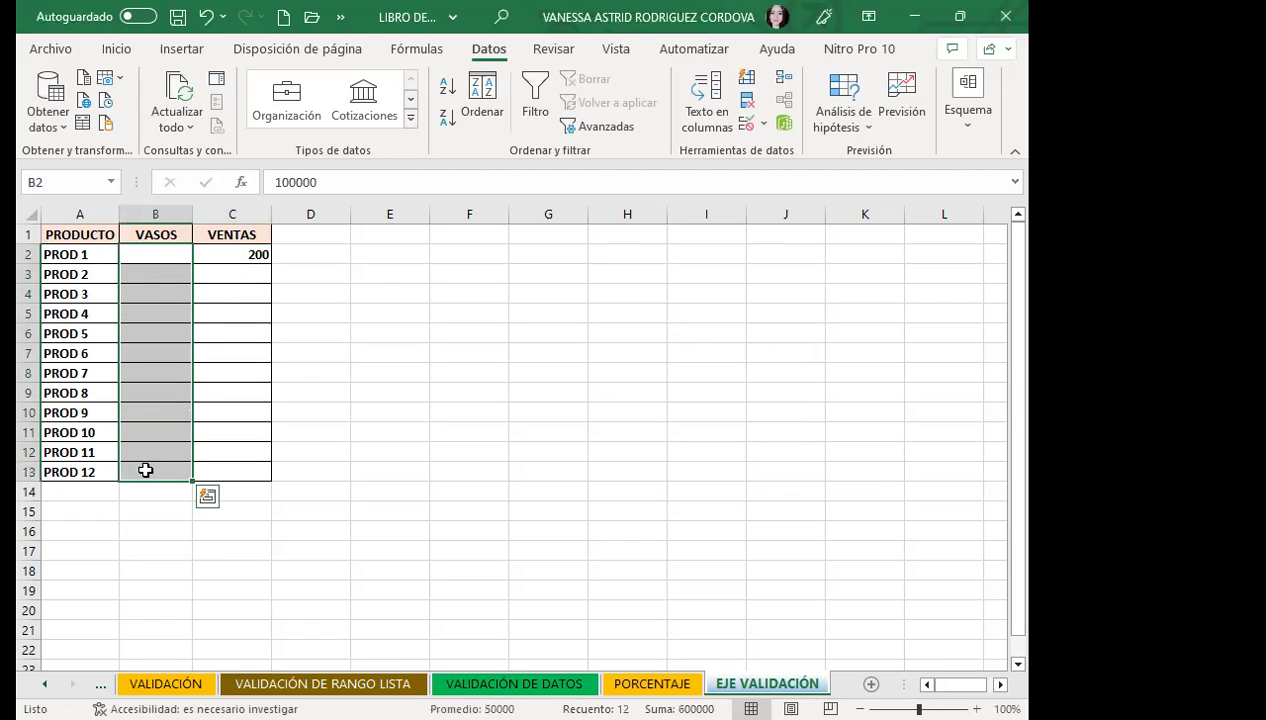
- Give the VASOS values B2:B13 a light yellow fill and red font color
left_click(116, 49)
left_click(175, 124)
left_click(214, 126)
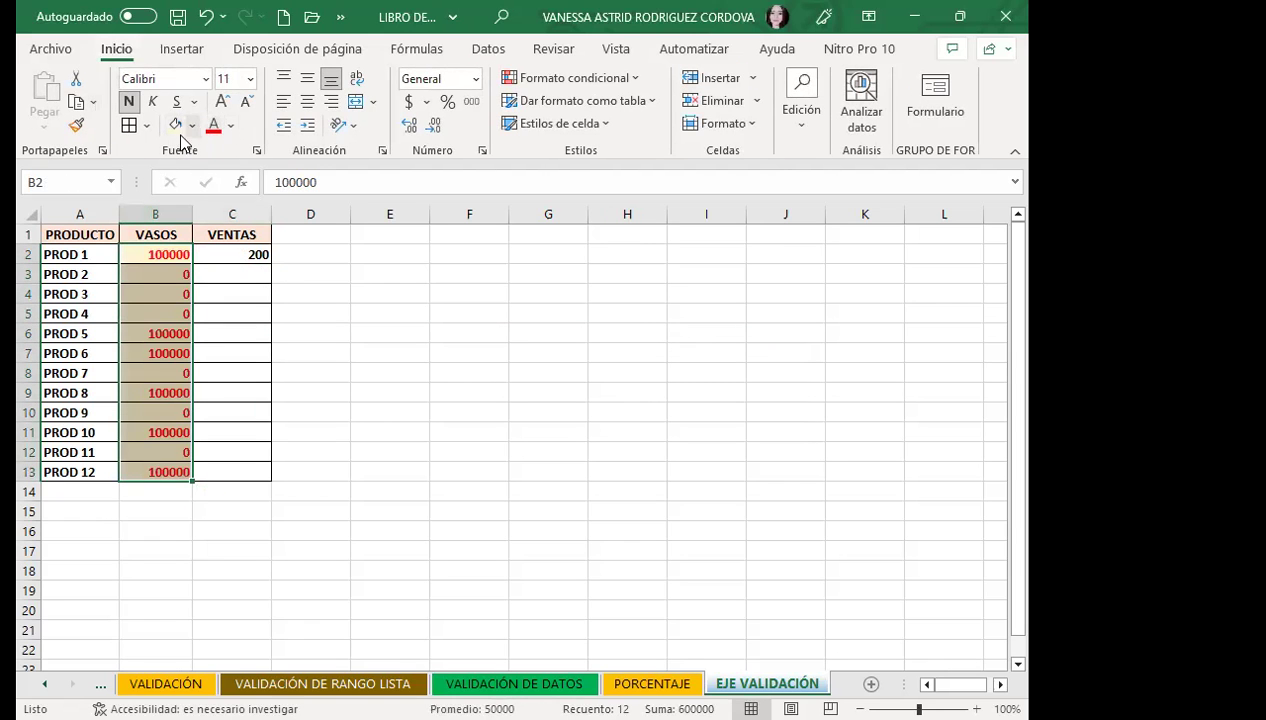
left_click(446, 368)
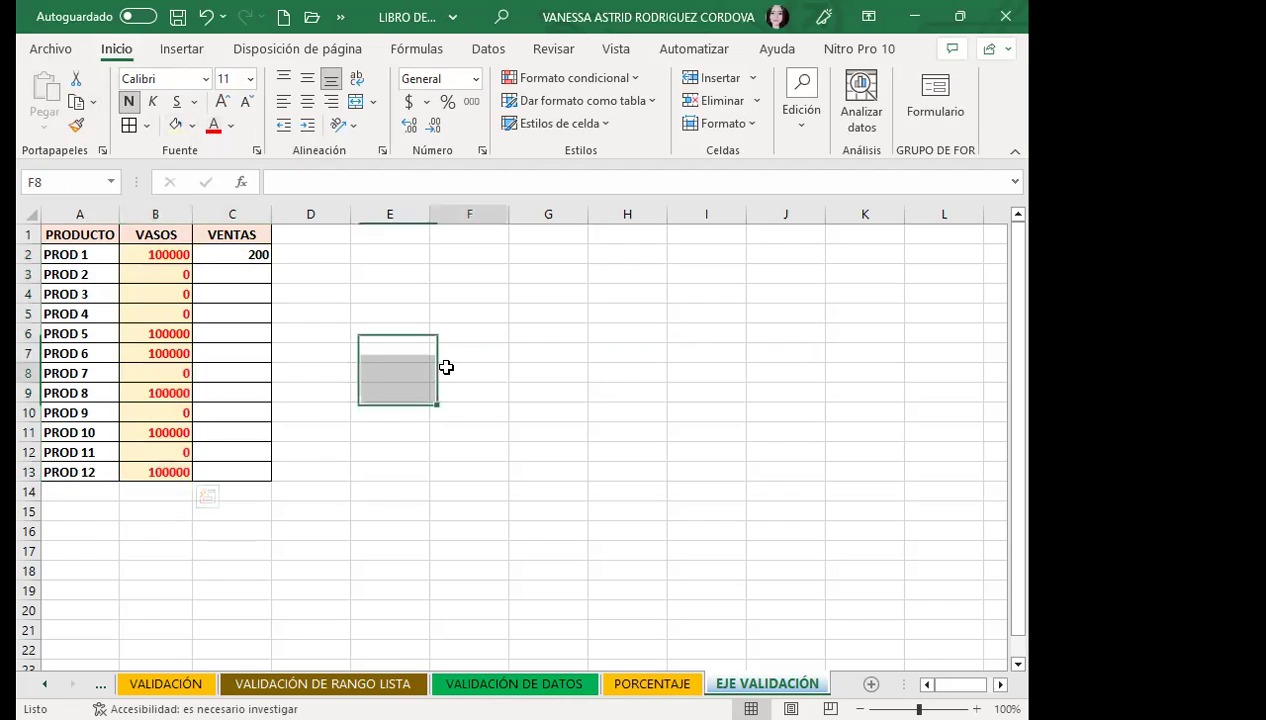
- Test entering 10 in C3 and dismiss the validation error that rejects it
left_click(157, 273)
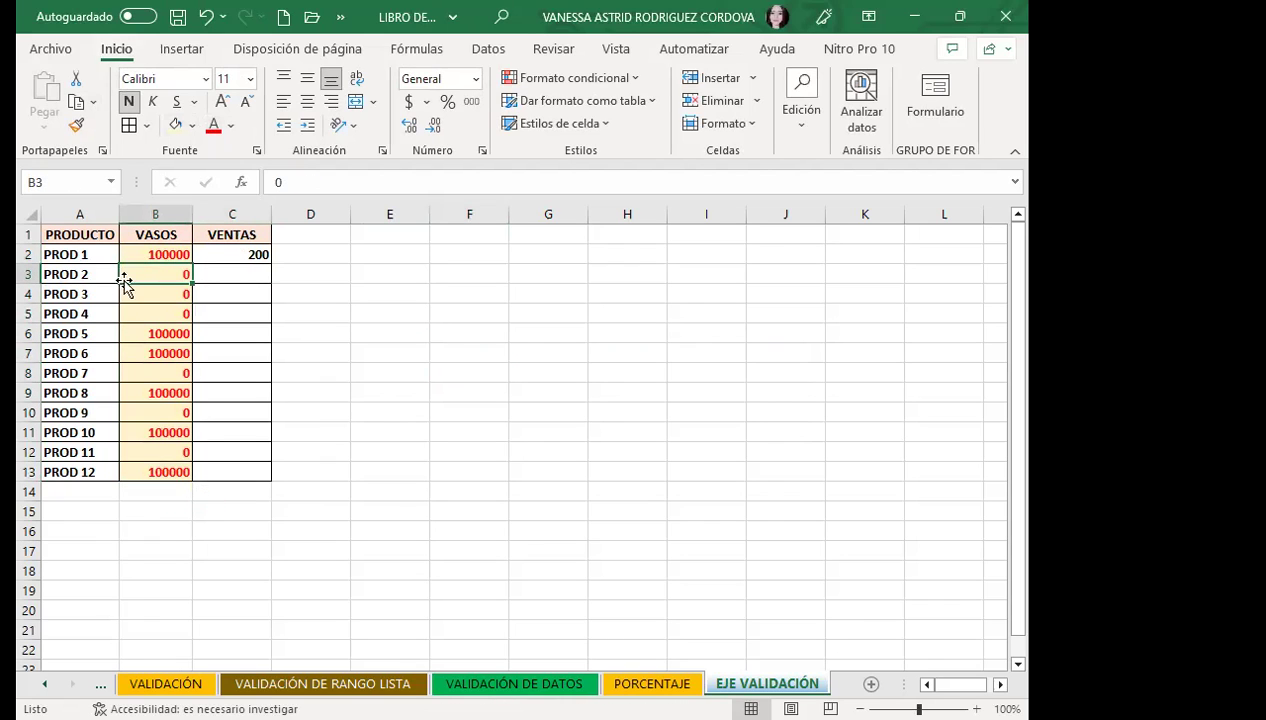
left_click(236, 276)
type("10")
key("Return")
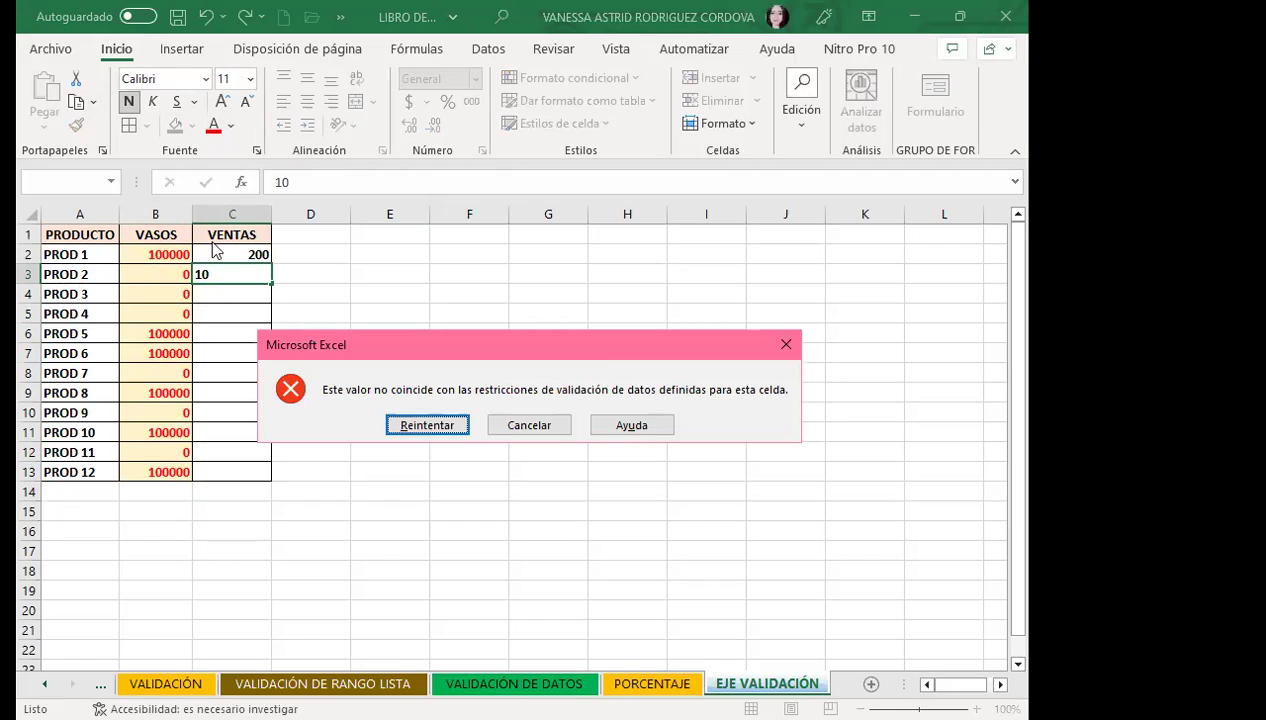
left_click(786, 346)
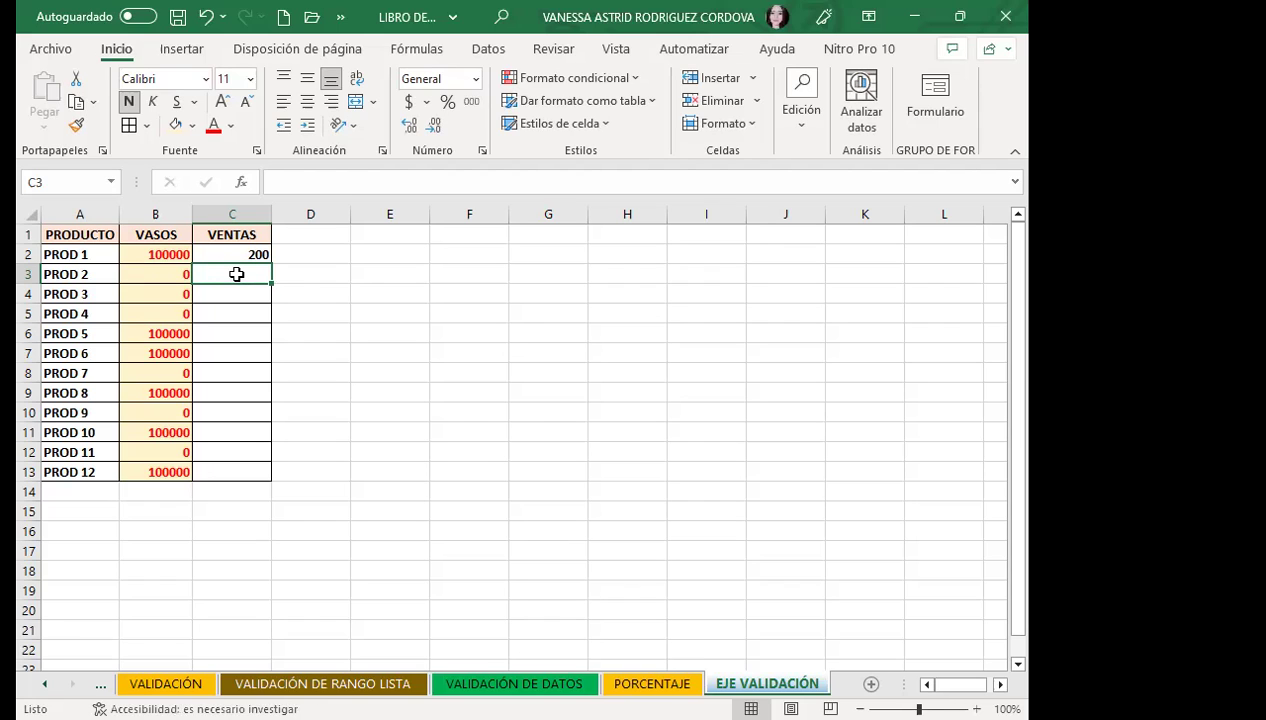
- Change B3 to 100 and enter 20 in C3, which validation now accepts
left_click(149, 271)
type("100")
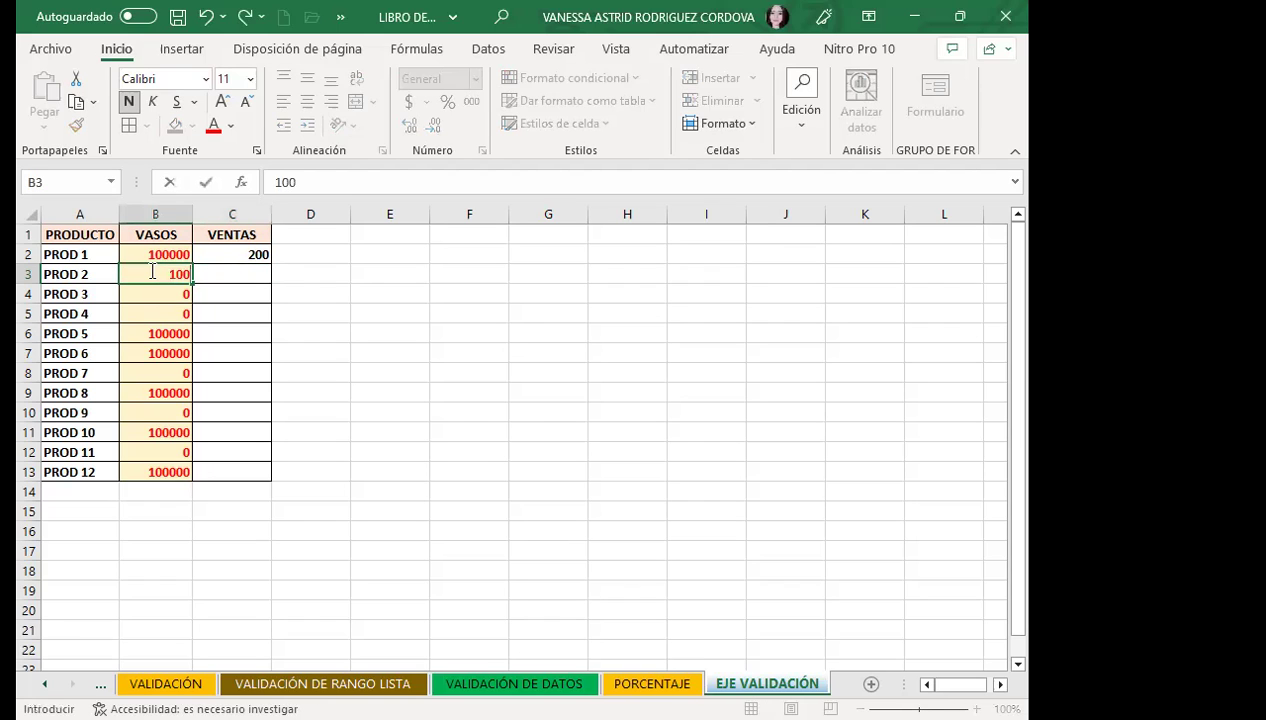
left_click(251, 268)
type("20")
key("Return")
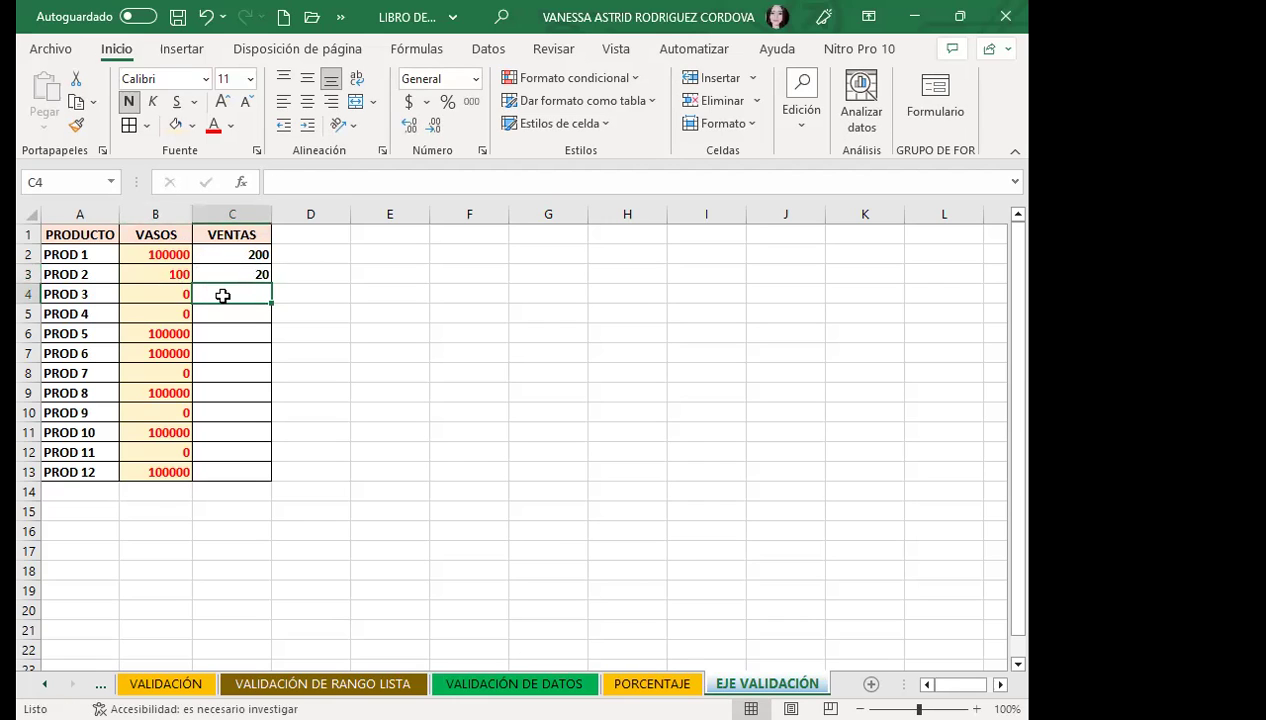
- Try 50 in C4, dismiss the rejection since B4 is 0, and select D6
type("50")
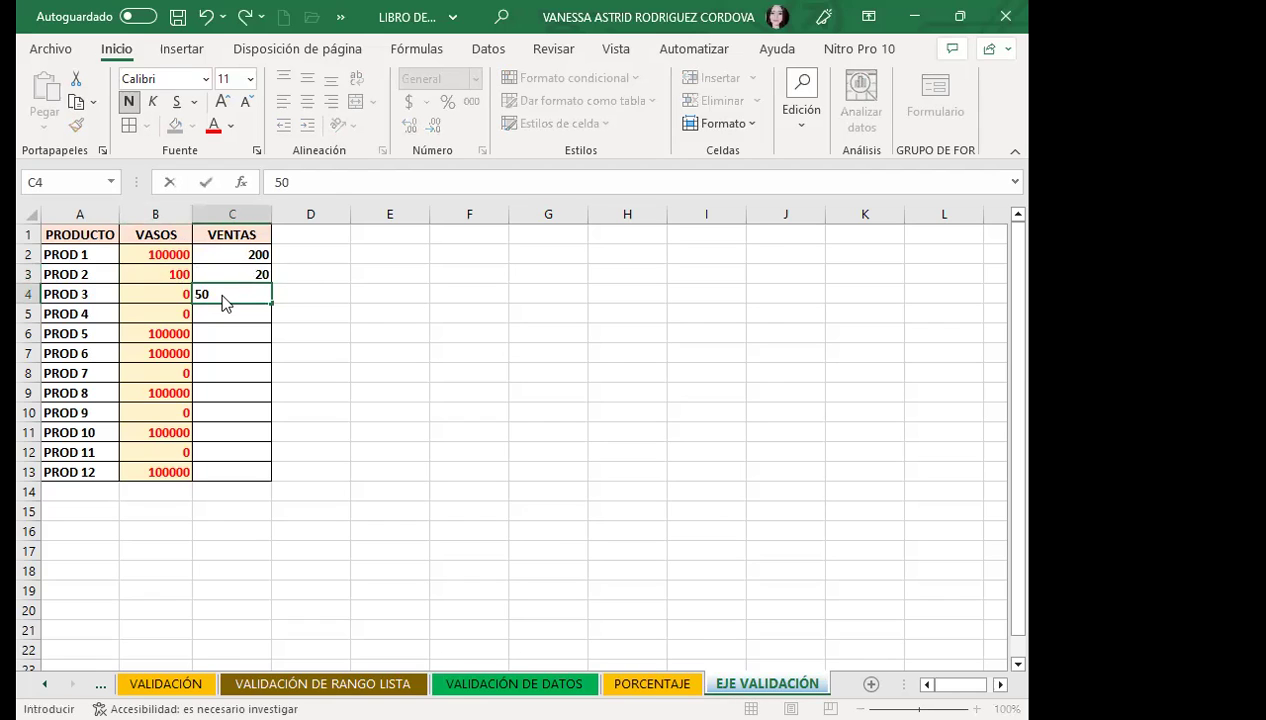
key("Return")
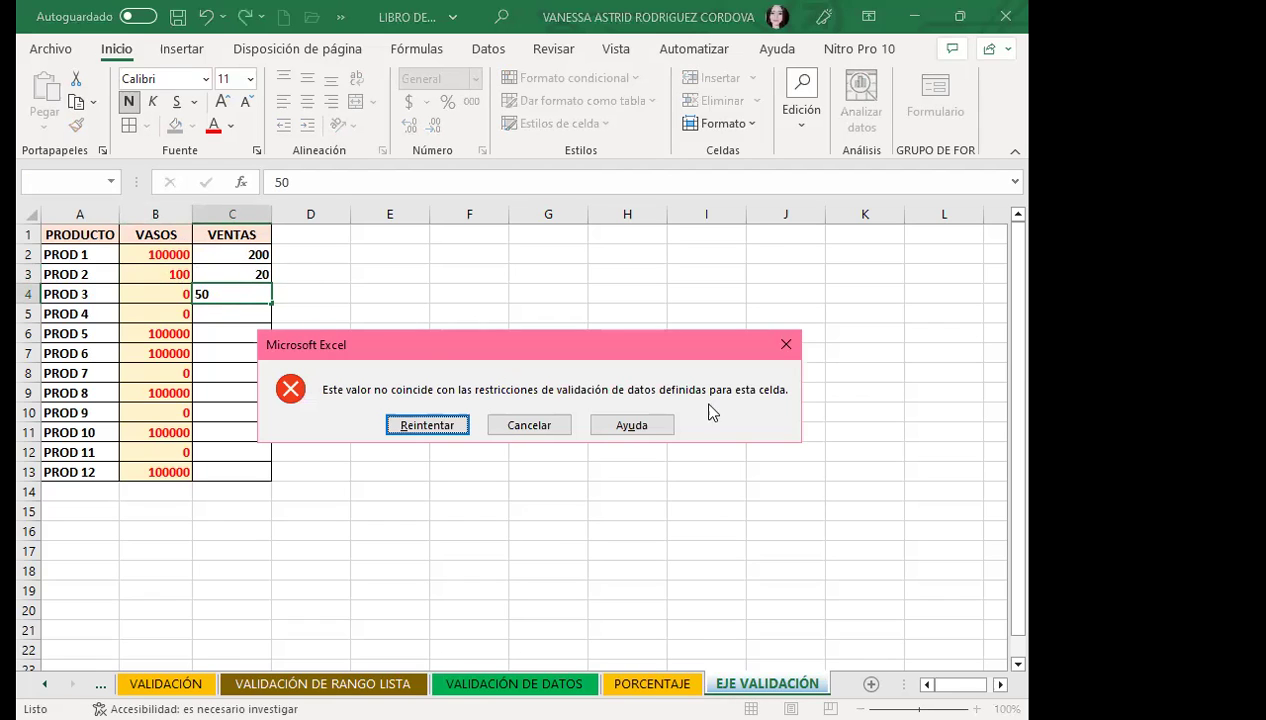
left_click(793, 347)
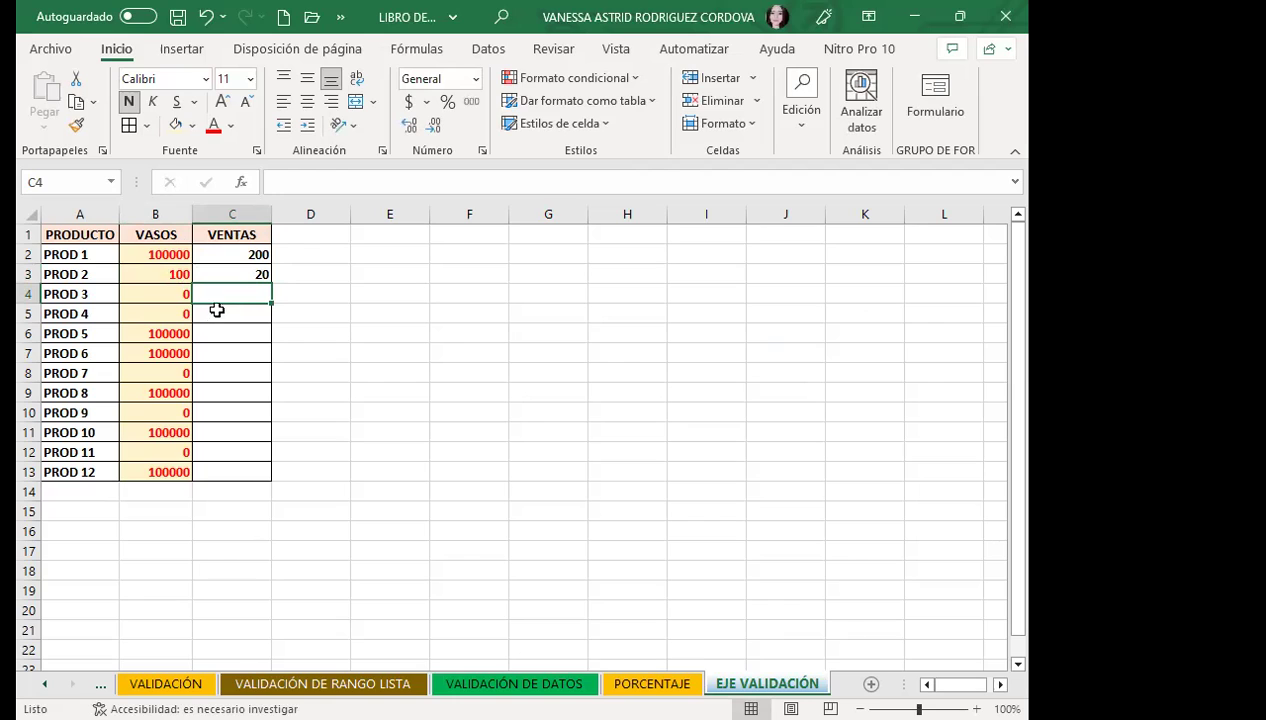
left_click(236, 311)
left_click(239, 292)
left_click(340, 332)
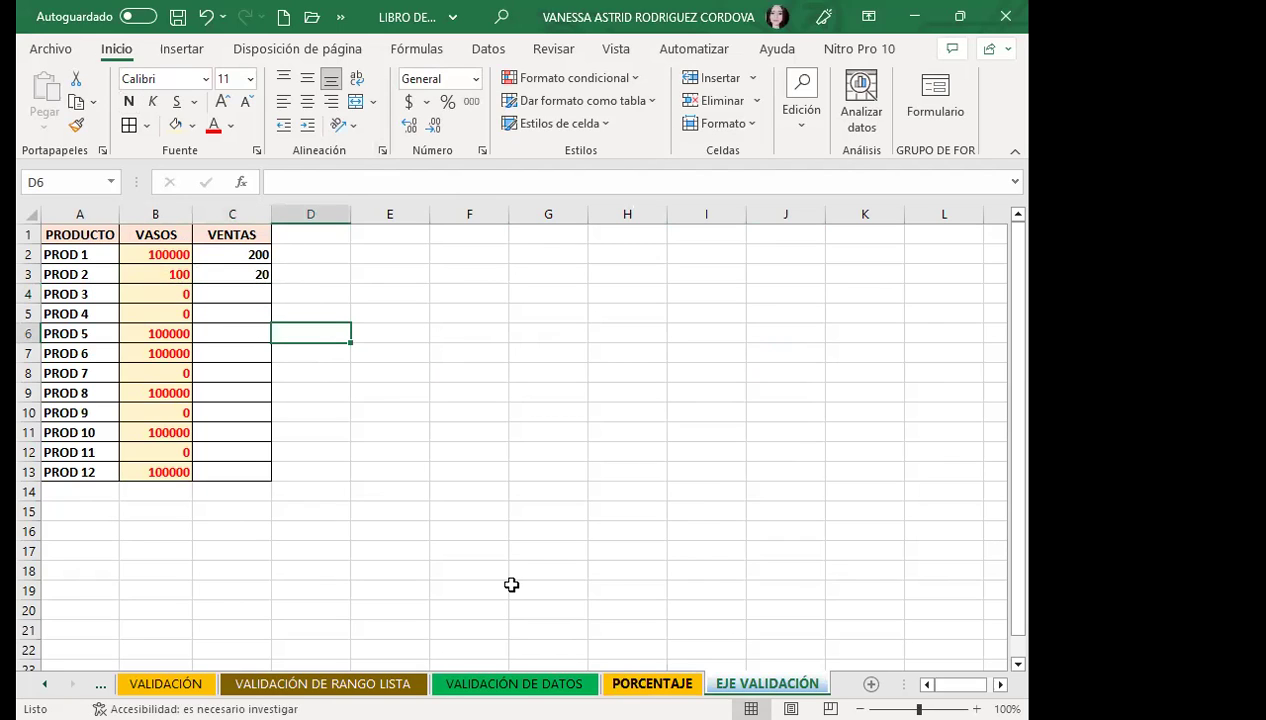